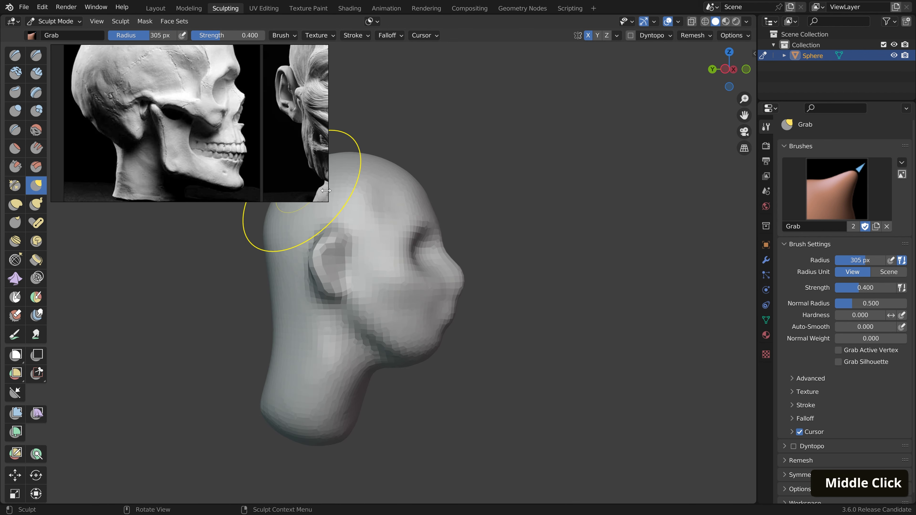
# Reduce the Grab brush radius to 225 px and reshape the nose and mouth area of the head's profile
pyautogui.press('f')
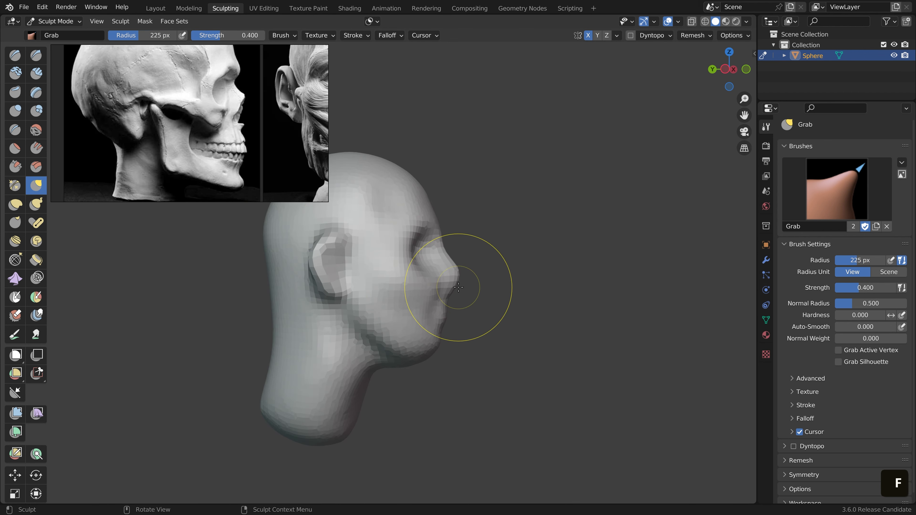
pyautogui.press('f')
pyautogui.click(449, 284)
pyautogui.moveTo(452, 283); pyautogui.dragTo(459, 284)
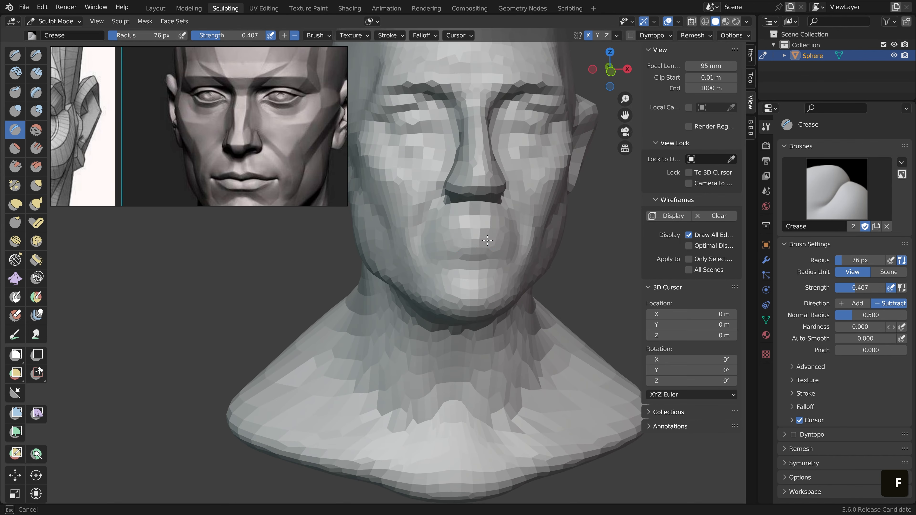
pyautogui.moveTo(519, 267)
pyautogui.mouseDown(button='middle')
pyautogui.moveTo(529, 254)
pyautogui.moveTo(581, 258)
pyautogui.moveTo(515, 254)
pyautogui.moveTo(498, 275)
pyautogui.mouseUp(button='middle')
pyautogui.scroll(-3, 527, 276)
pyautogui.keyDown('shift'); pyautogui.scroll(-3, 528, 276); pyautogui.keyUp('shift')
pyautogui.press('f')
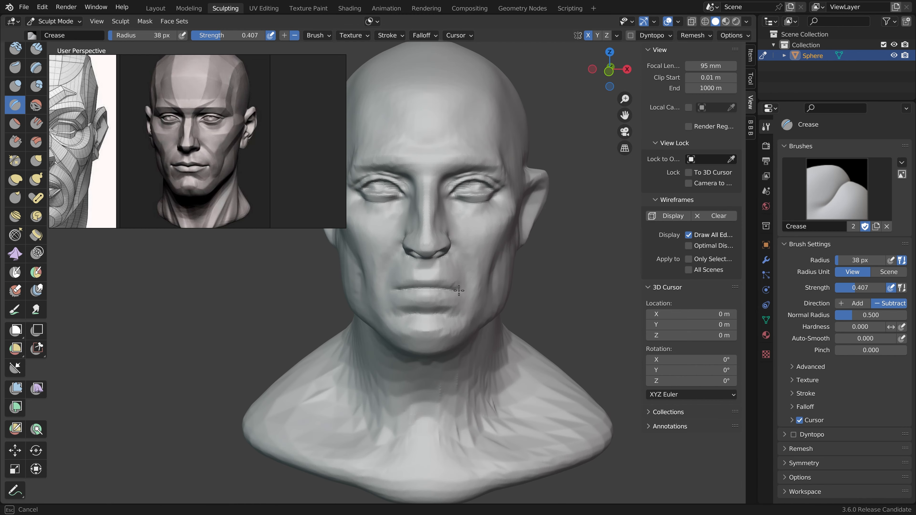
pyautogui.press('f')
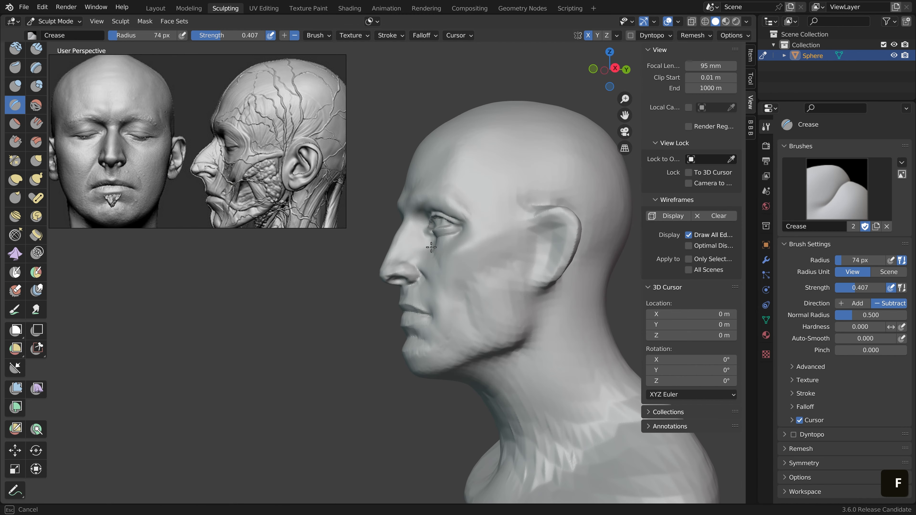
pyautogui.middleClick(454, 272)
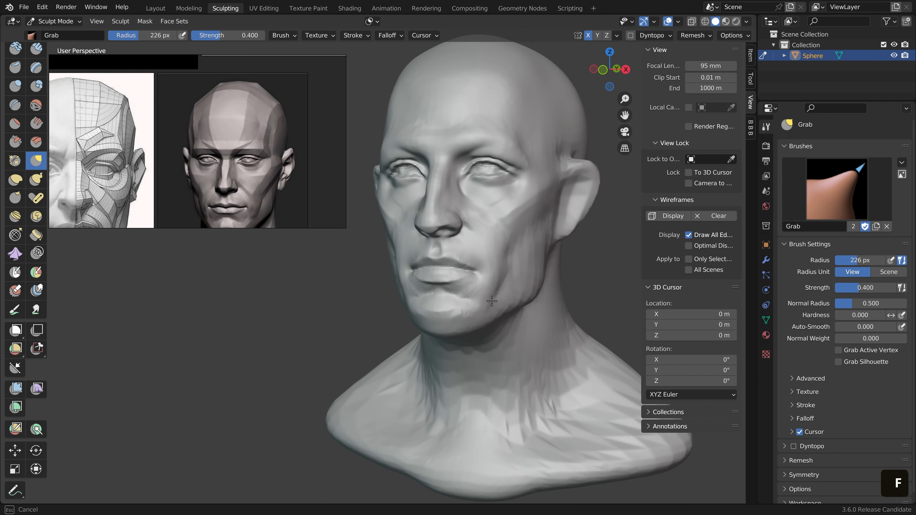
pyautogui.scroll(-2, 501, 283)
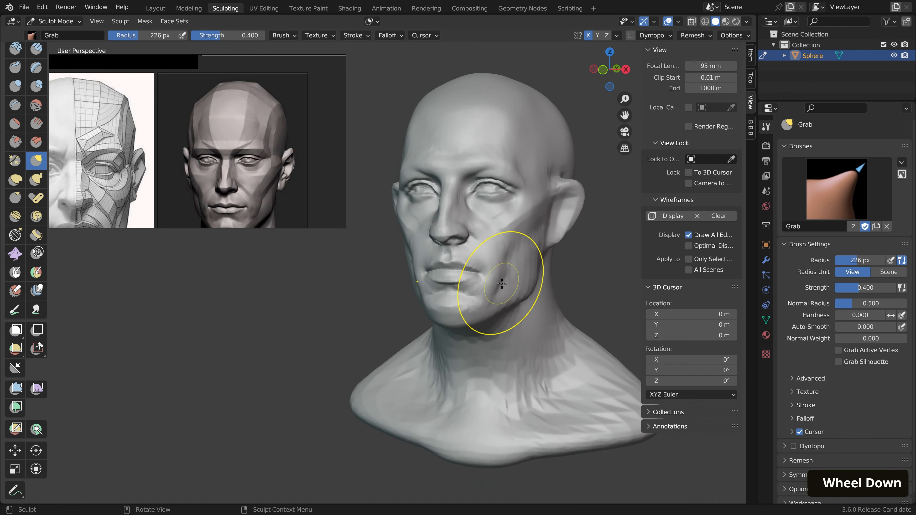
pyautogui.scroll(2, 496, 273)
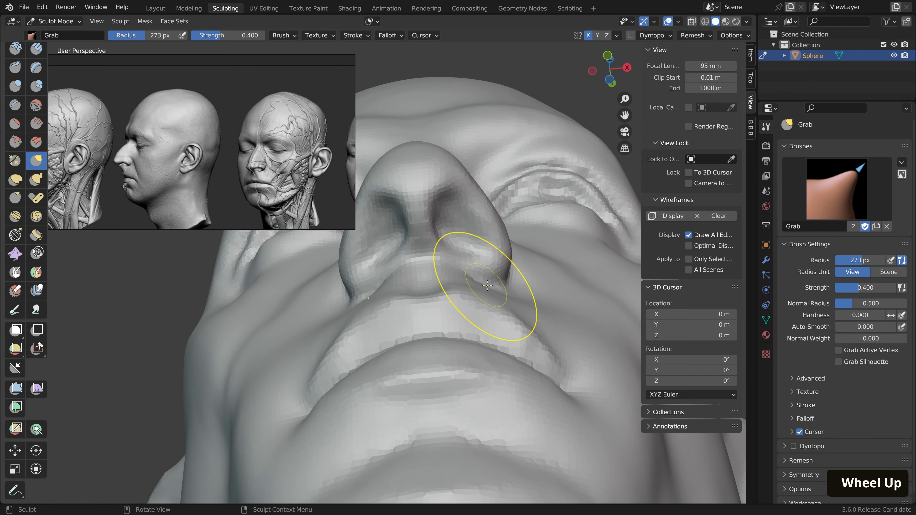
pyautogui.scroll(2, 495, 280)
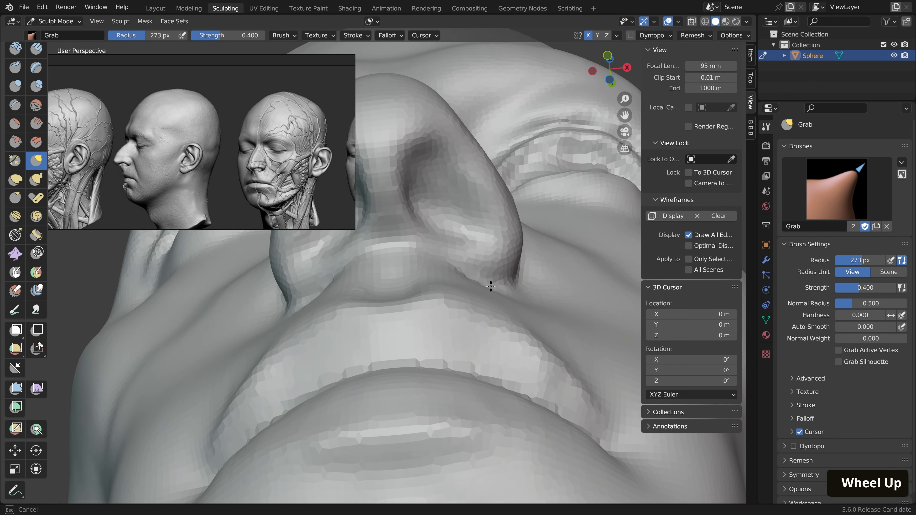
pyautogui.press('g')
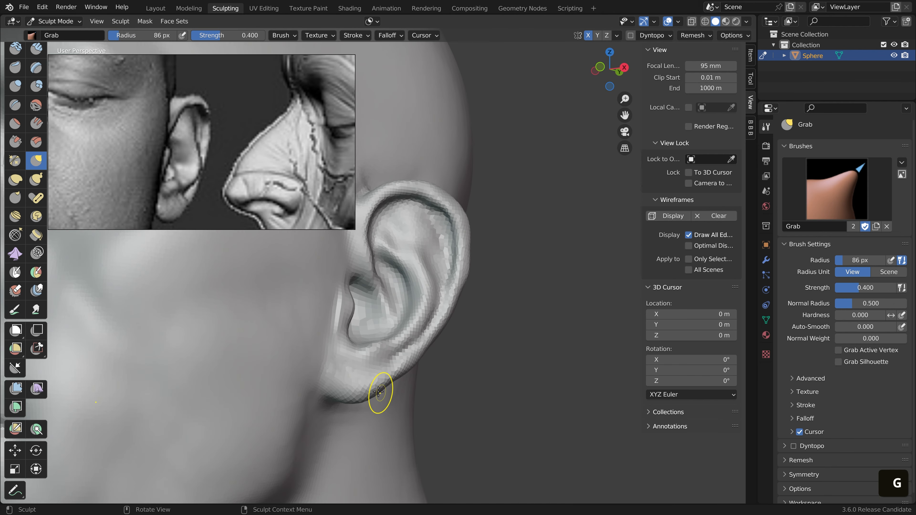
pyautogui.press('f')
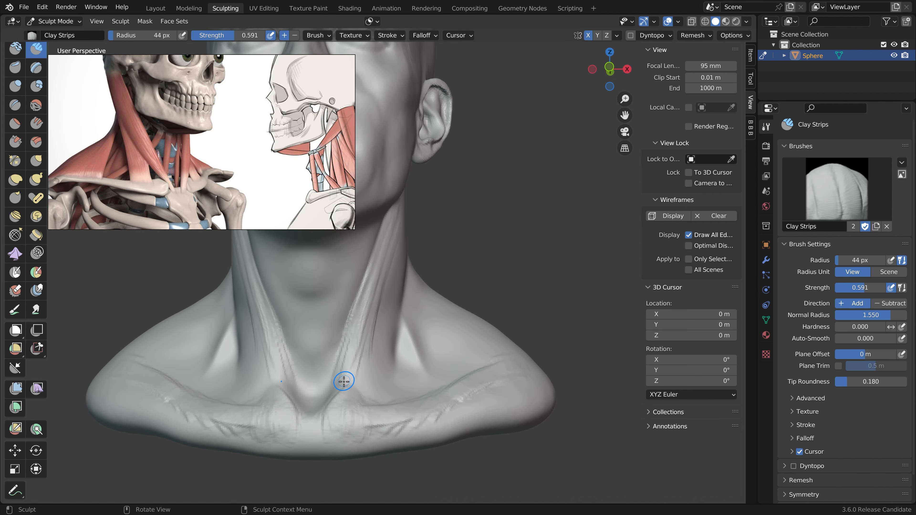
# Build up the inner end of the collarbone with the Clay Strips brush at 44 px radius
pyautogui.moveTo(343, 380)
pyautogui.mouseDown()
pyautogui.moveTo(358, 369)
pyautogui.moveTo(369, 376)
pyautogui.mouseUp()
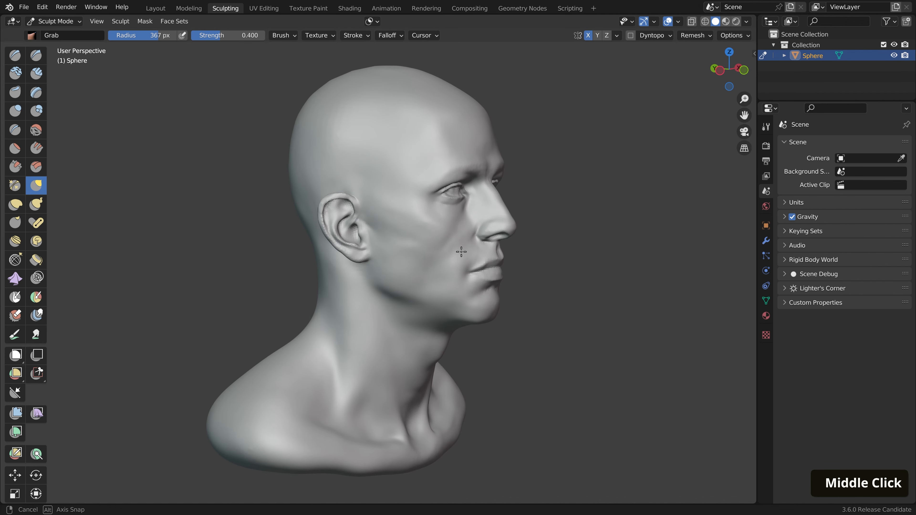
pyautogui.moveTo(466, 249); pyautogui.dragTo(377, 254, button='middle')
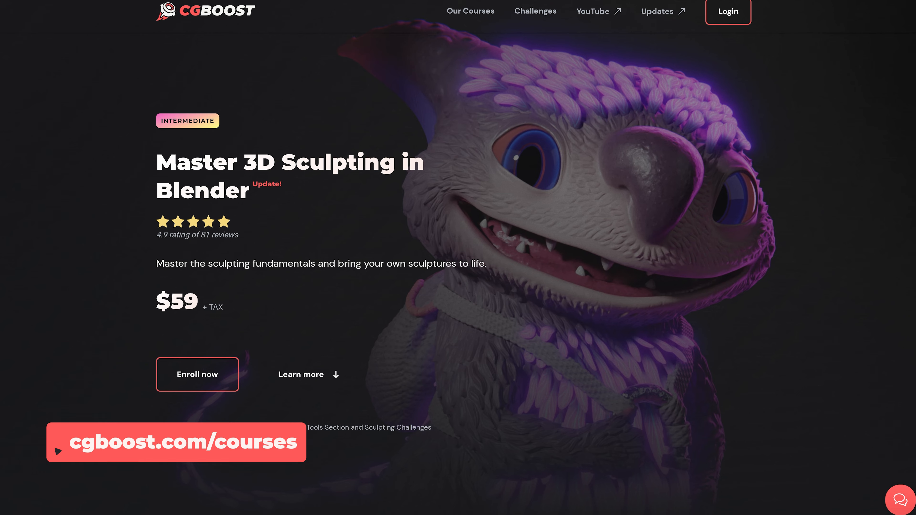
# Switch to the CG Boost website and review the Master 3D Sculpting in Blender course page, including its overview and chapters
pyautogui.scroll(-6, 405, 258)
pyautogui.scroll(-8, 458, 258)
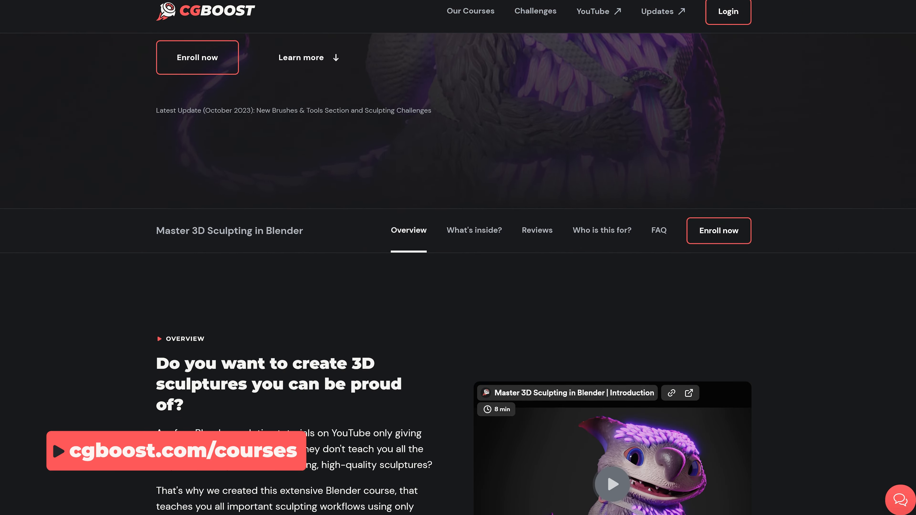
pyautogui.scroll(-8, 458, 258)
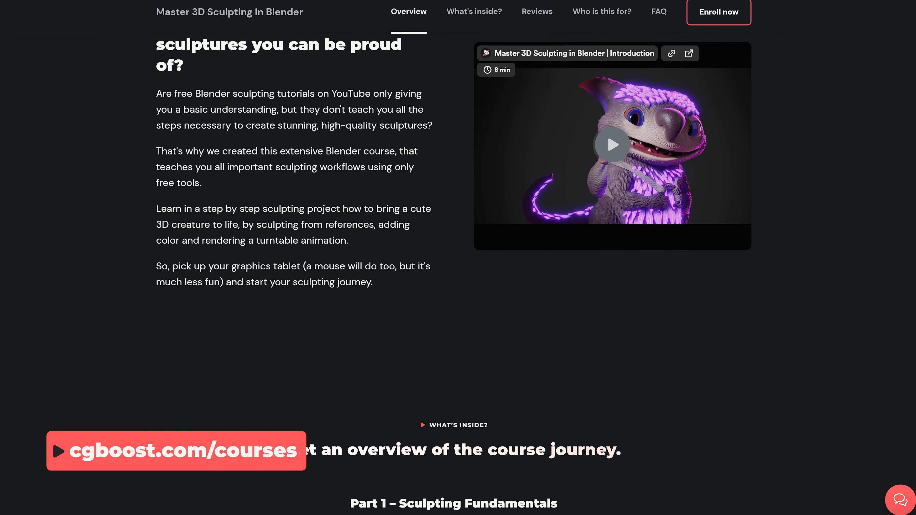
pyautogui.scroll(-8, 458, 259)
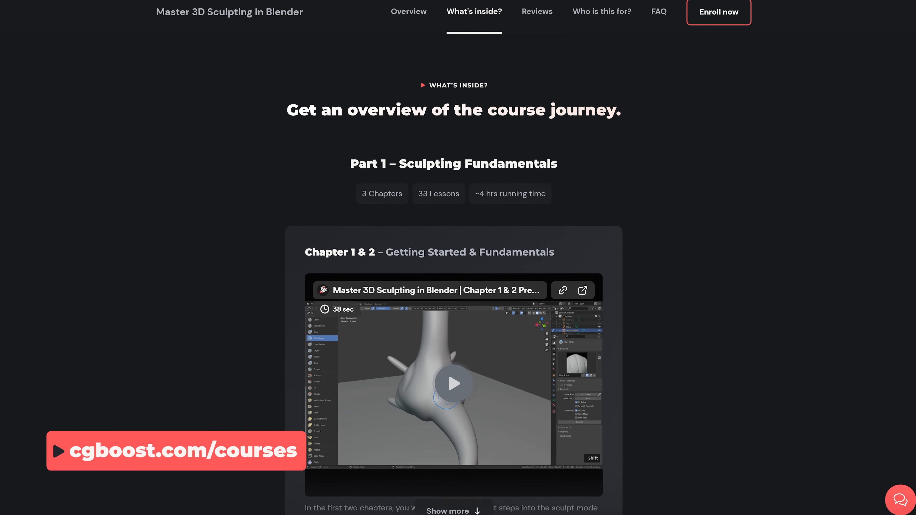
pyautogui.scroll(-8, 458, 259)
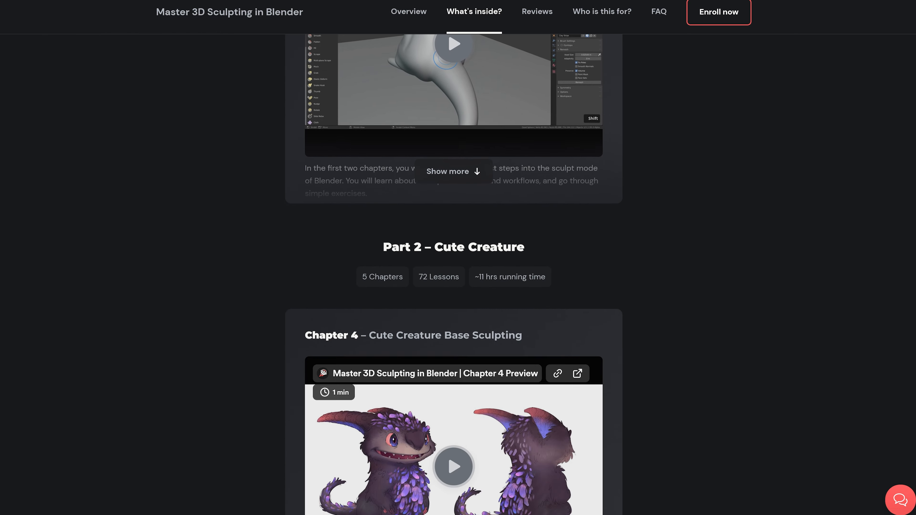
pyautogui.scroll(-6, 458, 258)
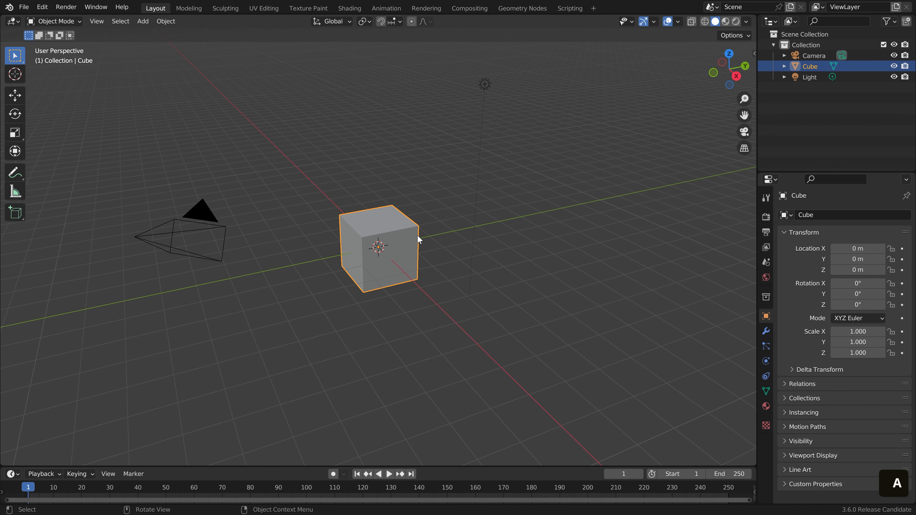
# Delete all default objects from the Blender scene: the cube, the camera and the light
pyautogui.press('a')
pyautogui.press('x')
pyautogui.click(430, 233)
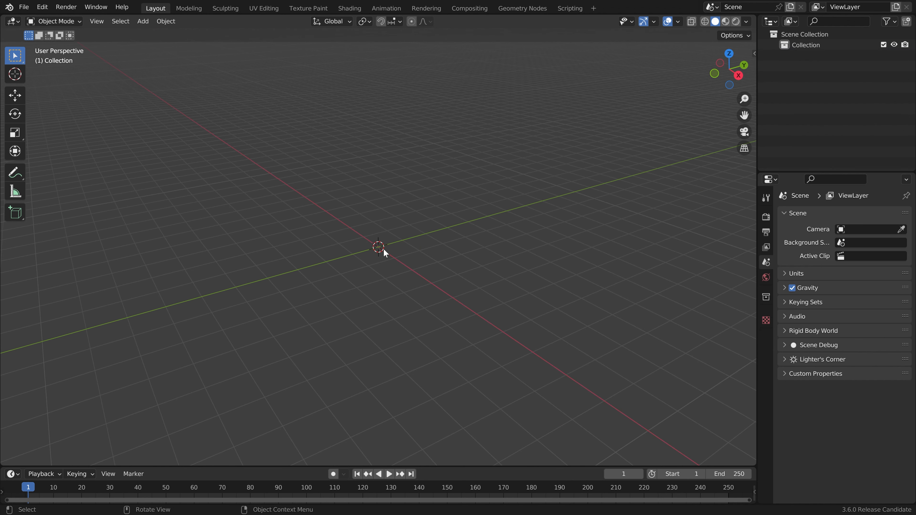
# Add a UV sphere mesh at the centre of the empty scene
pyautogui.hotkey('shift', 'a')
pyautogui.moveTo(388, 241)
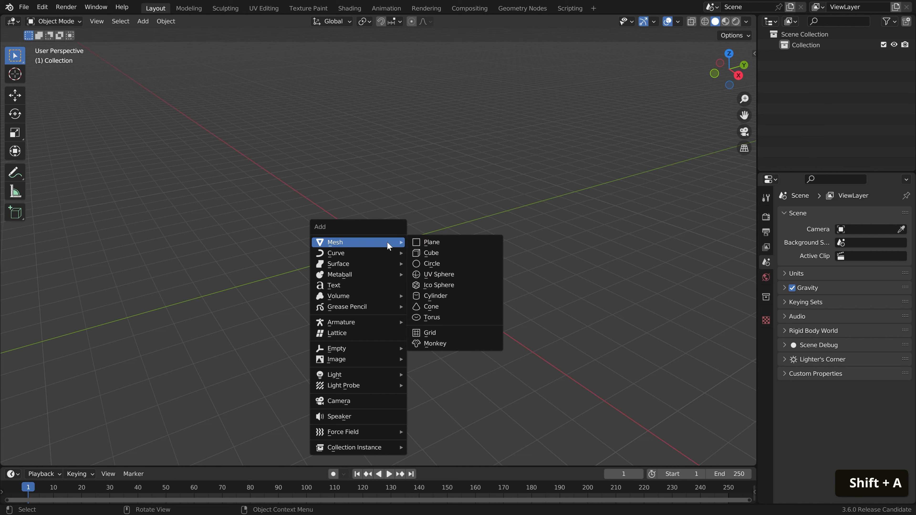
pyautogui.click(441, 275)
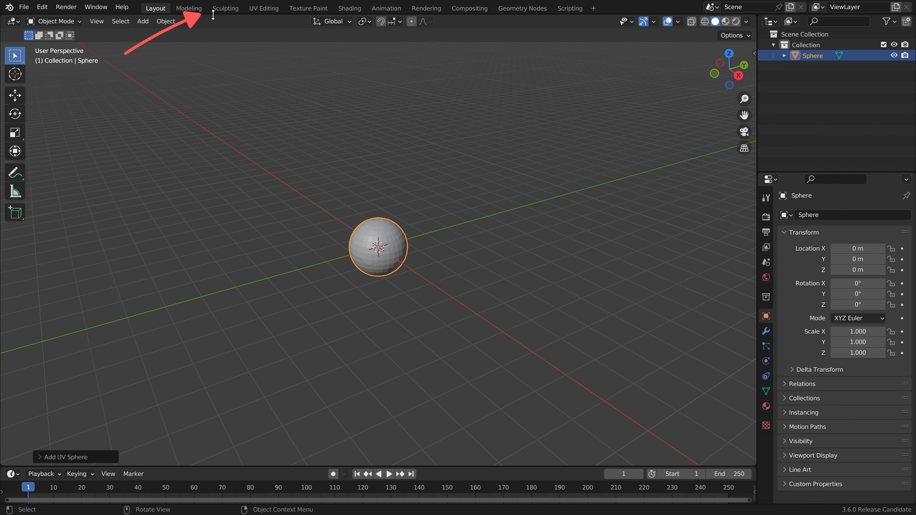
# Switch to the Sculpting workspace and widen the brush toolbar to two columns
pyautogui.click(224, 8)
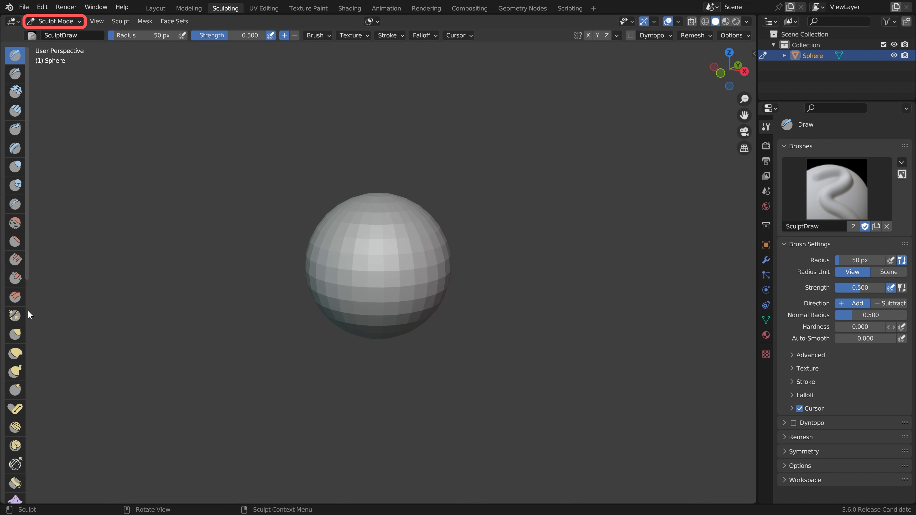
pyautogui.moveTo(25, 313)
pyautogui.mouseDown()
pyautogui.moveTo(77, 307)
pyautogui.moveTo(51, 313)
pyautogui.mouseUp()
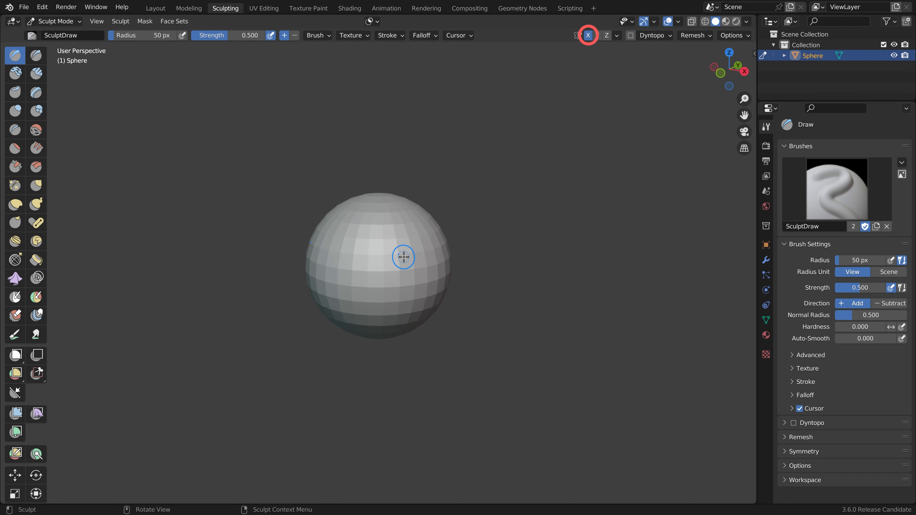
# Choose the Grab brush with a 251 px radius, and undo a test pull on the sphere
pyautogui.press('g')
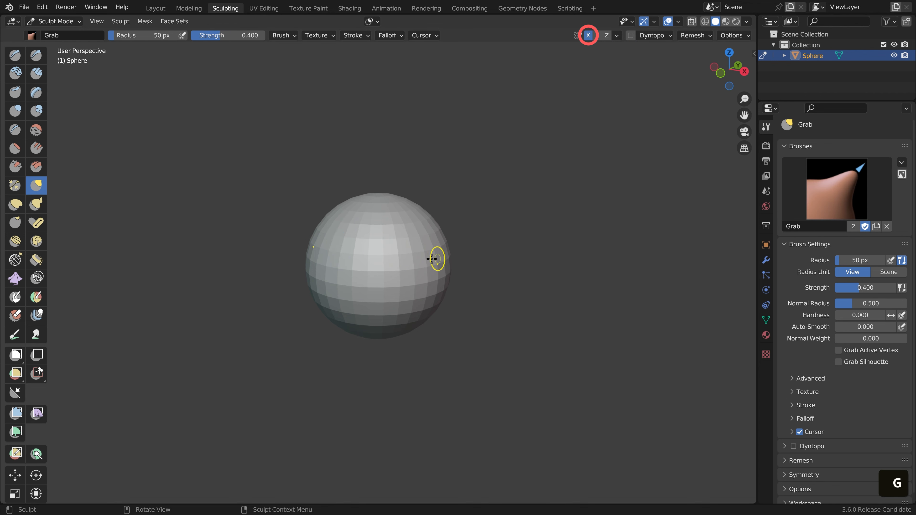
pyautogui.press('f')
pyautogui.moveTo(436, 267)
pyautogui.mouseDown()
pyautogui.moveTo(431, 254)
pyautogui.moveTo(383, 260)
pyautogui.moveTo(409, 270)
pyautogui.mouseUp()
pyautogui.moveTo(402, 272)
pyautogui.mouseDown()
pyautogui.moveTo(382, 266)
pyautogui.moveTo(392, 266)
pyautogui.mouseUp()
pyautogui.hotkey('ctrl', 'z')
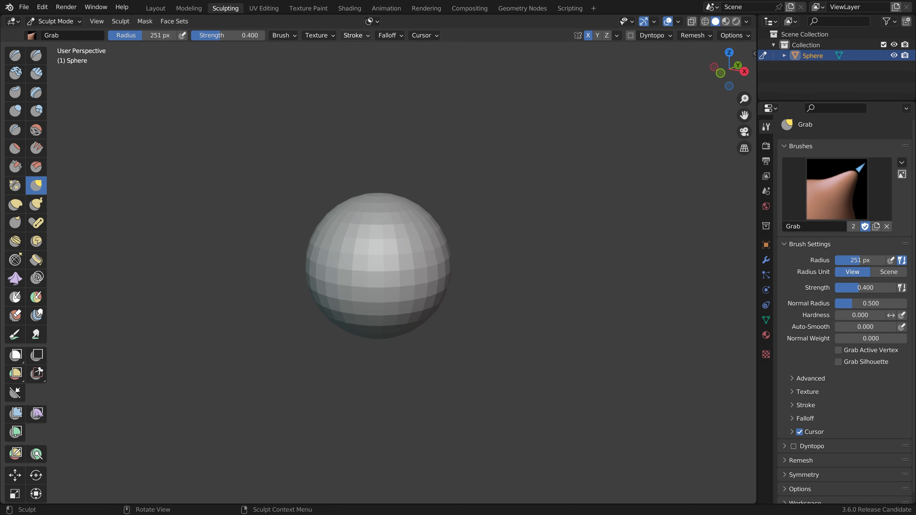
# Place the PureRef reference board over an empty corner of the viewport, clear of the sphere
pyautogui.scroll(1, 378, 266)
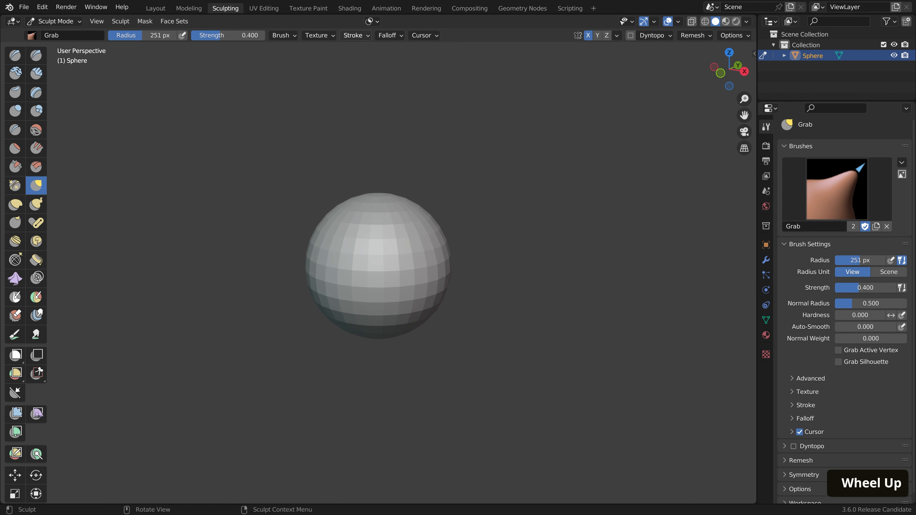
pyautogui.moveTo(475, 1); pyautogui.dragTo(171, 115, button='right')
pyautogui.middleClick(170, 115)
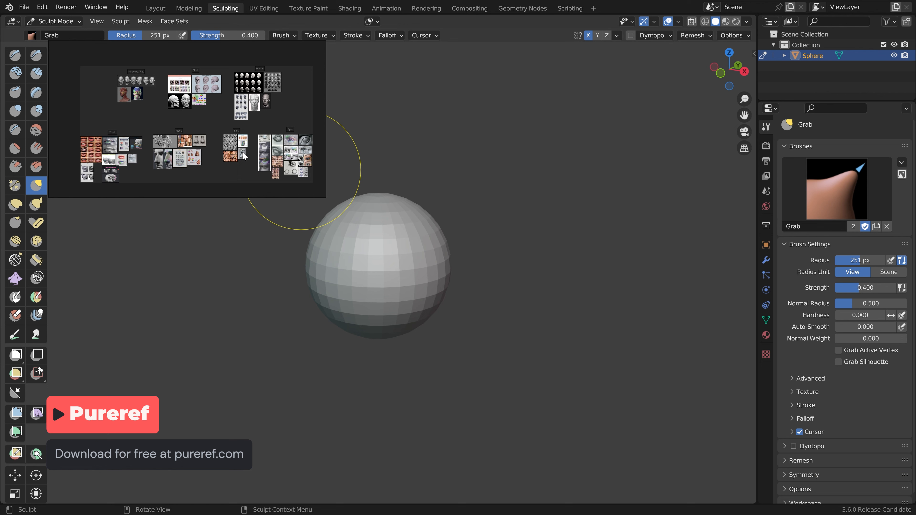
pyautogui.moveTo(370, 280); pyautogui.dragTo(368, 287, button='middle')
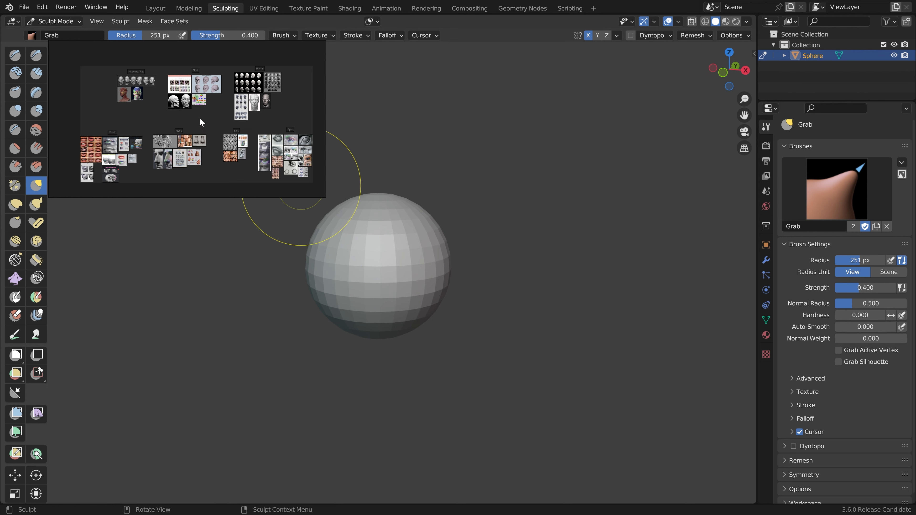
pyautogui.moveTo(200, 118); pyautogui.dragTo(581, 136, button='right')
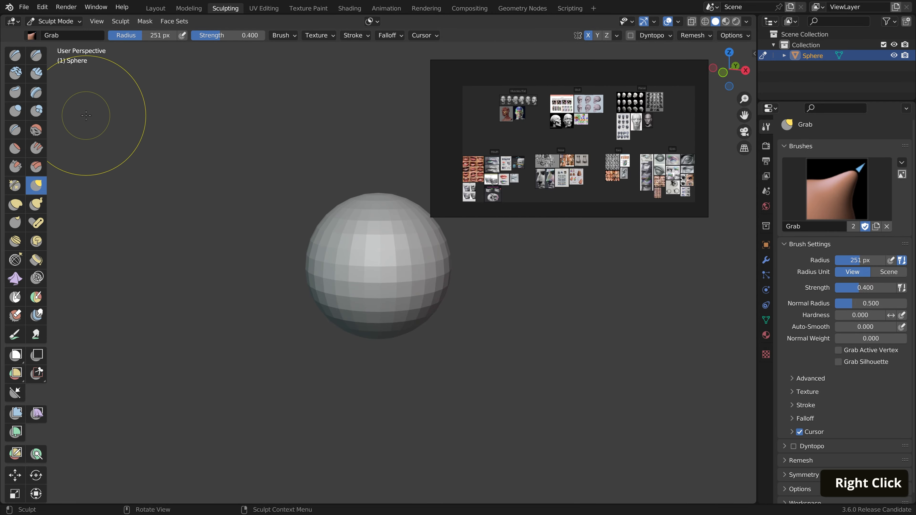
pyautogui.moveTo(523, 165); pyautogui.dragTo(141, 145, button='right')
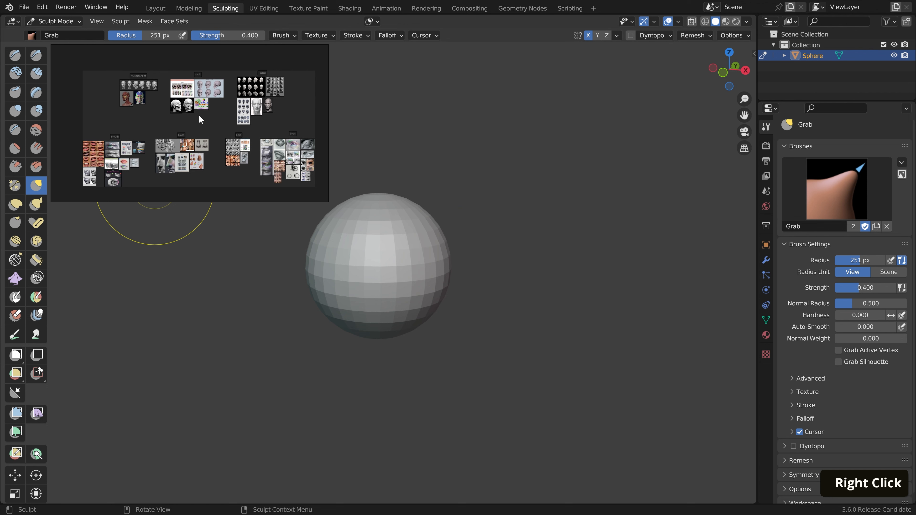
# Examine the Skull and Muscles/Fat image groups on the PureRef reference board
pyautogui.scroll(6, 199, 115)
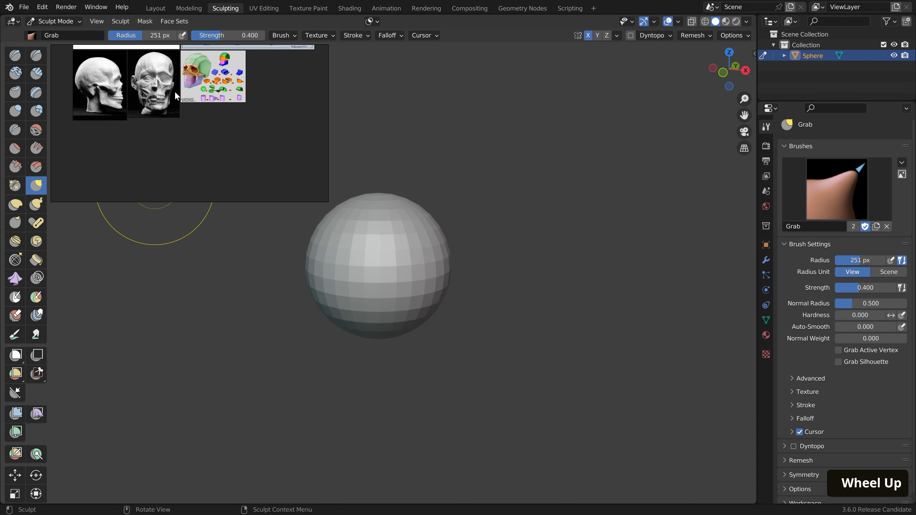
pyautogui.moveTo(175, 95); pyautogui.dragTo(332, 153, button='middle')
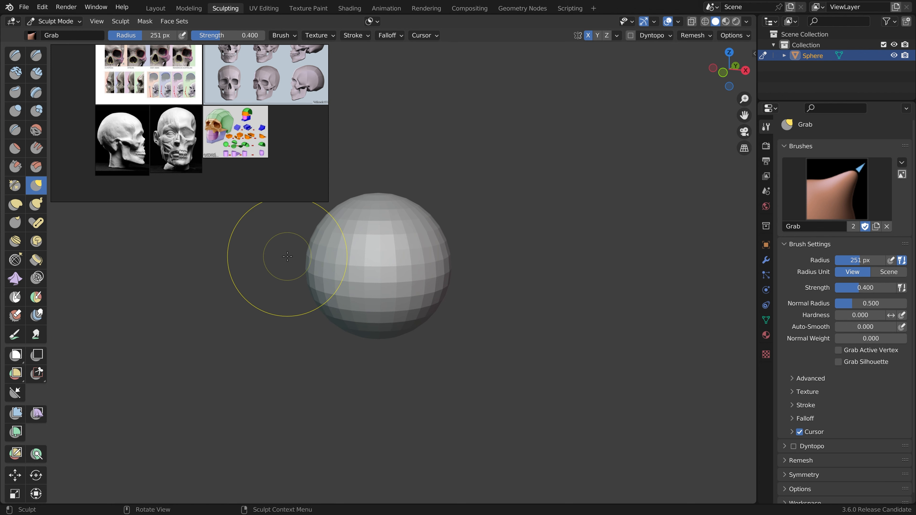
pyautogui.moveTo(265, 112); pyautogui.dragTo(233, 153, button='middle')
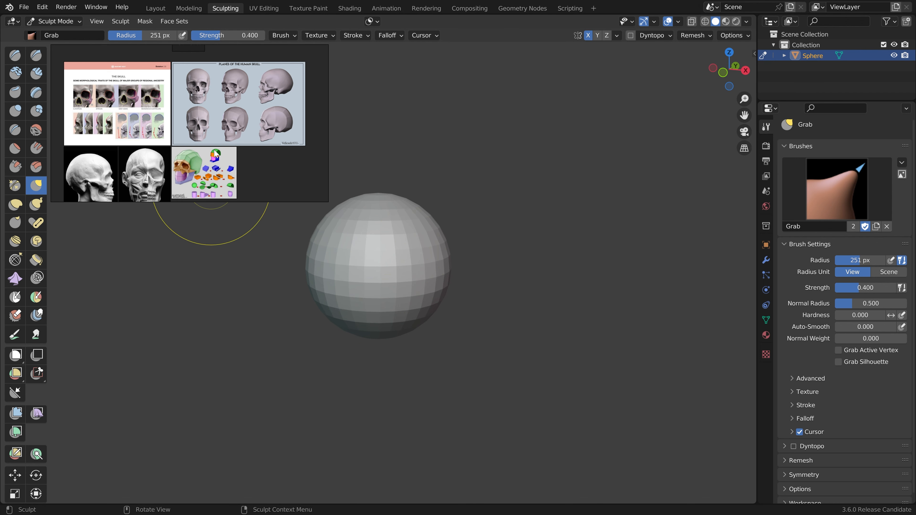
pyautogui.scroll(-4, 209, 181)
pyautogui.moveTo(106, 171); pyautogui.dragTo(178, 168, button='middle')
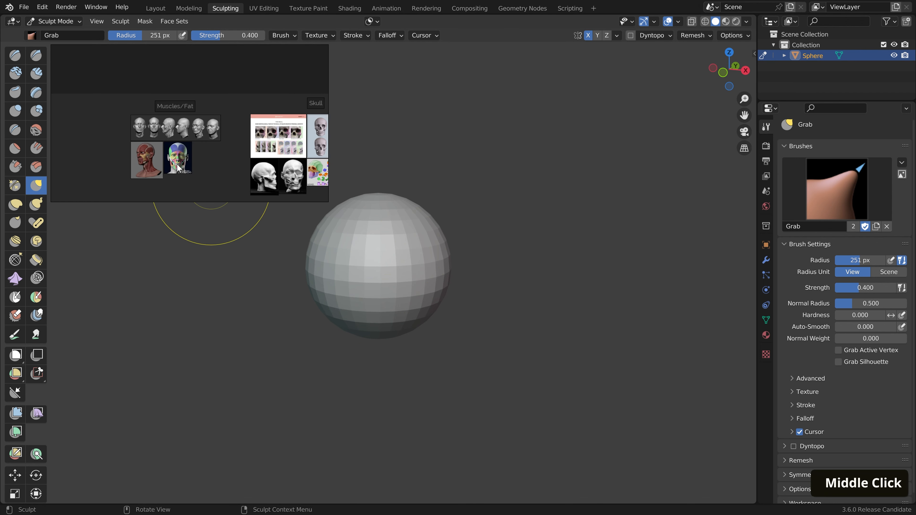
pyautogui.scroll(6, 165, 138)
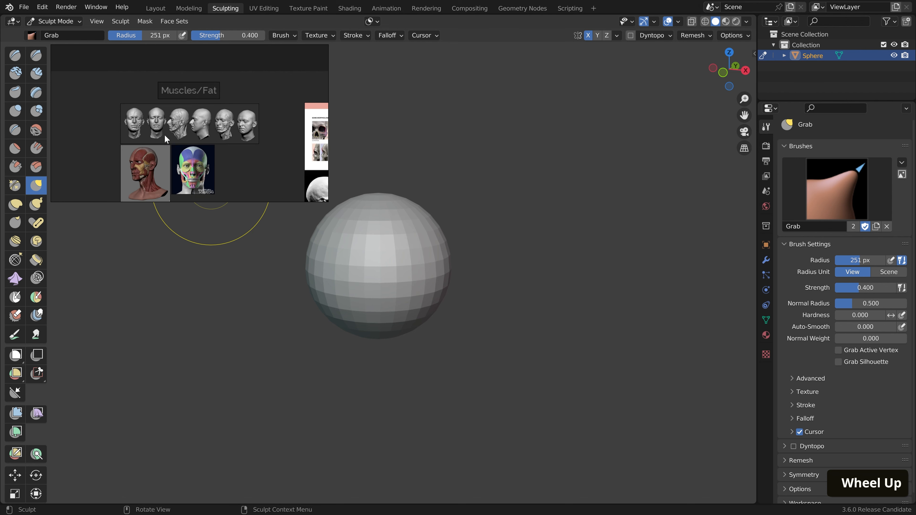
pyautogui.scroll(2, 186, 137)
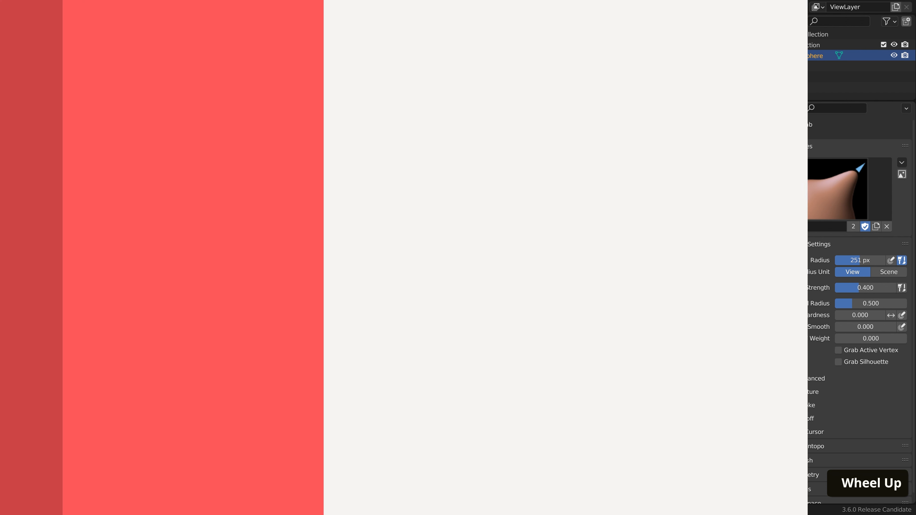
# From the front, squeeze the sphere's sides inward into a narrow oval using the Grab brush with a 464 px radius
pyautogui.scroll(-2, 386, 284)
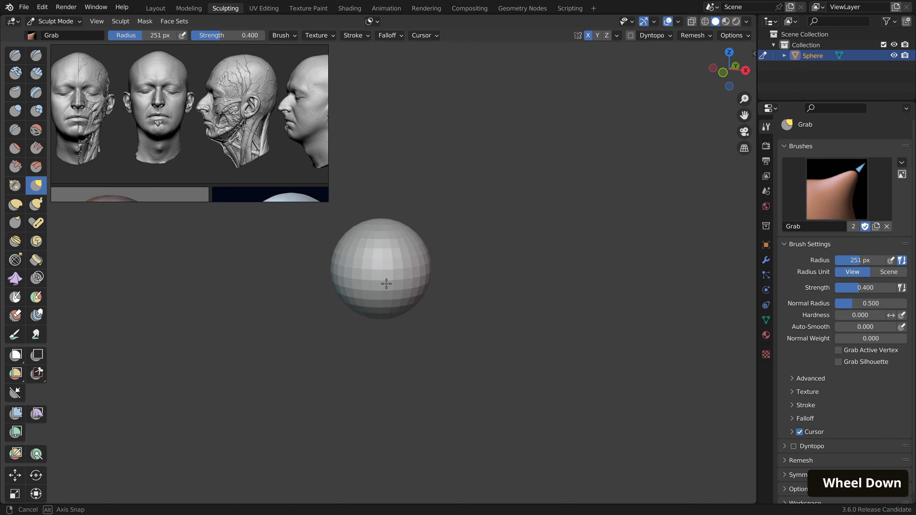
pyautogui.moveTo(387, 284); pyautogui.dragTo(409, 266, button='middle')
pyautogui.scroll(3, 409, 267)
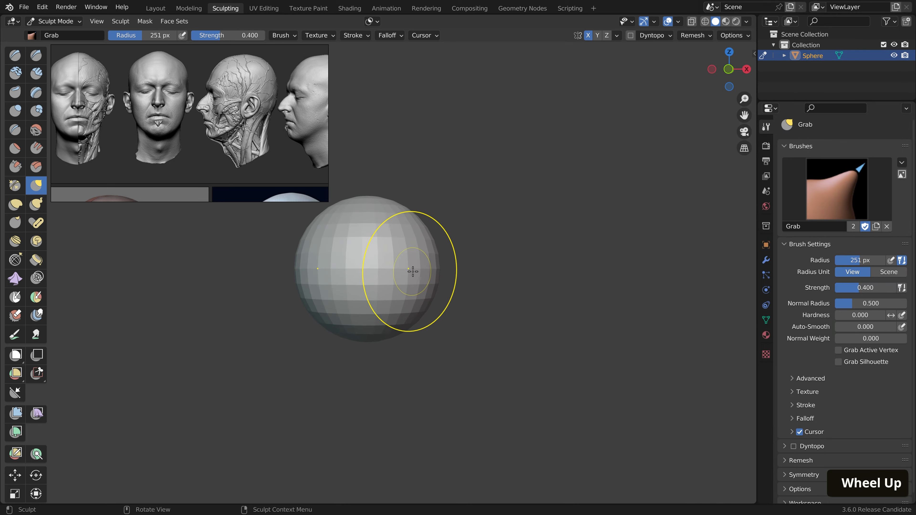
pyautogui.press('f')
pyautogui.click(473, 302)
pyautogui.moveTo(434, 257); pyautogui.dragTo(430, 261)
pyautogui.moveTo(436, 273)
pyautogui.mouseDown()
pyautogui.moveTo(427, 277)
pyautogui.moveTo(429, 259)
pyautogui.moveTo(411, 296)
pyautogui.mouseUp()
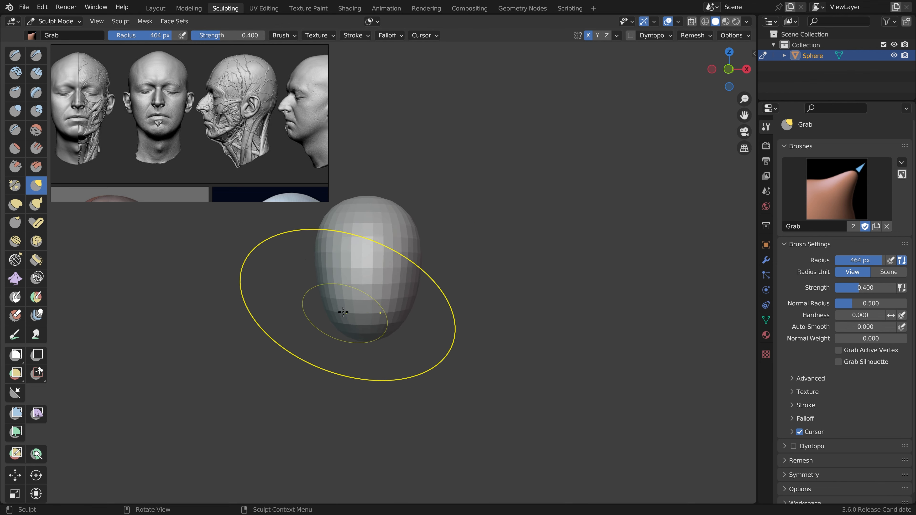
pyautogui.press('d')
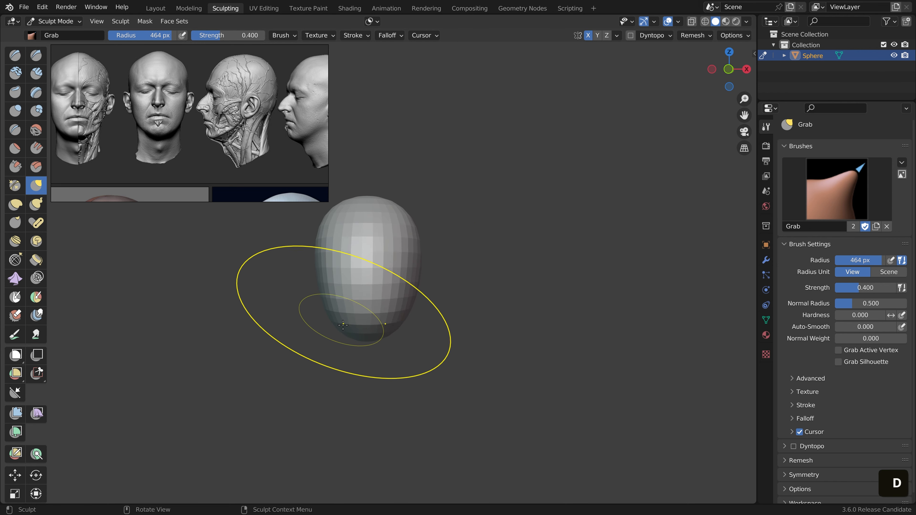
pyautogui.moveTo(341, 326)
pyautogui.mouseDown()
pyautogui.moveTo(324, 230)
pyautogui.moveTo(371, 201)
pyautogui.moveTo(415, 217)
pyautogui.moveTo(422, 245)
pyautogui.moveTo(404, 317)
pyautogui.moveTo(349, 338)
pyautogui.mouseUp()
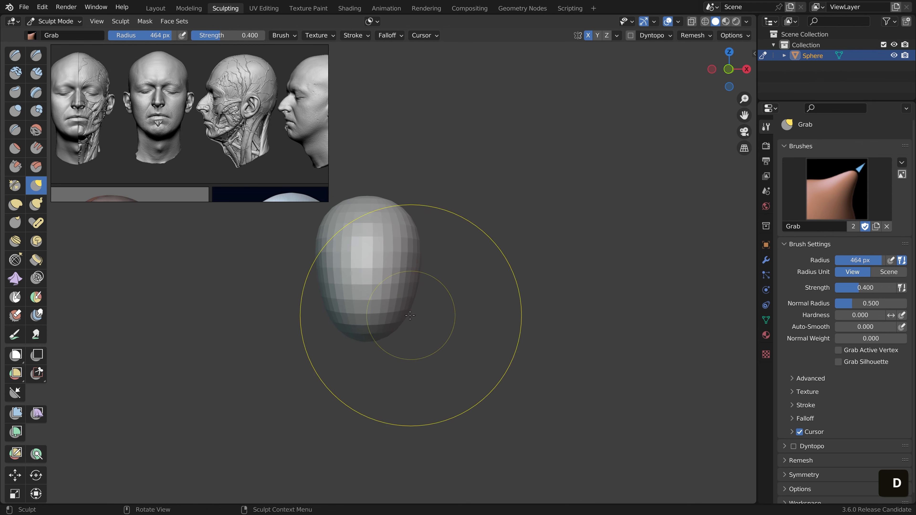
# Match the side profile to the reference head by pushing in the face, rear underside and back of skull, and reduce the Grab radius to 369 px
pyautogui.moveTo(398, 318); pyautogui.dragTo(274, 298, button='middle')
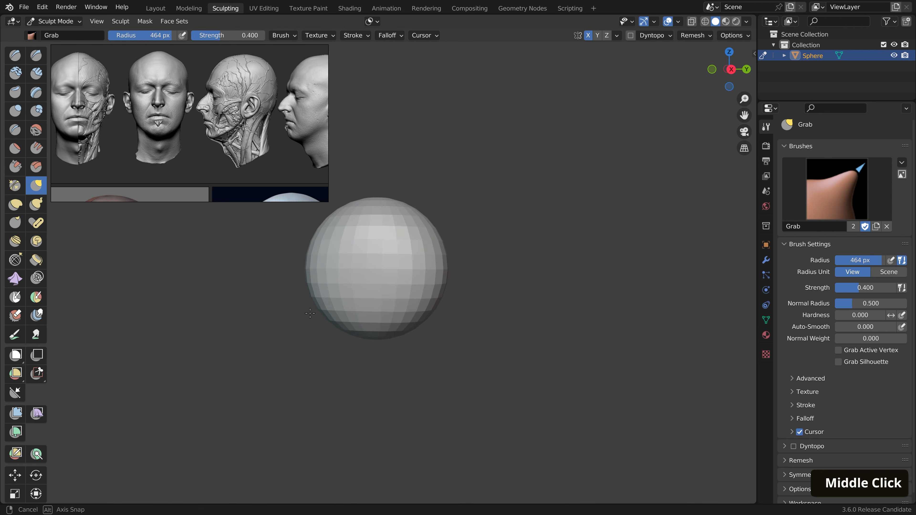
pyautogui.moveTo(272, 110); pyautogui.dragTo(207, 127, button='middle')
pyautogui.scroll(2, 239, 83)
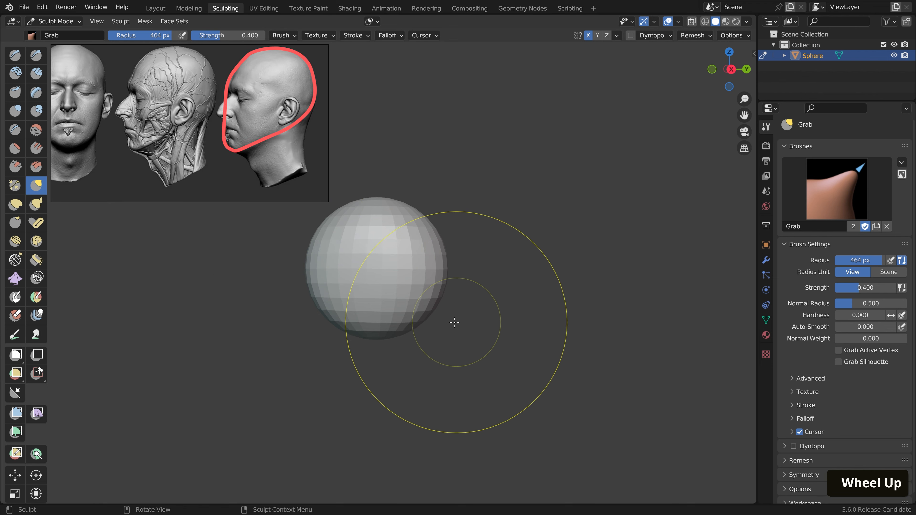
pyautogui.moveTo(312, 258); pyautogui.dragTo(322, 264)
pyautogui.moveTo(403, 338)
pyautogui.mouseDown()
pyautogui.moveTo(400, 326)
pyautogui.moveTo(378, 326)
pyautogui.mouseUp()
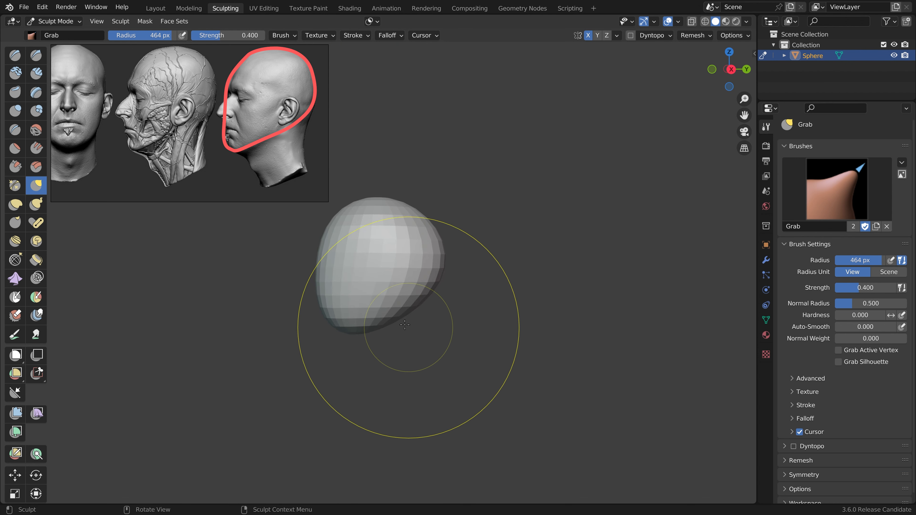
pyautogui.moveTo(394, 202); pyautogui.dragTo(393, 206)
pyautogui.moveTo(432, 243); pyautogui.dragTo(423, 246)
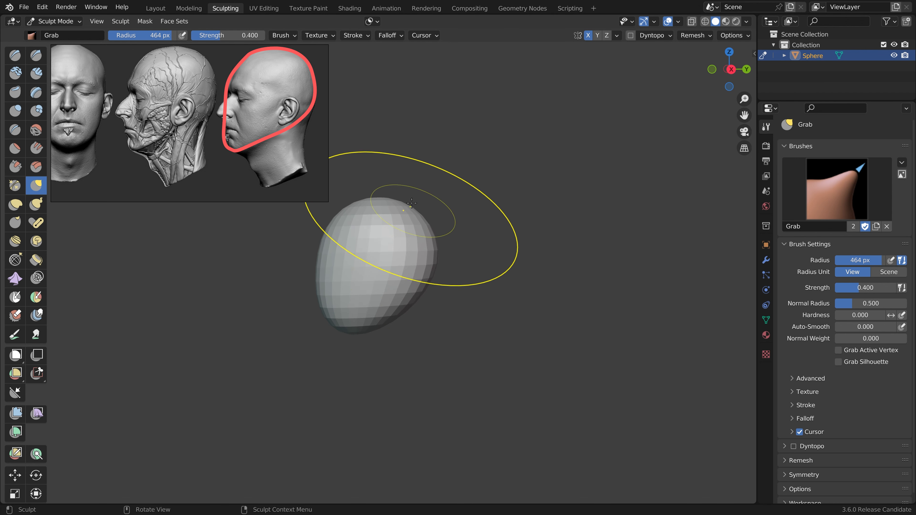
pyautogui.press('f')
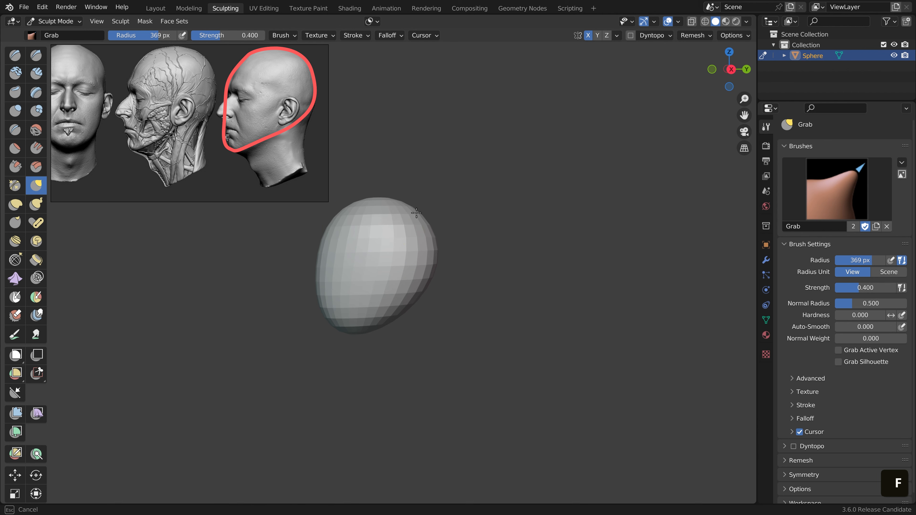
# Mask a patch for the neck on the rear underside of the head and invert the mask
pyautogui.keyDown('shift'); pyautogui.moveTo(422, 311); pyautogui.dragTo(346, 275, button='middle'); pyautogui.keyUp('shift')
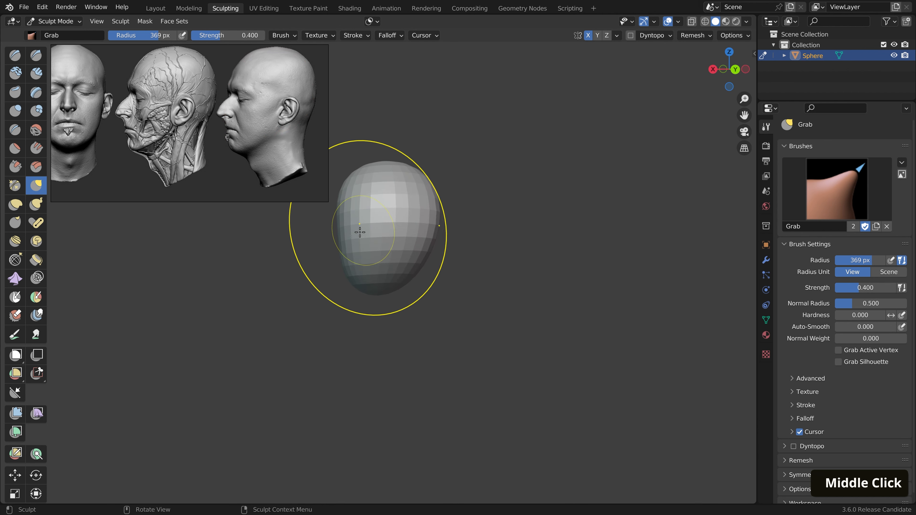
pyautogui.moveTo(360, 232); pyautogui.dragTo(458, 228, button='middle')
pyautogui.press('f')
pyautogui.click(477, 225)
pyautogui.moveTo(440, 299)
pyautogui.keyDown('shift'); pyautogui.mouseDown(button='middle')
pyautogui.moveTo(438, 287)
pyautogui.moveTo(419, 286)
pyautogui.moveTo(387, 252)
pyautogui.moveTo(415, 262)
pyautogui.moveTo(429, 297)
pyautogui.mouseUp(button='middle'); pyautogui.keyUp('shift')
pyautogui.press('m')
pyautogui.hotkey('ctrl', 'i')
# Pull the unmasked patch down from the head to form a neck, using the Grab brush with a 500 px radius
pyautogui.press('g')
pyautogui.press('f')
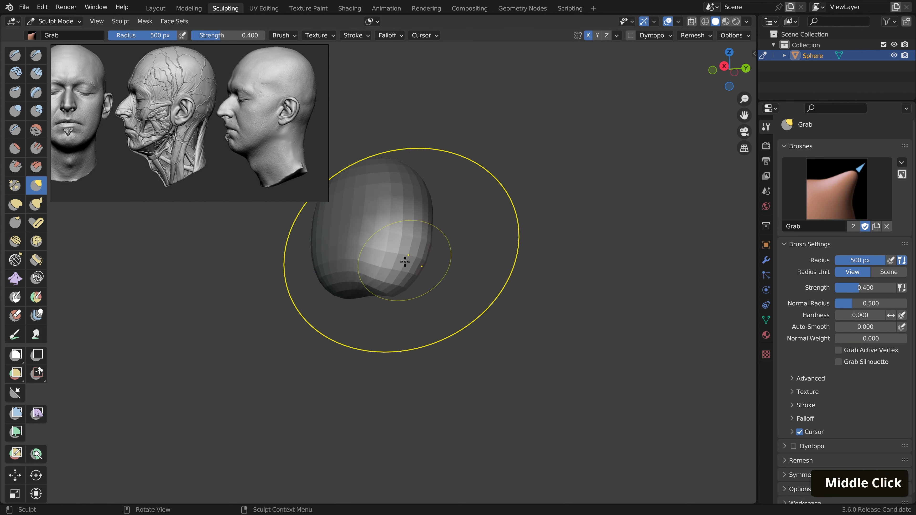
pyautogui.moveTo(399, 272); pyautogui.dragTo(412, 341)
pyautogui.moveTo(433, 331)
pyautogui.mouseDown(button='middle')
pyautogui.moveTo(447, 332)
pyautogui.moveTo(442, 312)
pyautogui.mouseUp(button='middle')
# Reduce the Grab radius to 378 px and adjust the end and front of the neck
pyautogui.press('f')
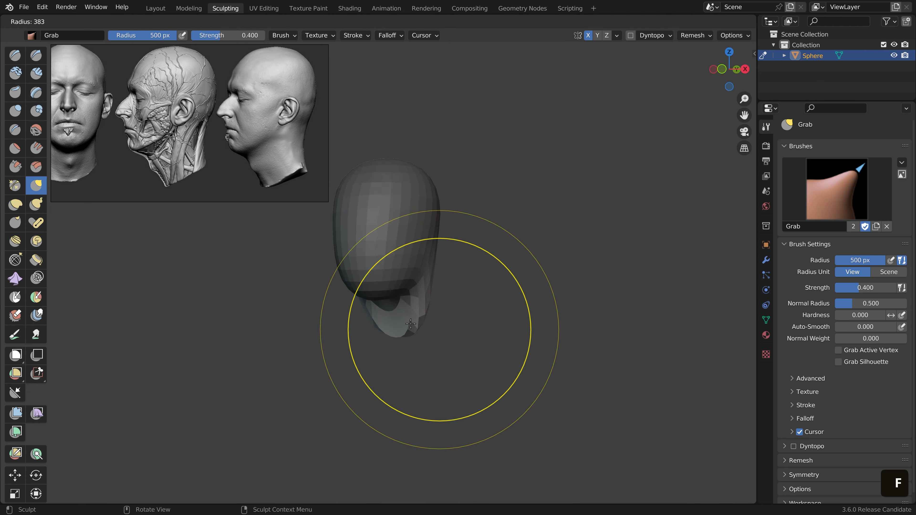
pyautogui.click(531, 330)
pyautogui.moveTo(423, 324); pyautogui.dragTo(429, 328)
pyautogui.scroll(5, 364, 321)
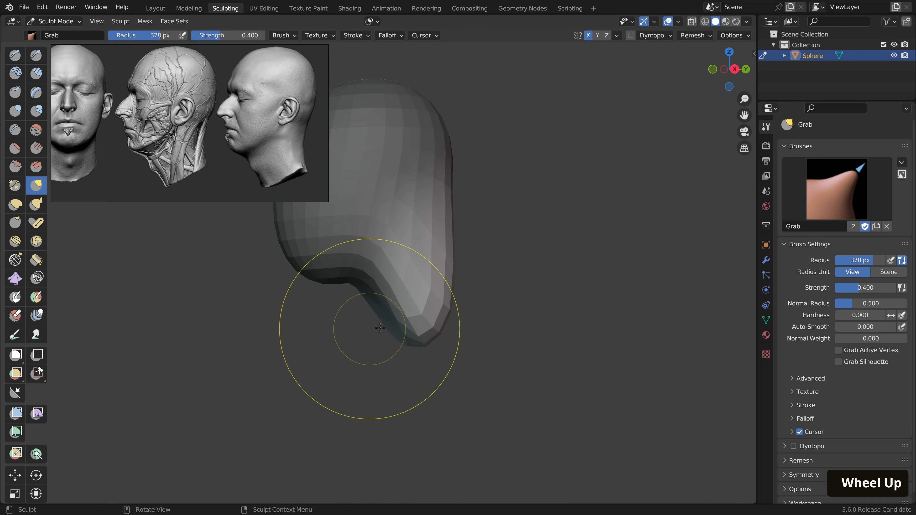
pyautogui.moveTo(362, 357); pyautogui.dragTo(365, 347)
pyautogui.scroll(-2, 401, 316)
pyautogui.moveTo(407, 338)
pyautogui.mouseDown(button='middle')
pyautogui.moveTo(400, 316)
pyautogui.moveTo(471, 276)
pyautogui.moveTo(451, 279)
pyautogui.moveTo(435, 266)
pyautogui.moveTo(441, 274)
pyautogui.moveTo(415, 281)
pyautogui.mouseUp(button='middle')
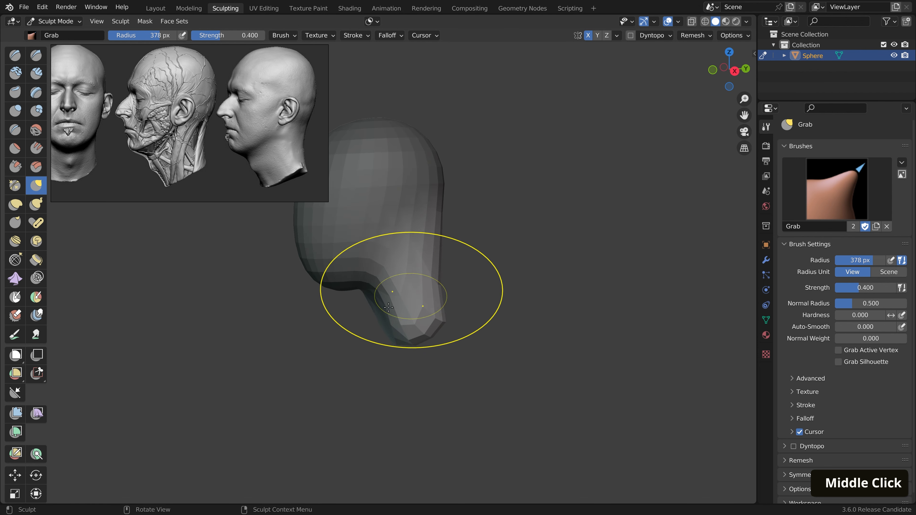
# Refine the front of the neck with a 339 px Grab radius and clear the mask
pyautogui.press('f')
pyautogui.moveTo(368, 326); pyautogui.dragTo(369, 324)
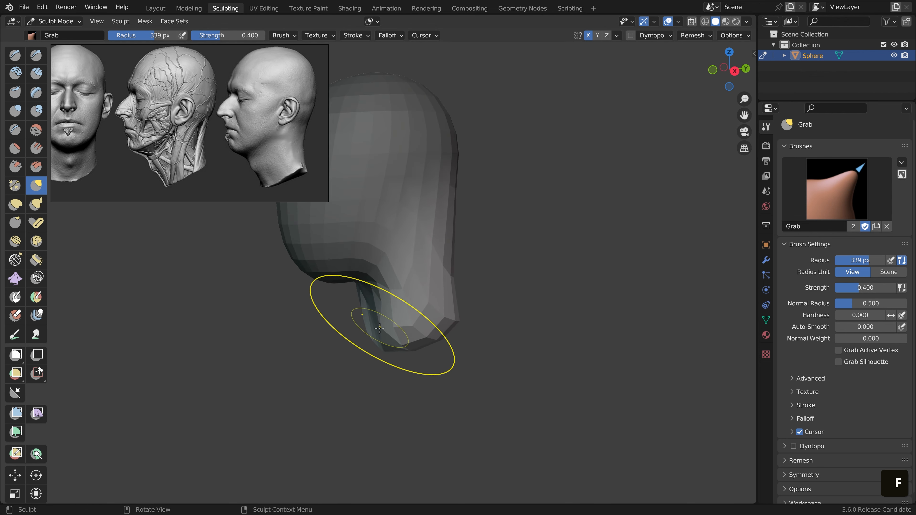
pyautogui.scroll(-4, 394, 332)
pyautogui.moveTo(382, 333); pyautogui.dragTo(392, 307, button='middle')
pyautogui.hotkey('alt', 'm')
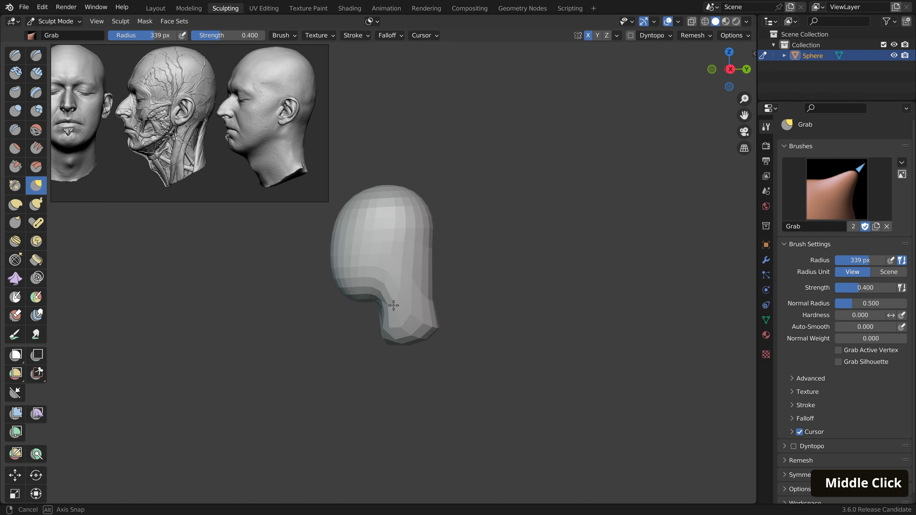
# Following the side-view reference, pull the back of the skull and nape backward with a 284 px Grab radius
pyautogui.scroll(2, 398, 284)
pyautogui.scroll(-3, 285, 158)
pyautogui.moveTo(285, 158); pyautogui.dragTo(216, 148, button='middle')
pyautogui.scroll(3, 236, 144)
pyautogui.moveTo(419, 247); pyautogui.dragTo(441, 234, button='middle')
pyautogui.keyDown('shift'); pyautogui.moveTo(442, 235); pyautogui.dragTo(451, 229, button='middle'); pyautogui.keyUp('shift')
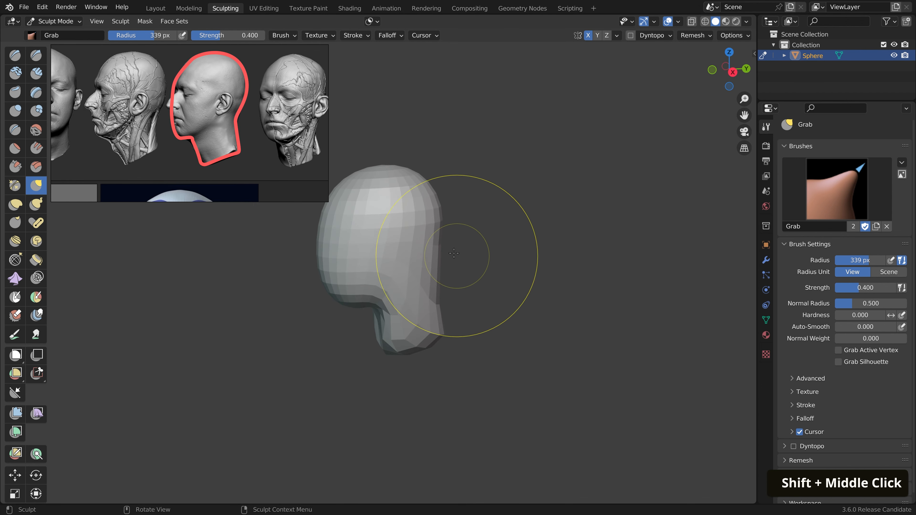
pyautogui.press('f')
pyautogui.click(445, 230)
pyautogui.moveTo(439, 244); pyautogui.dragTo(446, 240)
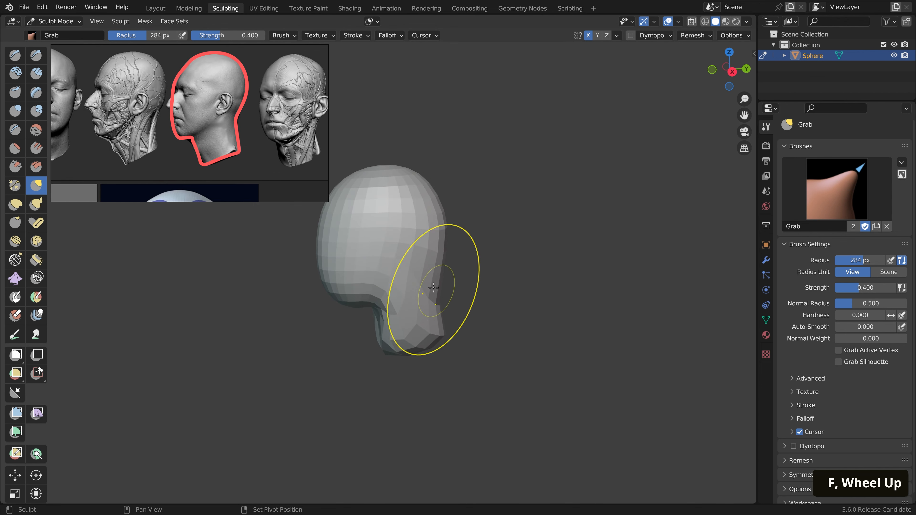
pyautogui.moveTo(434, 288); pyautogui.dragTo(440, 288)
# Pull the chin corner down and forward, and draw the front of the face slightly forward with a 148 px Grab radius
pyautogui.moveTo(409, 287); pyautogui.dragTo(405, 280, button='middle')
pyautogui.scroll(1, 404, 283)
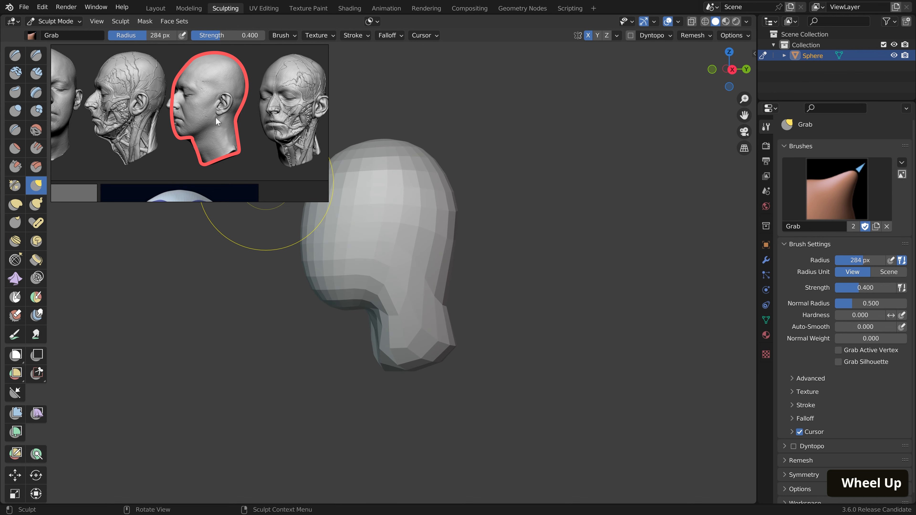
pyautogui.moveTo(322, 302); pyautogui.dragTo(314, 311)
pyautogui.keyDown('shift'); pyautogui.moveTo(331, 296); pyautogui.dragTo(359, 335, button='middle'); pyautogui.keyUp('shift')
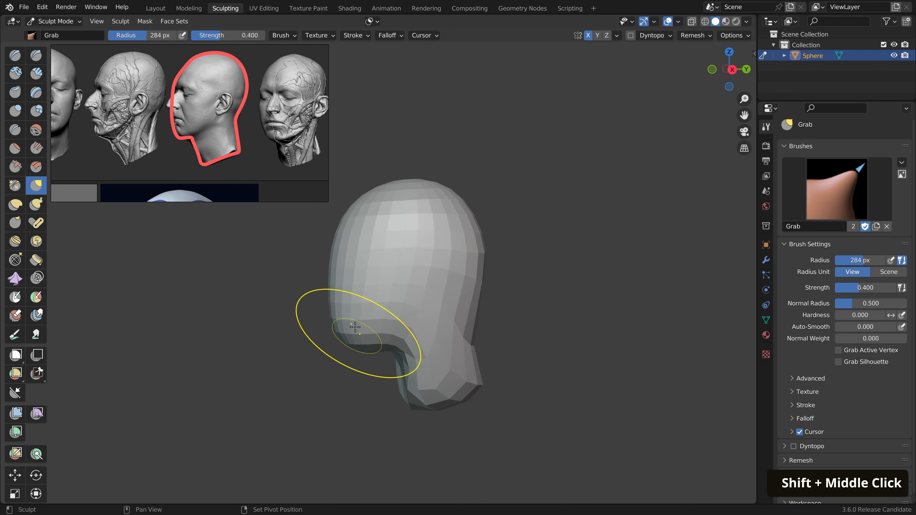
pyautogui.press('f')
pyautogui.click(387, 290)
pyautogui.moveTo(333, 282); pyautogui.dragTo(326, 283)
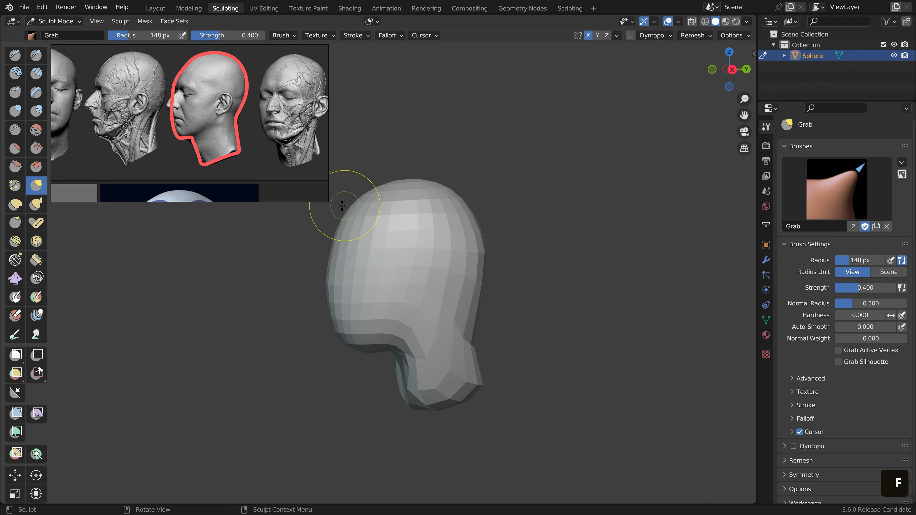
# Enlarge the brush radius to 256 px, adjust the voxel size from the front view, and voxel-remesh the head
pyautogui.press('f')
pyautogui.click(398, 219)
pyautogui.moveTo(405, 266); pyautogui.dragTo(481, 298, button='middle')
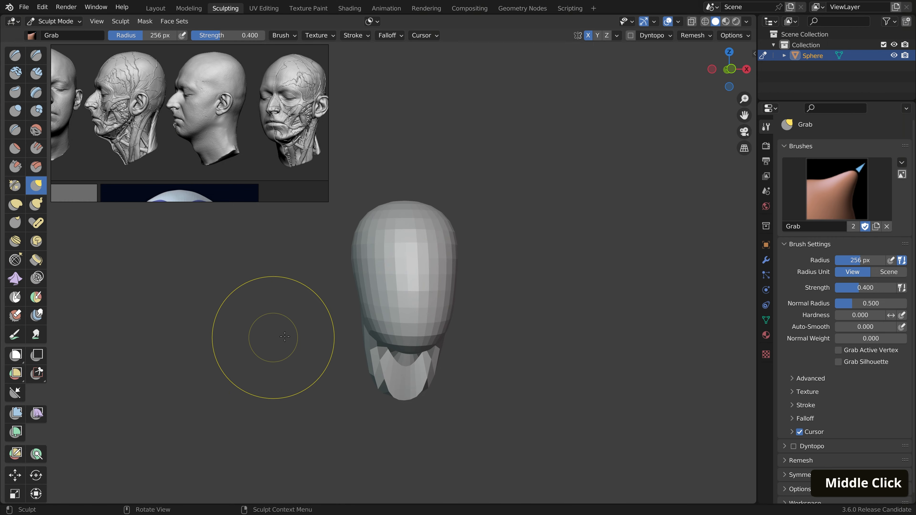
pyautogui.moveTo(402, 338); pyautogui.dragTo(388, 305, button='middle')
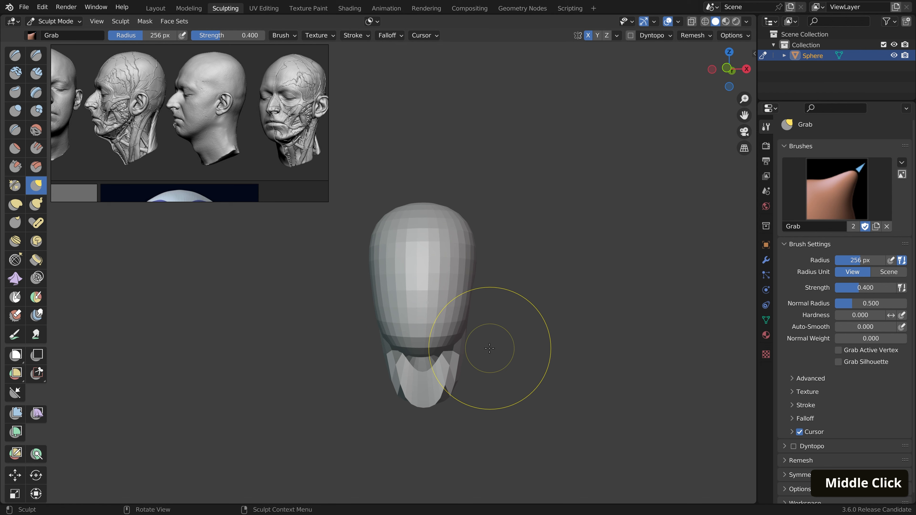
pyautogui.press('r')
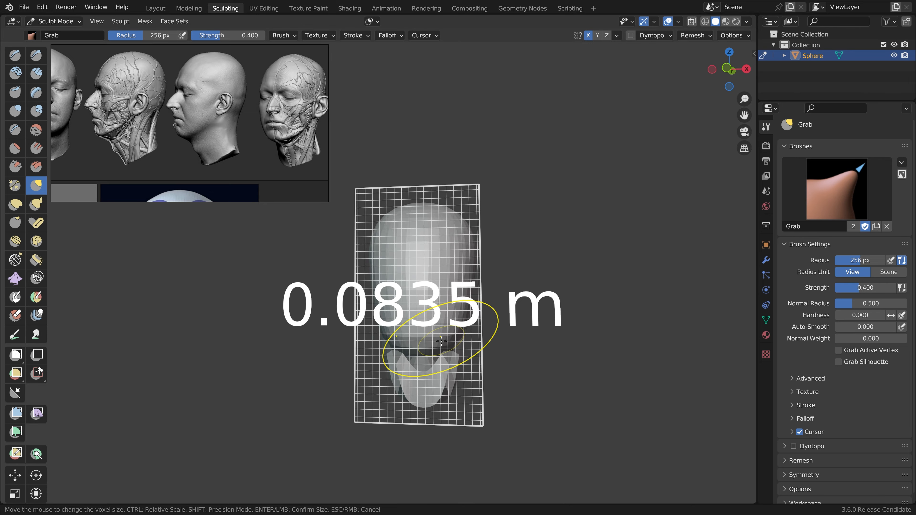
pyautogui.click(457, 346)
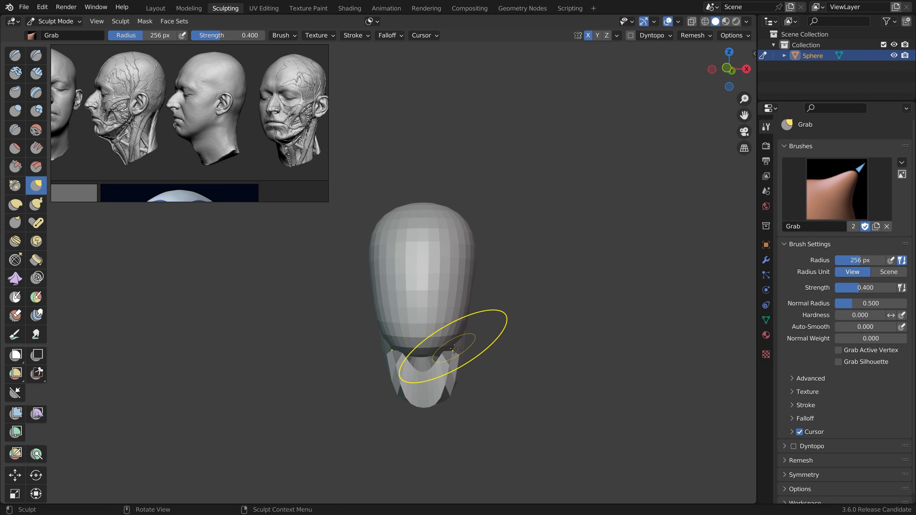
pyautogui.hotkey('ctrl', 'r')
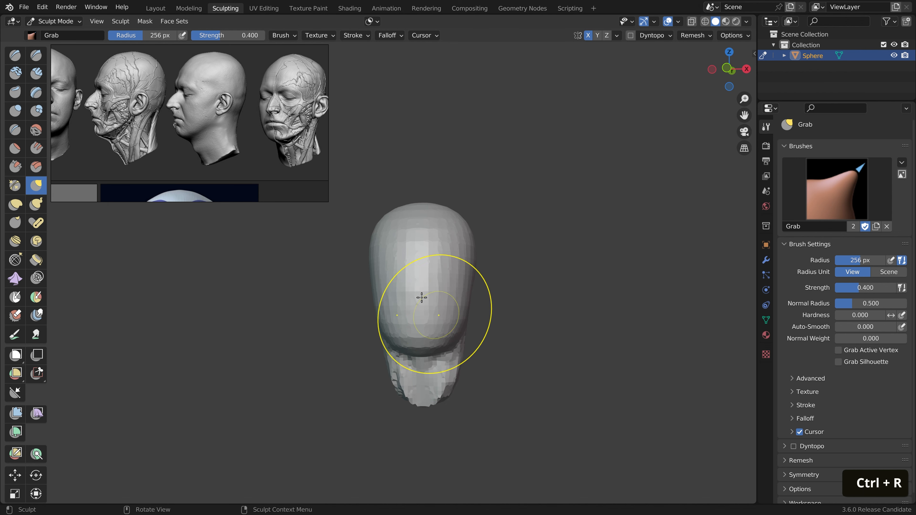
# Smooth the remeshed surface across the neck, face and skull
pyautogui.moveTo(462, 343); pyautogui.dragTo(411, 371, button='middle')
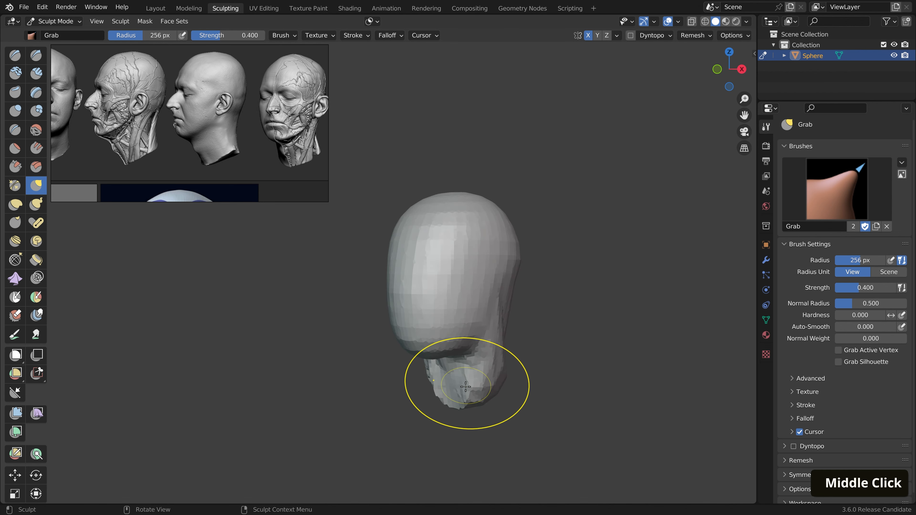
pyautogui.keyDown('shift'); pyautogui.moveTo(466, 387); pyautogui.dragTo(466, 364, button='middle'); pyautogui.keyUp('shift')
pyautogui.keyDown('shift'); pyautogui.moveTo(467, 365); pyautogui.dragTo(511, 353); pyautogui.keyUp('shift')
pyautogui.keyDown('shift'); pyautogui.moveTo(407, 279); pyautogui.dragTo(410, 224); pyautogui.keyUp('shift')
pyautogui.keyDown('shift'); pyautogui.moveTo(411, 198); pyautogui.dragTo(419, 235); pyautogui.keyUp('shift')
pyautogui.moveTo(422, 253)
pyautogui.keyDown('shift'); pyautogui.mouseDown()
pyautogui.moveTo(423, 312)
pyautogui.moveTo(439, 312)
pyautogui.mouseUp(); pyautogui.keyUp('shift')
pyautogui.moveTo(485, 304); pyautogui.dragTo(440, 298, button='middle')
pyautogui.moveTo(489, 254)
pyautogui.keyDown('shift'); pyautogui.mouseDown()
pyautogui.moveTo(509, 219)
pyautogui.moveTo(495, 196)
pyautogui.mouseUp(); pyautogui.keyUp('shift')
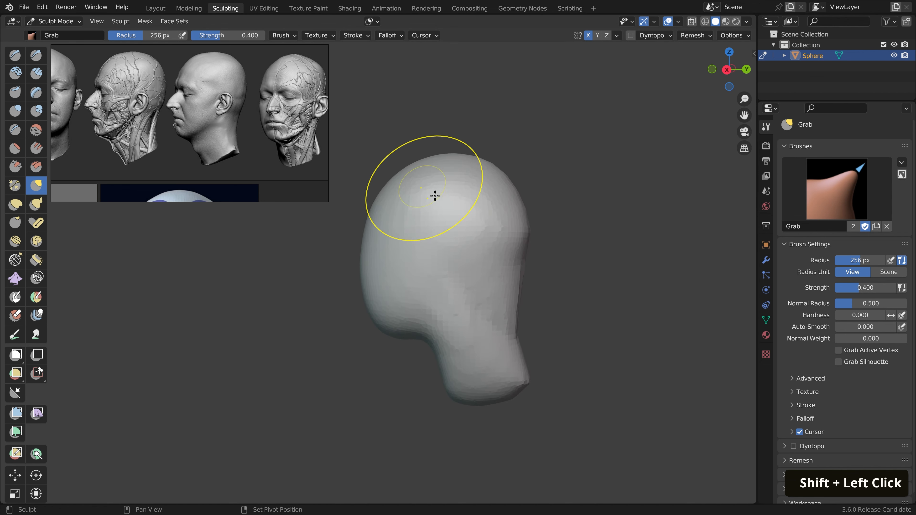
# Voxel-remesh the head again and smooth the side from the skull toward the jaw
pyautogui.scroll(-1, 455, 213)
pyautogui.hotkey('ctrl', 'r')
pyautogui.moveTo(483, 242); pyautogui.dragTo(429, 246, button='middle')
pyautogui.keyDown('shift'); pyautogui.moveTo(425, 216); pyautogui.dragTo(406, 327); pyautogui.keyUp('shift')
pyautogui.moveTo(356, 293)
pyautogui.mouseDown(button='middle')
pyautogui.moveTo(480, 337)
pyautogui.moveTo(349, 308)
pyautogui.moveTo(415, 310)
pyautogui.moveTo(469, 289)
pyautogui.mouseUp(button='middle')
# Widen the lower neck and adjust its front, starting with the Grab brush at a 209 px radius
pyautogui.press('f')
pyautogui.click(464, 325)
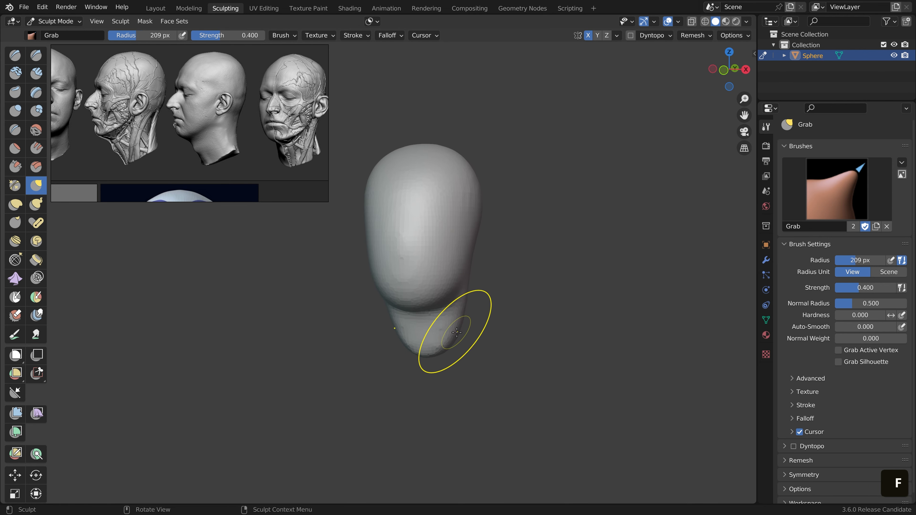
pyautogui.press('f')
pyautogui.moveTo(454, 332)
pyautogui.mouseDown()
pyautogui.moveTo(467, 341)
pyautogui.moveTo(472, 332)
pyautogui.mouseUp()
pyautogui.click(491, 343)
pyautogui.moveTo(474, 331); pyautogui.dragTo(390, 335, button='middle')
pyautogui.moveTo(409, 339); pyautogui.dragTo(424, 330)
# With a 319 px Grab radius, pull the upper sides of the neck outward and ease the side of the head inward
pyautogui.moveTo(408, 250); pyautogui.dragTo(477, 257, button='middle')
pyautogui.press('f')
pyautogui.click(459, 289)
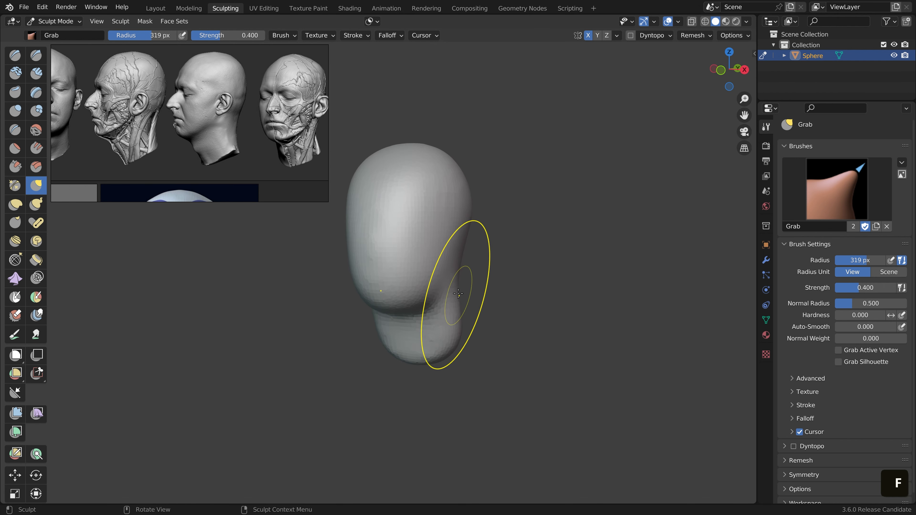
pyautogui.moveTo(459, 292); pyautogui.dragTo(471, 279)
pyautogui.moveTo(474, 239)
pyautogui.mouseDown(button='middle')
pyautogui.moveTo(497, 237)
pyautogui.moveTo(502, 271)
pyautogui.mouseUp(button='middle')
pyautogui.moveTo(482, 270); pyautogui.dragTo(471, 266)
pyautogui.moveTo(472, 266); pyautogui.dragTo(405, 269, button='middle')
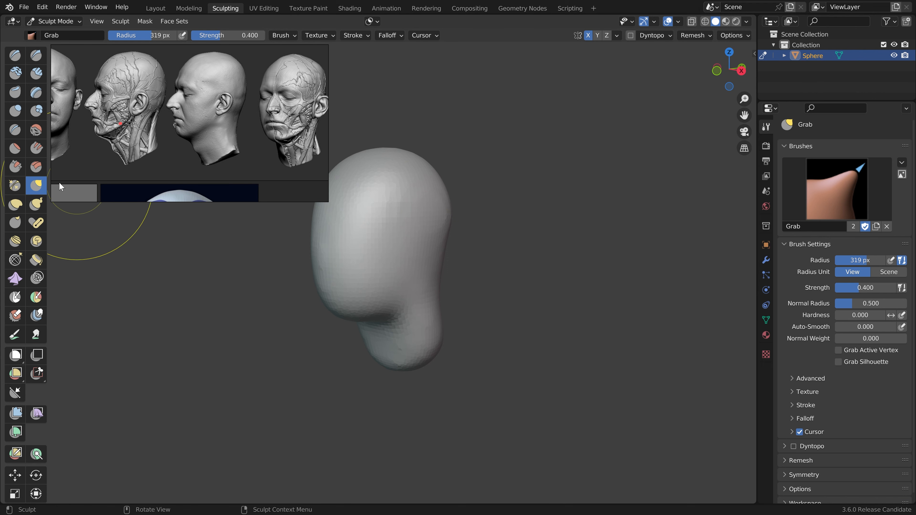
# Choose the Crease brush, set its Pinch to 0, and set its radius to 129 px over the jaw area
pyautogui.click(18, 131)
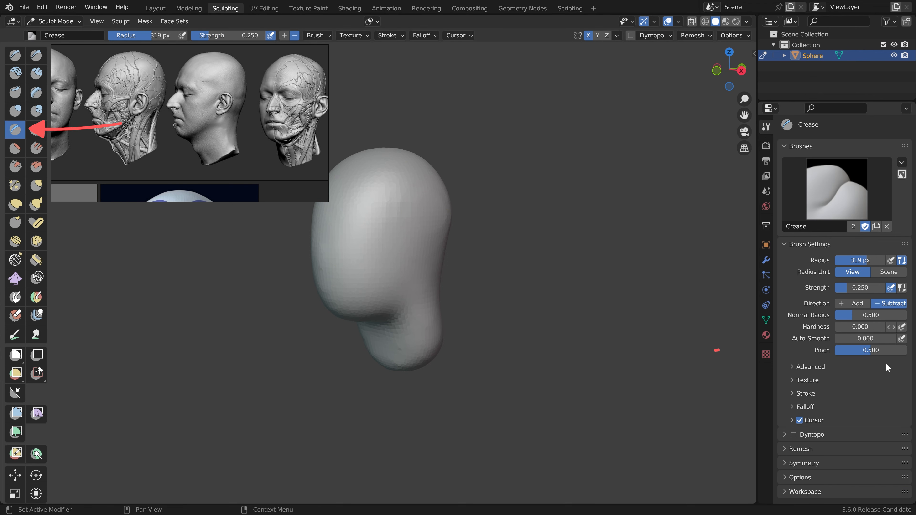
pyautogui.moveTo(883, 350); pyautogui.dragTo(781, 340)
pyautogui.keyDown('shift'); pyautogui.moveTo(376, 284); pyautogui.dragTo(415, 284, button='middle'); pyautogui.keyUp('shift')
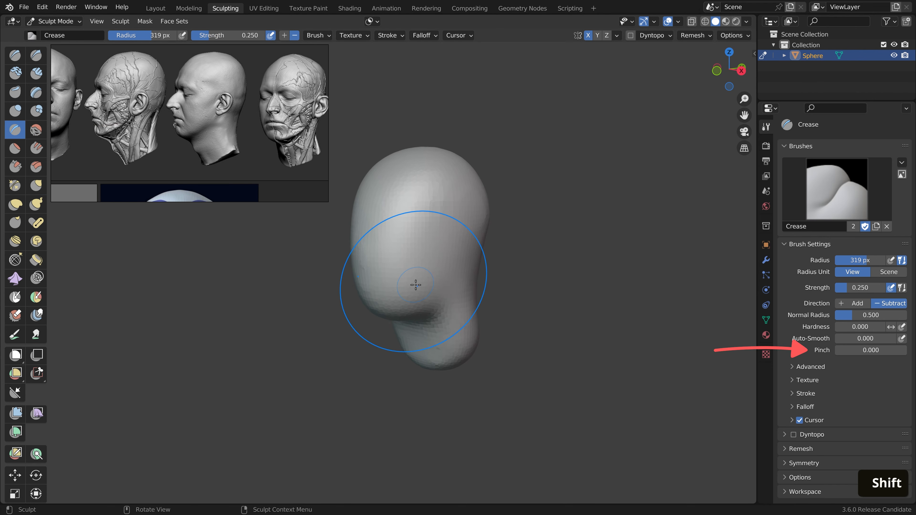
pyautogui.moveTo(451, 260); pyautogui.dragTo(442, 257, button='middle')
pyautogui.press('f')
pyautogui.click(427, 284)
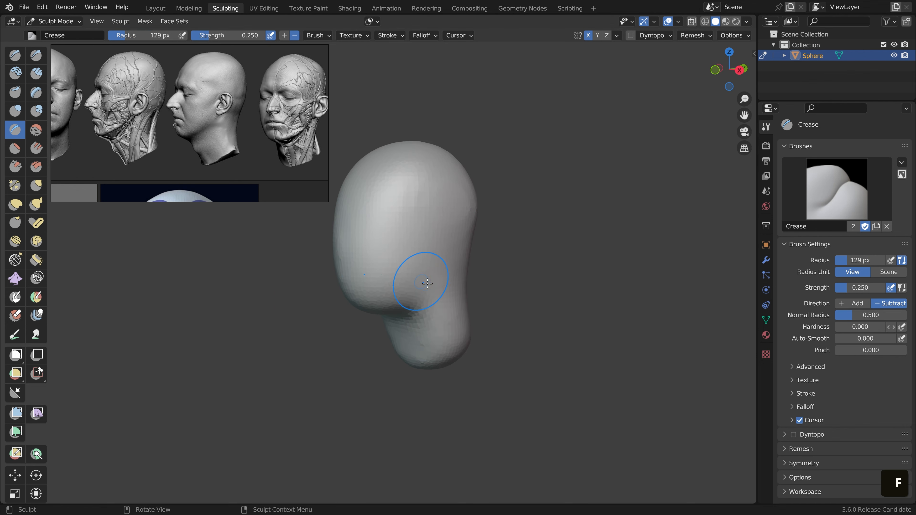
# With the Crease brush at a 131 px radius and 0.583 strength, define the jawline from below the ear toward the chin
pyautogui.press('f')
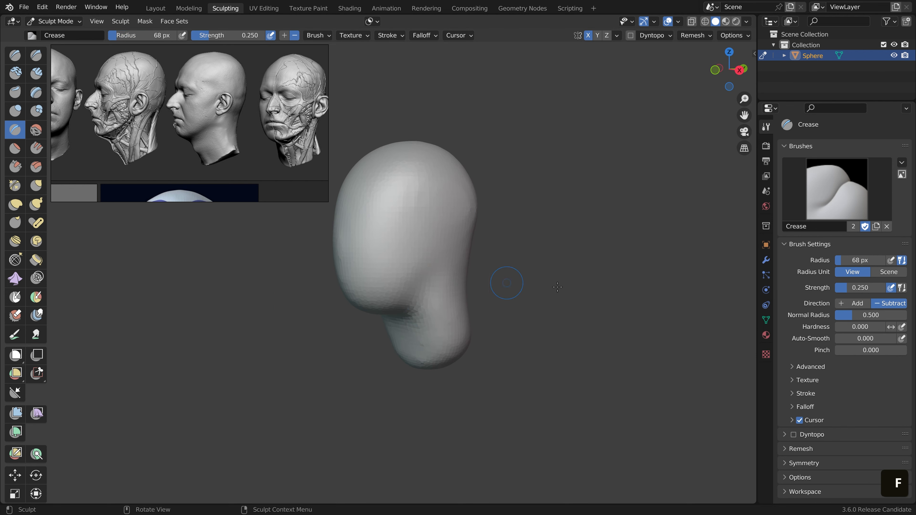
pyautogui.press('f')
pyautogui.click(436, 274)
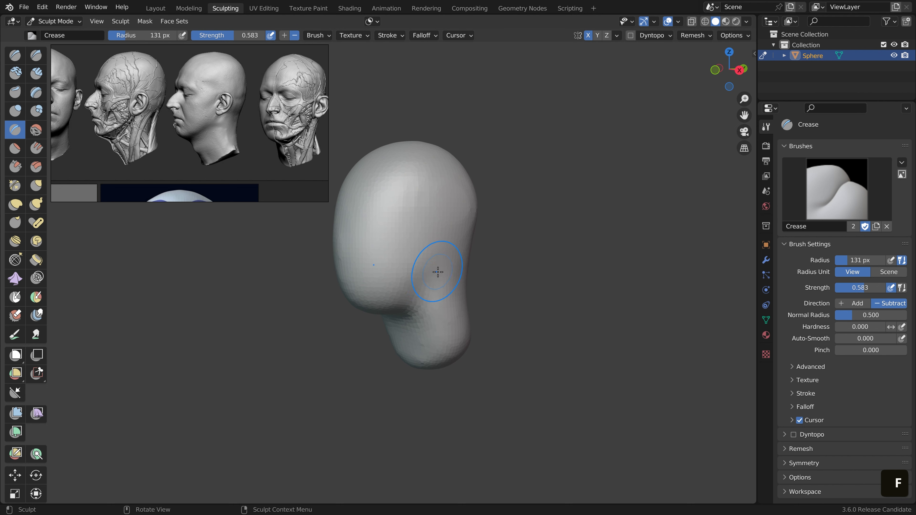
pyautogui.moveTo(436, 271); pyautogui.dragTo(424, 297)
pyautogui.moveTo(423, 296)
pyautogui.mouseDown(button='middle')
pyautogui.moveTo(429, 256)
pyautogui.moveTo(384, 287)
pyautogui.moveTo(426, 271)
pyautogui.moveTo(505, 271)
pyautogui.moveTo(476, 270)
pyautogui.mouseUp(button='middle')
pyautogui.hotkey('ctrl', 'z')
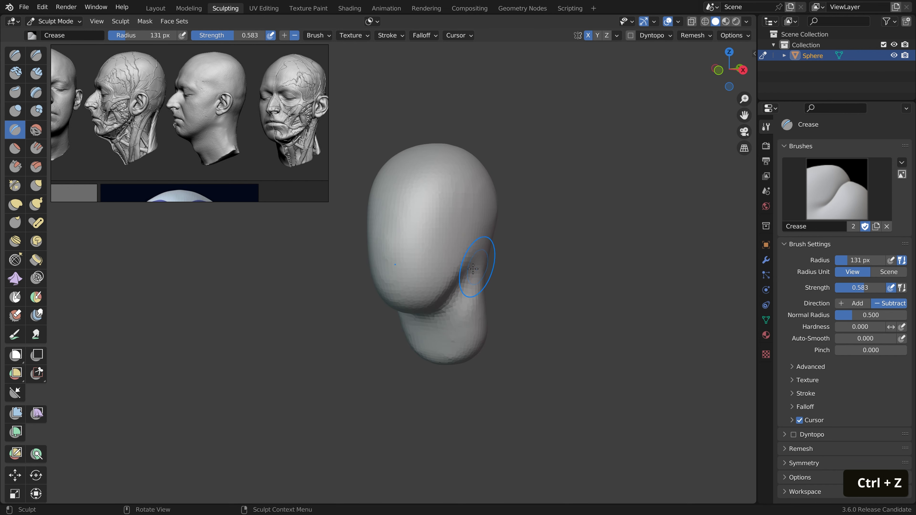
pyautogui.keyDown('ctrl'); pyautogui.moveTo(469, 257); pyautogui.dragTo(442, 289); pyautogui.keyUp('ctrl')
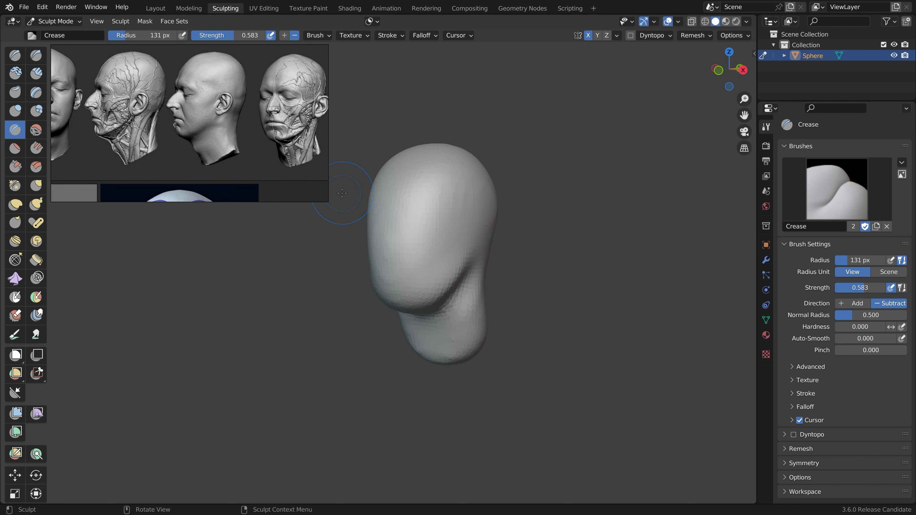
# Bring the front skull reference into view and carve both eye sockets with the Crease brush at a 96 px radius
pyautogui.scroll(-4, 290, 147)
pyautogui.moveTo(290, 147); pyautogui.dragTo(233, 138, button='middle')
pyautogui.scroll(6, 143, 171)
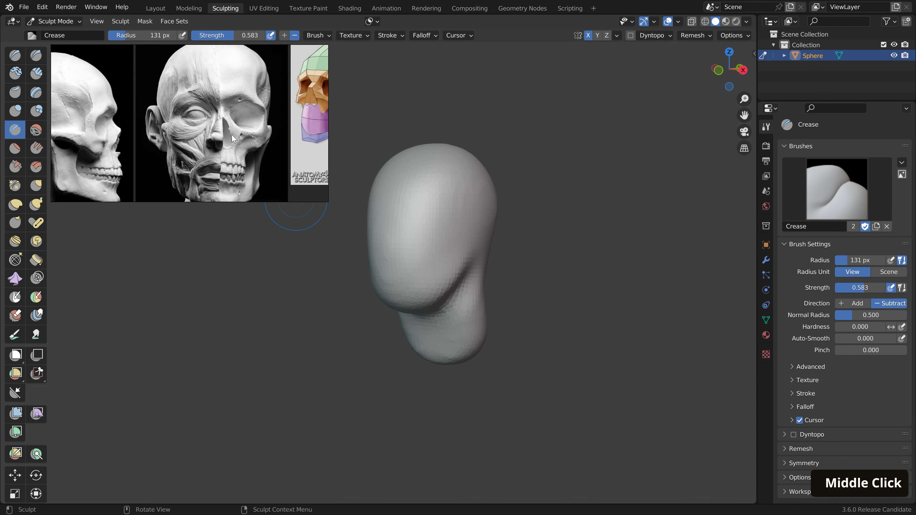
pyautogui.moveTo(436, 208)
pyautogui.mouseDown(button='middle')
pyautogui.moveTo(481, 210)
pyautogui.moveTo(468, 230)
pyautogui.mouseUp(button='middle')
pyautogui.press('f')
pyautogui.click(463, 245)
pyautogui.moveTo(463, 245); pyautogui.dragTo(469, 249)
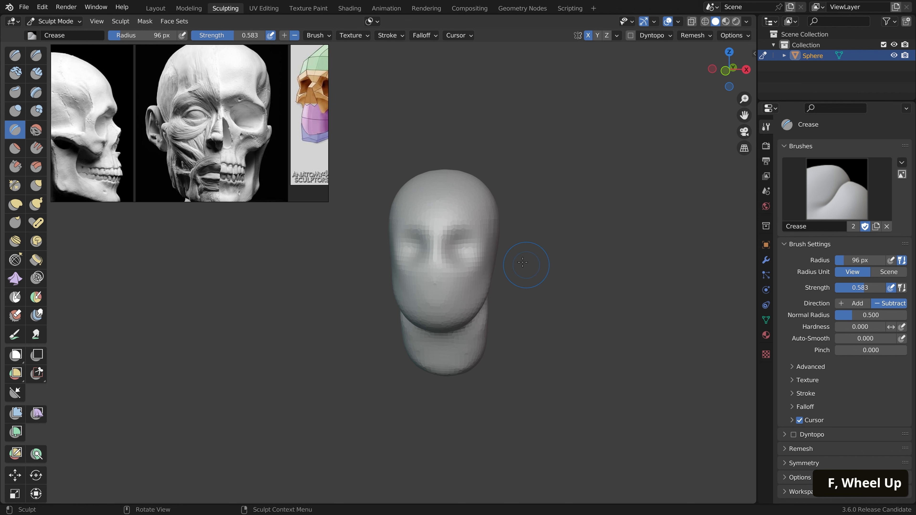
pyautogui.moveTo(458, 254); pyautogui.dragTo(463, 249)
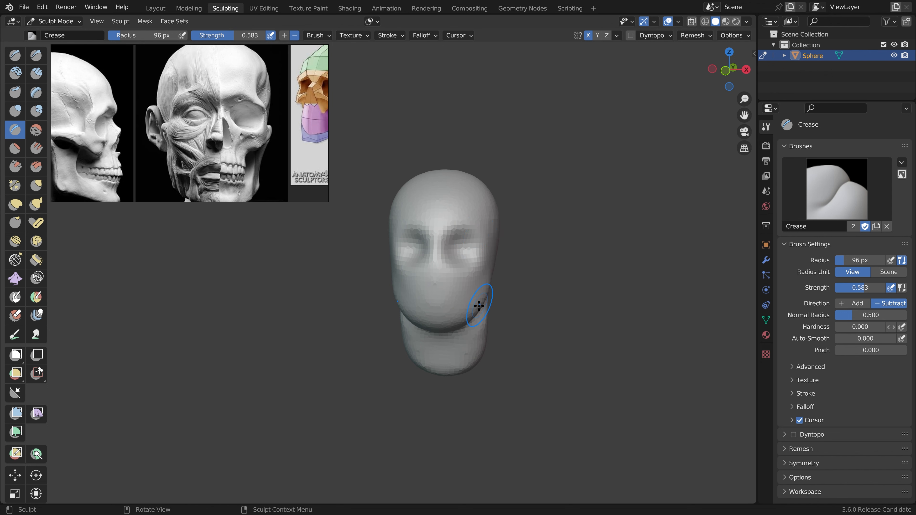
# Build up the nose with inverted Crease strokes at a 96 px radius and the mouth at 79 px
pyautogui.press('ctrl')
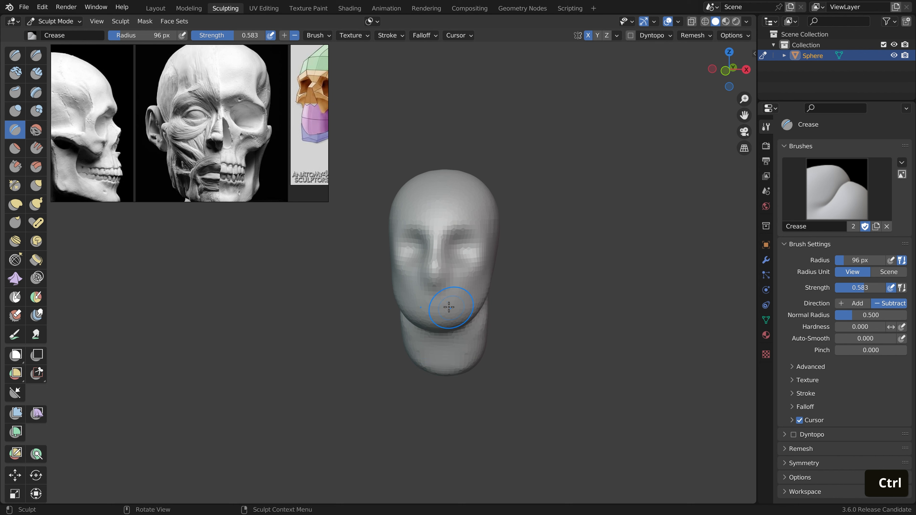
pyautogui.press('ctrl')
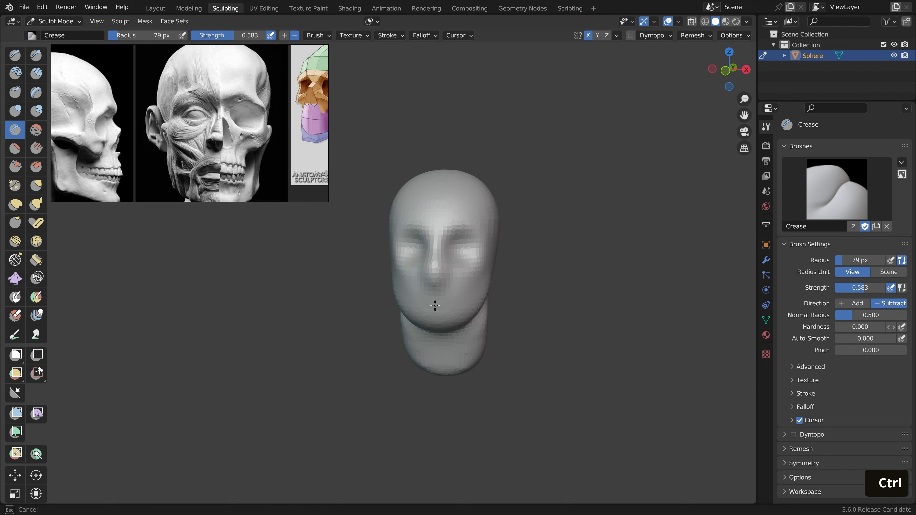
pyautogui.moveTo(435, 306)
pyautogui.keyDown('ctrl'); pyautogui.mouseDown()
pyautogui.moveTo(475, 295)
pyautogui.moveTo(436, 300)
pyautogui.moveTo(446, 298)
pyautogui.mouseUp(); pyautogui.keyUp('ctrl')
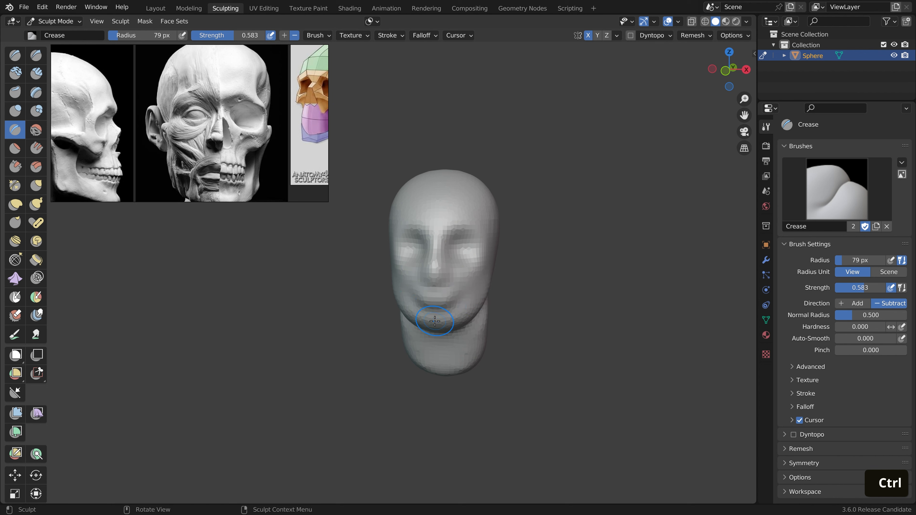
# Adjust the side of the lower jaw with the Grab brush at a 364 px radius
pyautogui.keyDown('ctrl'); pyautogui.moveTo(472, 337); pyautogui.dragTo(455, 307, button='middle'); pyautogui.keyUp('ctrl')
pyautogui.press('g')
pyautogui.press('f')
pyautogui.click(541, 382)
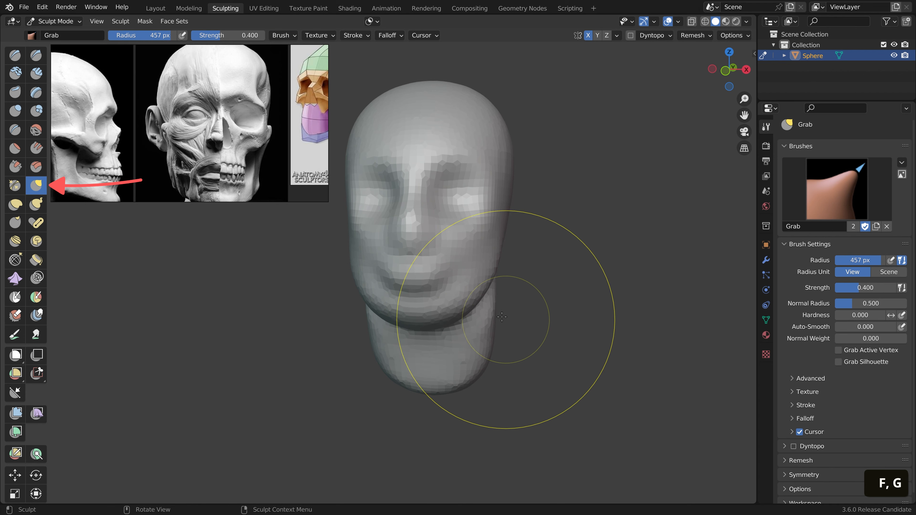
pyautogui.press('f')
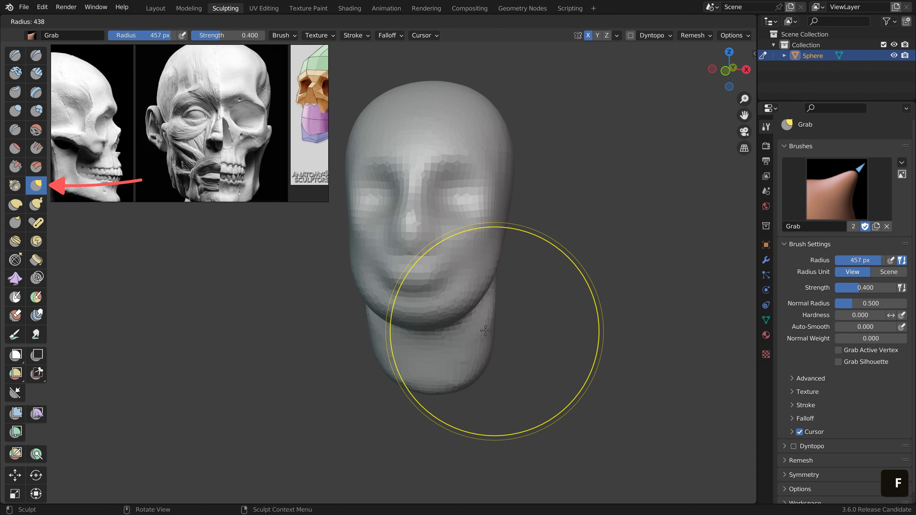
pyautogui.click(582, 332)
pyautogui.moveTo(478, 295); pyautogui.dragTo(470, 287)
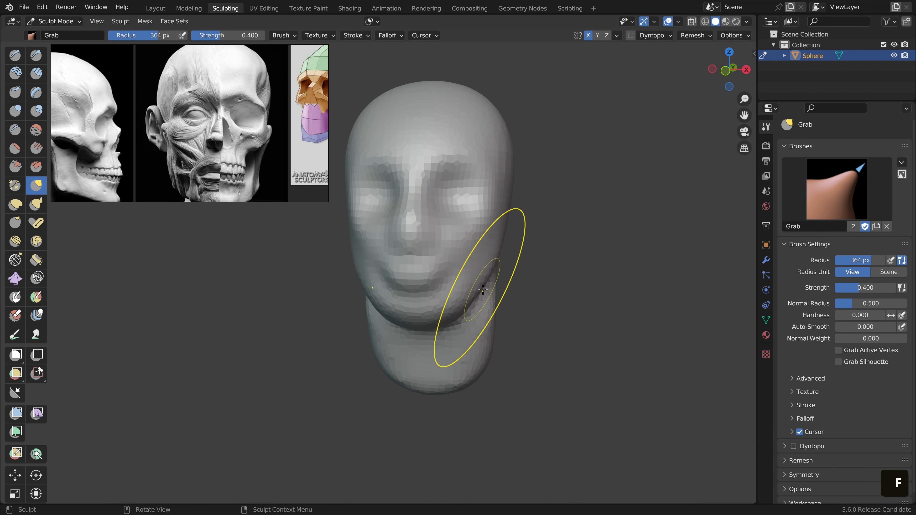
pyautogui.scroll(-2, 470, 287)
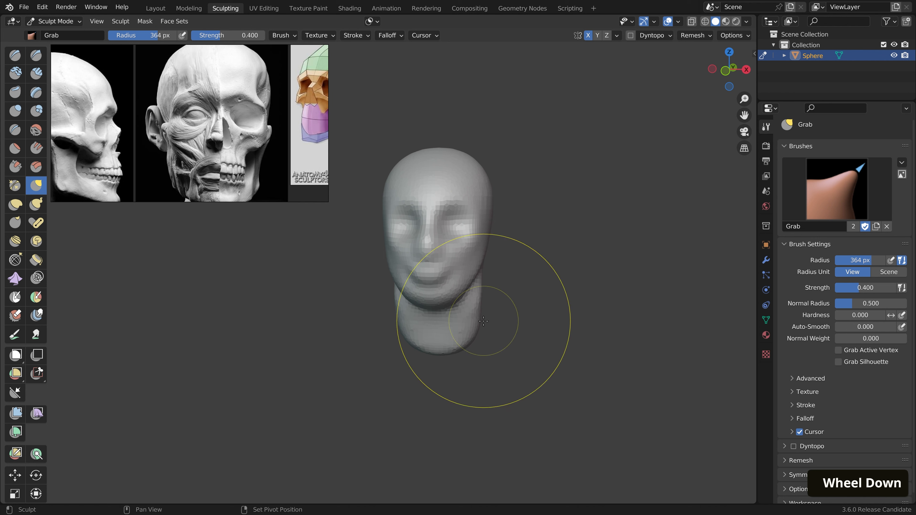
# Switch to the Crease brush at a 118 px radius and shape the temple and cheekbone on the side of the head
pyautogui.moveTo(483, 321); pyautogui.dragTo(505, 322, button='middle')
pyautogui.moveTo(405, 198); pyautogui.dragTo(365, 203, button='middle')
pyautogui.keyDown('shift'); pyautogui.moveTo(391, 201); pyautogui.dragTo(414, 211, button='middle'); pyautogui.keyUp('shift')
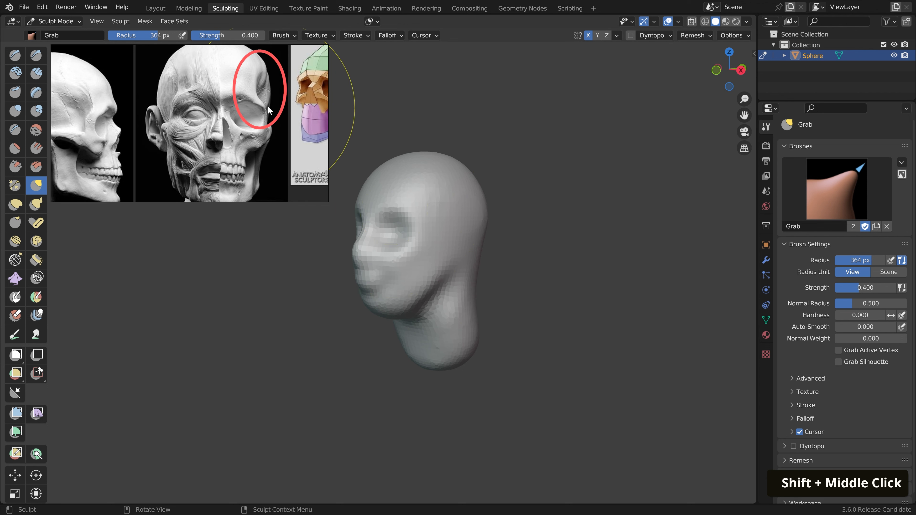
pyautogui.click(15, 129)
pyautogui.press('f')
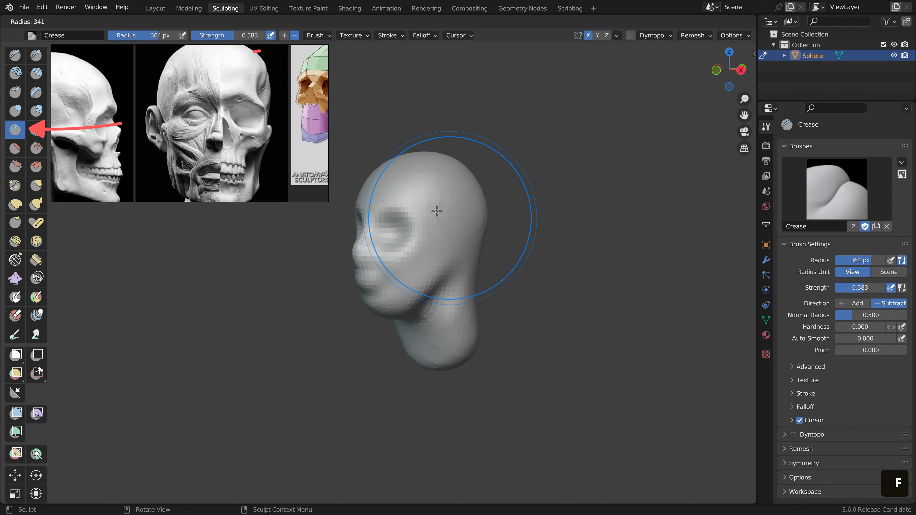
pyautogui.click(421, 194)
pyautogui.moveTo(427, 204); pyautogui.dragTo(468, 211, button='middle')
pyautogui.press('ctrl')
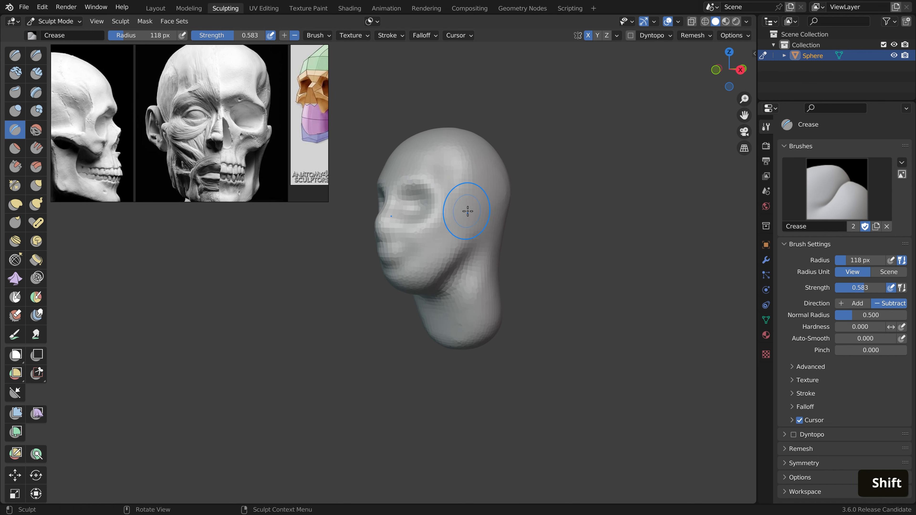
pyautogui.press('ctrl')
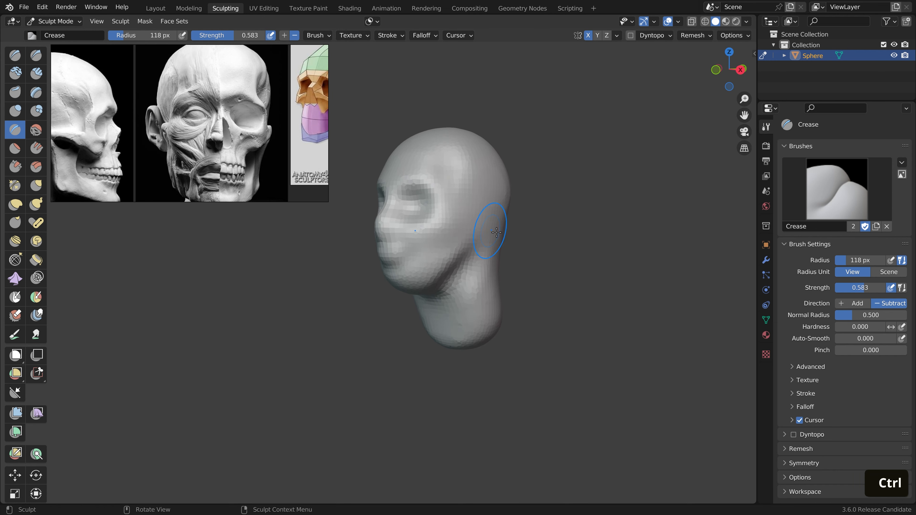
# Undo the last stroke and build up the jaw edge with inverted Crease strokes at a 79 px radius
pyautogui.moveTo(469, 232); pyautogui.dragTo(443, 242, button='middle')
pyautogui.hotkey('ctrl', 'z')
pyautogui.press('f')
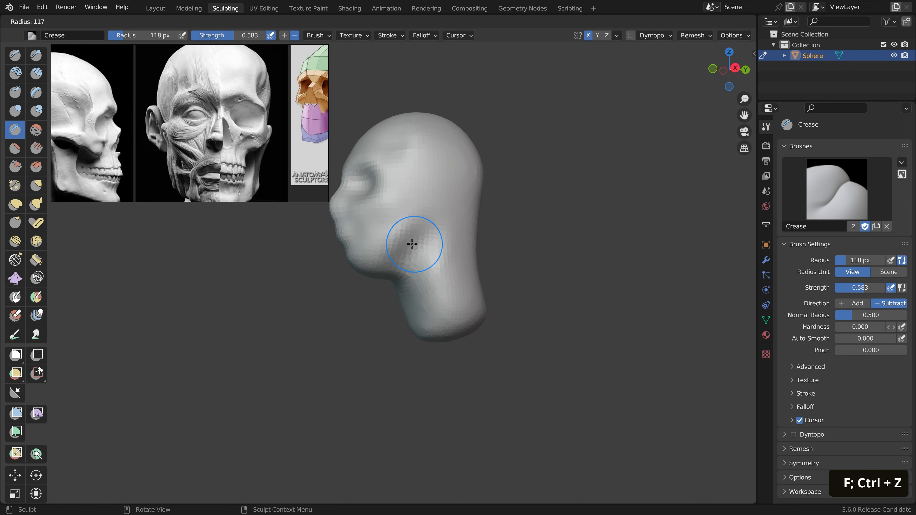
pyautogui.click(434, 243)
pyautogui.keyDown('ctrl'); pyautogui.moveTo(385, 257); pyautogui.dragTo(382, 258); pyautogui.keyUp('ctrl')
pyautogui.moveTo(422, 207); pyautogui.dragTo(485, 279, button='middle')
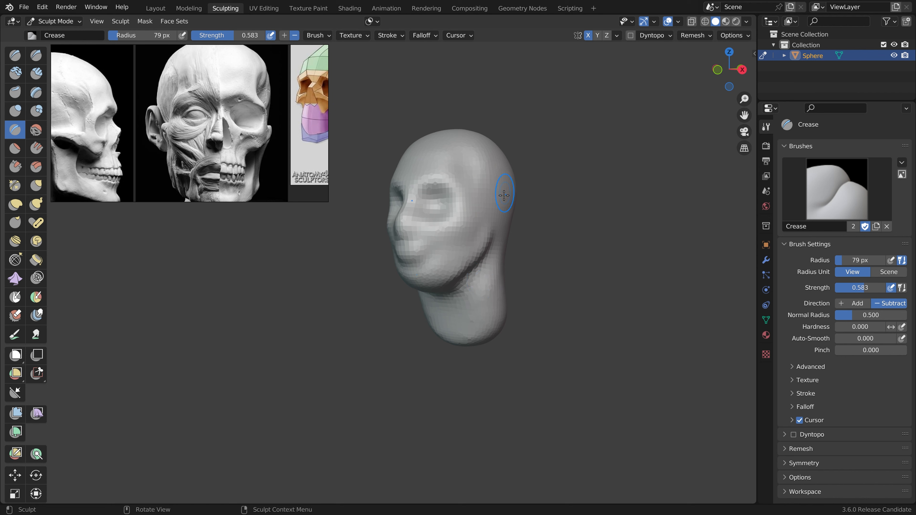
# Undo the last stroke and rough out the ear on the side of the head with the 79 px Crease brush
pyautogui.moveTo(504, 195)
pyautogui.mouseDown(button='middle')
pyautogui.moveTo(415, 213)
pyautogui.moveTo(432, 212)
pyautogui.mouseUp(button='middle')
pyautogui.hotkey('ctrl', 'z')
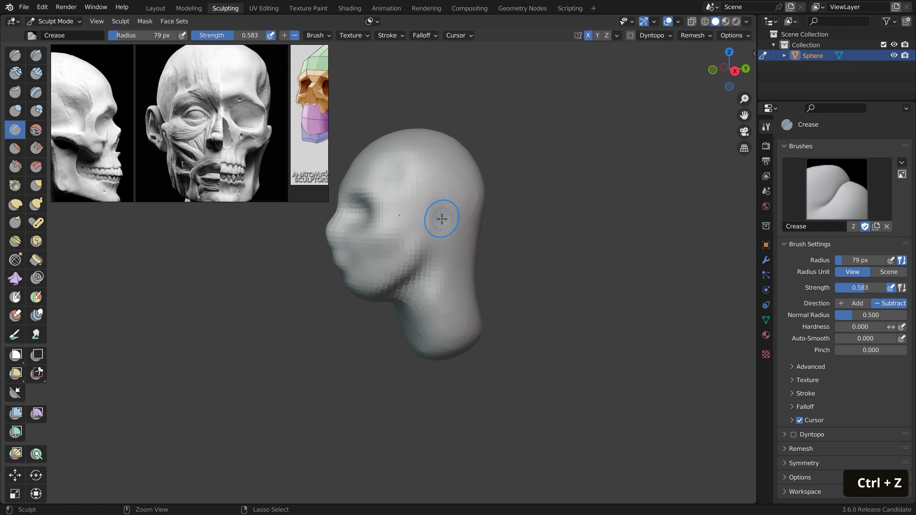
pyautogui.moveTo(442, 237); pyautogui.dragTo(437, 212)
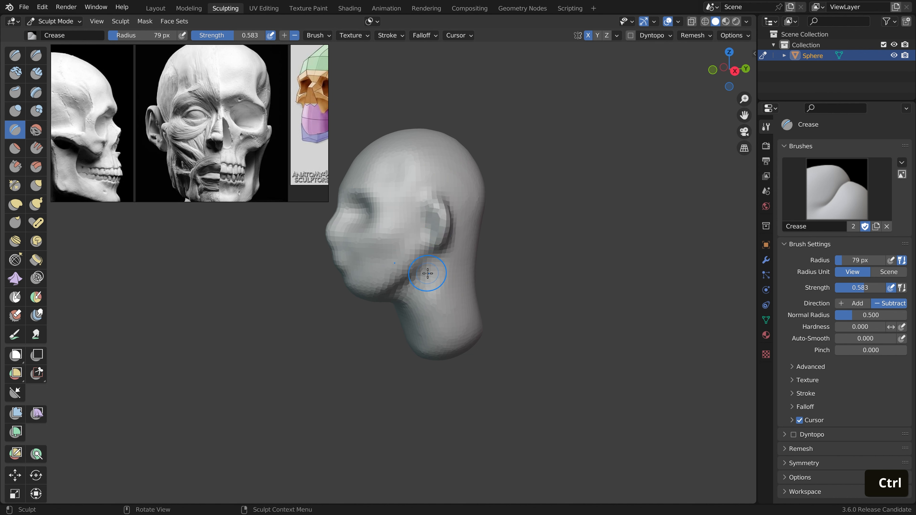
pyautogui.moveTo(432, 249)
pyautogui.mouseDown(button='middle')
pyautogui.moveTo(415, 242)
pyautogui.moveTo(430, 256)
pyautogui.mouseUp(button='middle')
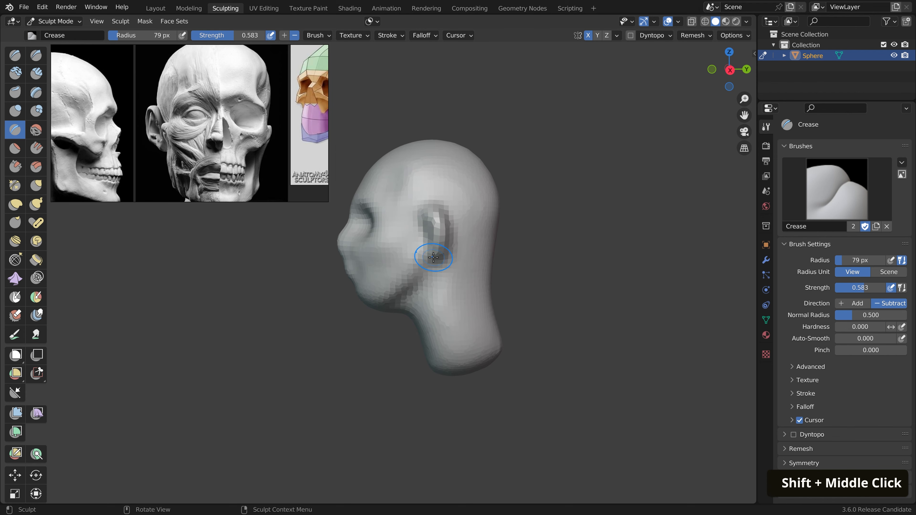
# Shape the earlobe and the upper back rim of the ear with the Grab brush at a 189 px radius
pyautogui.press('f')
pyautogui.press('h')
pyautogui.press('g')
pyautogui.scroll(4, 428, 252)
pyautogui.press('f')
pyautogui.click(478, 268)
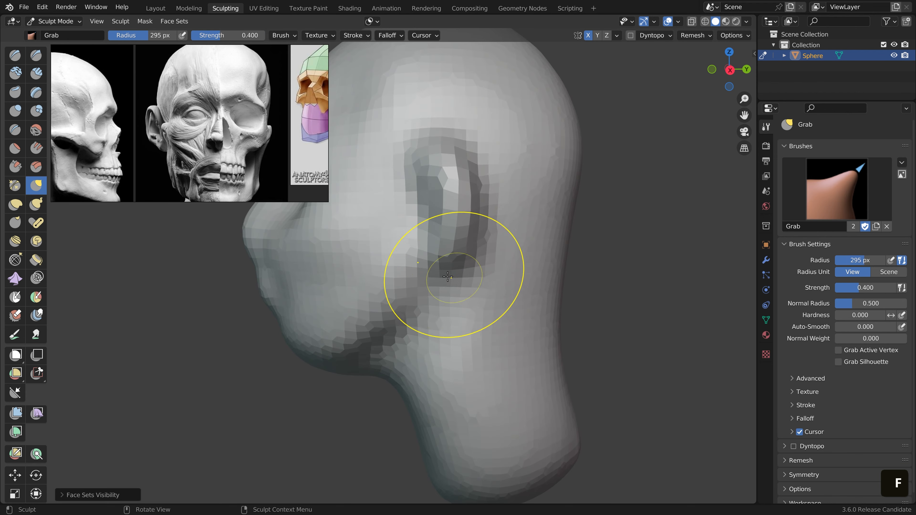
pyautogui.scroll(2, 454, 275)
pyautogui.press('f')
pyautogui.click(473, 251)
pyautogui.press('f')
pyautogui.click(480, 252)
pyautogui.moveTo(418, 255); pyautogui.dragTo(434, 250)
pyautogui.scroll(-3, 434, 254)
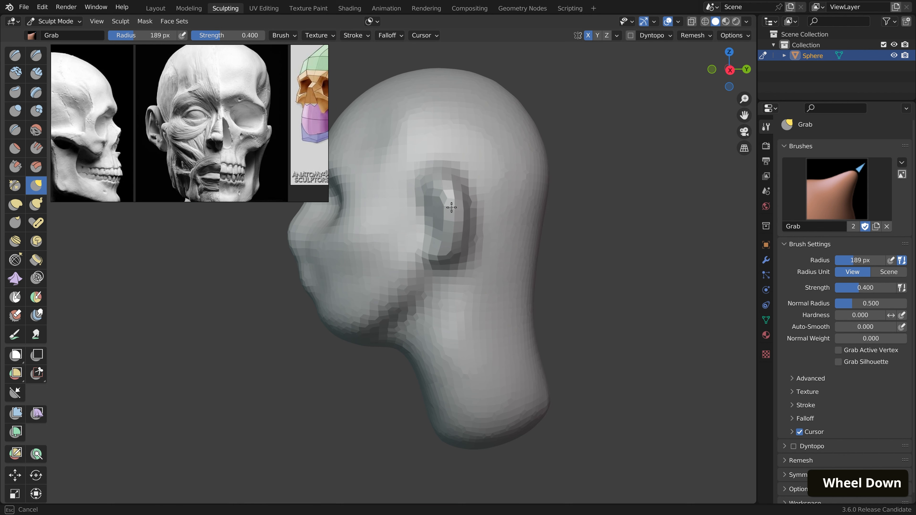
pyautogui.keyDown('shift'); pyautogui.scroll(-1, 392, 226); pyautogui.keyUp('shift')
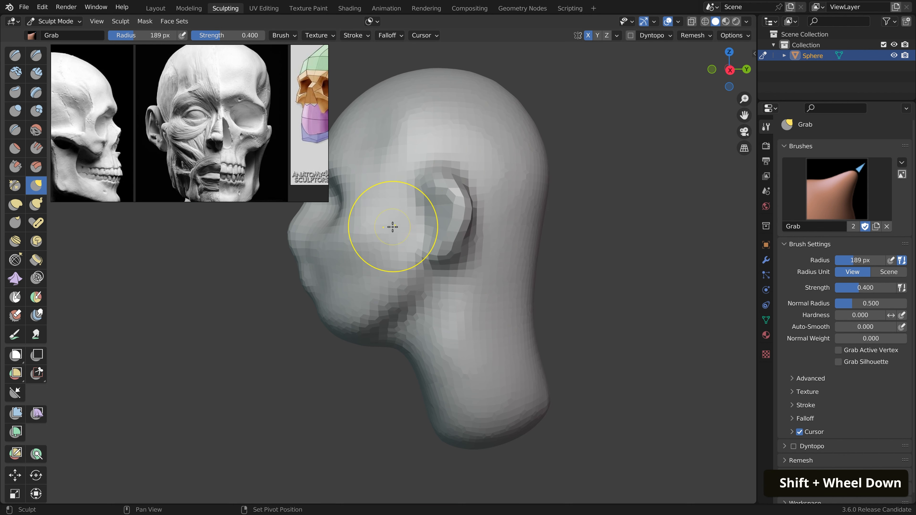
# Push in the nose bridge below the brow with the Grab brush at a 375 px radius, and reduce the radius to 305 px
pyautogui.keyDown('shift'); pyautogui.scroll(-3, 393, 227); pyautogui.keyUp('shift')
pyautogui.press('f')
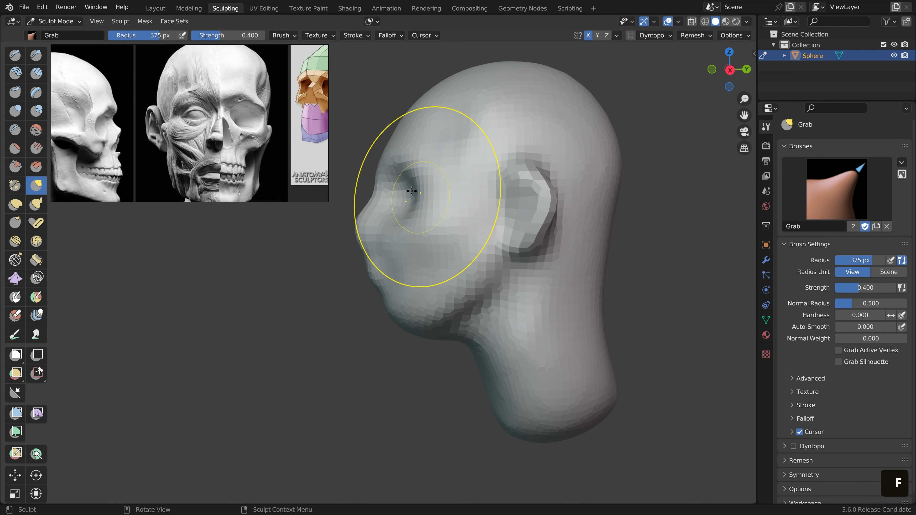
pyautogui.click(379, 166)
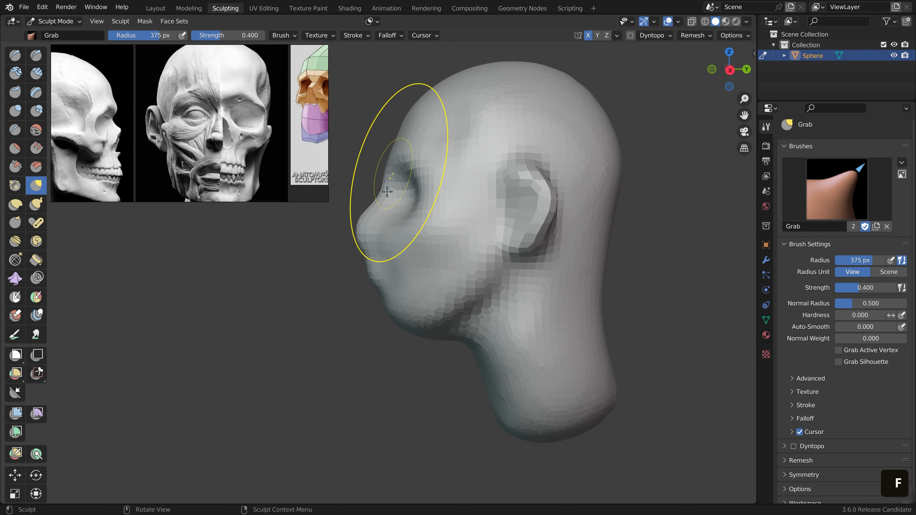
pyautogui.press('f')
pyautogui.click(377, 269)
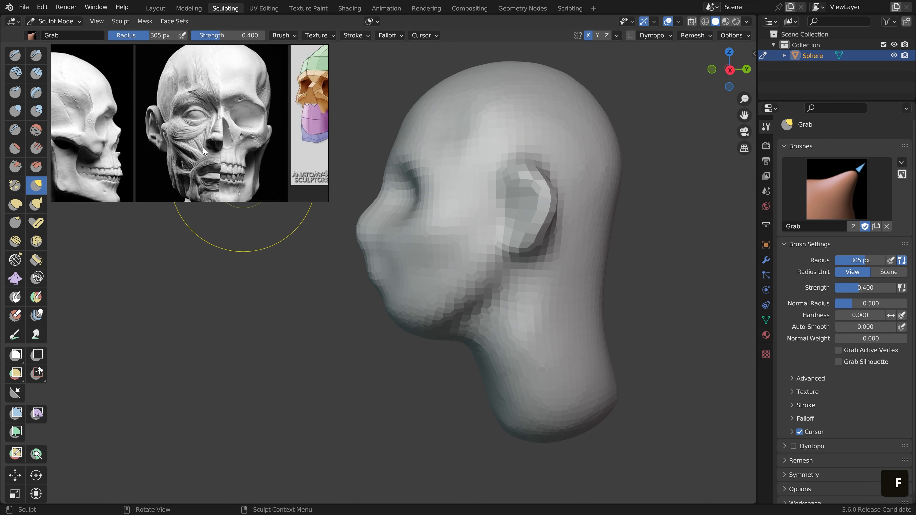
# Following the side skull reference, refine the profile of the mouth, nose and nose bridge with the Grab brush at 225 and 175 px radii
pyautogui.scroll(-2, 191, 150)
pyautogui.scroll(5, 205, 161)
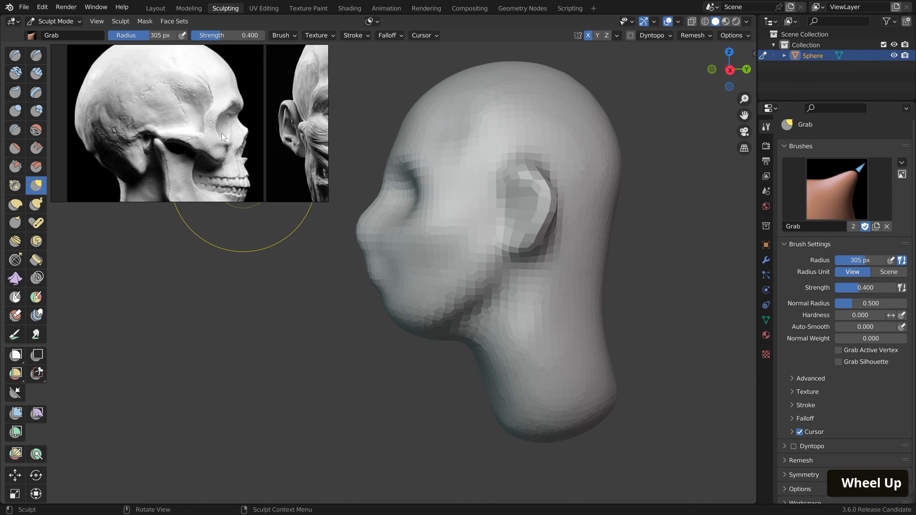
pyautogui.moveTo(227, 123); pyautogui.dragTo(224, 88, button='middle')
pyautogui.moveTo(395, 297); pyautogui.dragTo(493, 263, button='middle')
pyautogui.scroll(2, 456, 255)
pyautogui.keyDown('shift'); pyautogui.moveTo(419, 253); pyautogui.dragTo(449, 343, button='middle'); pyautogui.keyUp('shift')
pyautogui.moveTo(446, 259); pyautogui.dragTo(453, 251, button='middle')
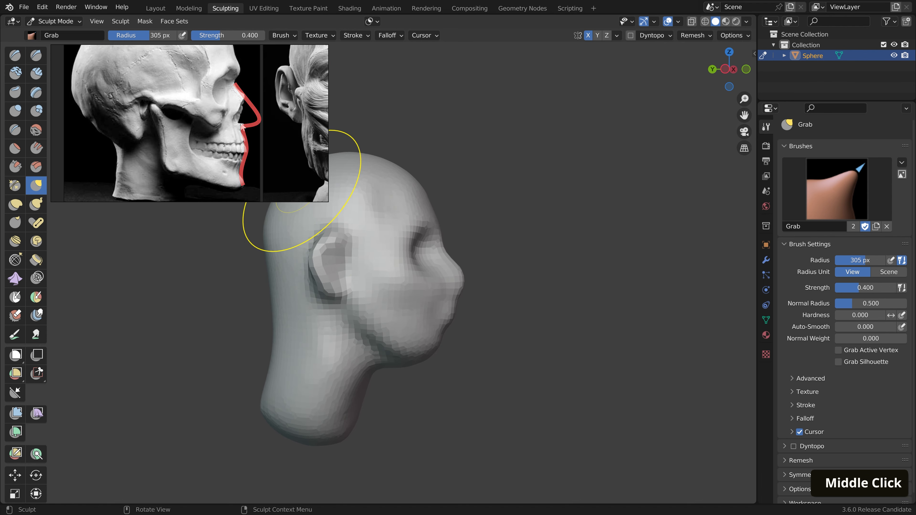
pyautogui.press('f')
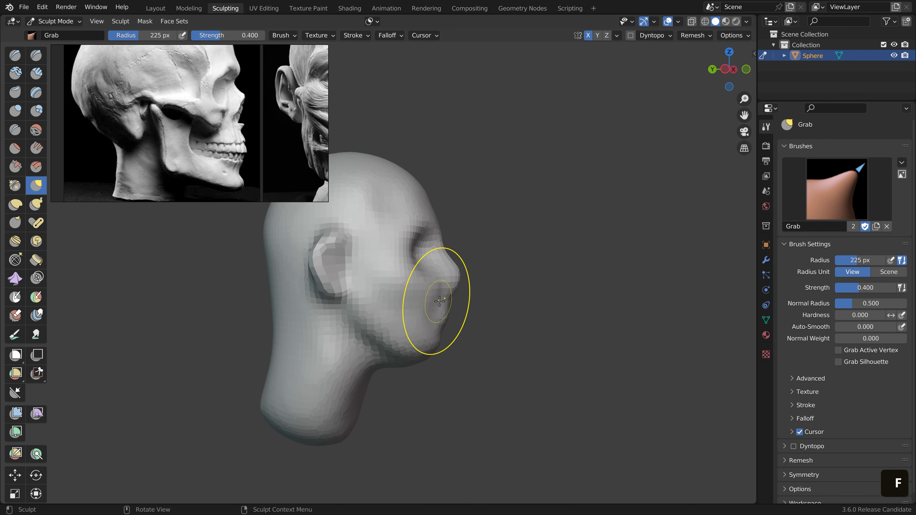
pyautogui.click(432, 306)
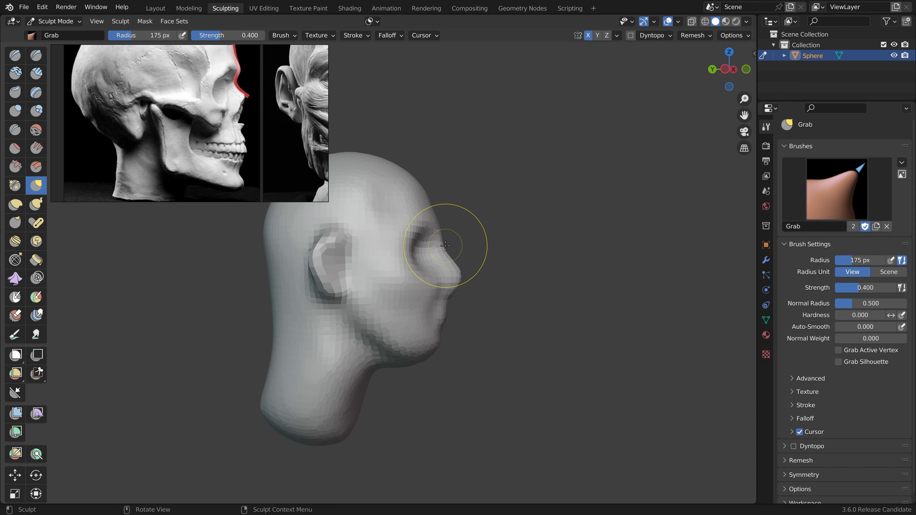
pyautogui.moveTo(445, 245); pyautogui.dragTo(438, 249)
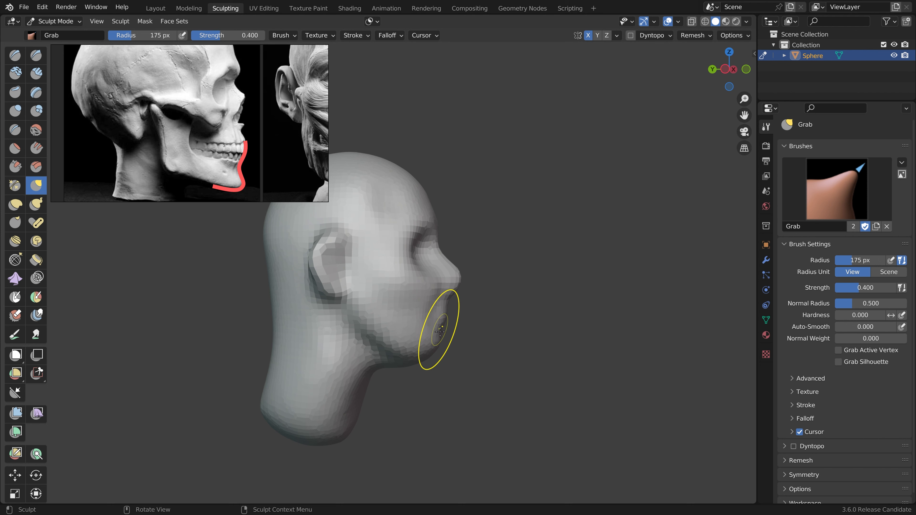
# Shape the chin in profile with the Grab brush at a 209 px radius, following the side skull reference
pyautogui.press('f')
pyautogui.click(435, 361)
pyautogui.scroll(1, 433, 360)
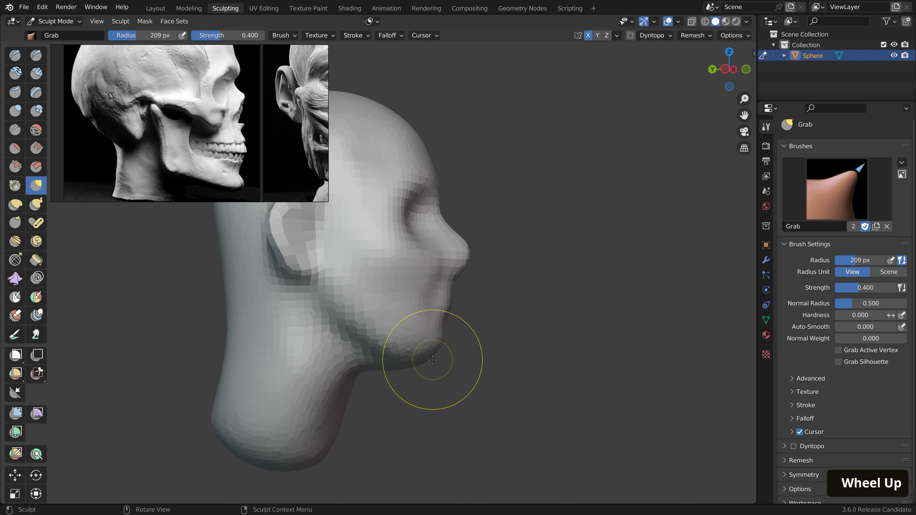
pyautogui.moveTo(432, 360); pyautogui.dragTo(443, 370)
# Define the jawline from below the ear to the chin with the Grab brush at a 256 px radius
pyautogui.press('f')
pyautogui.click(496, 285)
pyautogui.keyDown('ctrl'); pyautogui.moveTo(496, 285); pyautogui.dragTo(507, 271, button='middle'); pyautogui.keyUp('ctrl')
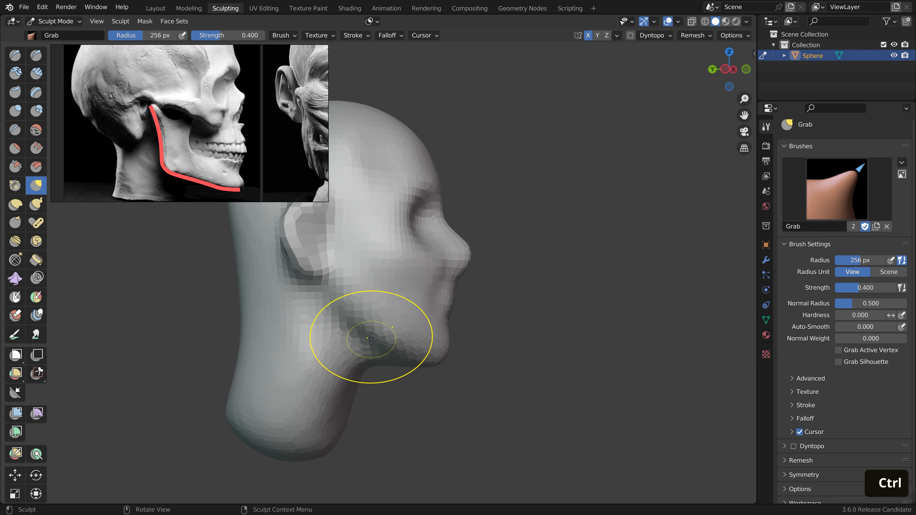
pyautogui.moveTo(365, 328); pyautogui.dragTo(342, 336)
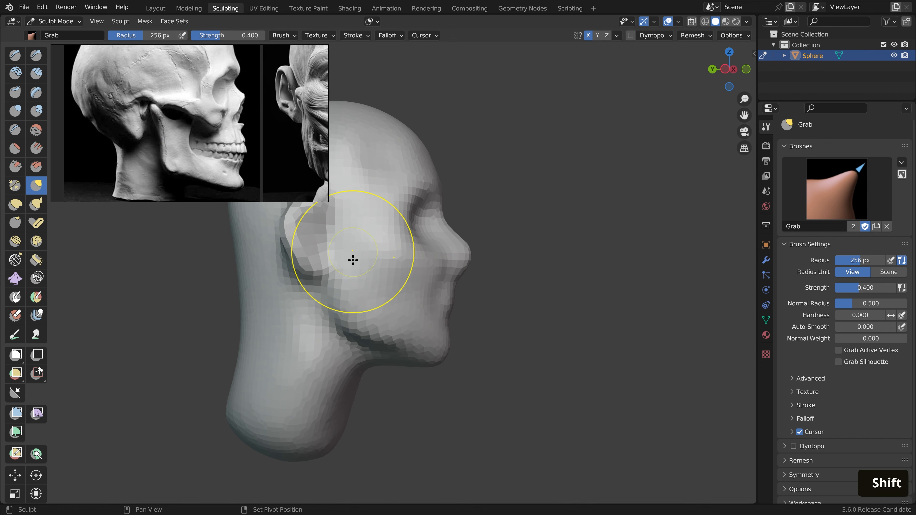
# Shape the back of the skull and its transition into the neck with the Grab brush at a 368 px radius
pyautogui.moveTo(329, 234)
pyautogui.keyDown('shift'); pyautogui.mouseDown(button='middle')
pyautogui.moveTo(336, 254)
pyautogui.moveTo(325, 264)
pyautogui.moveTo(338, 272)
pyautogui.mouseUp(button='middle'); pyautogui.keyUp('shift')
pyautogui.press('f')
pyautogui.click(326, 307)
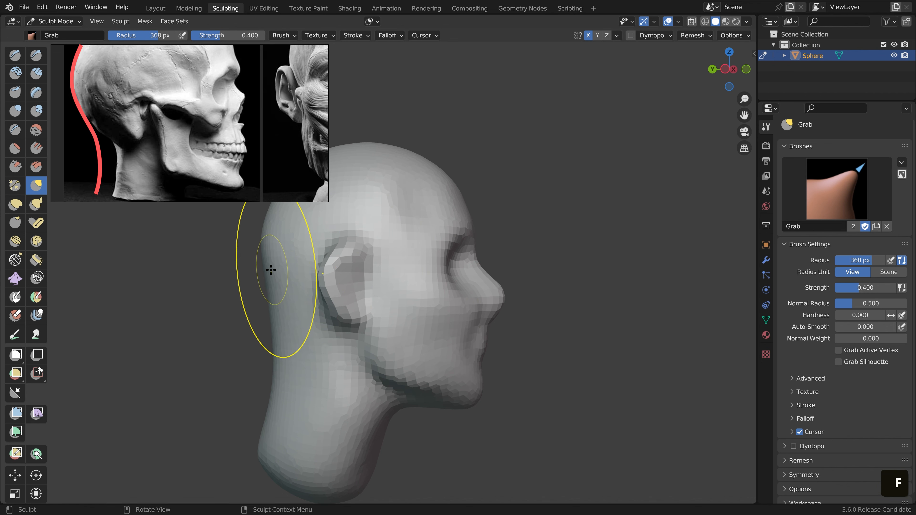
pyautogui.moveTo(255, 263); pyautogui.dragTo(287, 286, button='middle')
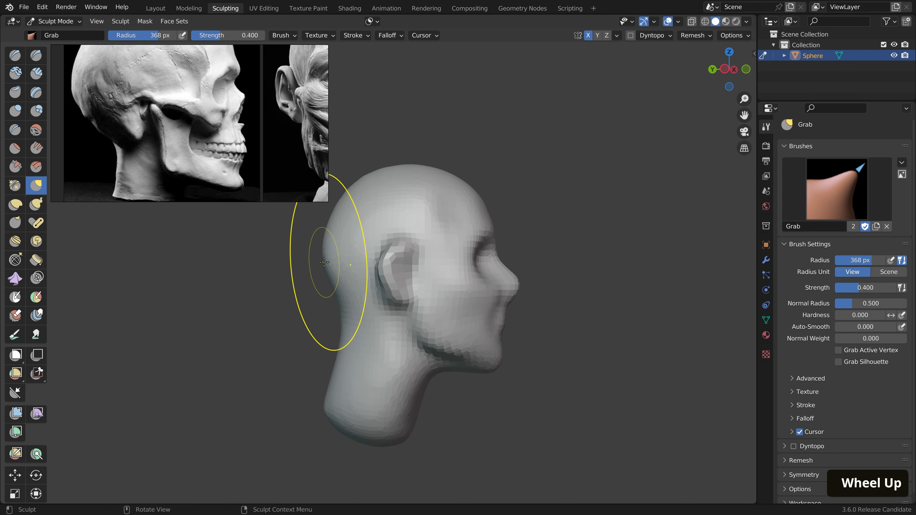
pyautogui.moveTo(334, 259); pyautogui.dragTo(339, 265)
# Following the side skull reference, refine the forehead and cranium curve with the Grab brush at a 279 px radius
pyautogui.moveTo(342, 264)
pyautogui.keyDown('shift'); pyautogui.mouseDown(button='middle')
pyautogui.moveTo(398, 200)
pyautogui.moveTo(487, 208)
pyautogui.mouseUp(button='middle'); pyautogui.keyUp('shift')
pyautogui.press('f')
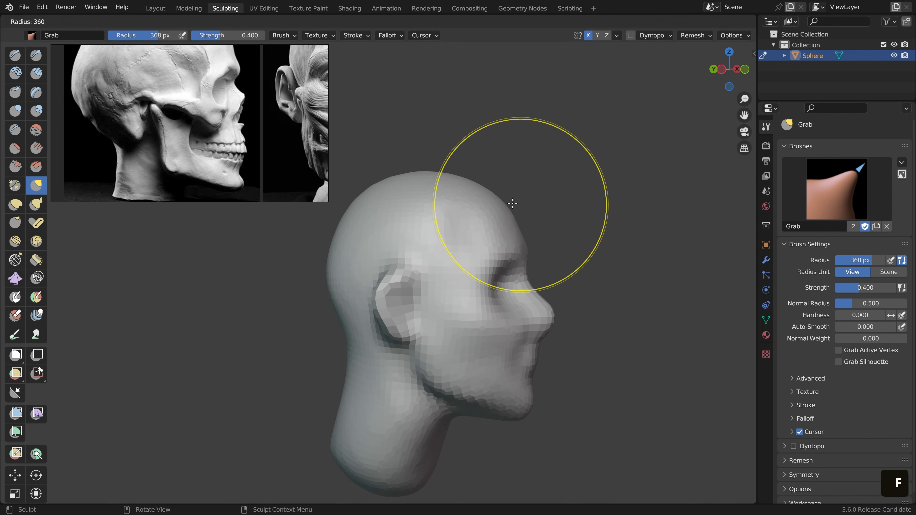
pyautogui.click(493, 204)
pyautogui.moveTo(217, 104); pyautogui.dragTo(221, 153, button='middle')
pyautogui.scroll(1, 475, 240)
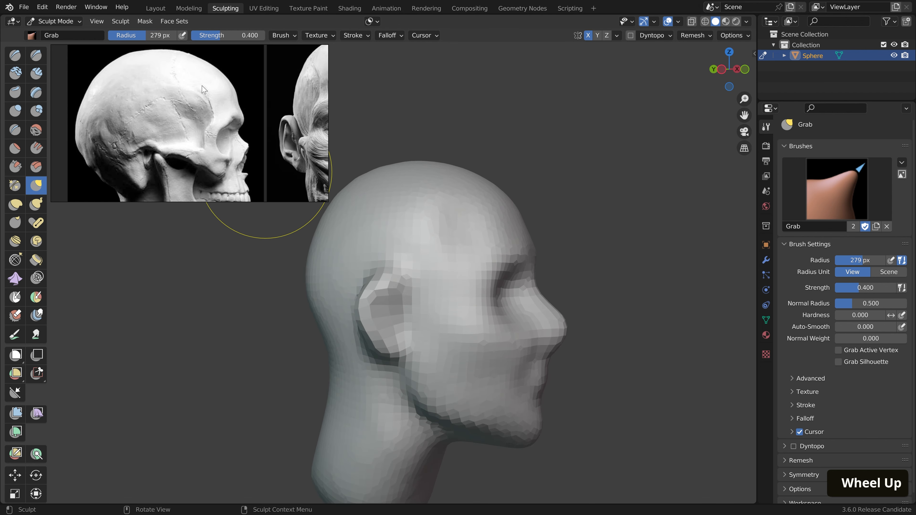
pyautogui.scroll(1, 467, 184)
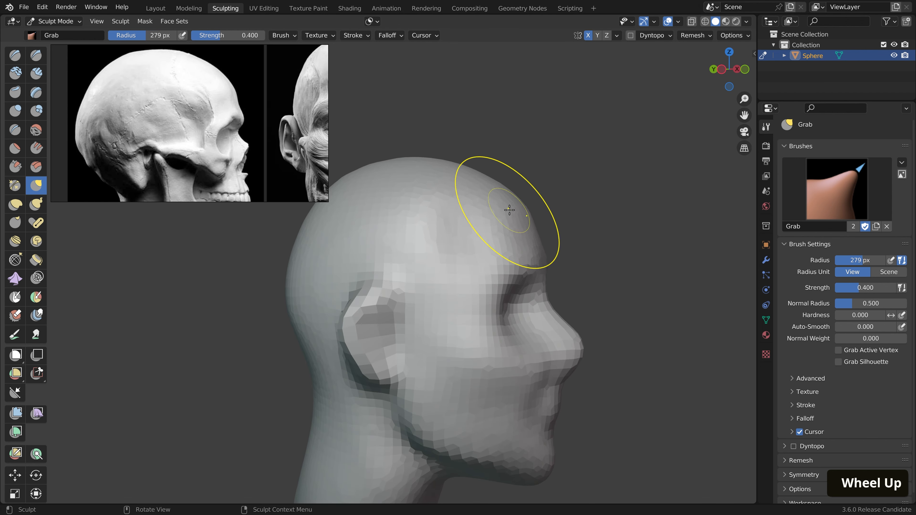
pyautogui.scroll(-3, 567, 270)
pyautogui.moveTo(566, 269); pyautogui.dragTo(564, 296, button='middle')
pyautogui.scroll(-1, 563, 300)
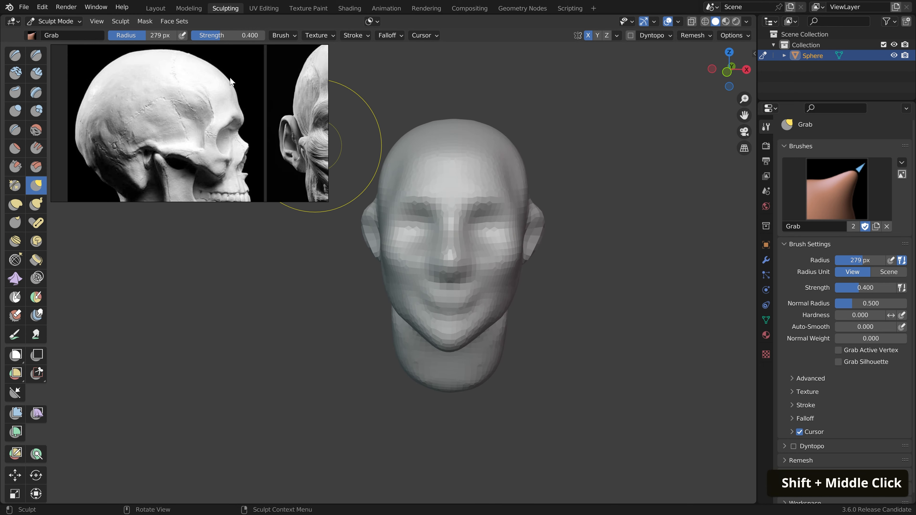
# Find the Muscles/Fat section on the reference board and examine the front-view heads for the jaw and face outline
pyautogui.scroll(-3, 230, 81)
pyautogui.moveTo(231, 81); pyautogui.dragTo(213, 90, button='middle')
pyautogui.moveTo(436, 266); pyautogui.dragTo(499, 274, button='middle')
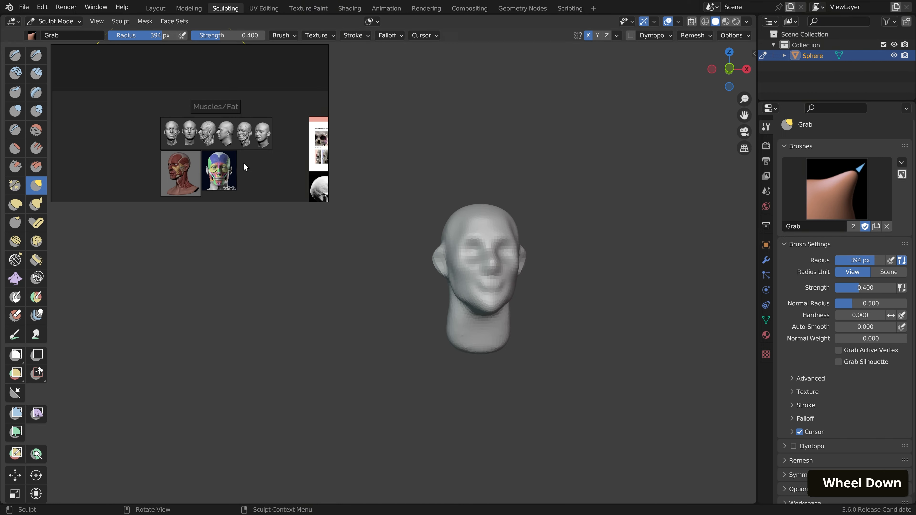
pyautogui.scroll(8, 243, 162)
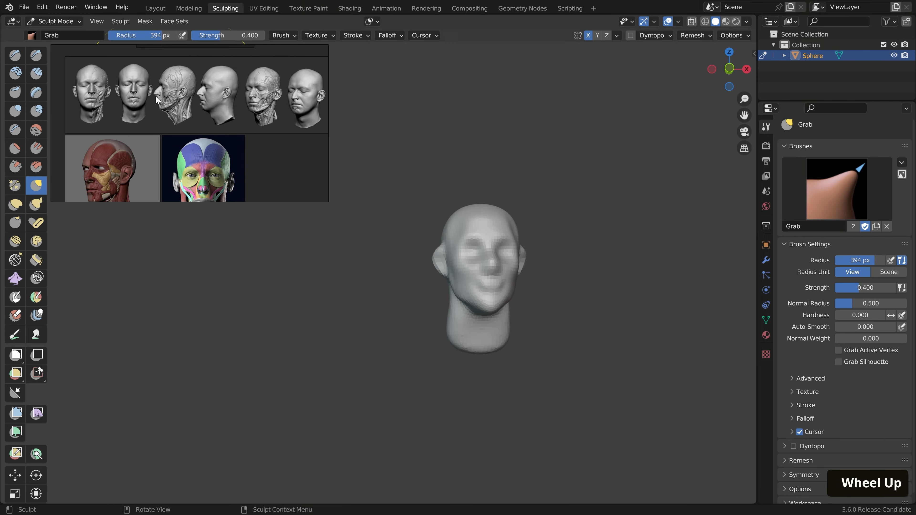
pyautogui.scroll(-2, 172, 136)
pyautogui.moveTo(172, 136); pyautogui.dragTo(211, 138, button='middle')
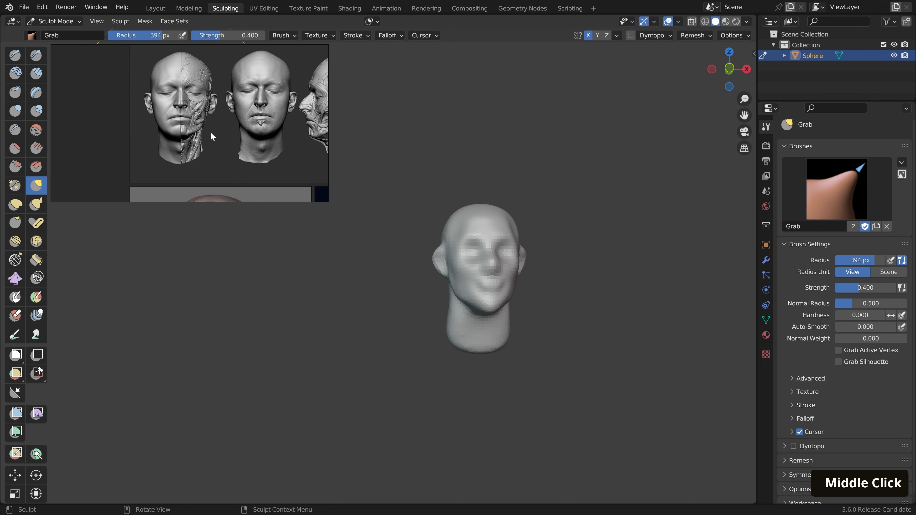
pyautogui.scroll(3, 249, 129)
pyautogui.moveTo(236, 109); pyautogui.dragTo(238, 106, button='middle')
pyautogui.scroll(5, 468, 317)
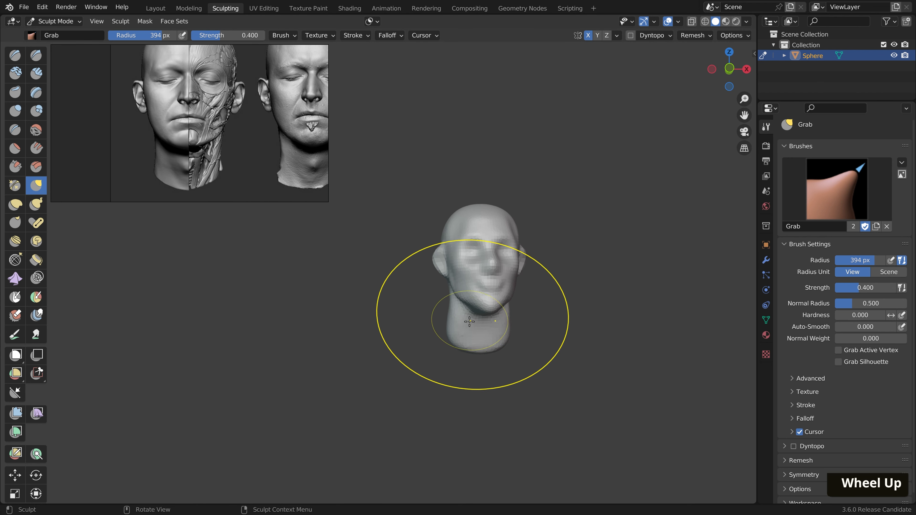
# Following the front-view head reference, reshape the jaw with the Grab brush at 227 and 231 px radii, undoing the last unwanted stroke
pyautogui.press('f')
pyautogui.keyDown('shift'); pyautogui.scroll(1, 455, 328); pyautogui.keyUp('shift')
pyautogui.click(523, 308)
pyautogui.scroll(1, 527, 301)
pyautogui.press('f')
pyautogui.click(498, 297)
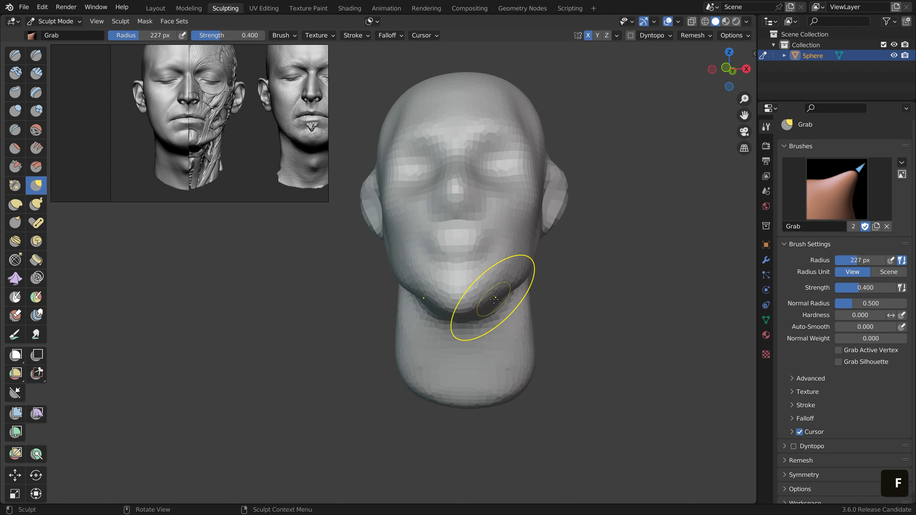
pyautogui.scroll(-3, 490, 301)
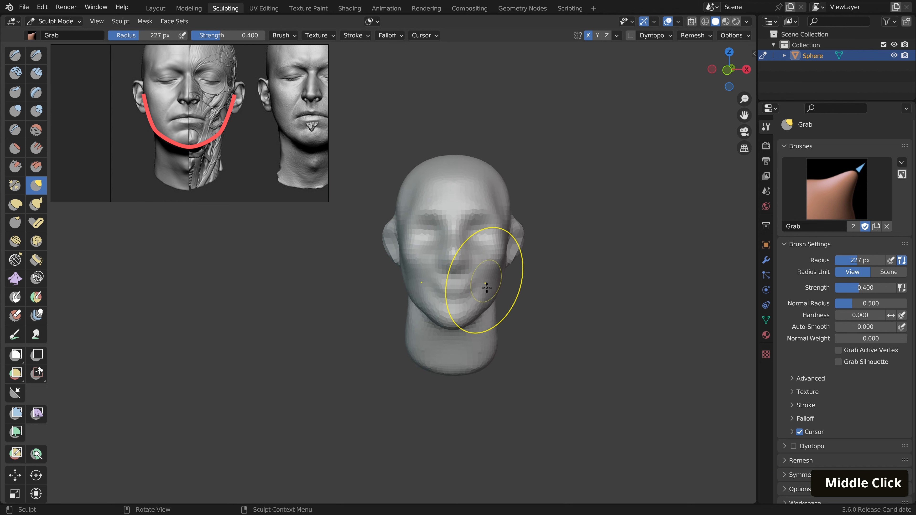
pyautogui.moveTo(487, 287); pyautogui.dragTo(472, 290, button='middle')
pyautogui.press('f')
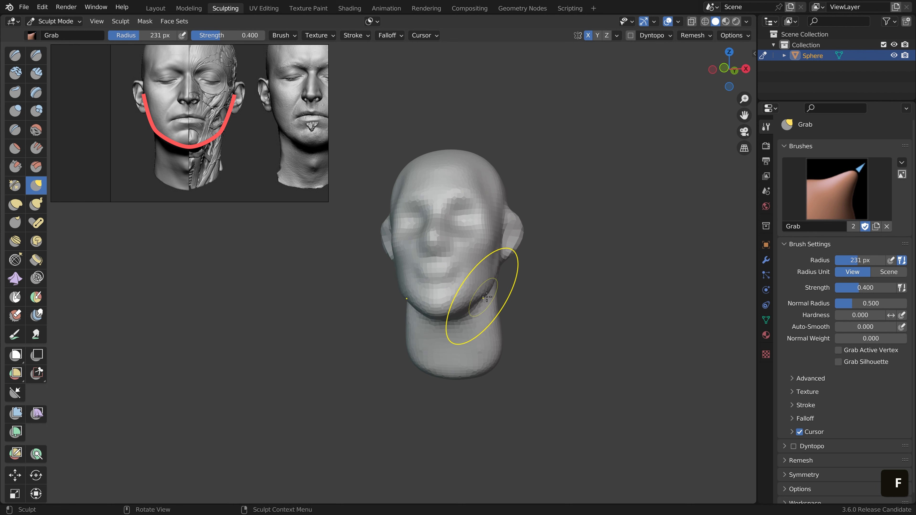
pyautogui.hotkey('ctrl', 'z')
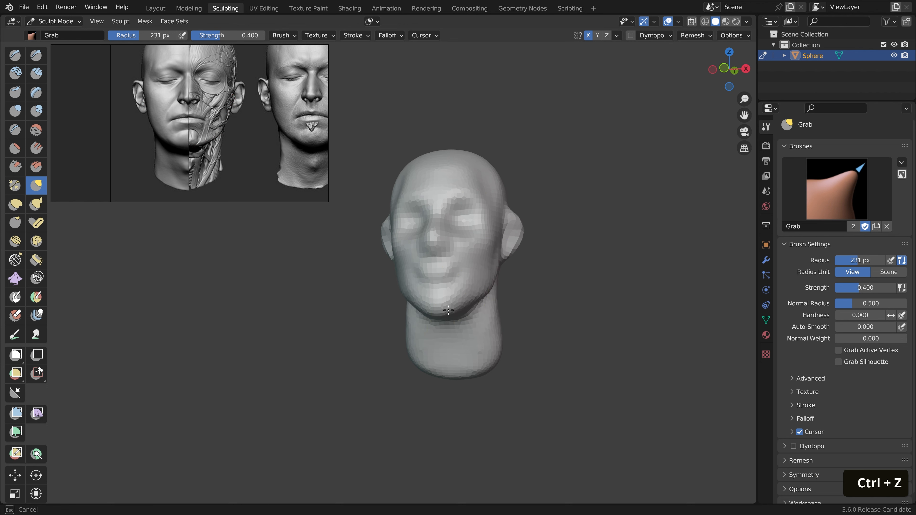
pyautogui.moveTo(448, 310); pyautogui.dragTo(448, 333, button='middle')
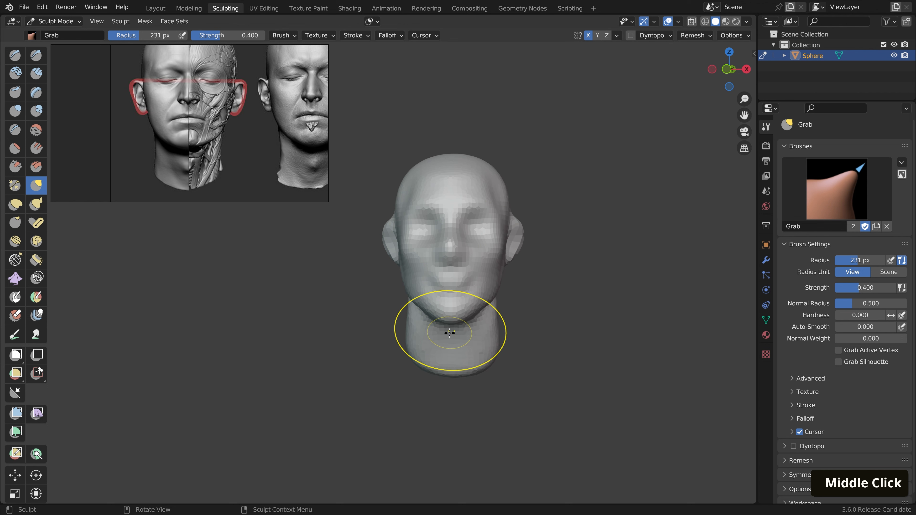
# Adjust the ears and side outline from the front with the Grab brush at 220 and 108 px radii, following the head reference
pyautogui.press('f')
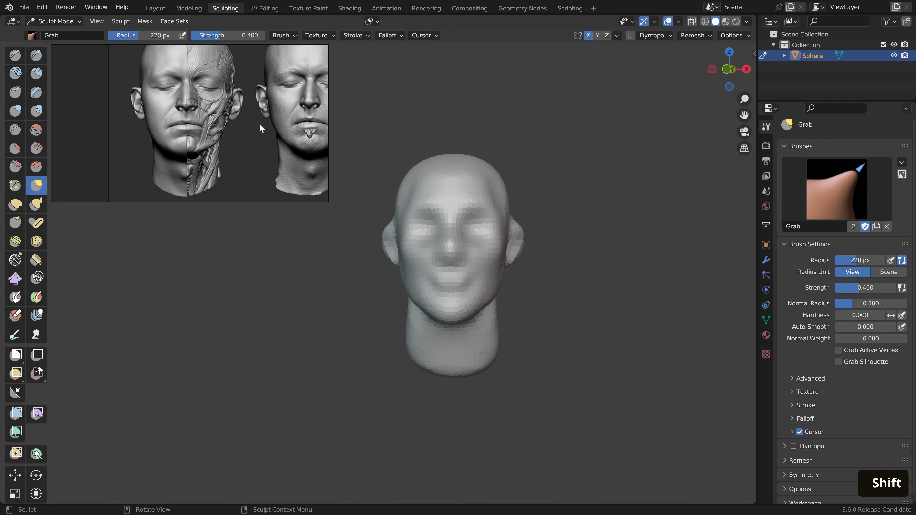
pyautogui.press('f')
pyautogui.click(453, 257)
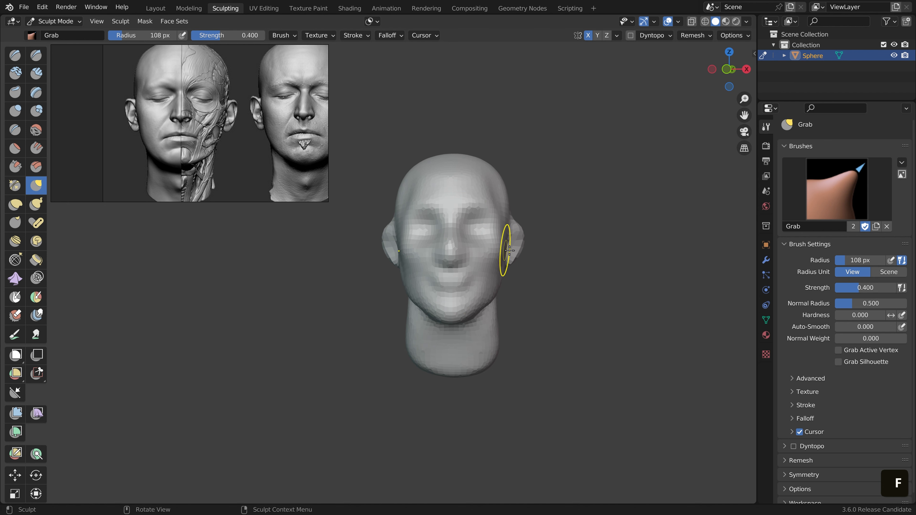
pyautogui.press('f')
pyautogui.click(487, 246)
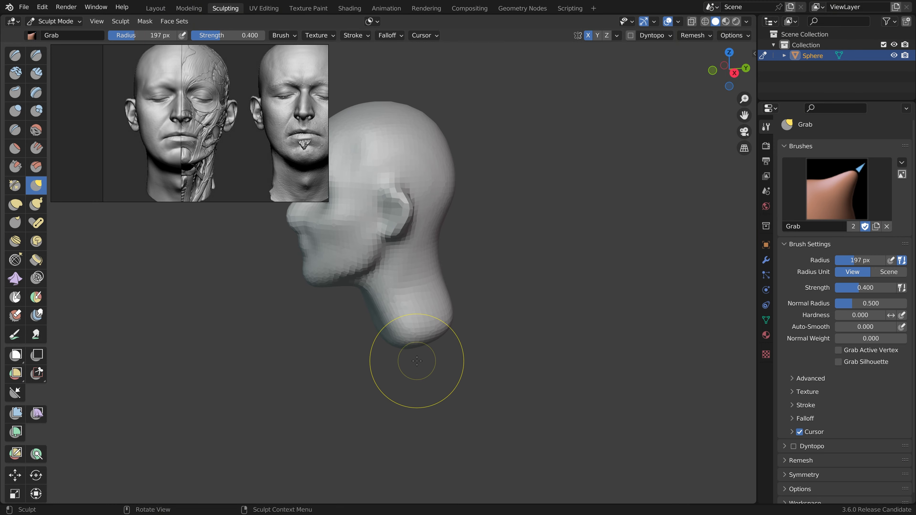
# Pull the start of the shoulders out of the neck base with the Grab brush at a 236 px radius
pyautogui.scroll(-2, 433, 346)
pyautogui.moveTo(433, 345); pyautogui.dragTo(359, 345, button='middle')
pyautogui.press('f')
pyautogui.click(368, 346)
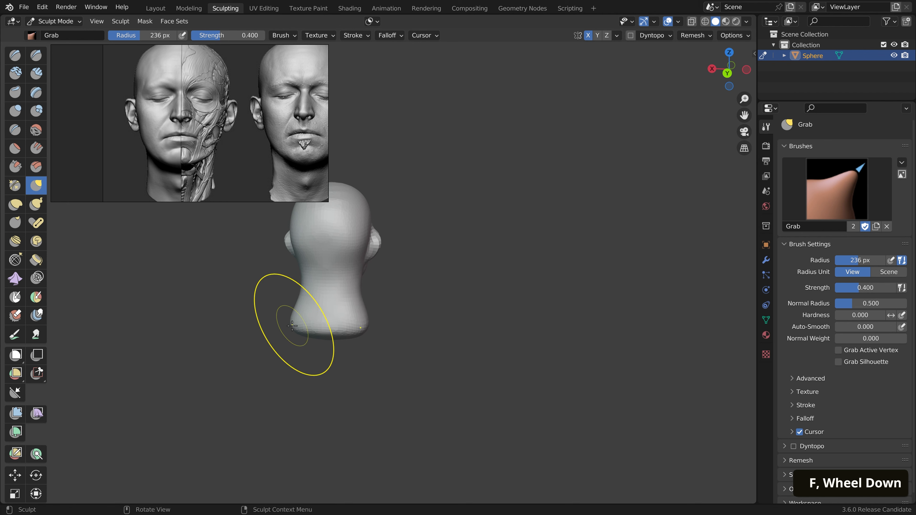
pyautogui.scroll(1, 294, 315)
pyautogui.moveTo(289, 291)
pyautogui.mouseDown(button='middle')
pyautogui.moveTo(393, 365)
pyautogui.moveTo(410, 362)
pyautogui.mouseUp(button='middle')
pyautogui.keyDown('shift'); pyautogui.moveTo(409, 362); pyautogui.dragTo(399, 343, button='middle'); pyautogui.keyUp('shift')
pyautogui.moveTo(424, 334); pyautogui.dragTo(429, 343)
pyautogui.moveTo(421, 336); pyautogui.dragTo(426, 333, button='middle')
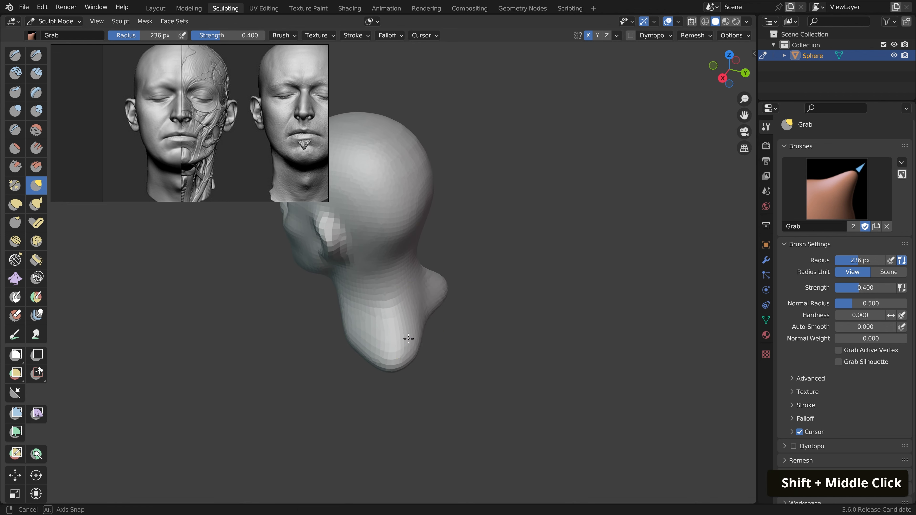
pyautogui.moveTo(425, 331); pyautogui.dragTo(430, 332)
pyautogui.scroll(-1, 383, 364)
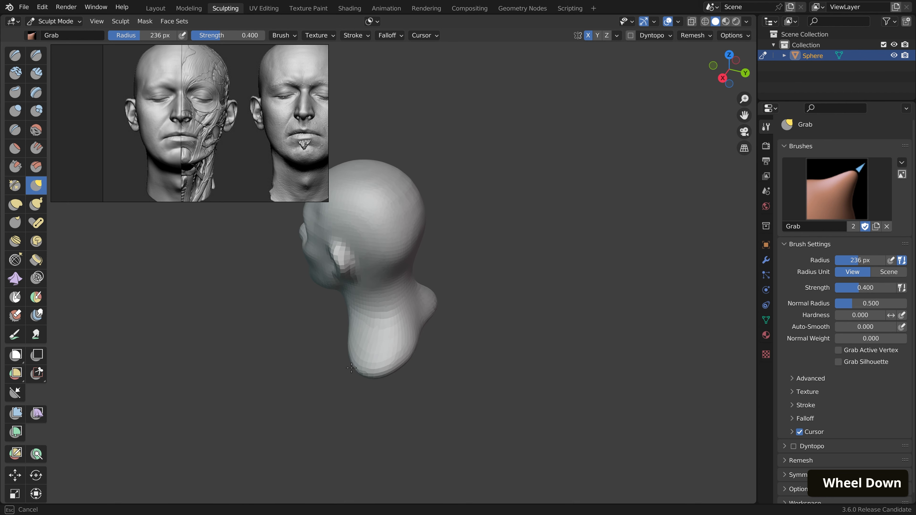
# Widen the shoulders and pull out the front of the neck base with the 236 px Grab brush
pyautogui.moveTo(351, 367); pyautogui.dragTo(388, 338, button='middle')
pyautogui.scroll(2, 397, 336)
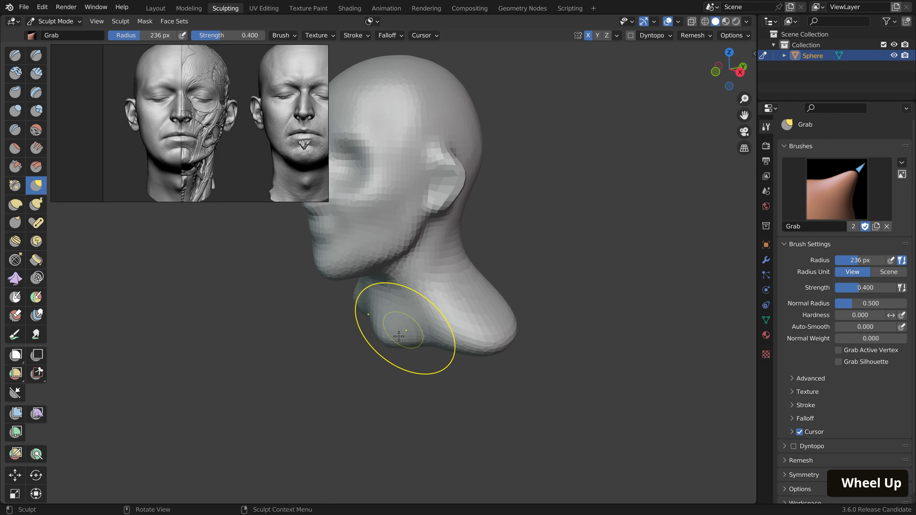
pyautogui.moveTo(400, 335)
pyautogui.mouseDown()
pyautogui.moveTo(405, 346)
pyautogui.moveTo(443, 348)
pyautogui.moveTo(411, 348)
pyautogui.mouseUp()
pyautogui.moveTo(438, 356); pyautogui.dragTo(465, 356, button='middle')
pyautogui.moveTo(416, 340)
pyautogui.mouseDown()
pyautogui.moveTo(423, 351)
pyautogui.moveTo(461, 342)
pyautogui.mouseUp()
pyautogui.moveTo(464, 341); pyautogui.dragTo(443, 329, button='middle')
pyautogui.scroll(-1, 483, 325)
pyautogui.moveTo(503, 324); pyautogui.dragTo(522, 328)
pyautogui.moveTo(521, 328)
pyautogui.mouseDown(button='middle')
pyautogui.moveTo(548, 327)
pyautogui.moveTo(378, 296)
pyautogui.moveTo(520, 286)
pyautogui.mouseUp(button='middle')
# Box-mask the lower neck and shoulders from the side, and soften the mask edge with the Mask brush at a 428 px radius
pyautogui.scroll(-1, 409, 285)
pyautogui.press('f')
pyautogui.click(343, 289)
pyautogui.press('b')
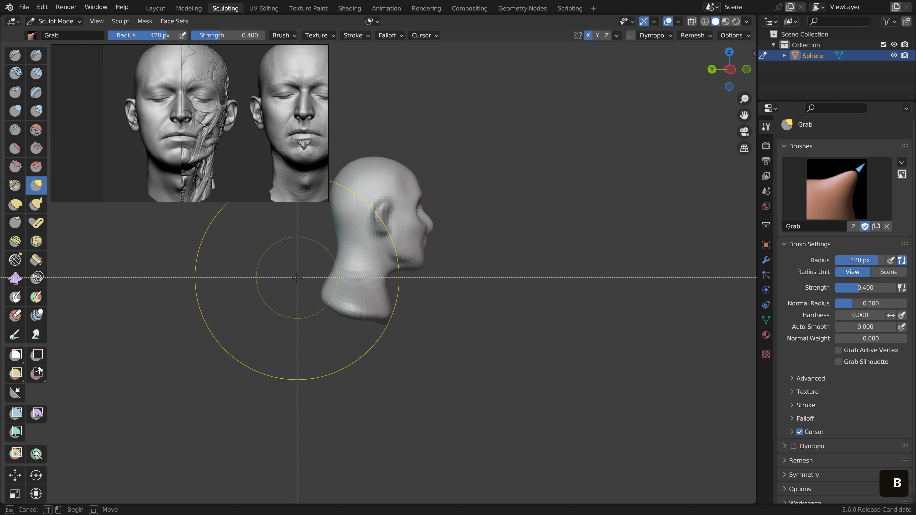
pyautogui.moveTo(297, 276); pyautogui.dragTo(411, 362)
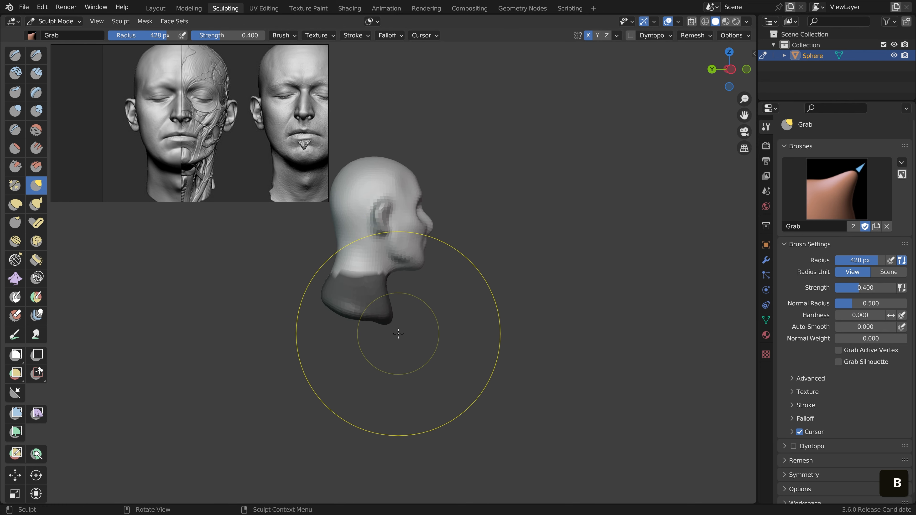
pyautogui.press('m')
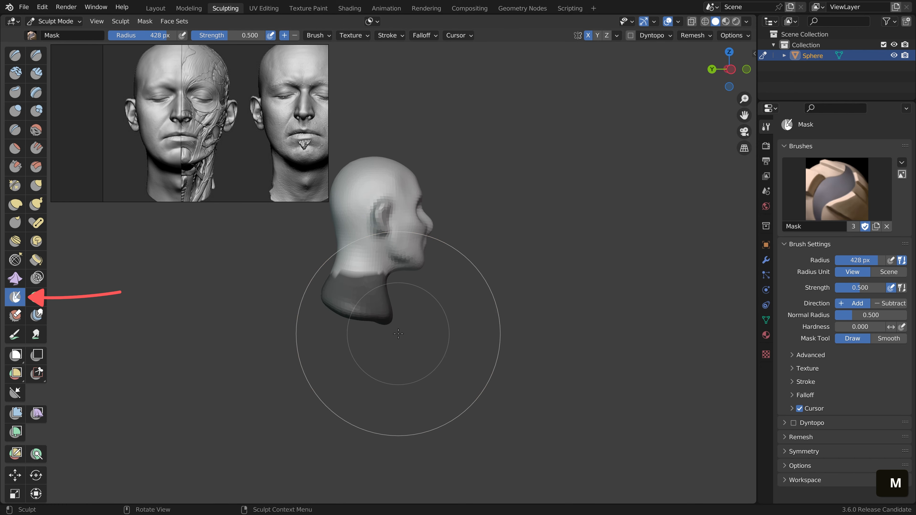
pyautogui.keyDown('shift'); pyautogui.moveTo(380, 266); pyautogui.dragTo(422, 278); pyautogui.keyUp('shift')
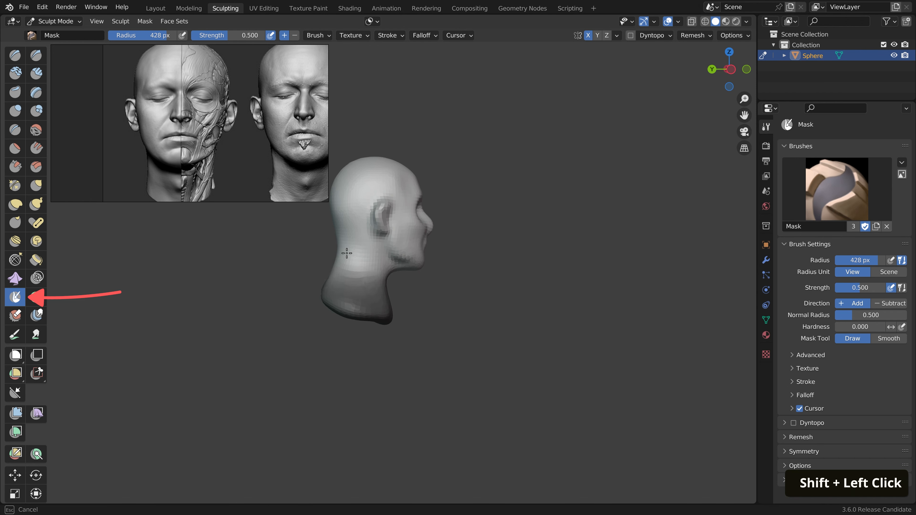
pyautogui.keyDown('shift'); pyautogui.moveTo(347, 253); pyautogui.dragTo(361, 252); pyautogui.keyUp('shift')
pyautogui.moveTo(469, 325); pyautogui.dragTo(401, 303, button='middle')
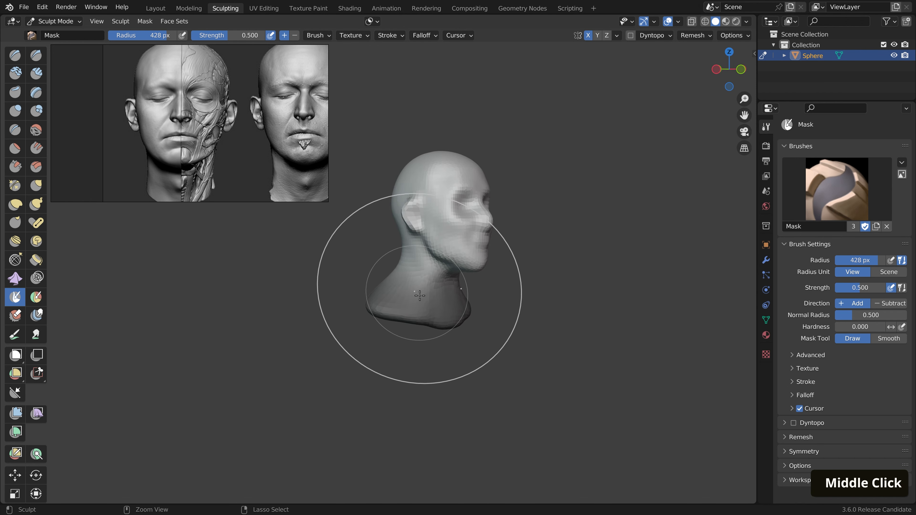
# Invert the mask, lengthen the neck vertically with the Move tool, and clear the mask
pyautogui.hotkey('ctrl', 'i')
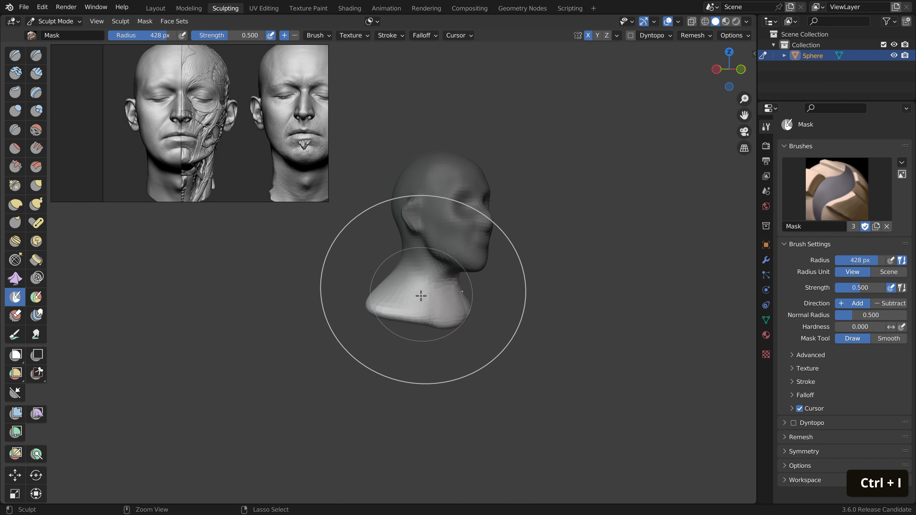
pyautogui.click(15, 476)
pyautogui.moveTo(445, 199); pyautogui.dragTo(446, 177)
pyautogui.moveTo(519, 292); pyautogui.dragTo(470, 295, button='middle')
pyautogui.hotkey('alt', 'm')
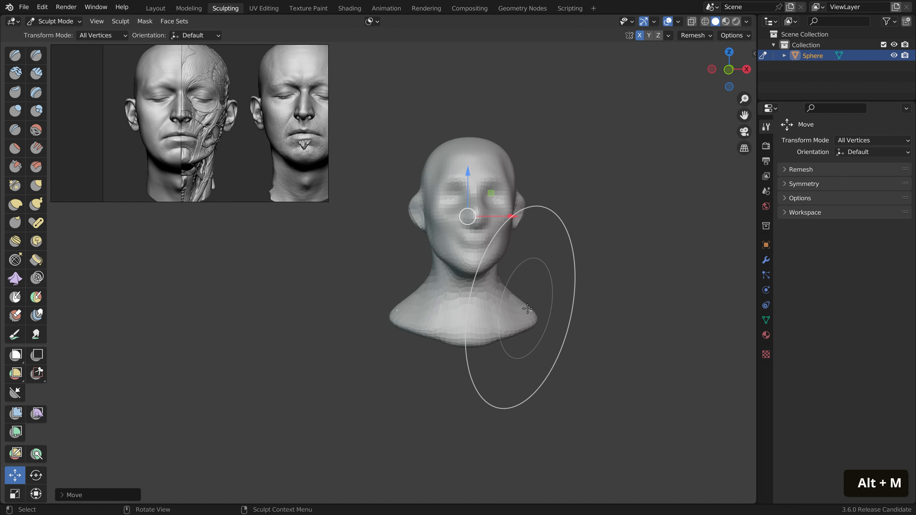
# Refine the neck base and shoulder shape with the Grab brush at a 163 px radius
pyautogui.press('f')
pyautogui.click(463, 295)
pyautogui.press('g')
pyautogui.press('f')
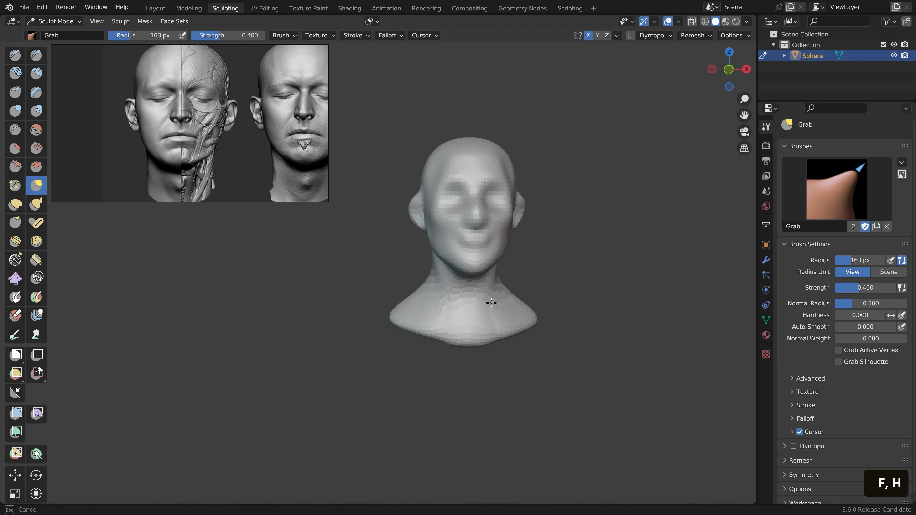
pyautogui.click(492, 299)
pyautogui.moveTo(467, 318); pyautogui.dragTo(373, 291, button='middle')
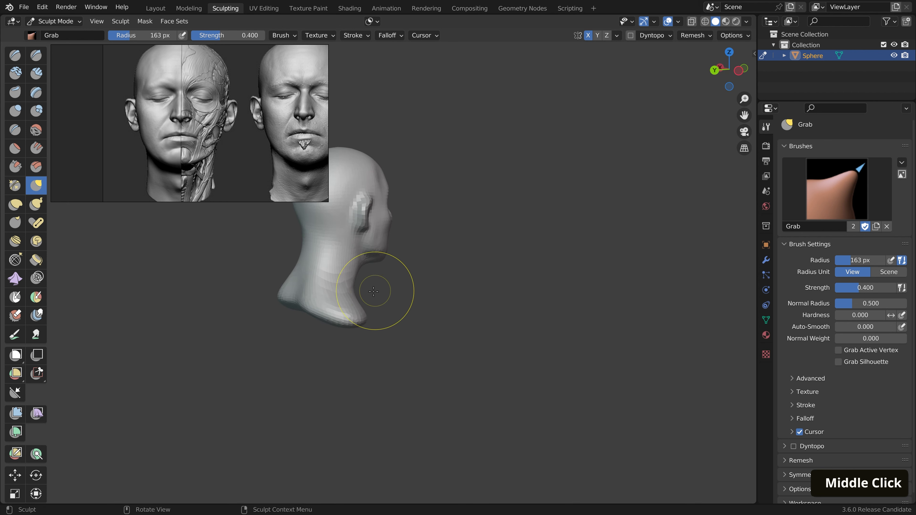
pyautogui.moveTo(317, 297); pyautogui.dragTo(302, 309)
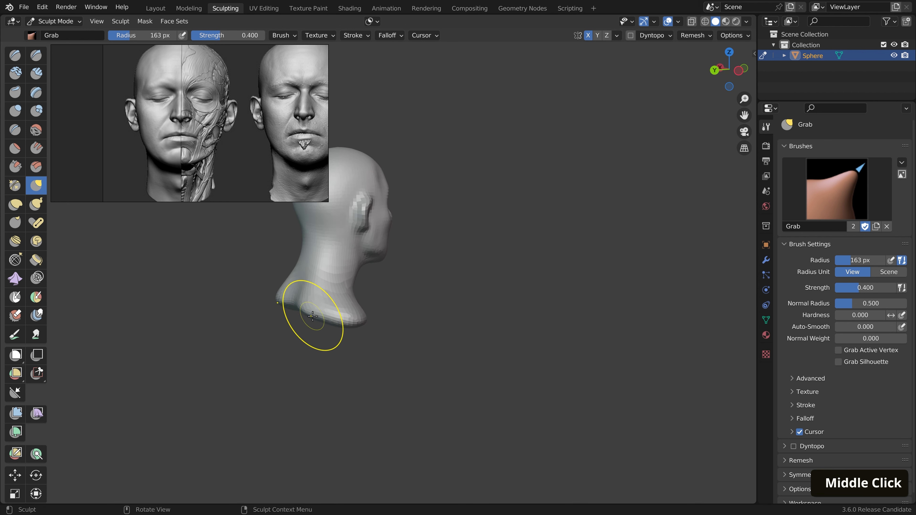
# Adjust the front edge of the neck base with a short Grab stroke
pyautogui.moveTo(342, 334)
pyautogui.mouseDown(button='middle')
pyautogui.moveTo(383, 324)
pyautogui.moveTo(373, 323)
pyautogui.mouseUp(button='middle')
pyautogui.moveTo(399, 323); pyautogui.dragTo(396, 327)
pyautogui.keyDown('shift'); pyautogui.moveTo(472, 331); pyautogui.dragTo(398, 344, button='middle'); pyautogui.keyUp('shift')
pyautogui.moveTo(429, 338); pyautogui.dragTo(425, 317, button='middle')
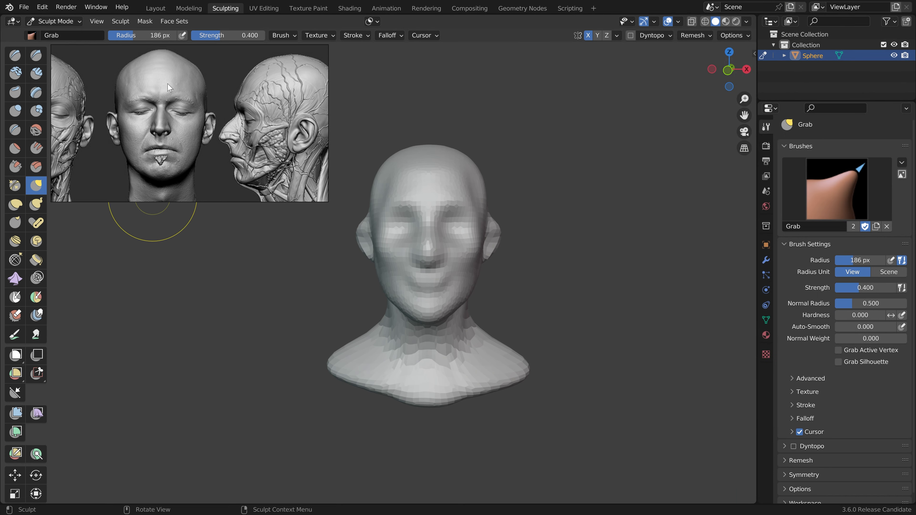
# Pull the cheek area beside the nose inward from the front with the Grab brush at a 281 px radius
pyautogui.scroll(3, 451, 268)
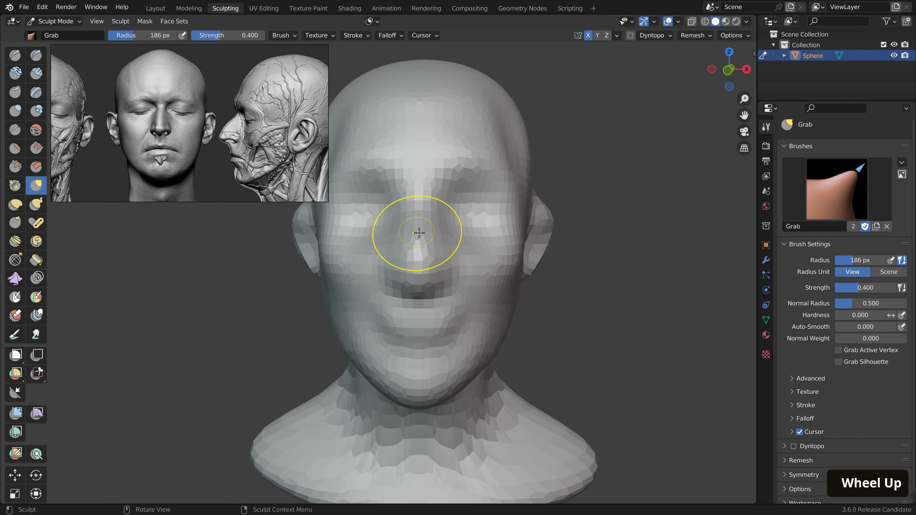
pyautogui.press('f')
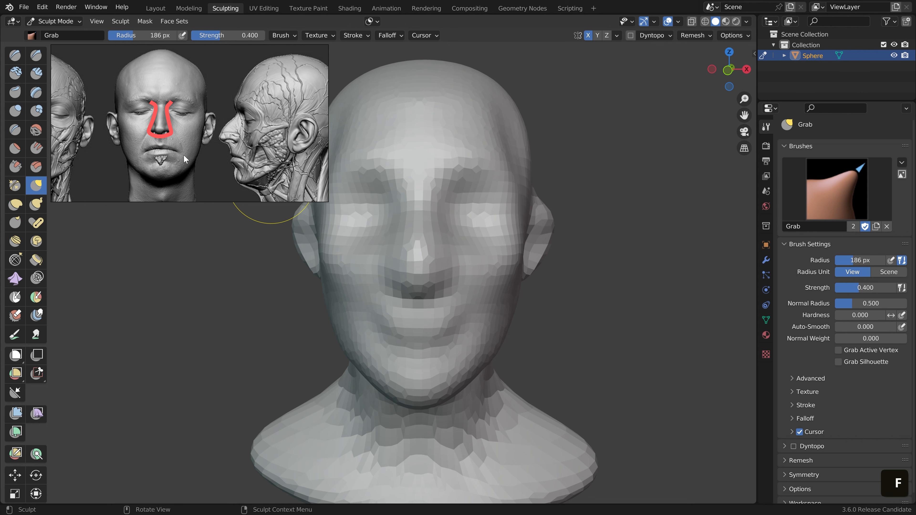
pyautogui.press('f')
pyautogui.click(419, 302)
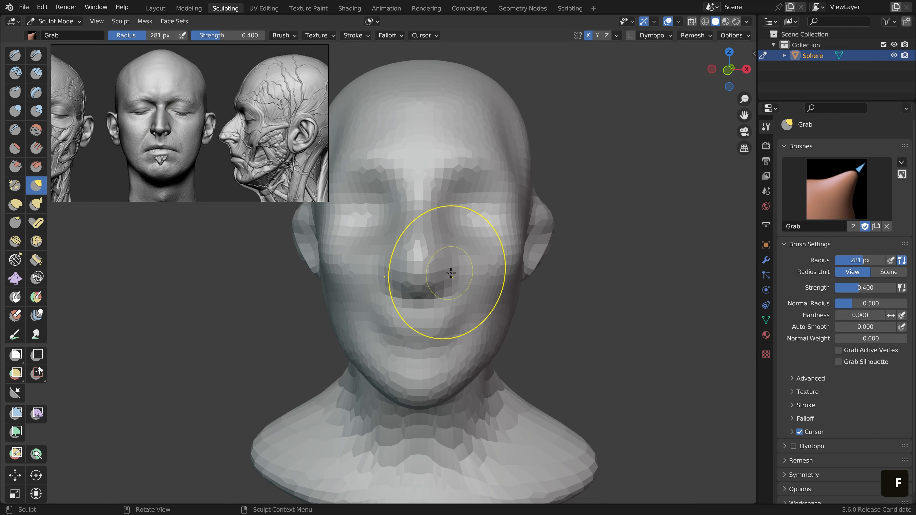
pyautogui.scroll(1, 446, 270)
pyautogui.moveTo(462, 264); pyautogui.dragTo(455, 264)
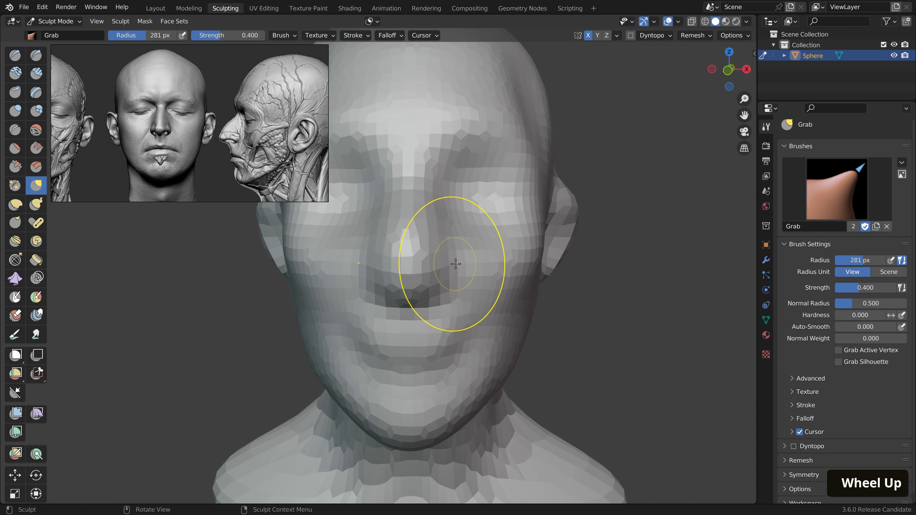
# Shape the sides of the nose, lift its base and widen the nostrils with the Grab brush at 224 px
pyautogui.press('f')
pyautogui.click(440, 178)
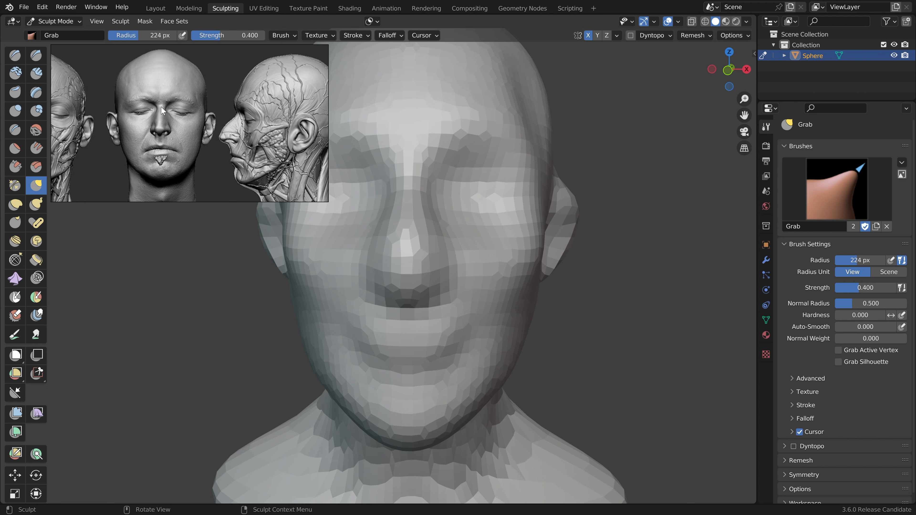
pyautogui.moveTo(447, 193)
pyautogui.mouseDown()
pyautogui.moveTo(435, 236)
pyautogui.moveTo(442, 275)
pyautogui.mouseUp()
pyautogui.moveTo(423, 317); pyautogui.dragTo(426, 305)
pyautogui.moveTo(428, 306); pyautogui.dragTo(440, 292)
# Set the Grab radius to 153 px and smooth the transition between nostrils and cheeks from below
pyautogui.press('f')
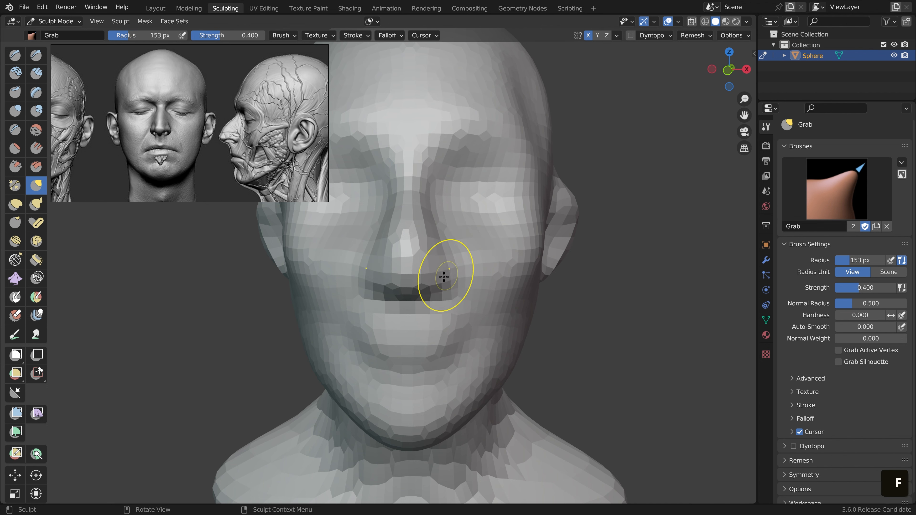
pyautogui.click(446, 282)
pyautogui.moveTo(446, 282); pyautogui.dragTo(463, 177, button='middle')
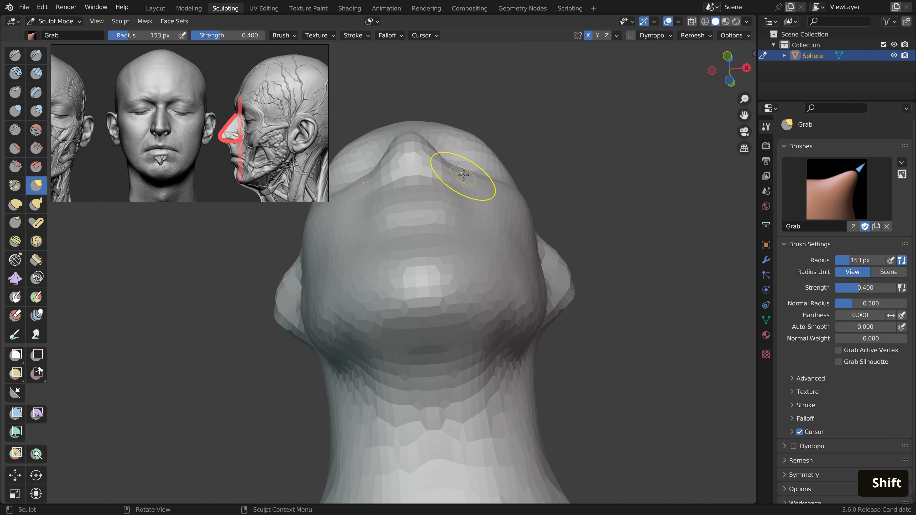
pyautogui.moveTo(464, 175)
pyautogui.keyDown('shift'); pyautogui.mouseDown()
pyautogui.moveTo(460, 195)
pyautogui.moveTo(440, 199)
pyautogui.mouseUp(); pyautogui.keyUp('shift')
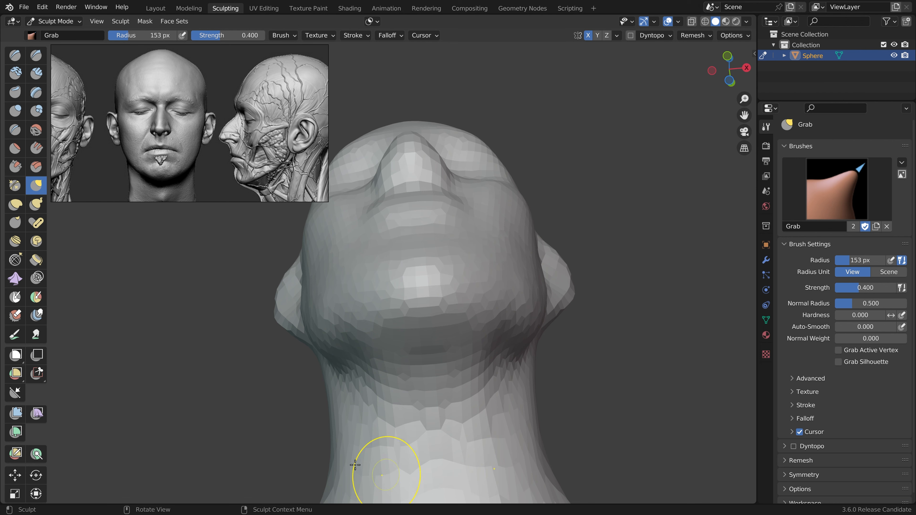
# Refine the nose bridge in side profile to match the reference, using the 153 px Grab brush
pyautogui.moveTo(252, 215); pyautogui.dragTo(343, 279, button='middle')
pyautogui.keyDown('shift'); pyautogui.moveTo(342, 280); pyautogui.dragTo(360, 325, button='middle'); pyautogui.keyUp('shift')
pyautogui.keyDown('shift'); pyautogui.moveTo(360, 324); pyautogui.dragTo(317, 327, button='middle'); pyautogui.keyUp('shift')
pyautogui.keyDown('shift'); pyautogui.moveTo(318, 326); pyautogui.dragTo(350, 321, button='middle'); pyautogui.keyUp('shift')
pyautogui.scroll(2, 335, 319)
pyautogui.press('f')
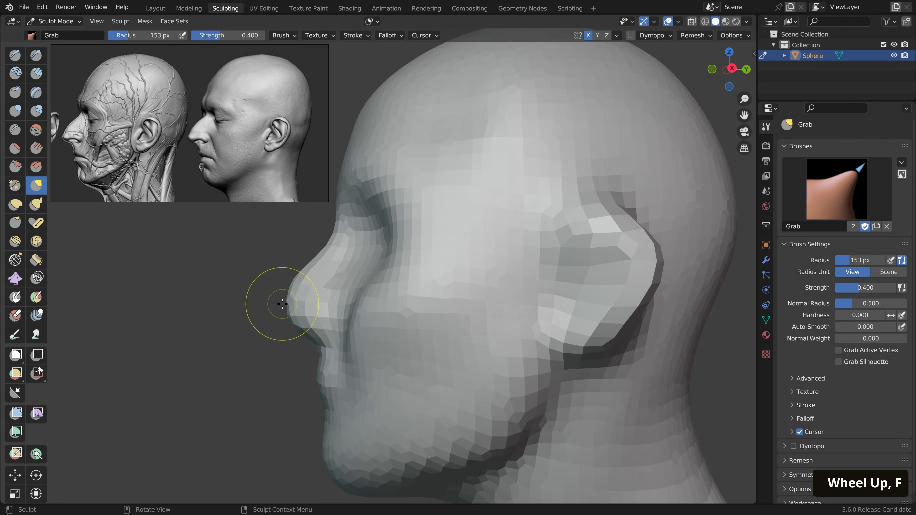
pyautogui.scroll(-3, 298, 298)
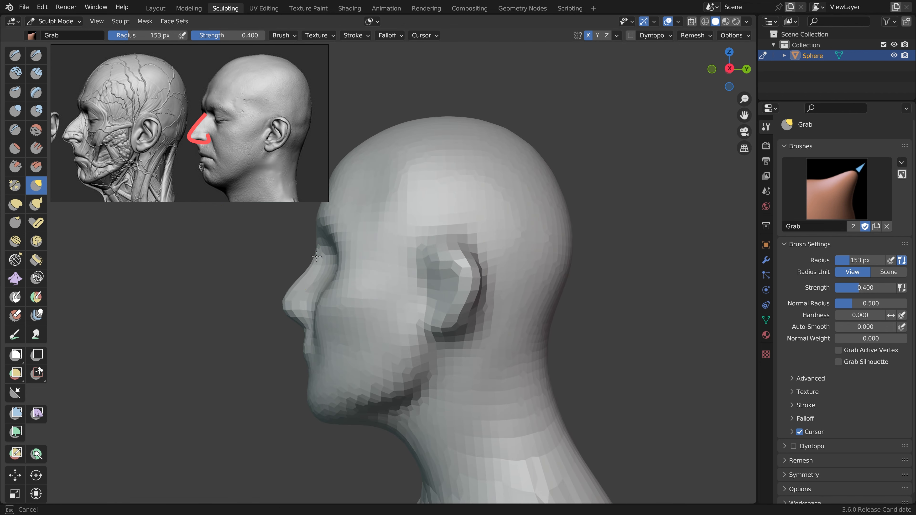
pyautogui.moveTo(319, 243); pyautogui.dragTo(321, 242)
# Move the cheek surface beside the nose and mouth back in side view with the Grab brush at 184 px
pyautogui.press('f')
pyautogui.click(342, 240)
pyautogui.keyDown('shift'); pyautogui.moveTo(340, 305); pyautogui.dragTo(364, 279, button='middle'); pyautogui.keyUp('shift')
pyautogui.press('f')
pyautogui.click(360, 302)
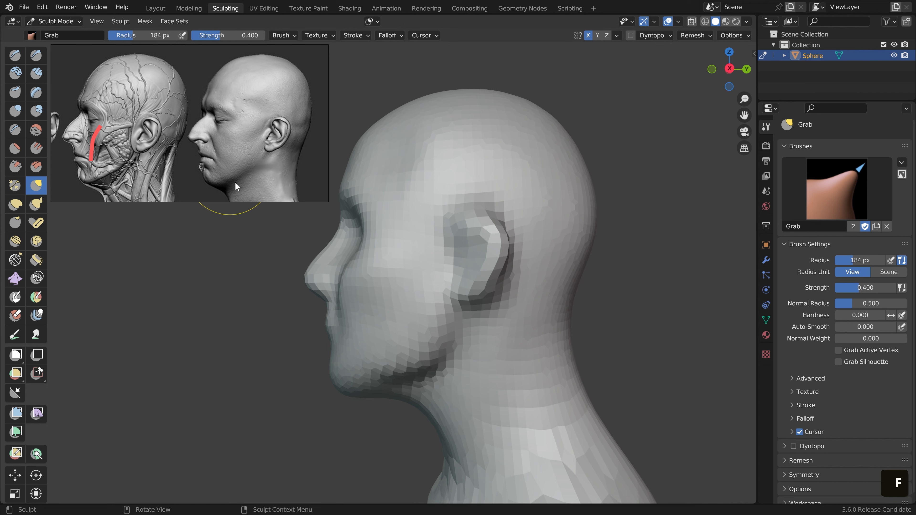
pyautogui.moveTo(352, 280)
pyautogui.mouseDown()
pyautogui.moveTo(349, 297)
pyautogui.moveTo(366, 256)
pyautogui.mouseUp()
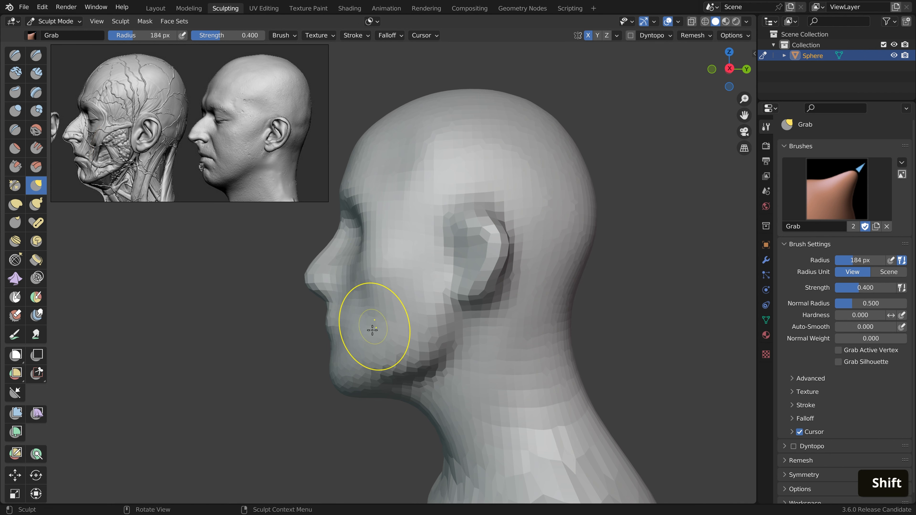
pyautogui.keyDown('shift'); pyautogui.moveTo(372, 330); pyautogui.dragTo(393, 310, button='middle'); pyautogui.keyUp('shift')
pyautogui.moveTo(377, 275); pyautogui.dragTo(382, 301)
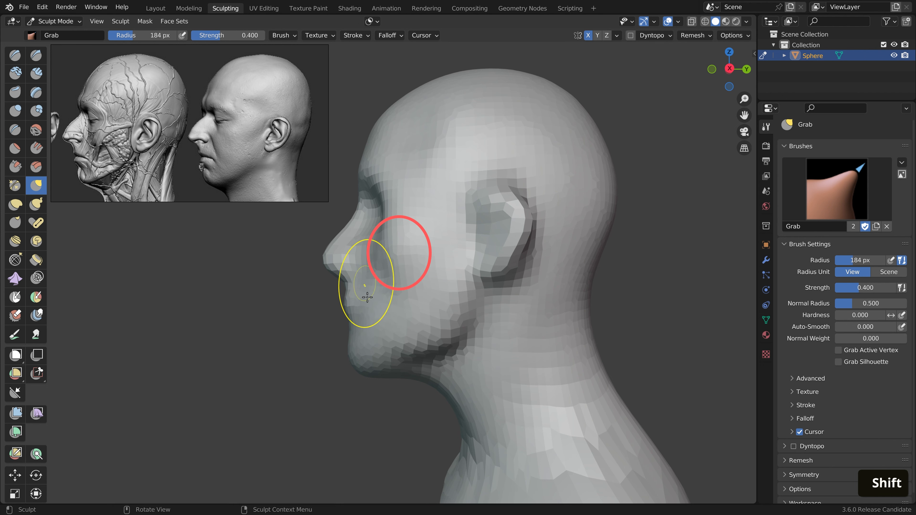
pyautogui.moveTo(343, 295); pyautogui.dragTo(452, 295, button='middle')
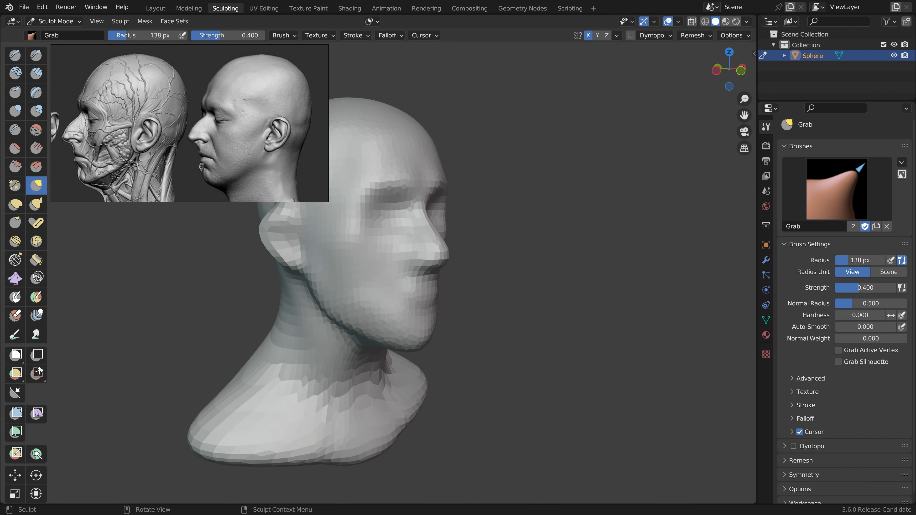
# Switch to the Crease brush at a 109 px radius and define the creases around the nose
pyautogui.click(15, 129)
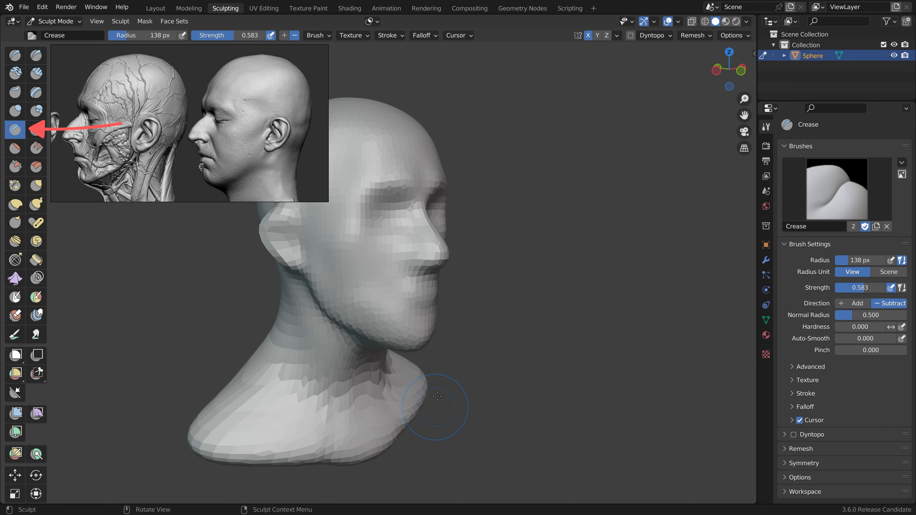
pyautogui.moveTo(383, 227); pyautogui.dragTo(408, 234, button='middle')
pyautogui.press('f')
pyautogui.click(400, 235)
pyautogui.moveTo(415, 280); pyautogui.dragTo(425, 274, button='middle')
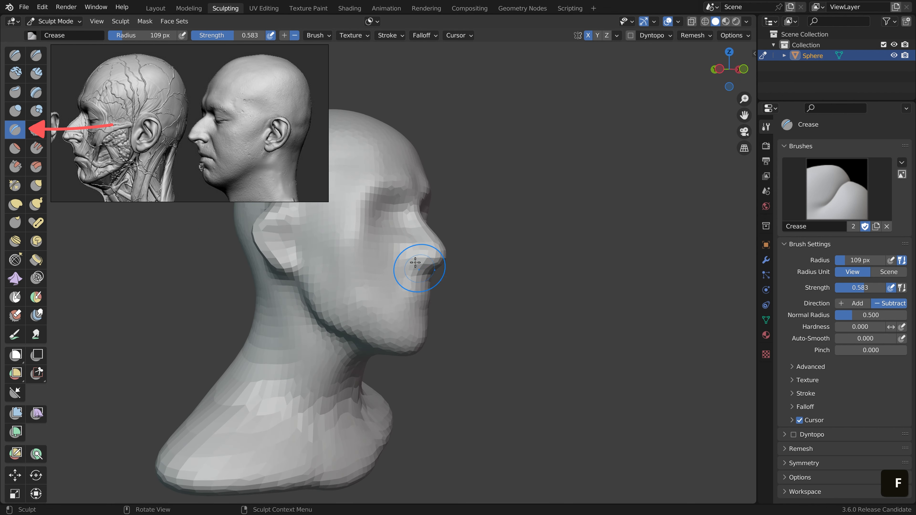
pyautogui.moveTo(405, 217); pyautogui.dragTo(413, 241, button='middle')
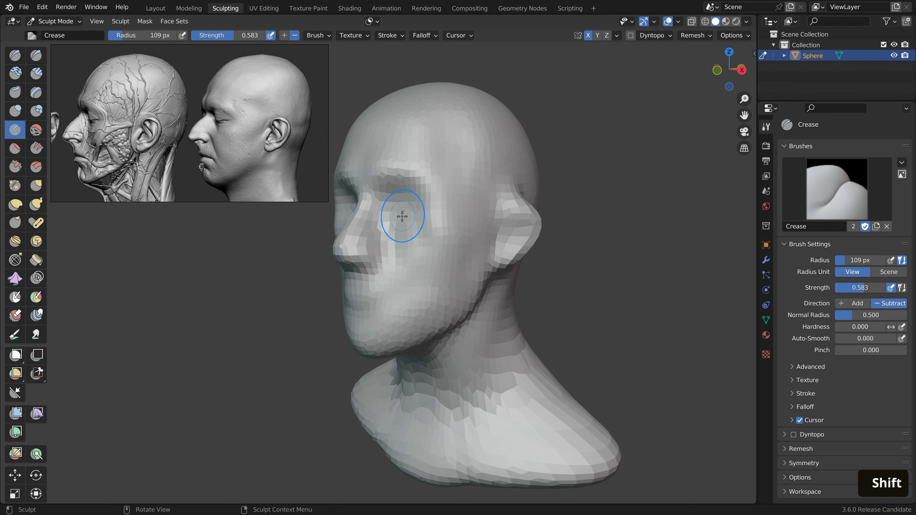
# Try to raise the area under the eyes with inverted Crease strokes, and undo them
pyautogui.keyDown('ctrl'); pyautogui.moveTo(396, 213); pyautogui.dragTo(417, 216); pyautogui.keyUp('ctrl')
pyautogui.moveTo(420, 218); pyautogui.dragTo(444, 221, button='middle')
pyautogui.hotkey('ctrl', 'z')
pyautogui.press('f')
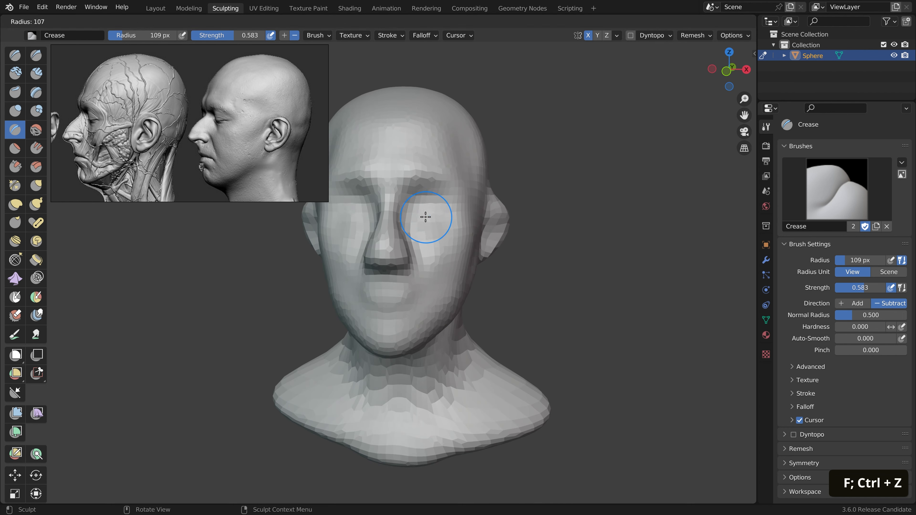
pyautogui.click(426, 217)
pyautogui.moveTo(426, 217)
pyautogui.keyDown('ctrl'); pyautogui.mouseDown()
pyautogui.moveTo(433, 206)
pyautogui.moveTo(455, 221)
pyautogui.mouseUp(); pyautogui.keyUp('ctrl')
pyautogui.hotkey('ctrl', 'z')
# Smooth the eye area, undoing the first stroke and repeating it across the socket
pyautogui.moveTo(464, 218)
pyautogui.mouseDown(button='middle')
pyautogui.moveTo(530, 216)
pyautogui.moveTo(488, 214)
pyautogui.mouseUp(button='middle')
pyautogui.keyDown('shift'); pyautogui.moveTo(423, 212); pyautogui.dragTo(450, 219); pyautogui.keyUp('shift')
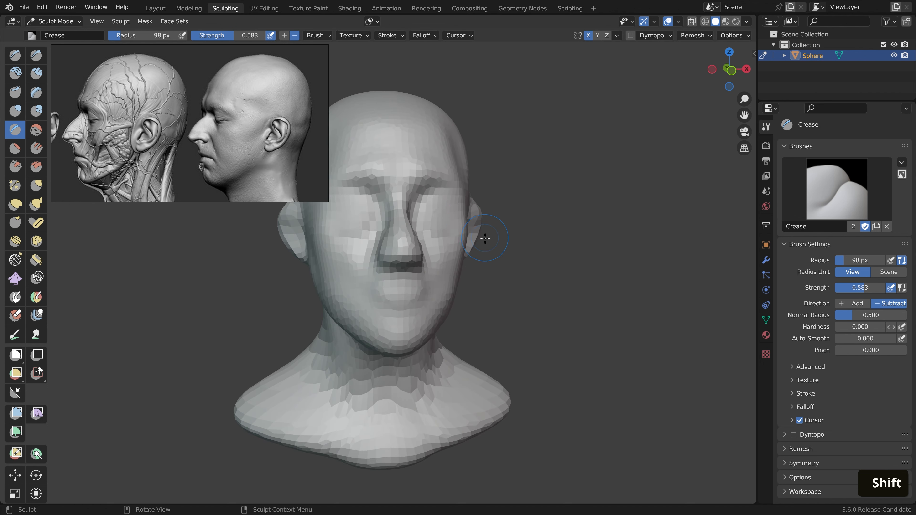
pyautogui.moveTo(485, 242); pyautogui.dragTo(483, 237, button='middle')
pyautogui.hotkey('ctrl', 'z')
pyautogui.keyDown('shift'); pyautogui.moveTo(430, 215); pyautogui.dragTo(452, 207); pyautogui.keyUp('shift')
# Build up the cheekbone from the eye toward the ear with an inverted Crease stroke at a 103 px radius
pyautogui.moveTo(451, 208)
pyautogui.mouseDown(button='middle')
pyautogui.moveTo(423, 251)
pyautogui.moveTo(423, 230)
pyautogui.moveTo(402, 246)
pyautogui.mouseUp(button='middle')
pyautogui.press('f')
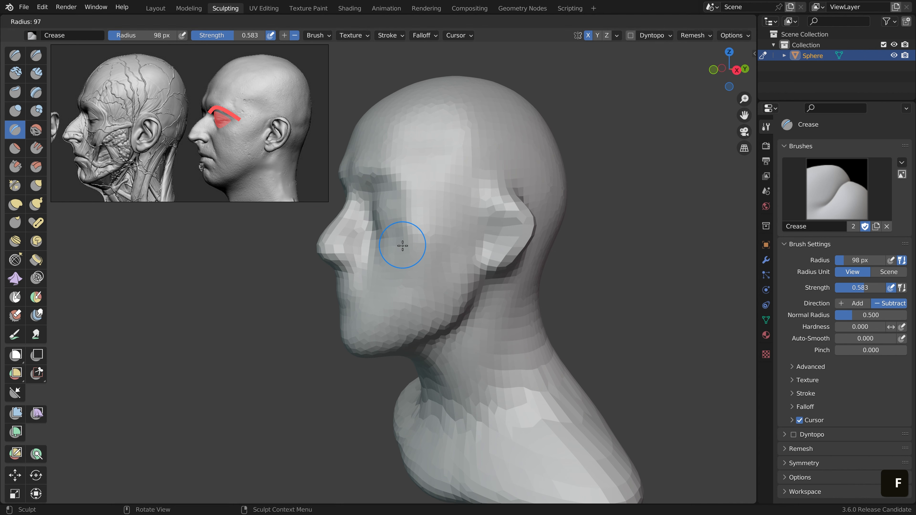
pyautogui.click(403, 242)
pyautogui.moveTo(403, 241)
pyautogui.keyDown('shift'); pyautogui.mouseDown(button='middle')
pyautogui.moveTo(424, 236)
pyautogui.moveTo(433, 198)
pyautogui.mouseUp(button='middle'); pyautogui.keyUp('shift')
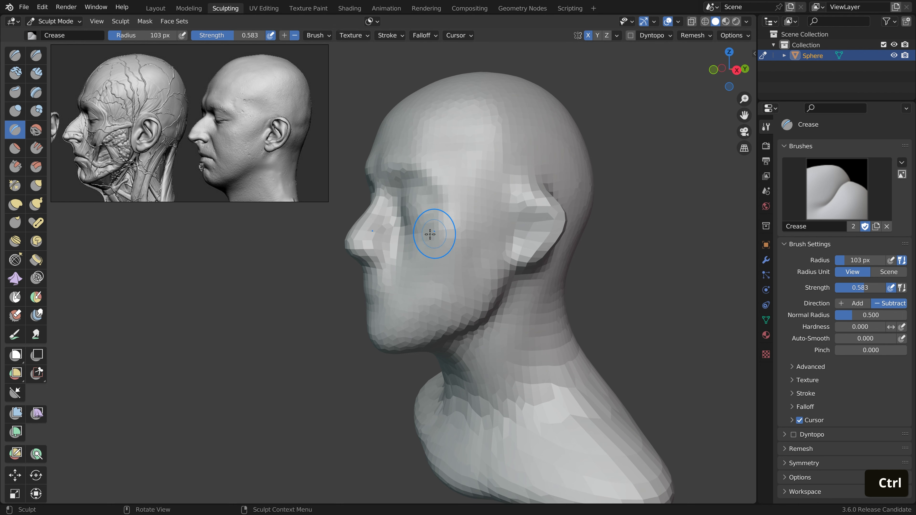
pyautogui.moveTo(437, 207)
pyautogui.mouseDown(button='middle')
pyautogui.moveTo(413, 207)
pyautogui.moveTo(432, 228)
pyautogui.mouseUp(button='middle')
pyautogui.keyDown('ctrl'); pyautogui.moveTo(411, 235); pyautogui.dragTo(473, 228); pyautogui.keyUp('ctrl')
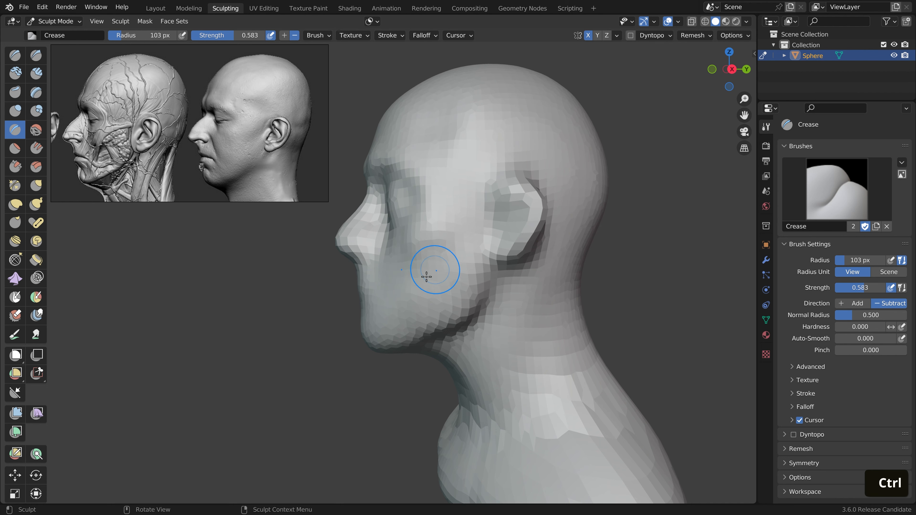
# Adjust the side contour of the cheeks and jaw from the front with the Grab brush at 355 px
pyautogui.moveTo(423, 282); pyautogui.dragTo(500, 279, button='middle')
pyautogui.scroll(-1, 499, 280)
pyautogui.keyDown('shift'); pyautogui.moveTo(499, 276); pyautogui.dragTo(498, 293, button='middle'); pyautogui.keyUp('shift')
pyautogui.press('g')
pyautogui.press('f')
pyautogui.click(548, 350)
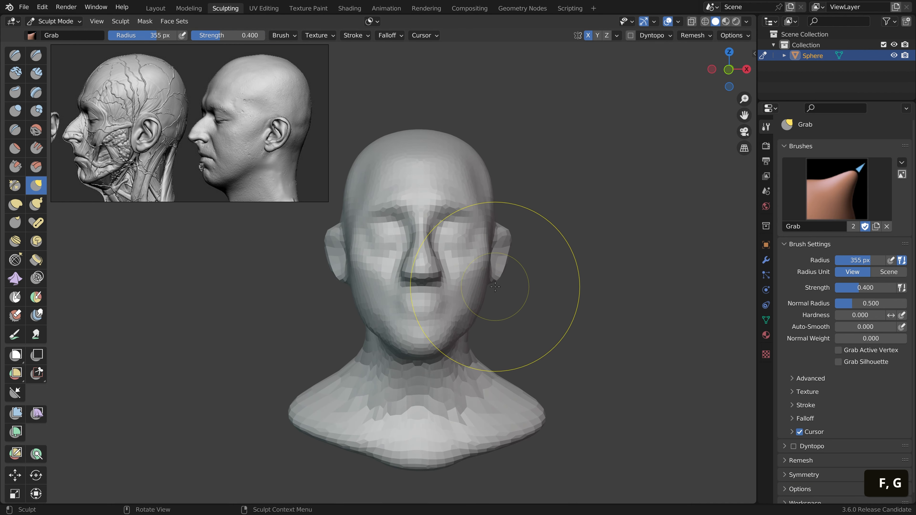
pyautogui.moveTo(485, 280); pyautogui.dragTo(483, 285)
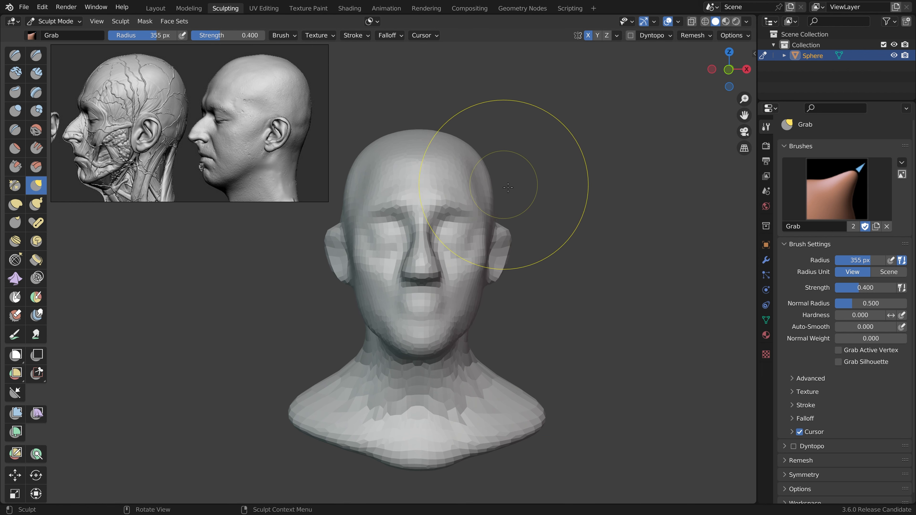
# Push the temples inward with the Grab brush at 213 px, and undo the last adjustment
pyautogui.press('f')
pyautogui.click(477, 218)
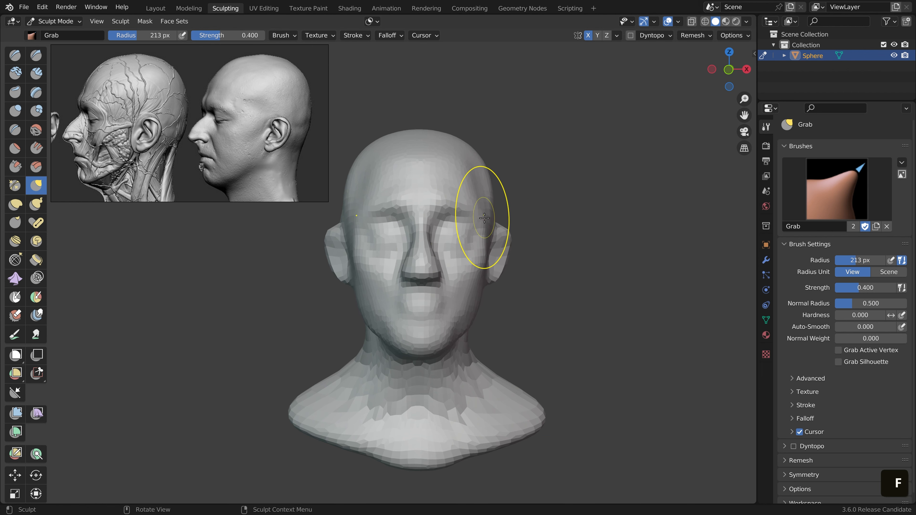
pyautogui.moveTo(478, 215); pyautogui.dragTo(475, 215)
pyautogui.moveTo(476, 216); pyautogui.dragTo(471, 213)
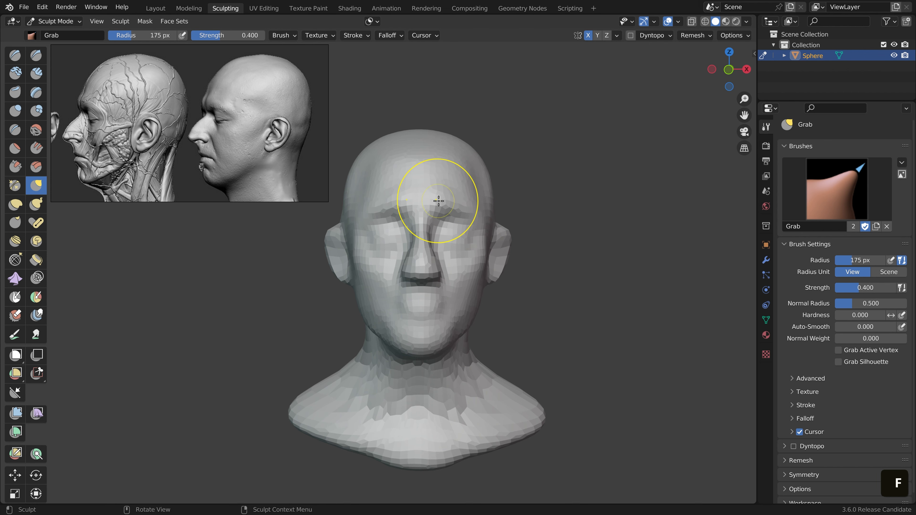
pyautogui.hotkey('ctrl', 'z')
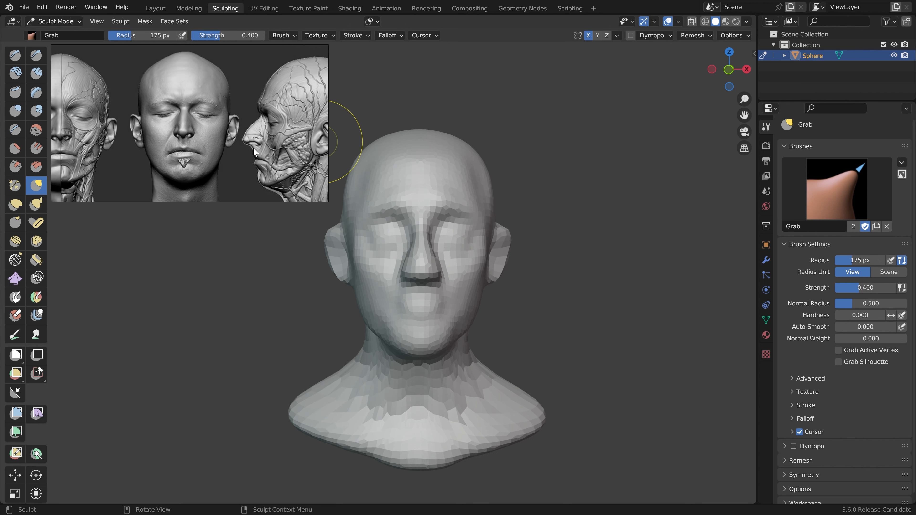
# Narrow the side of the nose from the front with the Grab brush at a 109 px radius
pyautogui.press('f')
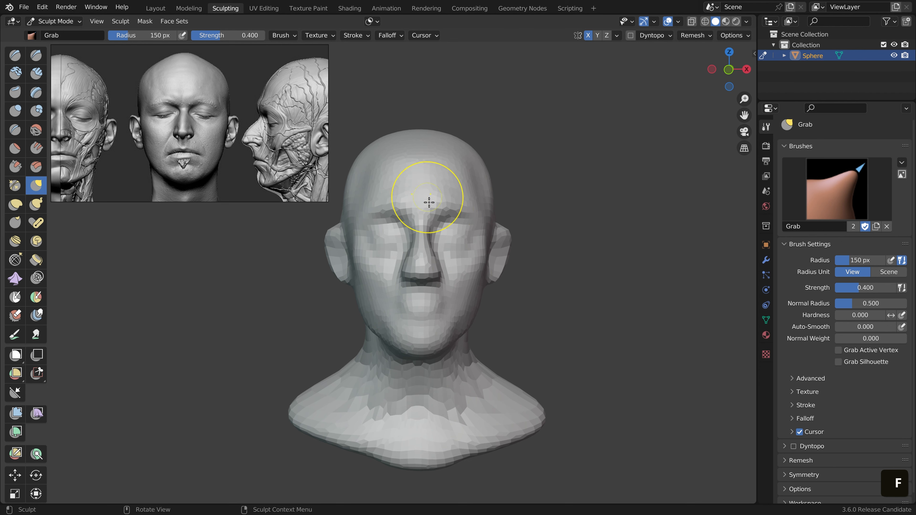
pyautogui.press('f')
pyautogui.click(440, 248)
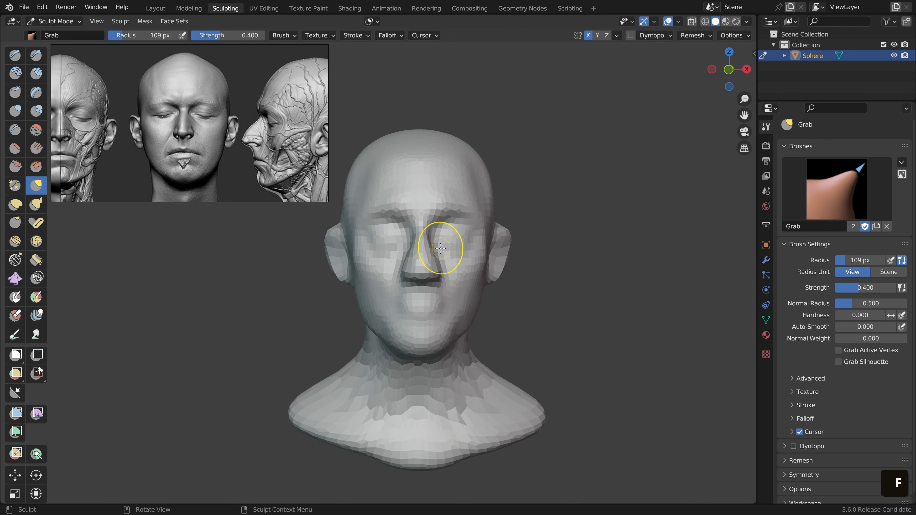
pyautogui.moveTo(431, 258); pyautogui.dragTo(423, 259)
# Refine the far-side cheek and temple contour from a three-quarter view with the Grab brush at 192, 172 and 165 px radii
pyautogui.press('f')
pyautogui.click(429, 284)
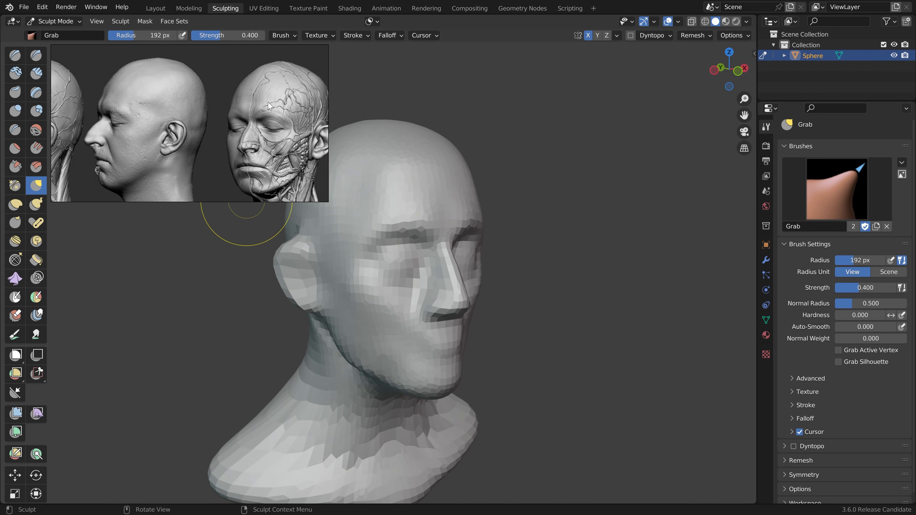
pyautogui.scroll(3, 269, 106)
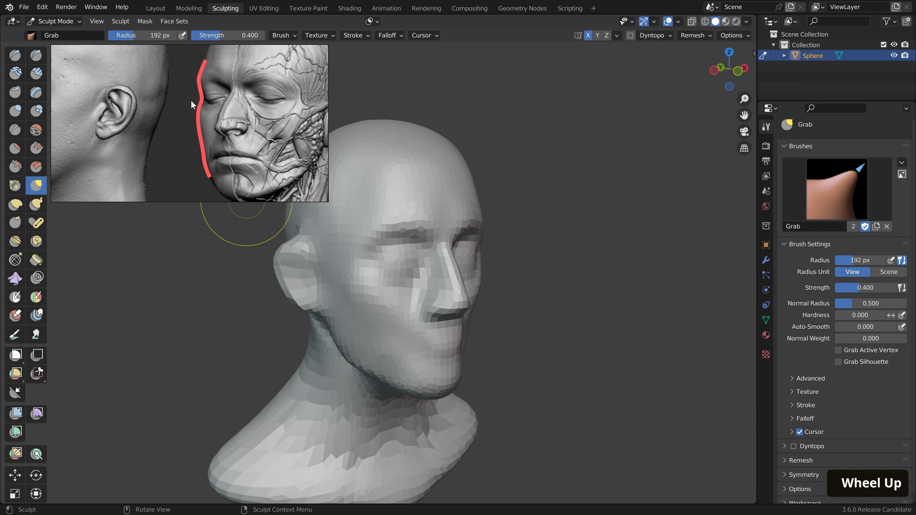
pyautogui.moveTo(360, 270); pyautogui.dragTo(430, 272, button='middle')
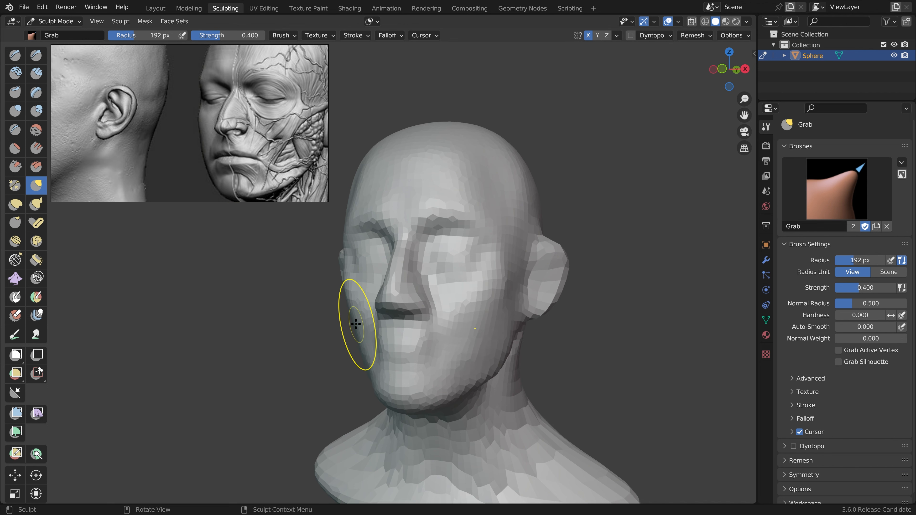
pyautogui.press('f')
pyautogui.click(346, 258)
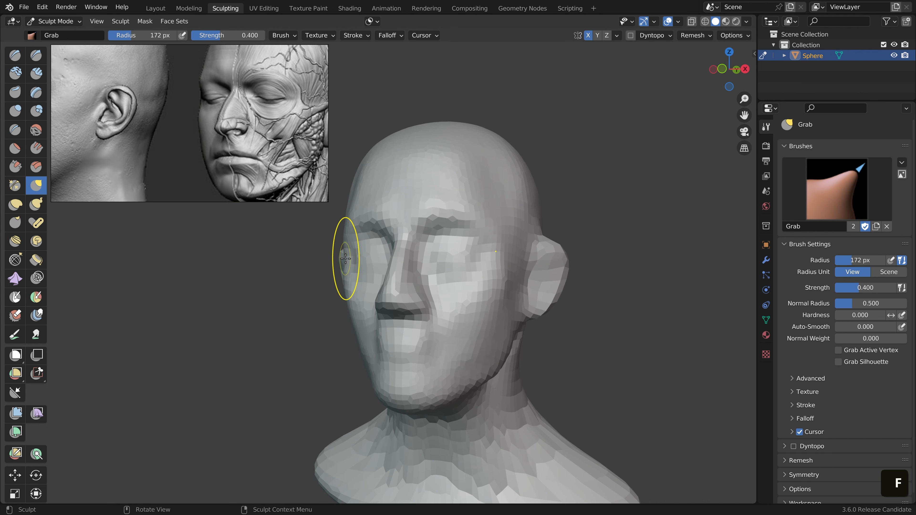
pyautogui.press('f')
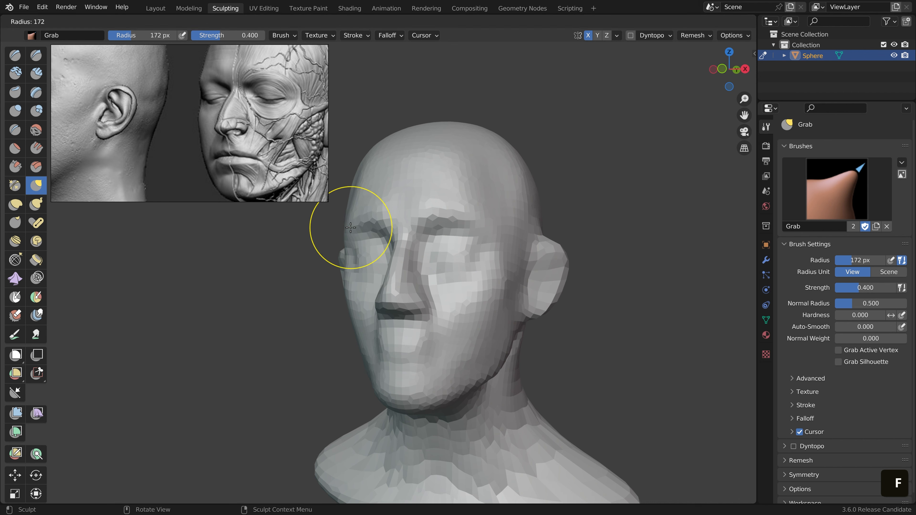
pyautogui.click(349, 226)
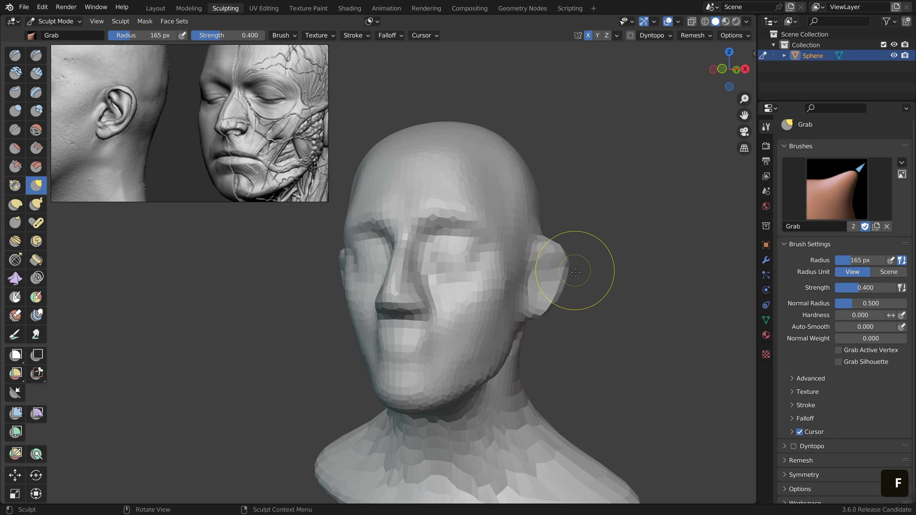
pyautogui.moveTo(537, 284); pyautogui.dragTo(577, 286, button='middle')
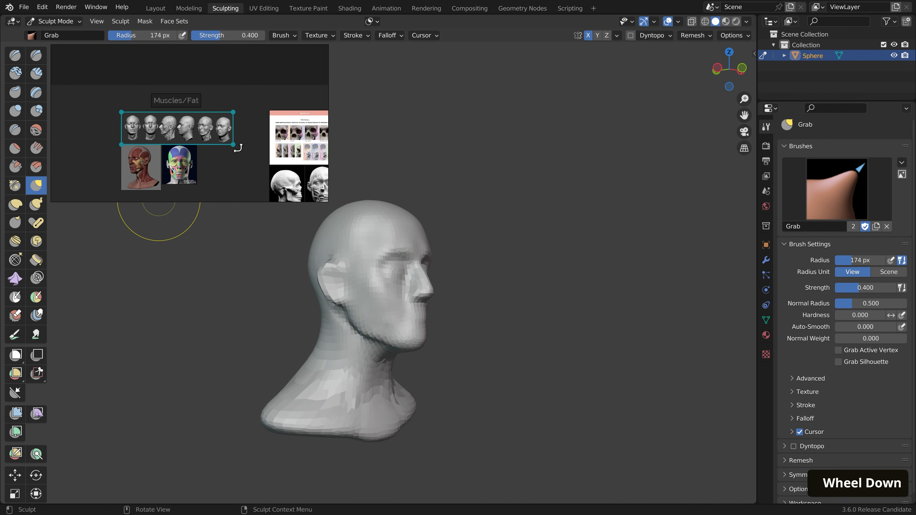
# Bring the planar head sculpt image on the reference board into close view
pyautogui.moveTo(275, 168); pyautogui.dragTo(78, 124, button='middle')
pyautogui.moveTo(318, 122); pyautogui.dragTo(195, 136, button='middle')
pyautogui.scroll(6, 195, 137)
pyautogui.moveTo(145, 62); pyautogui.dragTo(175, 116, button='middle')
pyautogui.scroll(4, 129, 92)
pyautogui.scroll(3, 104, 92)
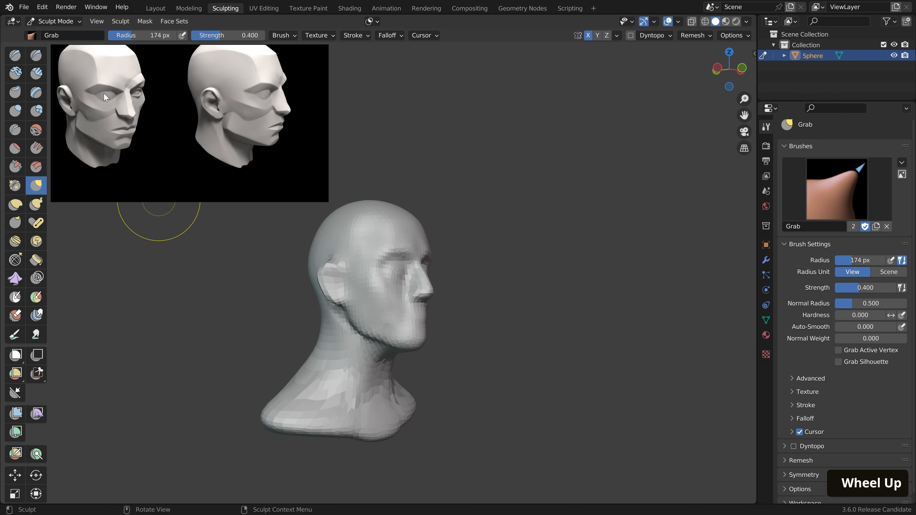
# Adjust the cheek and jaw contour from a three-quarter view with the Grab brush at a 149 px radius
pyautogui.moveTo(366, 301)
pyautogui.mouseDown(button='middle')
pyautogui.moveTo(382, 333)
pyautogui.moveTo(397, 336)
pyautogui.moveTo(360, 344)
pyautogui.mouseUp(button='middle')
pyautogui.moveTo(450, 266)
pyautogui.keyDown('shift'); pyautogui.mouseDown(button='middle')
pyautogui.moveTo(448, 280)
pyautogui.moveTo(446, 274)
pyautogui.moveTo(382, 327)
pyautogui.moveTo(404, 299)
pyautogui.moveTo(419, 307)
pyautogui.moveTo(431, 293)
pyautogui.moveTo(411, 298)
pyautogui.mouseUp(button='middle'); pyautogui.keyUp('shift')
pyautogui.press('f')
pyautogui.click(423, 305)
pyautogui.press('f')
pyautogui.click(411, 298)
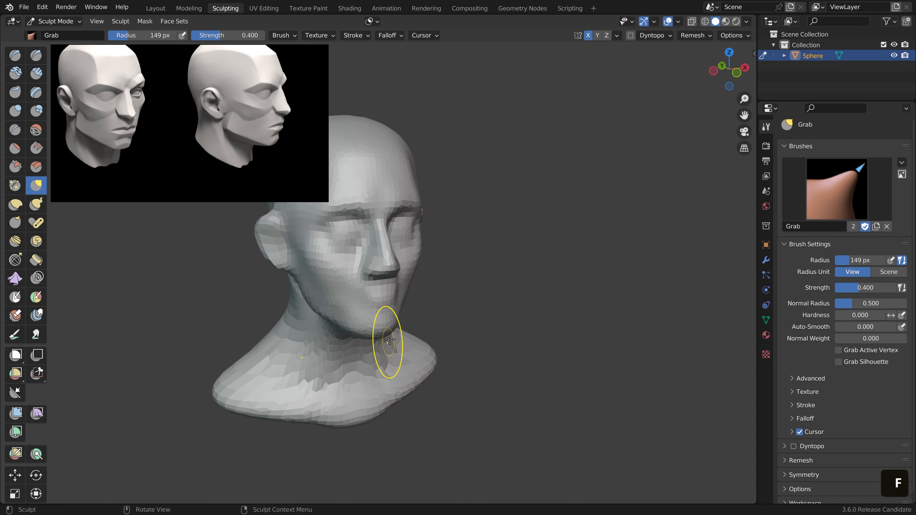
pyautogui.press('f')
pyautogui.click(391, 328)
pyautogui.press('f')
pyautogui.click(387, 317)
# Shape the cheeks and jaw sides from the front with the Grab brush at 137 and 242 px radii
pyautogui.moveTo(386, 317)
pyautogui.mouseDown(button='middle')
pyautogui.moveTo(432, 313)
pyautogui.moveTo(333, 352)
pyautogui.moveTo(401, 311)
pyautogui.moveTo(374, 287)
pyautogui.moveTo(395, 283)
pyautogui.moveTo(418, 302)
pyautogui.moveTo(428, 294)
pyautogui.mouseUp(button='middle')
pyautogui.moveTo(432, 283); pyautogui.dragTo(432, 280)
pyautogui.moveTo(433, 278)
pyautogui.mouseDown(button='middle')
pyautogui.moveTo(468, 269)
pyautogui.moveTo(411, 289)
pyautogui.mouseUp(button='middle')
pyautogui.press('f')
pyautogui.click(430, 273)
pyautogui.press('f')
pyautogui.click(448, 274)
pyautogui.press('f')
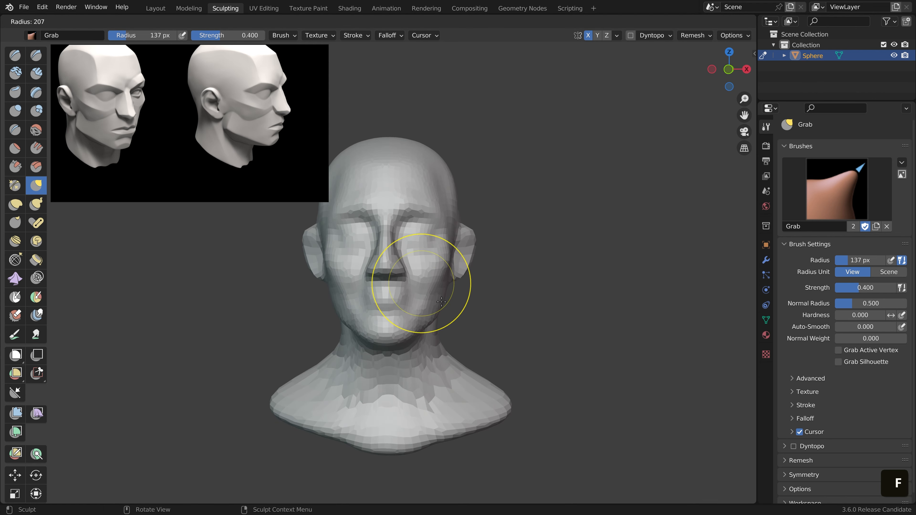
pyautogui.click(439, 312)
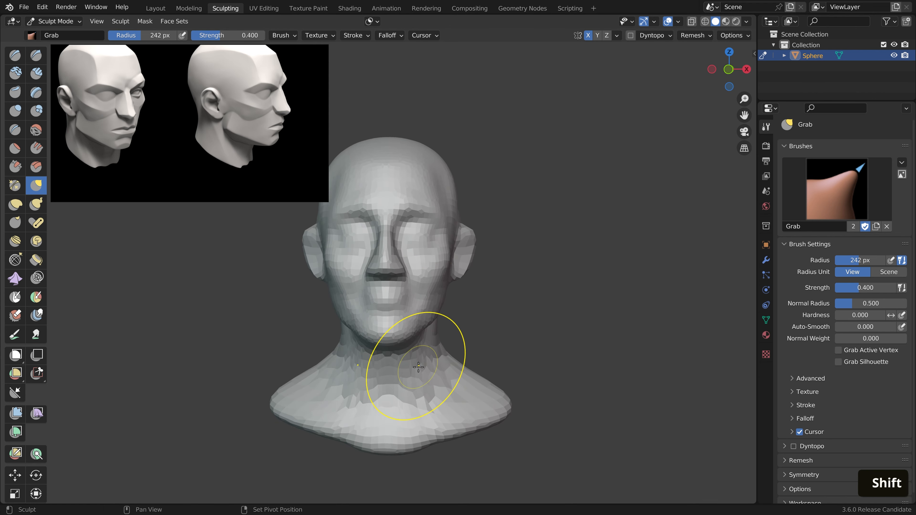
# Adjust the wings of the nose from the front with the Grab brush at 242 px
pyautogui.scroll(4, 418, 339)
pyautogui.moveTo(418, 270); pyautogui.dragTo(413, 266)
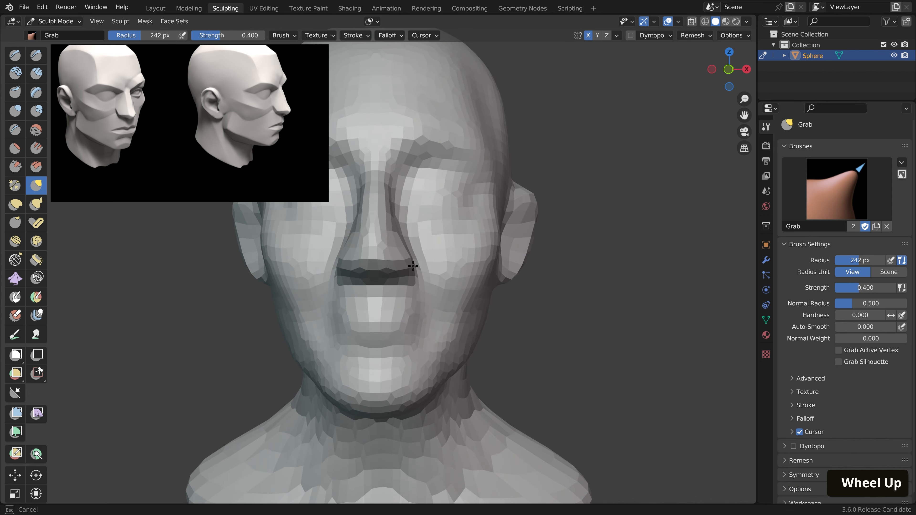
pyautogui.scroll(-6, 487, 325)
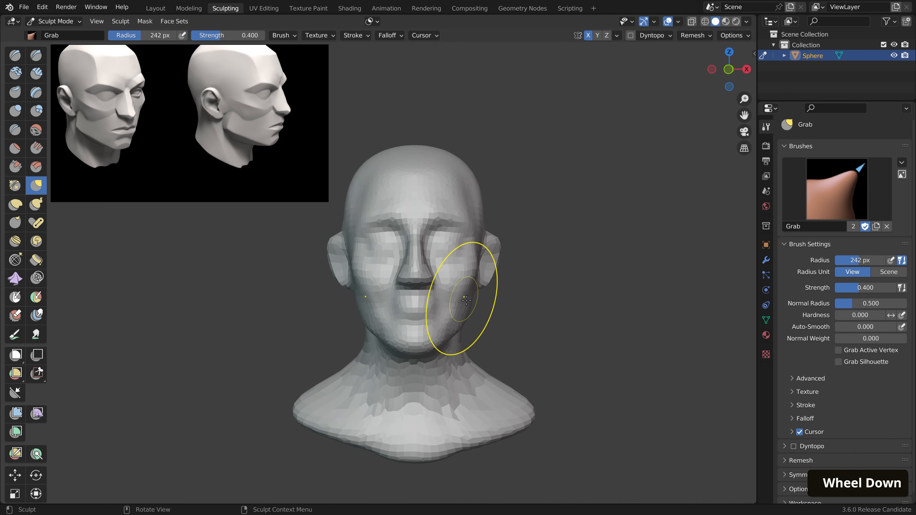
# Refine the face contour from an angled view with the Grab brush, raising its radius from 242 to 266 px
pyautogui.moveTo(487, 324)
pyautogui.mouseDown(button='middle')
pyautogui.moveTo(419, 303)
pyautogui.moveTo(368, 300)
pyautogui.mouseUp(button='middle')
pyautogui.scroll(-1, 379, 294)
pyautogui.moveTo(395, 285); pyautogui.dragTo(386, 287)
pyautogui.moveTo(410, 327)
pyautogui.mouseDown(button='middle')
pyautogui.moveTo(455, 318)
pyautogui.moveTo(480, 288)
pyautogui.moveTo(473, 258)
pyautogui.mouseUp(button='middle')
pyautogui.press('f')
pyautogui.click(402, 352)
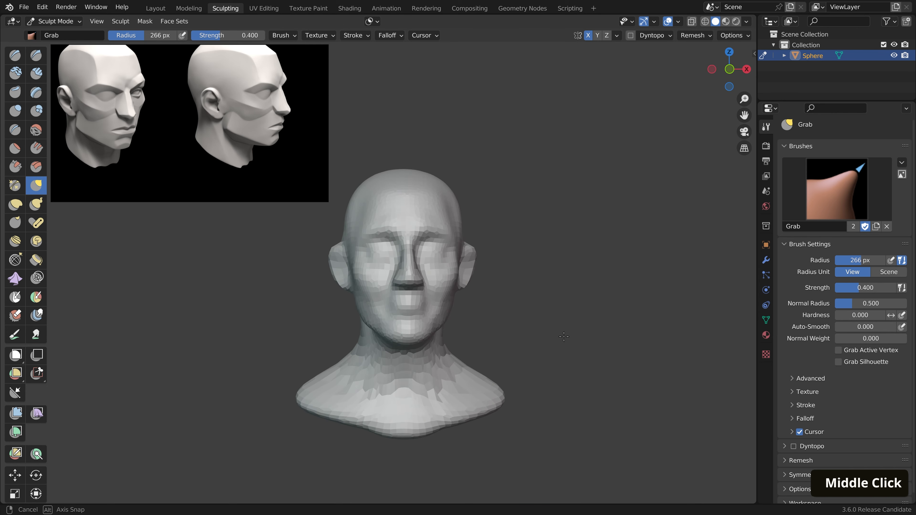
pyautogui.scroll(1, 472, 256)
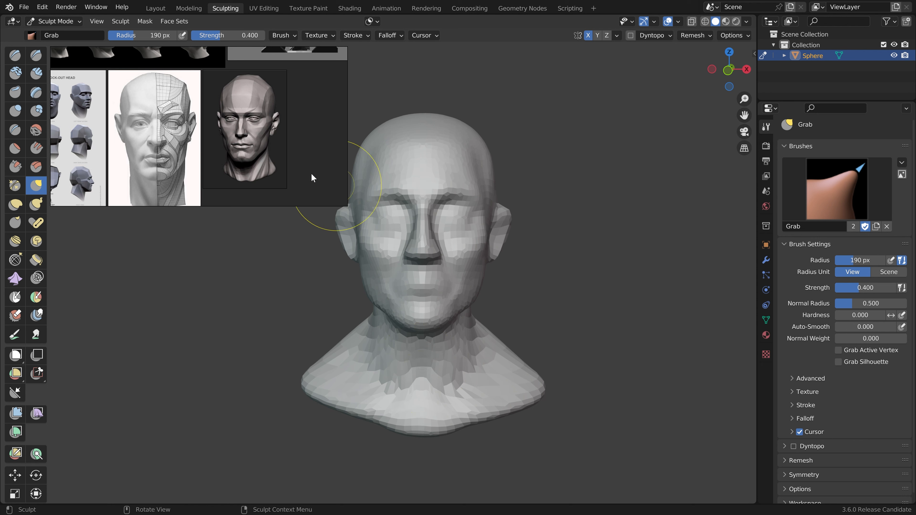
# Examine the shaded planar head reference up close and compare it with the model from a three-quarter view
pyautogui.scroll(5, 267, 144)
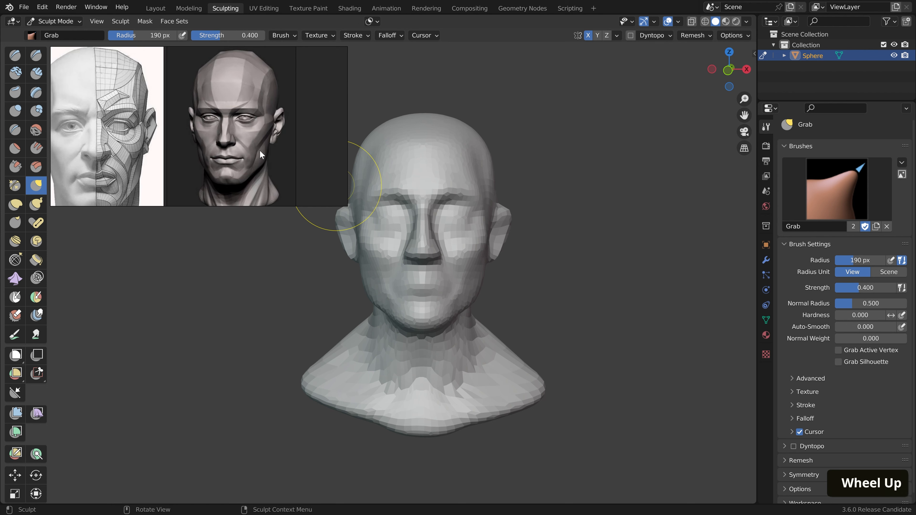
pyautogui.moveTo(245, 149); pyautogui.dragTo(240, 139, button='middle')
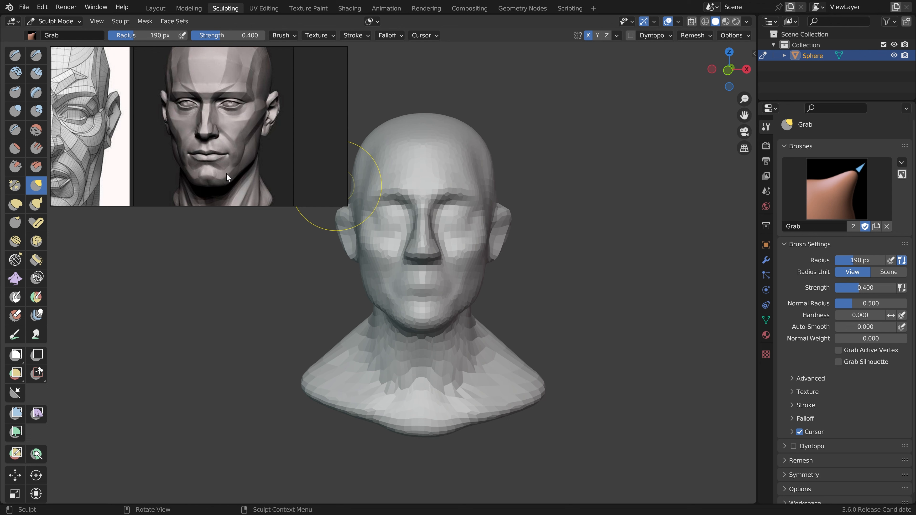
pyautogui.moveTo(431, 303); pyautogui.dragTo(405, 309, button='middle')
pyautogui.keyDown('shift'); pyautogui.moveTo(404, 309); pyautogui.dragTo(439, 317, button='middle'); pyautogui.keyUp('shift')
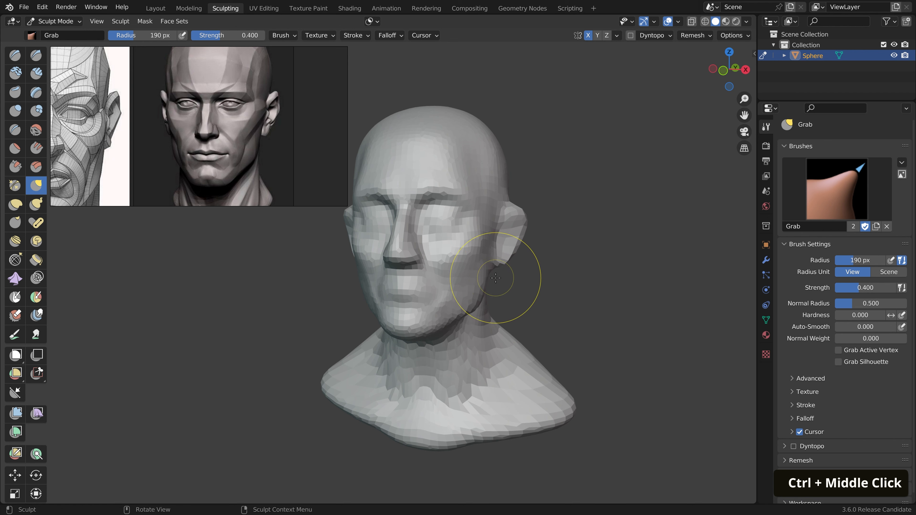
# Set the viewport focal length to 95 mm and reframe the head from the front
pyautogui.press('n')
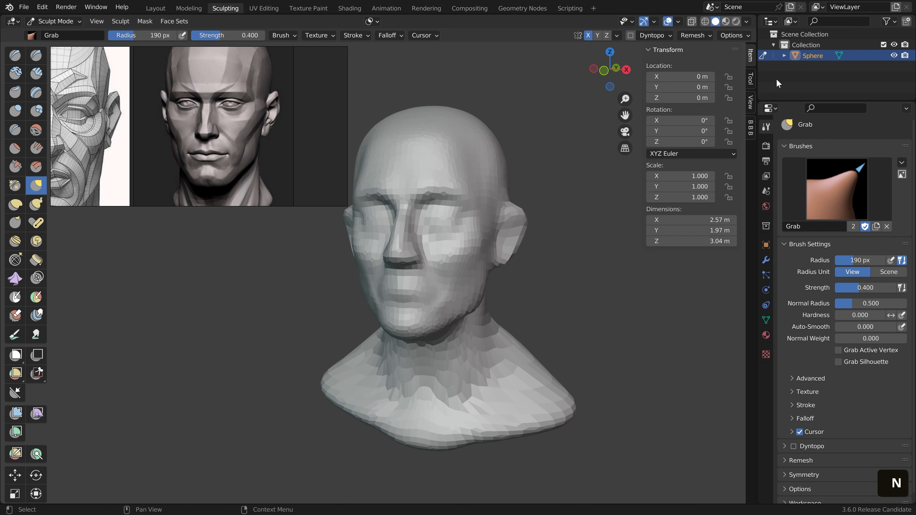
pyautogui.click(752, 103)
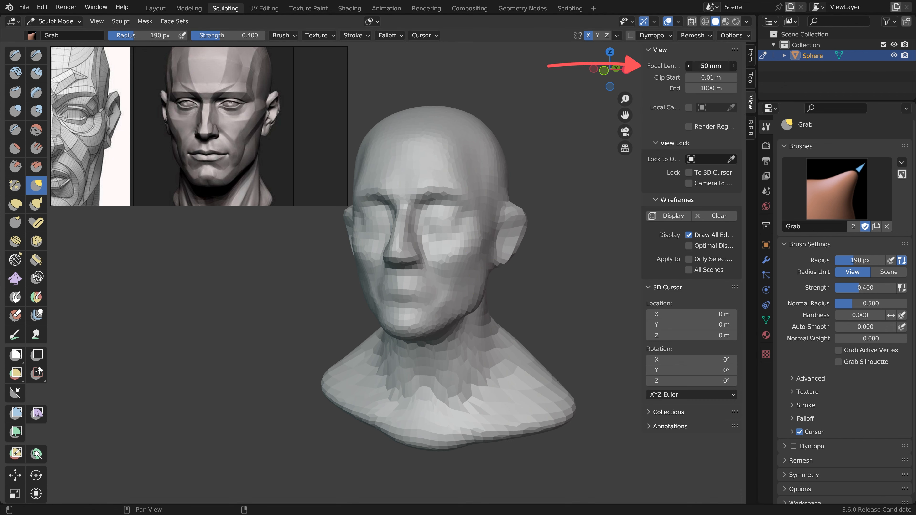
pyautogui.write('95')
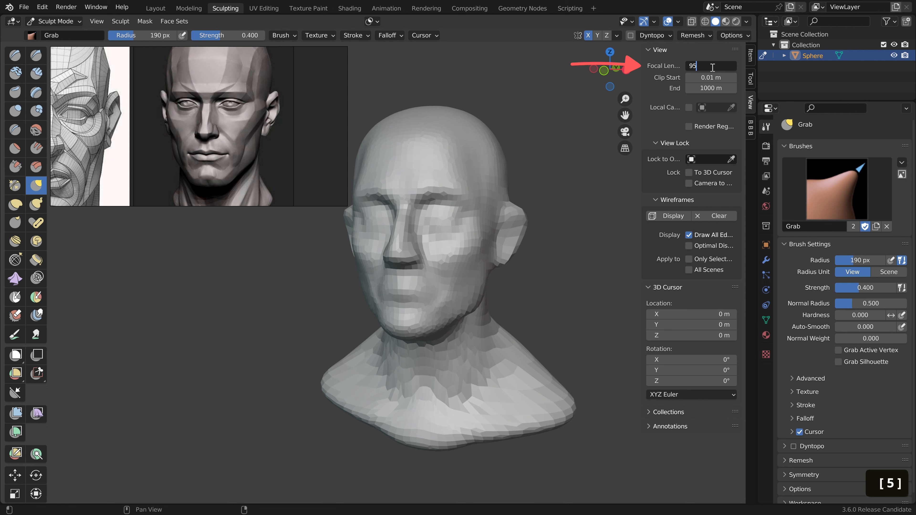
pyautogui.press('Return')
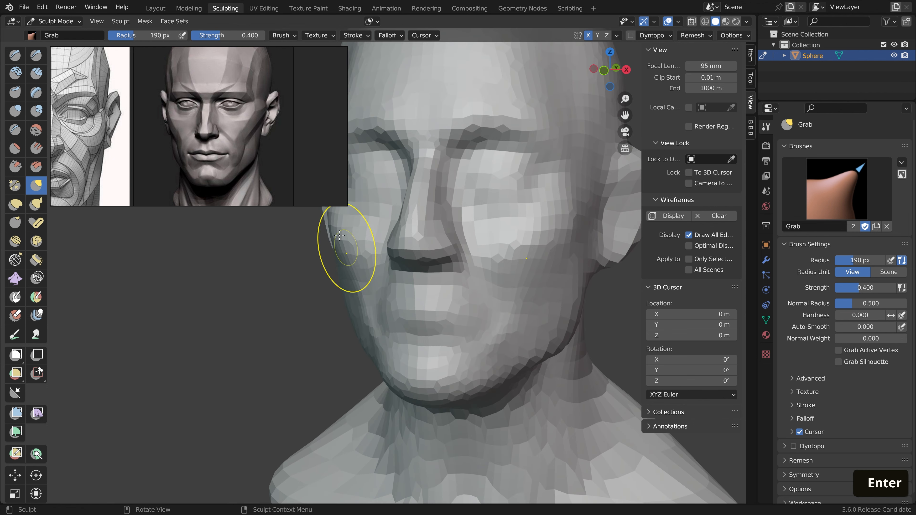
pyautogui.scroll(-3, 388, 287)
pyautogui.moveTo(388, 287)
pyautogui.mouseDown(button='middle')
pyautogui.moveTo(506, 285)
pyautogui.moveTo(361, 282)
pyautogui.moveTo(388, 276)
pyautogui.moveTo(375, 278)
pyautogui.moveTo(400, 285)
pyautogui.moveTo(295, 288)
pyautogui.moveTo(521, 305)
pyautogui.moveTo(380, 307)
pyautogui.moveTo(432, 244)
pyautogui.mouseUp(button='middle')
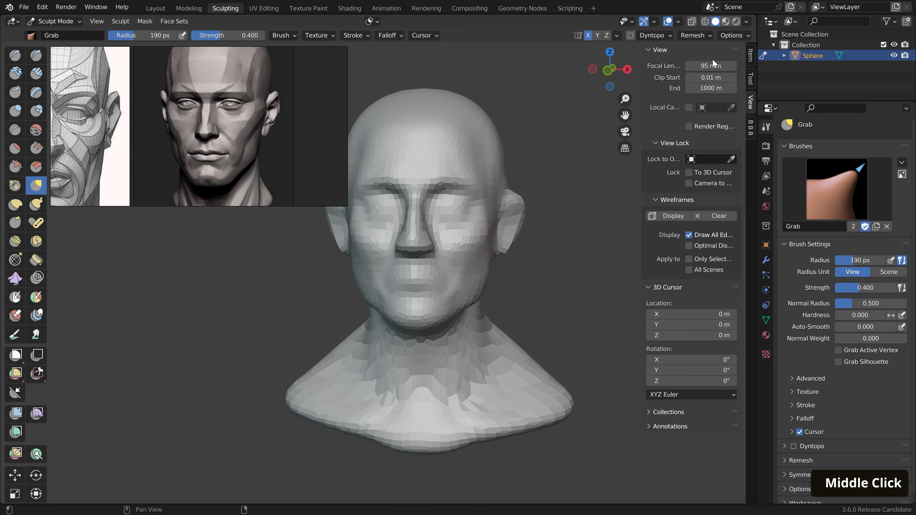
# Try a 45 mm viewport focal length to compare the perspective on the head
pyautogui.moveTo(713, 63); pyautogui.dragTo(671, 64)
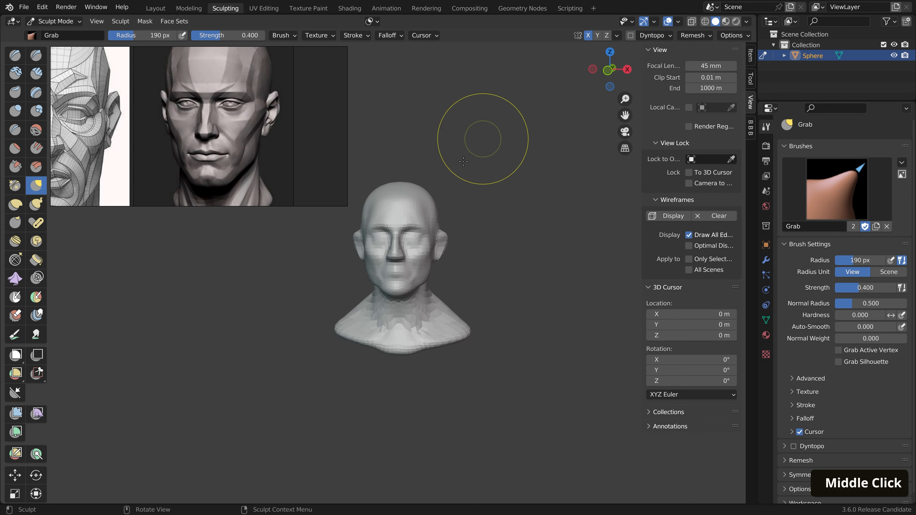
pyautogui.scroll(5, 337, 316)
pyautogui.moveTo(337, 316); pyautogui.dragTo(446, 137, button='middle')
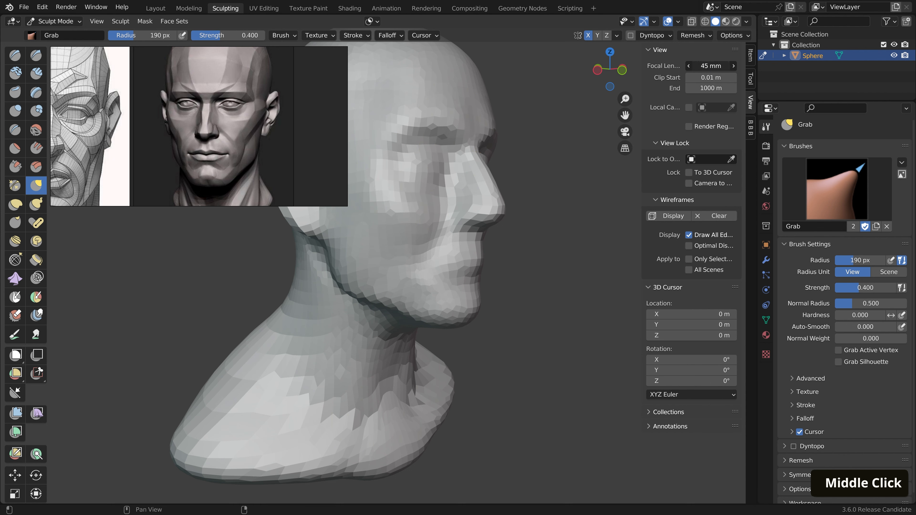
# Set the viewport focal length back to 95 mm and frame the whole bust in a three-quarter view
pyautogui.click(710, 66)
pyautogui.write('95')
pyautogui.press('Return')
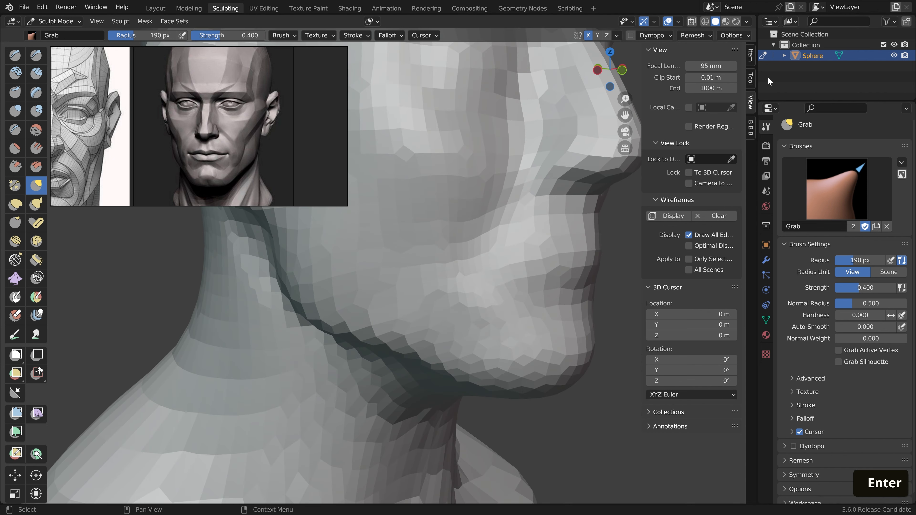
pyautogui.scroll(-6, 456, 244)
pyautogui.moveTo(456, 244); pyautogui.dragTo(360, 235, button='middle')
pyautogui.keyDown('shift'); pyautogui.moveTo(361, 235); pyautogui.dragTo(368, 285, button='middle'); pyautogui.keyUp('shift')
pyautogui.scroll(4, 444, 293)
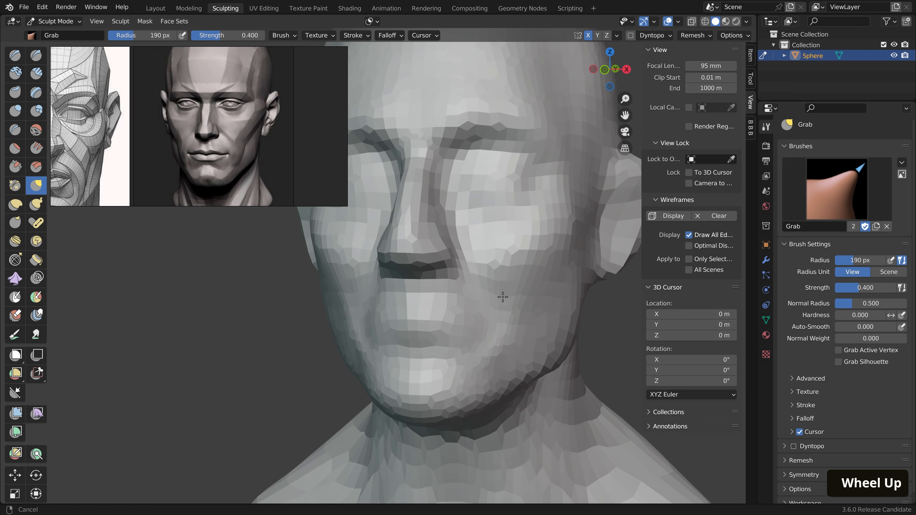
pyautogui.scroll(-3, 503, 297)
pyautogui.moveTo(529, 319); pyautogui.dragTo(510, 321, button='middle')
pyautogui.keyDown('shift'); pyautogui.moveTo(552, 357); pyautogui.dragTo(535, 326, button='middle'); pyautogui.keyUp('shift')
pyautogui.keyDown('shift'); pyautogui.moveTo(534, 325); pyautogui.dragTo(530, 317, button='middle'); pyautogui.keyUp('shift')
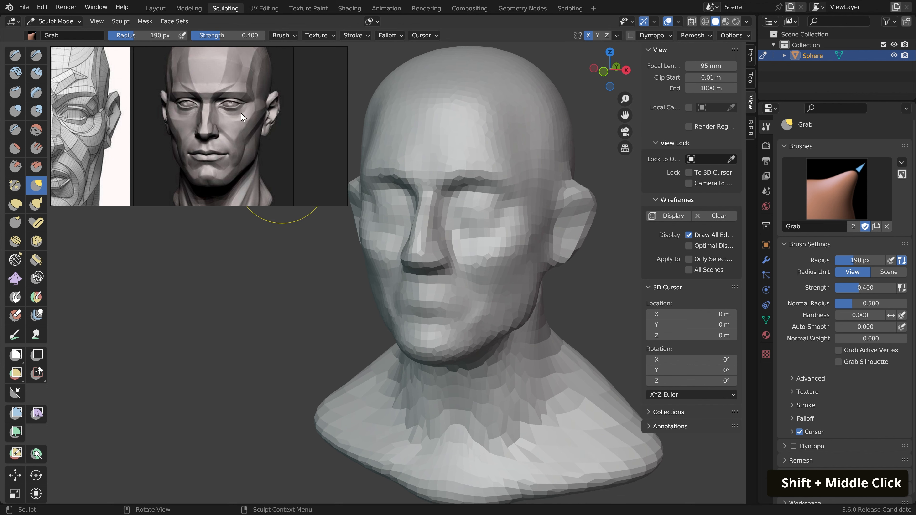
# Sculpt the cheek area beside the nose and mouth with the Crease brush at 93 px radius and 0.407 strength
pyautogui.hotkey('shift', 'c')
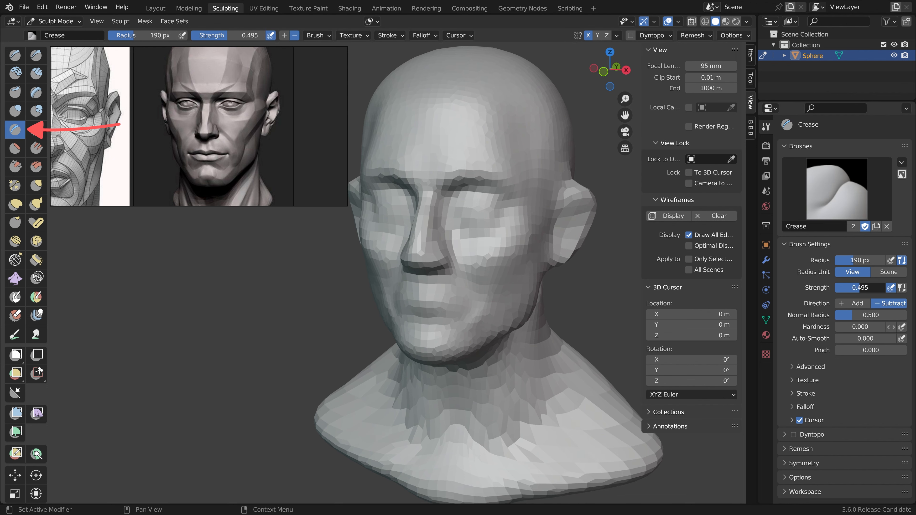
pyautogui.moveTo(555, 209); pyautogui.dragTo(497, 226, button='middle')
pyautogui.press('f')
pyautogui.scroll(-2, 501, 248)
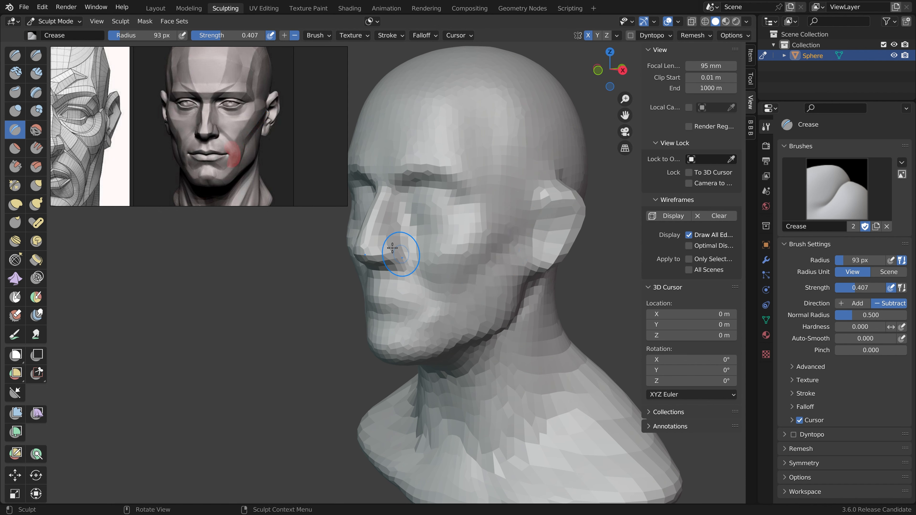
pyautogui.press('ctrl')
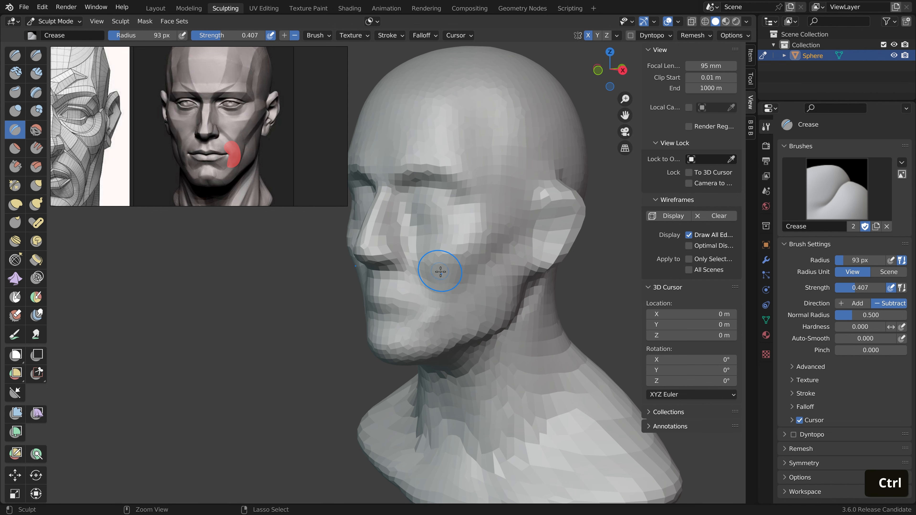
# Refine the cheek planes with the Crease brush at 75 px and smooth the cheekbone below the eye
pyautogui.moveTo(443, 276); pyautogui.dragTo(480, 317, button='middle')
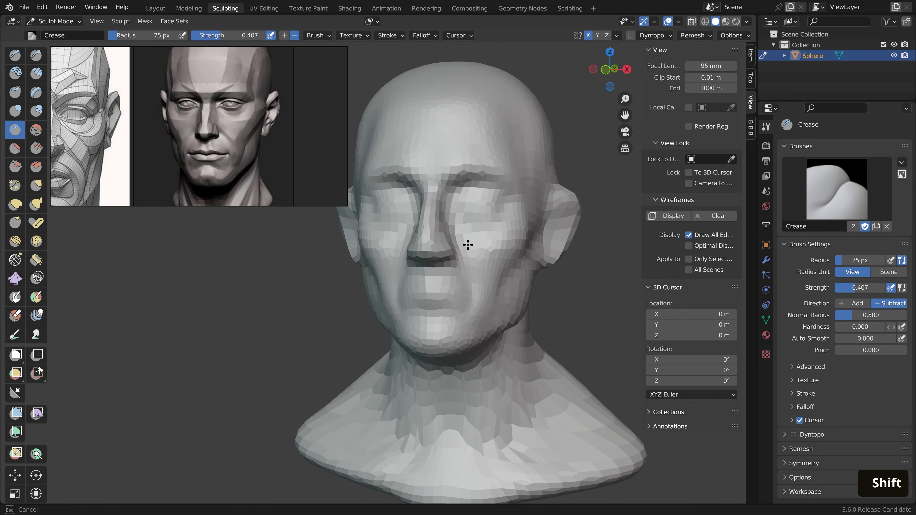
pyautogui.moveTo(537, 310)
pyautogui.mouseDown(button='middle')
pyautogui.moveTo(518, 328)
pyautogui.moveTo(544, 328)
pyautogui.mouseUp(button='middle')
pyautogui.moveTo(482, 241); pyautogui.dragTo(491, 272, button='middle')
pyautogui.keyDown('shift'); pyautogui.moveTo(483, 249); pyautogui.dragTo(525, 230); pyautogui.keyUp('shift')
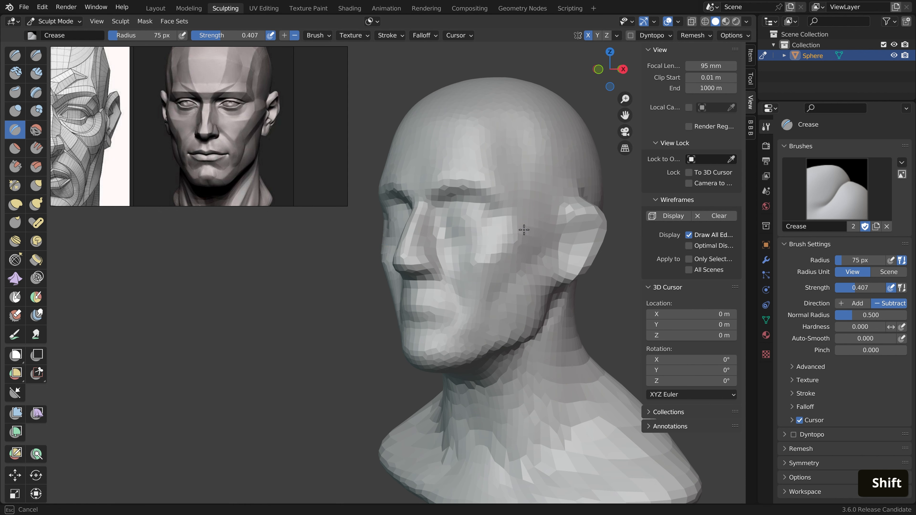
# Switch to the Smooth brush and set its strength to 0.367
pyautogui.hotkey('shift', 's')
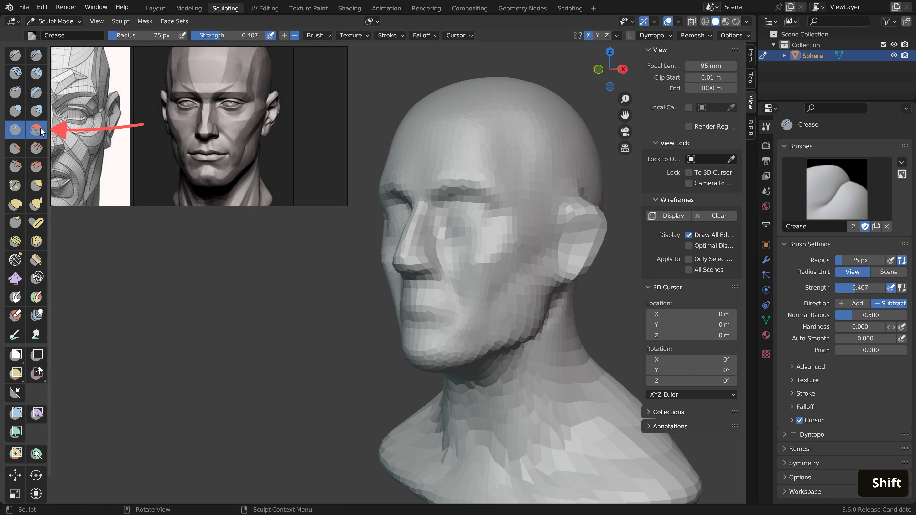
pyautogui.moveTo(867, 283); pyautogui.dragTo(861, 288)
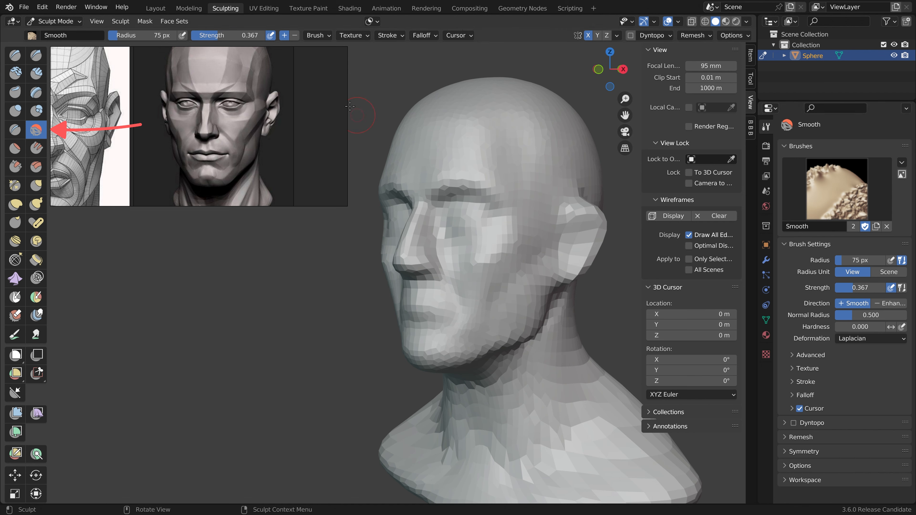
# Switch back to the Crease brush and compare the front of the face with the planar reference heads
pyautogui.click(12, 131)
pyautogui.moveTo(489, 320)
pyautogui.mouseDown(button='middle')
pyautogui.moveTo(509, 294)
pyautogui.moveTo(493, 308)
pyautogui.moveTo(491, 290)
pyautogui.mouseUp(button='middle')
pyautogui.scroll(-3, 234, 125)
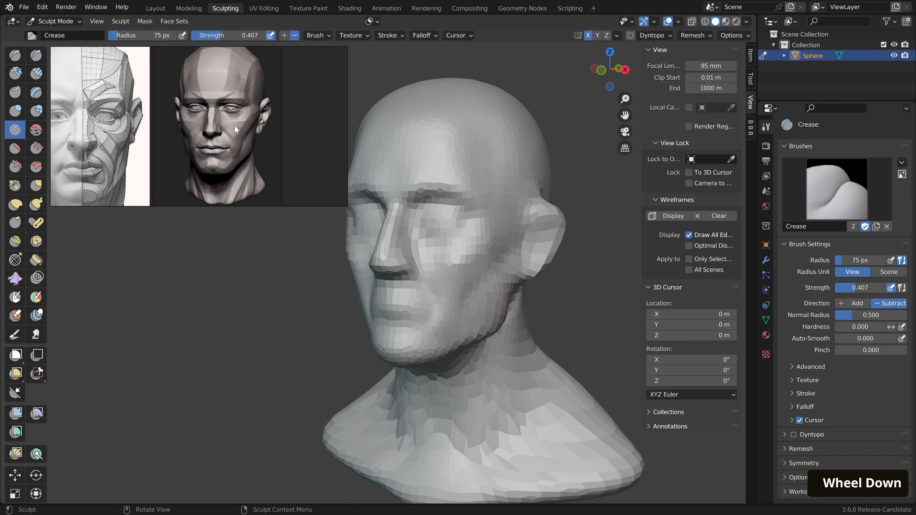
pyautogui.moveTo(523, 263); pyautogui.dragTo(573, 260, button='middle')
pyautogui.keyDown('shift'); pyautogui.moveTo(515, 179); pyautogui.dragTo(527, 173, button='middle'); pyautogui.keyUp('shift')
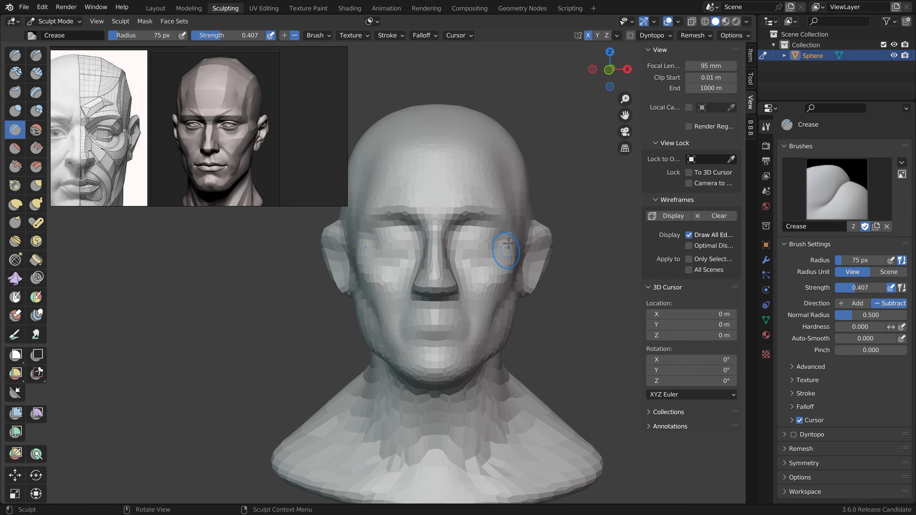
pyautogui.keyDown('shift'); pyautogui.moveTo(546, 227); pyautogui.dragTo(545, 172, button='middle'); pyautogui.keyUp('shift')
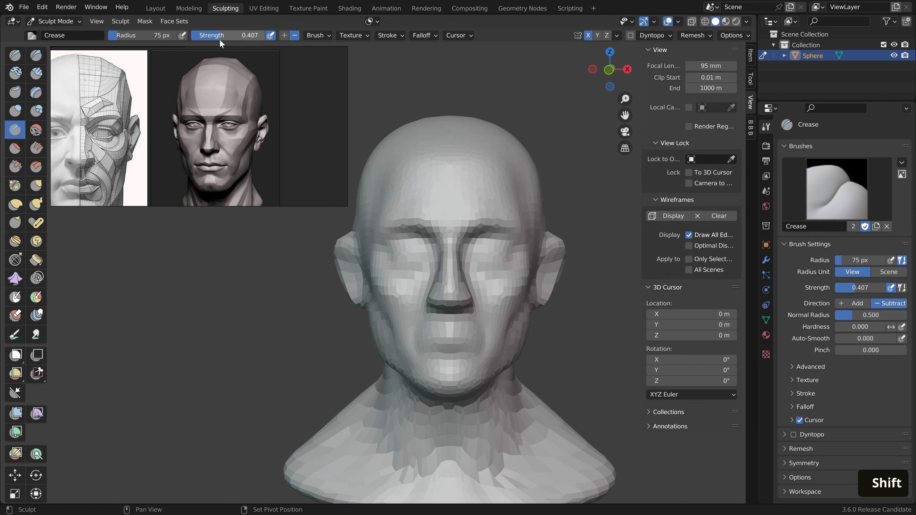
pyautogui.moveTo(127, 119); pyautogui.dragTo(176, 97, button='middle')
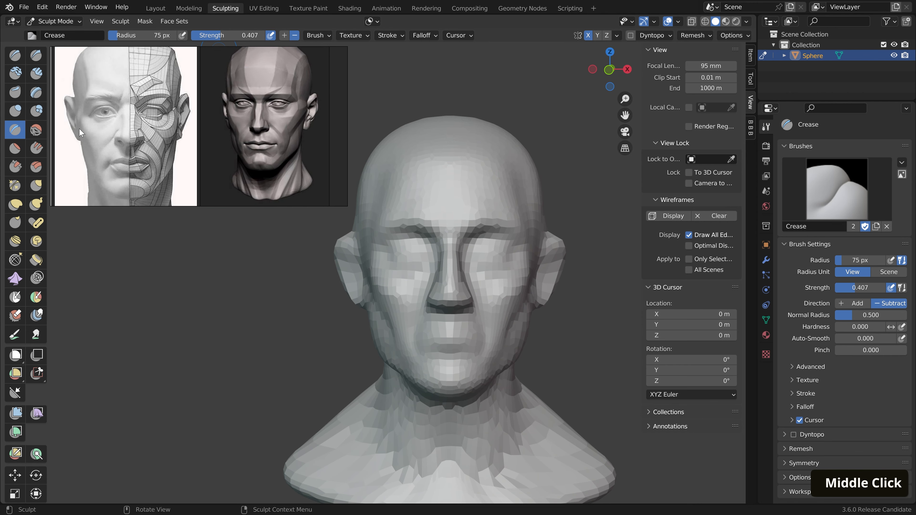
# Switch to the Grab brush, set its radius to 384 px and adjust the outer edge of the ears from the front
pyautogui.press('g')
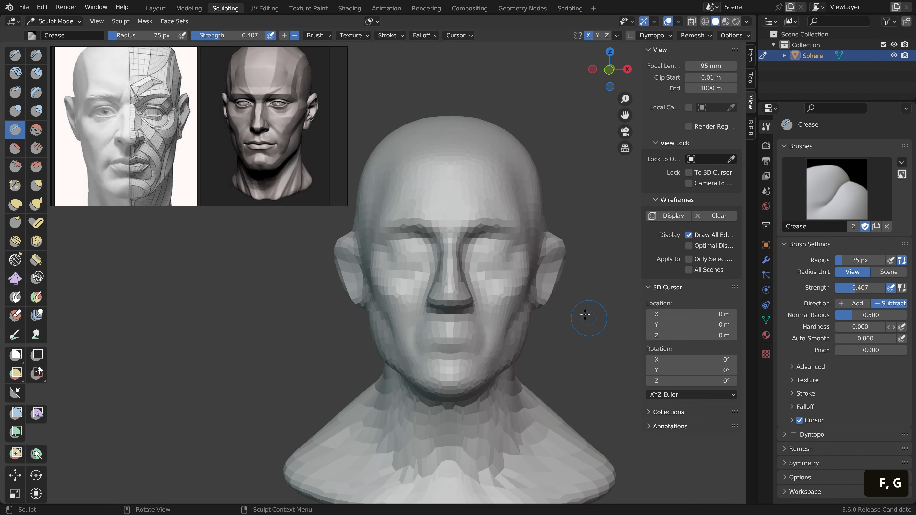
pyautogui.press('g')
pyautogui.press('f')
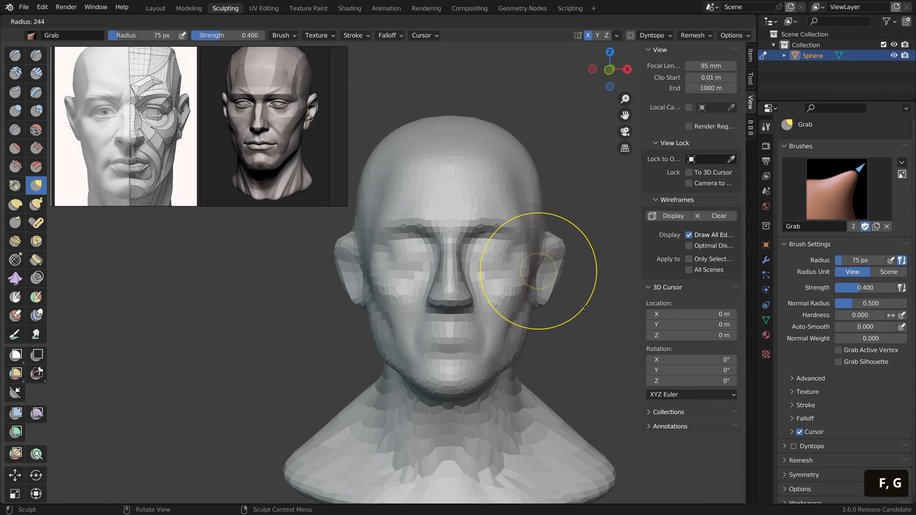
pyautogui.click(605, 272)
pyautogui.press('f')
pyautogui.click(599, 296)
pyautogui.moveTo(564, 250); pyautogui.dragTo(559, 242)
# Pull the upper edge of the ears inward from behind with the Grab brush at 384 px
pyautogui.scroll(-3, 547, 287)
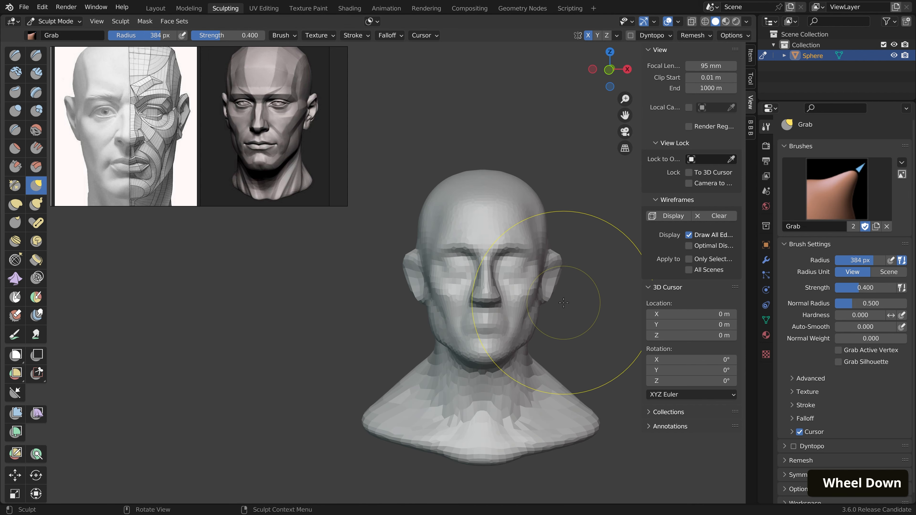
pyautogui.moveTo(547, 287); pyautogui.dragTo(392, 299, button='middle')
pyautogui.scroll(4, 393, 300)
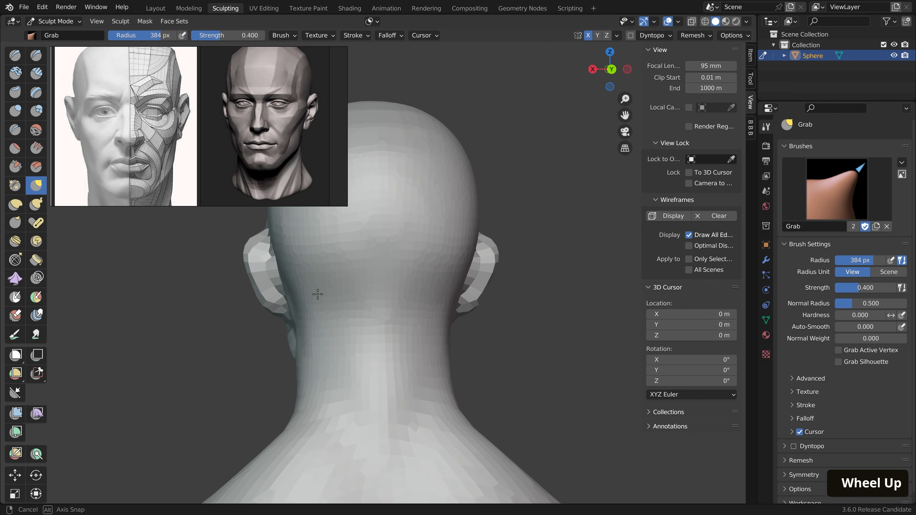
pyautogui.moveTo(307, 303); pyautogui.dragTo(205, 311, button='middle')
pyautogui.scroll(2, 250, 259)
pyautogui.moveTo(250, 259); pyautogui.dragTo(260, 259)
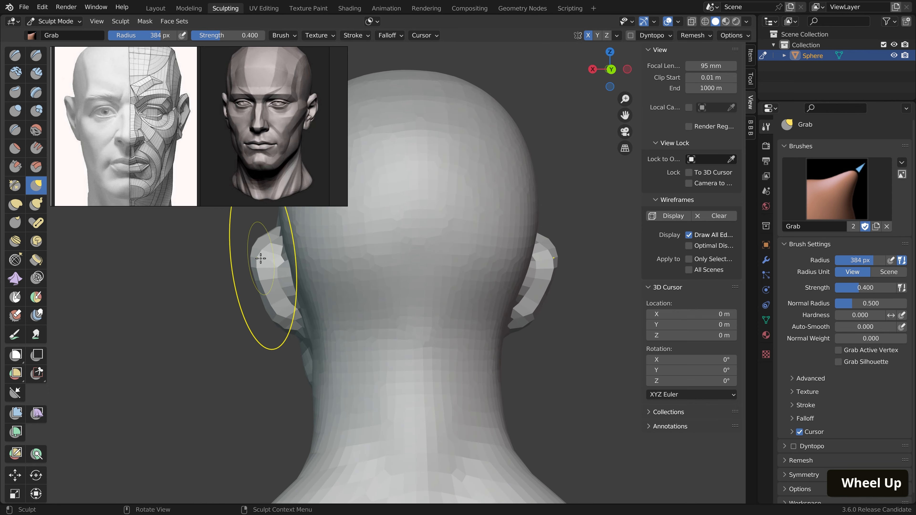
pyautogui.scroll(-1, 300, 287)
pyautogui.scroll(-1, 300, 287)
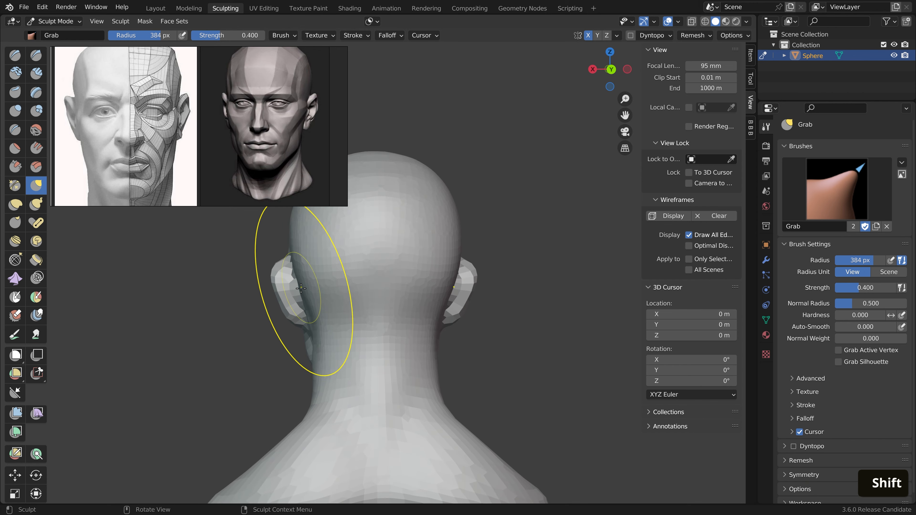
# Reduce the Grab brush radius to 269 px and bring up the profile and back-of-head views in the planar references
pyautogui.keyDown('shift'); pyautogui.moveTo(302, 287); pyautogui.dragTo(317, 288, button='middle'); pyautogui.keyUp('shift')
pyautogui.press('f')
pyautogui.scroll(-1, 317, 287)
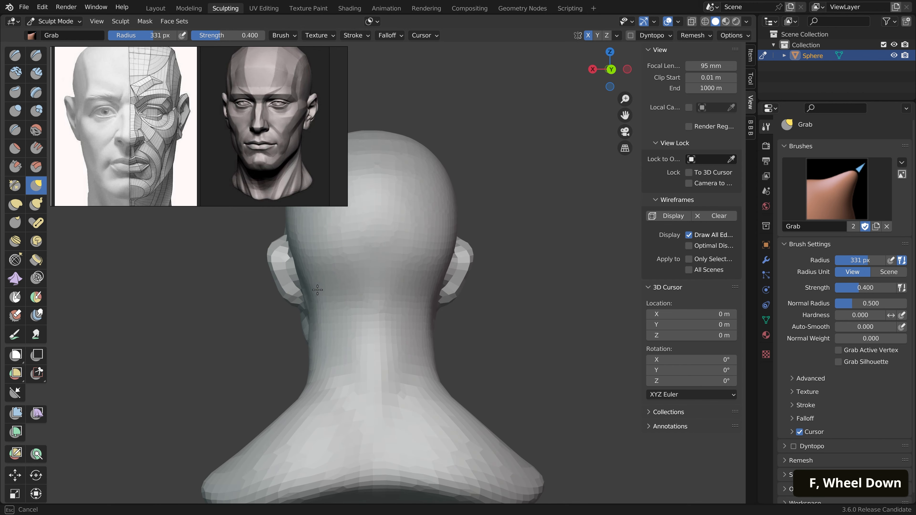
pyautogui.press('f')
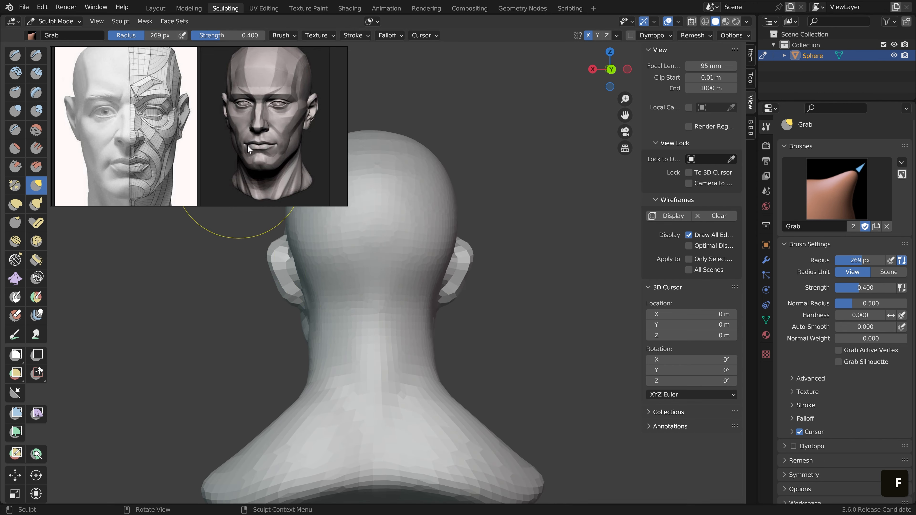
pyautogui.scroll(-4, 248, 148)
pyautogui.moveTo(213, 115); pyautogui.dragTo(238, 135, button='middle')
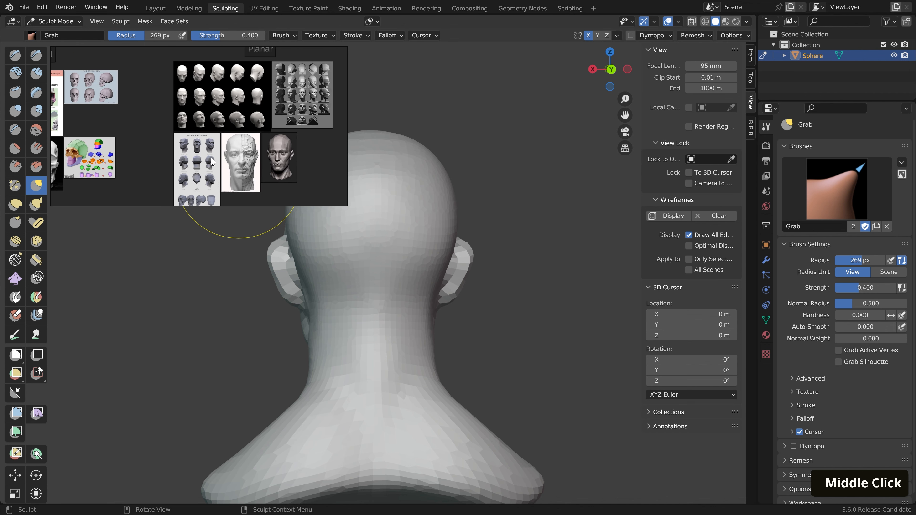
pyautogui.scroll(5, 243, 89)
pyautogui.scroll(-2, 243, 108)
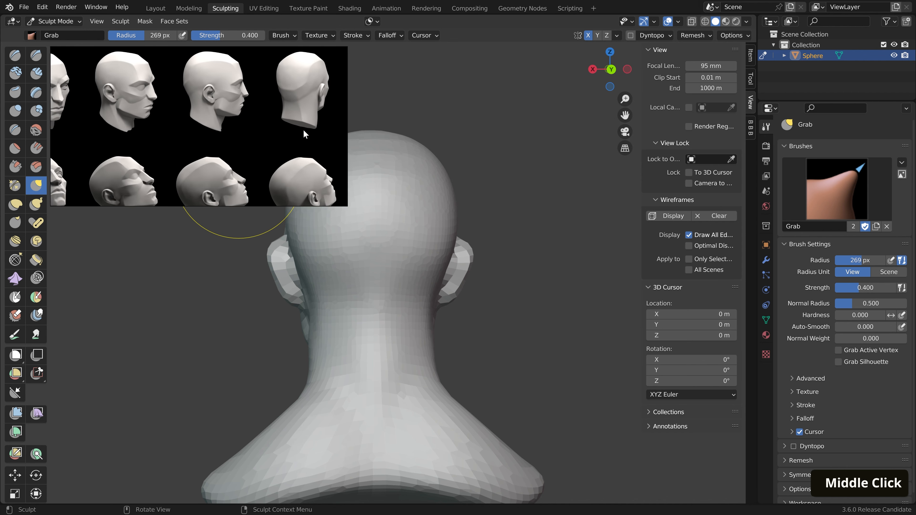
pyautogui.moveTo(114, 124); pyautogui.dragTo(134, 135, button='middle')
pyautogui.scroll(-2, 134, 135)
pyautogui.scroll(5, 282, 139)
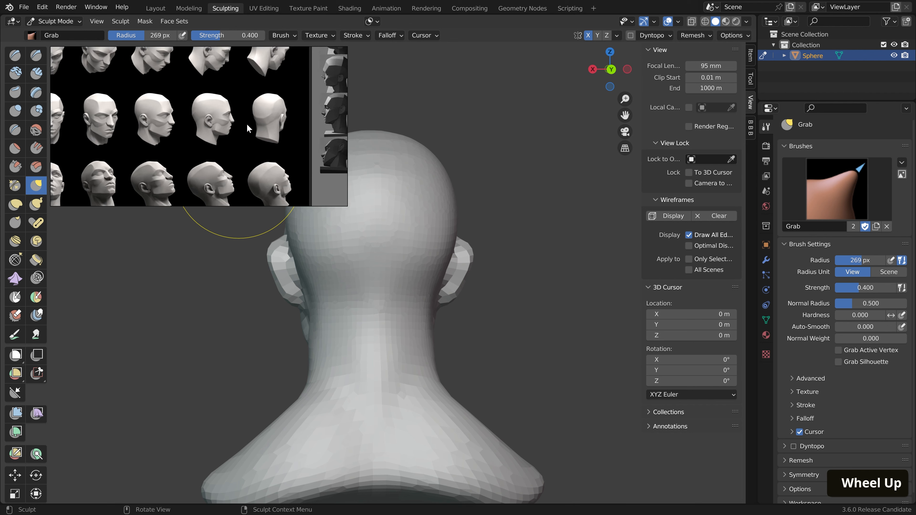
# Set the Grab brush radius to 358 px and shape the back-of-skull contour from a rear three-quarter view to match the reference
pyautogui.moveTo(327, 389)
pyautogui.mouseDown(button='middle')
pyautogui.moveTo(250, 353)
pyautogui.moveTo(342, 337)
pyautogui.mouseUp(button='middle')
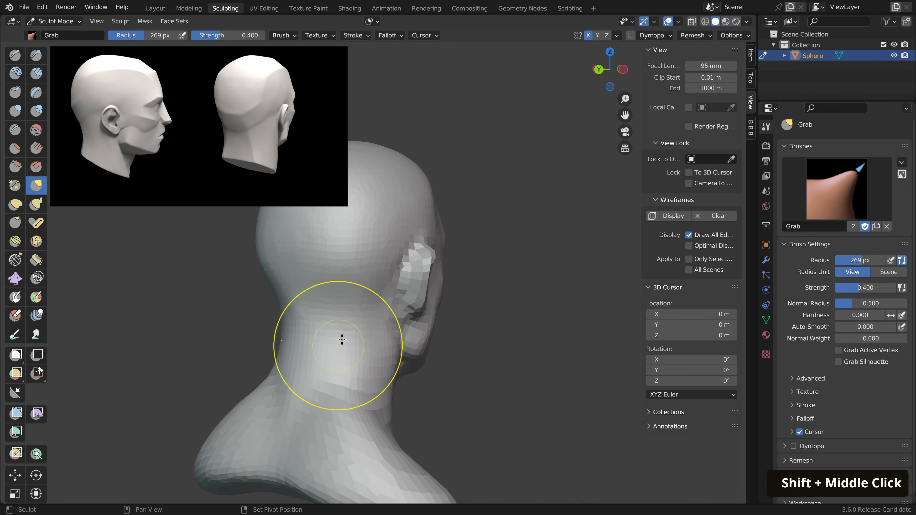
pyautogui.scroll(3, 388, 269)
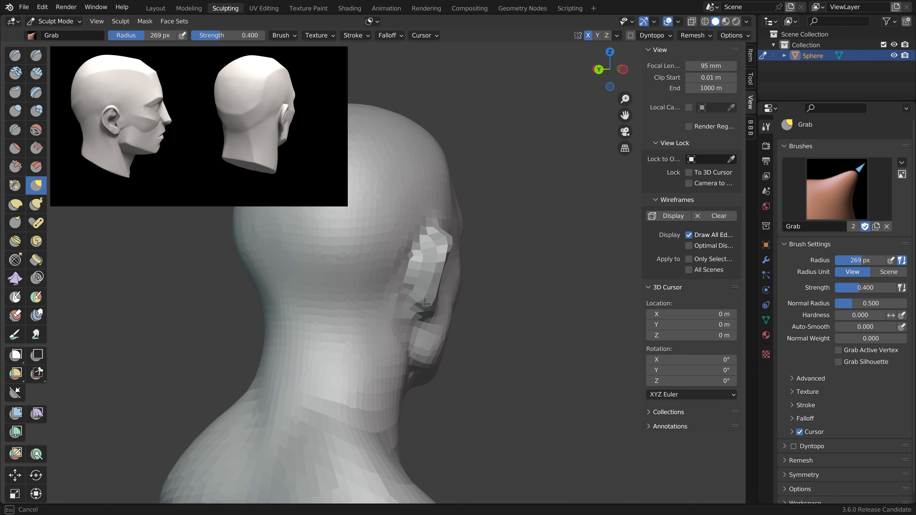
pyautogui.moveTo(434, 267)
pyautogui.keyDown('shift'); pyautogui.mouseDown(button='middle')
pyautogui.moveTo(407, 285)
pyautogui.moveTo(408, 275)
pyautogui.mouseUp(button='middle'); pyautogui.keyUp('shift')
pyautogui.scroll(-2, 435, 272)
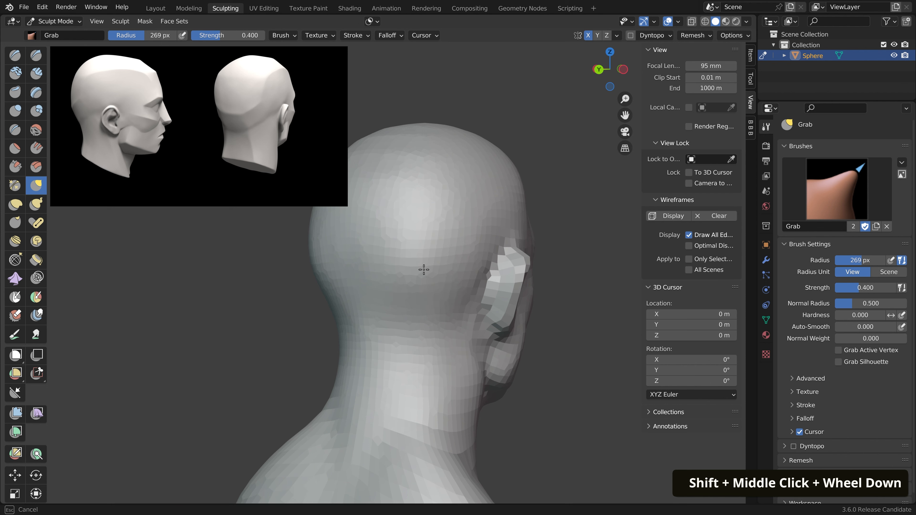
pyautogui.keyDown('shift'); pyautogui.moveTo(406, 243); pyautogui.dragTo(368, 268, button='middle'); pyautogui.keyUp('shift')
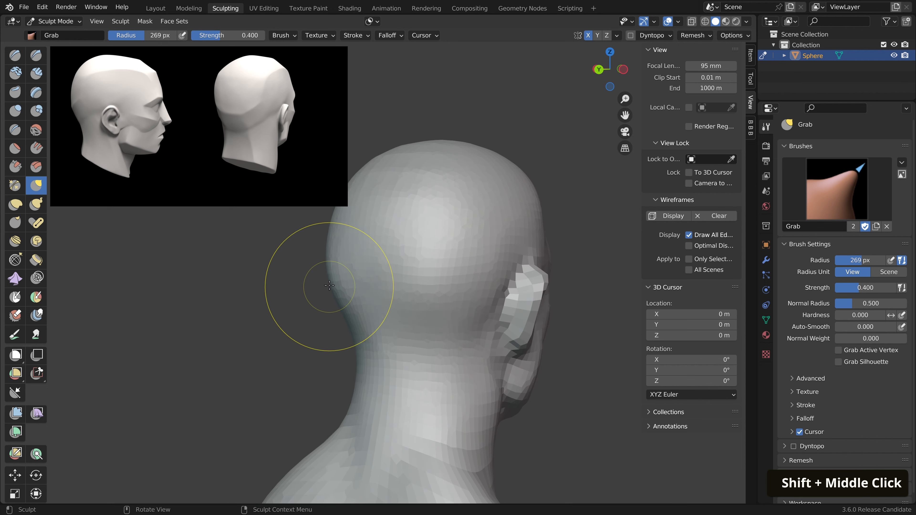
pyautogui.press('f')
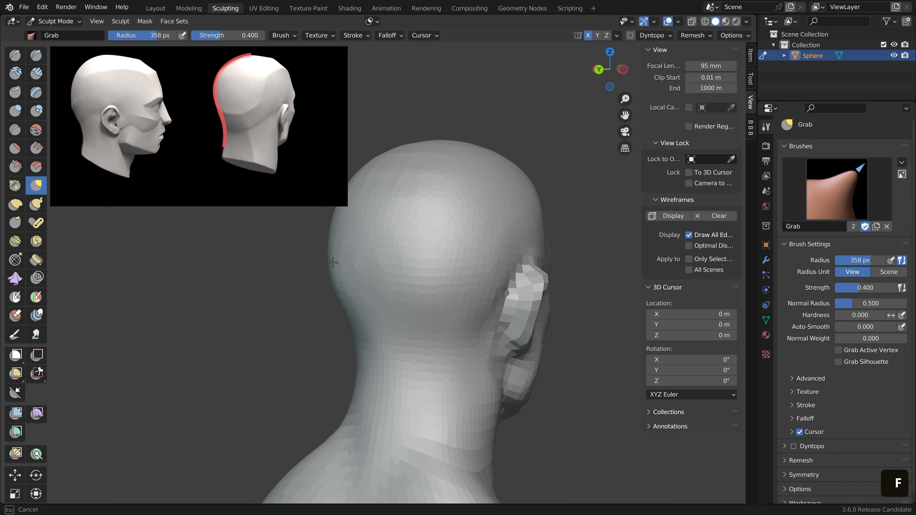
pyautogui.click(333, 262)
pyautogui.keyDown('shift'); pyautogui.moveTo(326, 286); pyautogui.dragTo(333, 294, button='middle'); pyautogui.keyUp('shift')
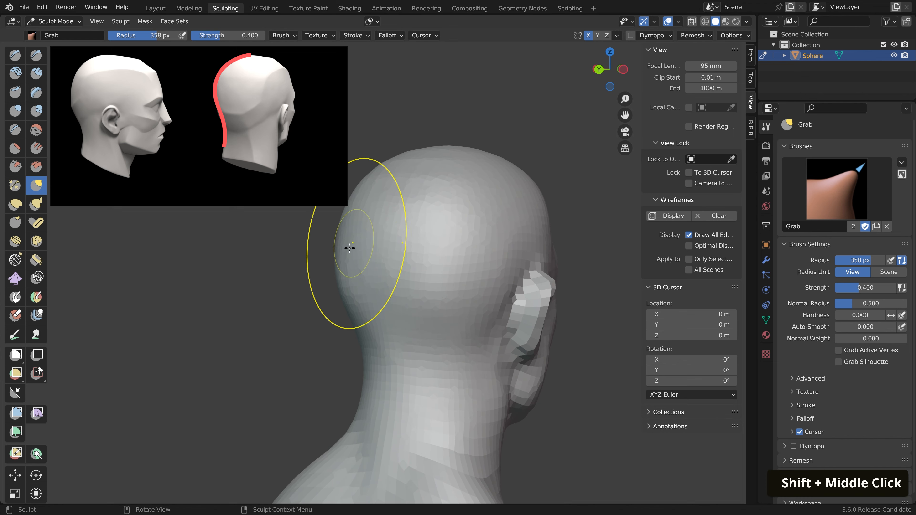
# Set the Grab brush radius to 438 px and shape the crown of the skull in side view following the profile reference
pyautogui.moveTo(352, 249); pyautogui.dragTo(552, 267, button='middle')
pyautogui.keyDown('shift'); pyautogui.moveTo(404, 243); pyautogui.dragTo(443, 284, button='middle'); pyautogui.keyUp('shift')
pyautogui.scroll(-1, 283, 301)
pyautogui.moveTo(285, 302)
pyautogui.mouseDown(button='middle')
pyautogui.moveTo(403, 315)
pyautogui.moveTo(456, 302)
pyautogui.moveTo(509, 312)
pyautogui.mouseUp(button='middle')
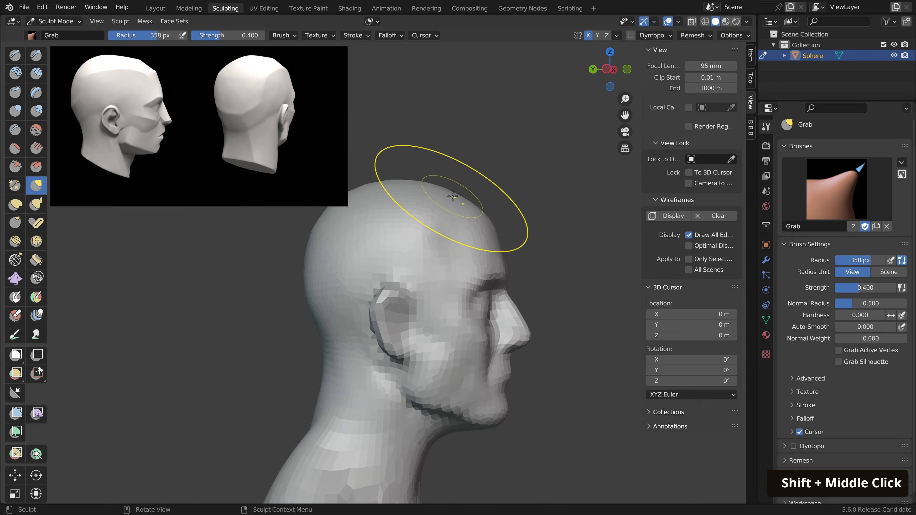
pyautogui.press('f')
pyautogui.scroll(-3, 456, 204)
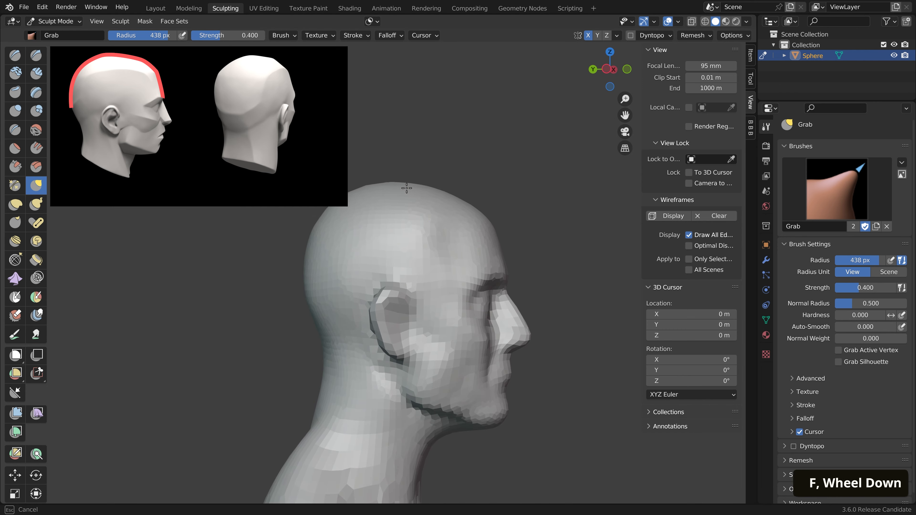
pyautogui.scroll(1, 479, 228)
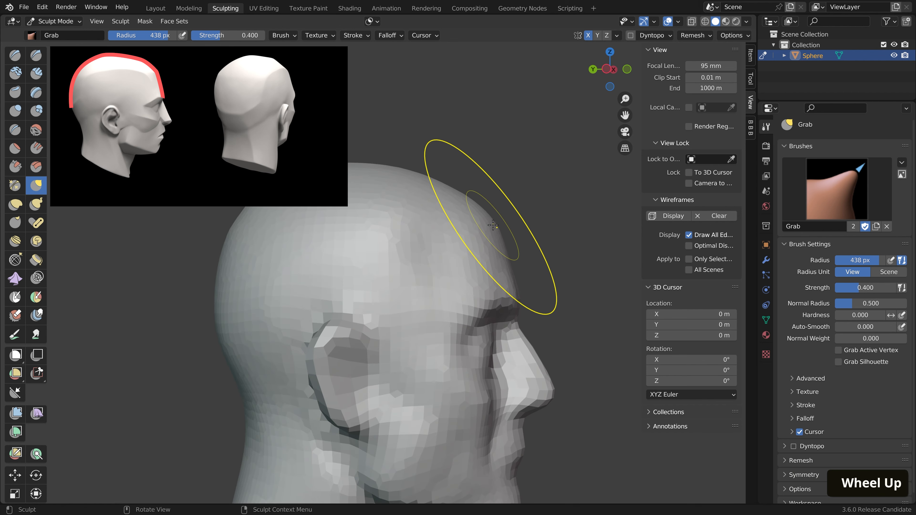
# Refine the forehead profile down to the brow with the Grab brush at 399 px and 248 px
pyautogui.press('f')
pyautogui.click(471, 221)
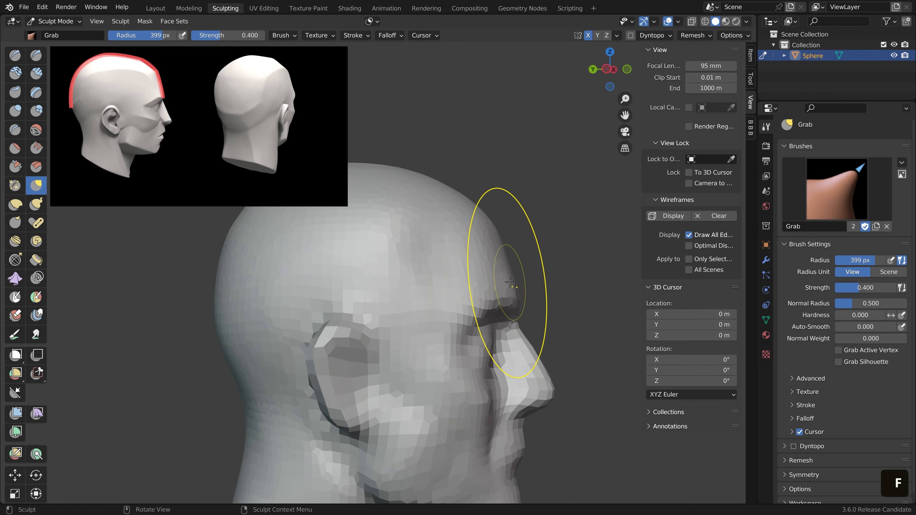
pyautogui.press('f')
pyautogui.click(473, 273)
pyautogui.moveTo(494, 293)
pyautogui.keyDown('shift'); pyautogui.mouseDown(button='middle')
pyautogui.moveTo(480, 266)
pyautogui.moveTo(397, 180)
pyautogui.mouseUp(button='middle'); pyautogui.keyUp('shift')
# Examine the high-angle planar reference heads for the shape of the skull and temples
pyautogui.scroll(-3, 239, 117)
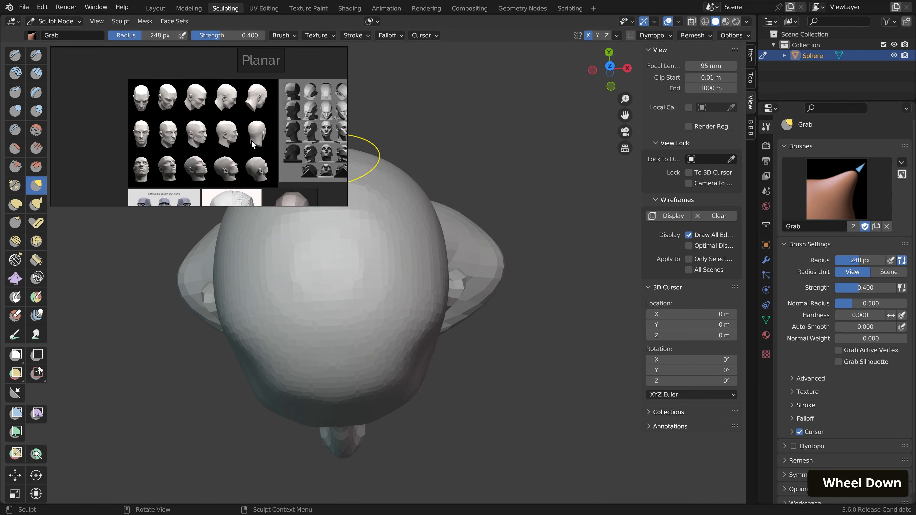
pyautogui.scroll(5, 142, 96)
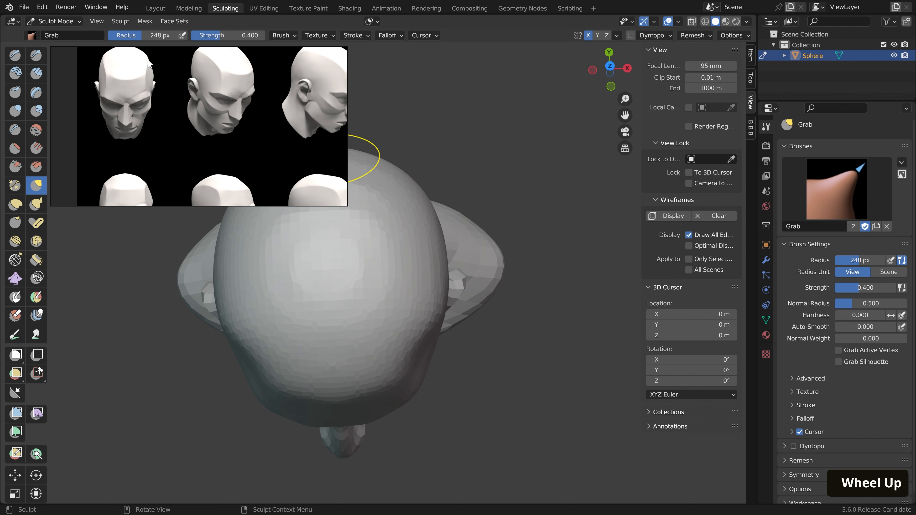
pyautogui.moveTo(148, 62); pyautogui.dragTo(188, 118, button='middle')
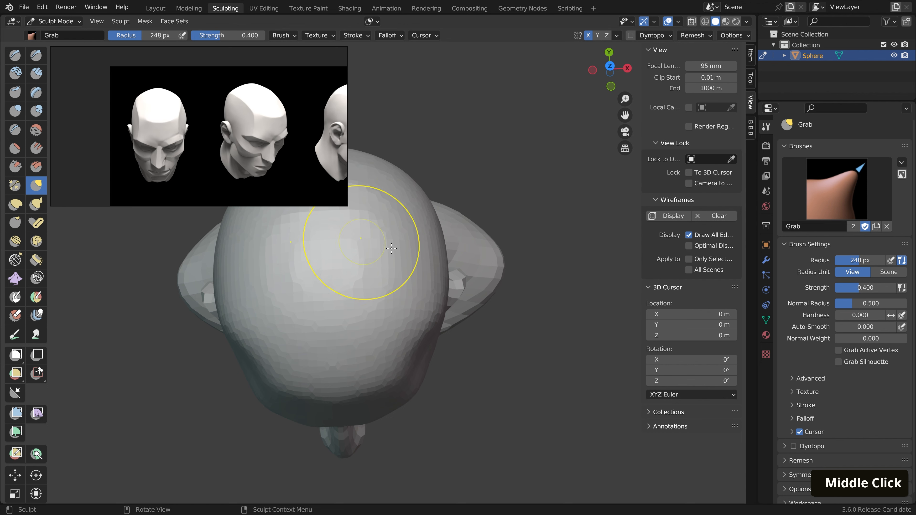
# Mark the temple plane from above with temporary annotation lines and narrow the temples with the Grab brush at 248 px
pyautogui.scroll(-3, 409, 273)
pyautogui.press('d')
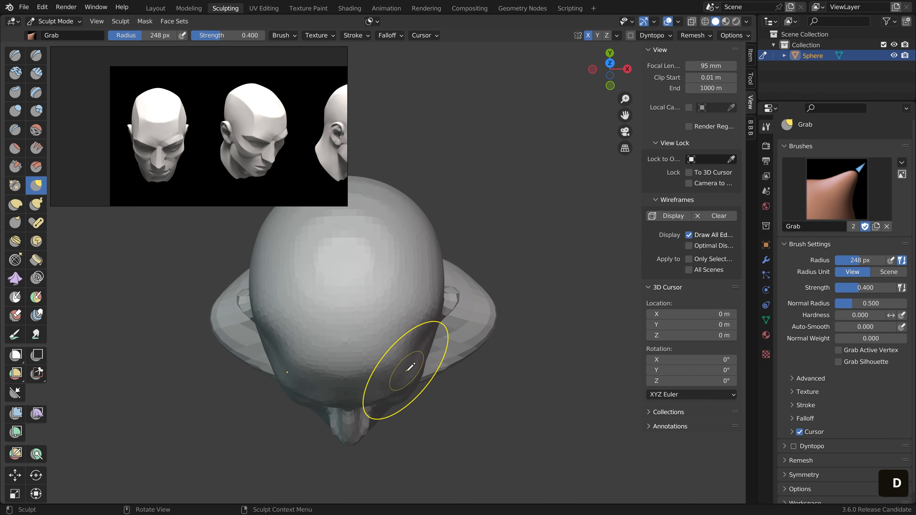
pyautogui.moveTo(407, 371)
pyautogui.mouseDown()
pyautogui.moveTo(413, 329)
pyautogui.moveTo(442, 311)
pyautogui.mouseUp()
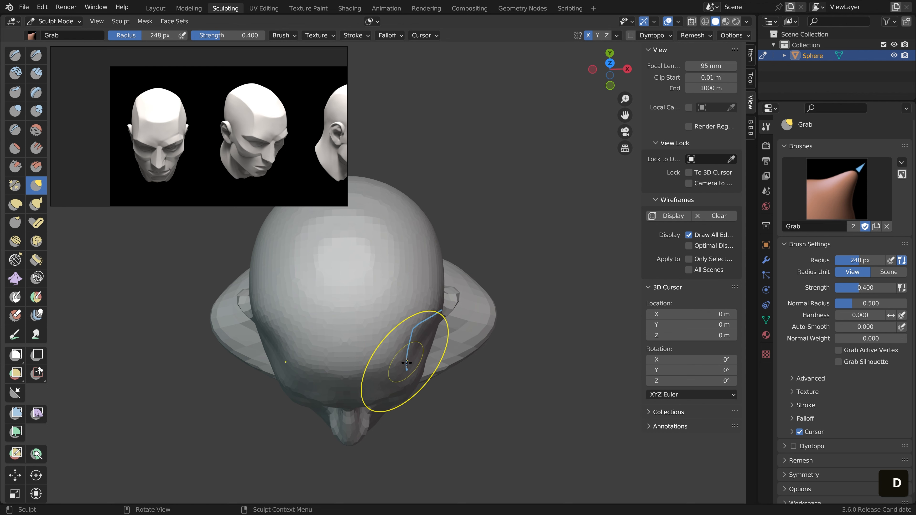
pyautogui.moveTo(407, 363); pyautogui.dragTo(429, 240)
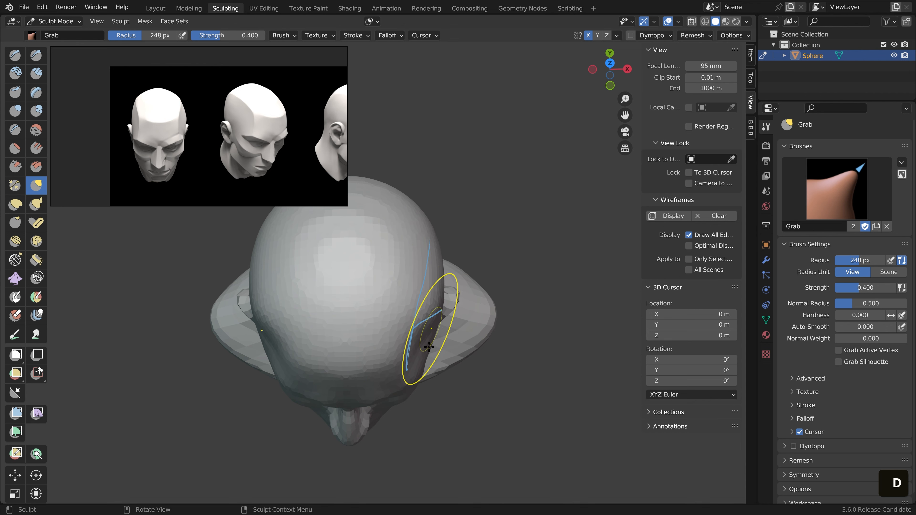
pyautogui.moveTo(434, 367)
pyautogui.mouseDown(button='right')
pyautogui.moveTo(440, 241)
pyautogui.moveTo(436, 266)
pyautogui.mouseUp(button='right')
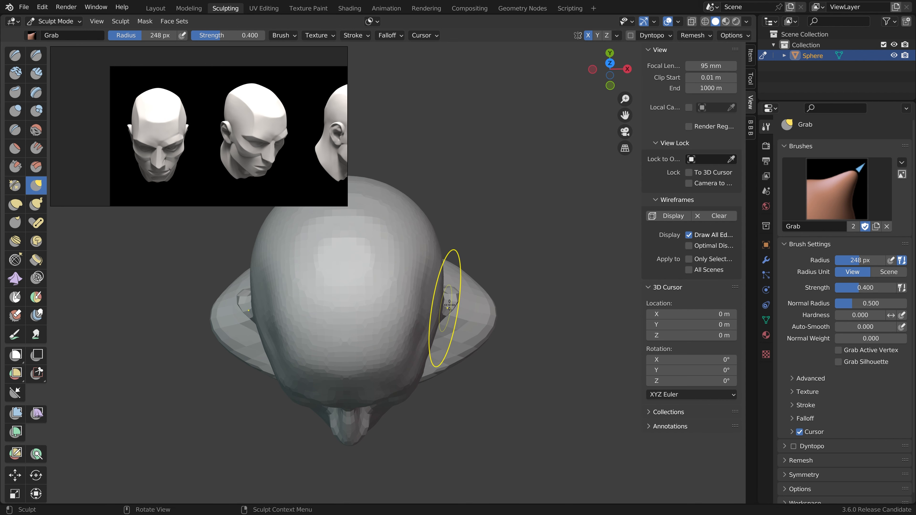
# Compare the temples from above and in front view with the front-facing planar reference heads
pyautogui.press('d')
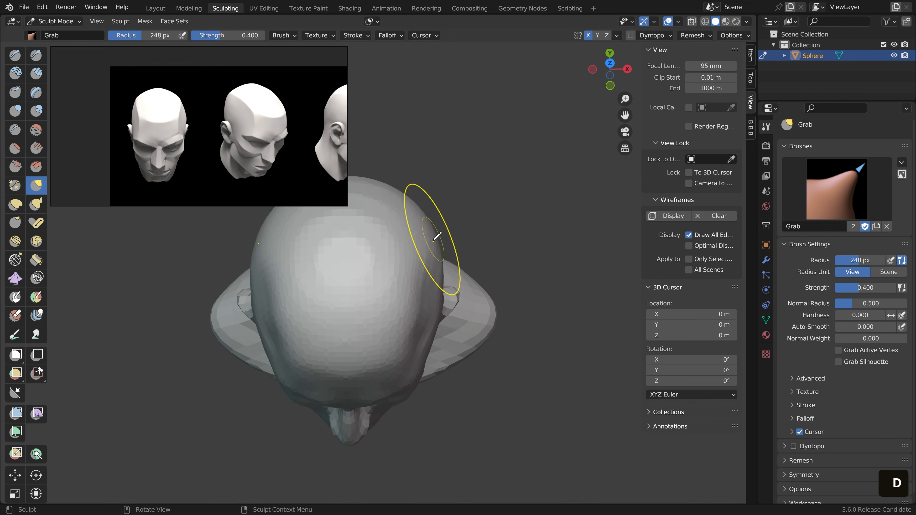
pyautogui.moveTo(448, 233); pyautogui.dragTo(433, 186, button='middle')
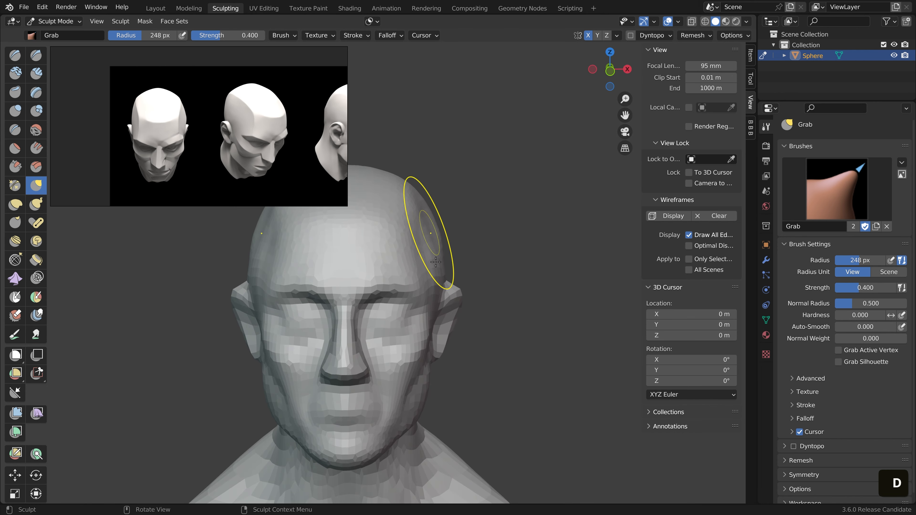
pyautogui.moveTo(218, 135); pyautogui.dragTo(156, 117, button='middle')
pyautogui.scroll(-3, 156, 117)
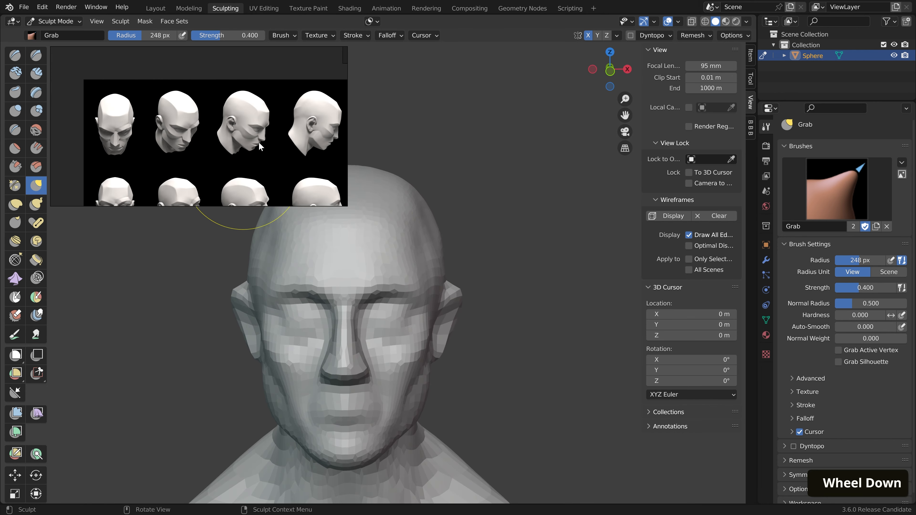
pyautogui.moveTo(337, 181); pyautogui.dragTo(249, 84, button='middle')
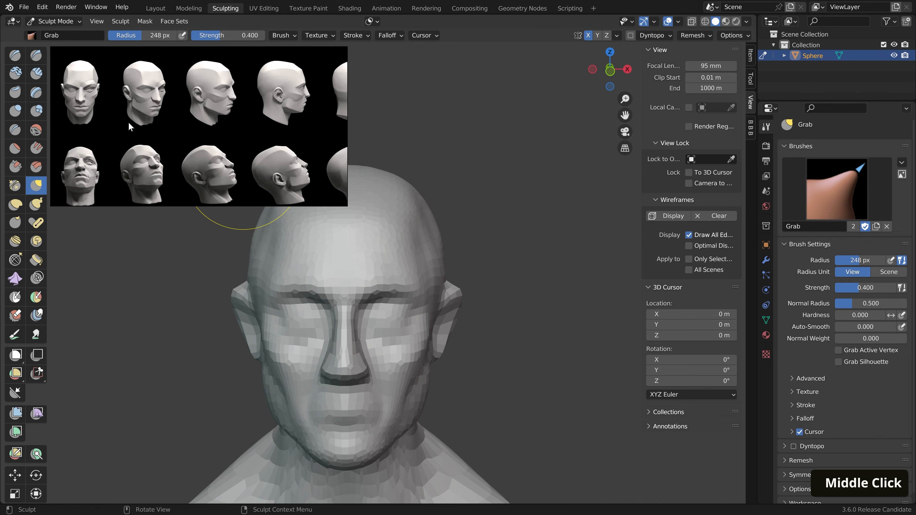
pyautogui.scroll(4, 169, 82)
pyautogui.scroll(2, 170, 82)
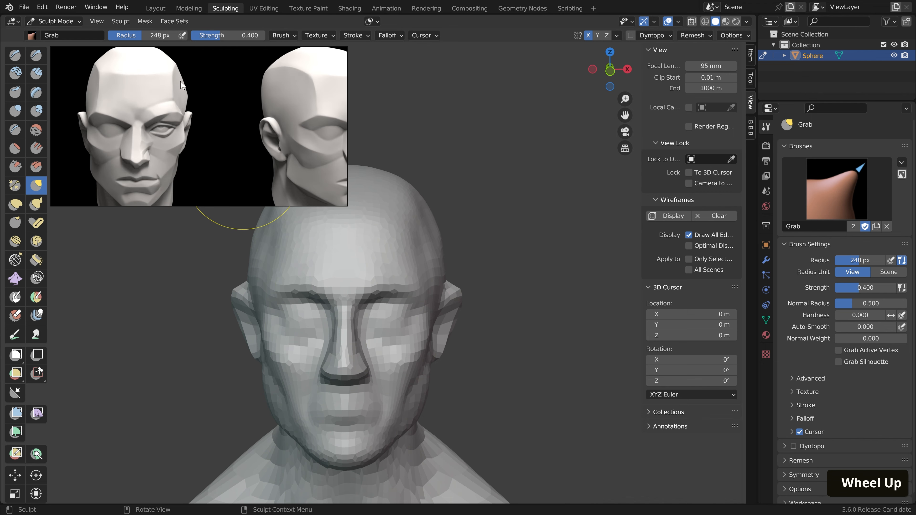
pyautogui.moveTo(429, 273)
pyautogui.mouseDown(button='middle')
pyautogui.moveTo(409, 272)
pyautogui.moveTo(425, 257)
pyautogui.moveTo(310, 267)
pyautogui.moveTo(329, 275)
pyautogui.moveTo(499, 263)
pyautogui.mouseUp(button='middle')
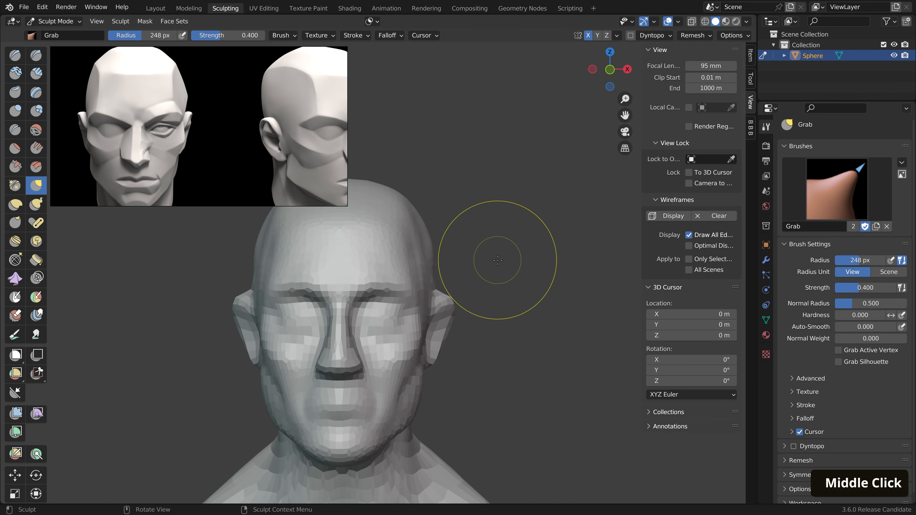
# Set the Grab brush radius to 193 px and refine the contour of the temples in front view
pyautogui.press('f')
pyautogui.moveTo(422, 252); pyautogui.dragTo(424, 251)
pyautogui.moveTo(418, 247); pyautogui.dragTo(423, 240)
pyautogui.keyDown('shift'); pyautogui.moveTo(415, 248); pyautogui.dragTo(460, 220, button='middle'); pyautogui.keyUp('shift')
pyautogui.moveTo(460, 219); pyautogui.dragTo(452, 219, button='middle')
# Round the top of the cranium in front view with the Grab brush at 254 px, following the human skull reference
pyautogui.scroll(-8, 245, 147)
pyautogui.moveTo(245, 148); pyautogui.dragTo(222, 139, button='middle')
pyautogui.scroll(10, 221, 139)
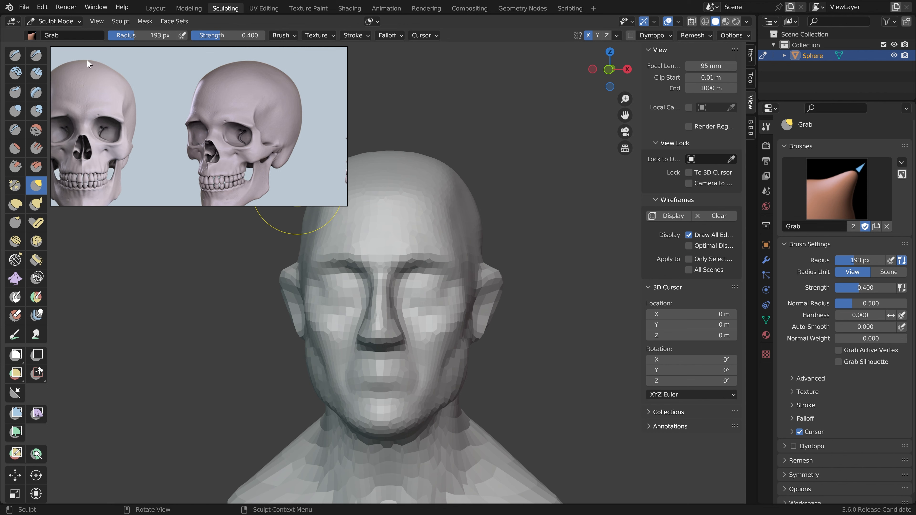
pyautogui.keyDown('shift'); pyautogui.moveTo(442, 278); pyautogui.dragTo(464, 201, button='middle'); pyautogui.keyUp('shift')
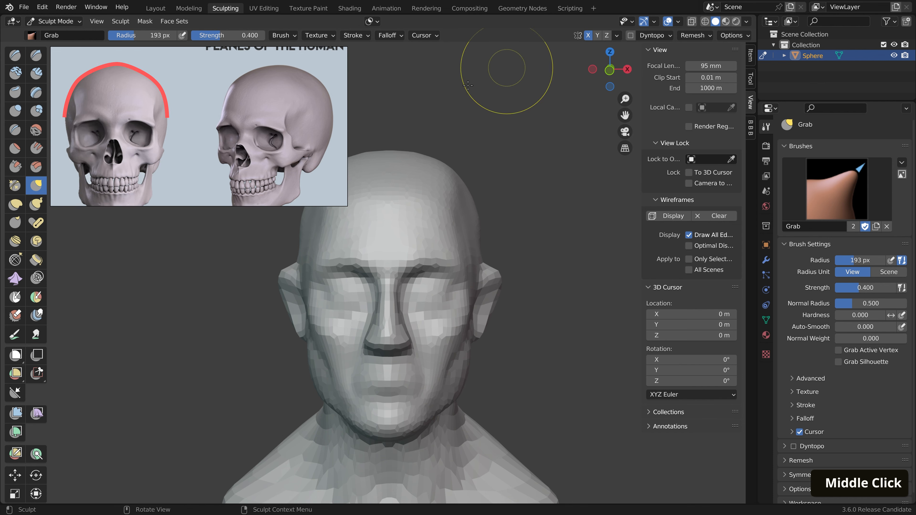
pyautogui.press('f')
pyautogui.click(429, 160)
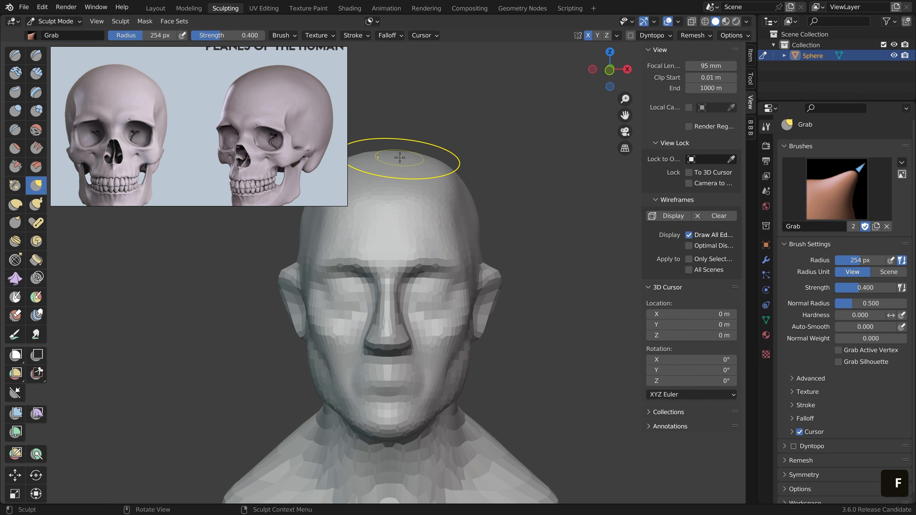
pyautogui.scroll(-3, 445, 173)
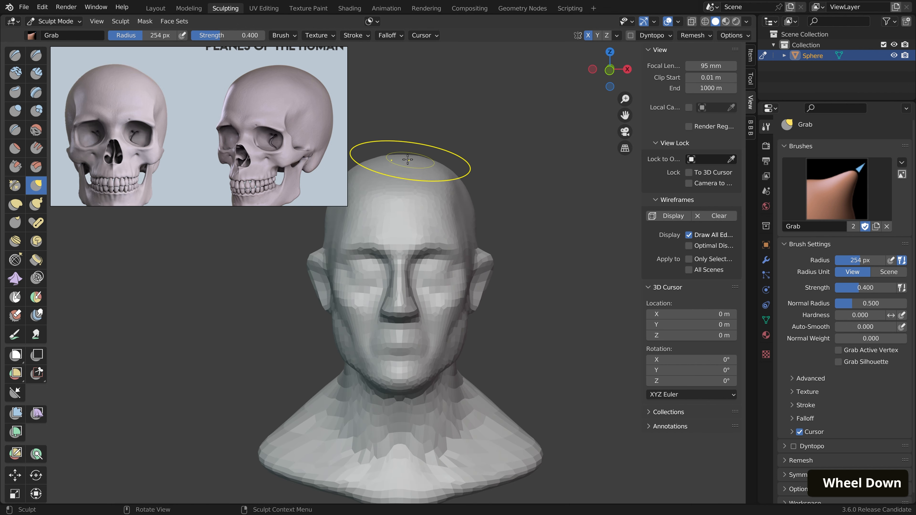
pyautogui.scroll(4, 403, 157)
# Adjust the upper sides of the skull with the Grab brush at 288 px and 364 px, and undo the last stroke
pyautogui.moveTo(399, 154)
pyautogui.mouseDown(button='middle')
pyautogui.moveTo(388, 158)
pyautogui.moveTo(428, 180)
pyautogui.moveTo(467, 174)
pyautogui.mouseUp(button='middle')
pyautogui.scroll(-1, 427, 180)
pyautogui.press('f')
pyautogui.click(439, 166)
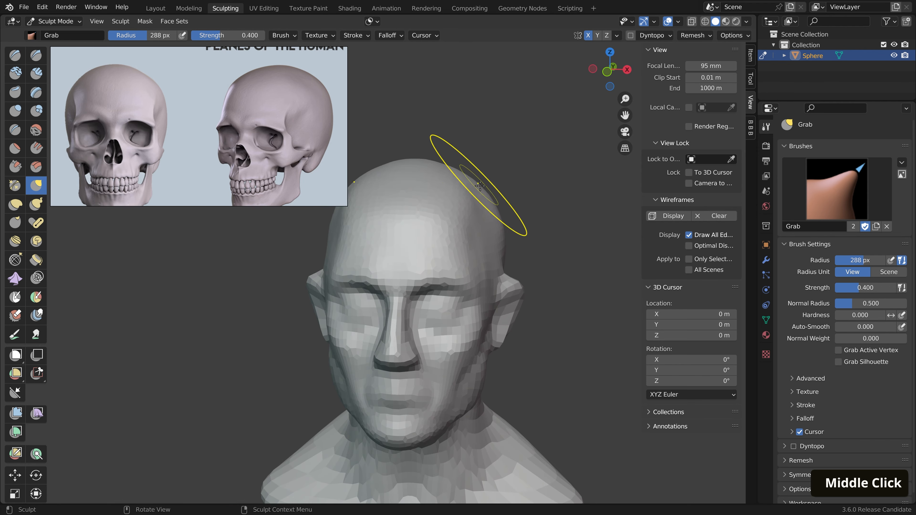
pyautogui.press('f')
pyautogui.click(427, 228)
pyautogui.hotkey('ctrl', 'z')
# Shape the back and top of the skull in side view with the Grab brush at 364 px, following the planar skull profile
pyautogui.scroll(-5, 252, 138)
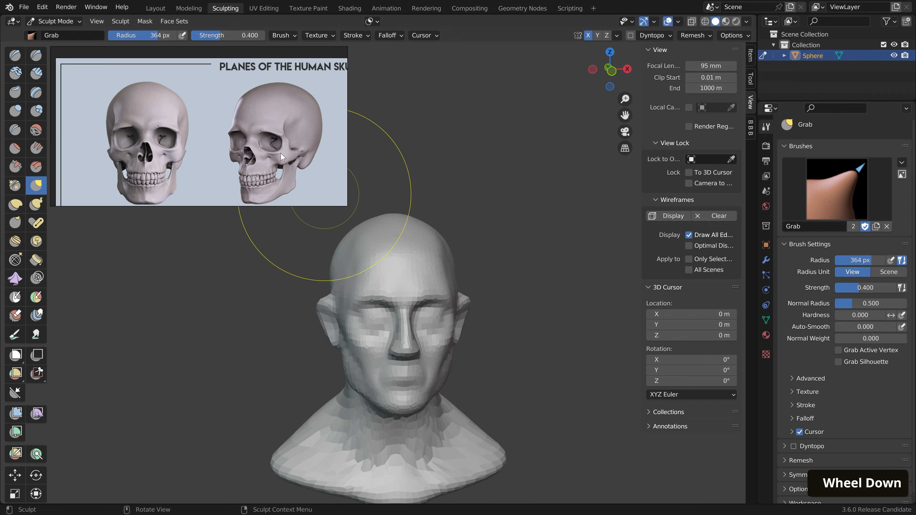
pyautogui.scroll(4, 236, 124)
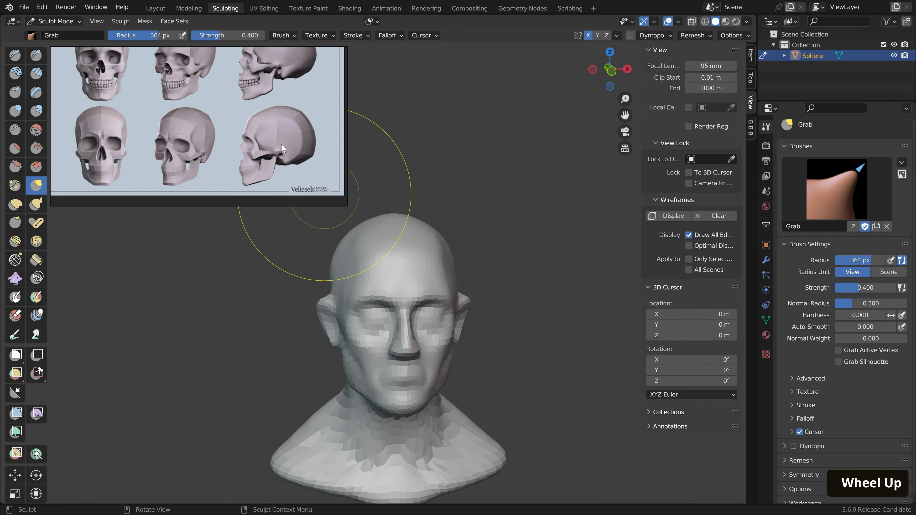
pyautogui.moveTo(237, 124); pyautogui.dragTo(159, 149, button='middle')
pyautogui.moveTo(433, 256); pyautogui.dragTo(302, 379, button='middle')
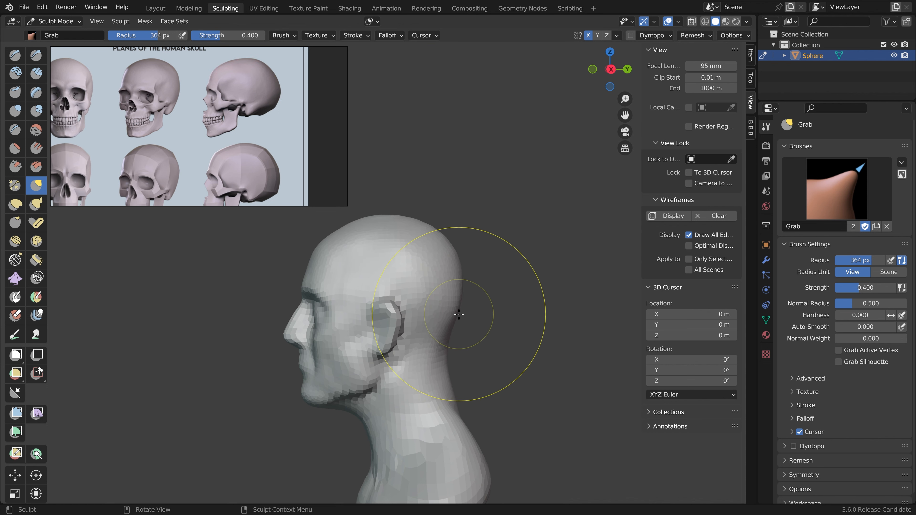
pyautogui.scroll(2, 464, 304)
pyautogui.moveTo(464, 304)
pyautogui.mouseDown(button='middle')
pyautogui.moveTo(419, 317)
pyautogui.moveTo(448, 307)
pyautogui.mouseUp(button='middle')
pyautogui.hotkey('ctrl', 'z')
pyautogui.scroll(-3, 447, 307)
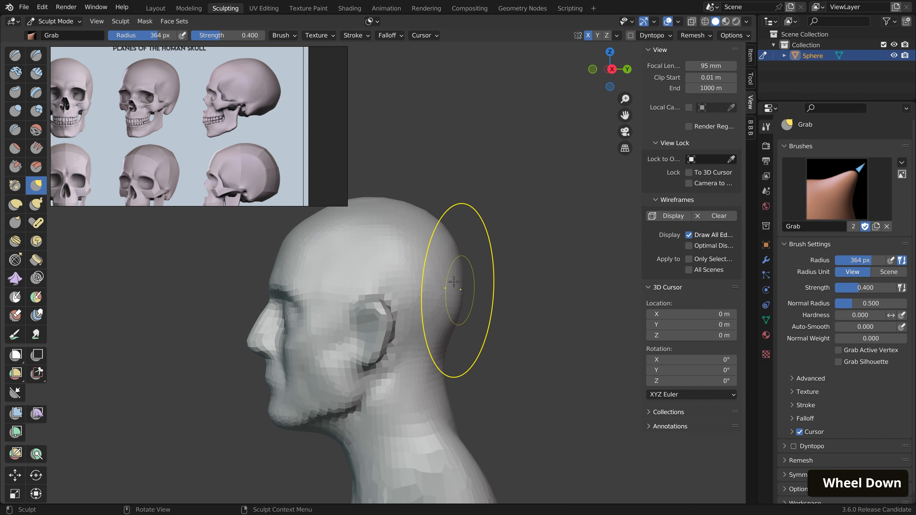
pyautogui.keyDown('shift'); pyautogui.scroll(-2, 405, 257); pyautogui.keyUp('shift')
pyautogui.keyDown('shift'); pyautogui.scroll(-1, 405, 257); pyautogui.keyUp('shift')
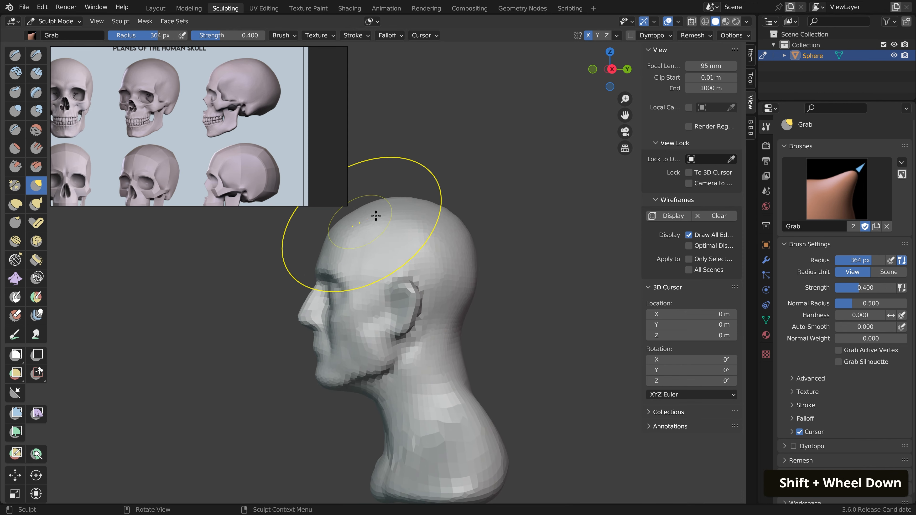
pyautogui.keyDown('shift'); pyautogui.moveTo(441, 333); pyautogui.dragTo(446, 301, button='middle'); pyautogui.keyUp('shift')
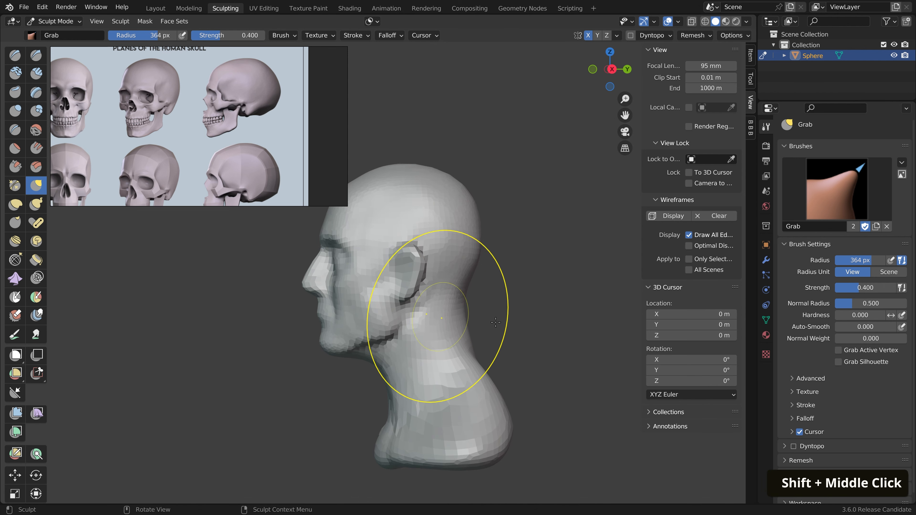
# Refine the overall head and neck profile with the Grab brush at 500 px and 314 px
pyautogui.scroll(-1, 363, 204)
pyautogui.press('f')
pyautogui.press('Return')
pyautogui.moveTo(405, 257)
pyautogui.mouseDown(button='middle')
pyautogui.moveTo(439, 205)
pyautogui.moveTo(521, 205)
pyautogui.moveTo(421, 201)
pyautogui.moveTo(391, 284)
pyautogui.mouseUp(button='middle')
pyautogui.press('f')
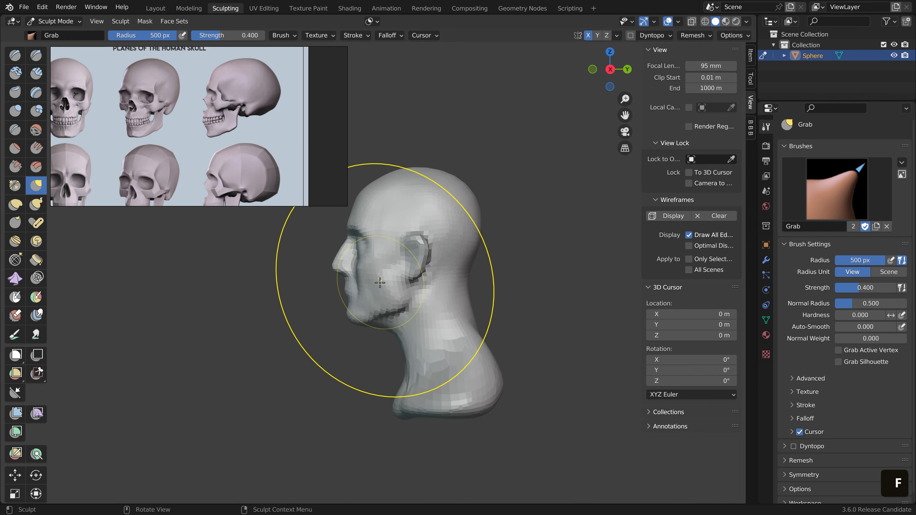
pyautogui.press('f')
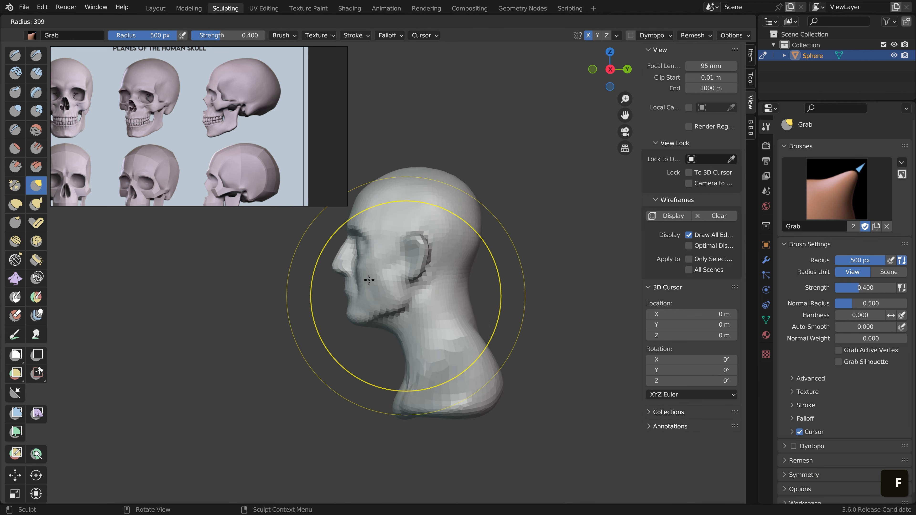
pyautogui.click(362, 295)
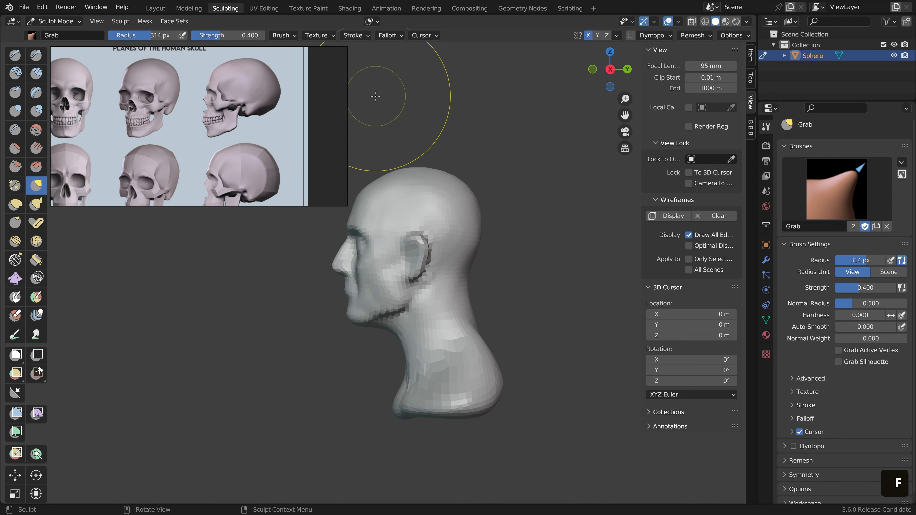
# Switch to the Crease brush at 82 px and work the temple line beside the outer brow, undoing unwanted strokes
pyautogui.moveTo(376, 96); pyautogui.dragTo(358, 235, button='middle')
pyautogui.scroll(3, 480, 347)
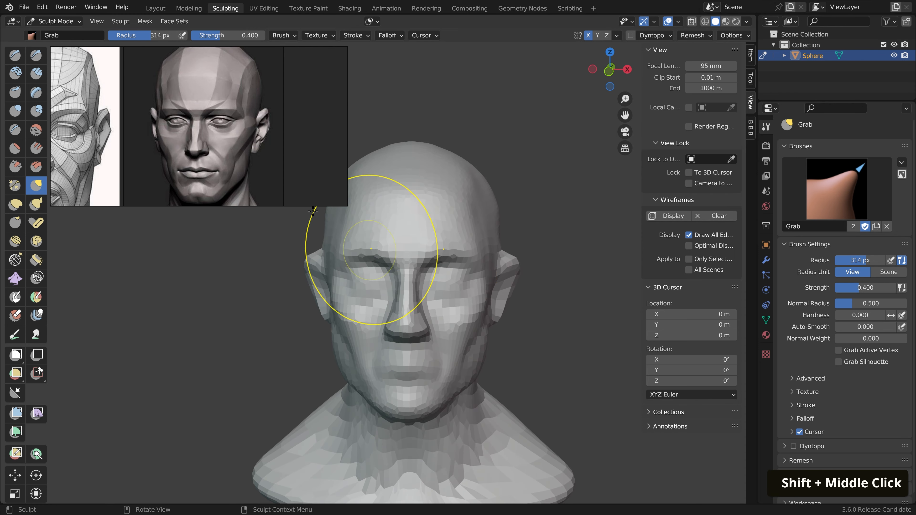
pyautogui.click(15, 129)
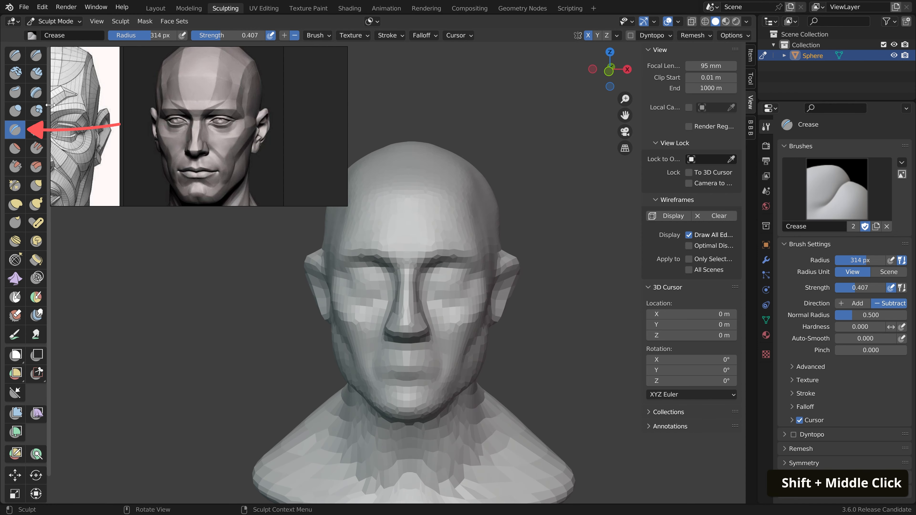
pyautogui.press('f')
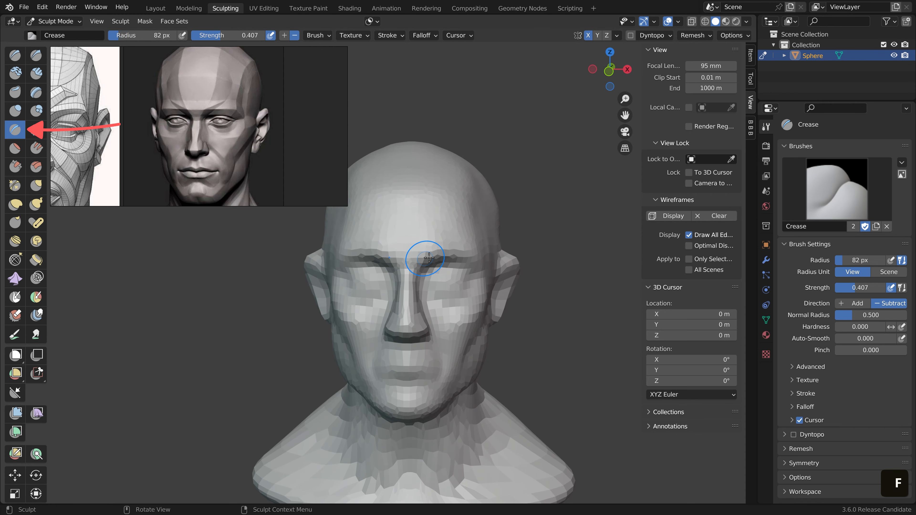
pyautogui.click(420, 261)
pyautogui.moveTo(475, 258); pyautogui.dragTo(428, 233, button='middle')
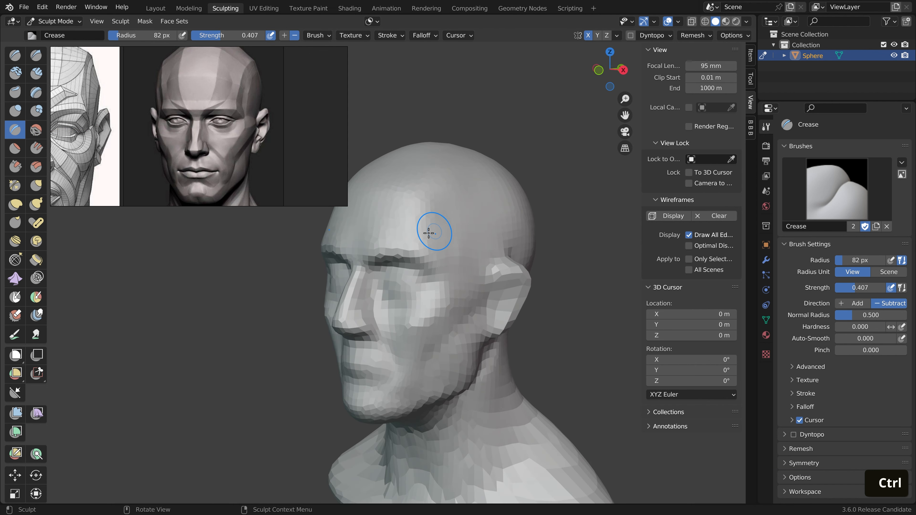
pyautogui.hotkey('ctrl', 'z')
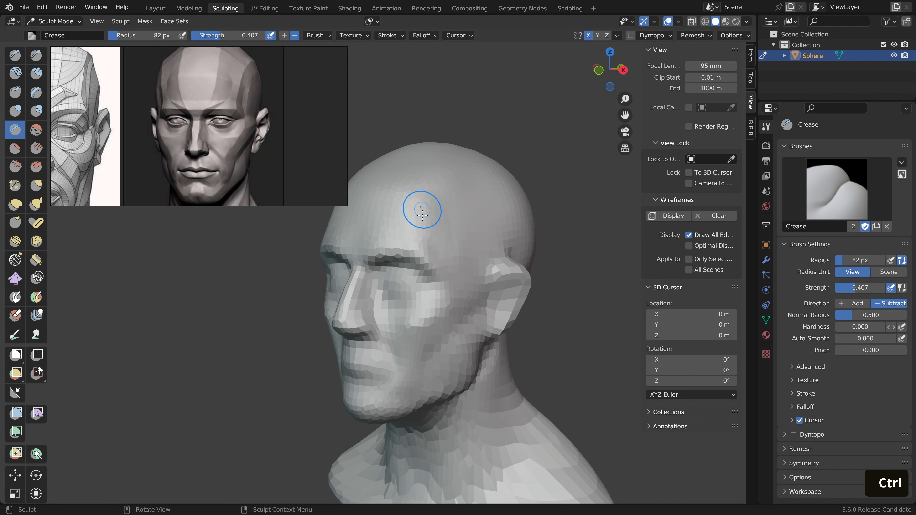
pyautogui.hotkey('ctrl', 'z')
# Define the temple and forehead planes with the Crease brush at 133 px, 105 px and 23 px, and undo the last stroke
pyautogui.press('f')
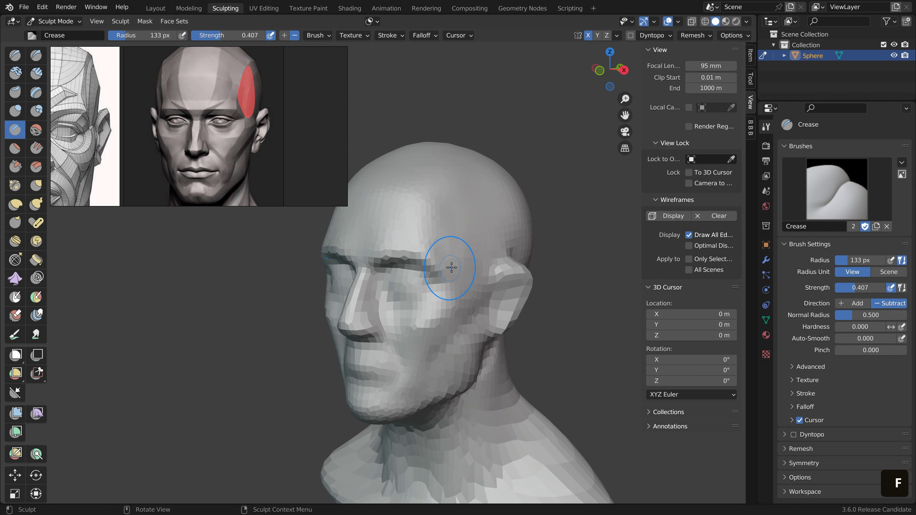
pyautogui.click(498, 266)
pyautogui.moveTo(498, 266)
pyautogui.mouseDown(button='middle')
pyautogui.moveTo(503, 272)
pyautogui.moveTo(473, 224)
pyautogui.moveTo(501, 194)
pyautogui.mouseUp(button='middle')
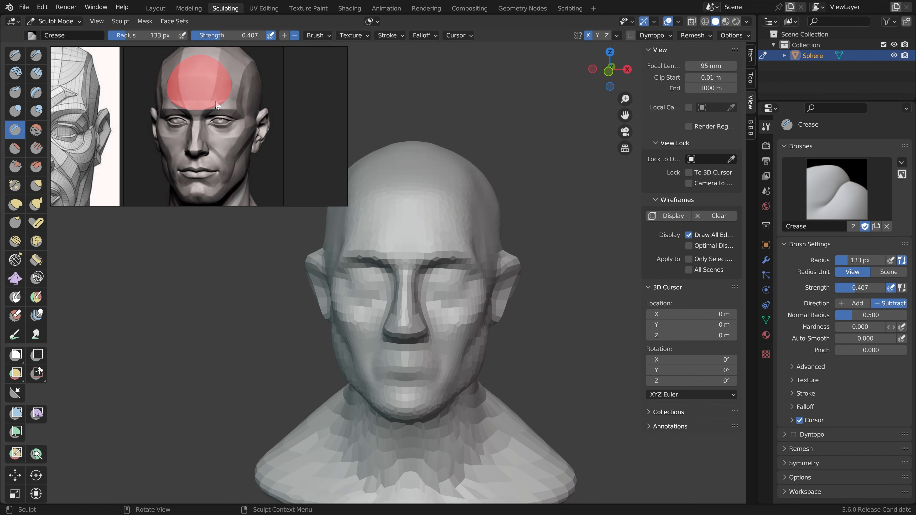
pyautogui.press('f')
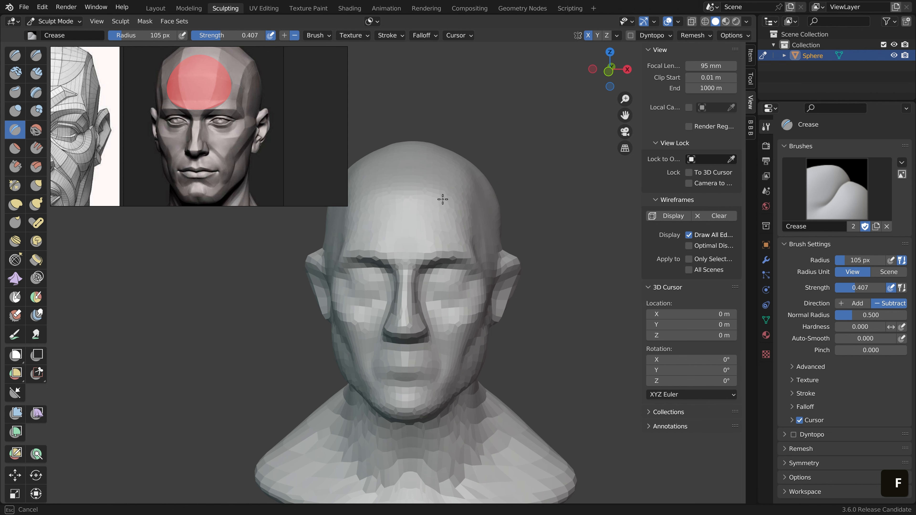
pyautogui.press('f')
pyautogui.click(411, 252)
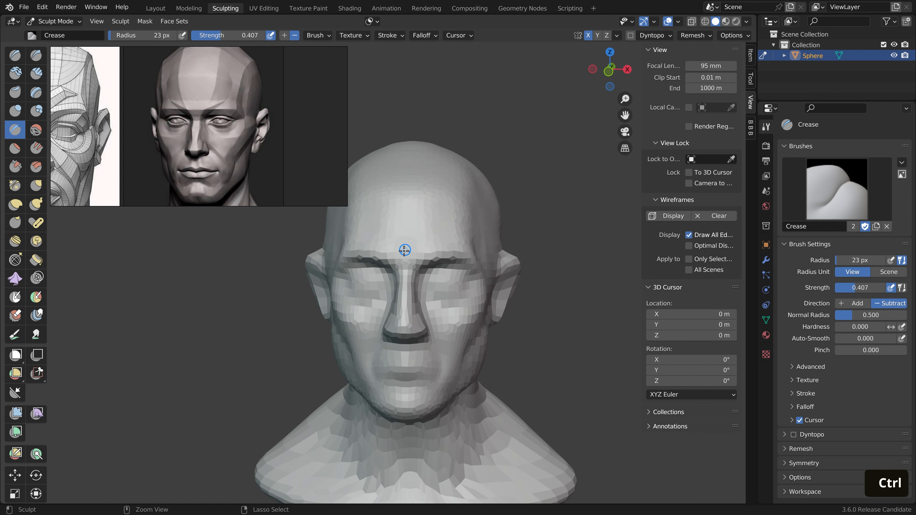
pyautogui.hotkey('ctrl', 'z')
# Set the Crease brush radius to 40 px and its falloff curve to Sharper
pyautogui.press('f')
pyautogui.click(404, 253)
pyautogui.click(426, 35)
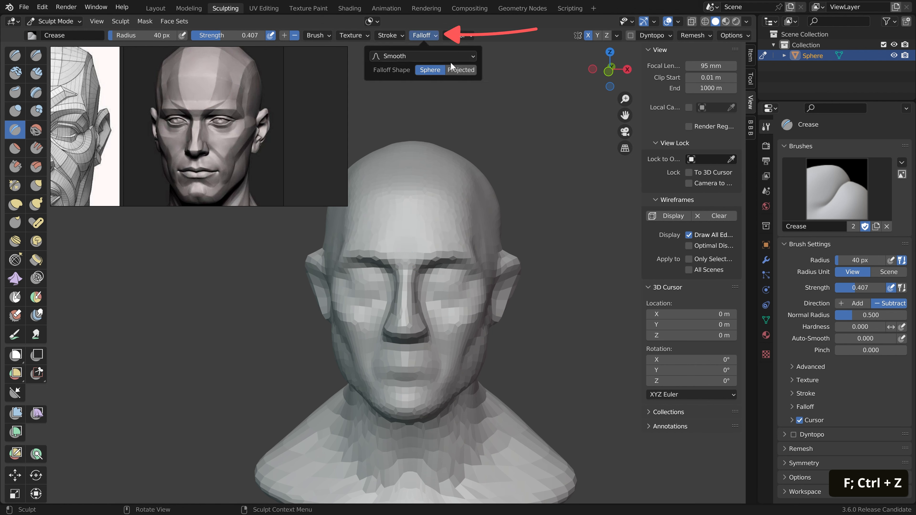
pyautogui.click(447, 57)
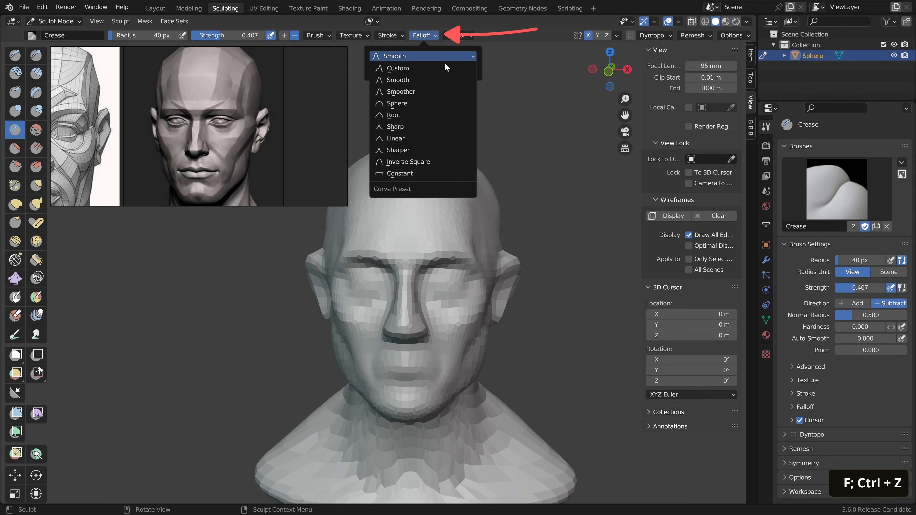
pyautogui.click(429, 152)
# Crease the edges of the forehead planes at 40 px, undo the last stroke, and set the brush radius to 87 px
pyautogui.moveTo(435, 213); pyautogui.dragTo(423, 250)
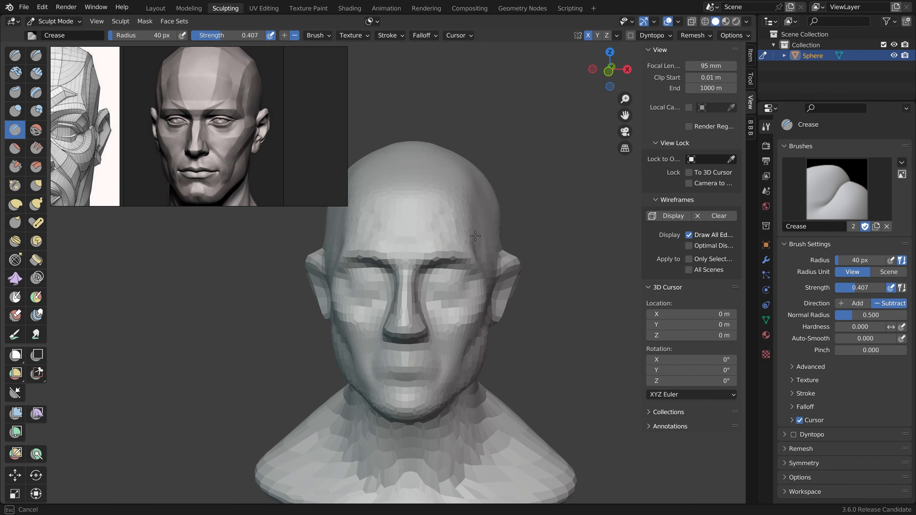
pyautogui.moveTo(475, 236); pyautogui.dragTo(423, 233)
pyautogui.hotkey('ctrl', 'z')
pyautogui.press('f')
pyautogui.click(446, 239)
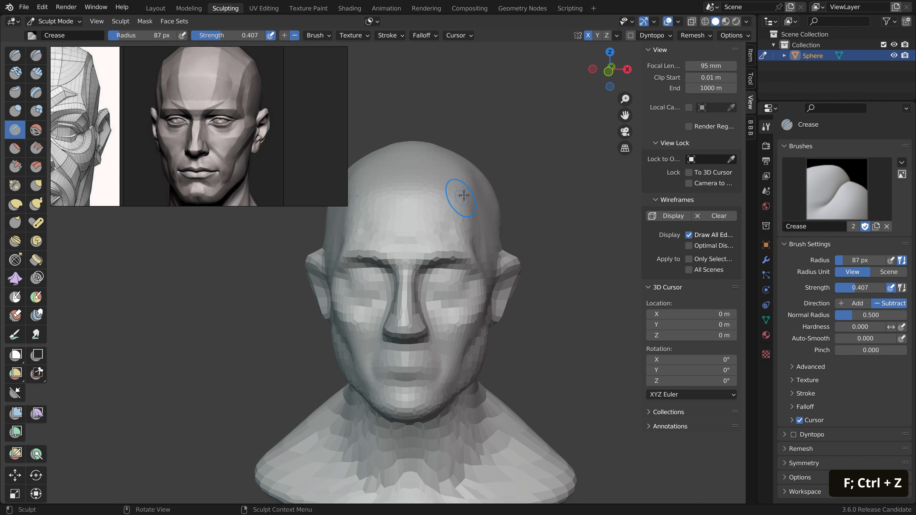
# Raise the fold between brow and upper eyelid with the inverted Crease brush at 24 px and 54 px, following the planar eye reference
pyautogui.moveTo(463, 195)
pyautogui.mouseDown(button='middle')
pyautogui.moveTo(461, 231)
pyautogui.moveTo(435, 242)
pyautogui.moveTo(500, 222)
pyautogui.moveTo(458, 224)
pyautogui.moveTo(411, 179)
pyautogui.moveTo(474, 184)
pyautogui.moveTo(450, 196)
pyautogui.mouseUp(button='middle')
pyautogui.press('f')
pyautogui.click(448, 240)
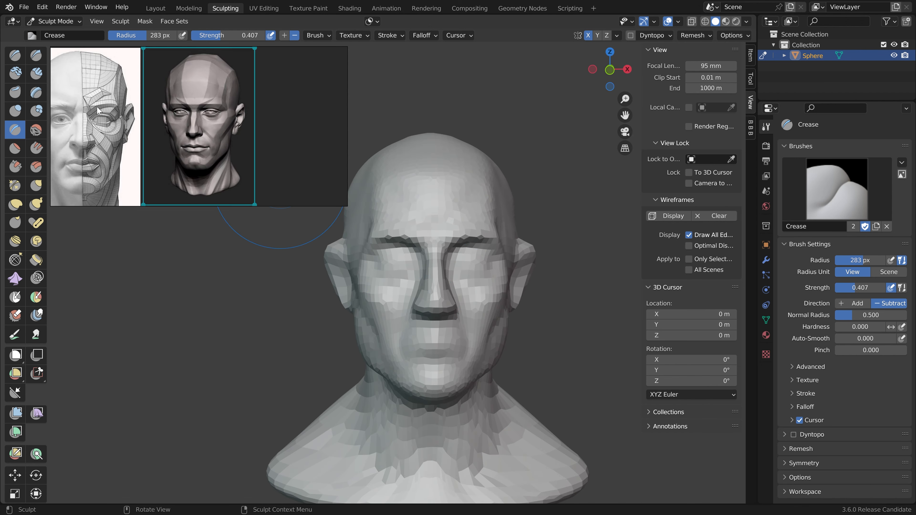
pyautogui.scroll(5, 98, 110)
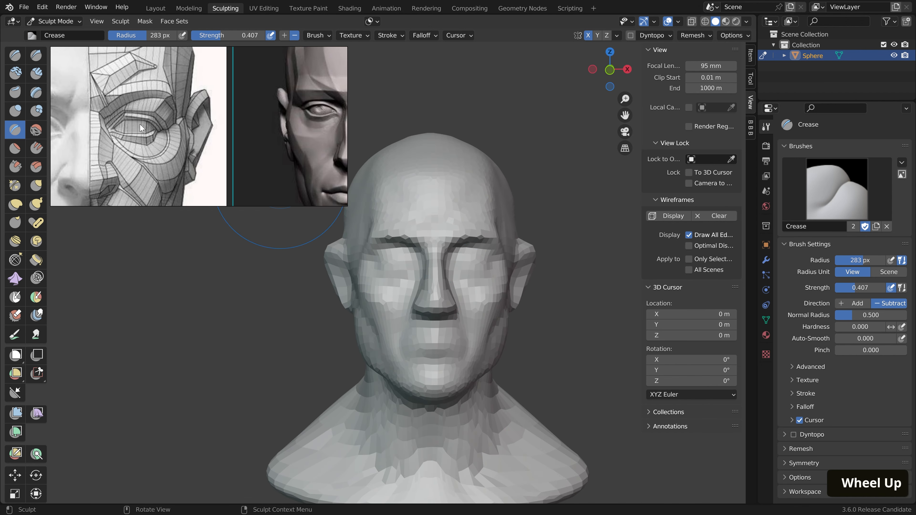
pyautogui.moveTo(96, 119); pyautogui.dragTo(136, 128, button='middle')
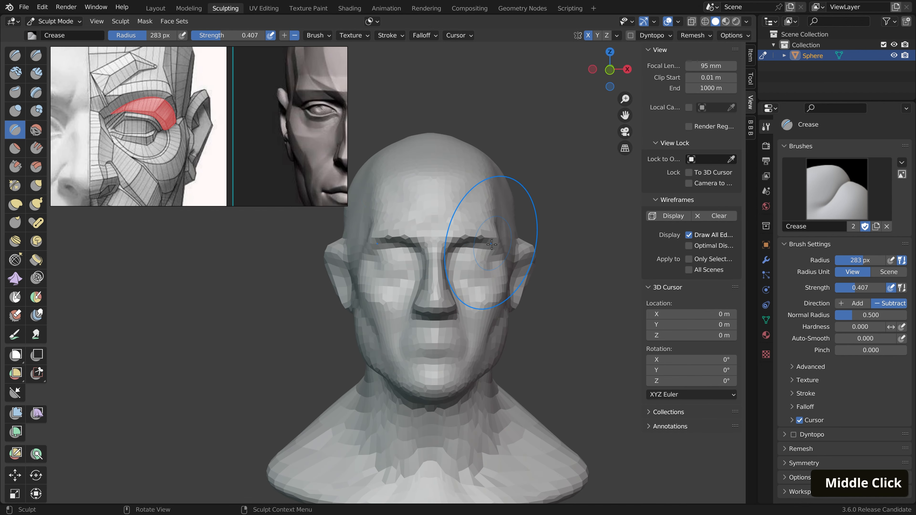
pyautogui.moveTo(492, 245)
pyautogui.mouseDown(button='middle')
pyautogui.moveTo(475, 269)
pyautogui.moveTo(470, 247)
pyautogui.mouseUp(button='middle')
pyautogui.press('f')
pyautogui.click(458, 242)
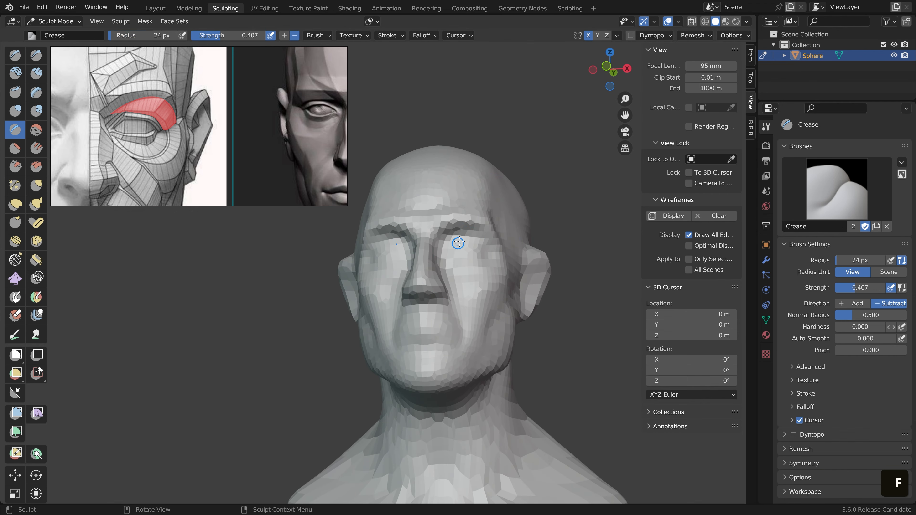
pyautogui.keyDown('ctrl'); pyautogui.moveTo(451, 234); pyautogui.dragTo(491, 237); pyautogui.keyUp('ctrl')
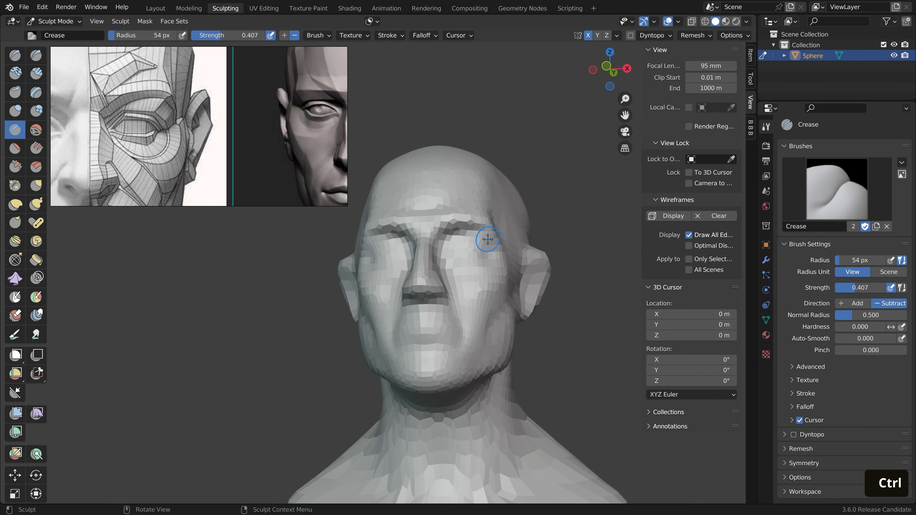
# Define the eyeball and eyelid planes inside the eye socket with Crease strokes at 54 px
pyautogui.moveTo(488, 240)
pyautogui.mouseDown(button='middle')
pyautogui.moveTo(438, 247)
pyautogui.moveTo(518, 218)
pyautogui.mouseUp(button='middle')
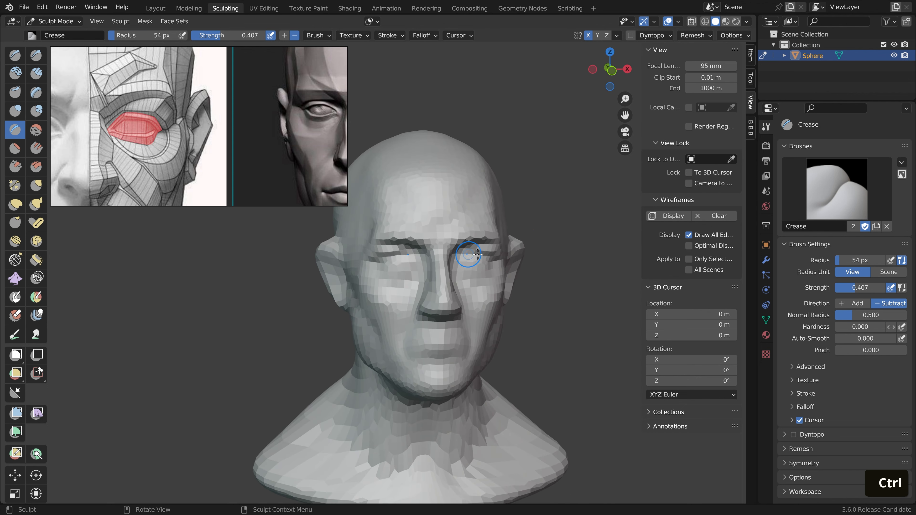
pyautogui.moveTo(478, 254); pyautogui.dragTo(487, 256)
pyautogui.moveTo(469, 265); pyautogui.dragTo(461, 267, button='middle')
pyautogui.moveTo(459, 268); pyautogui.dragTo(489, 267)
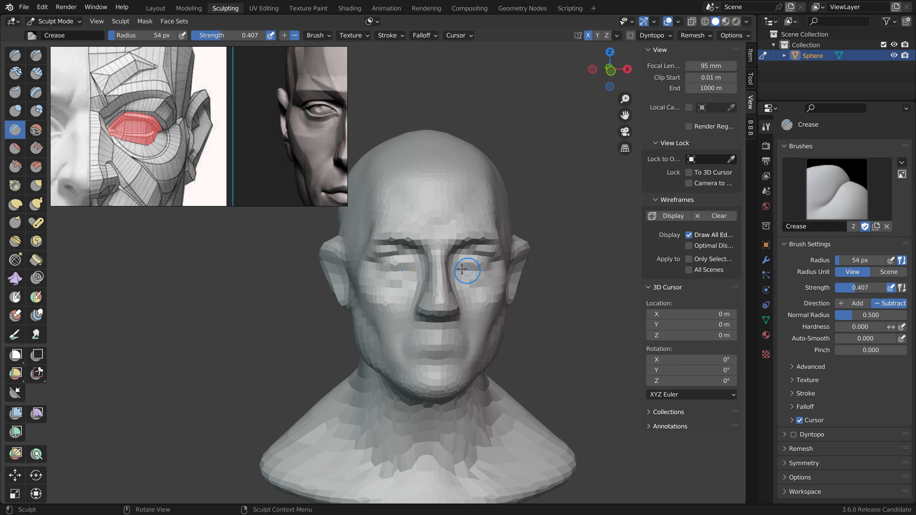
# Set the Crease brush radius to 41 px for finer work around the eyes
pyautogui.moveTo(462, 269)
pyautogui.mouseDown(button='middle')
pyautogui.moveTo(432, 274)
pyautogui.moveTo(485, 257)
pyautogui.moveTo(498, 230)
pyautogui.mouseUp(button='middle')
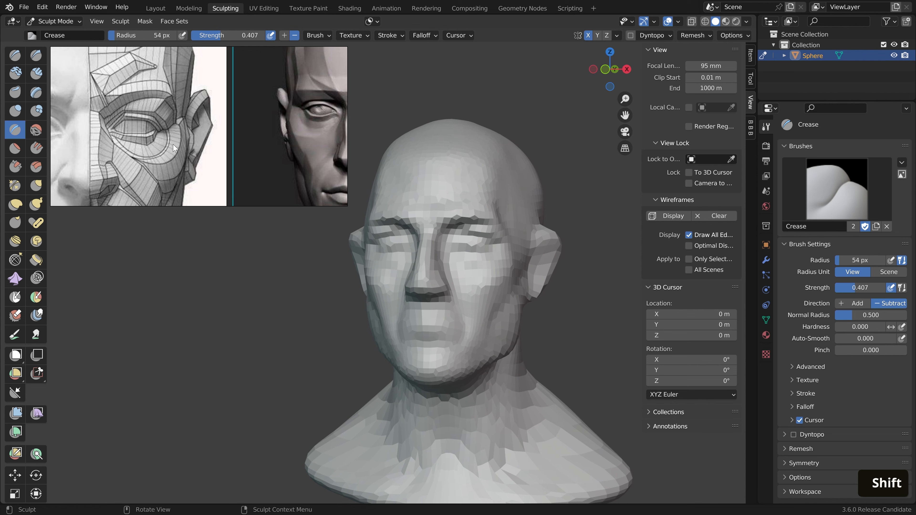
pyautogui.moveTo(461, 262)
pyautogui.keyDown('shift'); pyautogui.mouseDown(button='middle')
pyautogui.moveTo(492, 264)
pyautogui.moveTo(420, 256)
pyautogui.moveTo(565, 254)
pyautogui.mouseUp(button='middle'); pyautogui.keyUp('shift')
pyautogui.press('f')
pyautogui.click(450, 221)
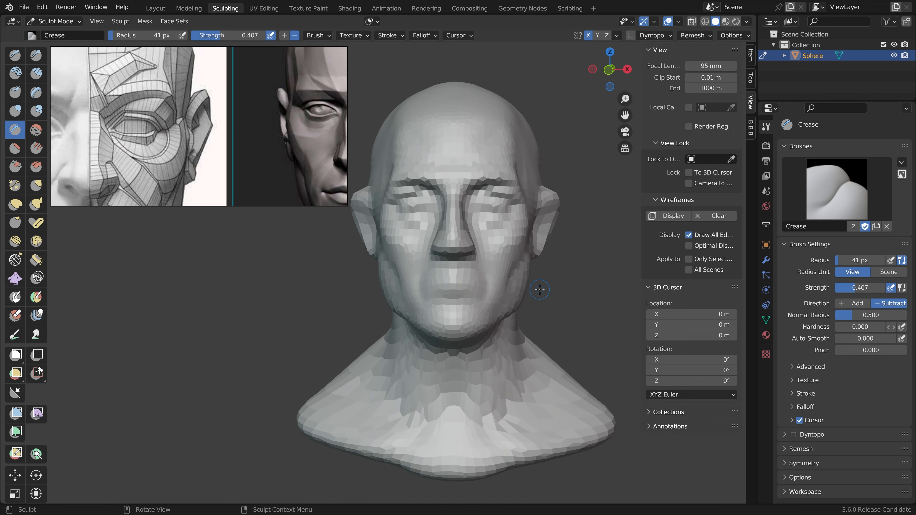
# Set the Crease brush radius to 97 px for the cheekbone planes, using the shaded planar head as reference
pyautogui.moveTo(193, 159); pyautogui.dragTo(83, 146, button='middle')
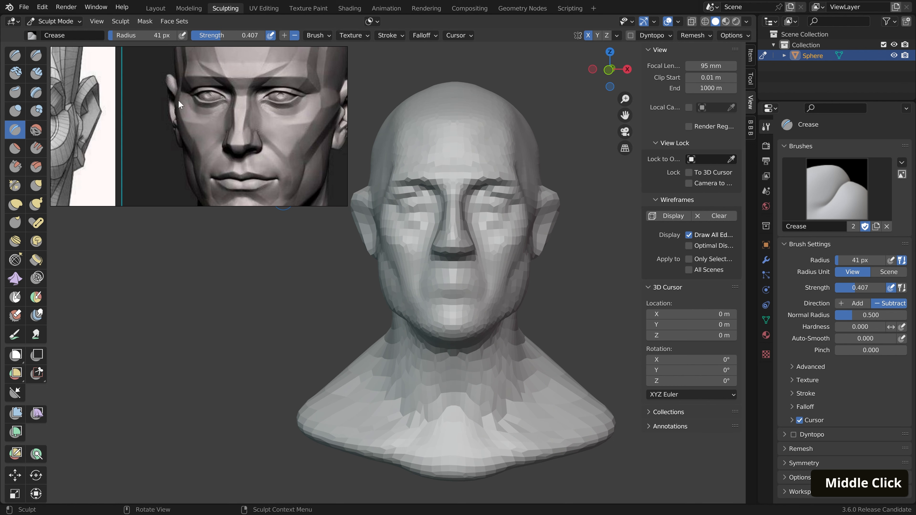
pyautogui.moveTo(451, 224); pyautogui.dragTo(392, 221, button='middle')
pyautogui.scroll(4, 392, 222)
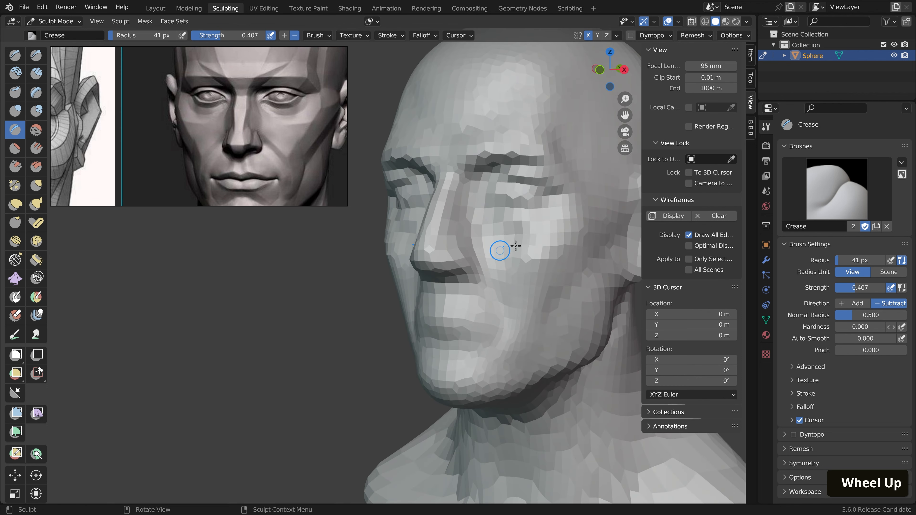
pyautogui.press('f')
pyautogui.press('ctrl')
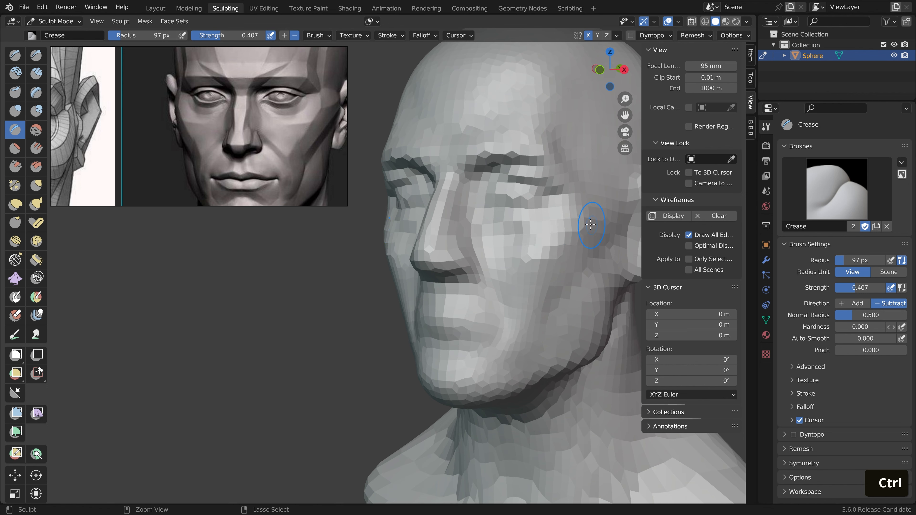
# Carve the nasolabial fold from beside the nose past the mouth corner with the Crease brush at a 77 px radius
pyautogui.press('ctrl')
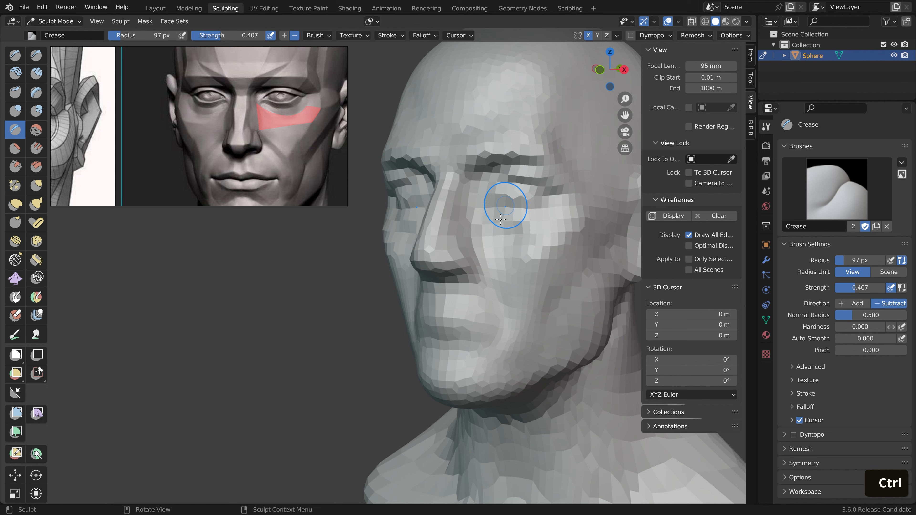
pyautogui.press('shift')
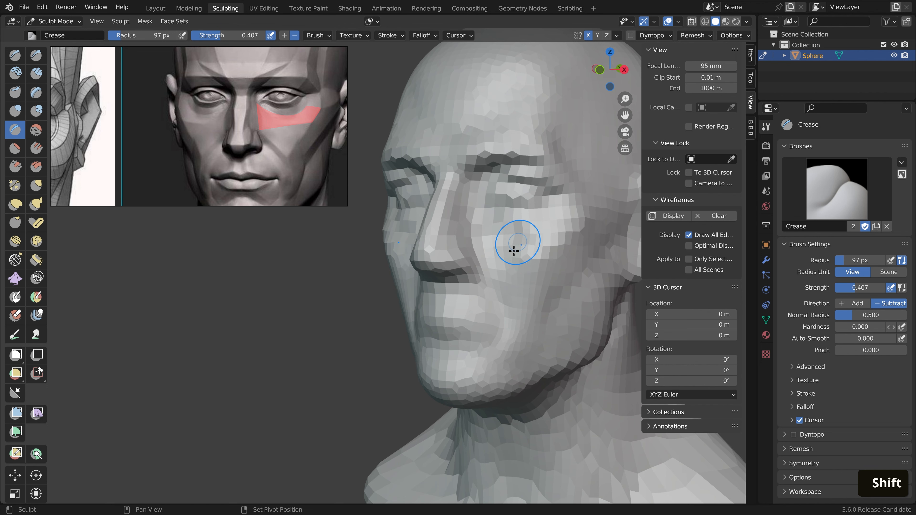
pyautogui.keyDown('shift'); pyautogui.moveTo(514, 250); pyautogui.dragTo(457, 218, button='middle'); pyautogui.keyUp('shift')
pyautogui.press('f')
pyautogui.click(468, 233)
pyautogui.moveTo(464, 221); pyautogui.dragTo(511, 285)
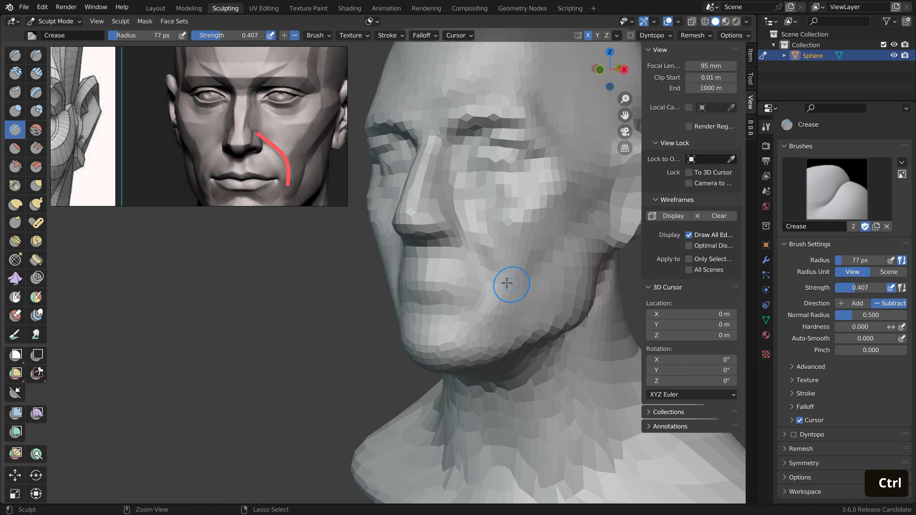
pyautogui.hotkey('ctrl', 'z')
pyautogui.moveTo(459, 211); pyautogui.dragTo(513, 281)
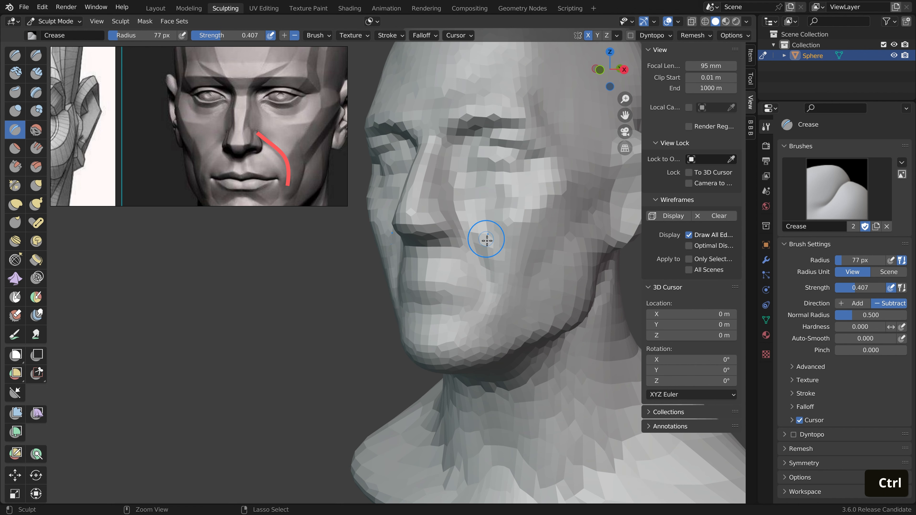
# Carve the line between the lips across the mouth with the Crease brush at a 76 px radius
pyautogui.moveTo(421, 258)
pyautogui.mouseDown()
pyautogui.moveTo(421, 267)
pyautogui.moveTo(469, 240)
pyautogui.moveTo(452, 176)
pyautogui.mouseUp()
pyautogui.press('f')
pyautogui.click(438, 260)
pyautogui.moveTo(494, 291)
pyautogui.keyDown('shift'); pyautogui.mouseDown(button='middle')
pyautogui.moveTo(495, 244)
pyautogui.moveTo(478, 237)
pyautogui.mouseUp(button='middle'); pyautogui.keyUp('shift')
pyautogui.press('f')
pyautogui.click(453, 234)
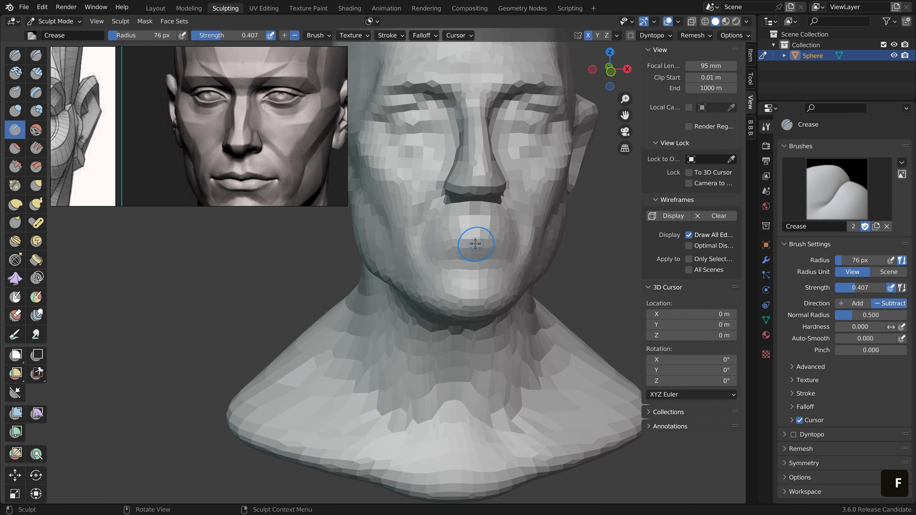
pyautogui.moveTo(462, 240); pyautogui.dragTo(499, 247, button='middle')
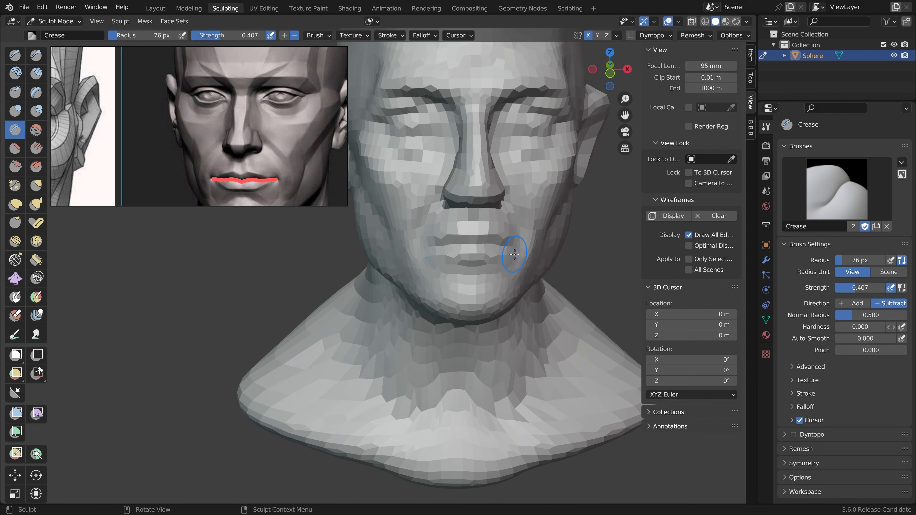
pyautogui.scroll(-1, 525, 259)
pyautogui.moveTo(489, 278); pyautogui.dragTo(465, 271, button='middle')
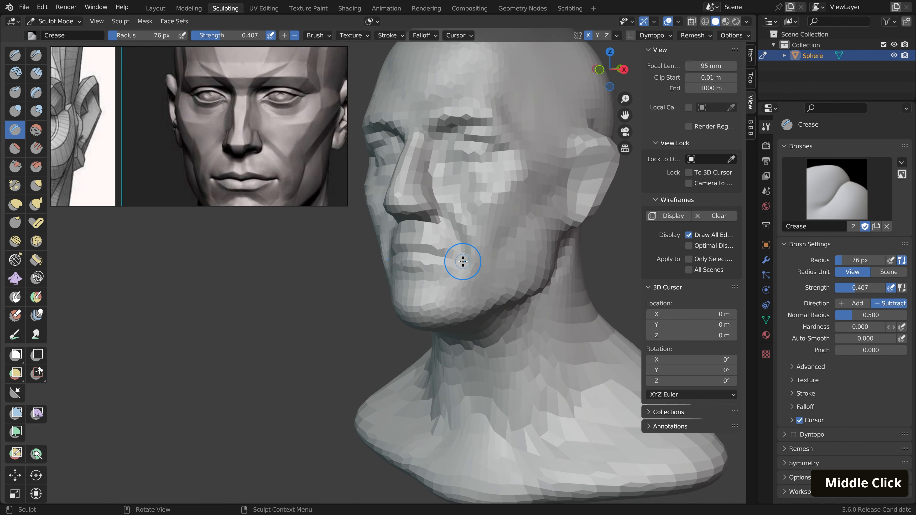
# Shape and smooth the chin below the lower lip with the Crease brush at a 97 px radius, matching the reference image
pyautogui.moveTo(242, 186); pyautogui.dragTo(238, 141, button='middle')
pyautogui.moveTo(424, 232); pyautogui.dragTo(491, 287, button='middle')
pyautogui.press('ctrl')
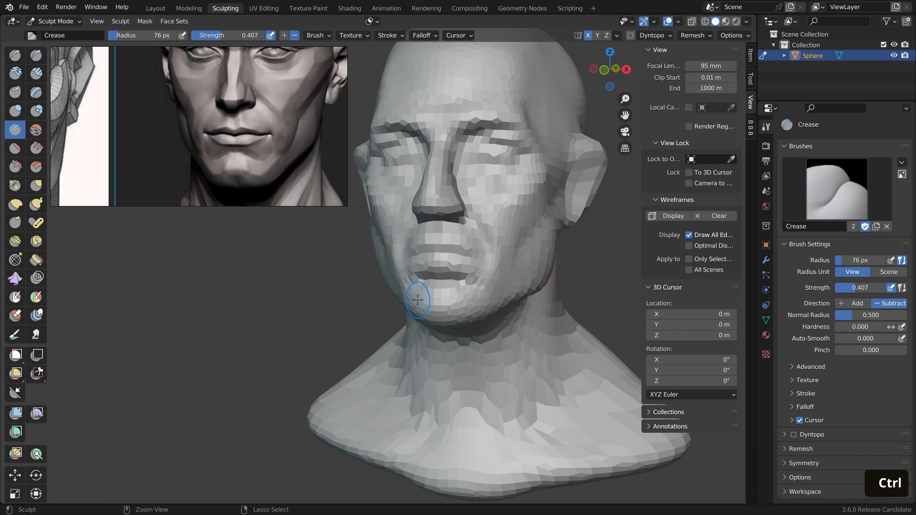
pyautogui.moveTo(460, 304); pyautogui.dragTo(401, 294, button='middle')
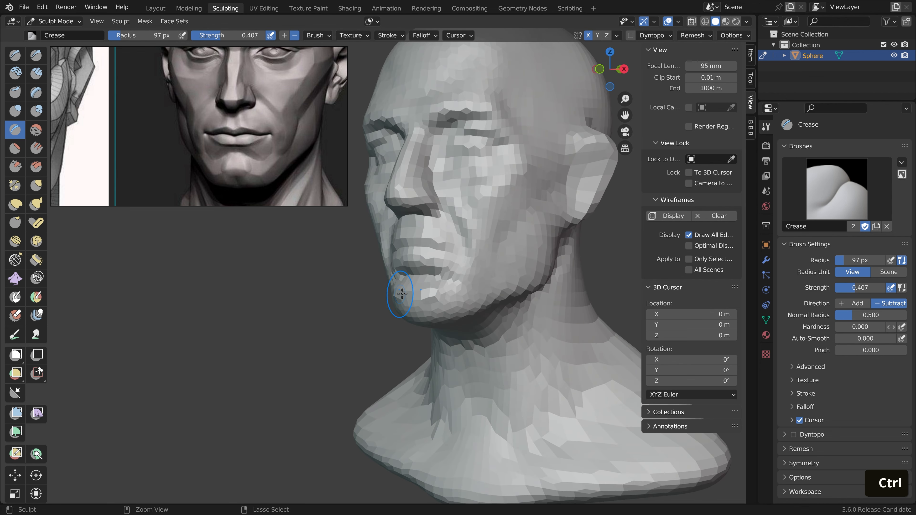
pyautogui.keyDown('shift'); pyautogui.moveTo(406, 299); pyautogui.dragTo(454, 307); pyautogui.keyUp('shift')
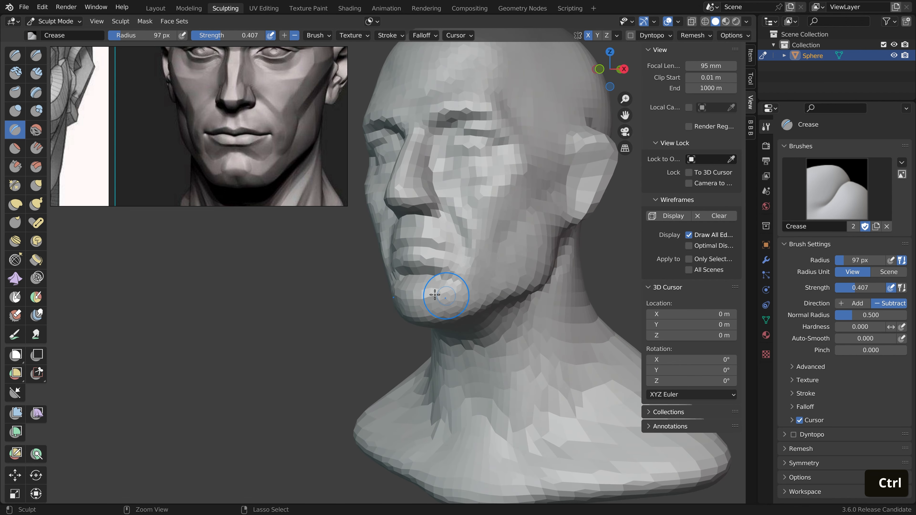
pyautogui.moveTo(439, 305); pyautogui.dragTo(443, 307, button='middle')
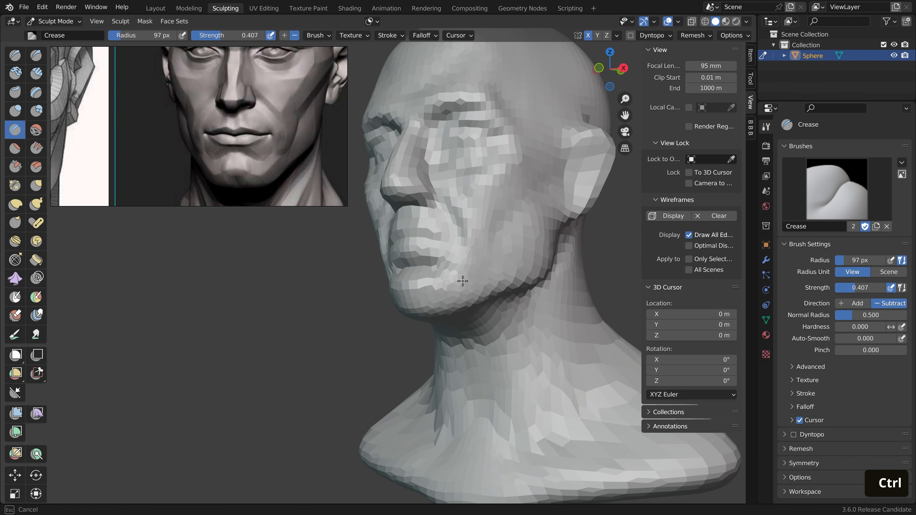
pyautogui.keyDown('ctrl'); pyautogui.moveTo(463, 281); pyautogui.dragTo(465, 280); pyautogui.keyUp('ctrl')
# Examine the head from below, in three-quarter view and from the front to judge the facial planes
pyautogui.moveTo(465, 280); pyautogui.dragTo(497, 294, button='middle')
pyautogui.scroll(-2, 494, 285)
pyautogui.moveTo(453, 204)
pyautogui.keyDown('shift'); pyautogui.mouseDown(button='middle')
pyautogui.moveTo(468, 210)
pyautogui.moveTo(534, 197)
pyautogui.moveTo(387, 187)
pyautogui.moveTo(463, 230)
pyautogui.mouseUp(button='middle'); pyautogui.keyUp('shift')
pyautogui.scroll(3, 387, 187)
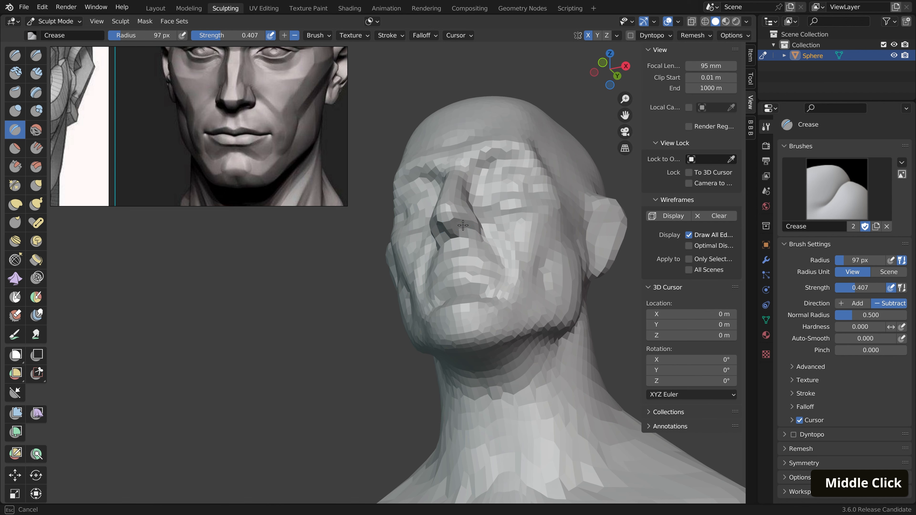
pyautogui.scroll(-3, 467, 229)
pyautogui.moveTo(467, 231); pyautogui.dragTo(497, 310, button='middle')
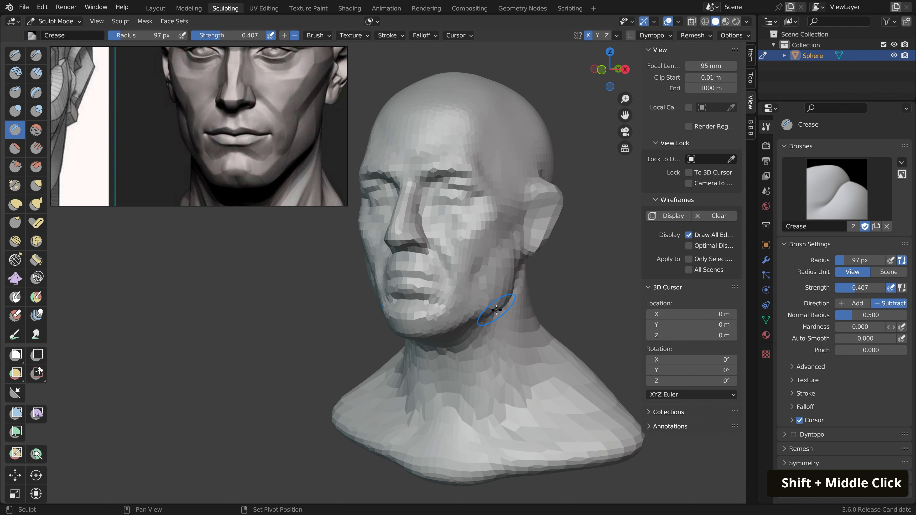
pyautogui.moveTo(499, 192); pyautogui.dragTo(550, 199, button='middle')
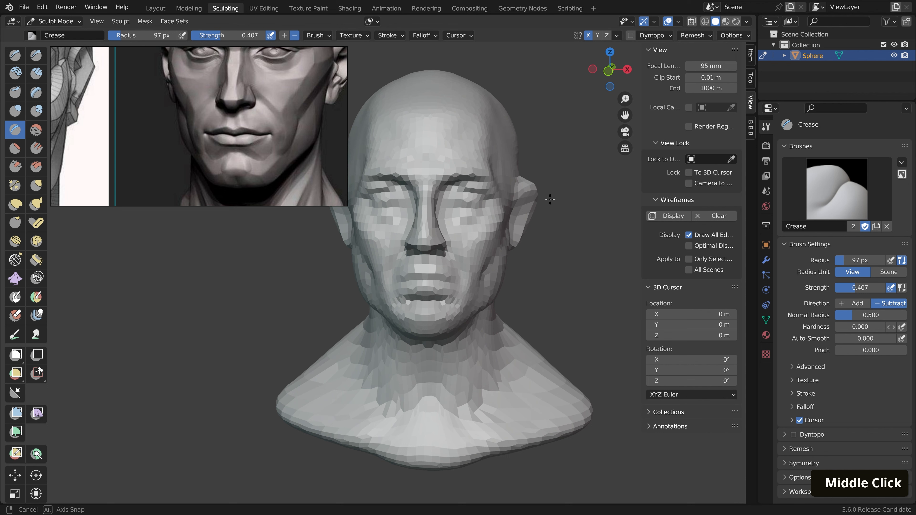
pyautogui.moveTo(550, 198); pyautogui.dragTo(471, 216, button='middle')
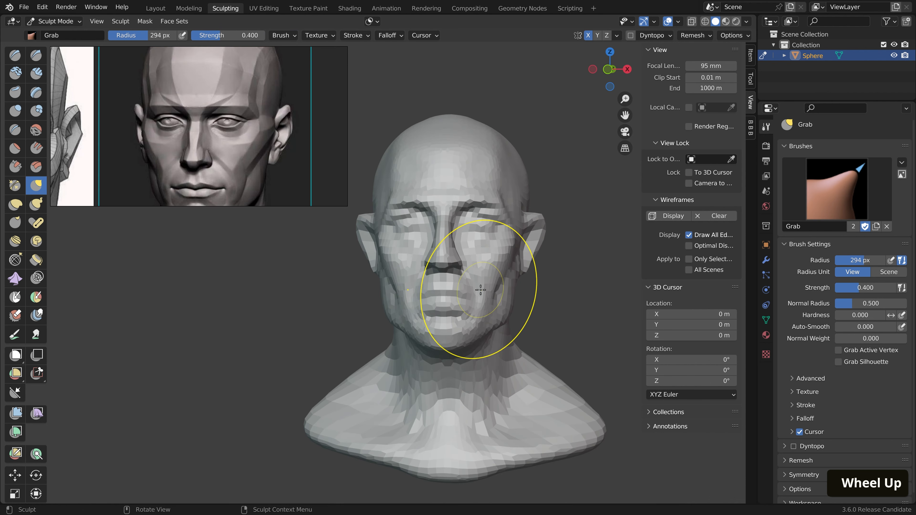
# Adjust the shape of the cheeks with the Grab brush at a 294 px radius, working on the overall face proportions
pyautogui.moveTo(478, 291); pyautogui.dragTo(471, 253, button='middle')
pyautogui.scroll(1, 479, 249)
pyautogui.scroll(2, 487, 247)
pyautogui.moveTo(487, 247); pyautogui.dragTo(480, 240)
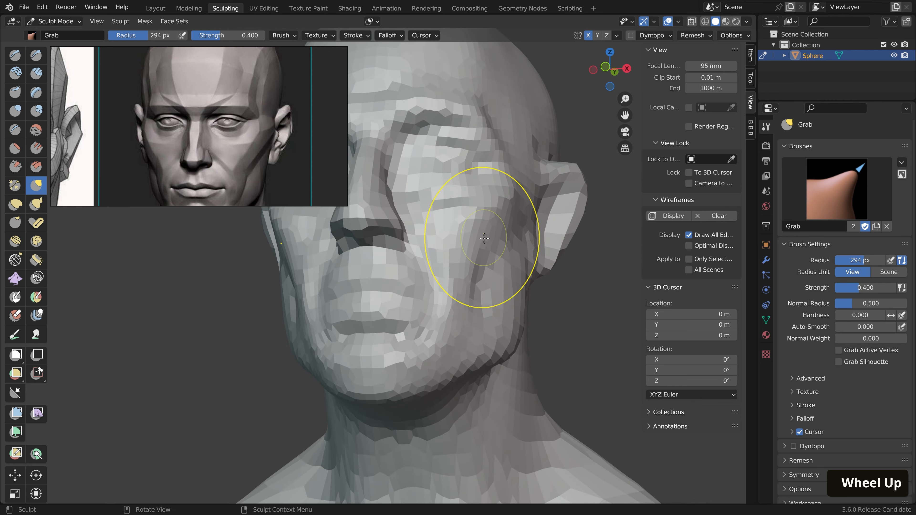
pyautogui.scroll(-4, 482, 243)
pyautogui.moveTo(484, 253); pyautogui.dragTo(518, 278, button='middle')
pyautogui.scroll(3, 493, 268)
pyautogui.moveTo(496, 258); pyautogui.dragTo(494, 260)
pyautogui.scroll(-3, 493, 266)
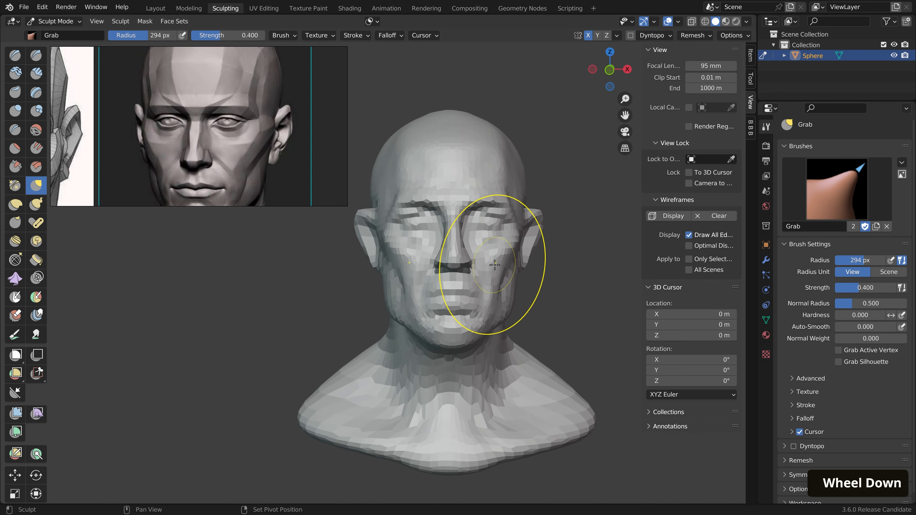
# Smooth the cheek surface beside the nose in profile and check the face from the front
pyautogui.moveTo(491, 267)
pyautogui.mouseDown(button='middle')
pyautogui.moveTo(491, 236)
pyautogui.moveTo(527, 241)
pyautogui.mouseUp(button='middle')
pyautogui.scroll(5, 507, 240)
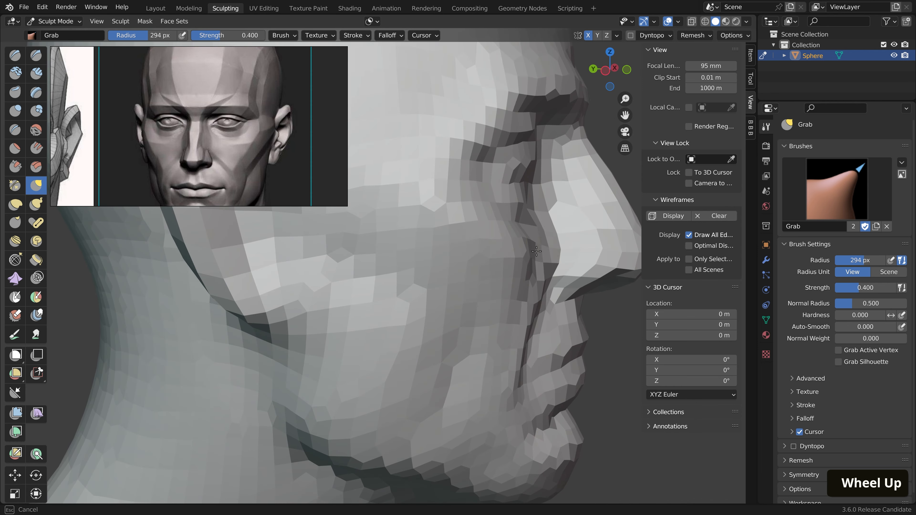
pyautogui.keyDown('shift'); pyautogui.moveTo(532, 250); pyautogui.dragTo(533, 254); pyautogui.keyUp('shift')
pyautogui.scroll(-6, 525, 266)
pyautogui.moveTo(545, 269); pyautogui.dragTo(519, 292, button='middle')
pyautogui.scroll(-2, 536, 287)
pyautogui.keyDown('shift'); pyautogui.moveTo(535, 303); pyautogui.dragTo(506, 306, button='middle'); pyautogui.keyUp('shift')
pyautogui.moveTo(481, 306); pyautogui.dragTo(492, 309, button='middle')
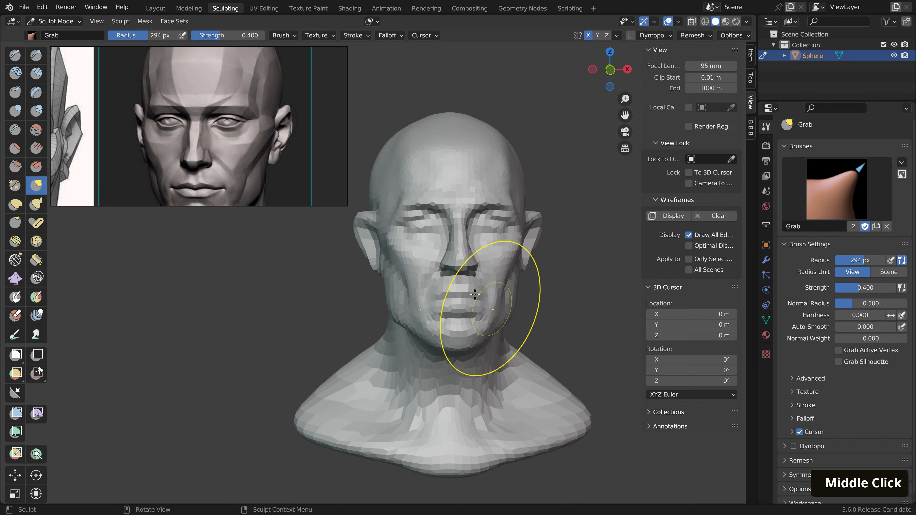
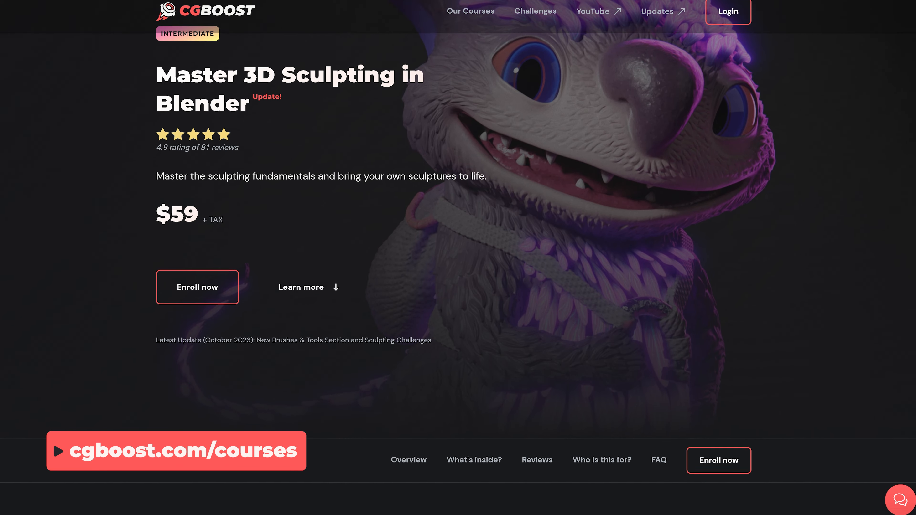
# Switch to the CG Boost website and look over the Master 3D Sculpting in Blender course page
pyautogui.scroll(-5, 458, 257)
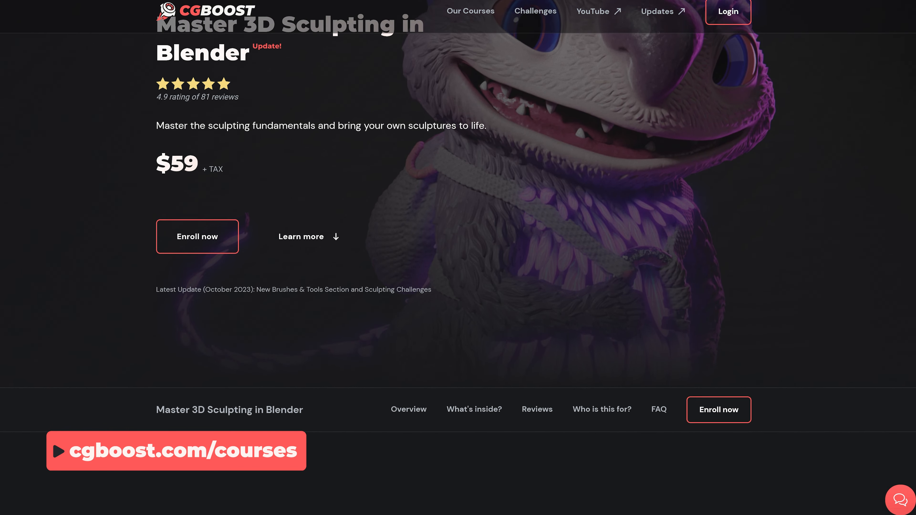
pyautogui.scroll(-2, 458, 257)
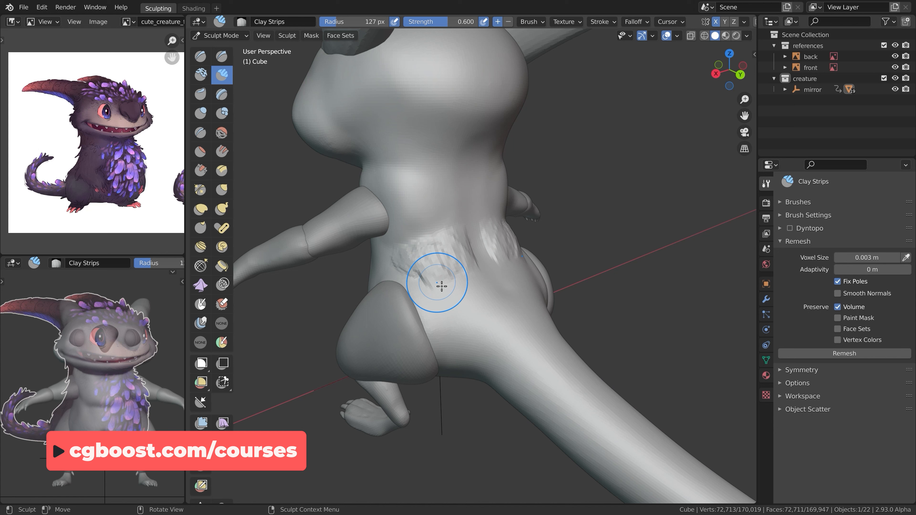
# Switch to the creature project in Blender and sculpt fur texture on its back and around its horns with the Clay Strips brush
pyautogui.keyDown('shift'); pyautogui.moveTo(439, 286); pyautogui.dragTo(428, 240); pyautogui.keyUp('shift')
pyautogui.press('f')
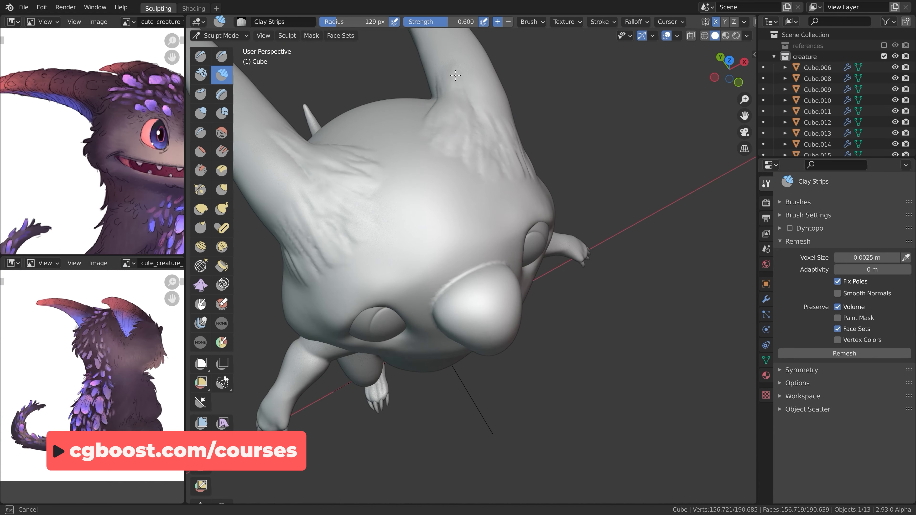
pyautogui.moveTo(456, 75)
pyautogui.mouseDown()
pyautogui.moveTo(454, 131)
pyautogui.moveTo(504, 184)
pyautogui.mouseUp()
pyautogui.moveTo(503, 184)
pyautogui.mouseDown(button='middle')
pyautogui.moveTo(493, 174)
pyautogui.moveTo(472, 182)
pyautogui.moveTo(526, 205)
pyautogui.moveTo(470, 184)
pyautogui.mouseUp(button='middle')
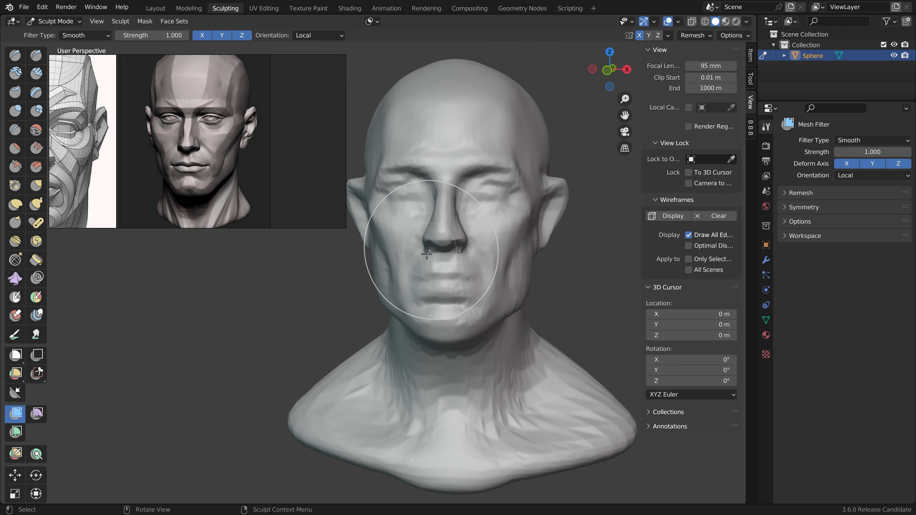
# Preview the head's remesh voxel size and leave the preview without applying a new size
pyautogui.press('r')
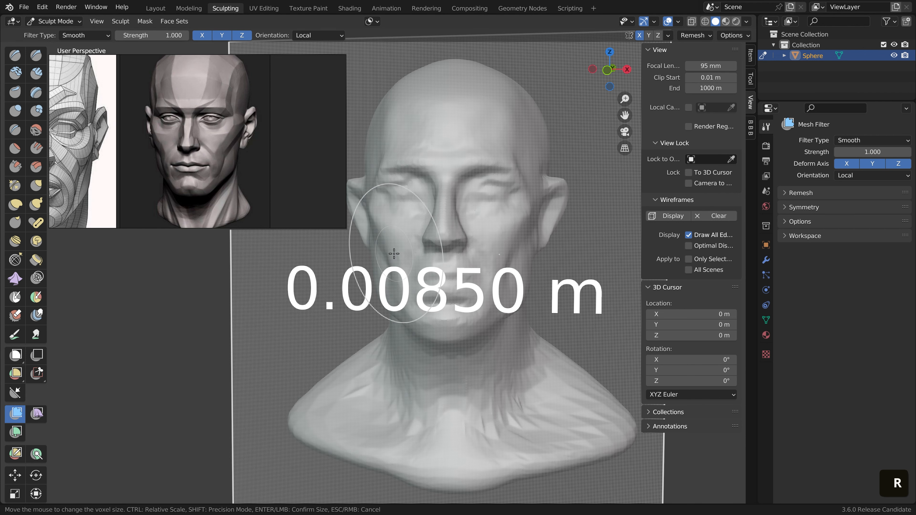
pyautogui.rightClick(394, 253)
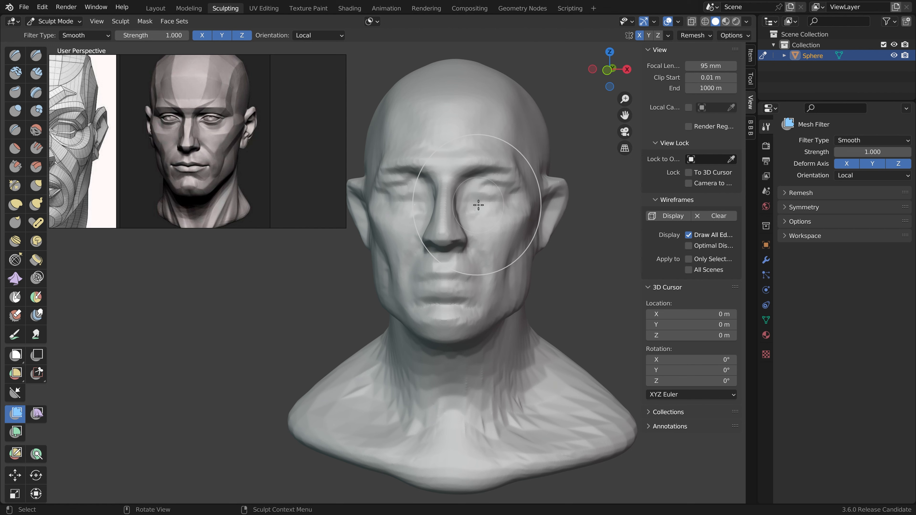
# Choose the Crease brush for the head and set its radius to 83 px
pyautogui.hotkey('shift', 'c')
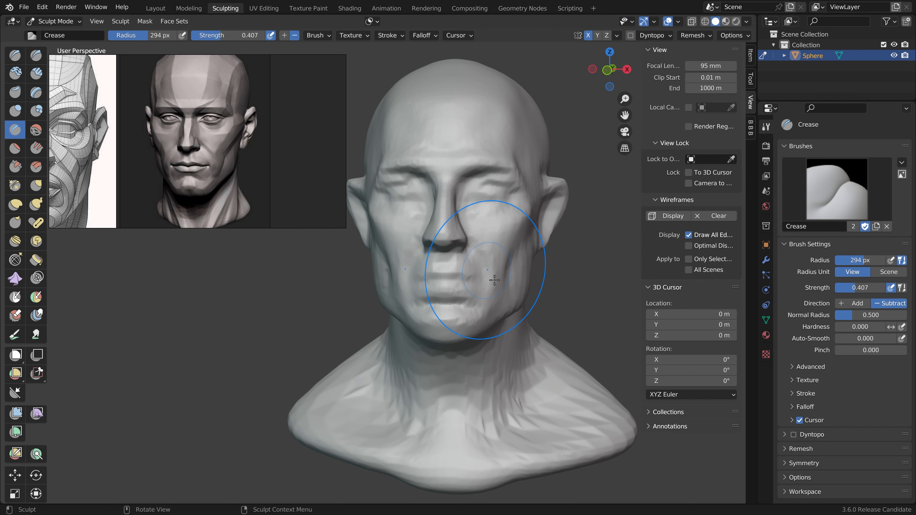
pyautogui.press('f')
pyautogui.click(482, 279)
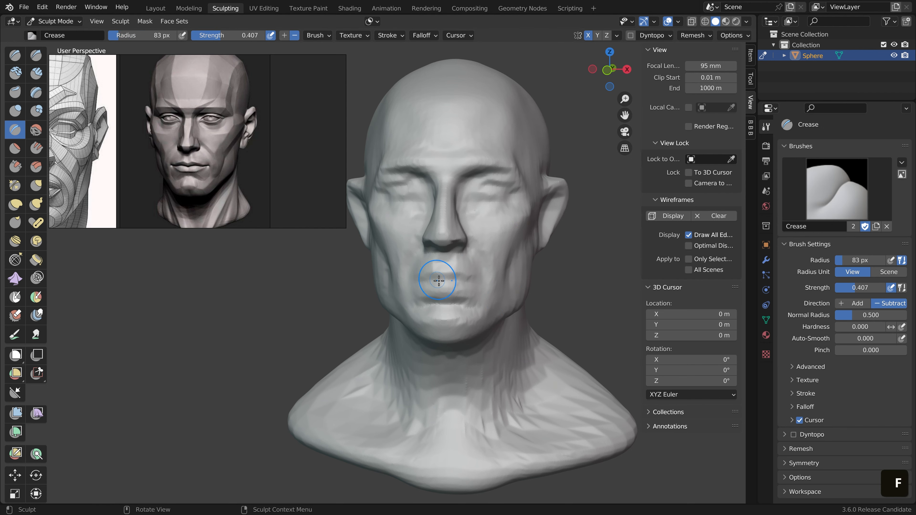
pyautogui.moveTo(445, 280); pyautogui.dragTo(472, 294, button='middle')
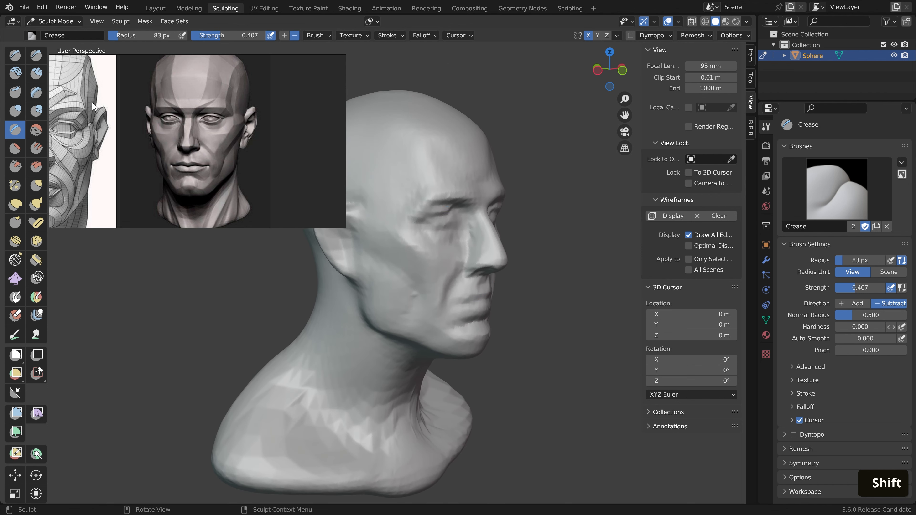
# Choose the Clay Strips brush and set its strength to 0.369 and its radius to 19 px
pyautogui.click(36, 73)
pyautogui.moveTo(859, 291); pyautogui.dragTo(843, 296)
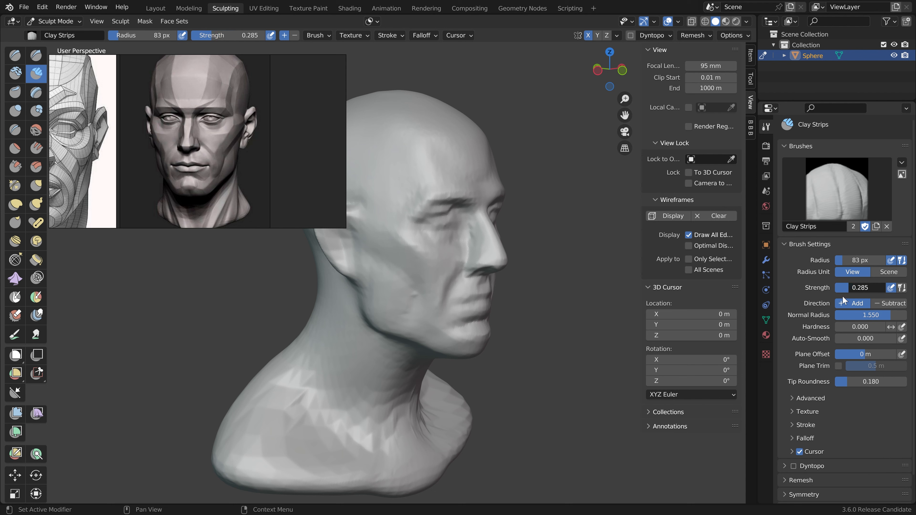
pyautogui.press('f')
pyautogui.click(460, 227)
pyautogui.moveTo(465, 226)
pyautogui.mouseDown(button='middle')
pyautogui.moveTo(420, 223)
pyautogui.moveTo(529, 210)
pyautogui.moveTo(415, 209)
pyautogui.moveTo(444, 206)
pyautogui.mouseUp(button='middle')
pyautogui.press('f')
pyautogui.click(442, 209)
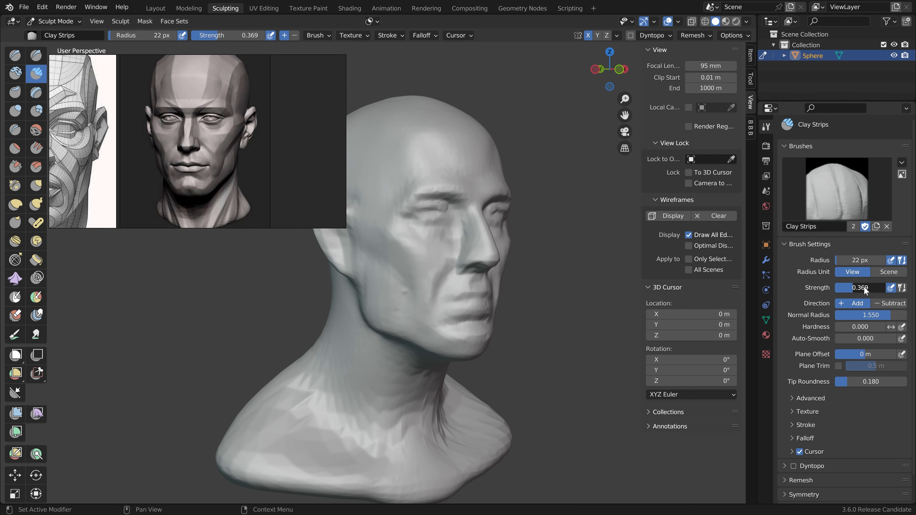
pyautogui.press('f')
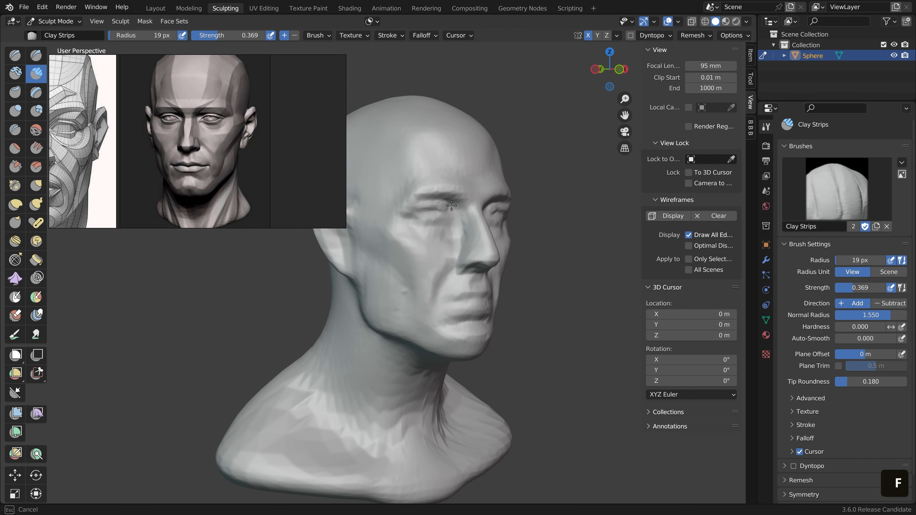
pyautogui.moveTo(458, 209); pyautogui.dragTo(418, 209, button='middle')
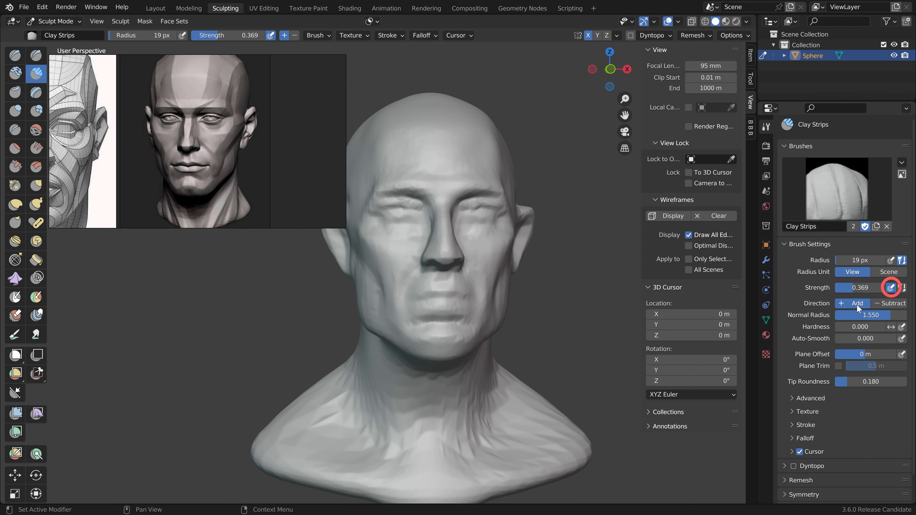
# Build up the upper and lower eyelids around the eye with small Clay Strips strokes
pyautogui.moveTo(465, 207); pyautogui.dragTo(485, 200)
pyautogui.moveTo(505, 182); pyautogui.dragTo(479, 170, button='middle')
pyautogui.moveTo(461, 202); pyautogui.dragTo(476, 205)
pyautogui.moveTo(516, 233); pyautogui.dragTo(547, 237, button='middle')
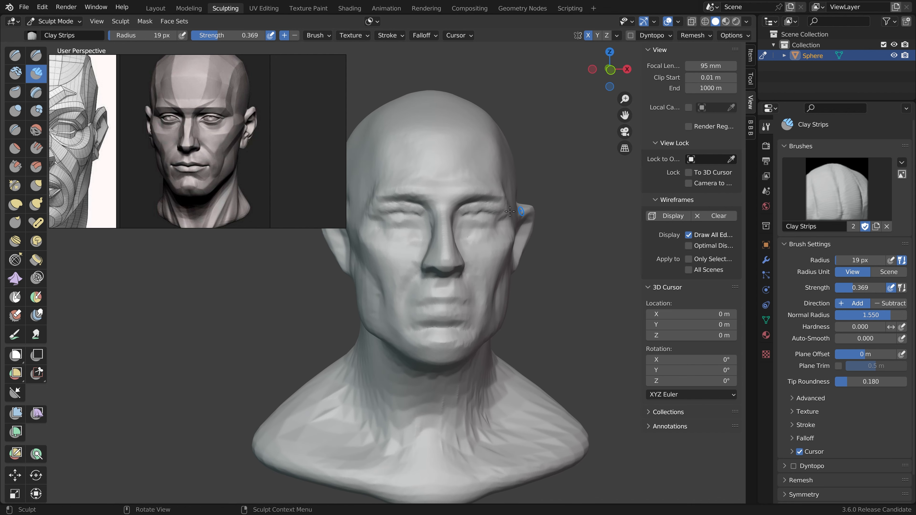
pyautogui.moveTo(464, 214); pyautogui.dragTo(471, 213, button='middle')
# Choose the Crease brush and set its radius to 39 px for cutting the creases around the eyes
pyautogui.click(22, 132)
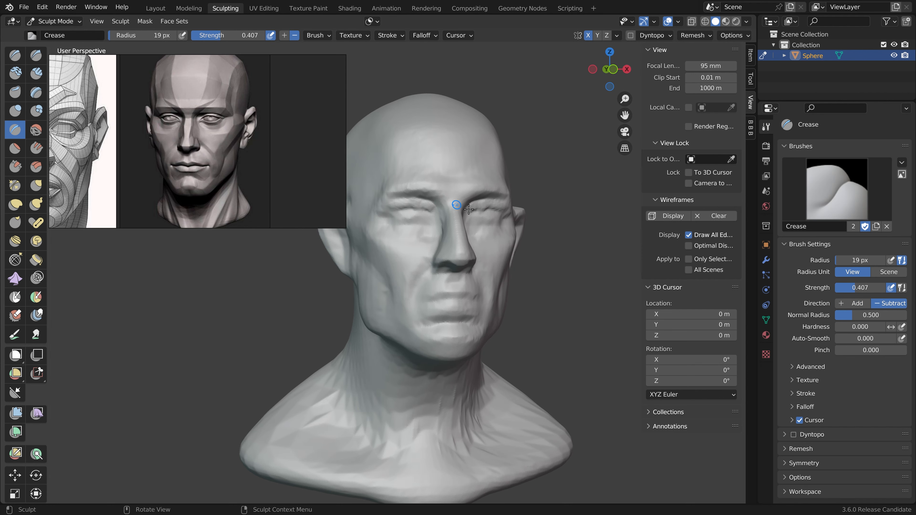
pyautogui.press('f')
pyautogui.click(482, 211)
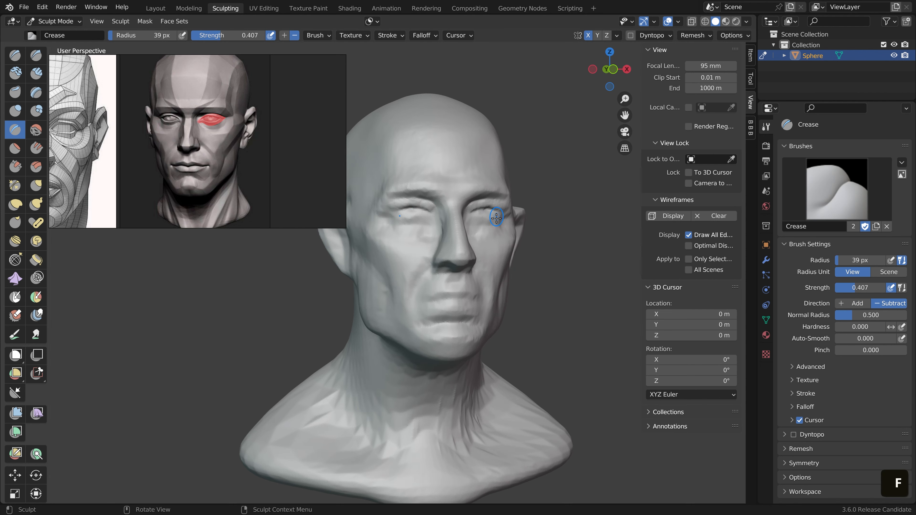
pyautogui.moveTo(497, 218); pyautogui.dragTo(487, 227, button='middle')
# Build up the lower eyelids with short Clay Strips strokes at a 16 px radius
pyautogui.click(36, 73)
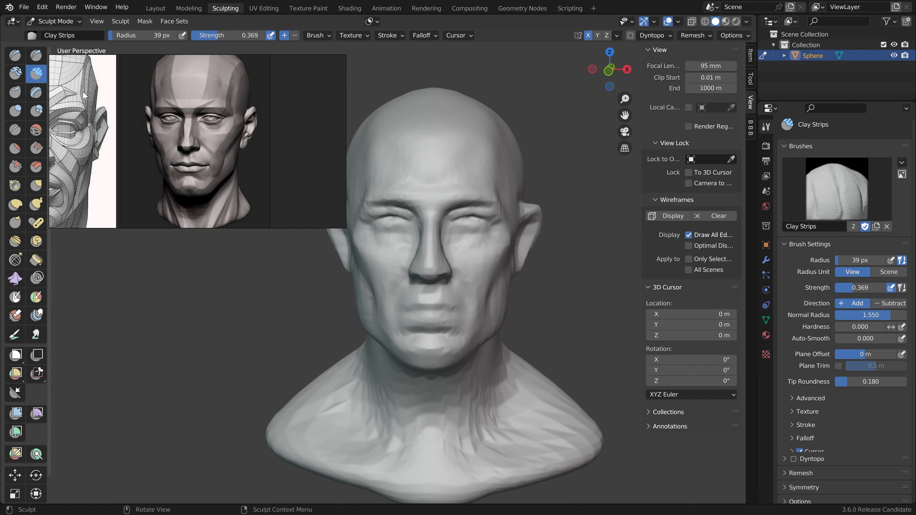
pyautogui.press('f')
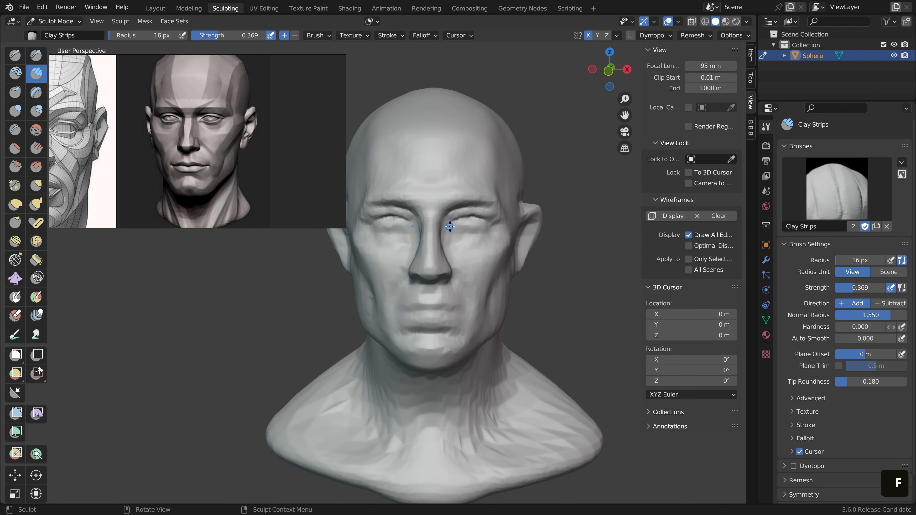
pyautogui.moveTo(469, 231); pyautogui.dragTo(491, 226)
pyautogui.moveTo(482, 230); pyautogui.dragTo(490, 227)
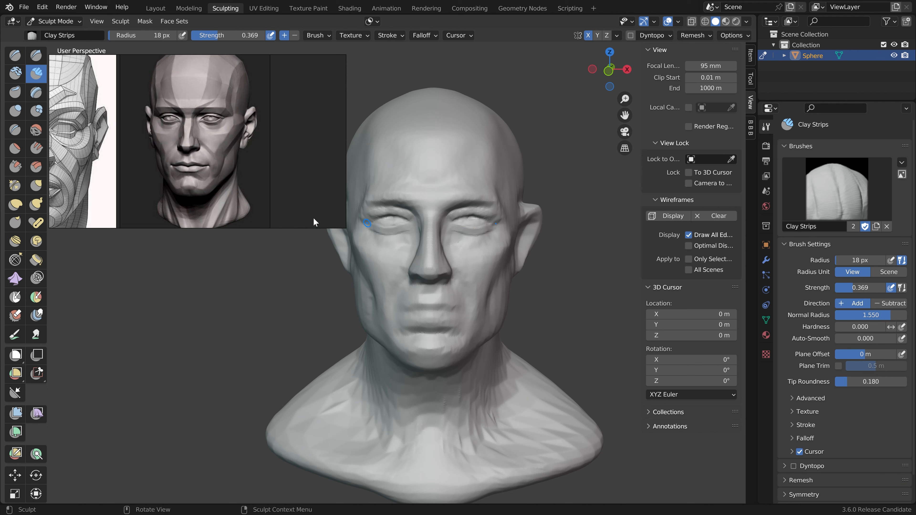
# Carve the eyelid lines with the Crease brush at a 36 px radius, undoing one stroke and redoing it along the upper lid
pyautogui.click(21, 131)
pyautogui.press('f')
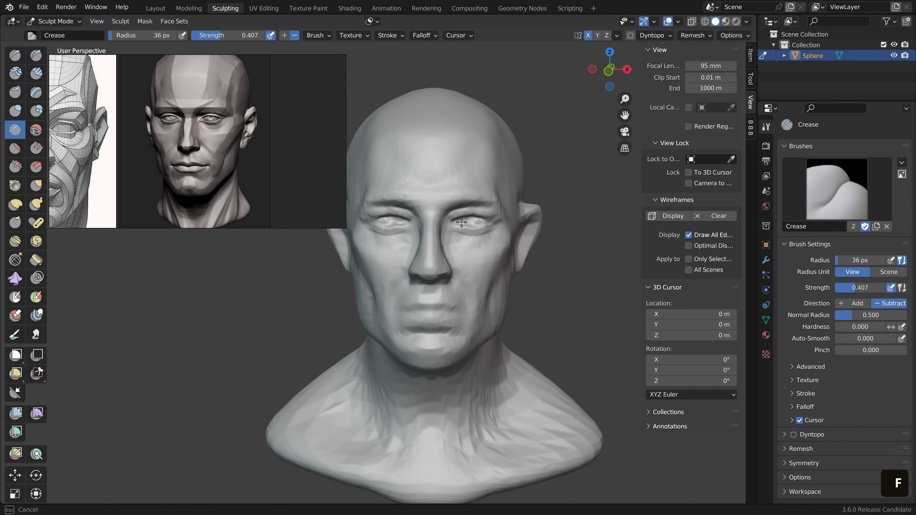
pyautogui.click(483, 223)
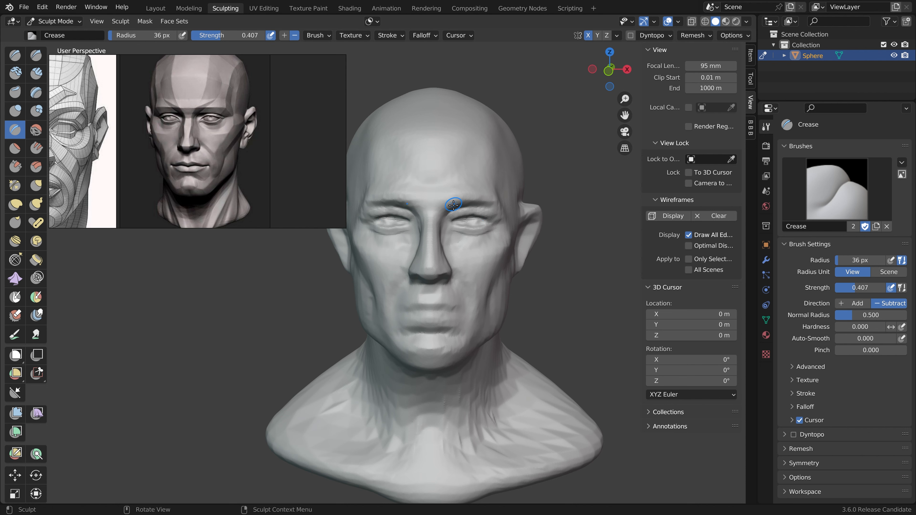
pyautogui.moveTo(453, 205)
pyautogui.mouseDown(button='middle')
pyautogui.moveTo(438, 209)
pyautogui.moveTo(455, 220)
pyautogui.mouseUp(button='middle')
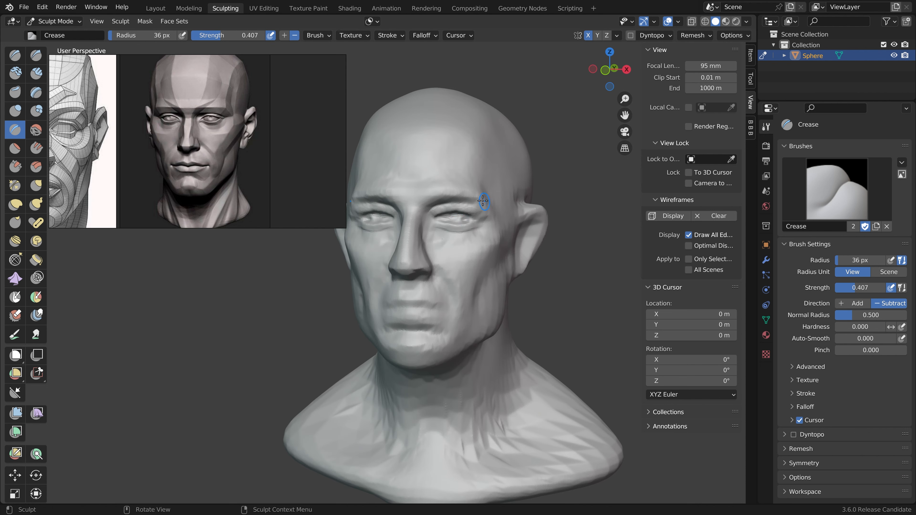
pyautogui.hotkey('ctrl', 'z')
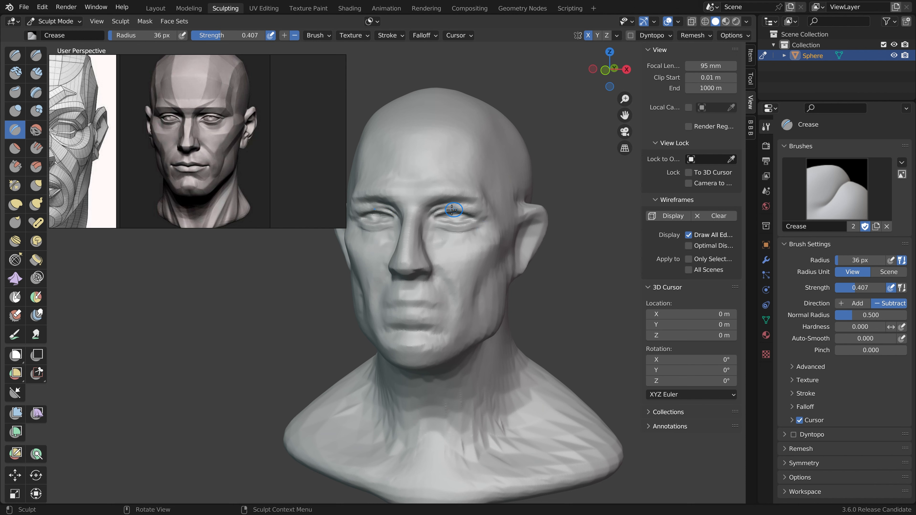
pyautogui.moveTo(452, 209); pyautogui.dragTo(465, 209)
# Sharpen the eyelid rims and outer eye corner with Crease strokes, inverting the direction to raise the edges
pyautogui.moveTo(491, 212); pyautogui.dragTo(419, 198, button='middle')
pyautogui.moveTo(406, 204)
pyautogui.mouseDown()
pyautogui.moveTo(434, 217)
pyautogui.moveTo(407, 205)
pyautogui.mouseUp()
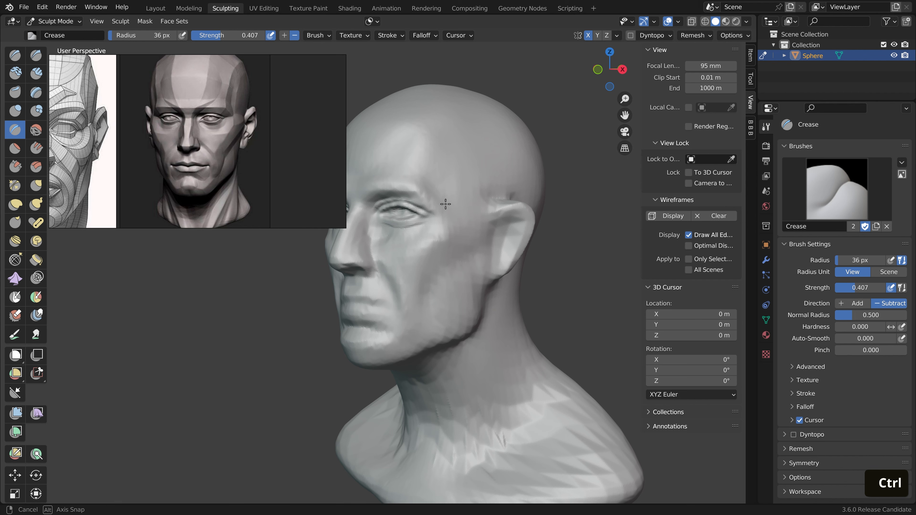
pyautogui.moveTo(423, 173); pyautogui.dragTo(452, 218, button='middle')
pyautogui.keyDown('ctrl'); pyautogui.moveTo(437, 215); pyautogui.dragTo(424, 223); pyautogui.keyUp('ctrl')
pyautogui.moveTo(434, 214)
pyautogui.keyDown('ctrl'); pyautogui.mouseDown()
pyautogui.moveTo(425, 226)
pyautogui.moveTo(459, 227)
pyautogui.mouseUp(); pyautogui.keyUp('ctrl')
# Reshape the eyelids as seen from below using the Grab brush at a 247 px radius
pyautogui.moveTo(435, 224); pyautogui.dragTo(497, 166, button='middle')
pyautogui.scroll(2, 535, 153)
pyautogui.press('g')
pyautogui.press('f')
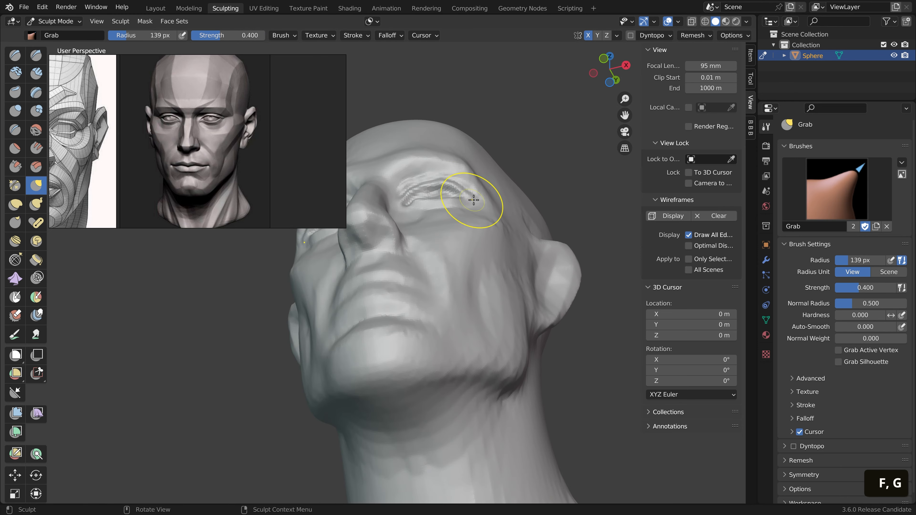
pyautogui.click(476, 199)
pyautogui.moveTo(473, 198)
pyautogui.keyDown('shift'); pyautogui.mouseDown(button='middle')
pyautogui.moveTo(510, 234)
pyautogui.moveTo(500, 220)
pyautogui.mouseUp(button='middle'); pyautogui.keyUp('shift')
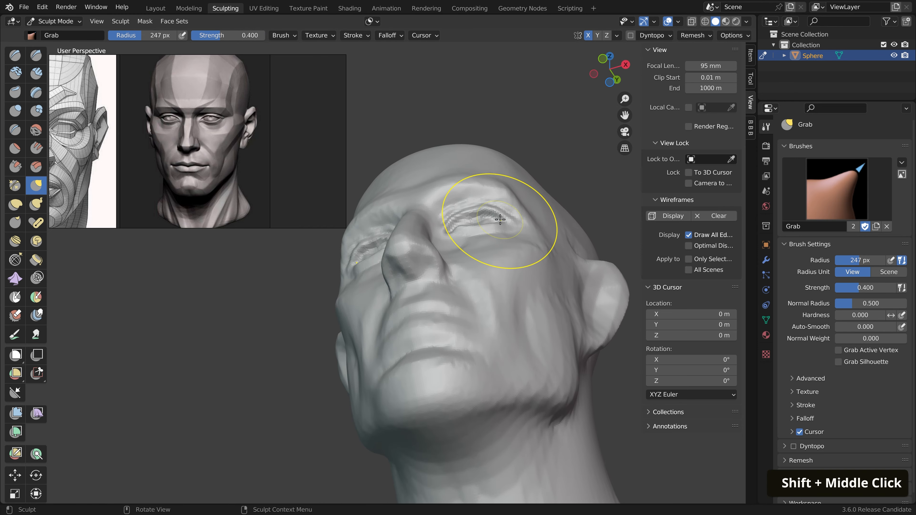
pyautogui.press('d')
pyautogui.moveTo(468, 213)
pyautogui.mouseDown()
pyautogui.moveTo(454, 233)
pyautogui.moveTo(501, 234)
pyautogui.moveTo(473, 249)
pyautogui.moveTo(464, 212)
pyautogui.moveTo(479, 219)
pyautogui.mouseUp()
pyautogui.moveTo(479, 219)
pyautogui.mouseDown(button='right')
pyautogui.moveTo(483, 250)
pyautogui.moveTo(455, 213)
pyautogui.mouseUp(button='right')
pyautogui.moveTo(475, 208); pyautogui.dragTo(479, 190, button='middle')
# Undo the last eye adjustment, set the Grab brush's radius to 112 px and change its falloff to Smoother
pyautogui.press('f')
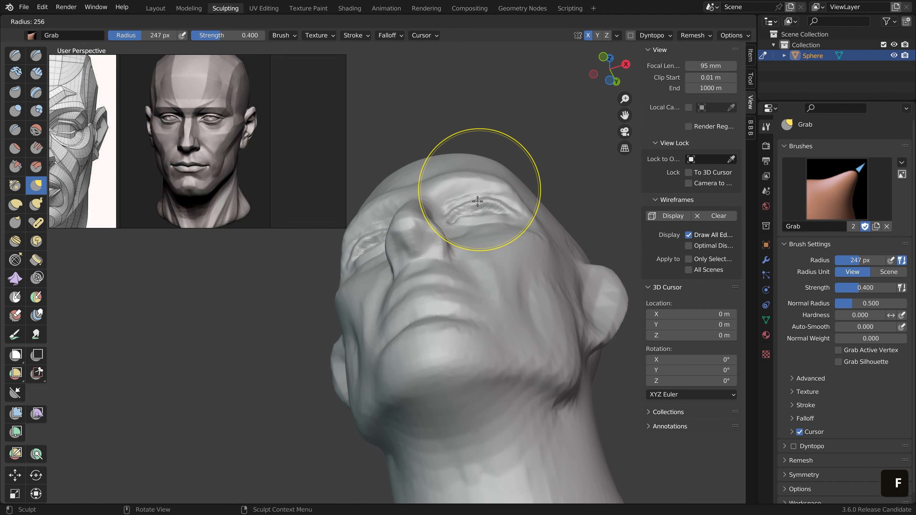
pyautogui.click(477, 205)
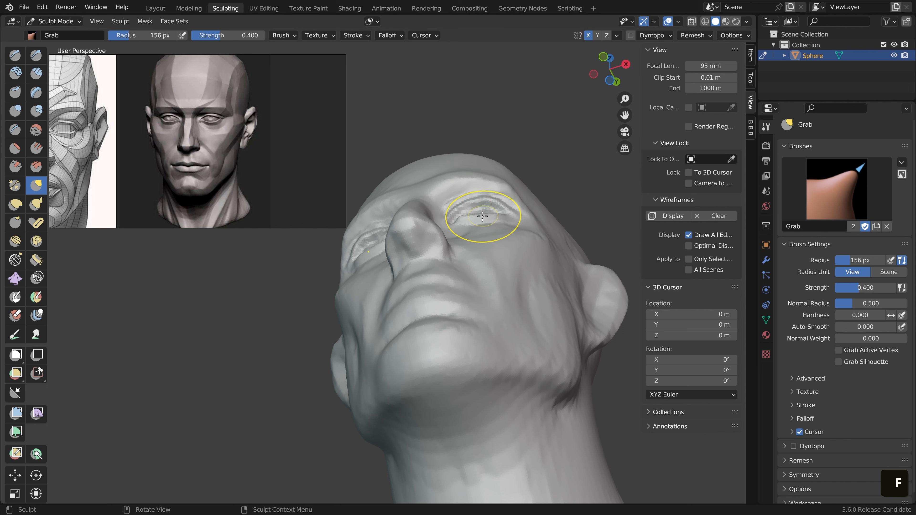
pyautogui.hotkey('ctrl', 'z')
pyautogui.press('f')
pyautogui.click(486, 205)
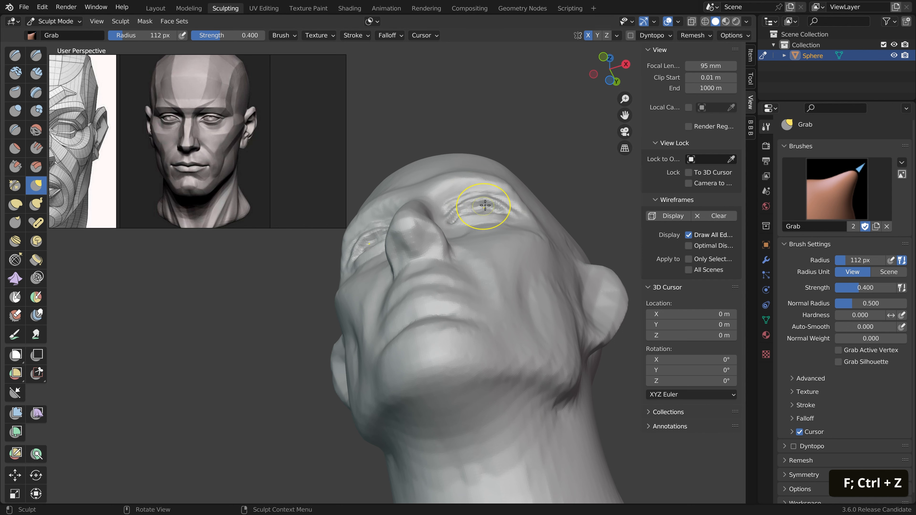
pyautogui.click(397, 35)
pyautogui.click(406, 59)
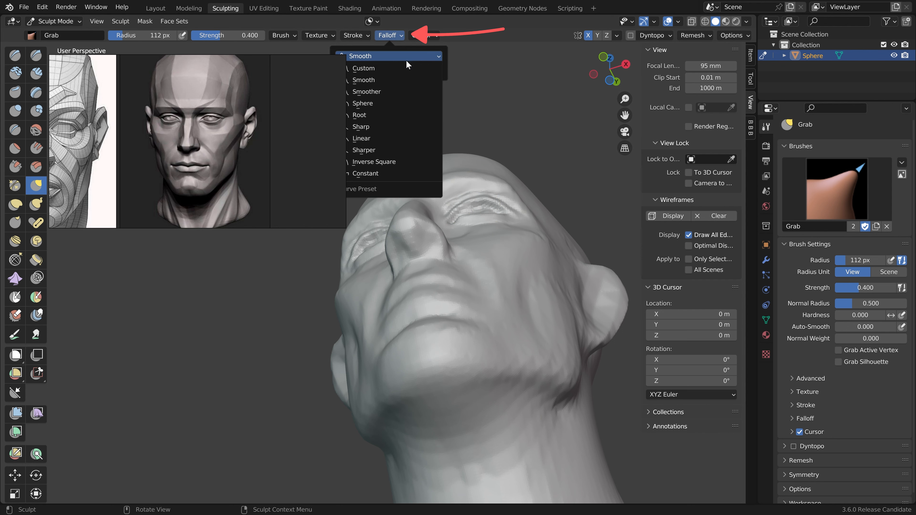
pyautogui.click(403, 93)
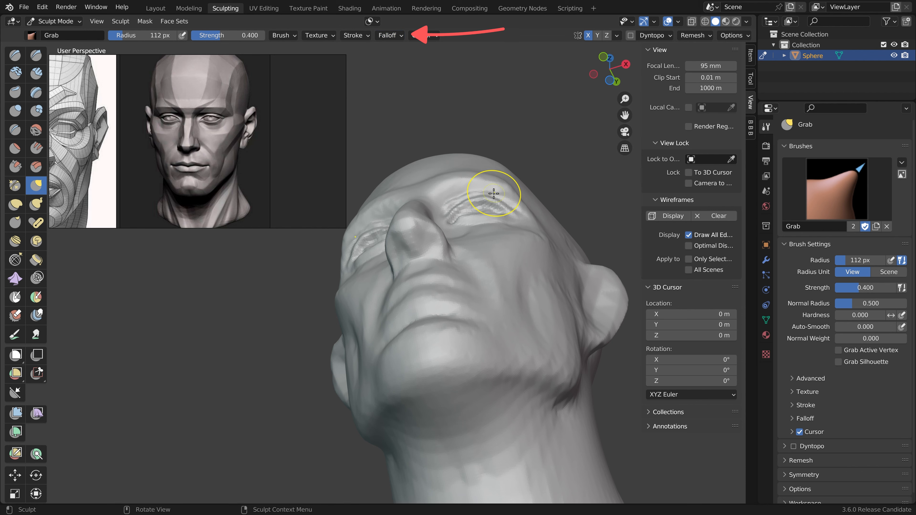
# Curve the eyelids around the eyeball with Grab strokes, using radii of 83 px and 112 px
pyautogui.moveTo(462, 209); pyautogui.dragTo(487, 219)
pyautogui.moveTo(486, 221); pyautogui.dragTo(486, 206, button='middle')
pyautogui.moveTo(487, 206); pyautogui.dragTo(471, 209)
pyautogui.press('f')
pyautogui.click(464, 207)
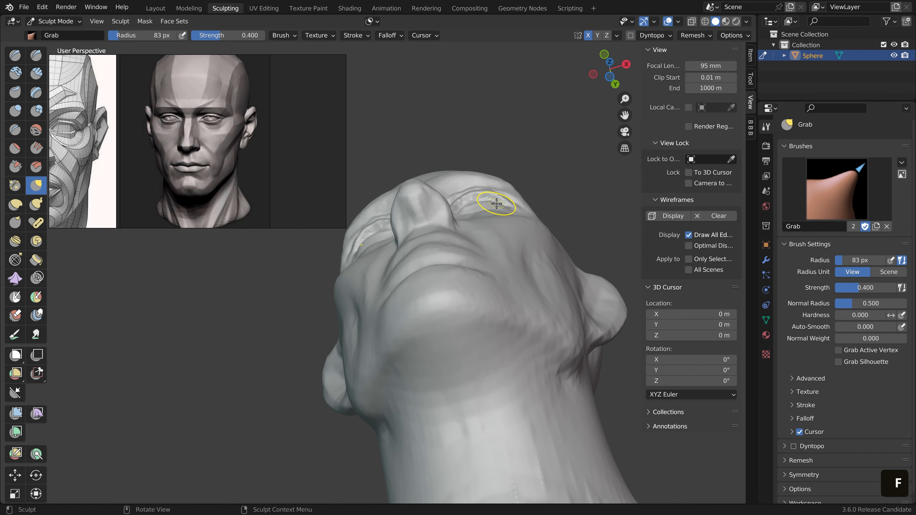
pyautogui.moveTo(496, 204); pyautogui.dragTo(496, 295, button='middle')
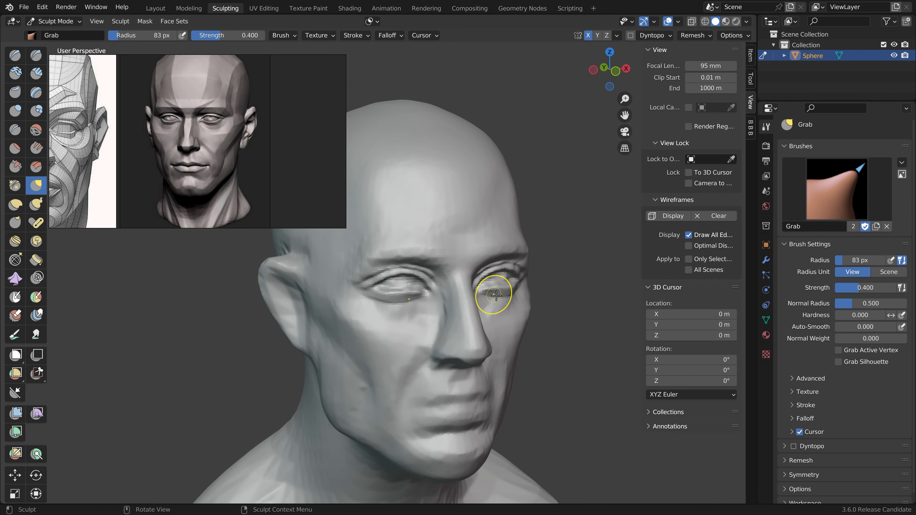
pyautogui.press('f')
pyautogui.click(493, 291)
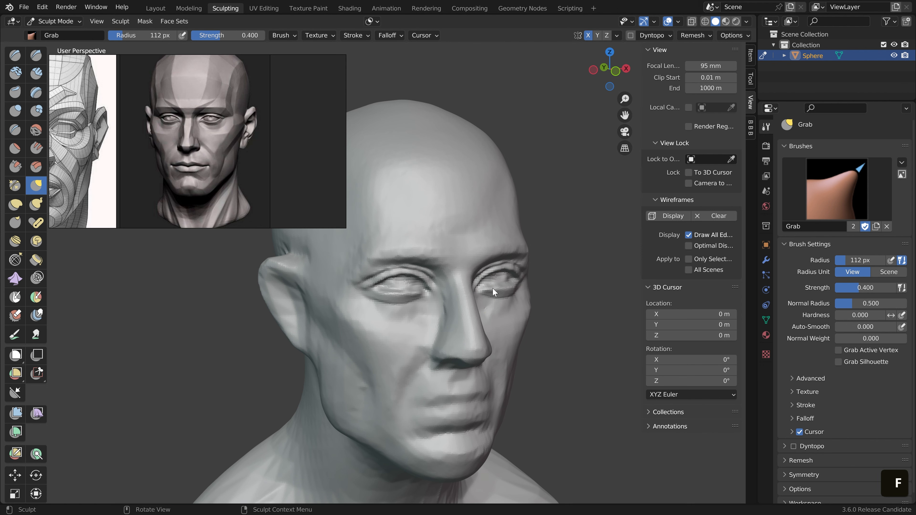
# Switch to the Crease brush and set its radius to 87 px to define the folds around the eyes
pyautogui.scroll(-4, 493, 288)
pyautogui.moveTo(492, 288)
pyautogui.mouseDown(button='middle')
pyautogui.moveTo(437, 287)
pyautogui.moveTo(484, 254)
pyautogui.moveTo(476, 253)
pyautogui.mouseUp(button='middle')
pyautogui.click(14, 130)
pyautogui.scroll(3, 444, 278)
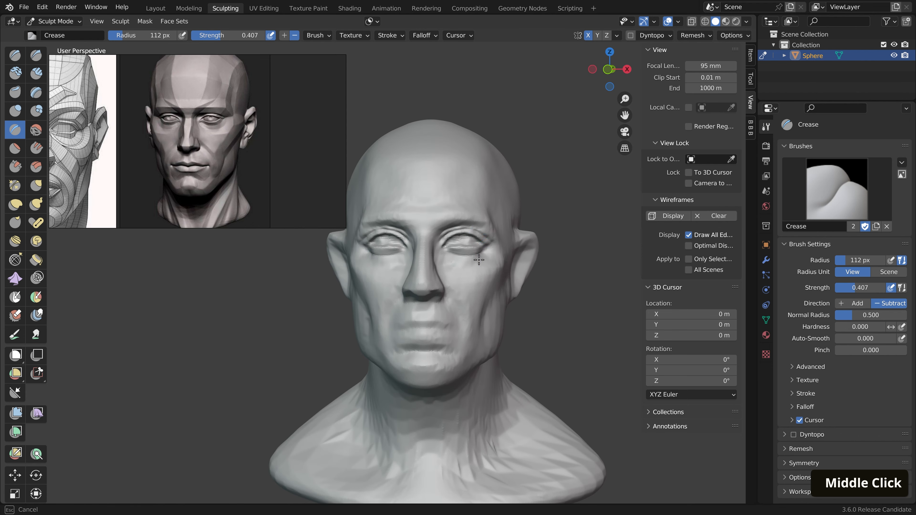
pyautogui.press('f')
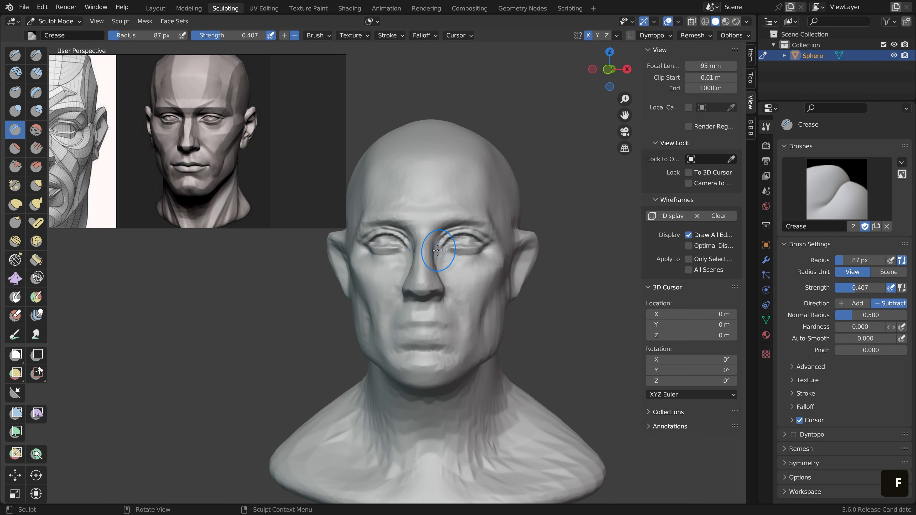
pyautogui.click(441, 251)
# Paint a mask over both eye areas with the Mask brush at a 157 px radius and invert the mask
pyautogui.press('g')
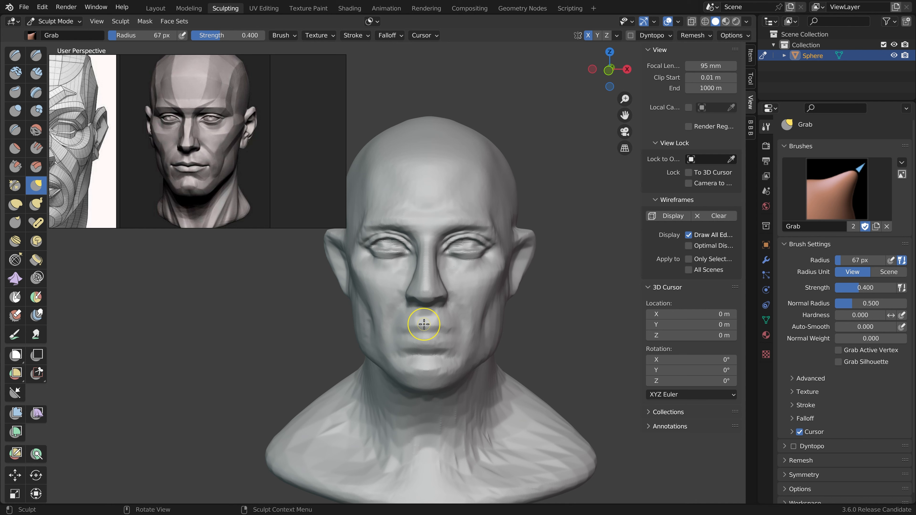
pyautogui.press('m')
pyautogui.press('f')
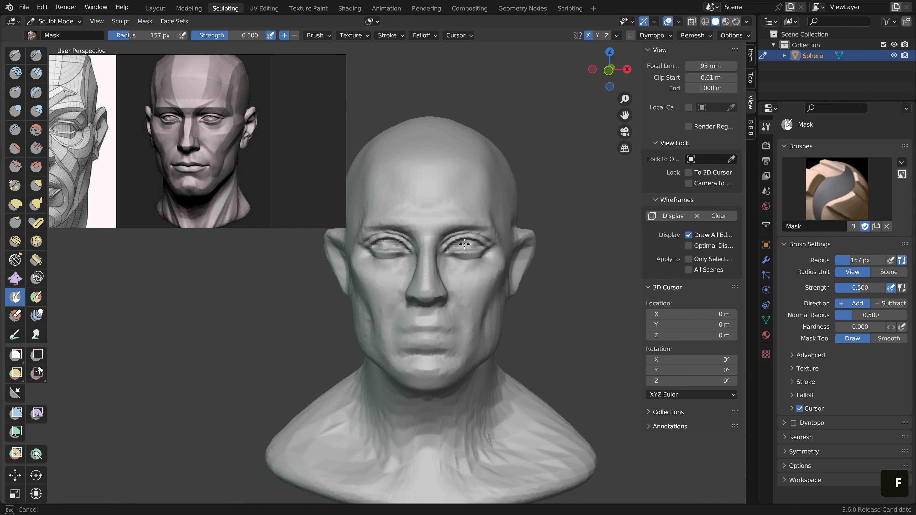
pyautogui.moveTo(473, 250)
pyautogui.mouseDown()
pyautogui.moveTo(466, 255)
pyautogui.moveTo(469, 246)
pyautogui.mouseUp()
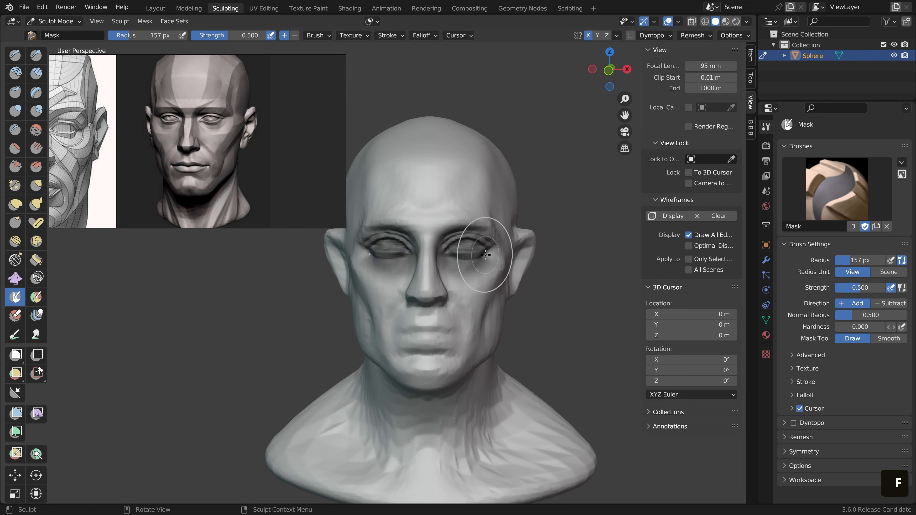
pyautogui.hotkey('ctrl', 'i')
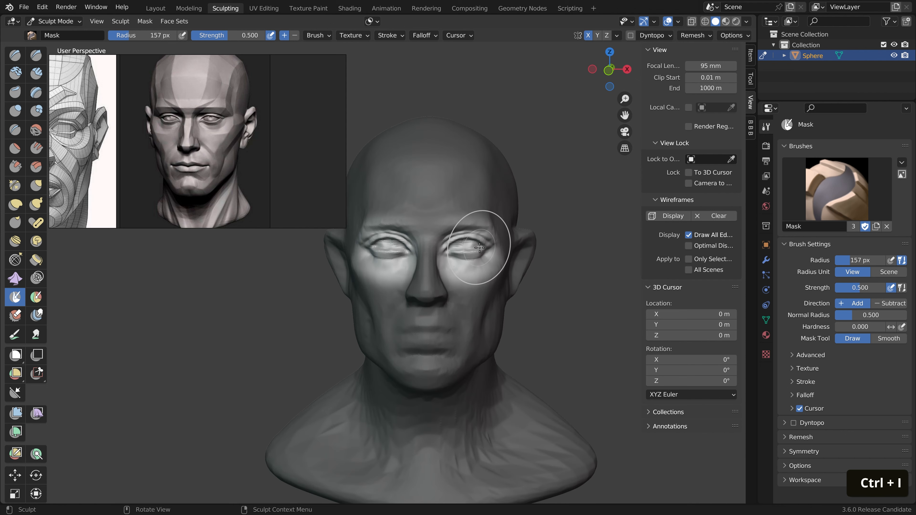
# Set the pivot to the unmasked area and scale the unmasked eyes slightly with the Scale tool
pyautogui.click(117, 21)
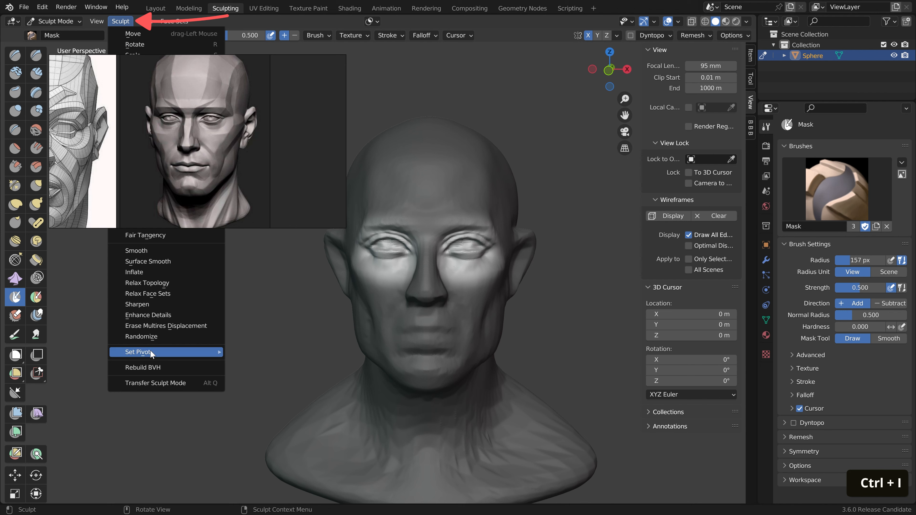
pyautogui.moveTo(151, 350)
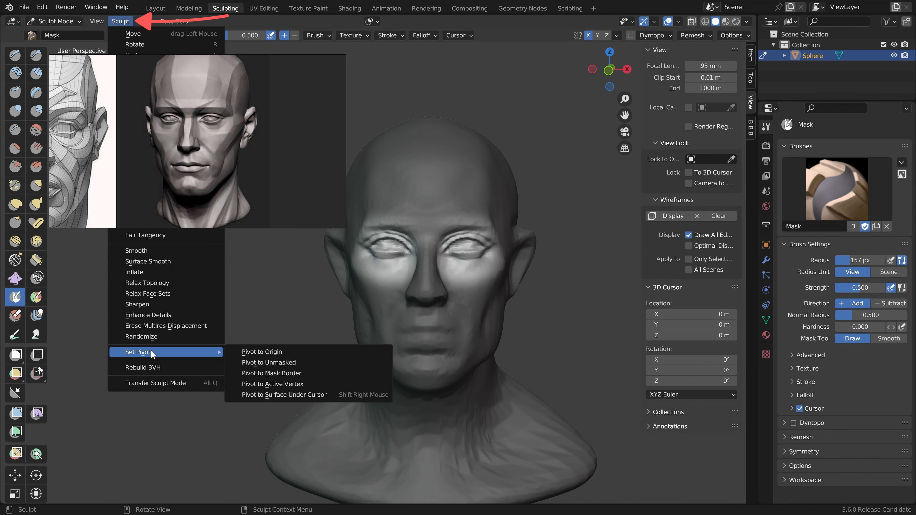
pyautogui.click(261, 363)
pyautogui.moveTo(25, 443); pyautogui.dragTo(25, 418, button='middle')
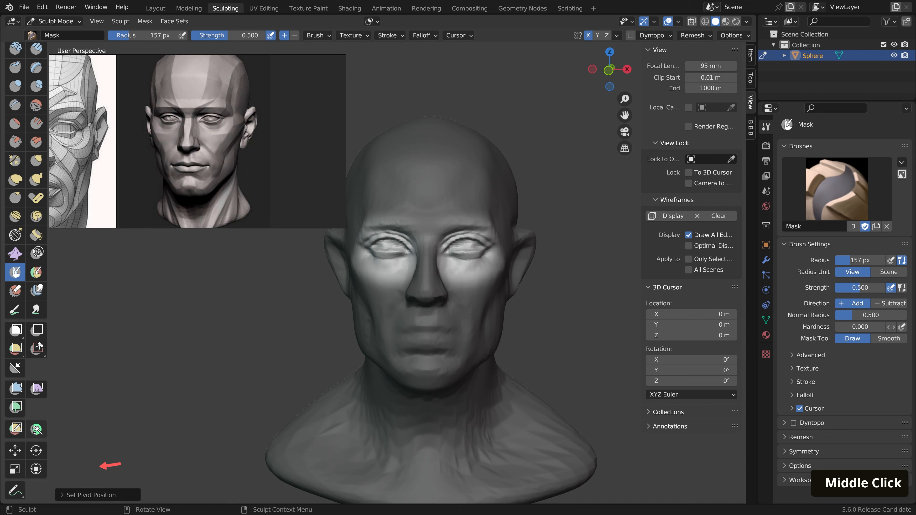
pyautogui.click(16, 472)
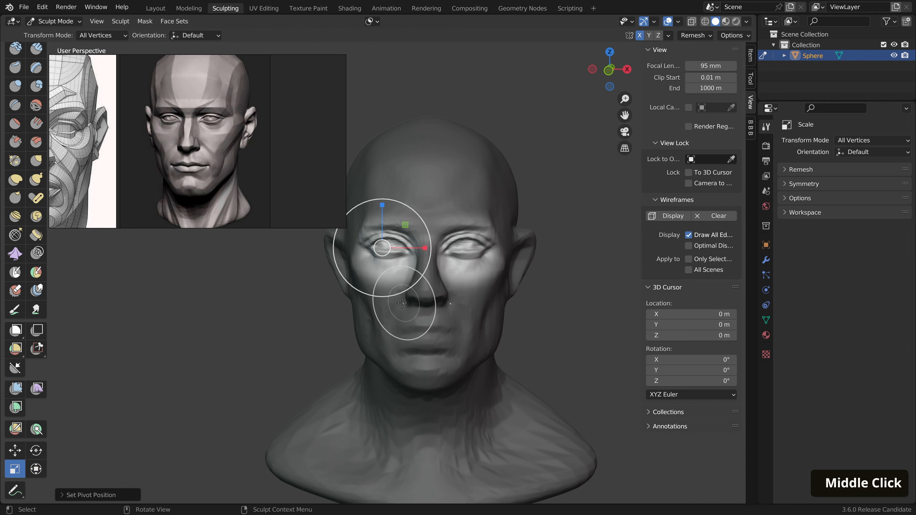
pyautogui.moveTo(397, 295); pyautogui.dragTo(394, 291)
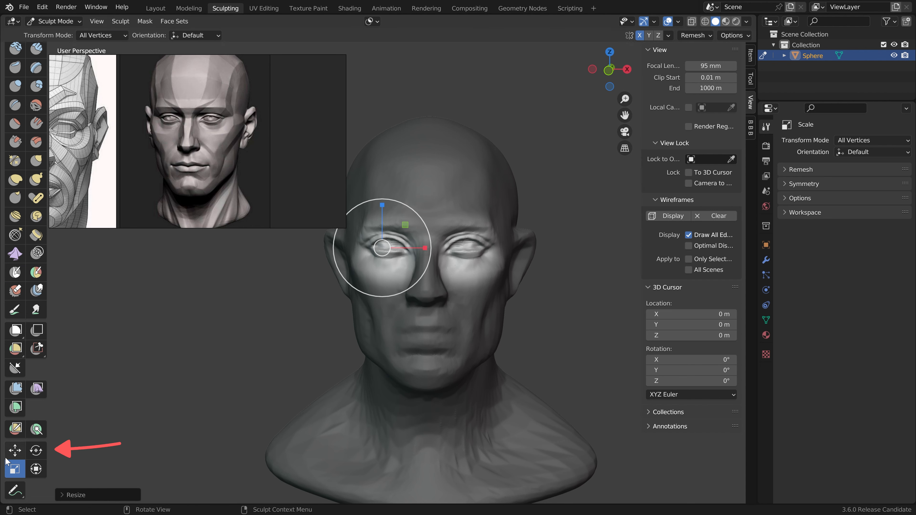
# Shift the unmasked eye areas slightly with the Move tool, adjusting their placement and depth in the face
pyautogui.click(14, 450)
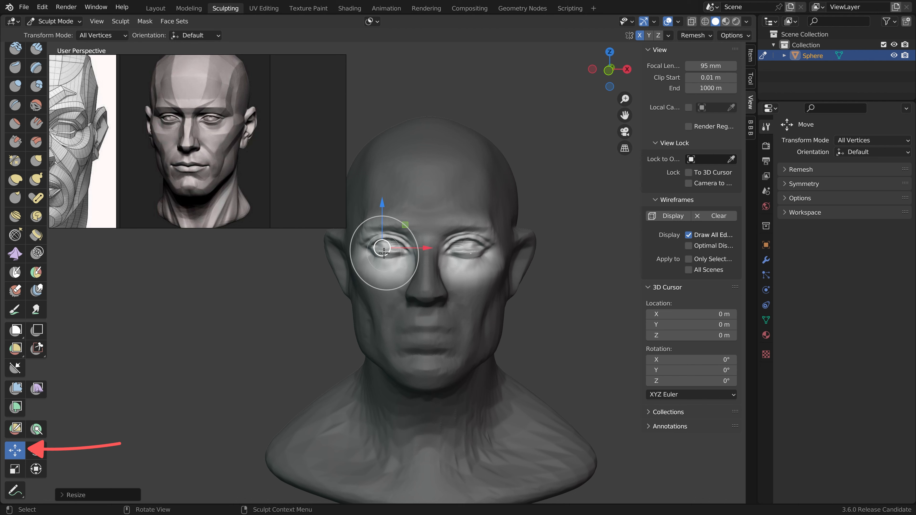
pyautogui.moveTo(383, 255); pyautogui.dragTo(383, 255)
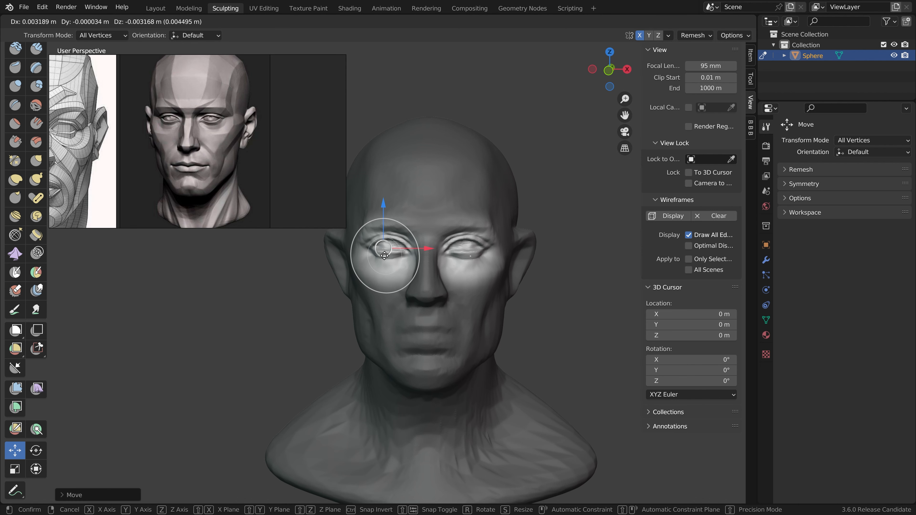
pyautogui.moveTo(383, 255); pyautogui.dragTo(503, 248, button='middle')
pyautogui.moveTo(428, 251); pyautogui.dragTo(425, 254)
pyautogui.scroll(-2, 482, 264)
pyautogui.moveTo(482, 264)
pyautogui.mouseDown(button='middle')
pyautogui.moveTo(394, 269)
pyautogui.moveTo(505, 278)
pyautogui.moveTo(489, 278)
pyautogui.mouseUp(button='middle')
# Clear the mask from the head and return to the Crease brush with a 99 px radius
pyautogui.hotkey('alt', 'm')
pyautogui.scroll(-2, 505, 278)
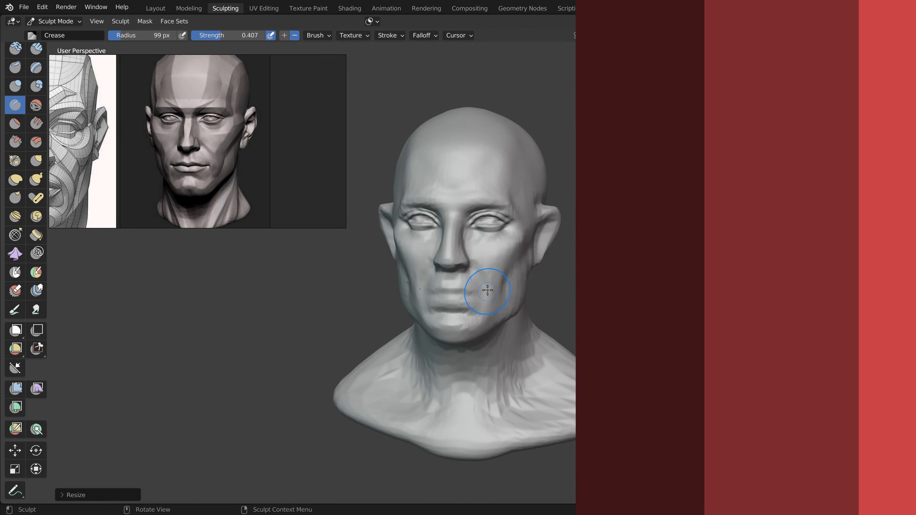
pyautogui.scroll(3, 491, 271)
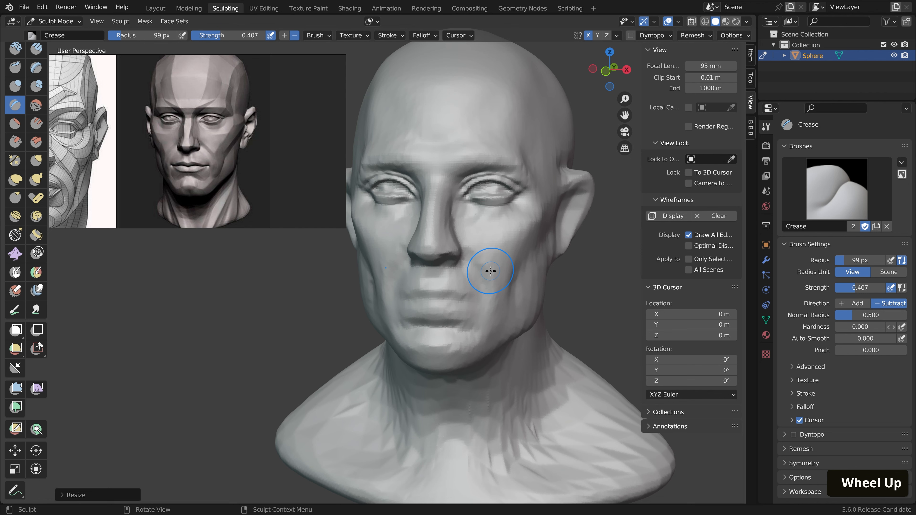
# Set the Crease brush radius to 45 px and smooth the skin beside the nostril wing
pyautogui.moveTo(456, 210); pyautogui.dragTo(484, 205, button='middle')
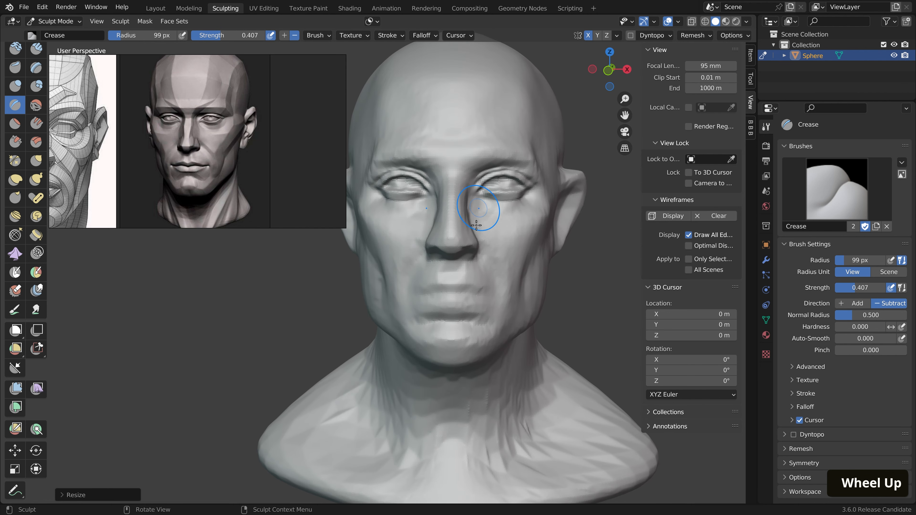
pyautogui.press('f')
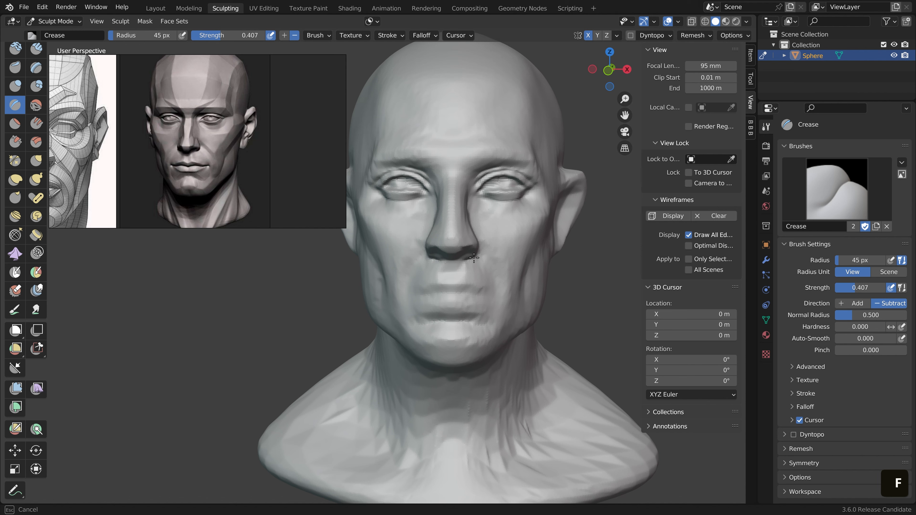
pyautogui.moveTo(474, 258)
pyautogui.mouseDown(button='middle')
pyautogui.moveTo(476, 195)
pyautogui.moveTo(387, 207)
pyautogui.moveTo(419, 248)
pyautogui.moveTo(413, 283)
pyautogui.mouseUp(button='middle')
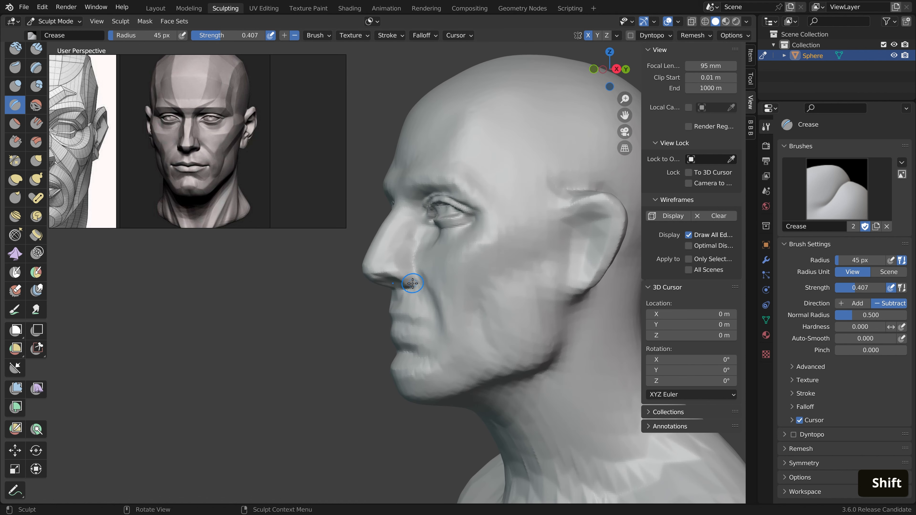
pyautogui.keyDown('shift'); pyautogui.moveTo(413, 283); pyautogui.dragTo(410, 261); pyautogui.keyUp('shift')
# Carve the underside of the nose around the nostrils with the Crease brush
pyautogui.moveTo(446, 284)
pyautogui.mouseDown(button='middle')
pyautogui.moveTo(495, 267)
pyautogui.moveTo(603, 257)
pyautogui.moveTo(548, 220)
pyautogui.mouseUp(button='middle')
pyautogui.scroll(-2, 496, 267)
pyautogui.moveTo(491, 280); pyautogui.dragTo(479, 283)
pyautogui.moveTo(480, 283)
pyautogui.mouseDown(button='middle')
pyautogui.moveTo(554, 322)
pyautogui.moveTo(492, 275)
pyautogui.mouseUp(button='middle')
pyautogui.moveTo(485, 275); pyautogui.dragTo(478, 280)
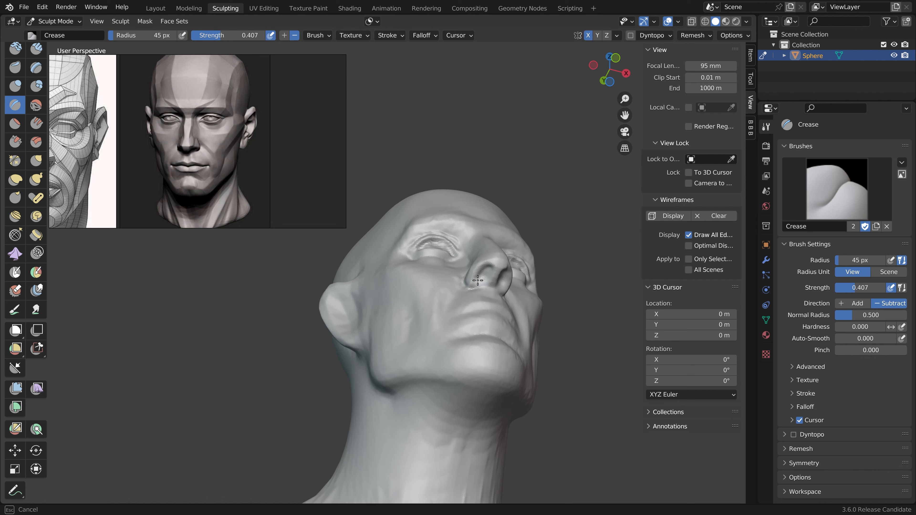
pyautogui.moveTo(490, 271)
pyautogui.mouseDown(button='middle')
pyautogui.moveTo(419, 297)
pyautogui.moveTo(483, 321)
pyautogui.moveTo(491, 303)
pyautogui.mouseUp(button='middle')
# Switch to the Clay Strips brush, undo the last stroke, and build up the sides of the nose at a 20 px radius
pyautogui.click(36, 48)
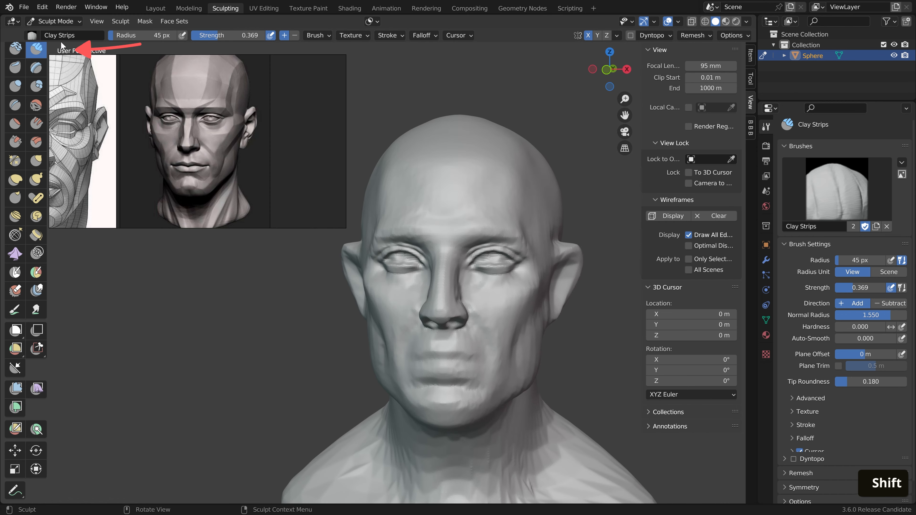
pyautogui.moveTo(448, 278); pyautogui.dragTo(457, 296, button='middle')
pyautogui.hotkey('ctrl', 'z')
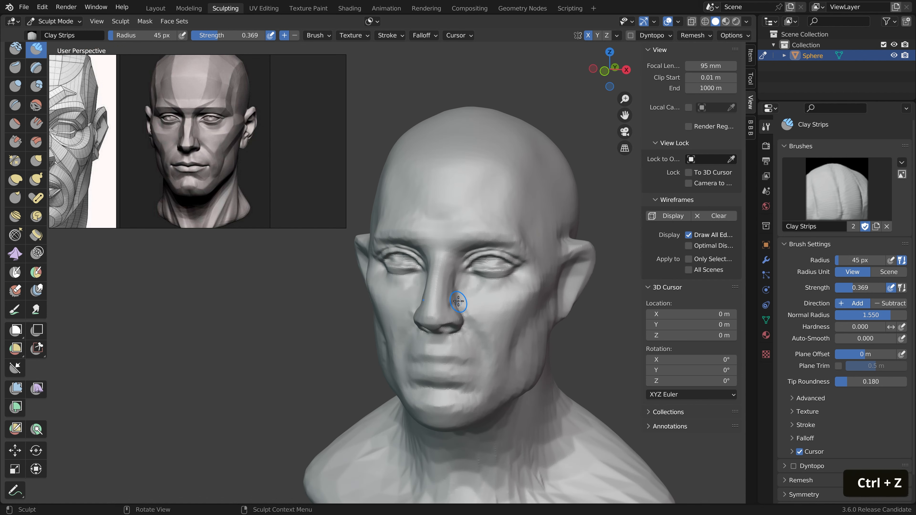
pyautogui.press('f')
pyautogui.click(450, 303)
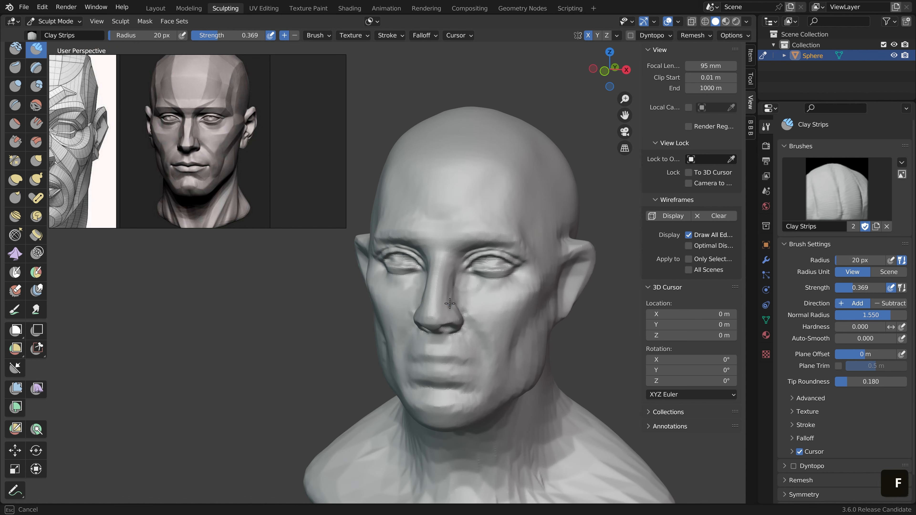
pyautogui.moveTo(459, 308); pyautogui.dragTo(419, 307, button='middle')
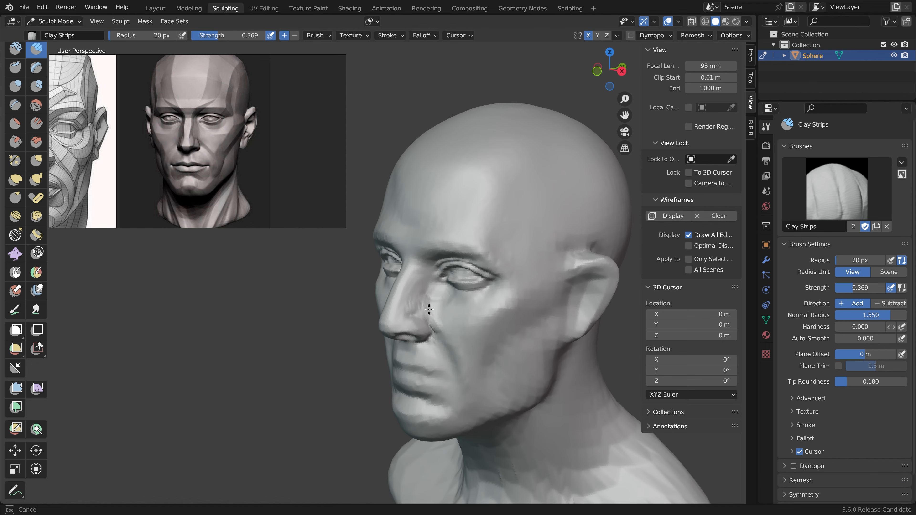
pyautogui.moveTo(439, 320); pyautogui.dragTo(462, 288, button='middle')
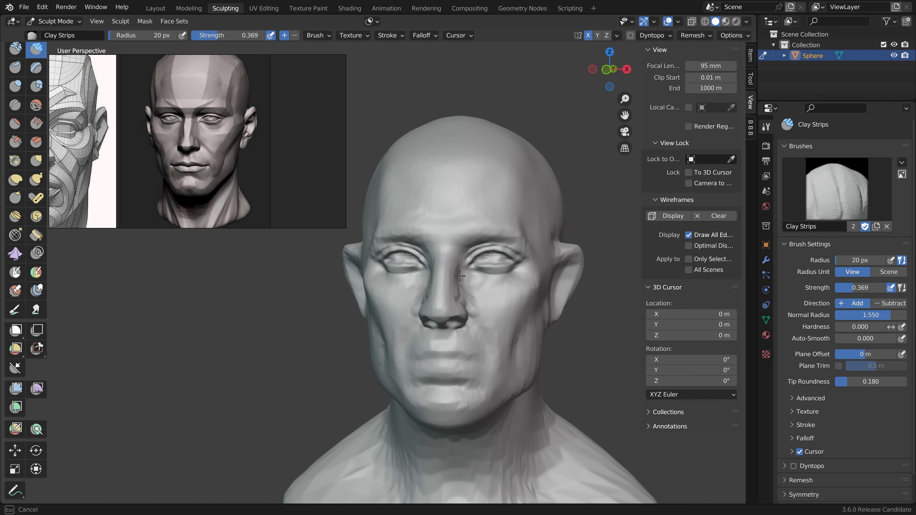
# Refine the planes between the nose and cheek with Clay Strips, then enlarge the brush to 46 px and smooth near the inner eye corner
pyautogui.press('ctrl')
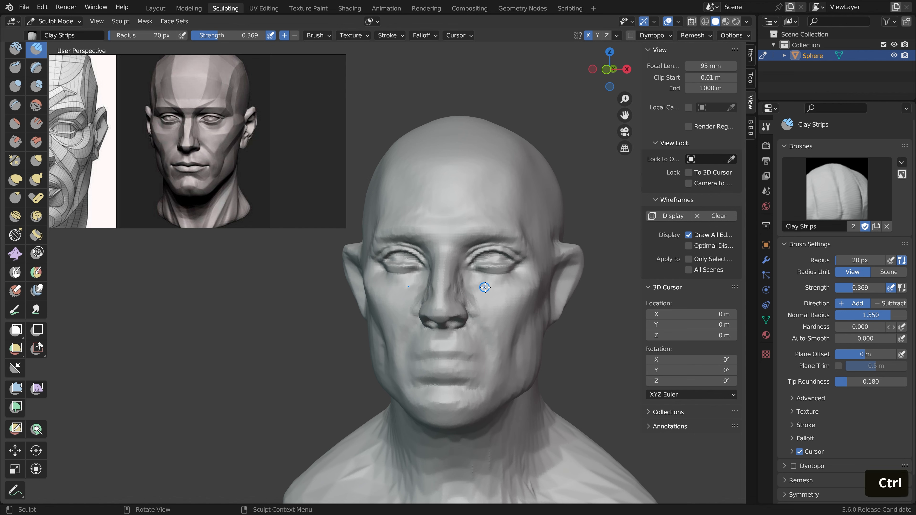
pyautogui.moveTo(485, 287); pyautogui.dragTo(451, 293, button='middle')
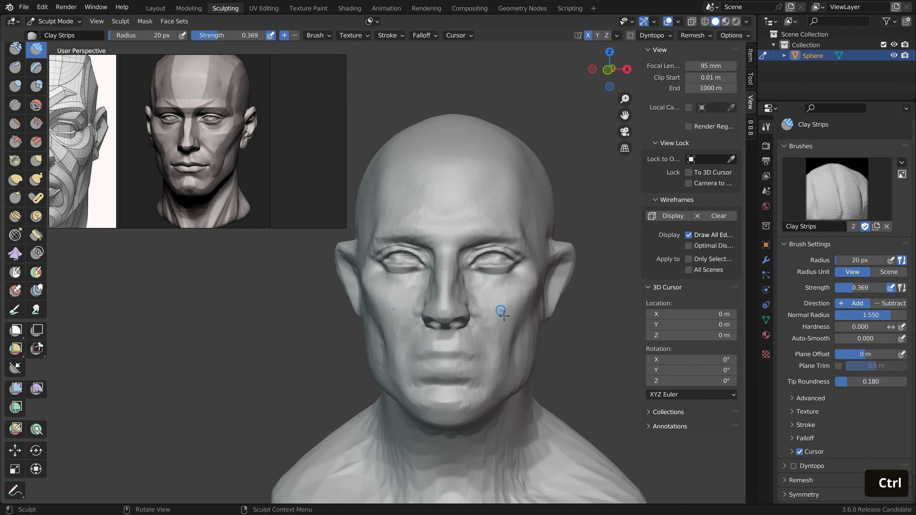
pyautogui.moveTo(504, 316)
pyautogui.keyDown('shift'); pyautogui.mouseDown(button='middle')
pyautogui.moveTo(513, 297)
pyautogui.moveTo(581, 313)
pyautogui.moveTo(508, 306)
pyautogui.mouseUp(button='middle'); pyautogui.keyUp('shift')
pyautogui.press('f')
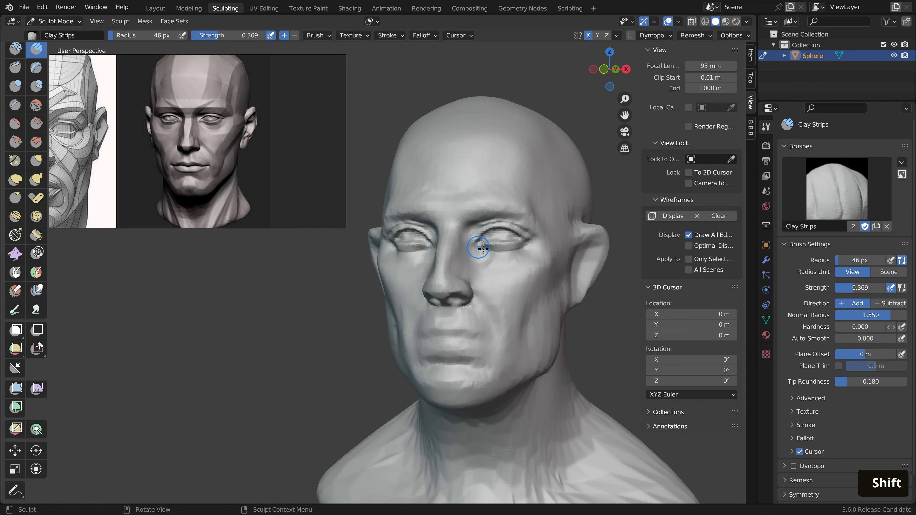
# Reshape the nose profile from the side with the Grab brush at a 153 px radius
pyautogui.moveTo(480, 241)
pyautogui.mouseDown(button='middle')
pyautogui.moveTo(595, 260)
pyautogui.moveTo(512, 265)
pyautogui.mouseUp(button='middle')
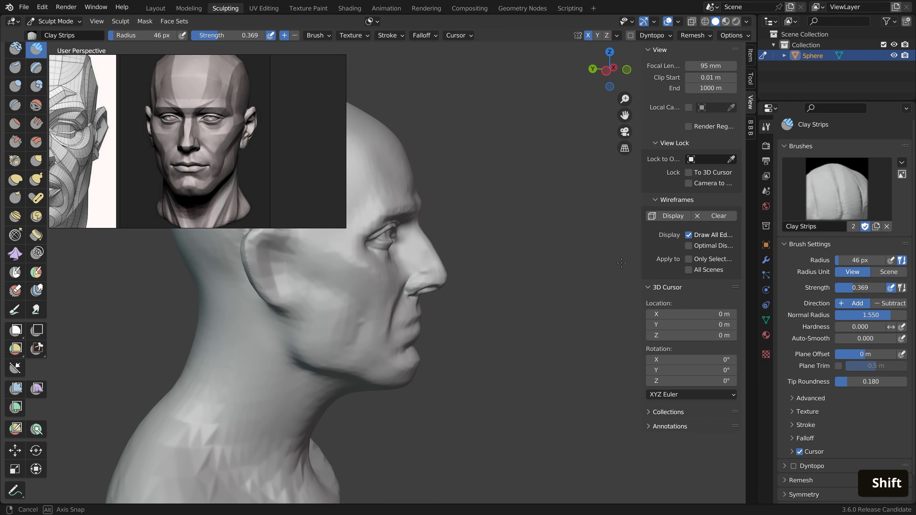
pyautogui.press('g')
pyautogui.press('f')
pyautogui.click(465, 266)
pyautogui.moveTo(415, 264); pyautogui.dragTo(424, 262, button='middle')
pyautogui.press('f')
pyautogui.click(435, 262)
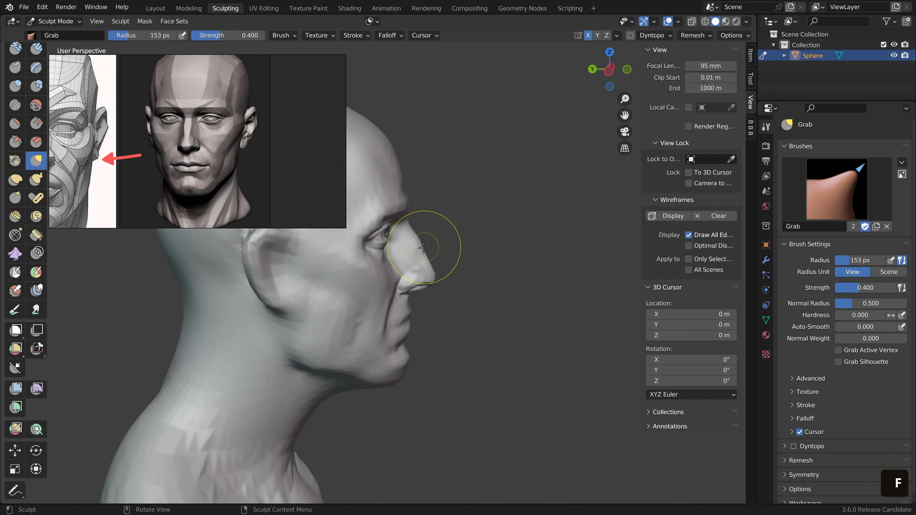
pyautogui.moveTo(424, 247); pyautogui.dragTo(427, 250)
pyautogui.moveTo(448, 262); pyautogui.dragTo(436, 261, button='middle')
pyautogui.moveTo(428, 262); pyautogui.dragTo(422, 251)
pyautogui.press('d')
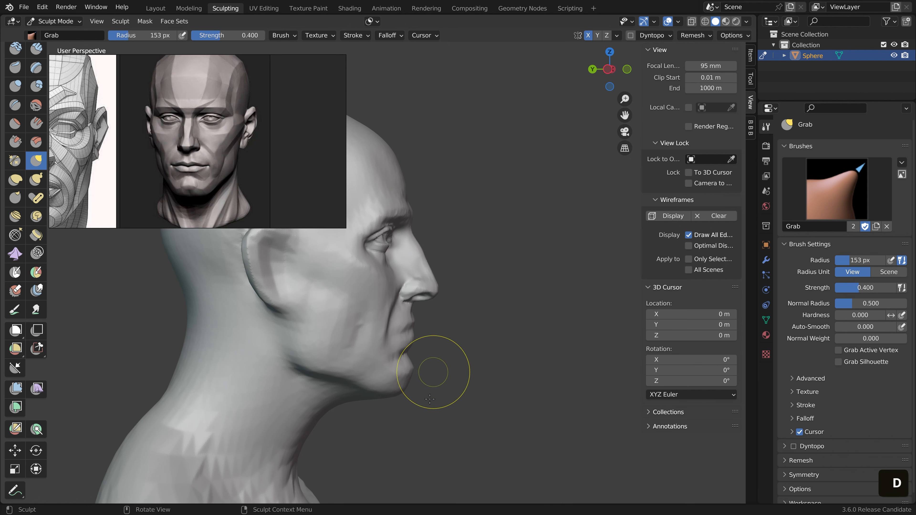
pyautogui.moveTo(430, 399); pyautogui.dragTo(368, 378, button='middle')
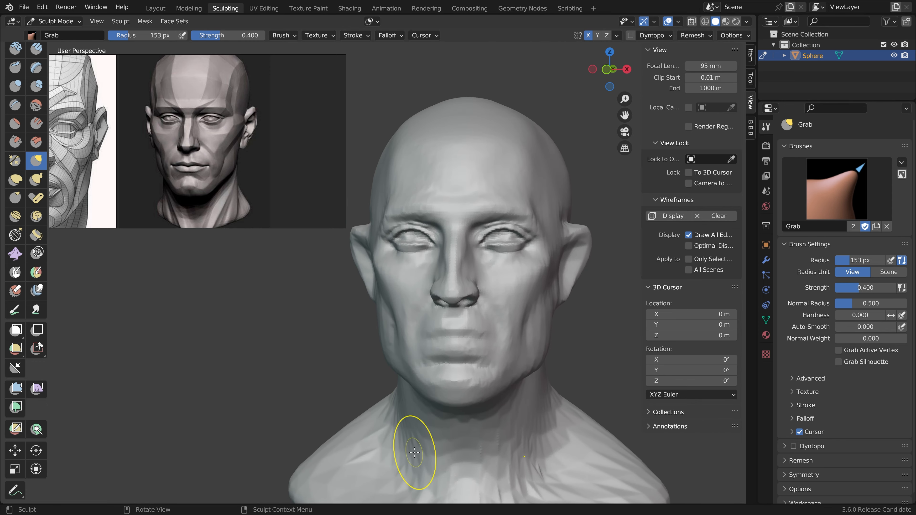
# Carve the line between the lips with the Crease brush at a 38 px radius, undoing the trial stroke made with a larger brush
pyautogui.moveTo(483, 311)
pyautogui.keyDown('shift'); pyautogui.mouseDown(button='middle')
pyautogui.moveTo(446, 287)
pyautogui.moveTo(462, 260)
pyautogui.moveTo(423, 266)
pyautogui.moveTo(430, 286)
pyautogui.moveTo(384, 287)
pyautogui.mouseUp(button='middle'); pyautogui.keyUp('shift')
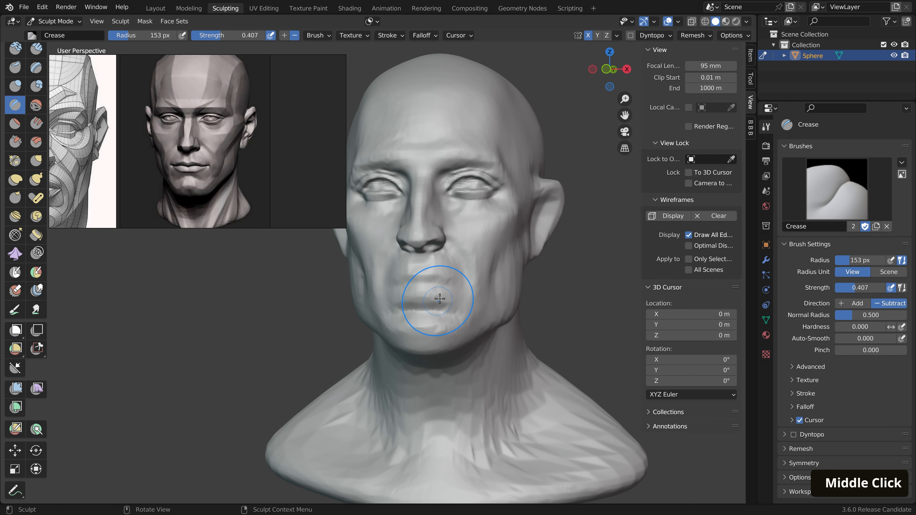
pyautogui.press('f')
pyautogui.click(420, 286)
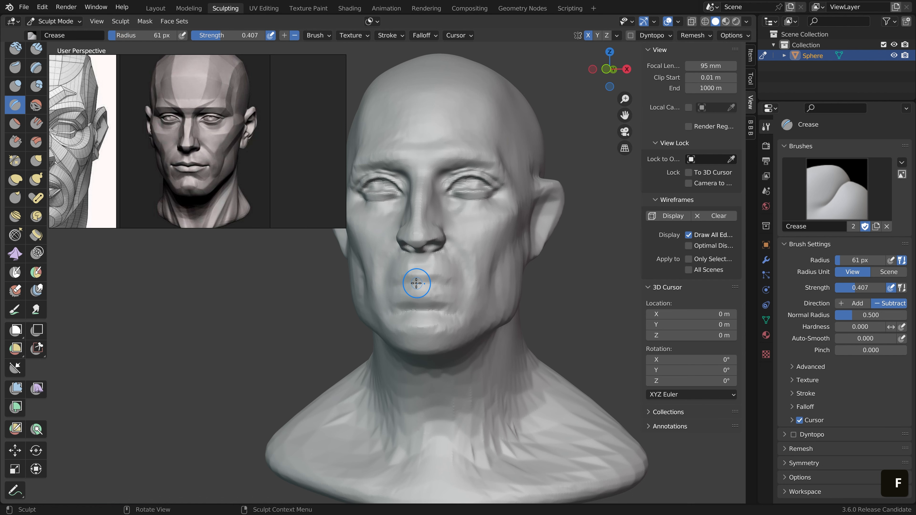
pyautogui.click(421, 283)
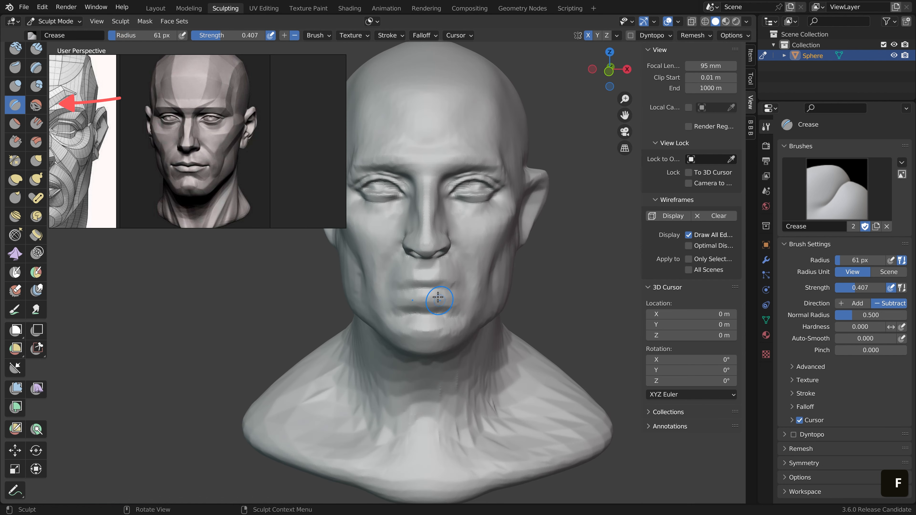
pyautogui.hotkey('ctrl', 'z')
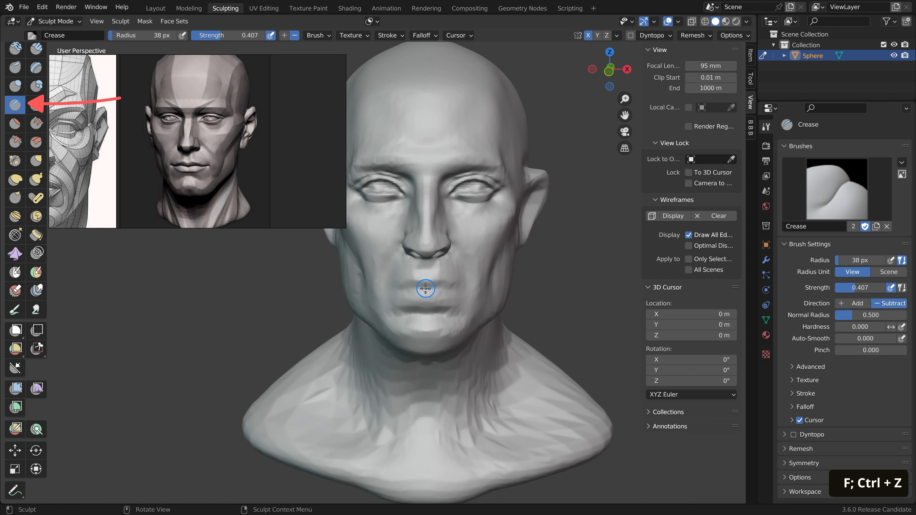
pyautogui.moveTo(427, 289); pyautogui.dragTo(457, 293)
# Sharpen the lip shape toward the mouth corners with inverted Crease strokes and undo the last two strokes
pyautogui.moveTo(455, 293); pyautogui.dragTo(503, 291, button='middle')
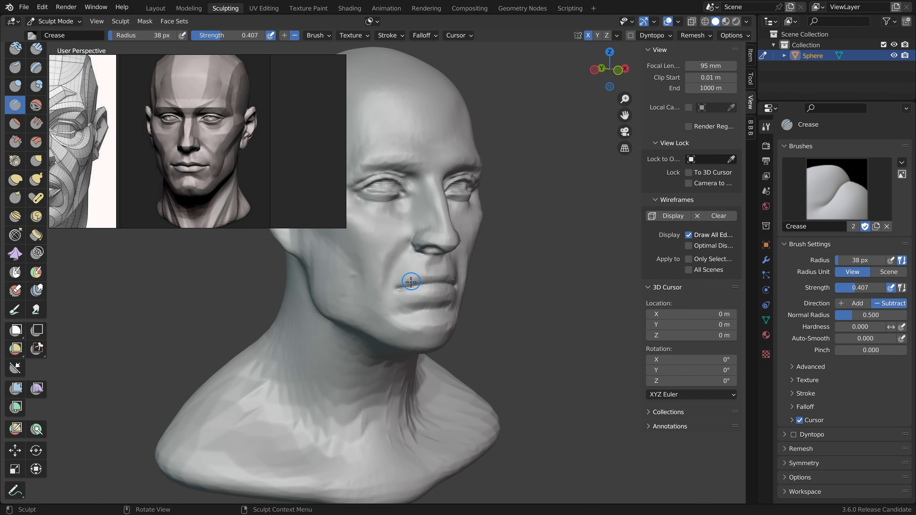
pyautogui.keyDown('ctrl'); pyautogui.moveTo(406, 284); pyautogui.dragTo(400, 284); pyautogui.keyUp('ctrl')
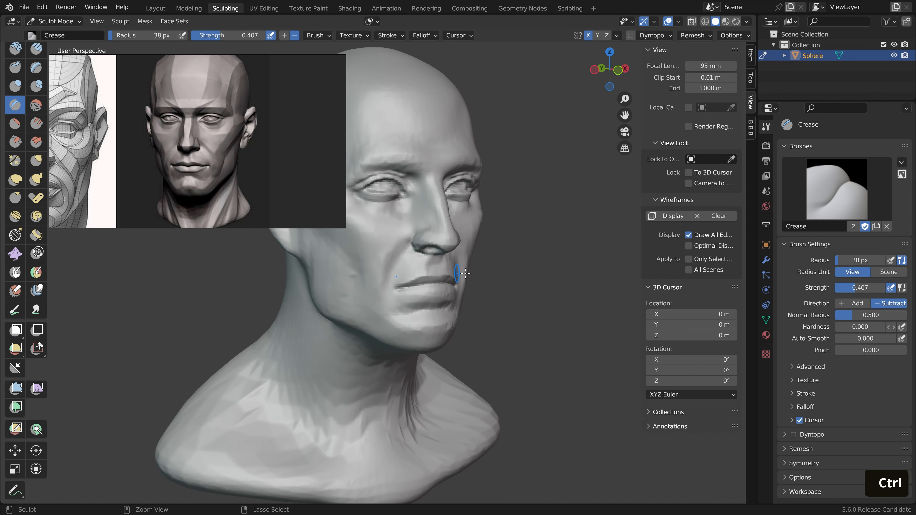
pyautogui.moveTo(465, 273)
pyautogui.mouseDown(button='middle')
pyautogui.moveTo(426, 306)
pyautogui.moveTo(467, 297)
pyautogui.moveTo(431, 286)
pyautogui.moveTo(482, 293)
pyautogui.moveTo(536, 256)
pyautogui.moveTo(499, 285)
pyautogui.mouseUp(button='middle')
pyautogui.hotkey('ctrl', 'z')
pyautogui.hotkey('ctrl', 'z')
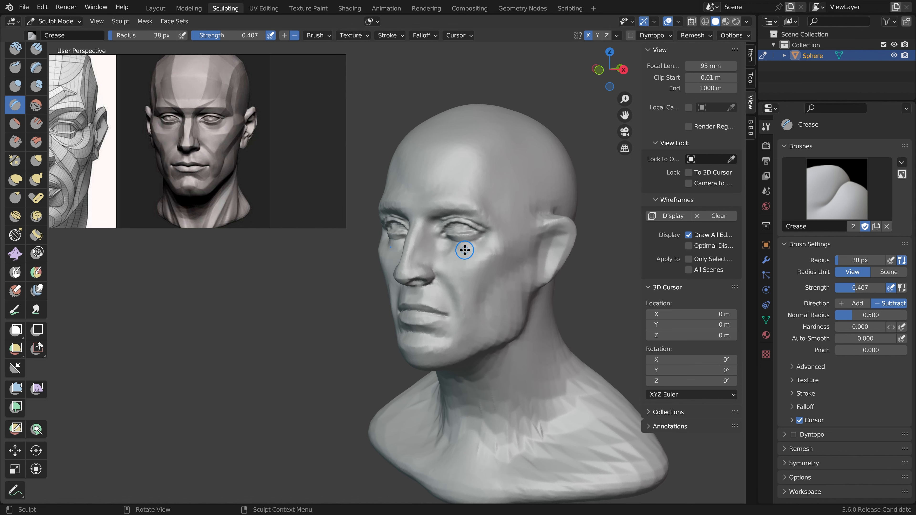
pyautogui.moveTo(467, 250); pyautogui.dragTo(552, 260, button='middle')
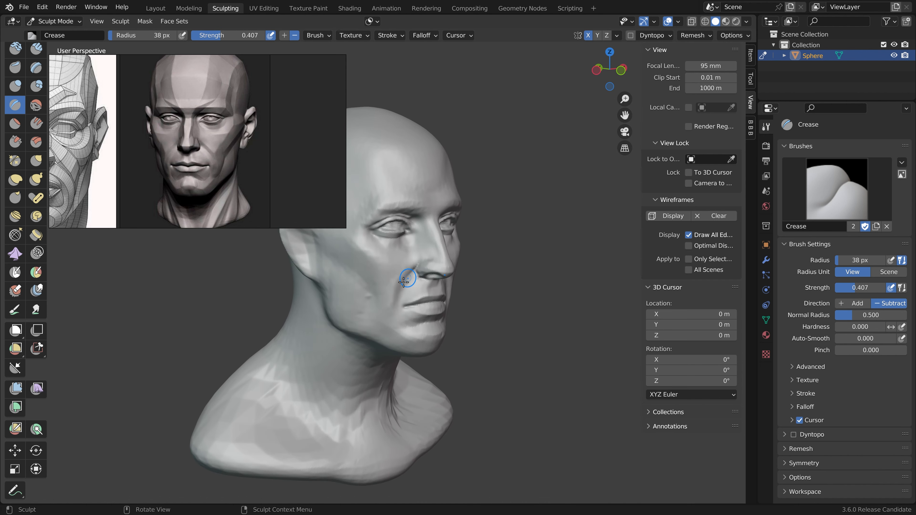
# Build up the muscle mass around the mouth with the Clay Strips brush at a 27 px radius
pyautogui.click(36, 48)
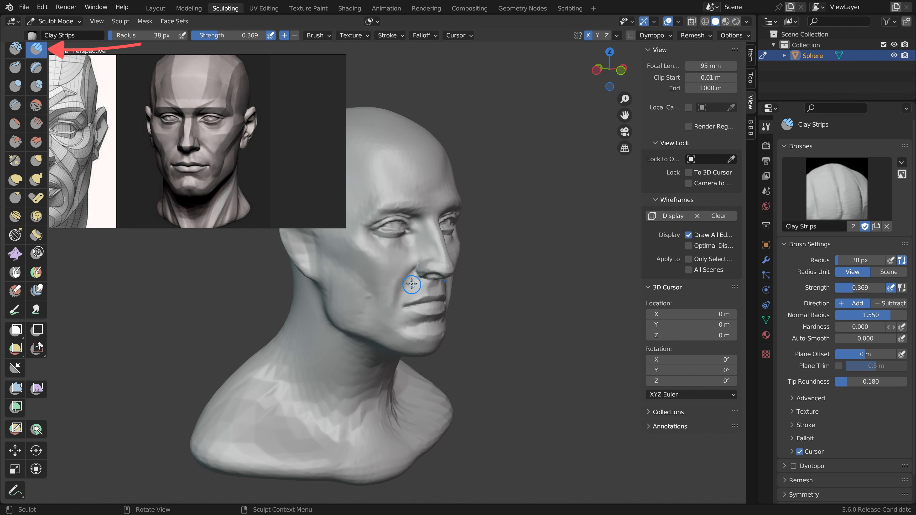
pyautogui.press('f')
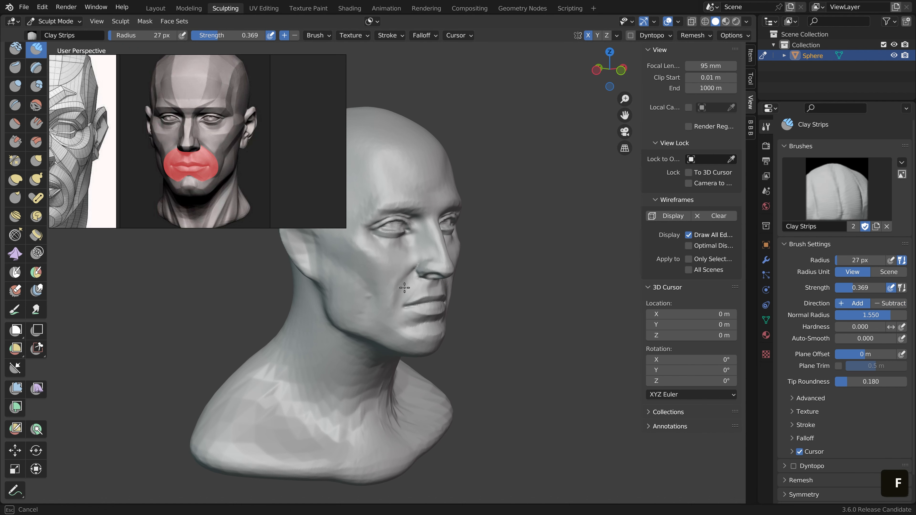
pyautogui.moveTo(411, 288)
pyautogui.mouseDown(button='middle')
pyautogui.moveTo(466, 287)
pyautogui.moveTo(474, 272)
pyautogui.moveTo(452, 292)
pyautogui.mouseUp(button='middle')
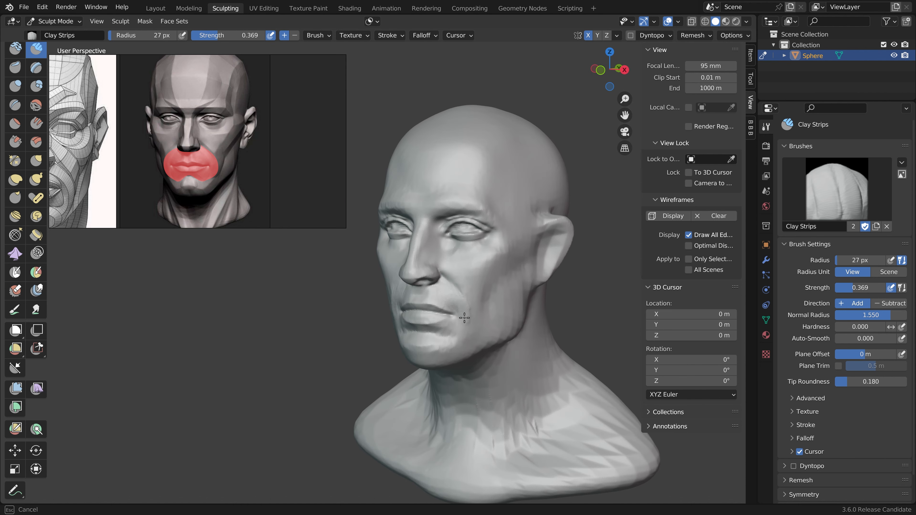
pyautogui.moveTo(458, 327); pyautogui.dragTo(472, 319, button='middle')
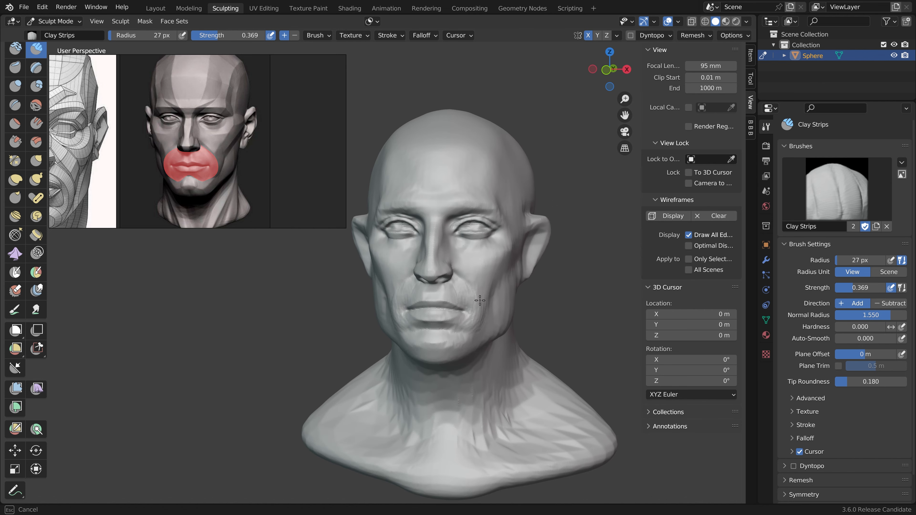
pyautogui.moveTo(483, 262); pyautogui.dragTo(409, 285, button='middle')
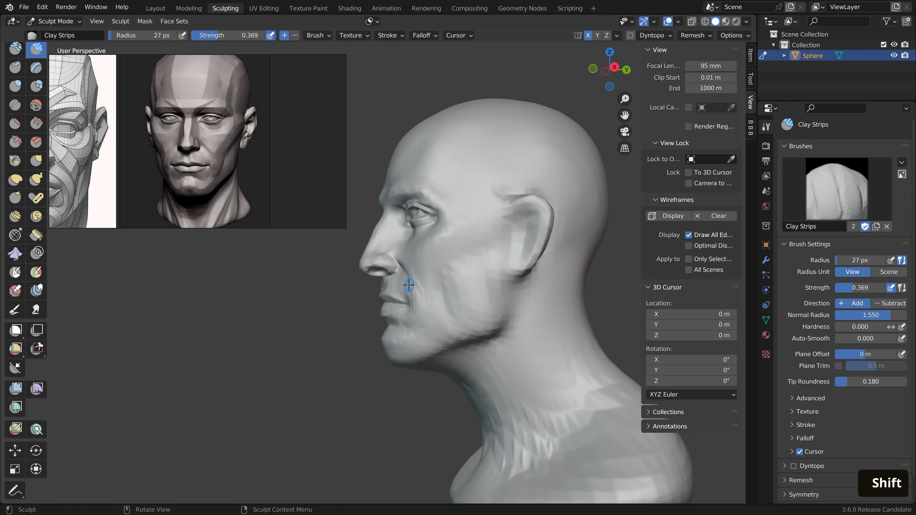
# Set the Clay Strips radius to 41 px and fill and smooth the area beside and below the mouth corners
pyautogui.press('f')
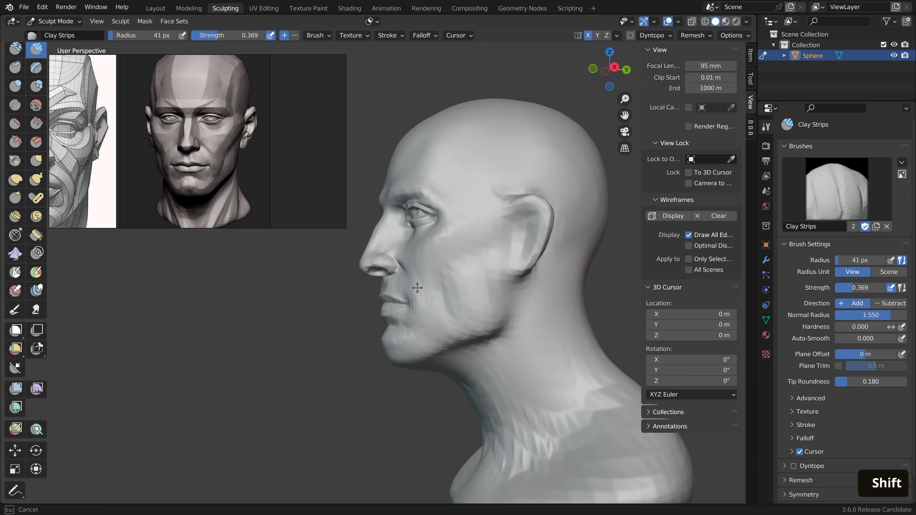
pyautogui.keyDown('shift'); pyautogui.moveTo(417, 319); pyautogui.dragTo(431, 307); pyautogui.keyUp('shift')
pyautogui.moveTo(448, 314); pyautogui.dragTo(523, 341, button='middle')
pyautogui.keyDown('shift'); pyautogui.moveTo(467, 321); pyautogui.dragTo(466, 327); pyautogui.keyUp('shift')
pyautogui.moveTo(476, 330); pyautogui.dragTo(495, 338, button='middle')
# Add volume between the mouth corners and chin with Clay Strips at a 31 px radius and smooth it
pyautogui.press('f')
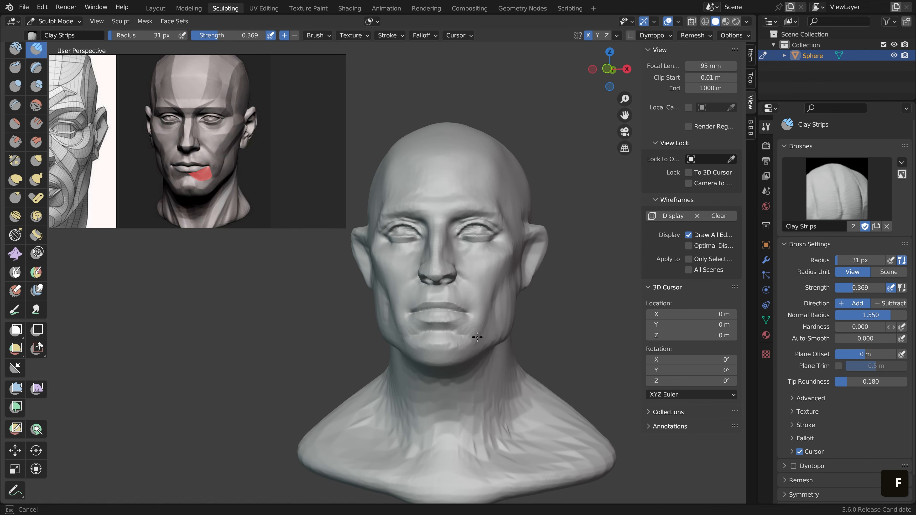
pyautogui.moveTo(477, 337); pyautogui.dragTo(478, 338)
pyautogui.moveTo(486, 333); pyautogui.dragTo(487, 346, button='middle')
pyautogui.keyDown('shift'); pyautogui.moveTo(468, 328); pyautogui.dragTo(468, 332); pyautogui.keyUp('shift')
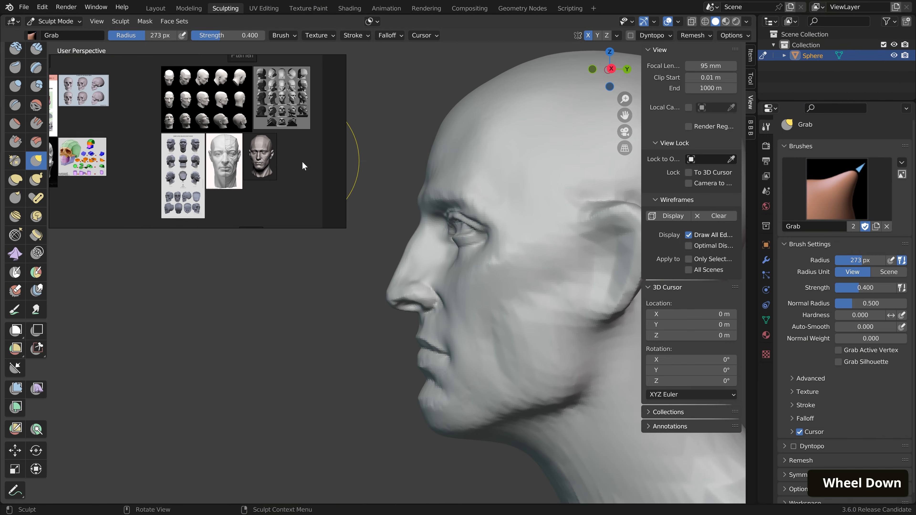
# Examine the side-profile head reference alongside the sculpt's side view, comparing the nose, lips and chin
pyautogui.scroll(-2, 302, 161)
pyautogui.moveTo(281, 155); pyautogui.dragTo(262, 146, button='middle')
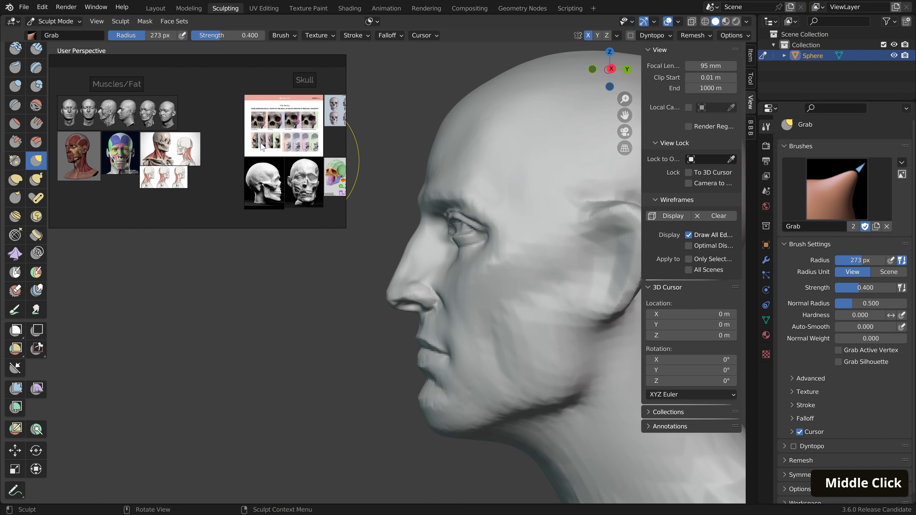
pyautogui.scroll(10, 123, 123)
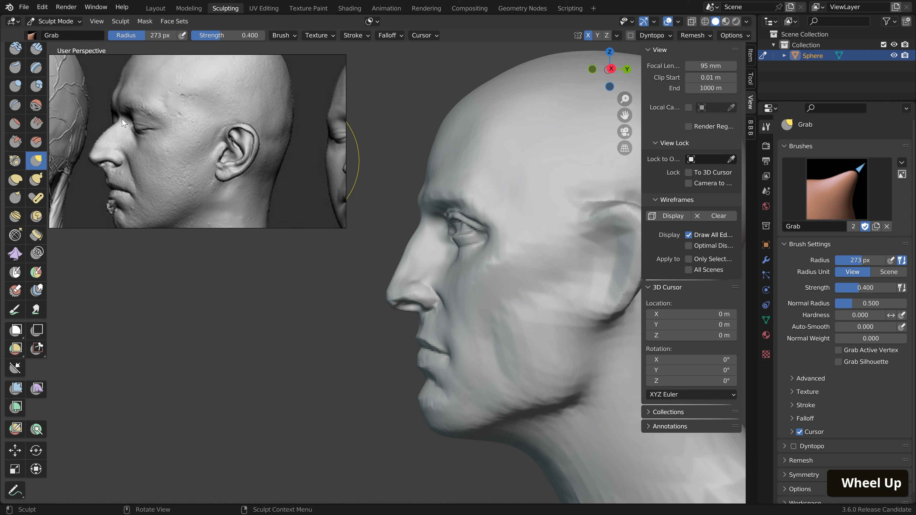
pyautogui.moveTo(456, 277); pyautogui.dragTo(463, 277, button='middle')
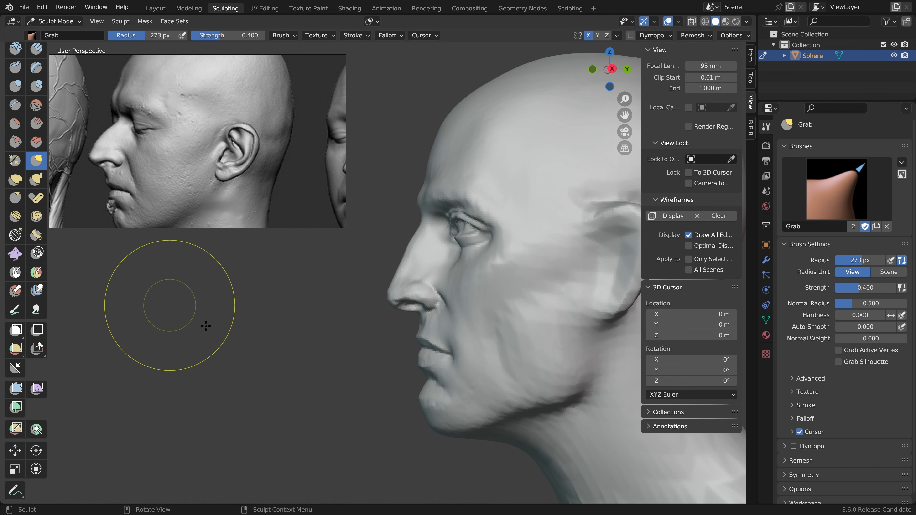
# Refine the side profile of the nose, mouth and chin with the Grab brush and undo the last adjustment
pyautogui.scroll(5, 399, 296)
pyautogui.click(398, 273)
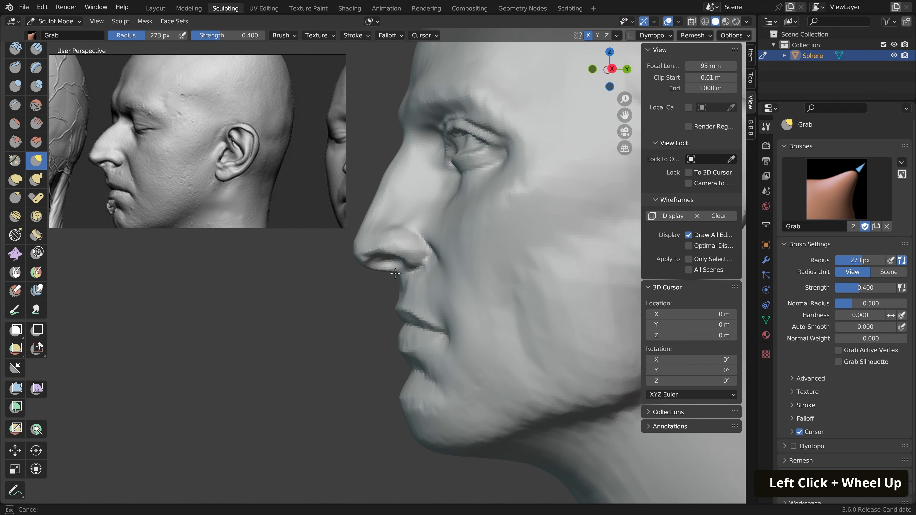
pyautogui.scroll(-4, 451, 308)
pyautogui.scroll(4, 379, 276)
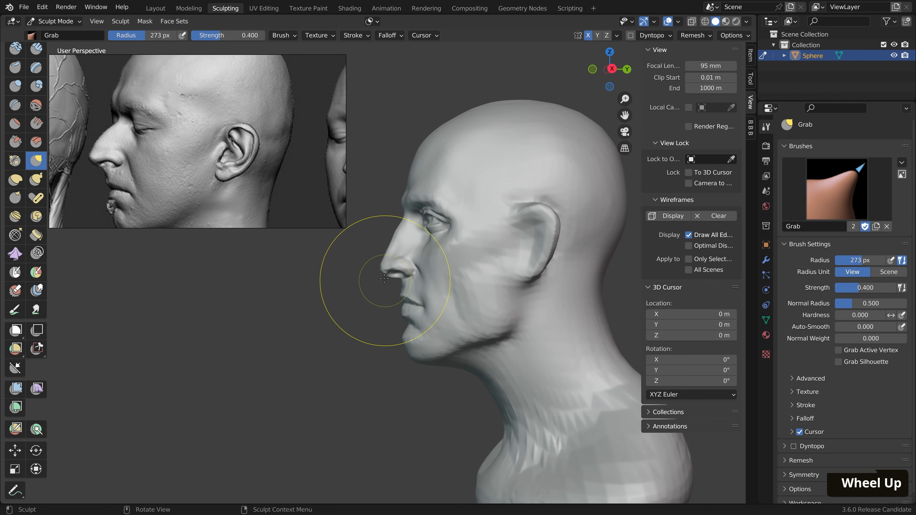
pyautogui.keyDown('shift'); pyautogui.moveTo(378, 318); pyautogui.dragTo(424, 320, button='middle'); pyautogui.keyUp('shift')
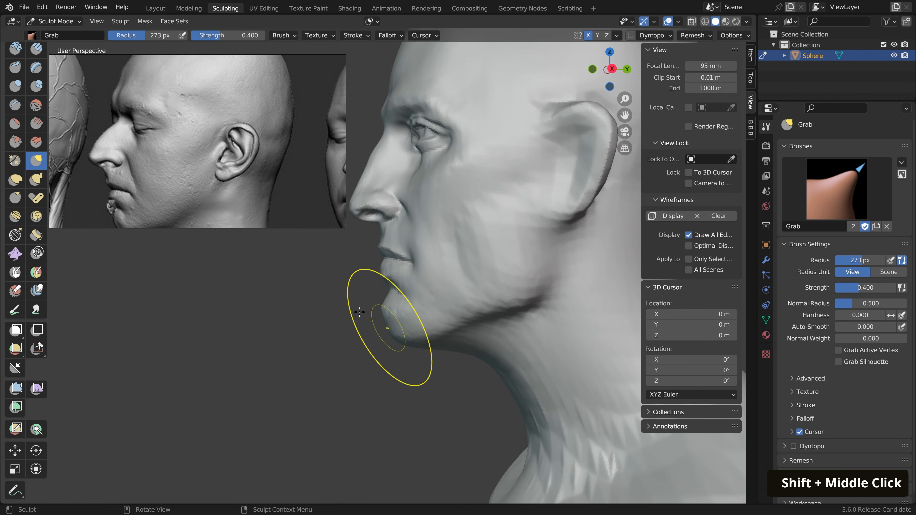
pyautogui.moveTo(118, 201); pyautogui.dragTo(121, 174, button='middle')
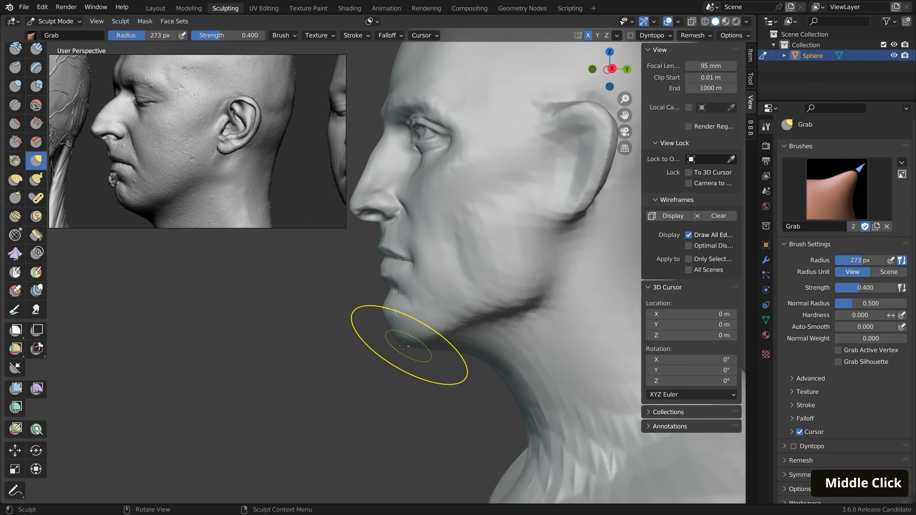
pyautogui.scroll(-4, 441, 333)
pyautogui.scroll(-2, 440, 332)
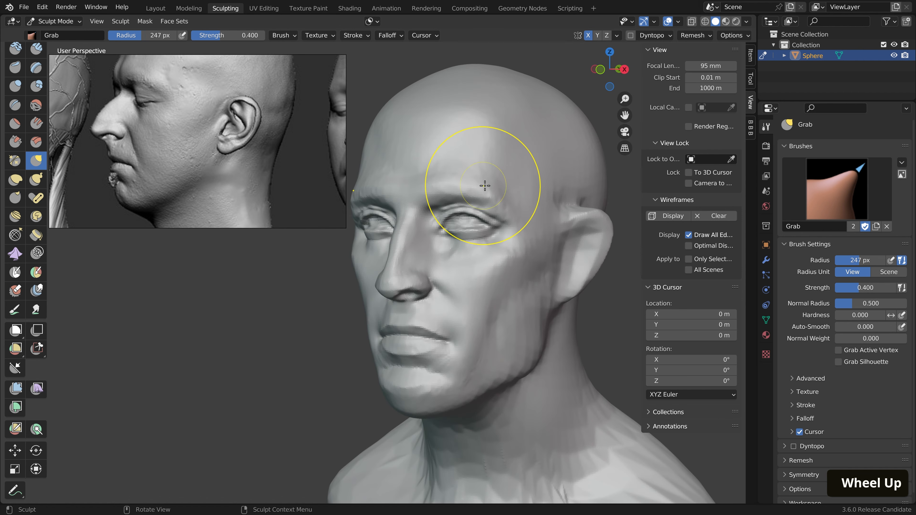
pyautogui.hotkey('ctrl', 'z')
pyautogui.moveTo(501, 188)
pyautogui.mouseDown(button='middle')
pyautogui.moveTo(547, 204)
pyautogui.moveTo(521, 204)
pyautogui.mouseUp(button='middle')
pyautogui.moveTo(521, 204)
pyautogui.keyDown('shift'); pyautogui.mouseDown(button='middle')
pyautogui.moveTo(535, 226)
pyautogui.moveTo(559, 222)
pyautogui.mouseUp(button='middle'); pyautogui.keyUp('shift')
# Add form along the brow ridge above the eyes with the Clay Strips brush at a 16 px radius
pyautogui.click(37, 50)
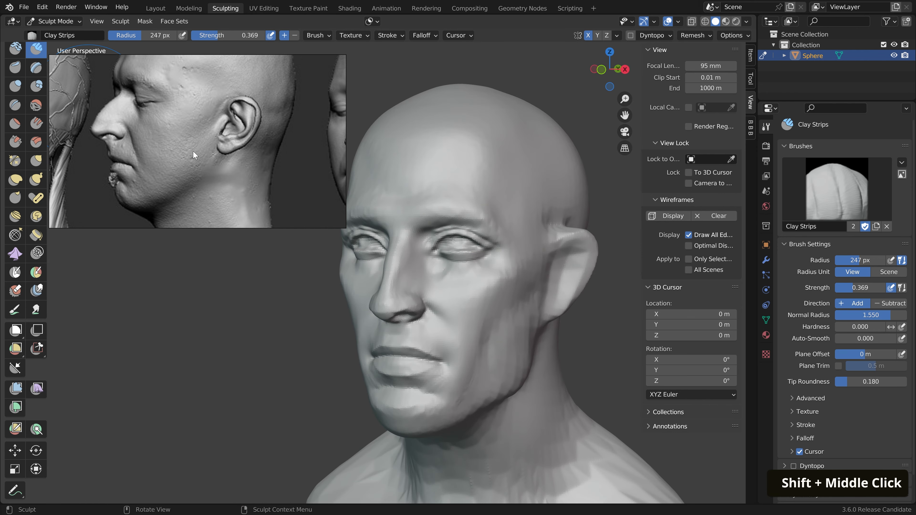
pyautogui.press('f')
pyautogui.click(442, 231)
pyautogui.moveTo(442, 231); pyautogui.dragTo(436, 209, button='middle')
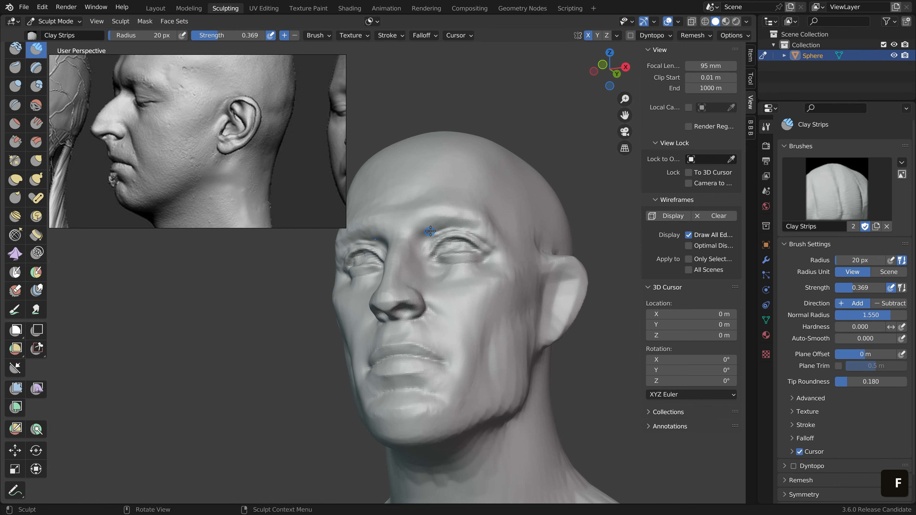
pyautogui.press('f')
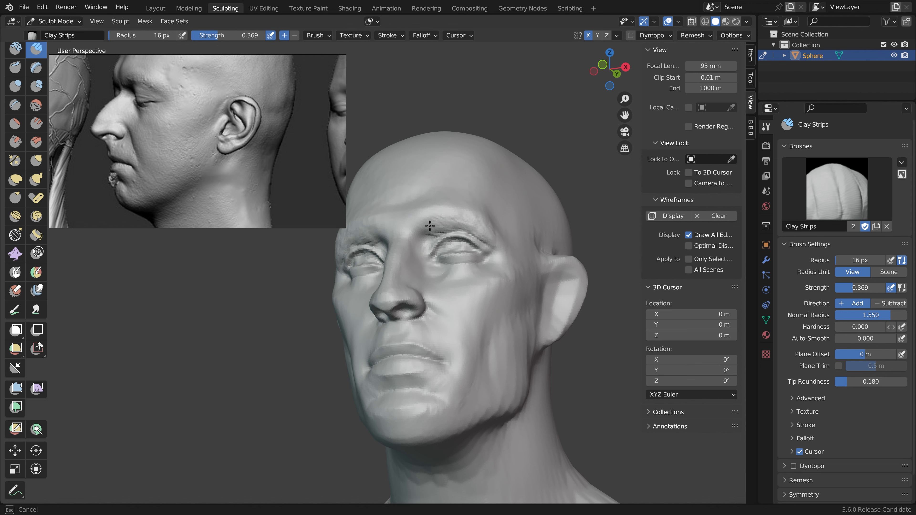
pyautogui.moveTo(430, 226); pyautogui.dragTo(467, 244, button='middle')
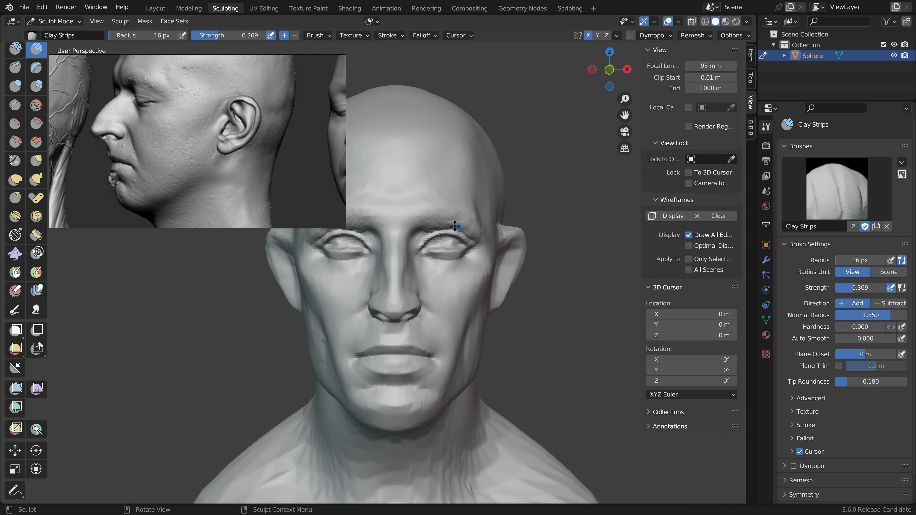
pyautogui.moveTo(499, 235)
pyautogui.mouseDown(button='middle')
pyautogui.moveTo(473, 194)
pyautogui.moveTo(421, 211)
pyautogui.mouseUp(button='middle')
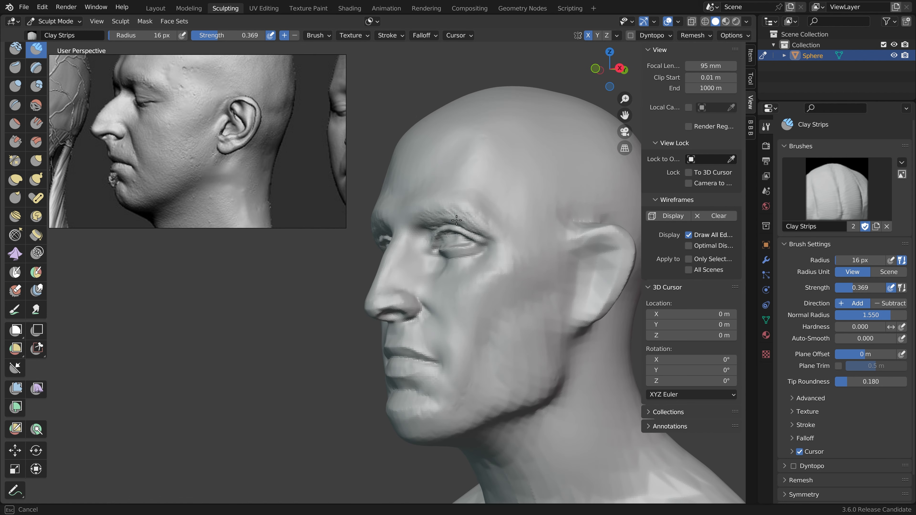
# Set the Clay Strips radius to 38 px, smooth the brow and carve the area between brow and upper eyelid
pyautogui.press('f')
pyautogui.click(481, 229)
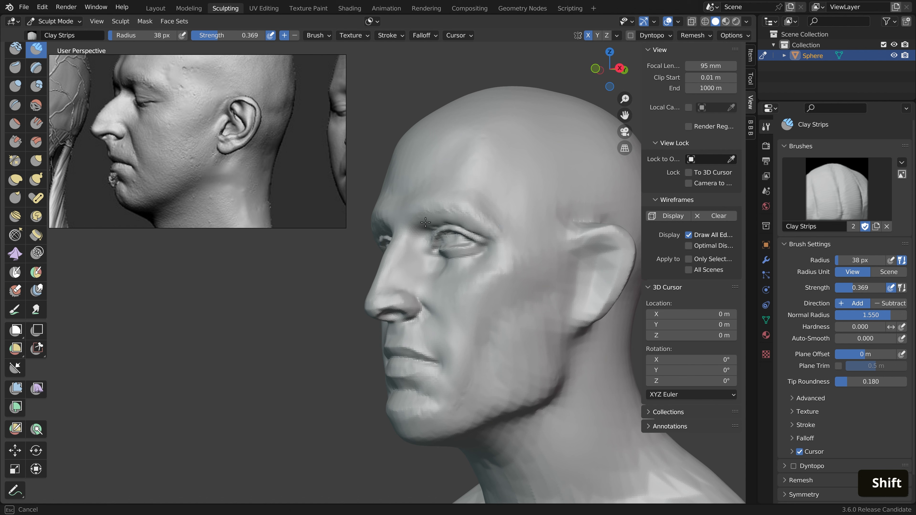
pyautogui.moveTo(425, 223); pyautogui.dragTo(504, 243, button='middle')
pyautogui.keyDown('ctrl'); pyautogui.moveTo(426, 236); pyautogui.dragTo(427, 232, button='middle'); pyautogui.keyUp('ctrl')
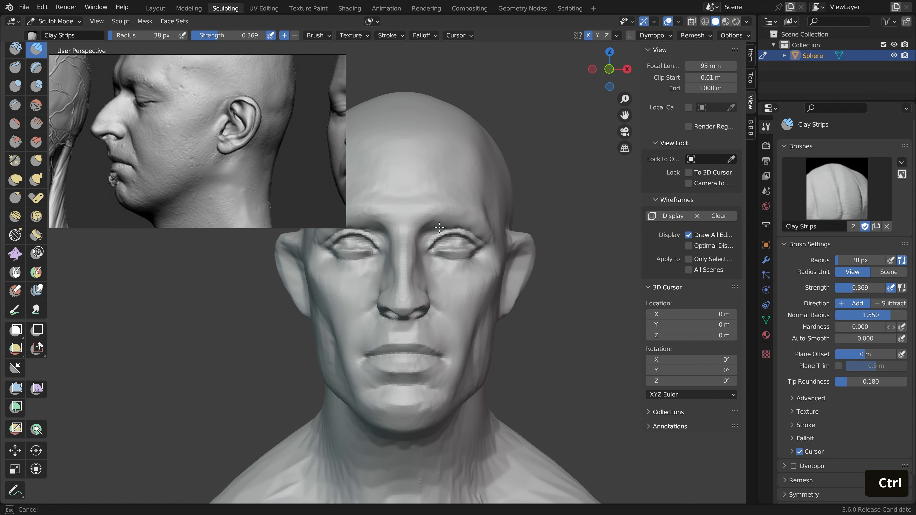
pyautogui.keyDown('ctrl'); pyautogui.moveTo(439, 227); pyautogui.dragTo(453, 226); pyautogui.keyUp('ctrl')
# Switch to the Crease brush and examine the front-view head reference around the brows and nose bridge
pyautogui.click(13, 106)
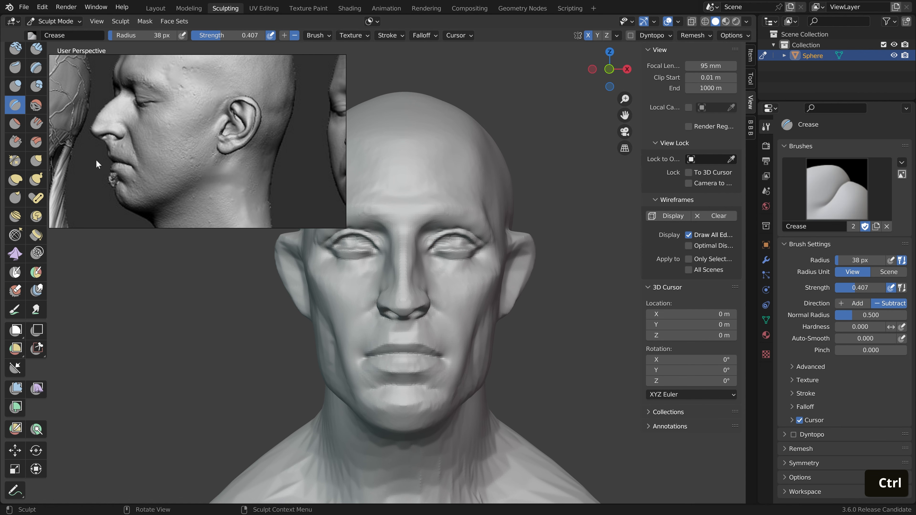
pyautogui.scroll(-3, 96, 160)
pyautogui.moveTo(287, 127); pyautogui.dragTo(216, 128, button='middle')
pyautogui.scroll(3, 211, 128)
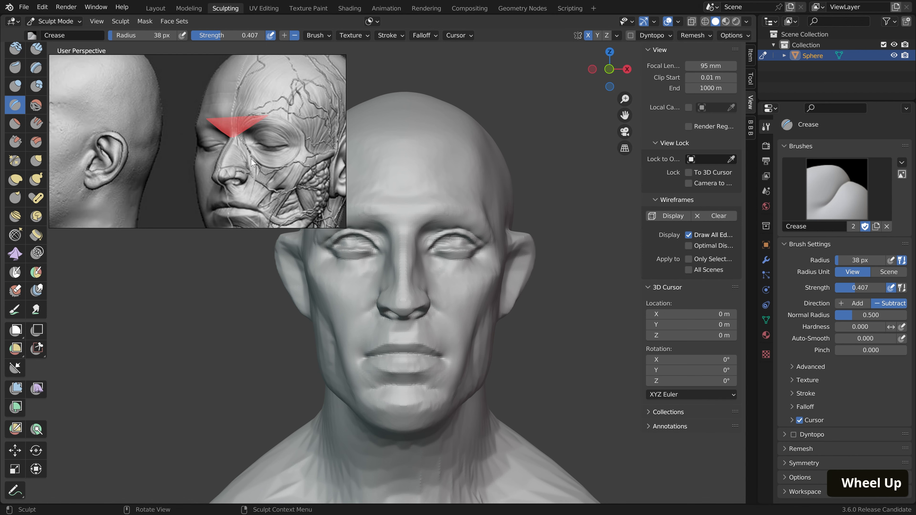
pyautogui.scroll(-3, 241, 137)
pyautogui.moveTo(232, 154); pyautogui.dragTo(177, 157, button='middle')
pyautogui.scroll(3, 160, 134)
pyautogui.scroll(3, 160, 133)
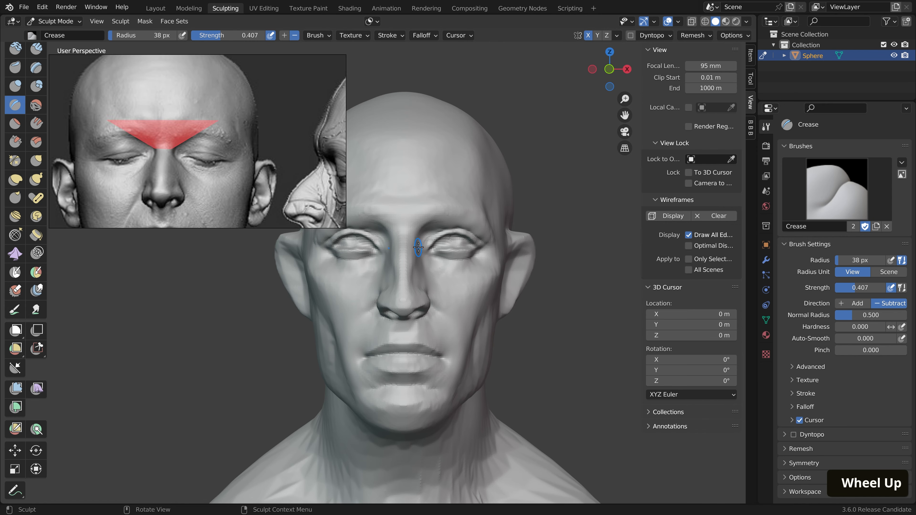
# Define the brow line with the Crease brush at a 64 px radius, smoothing above the eyes down to a 45 px radius
pyautogui.press('f')
pyautogui.click(429, 262)
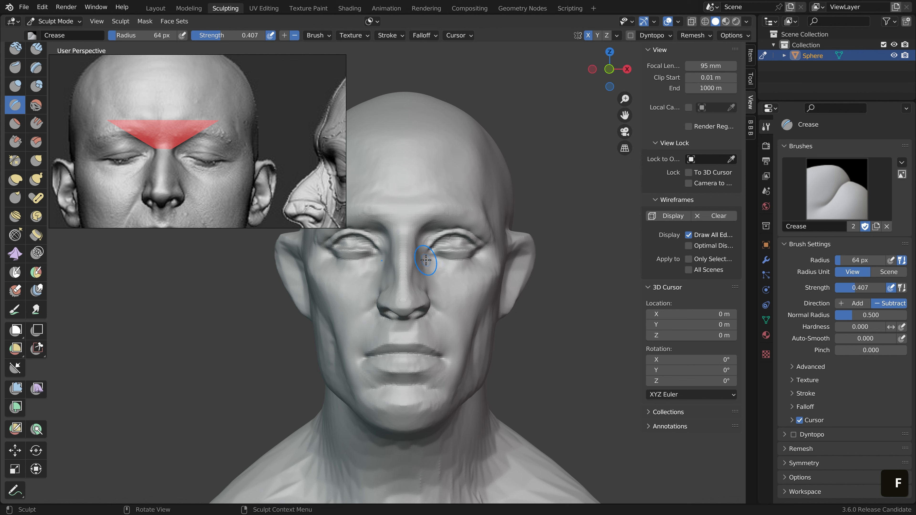
pyautogui.hotkey('ctrl', 'z')
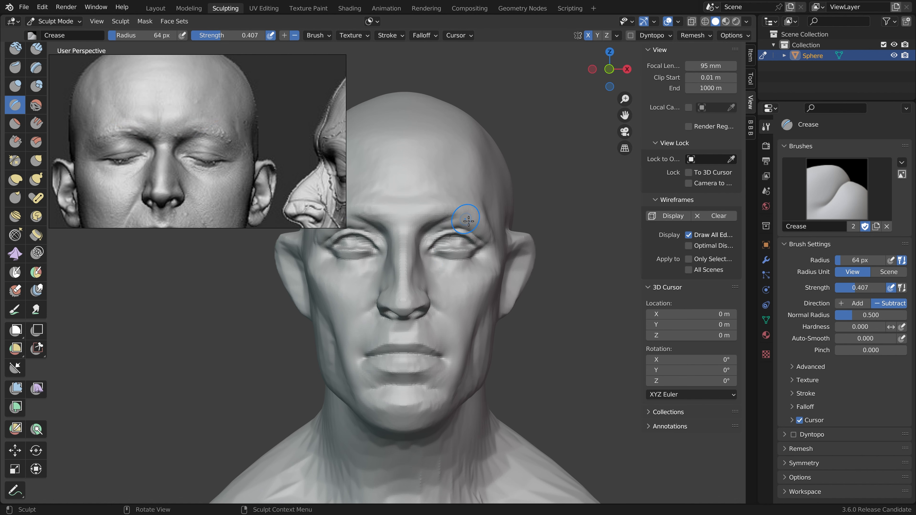
pyautogui.keyDown('shift'); pyautogui.moveTo(446, 217); pyautogui.dragTo(450, 213); pyautogui.keyUp('shift')
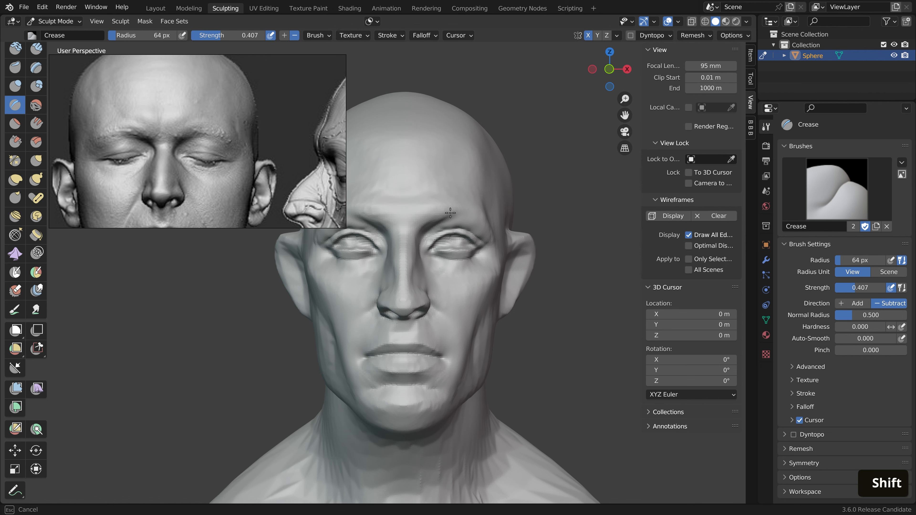
pyautogui.keyDown('shift'); pyautogui.moveTo(448, 226); pyautogui.dragTo(472, 223); pyautogui.keyUp('shift')
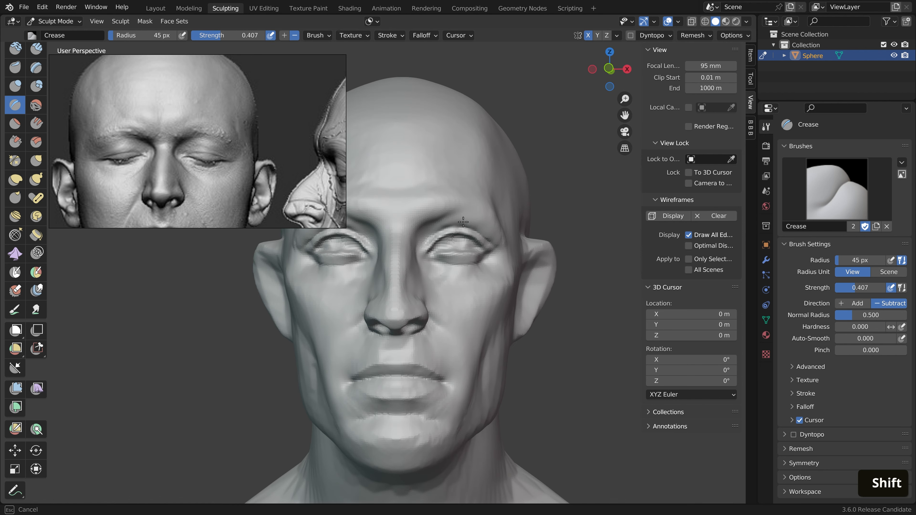
pyautogui.keyDown('shift'); pyautogui.moveTo(465, 222); pyautogui.dragTo(481, 231); pyautogui.keyUp('shift')
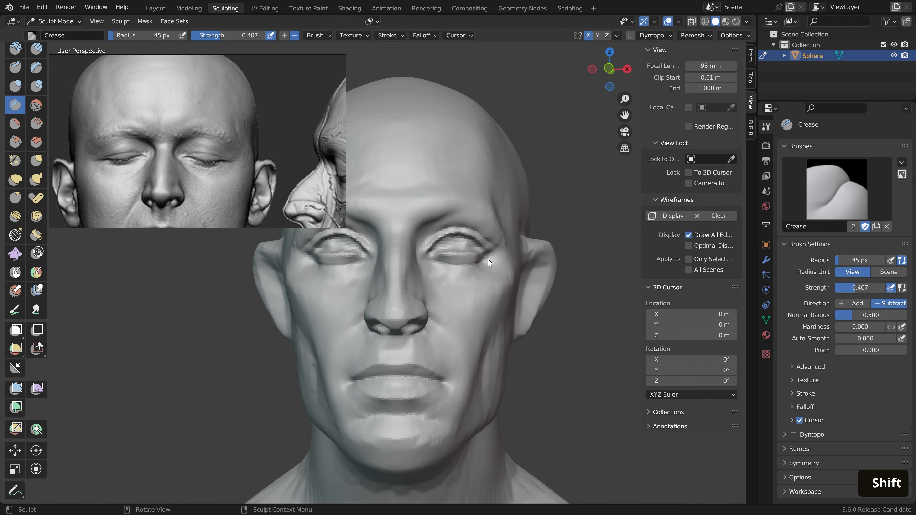
# Adjust the lower cheek beside the mouth with the Grab brush at an 89 px radius
pyautogui.scroll(-5, 477, 288)
pyautogui.moveTo(477, 289)
pyautogui.mouseDown(button='middle')
pyautogui.moveTo(462, 316)
pyautogui.moveTo(517, 301)
pyautogui.moveTo(512, 283)
pyautogui.mouseUp(button='middle')
pyautogui.scroll(4, 483, 308)
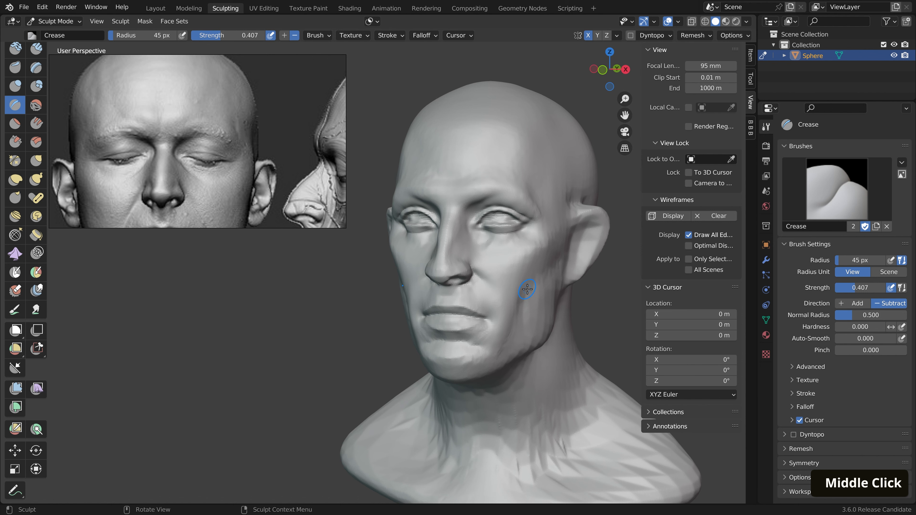
pyautogui.press('g')
pyautogui.press('f')
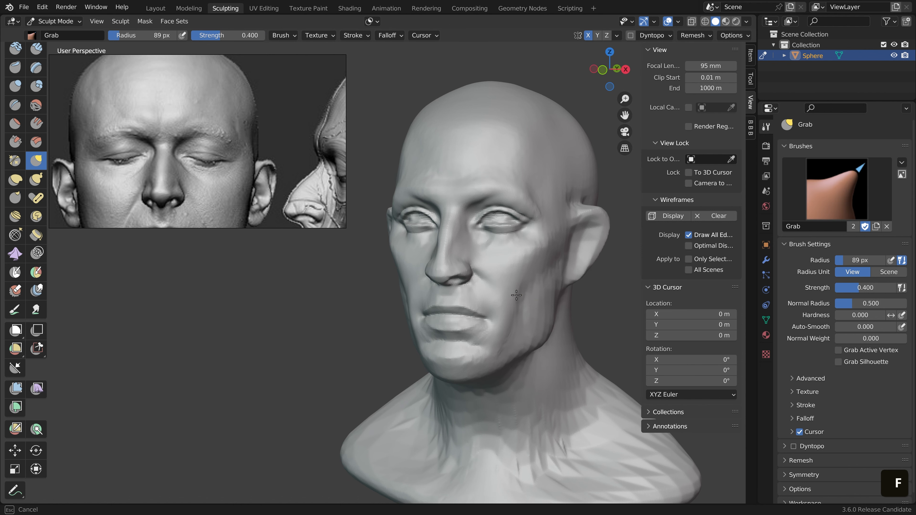
pyautogui.click(517, 295)
pyautogui.scroll(-3, 535, 313)
pyautogui.moveTo(536, 313)
pyautogui.mouseDown(button='middle')
pyautogui.moveTo(530, 329)
pyautogui.moveTo(508, 199)
pyautogui.mouseUp(button='middle')
pyautogui.scroll(1, 529, 329)
pyautogui.scroll(-1, 519, 324)
# Define the cheekbone toward the ear with the Crease brush at a 61 px radius and smooth it
pyautogui.hotkey('shift', 'c')
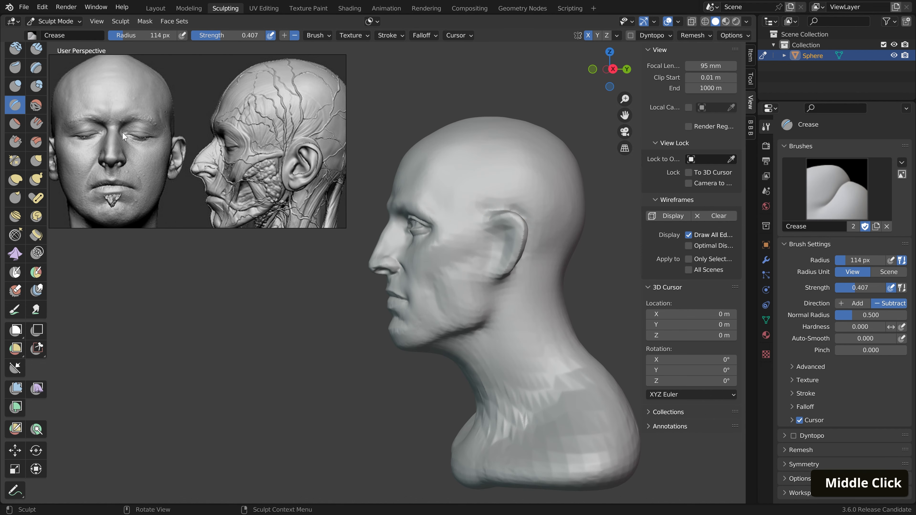
pyautogui.press('f')
pyautogui.click(469, 233)
pyautogui.keyDown('ctrl'); pyautogui.moveTo(469, 230); pyautogui.dragTo(436, 243); pyautogui.keyUp('ctrl')
pyautogui.moveTo(469, 230)
pyautogui.mouseDown(button='middle')
pyautogui.moveTo(541, 232)
pyautogui.moveTo(503, 252)
pyautogui.moveTo(520, 269)
pyautogui.moveTo(487, 274)
pyautogui.mouseUp(button='middle')
pyautogui.hotkey('ctrl', 'z')
pyautogui.press('f')
pyautogui.click(509, 258)
pyautogui.hotkey('ctrl', 'z')
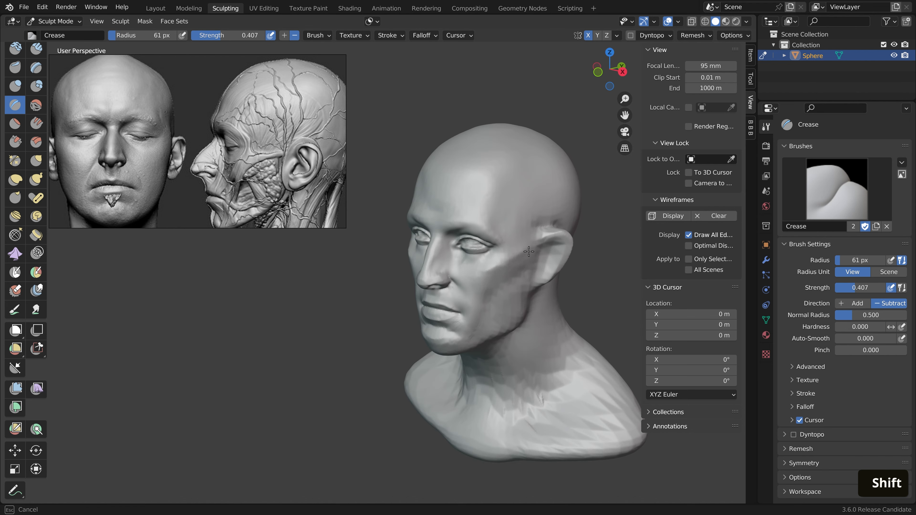
pyautogui.moveTo(531, 246)
pyautogui.mouseDown(button='middle')
pyautogui.moveTo(579, 242)
pyautogui.moveTo(541, 245)
pyautogui.moveTo(570, 241)
pyautogui.moveTo(556, 239)
pyautogui.mouseUp(button='middle')
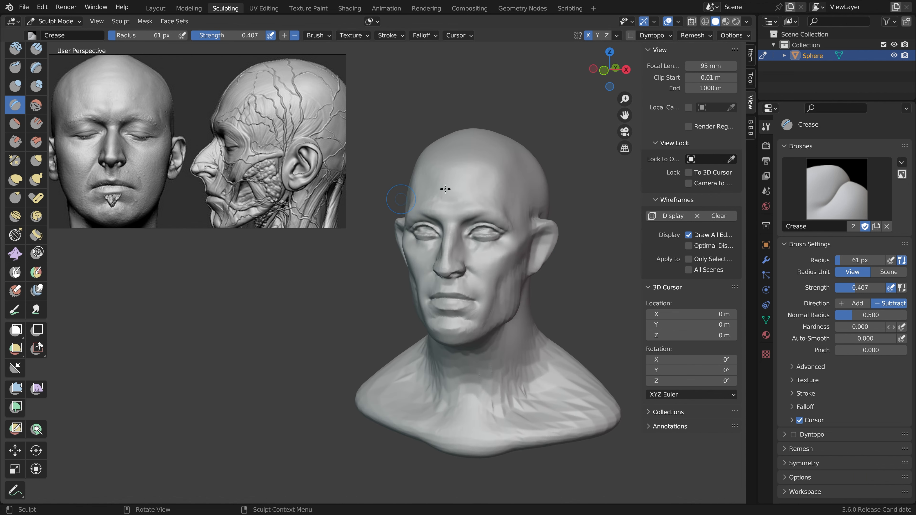
# Carve the fold from the inner eye corner down the cheek with the Crease brush at a 74 px radius
pyautogui.keyDown('shift'); pyautogui.moveTo(455, 290); pyautogui.dragTo(416, 287, button='middle'); pyautogui.keyUp('shift')
pyautogui.scroll(1, 416, 286)
pyautogui.hotkey('ctrl', 'z')
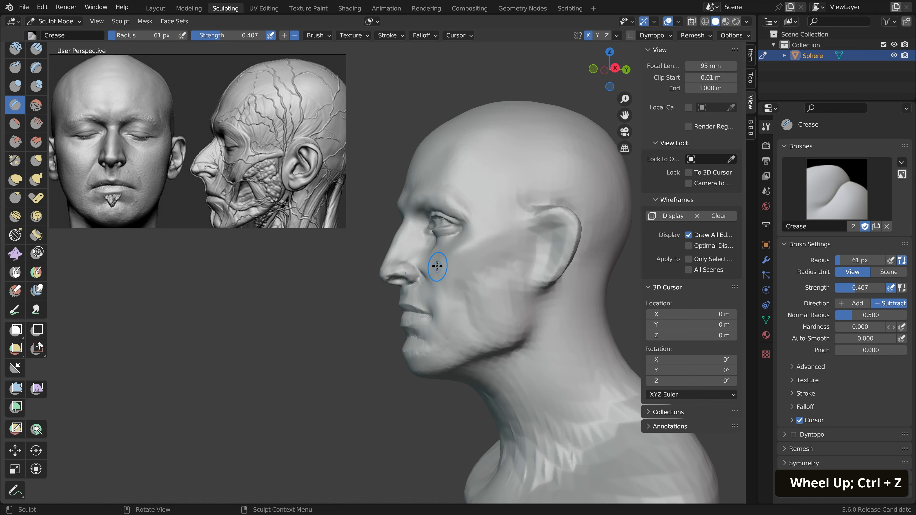
pyautogui.press('f')
pyautogui.click(433, 252)
pyautogui.press('f')
pyautogui.click(428, 242)
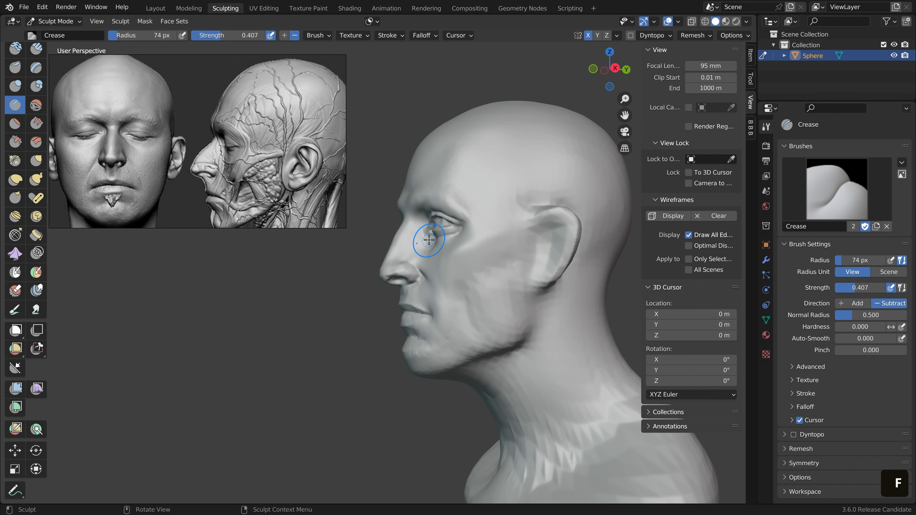
pyautogui.moveTo(428, 238); pyautogui.dragTo(433, 252)
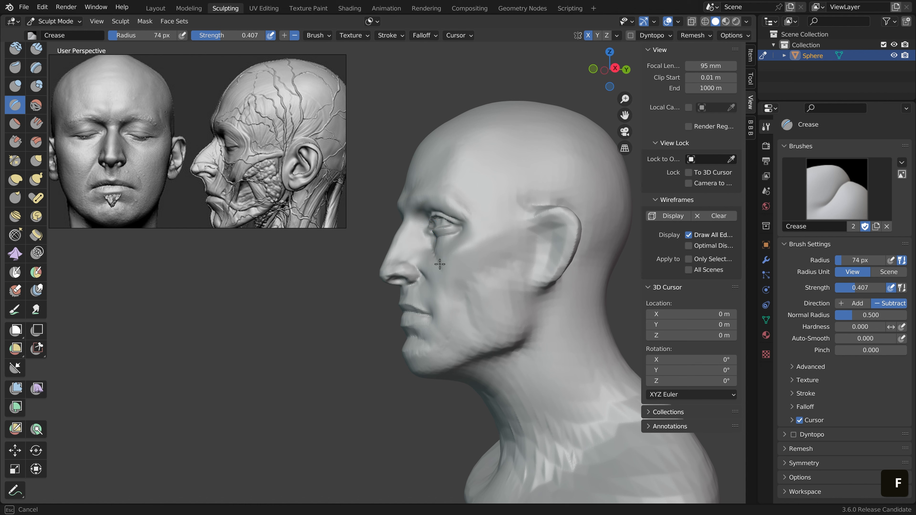
pyautogui.press('d')
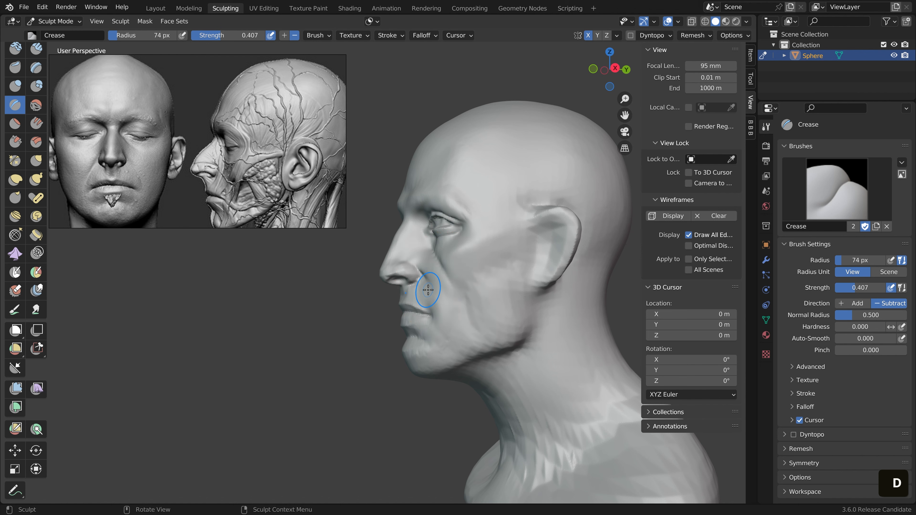
# Examine the side-view head reference up close for the cheek plane running from the nose to the mouth corner
pyautogui.scroll(-3, 198, 72)
pyautogui.scroll(5, 204, 99)
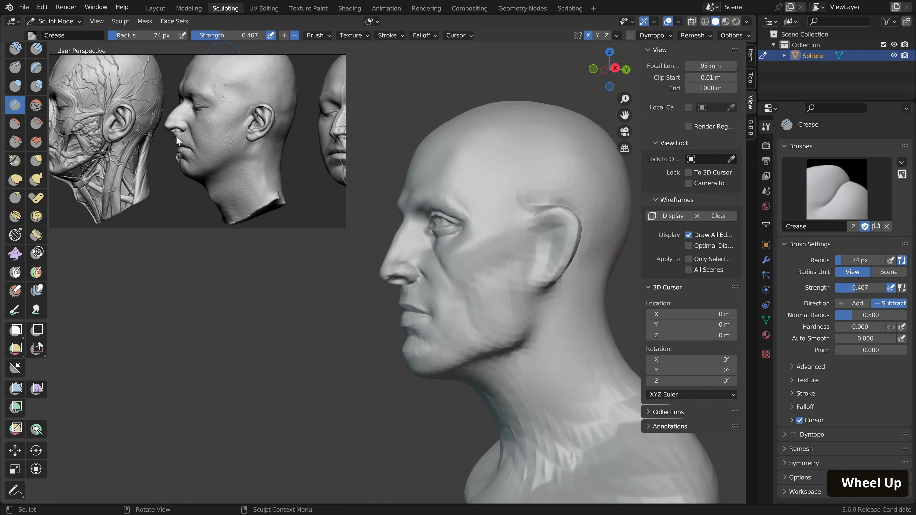
pyautogui.press('d')
pyautogui.moveTo(198, 96); pyautogui.dragTo(230, 161)
pyautogui.moveTo(437, 241)
pyautogui.mouseDown(button='middle')
pyautogui.moveTo(430, 252)
pyautogui.moveTo(505, 281)
pyautogui.mouseUp(button='middle')
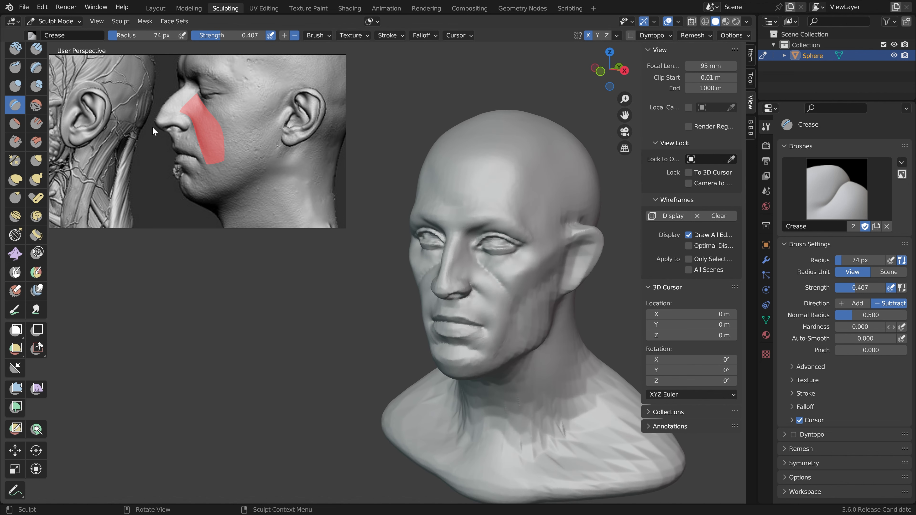
# Build up the area below the inner eye corner beside the nose with the Clay Strips brush at a 39 px radius
pyautogui.click(36, 48)
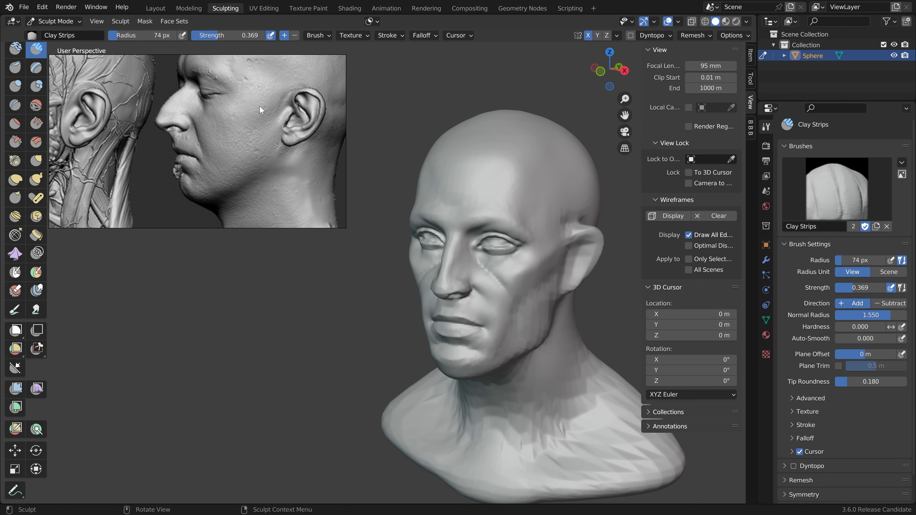
pyautogui.moveTo(475, 265)
pyautogui.keyDown('ctrl'); pyautogui.mouseDown(button='middle')
pyautogui.moveTo(474, 215)
pyautogui.moveTo(491, 327)
pyautogui.mouseUp(button='middle'); pyautogui.keyUp('ctrl')
pyautogui.press('f')
pyautogui.click(480, 256)
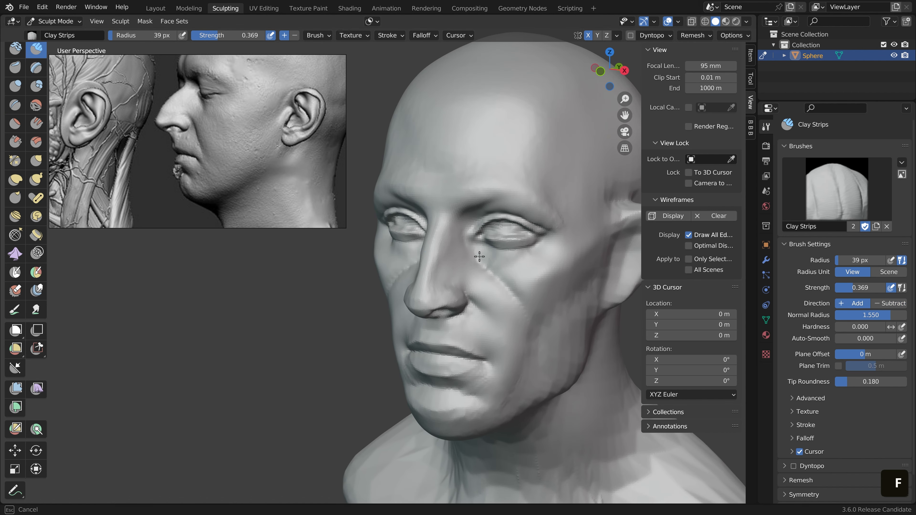
pyautogui.hotkey('ctrl', 'z')
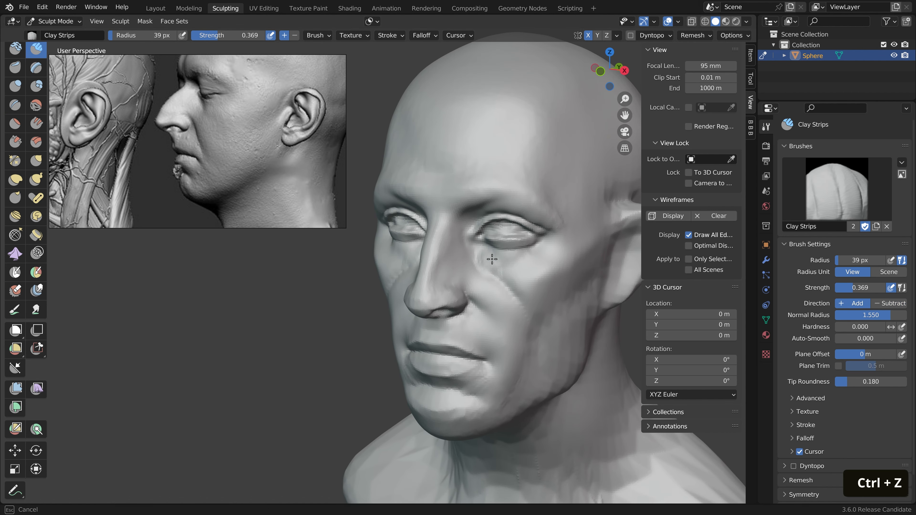
pyautogui.moveTo(528, 266)
pyautogui.mouseDown(button='middle')
pyautogui.moveTo(503, 262)
pyautogui.moveTo(475, 227)
pyautogui.moveTo(512, 194)
pyautogui.mouseUp(button='middle')
pyautogui.moveTo(486, 219); pyautogui.dragTo(499, 214)
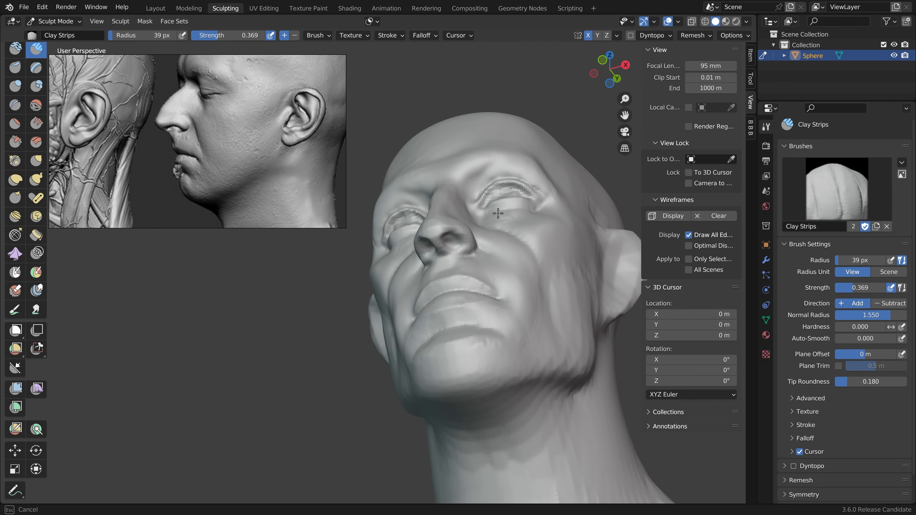
pyautogui.moveTo(499, 212)
pyautogui.mouseDown(button='middle')
pyautogui.moveTo(547, 252)
pyautogui.moveTo(522, 255)
pyautogui.mouseUp(button='middle')
pyautogui.hotkey('ctrl', 'z')
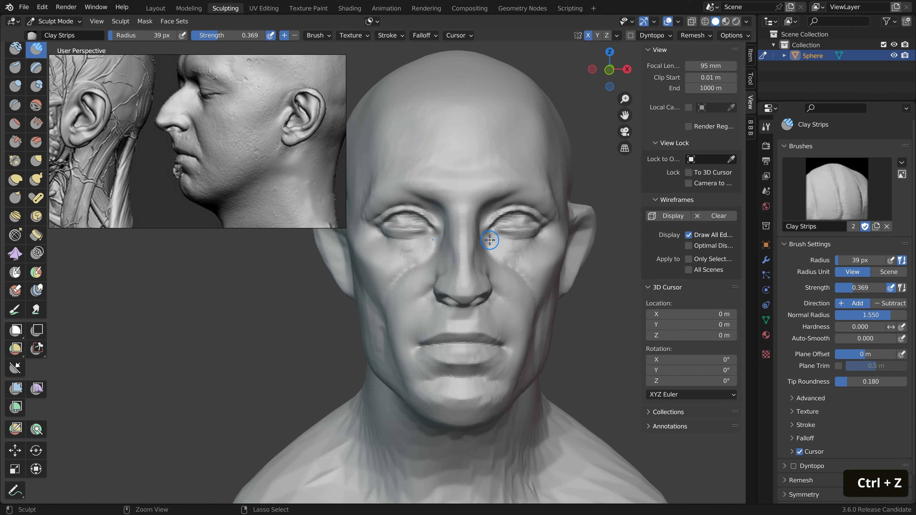
# Add clay under the eye bag and smooth it into the upper cheek
pyautogui.moveTo(505, 245)
pyautogui.mouseDown()
pyautogui.moveTo(491, 243)
pyautogui.moveTo(504, 252)
pyautogui.mouseUp()
pyautogui.moveTo(523, 258); pyautogui.dragTo(516, 256, button='middle')
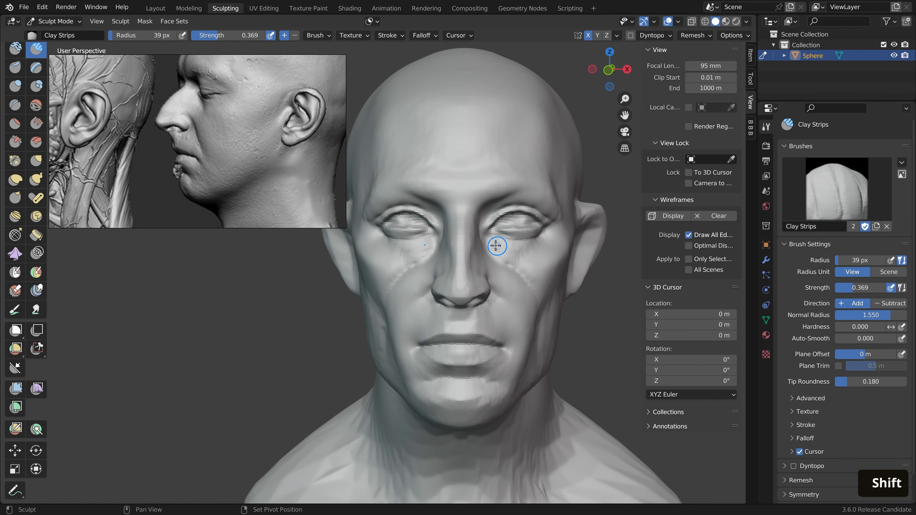
pyautogui.keyDown('shift'); pyautogui.moveTo(497, 246); pyautogui.dragTo(514, 255); pyautogui.keyUp('shift')
pyautogui.moveTo(532, 255)
pyautogui.mouseDown(button='middle')
pyautogui.moveTo(483, 244)
pyautogui.moveTo(549, 248)
pyautogui.moveTo(558, 260)
pyautogui.mouseUp(button='middle')
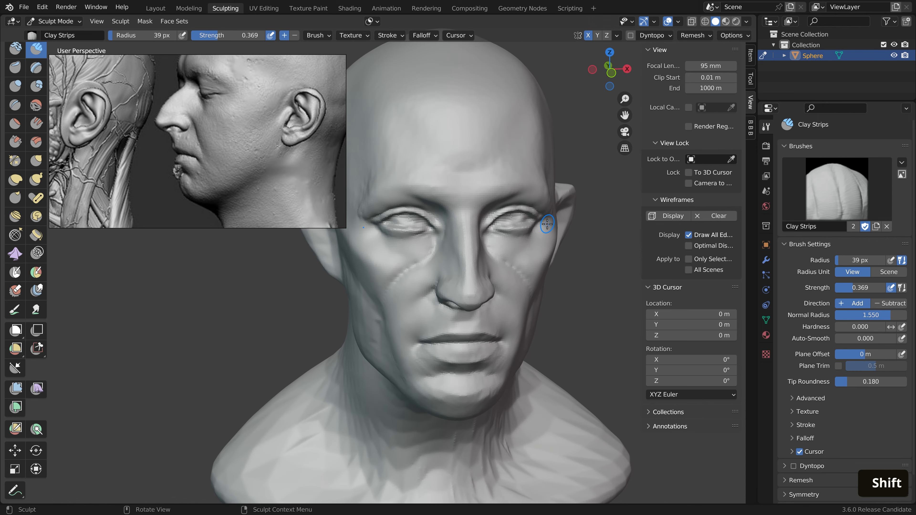
pyautogui.moveTo(546, 226)
pyautogui.mouseDown(button='middle')
pyautogui.moveTo(536, 247)
pyautogui.moveTo(556, 265)
pyautogui.moveTo(480, 258)
pyautogui.mouseUp(button='middle')
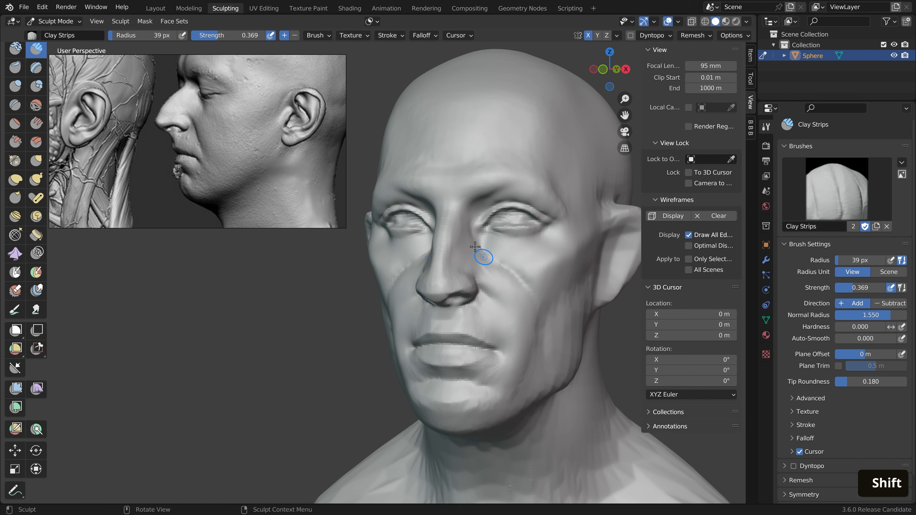
# Refine the transition from the inner eye corner to the side of the nose with Clay Strips at a 31 px radius
pyautogui.hotkey('ctrl', 'z')
pyautogui.press('f')
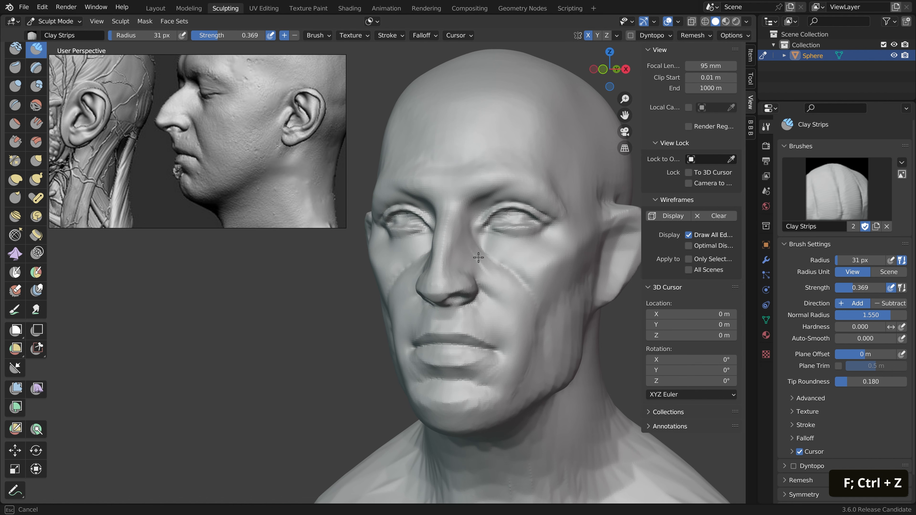
pyautogui.moveTo(499, 250); pyautogui.dragTo(531, 262, button='middle')
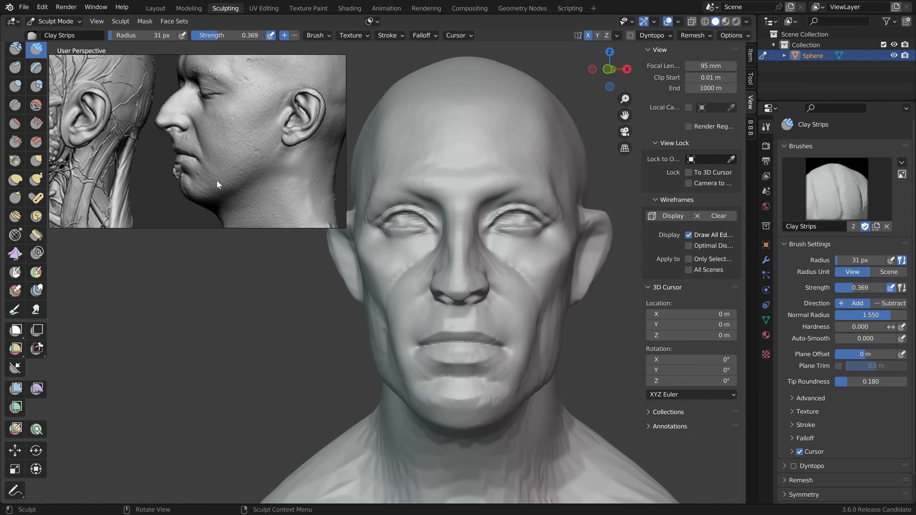
pyautogui.moveTo(436, 144)
pyautogui.mouseDown(button='middle')
pyautogui.moveTo(432, 242)
pyautogui.moveTo(714, 308)
pyautogui.moveTo(461, 238)
pyautogui.moveTo(401, 270)
pyautogui.mouseUp(button='middle')
pyautogui.hotkey('ctrl', 'z')
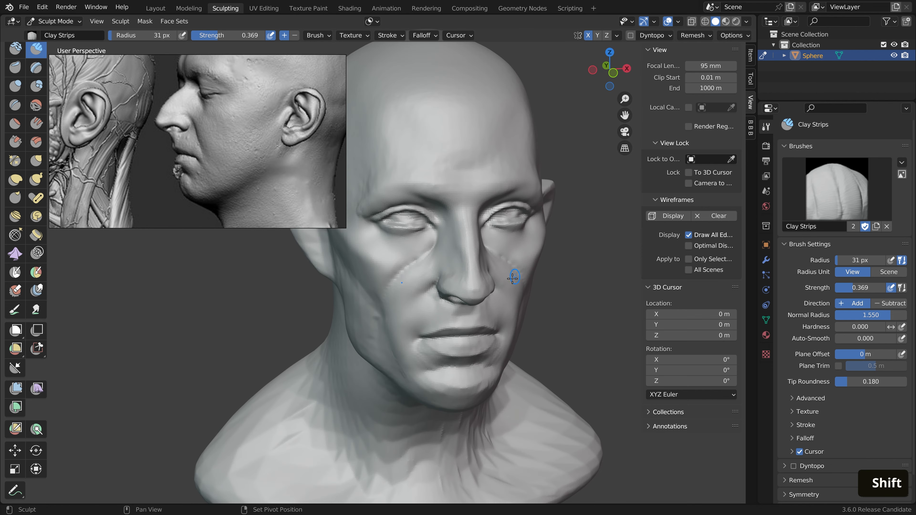
pyautogui.keyDown('shift'); pyautogui.moveTo(511, 279); pyautogui.dragTo(470, 277, button='middle'); pyautogui.keyUp('shift')
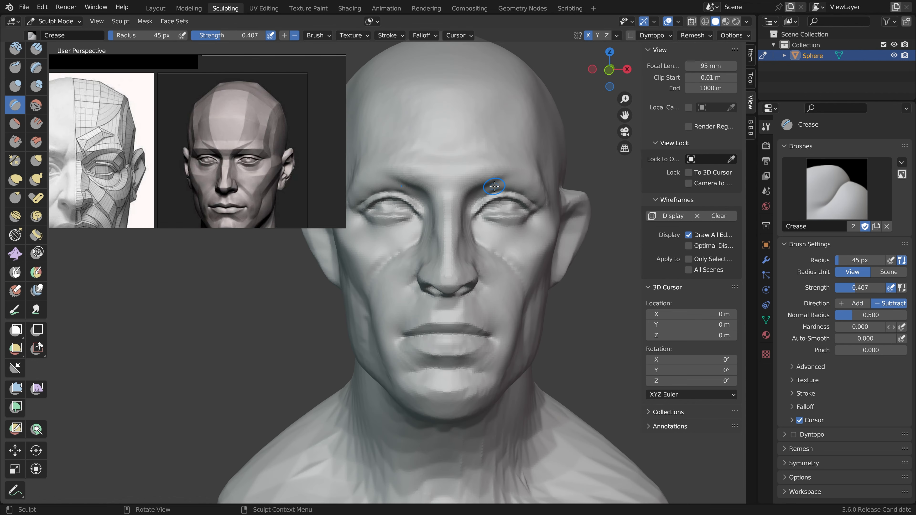
# Sharpen the edge beneath the brow above the inner eye with the inverted Crease brush, enlarging its radius to 70 px
pyautogui.press('f')
pyautogui.click(498, 187)
pyautogui.moveTo(501, 188); pyautogui.dragTo(494, 188, button='middle')
pyautogui.keyDown('ctrl'); pyautogui.moveTo(489, 188); pyautogui.dragTo(505, 188); pyautogui.keyUp('ctrl')
pyautogui.moveTo(505, 188); pyautogui.dragTo(495, 184, button='middle')
pyautogui.hotkey('ctrl', 'z')
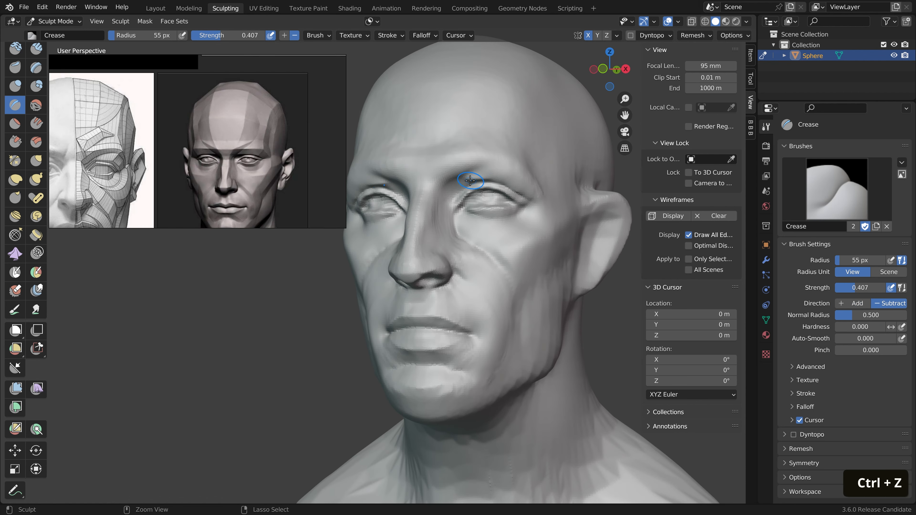
pyautogui.press('f')
pyautogui.keyDown('ctrl'); pyautogui.moveTo(492, 179); pyautogui.dragTo(533, 194); pyautogui.keyUp('ctrl')
pyautogui.moveTo(480, 177); pyautogui.dragTo(483, 187, button='middle')
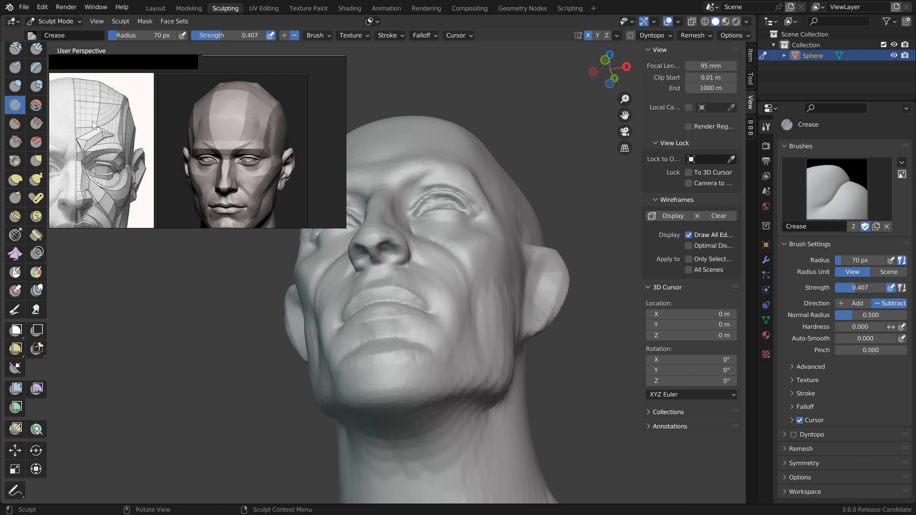
# Build up the upper eyelid toward the outer eye corner with the Clay Strips brush at a 17 px radius
pyautogui.click(36, 48)
pyautogui.press('f')
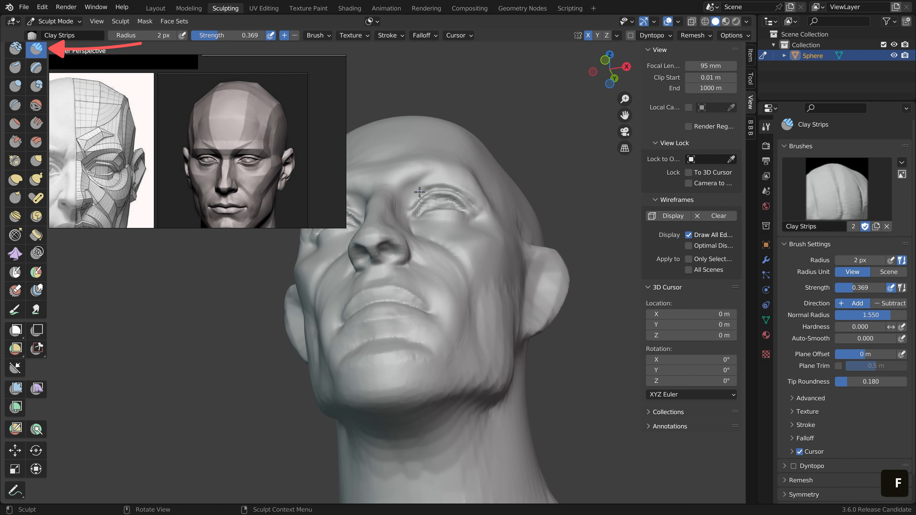
pyautogui.press('f')
pyautogui.click(420, 192)
pyautogui.moveTo(420, 191); pyautogui.dragTo(457, 180)
pyautogui.hotkey('ctrl', 'z')
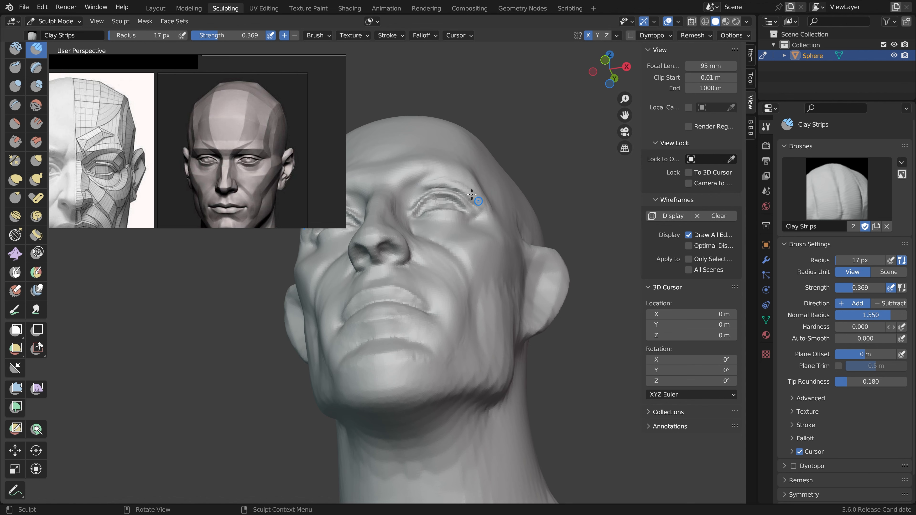
pyautogui.moveTo(472, 195); pyautogui.dragTo(431, 203, button='middle')
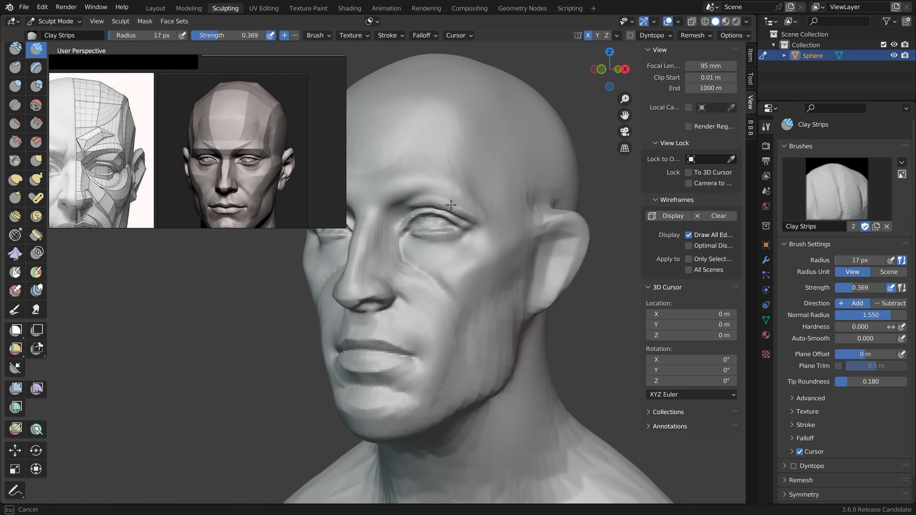
pyautogui.moveTo(480, 220); pyautogui.dragTo(454, 206)
# Try to carve along the lower eyelid with the inverted Clay Strips brush at a 23 px radius
pyautogui.press('f')
pyautogui.click(491, 216)
pyautogui.moveTo(491, 217)
pyautogui.mouseDown(button='middle')
pyautogui.moveTo(533, 220)
pyautogui.moveTo(510, 245)
pyautogui.mouseUp(button='middle')
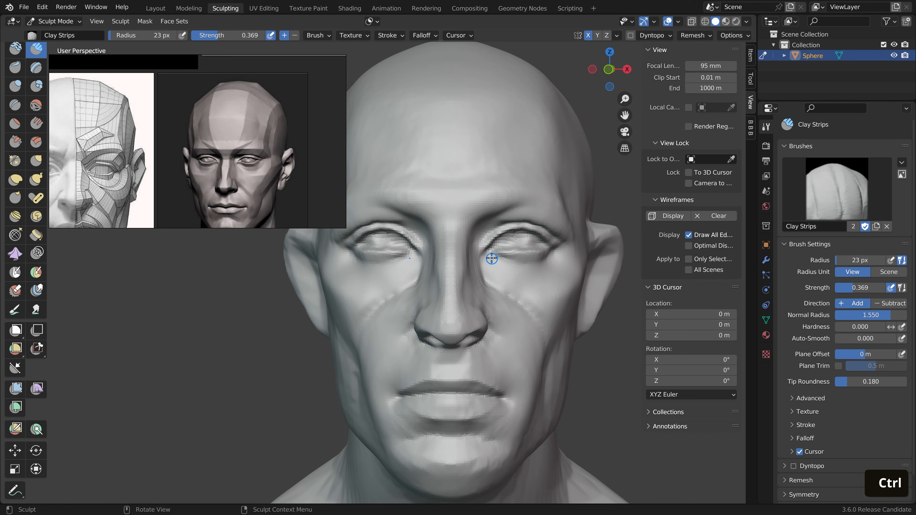
pyautogui.keyDown('ctrl'); pyautogui.moveTo(492, 257); pyautogui.dragTo(520, 257); pyautogui.keyUp('ctrl')
pyautogui.hotkey('ctrl', 'z')
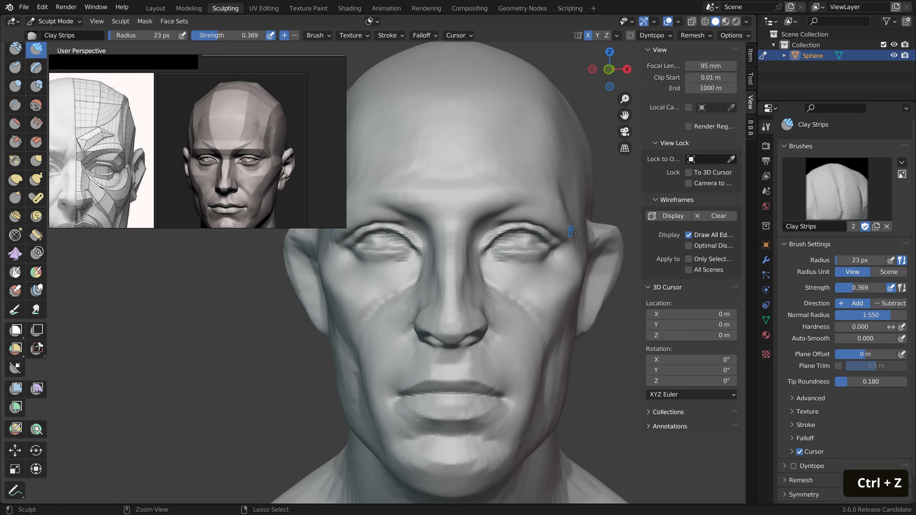
pyautogui.press('f')
pyautogui.click(497, 254)
# Define the lower eyelid from the inner to the outer corner with the Crease brush at a 42 px radius
pyautogui.click(14, 105)
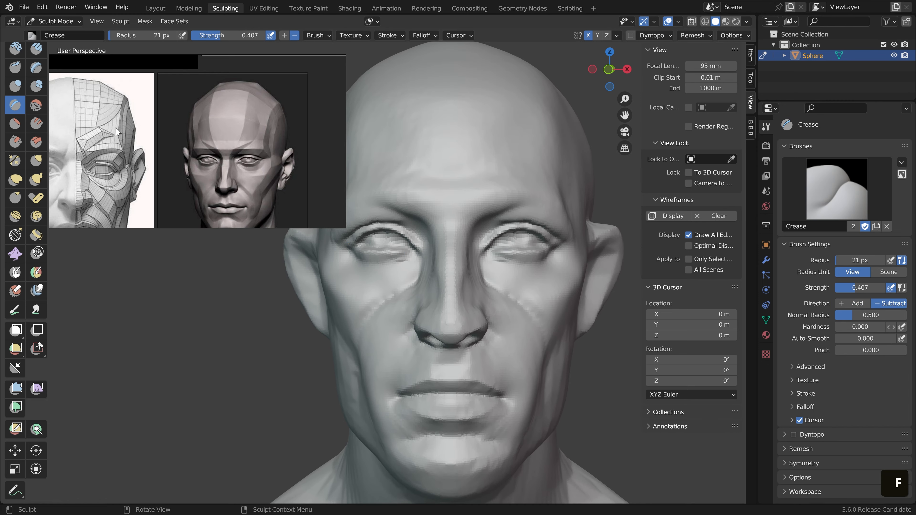
pyautogui.press('f')
pyautogui.click(499, 257)
pyautogui.keyDown('ctrl'); pyautogui.moveTo(490, 256); pyautogui.dragTo(503, 256); pyautogui.keyUp('ctrl')
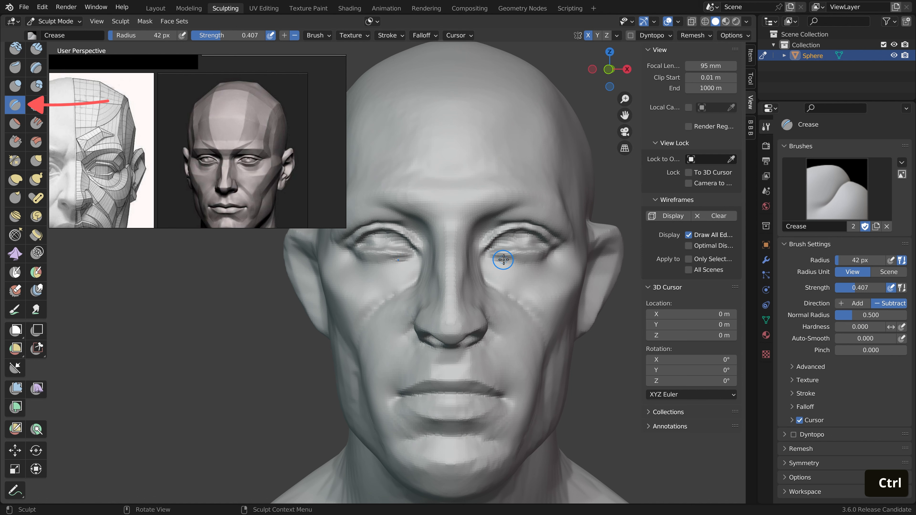
pyautogui.moveTo(491, 259); pyautogui.dragTo(519, 269)
pyautogui.moveTo(493, 261)
pyautogui.mouseDown()
pyautogui.moveTo(535, 270)
pyautogui.moveTo(551, 258)
pyautogui.mouseUp()
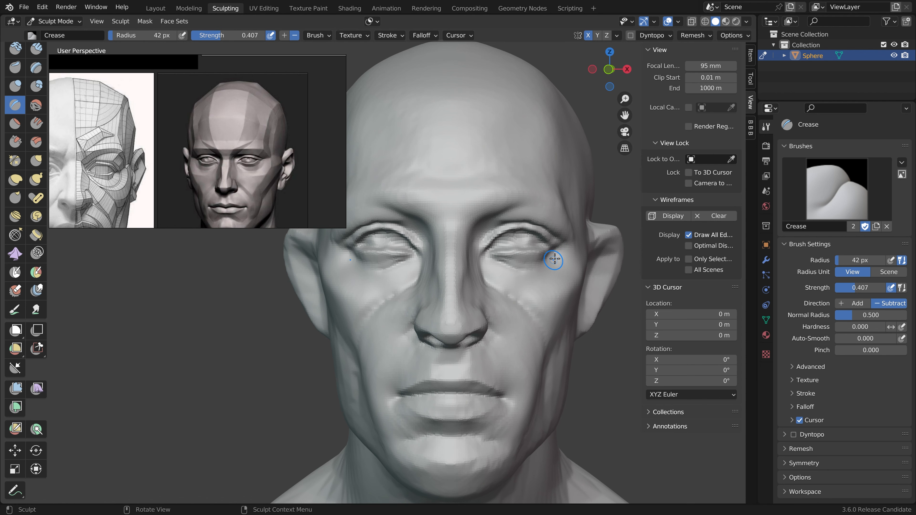
pyautogui.moveTo(554, 254); pyautogui.dragTo(548, 259, button='middle')
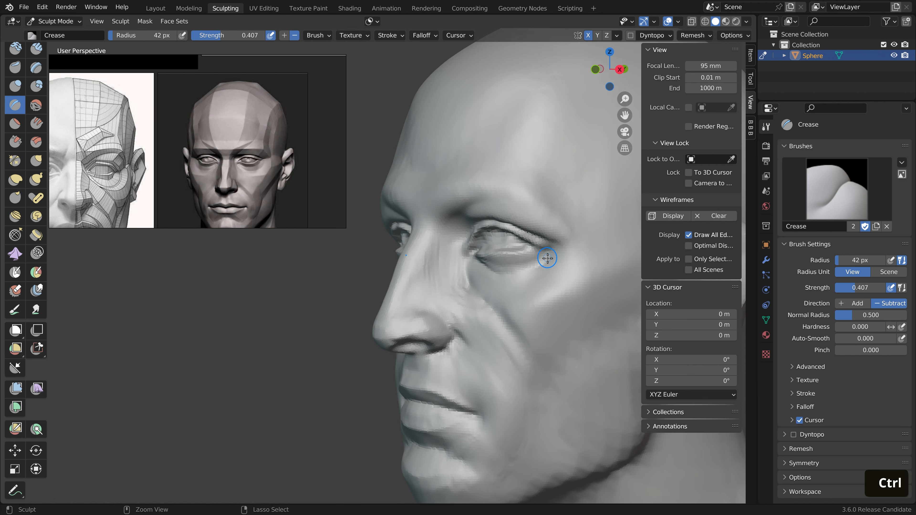
pyautogui.hotkey('ctrl', 'z')
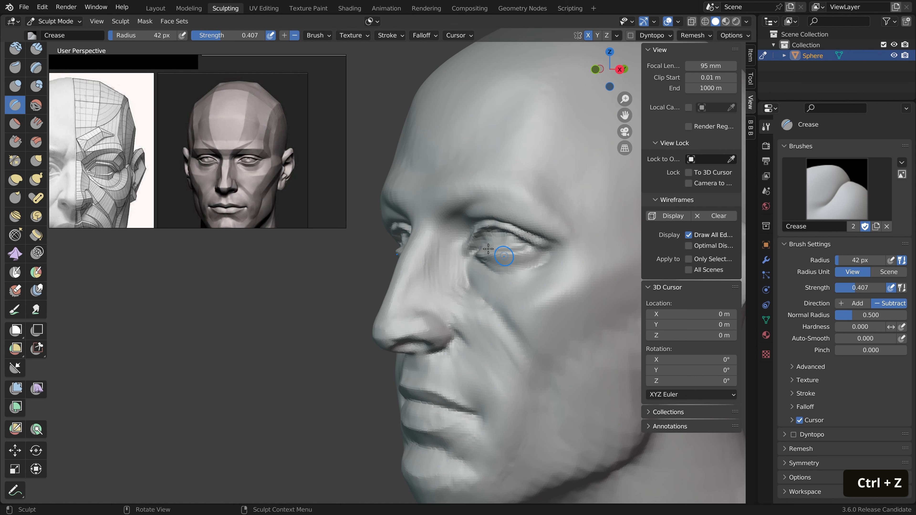
# Add volume to the lower eyelid with the Clay Strips brush at a 22 px radius
pyautogui.click(36, 48)
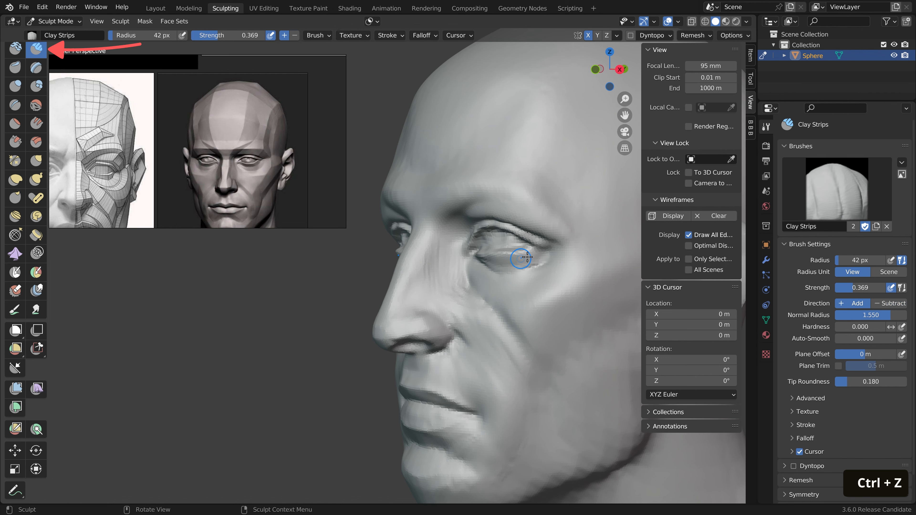
pyautogui.moveTo(539, 262)
pyautogui.mouseDown(button='middle')
pyautogui.moveTo(610, 257)
pyautogui.moveTo(533, 261)
pyautogui.mouseUp(button='middle')
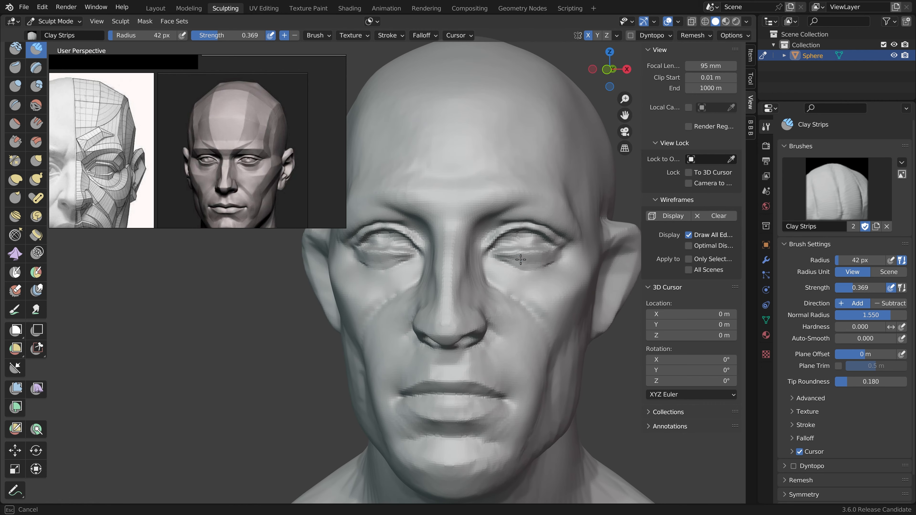
pyautogui.press('f')
pyautogui.click(515, 261)
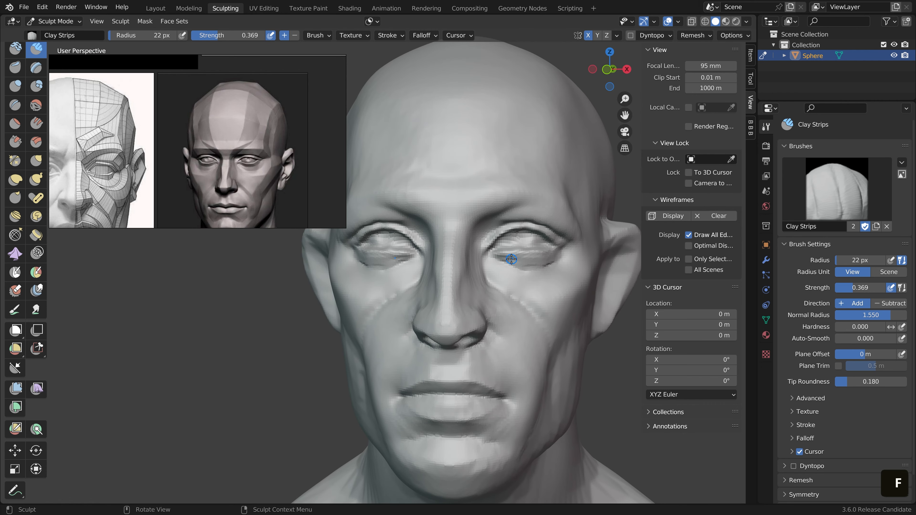
# Adjust the inner part of the upper eyelid with the Grab brush at a 96 px radius
pyautogui.press('g')
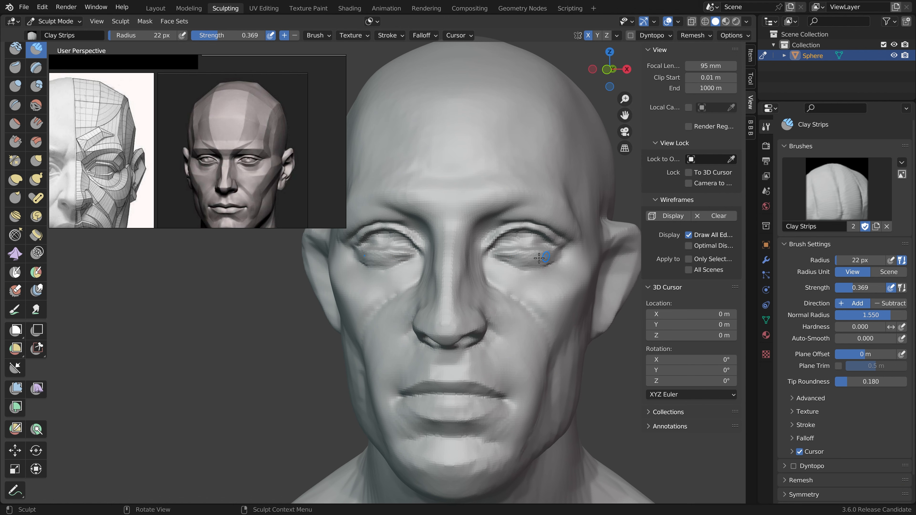
pyautogui.press('f')
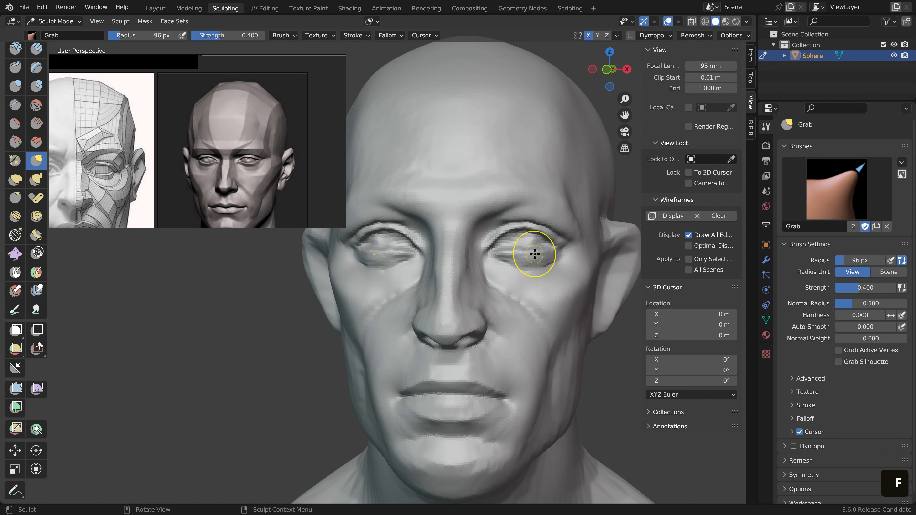
pyautogui.click(530, 251)
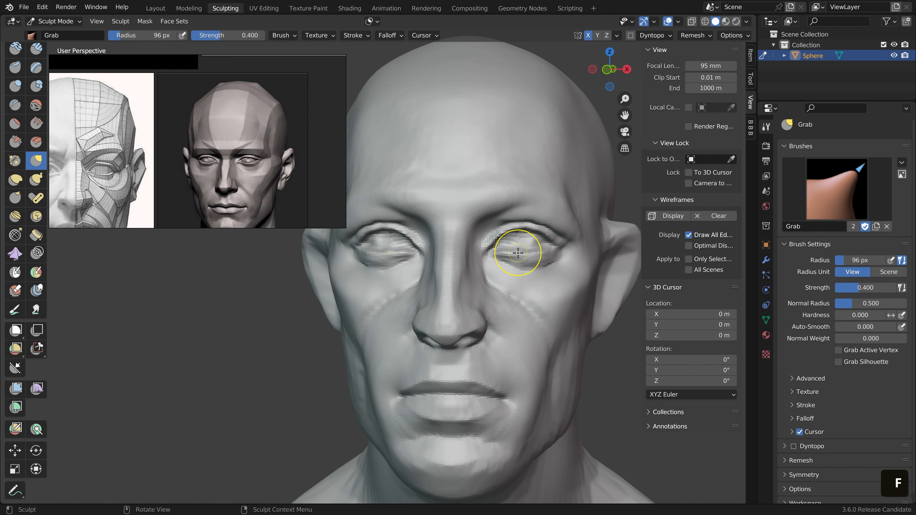
pyautogui.moveTo(506, 236); pyautogui.dragTo(502, 233)
pyautogui.scroll(-2, 554, 250)
pyautogui.keyDown('shift'); pyautogui.scroll(-1, 556, 262); pyautogui.keyUp('shift')
pyautogui.scroll(1, 469, 245)
pyautogui.moveTo(418, 240); pyautogui.dragTo(431, 253, button='middle')
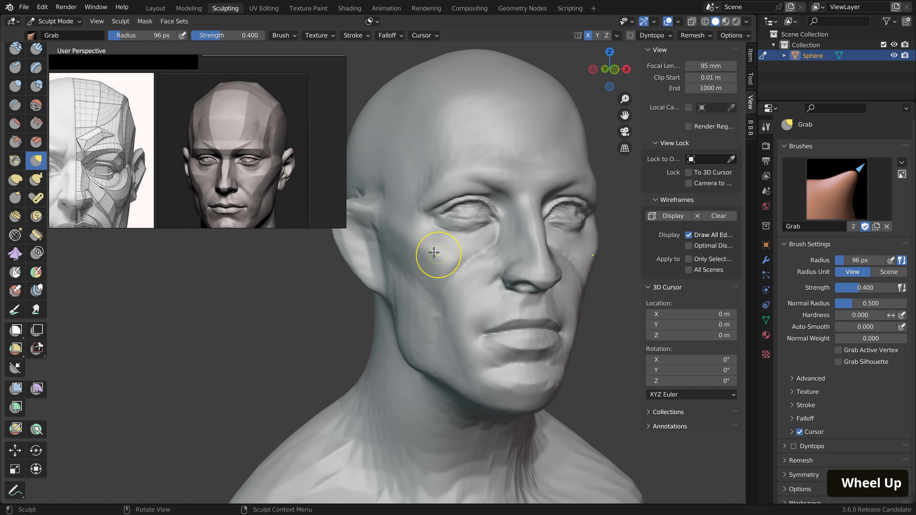
# Flatten the lower eyelid rim with the Flatten brush at a 14 px radius and a normal radius of 1
pyautogui.click(15, 123)
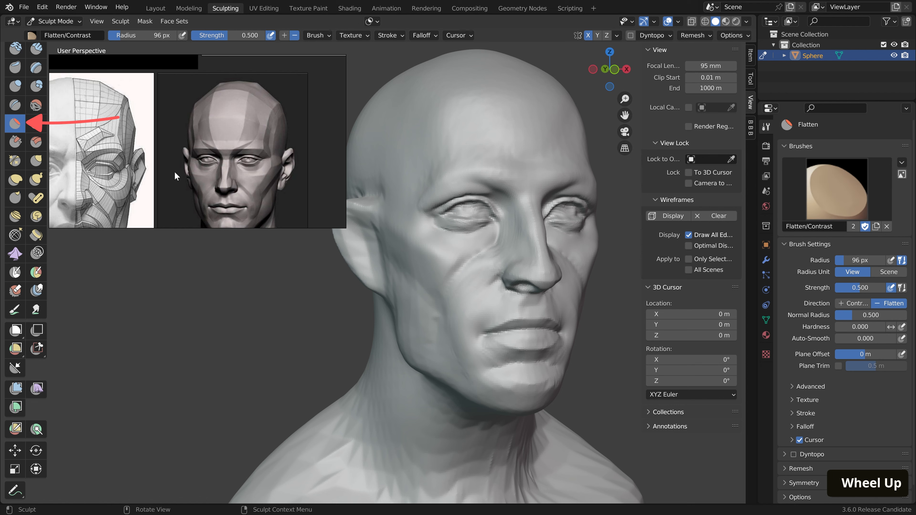
pyautogui.press('f')
pyautogui.click(448, 222)
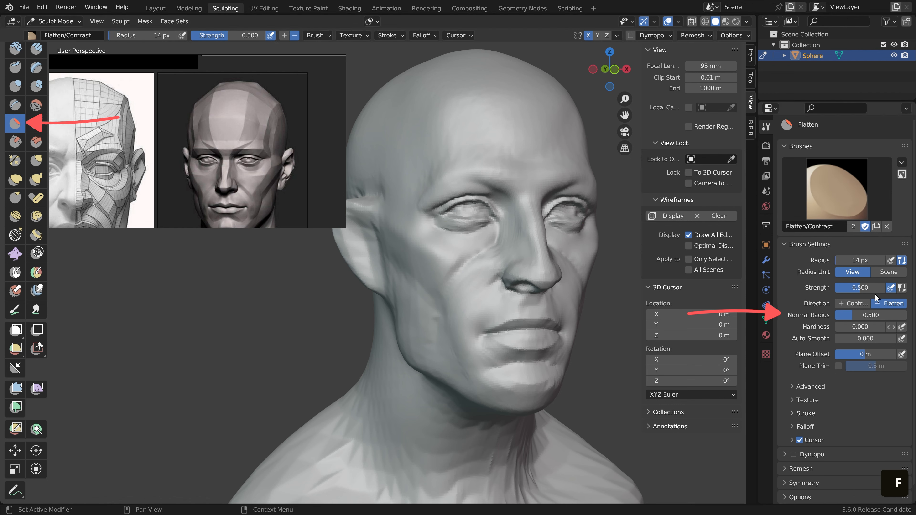
pyautogui.write('1')
pyautogui.press('Return')
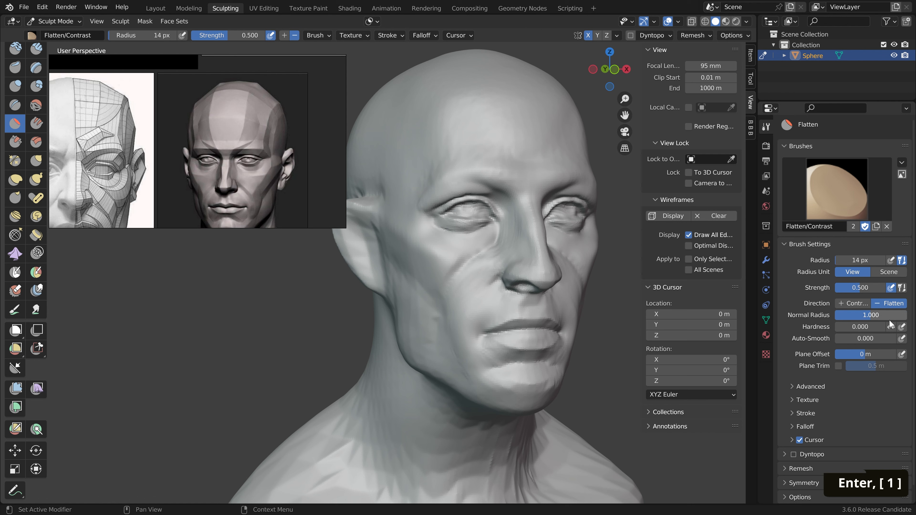
pyautogui.moveTo(440, 223); pyautogui.dragTo(487, 225)
pyautogui.moveTo(456, 217); pyautogui.dragTo(406, 222, button='middle')
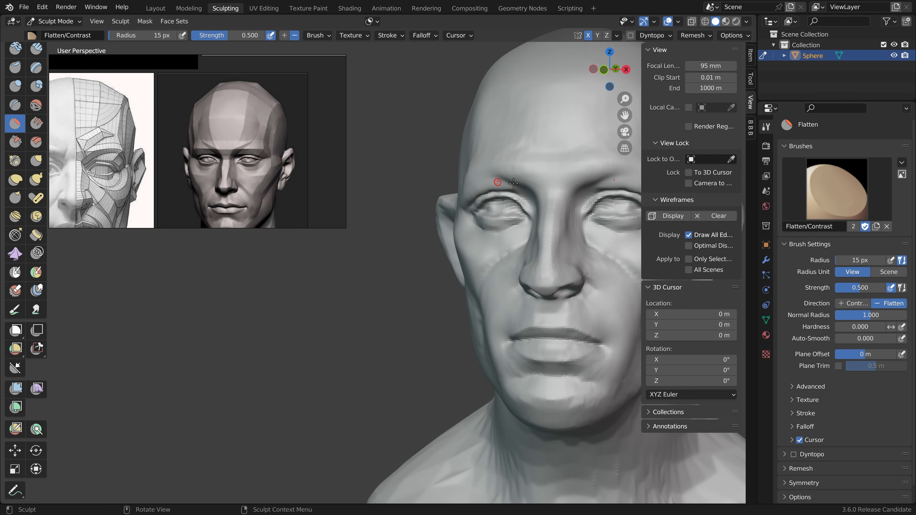
# Flatten the lower eyelid and the outer corner of the eye with the Flatten brush at a 21 px radius
pyautogui.keyDown('shift'); pyautogui.moveTo(548, 208); pyautogui.dragTo(425, 222, button='middle'); pyautogui.keyUp('shift')
pyautogui.press('f')
pyautogui.click(473, 240)
pyautogui.moveTo(460, 237); pyautogui.dragTo(509, 238)
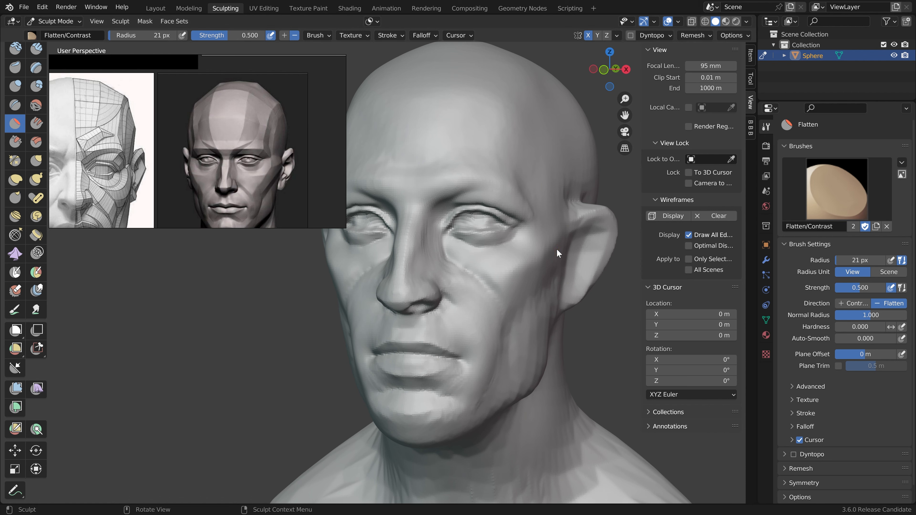
pyautogui.moveTo(557, 249); pyautogui.dragTo(570, 250, button='middle')
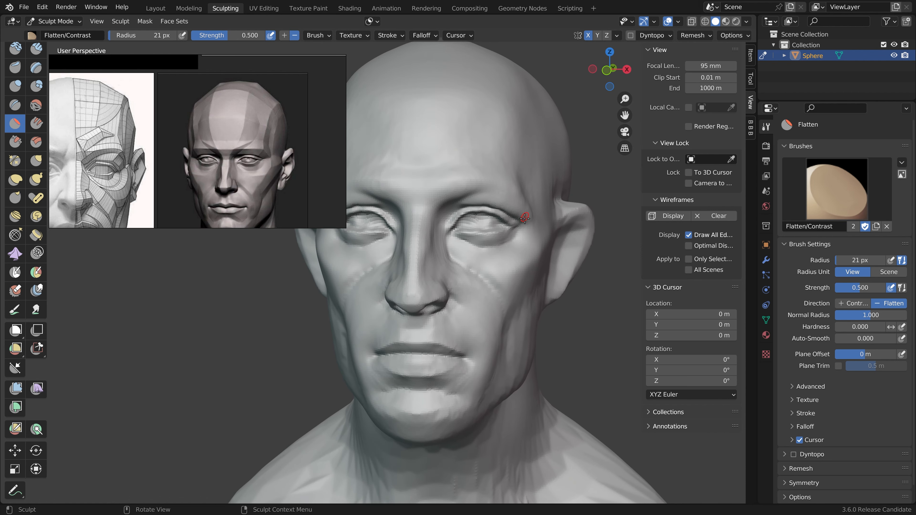
pyautogui.moveTo(525, 217); pyautogui.dragTo(523, 229)
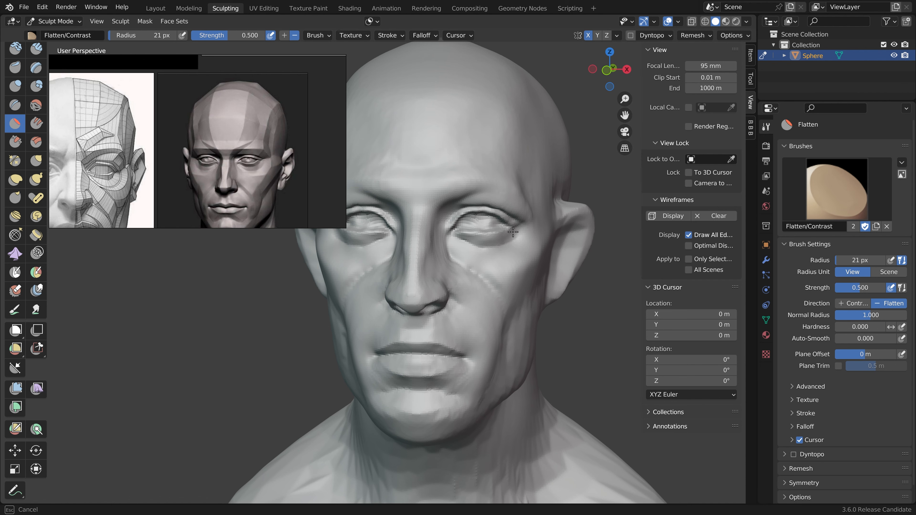
pyautogui.moveTo(525, 232)
pyautogui.mouseDown(button='middle')
pyautogui.moveTo(562, 214)
pyautogui.moveTo(460, 186)
pyautogui.mouseUp(button='middle')
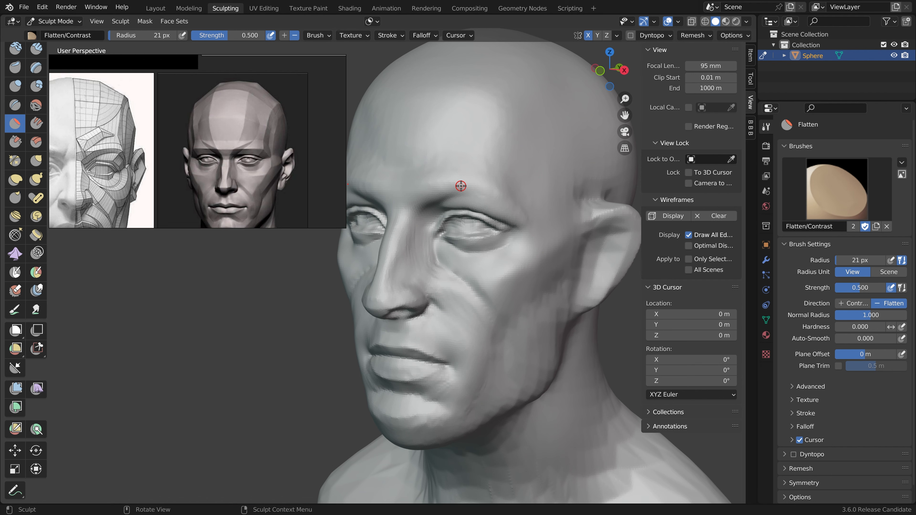
# Try a raised stroke at the outer corner of the eye with the inverted Crease brush at a 35 px radius
pyautogui.hotkey('shift', 'c')
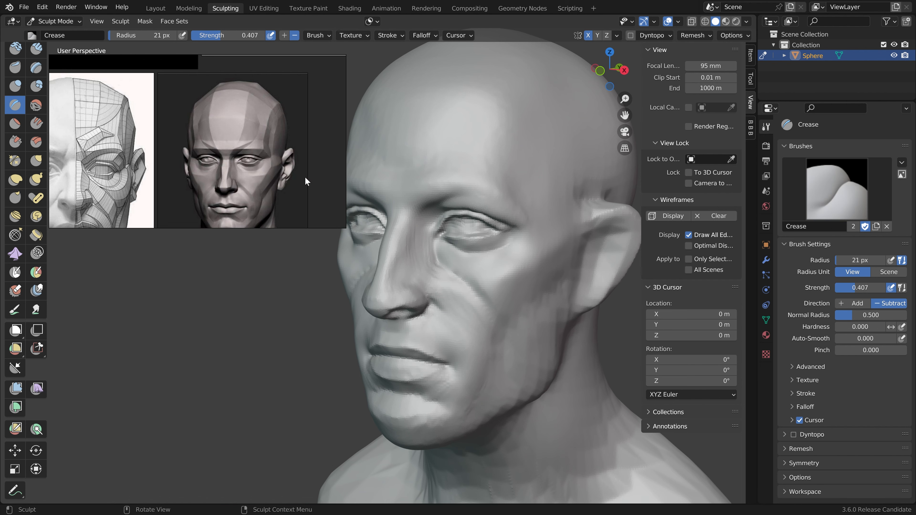
pyautogui.moveTo(462, 197); pyautogui.dragTo(432, 188, button='middle')
pyautogui.press('f')
pyautogui.click(479, 220)
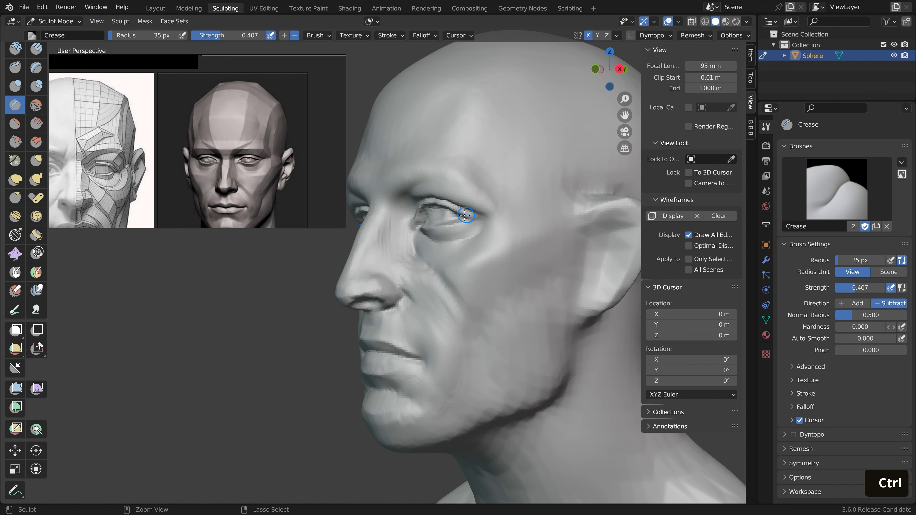
pyautogui.moveTo(465, 215)
pyautogui.keyDown('ctrl'); pyautogui.mouseDown()
pyautogui.moveTo(484, 226)
pyautogui.moveTo(476, 216)
pyautogui.mouseUp(); pyautogui.keyUp('ctrl')
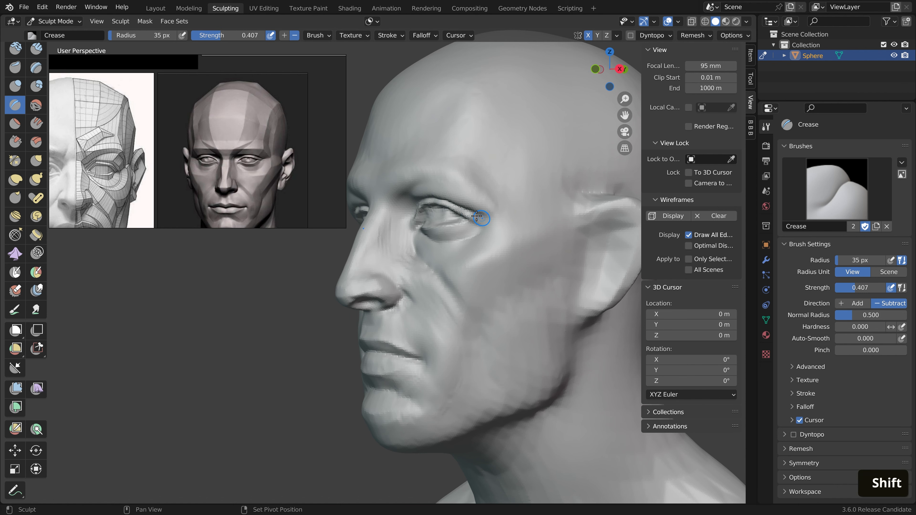
pyautogui.hotkey('ctrl', 'z')
pyautogui.scroll(-3, 526, 254)
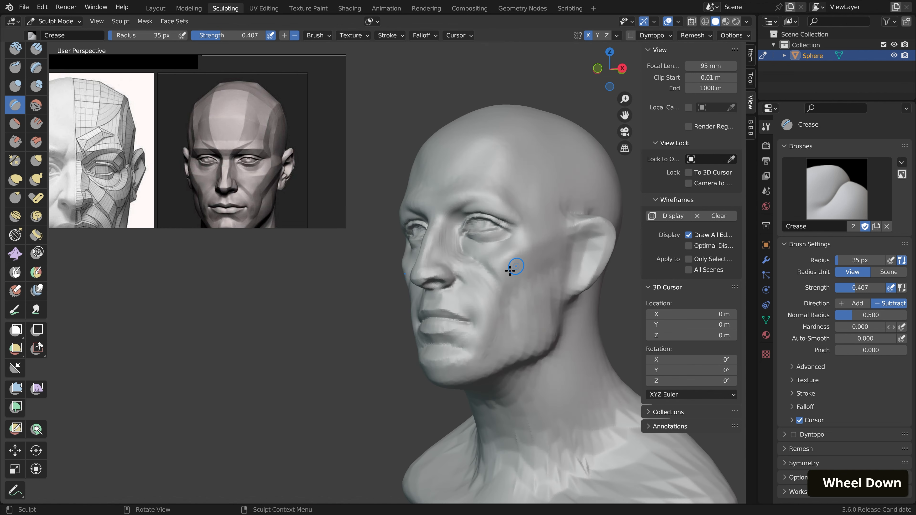
# Try a broad stroke beside the outer corner of the eye with the Crease brush at a 147 px radius
pyautogui.moveTo(511, 262); pyautogui.dragTo(506, 232, button='middle')
pyautogui.press('f')
pyautogui.click(511, 232)
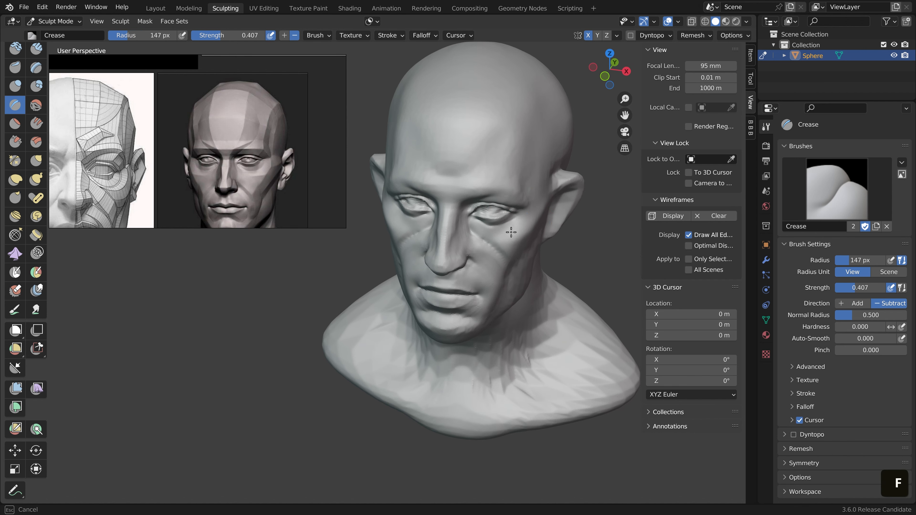
pyautogui.moveTo(517, 220); pyautogui.dragTo(527, 224)
pyautogui.moveTo(526, 224)
pyautogui.mouseDown(button='middle')
pyautogui.moveTo(526, 186)
pyautogui.moveTo(502, 217)
pyautogui.moveTo(509, 250)
pyautogui.moveTo(517, 241)
pyautogui.moveTo(469, 223)
pyautogui.mouseUp(button='middle')
pyautogui.hotkey('ctrl', 'z')
# Refine the cheek forms below the eye with the Crease brush at a 44 px radius
pyautogui.press('f')
pyautogui.click(506, 251)
pyautogui.moveTo(491, 256)
pyautogui.mouseDown(button='middle')
pyautogui.moveTo(476, 253)
pyautogui.moveTo(482, 238)
pyautogui.moveTo(512, 240)
pyautogui.moveTo(497, 231)
pyautogui.mouseUp(button='middle')
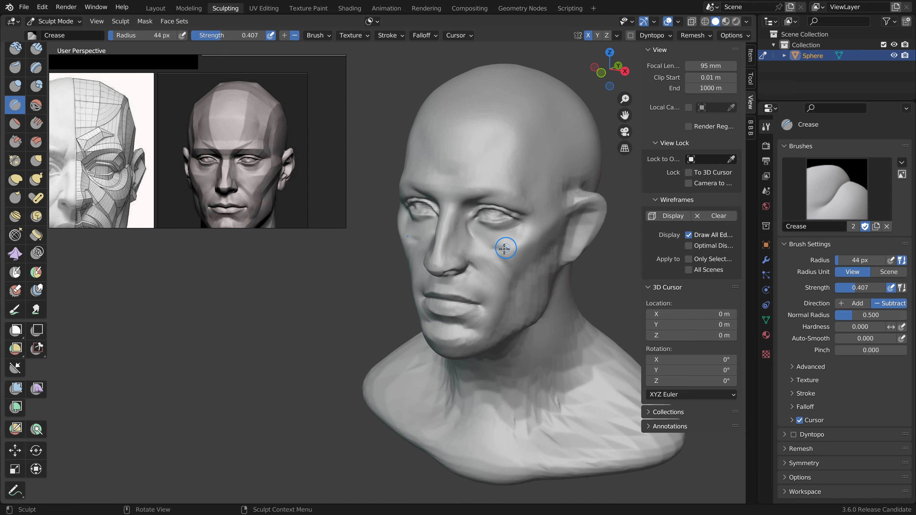
pyautogui.hotkey('ctrl', 'z')
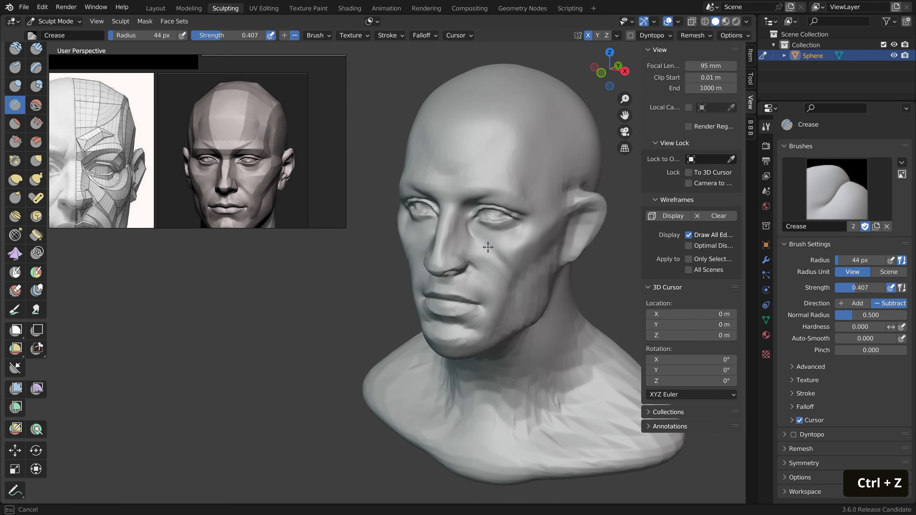
pyautogui.moveTo(522, 235); pyautogui.dragTo(504, 246, button='middle')
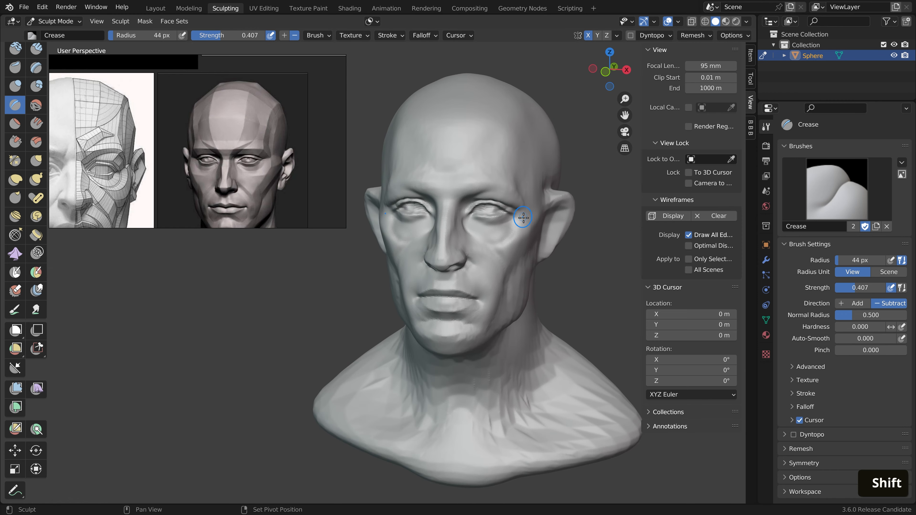
pyautogui.moveTo(528, 227); pyautogui.dragTo(509, 238, button='middle')
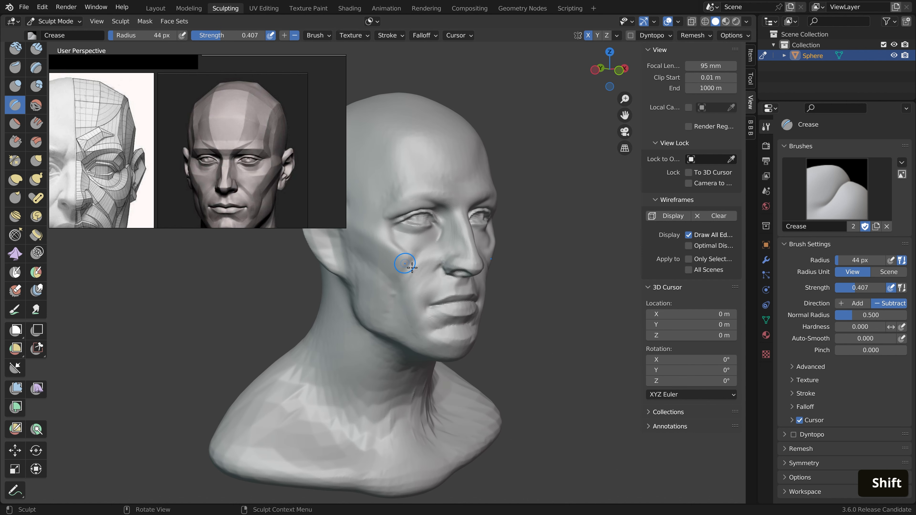
pyautogui.hotkey('ctrl', 'z')
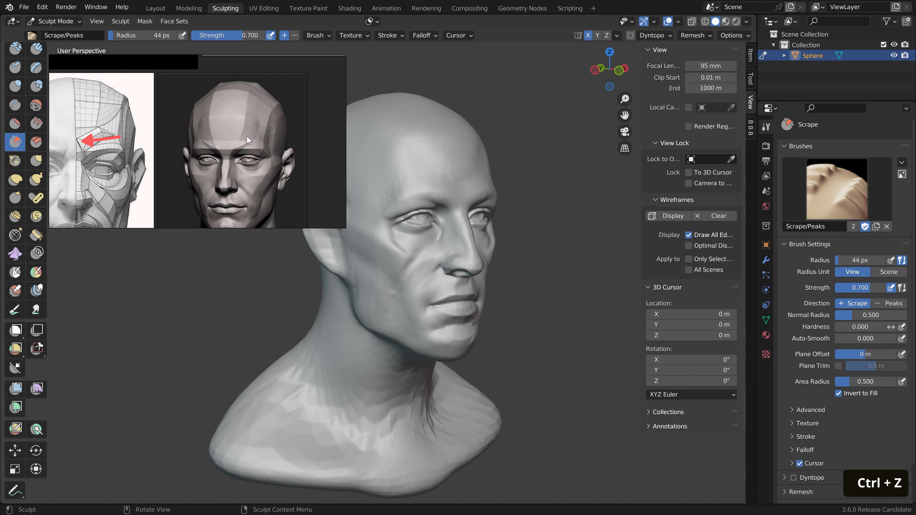
# Sharpen the cheekbone plane from the ear toward the front of the cheek with the Scrape brush at a 44 px radius
pyautogui.moveTo(386, 241); pyautogui.dragTo(415, 256)
pyautogui.moveTo(378, 236); pyautogui.dragTo(415, 257)
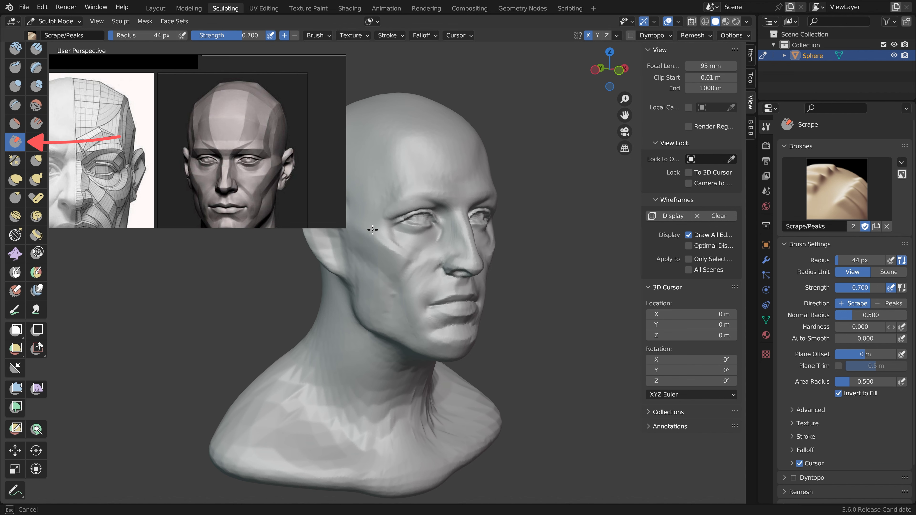
pyautogui.moveTo(406, 254); pyautogui.dragTo(603, 282, button='middle')
pyautogui.keyDown('shift'); pyautogui.moveTo(461, 328); pyautogui.dragTo(480, 344, button='middle'); pyautogui.keyUp('shift')
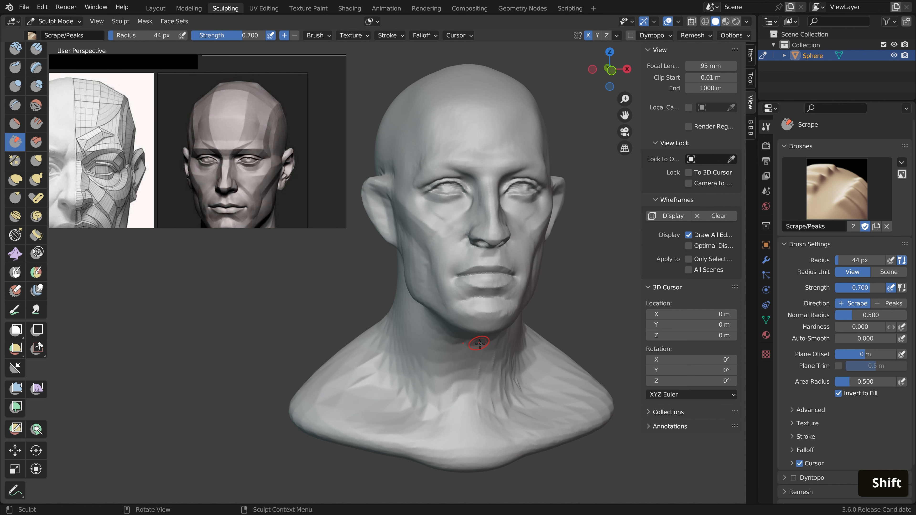
# Shape the philtrum between the nose and upper lip with the inverted Crease brush at a 49 px radius
pyautogui.hotkey('shift', 'c')
pyautogui.moveTo(480, 344); pyautogui.dragTo(456, 340, button='middle')
pyautogui.keyDown('ctrl'); pyautogui.moveTo(452, 295); pyautogui.dragTo(448, 253, button='middle'); pyautogui.keyUp('ctrl')
pyautogui.keyDown('ctrl'); pyautogui.moveTo(447, 266); pyautogui.dragTo(448, 282); pyautogui.keyUp('ctrl')
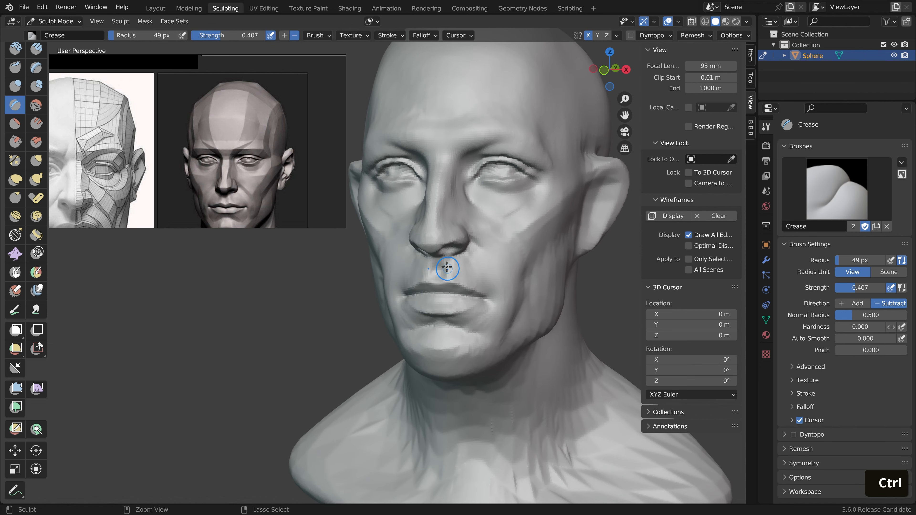
# Pull the area between the nostril and upper lip into shape from below with the Grab brush at a 93 px radius
pyautogui.moveTo(447, 267)
pyautogui.keyDown('ctrl'); pyautogui.mouseDown(button='middle')
pyautogui.moveTo(494, 271)
pyautogui.moveTo(461, 231)
pyautogui.mouseUp(button='middle'); pyautogui.keyUp('ctrl')
pyautogui.press('g')
pyautogui.press('f')
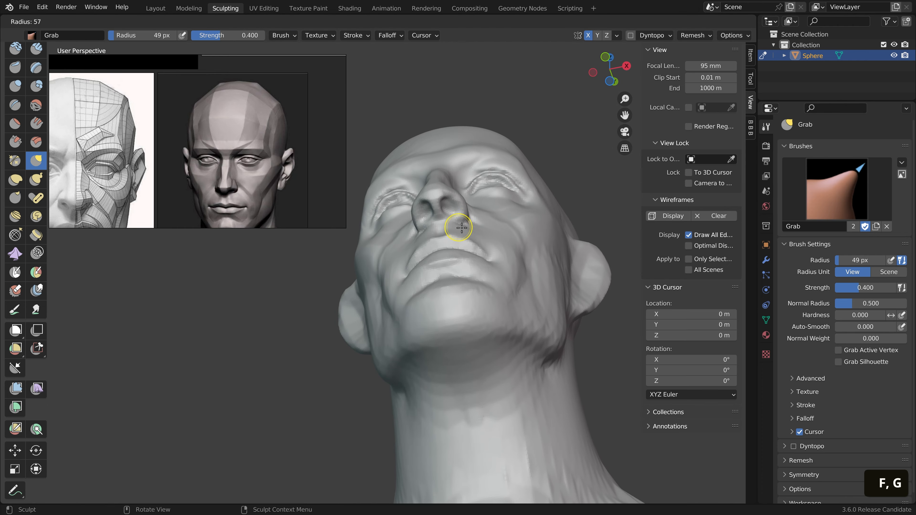
pyautogui.click(469, 231)
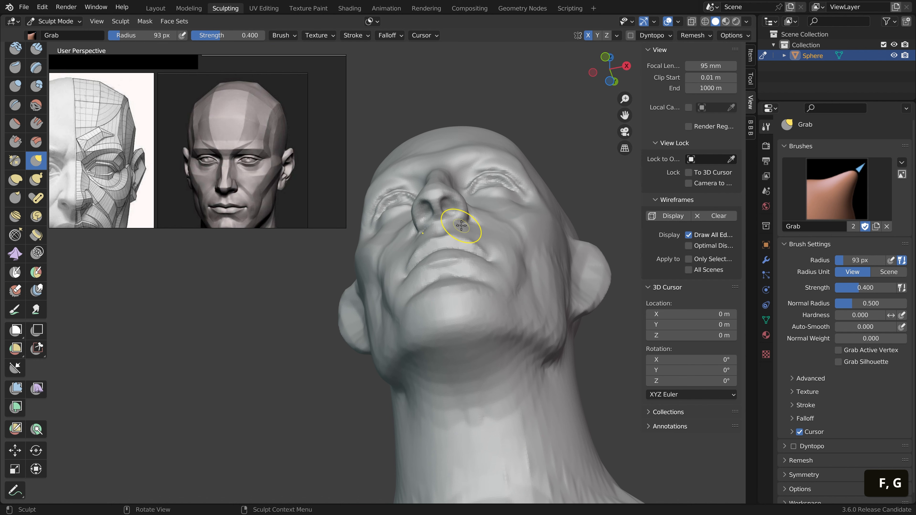
pyautogui.moveTo(462, 225); pyautogui.dragTo(470, 213)
pyautogui.press('f')
pyautogui.click(466, 212)
pyautogui.moveTo(470, 225)
pyautogui.mouseDown(button='middle')
pyautogui.moveTo(466, 211)
pyautogui.moveTo(572, 299)
pyautogui.moveTo(411, 301)
pyautogui.moveTo(427, 302)
pyautogui.mouseUp(button='middle')
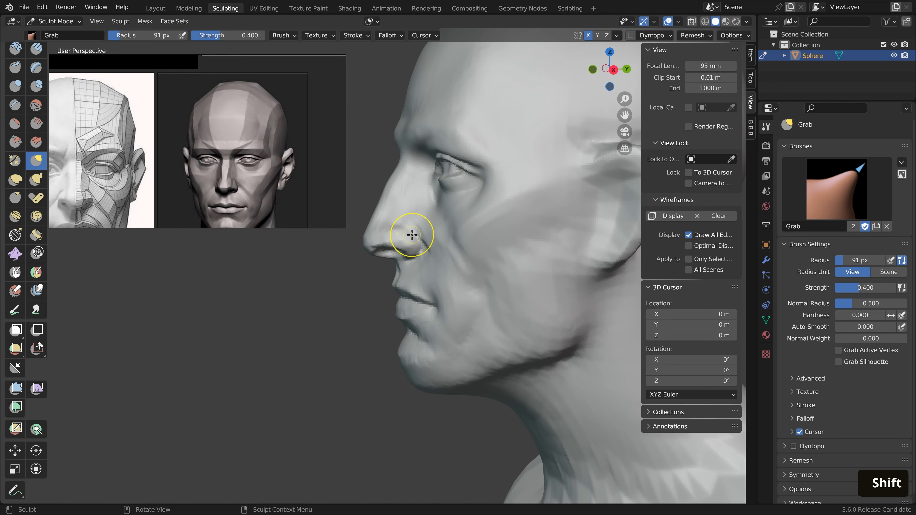
# Examine the nose, lips and chin from the front, three-quarter and profile angles
pyautogui.scroll(-6, 412, 235)
pyautogui.moveTo(412, 234); pyautogui.dragTo(535, 211, button='middle')
pyautogui.keyDown('shift'); pyautogui.moveTo(455, 285); pyautogui.dragTo(471, 296, button='middle'); pyautogui.keyUp('shift')
pyautogui.scroll(5, 457, 295)
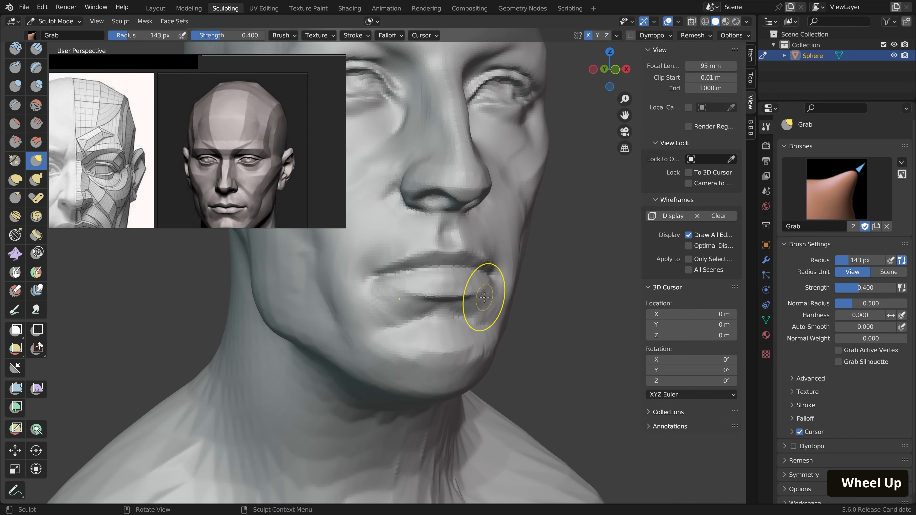
pyautogui.scroll(-3, 471, 299)
pyautogui.moveTo(470, 299); pyautogui.dragTo(538, 251, button='middle')
pyautogui.scroll(4, 361, 254)
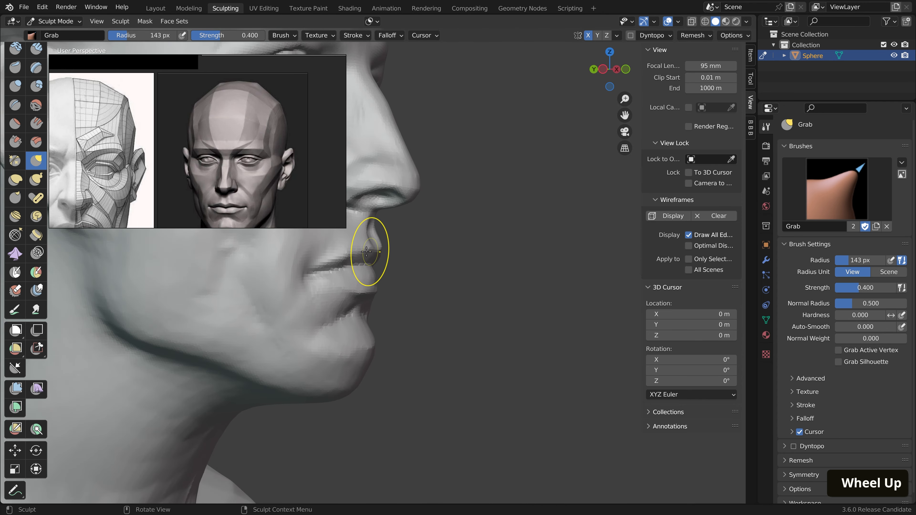
pyautogui.scroll(-3, 346, 250)
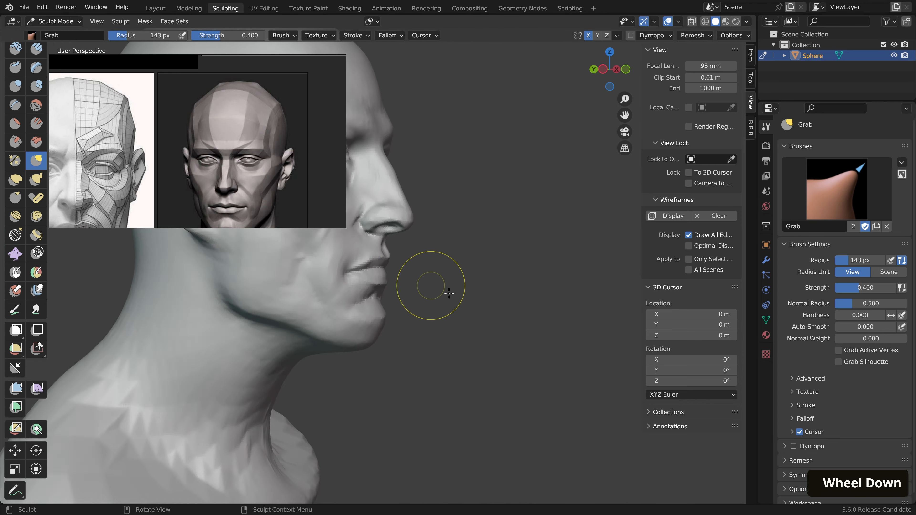
pyautogui.moveTo(429, 286)
pyautogui.mouseDown(button='middle')
pyautogui.moveTo(395, 307)
pyautogui.moveTo(505, 276)
pyautogui.moveTo(490, 274)
pyautogui.mouseUp(button='middle')
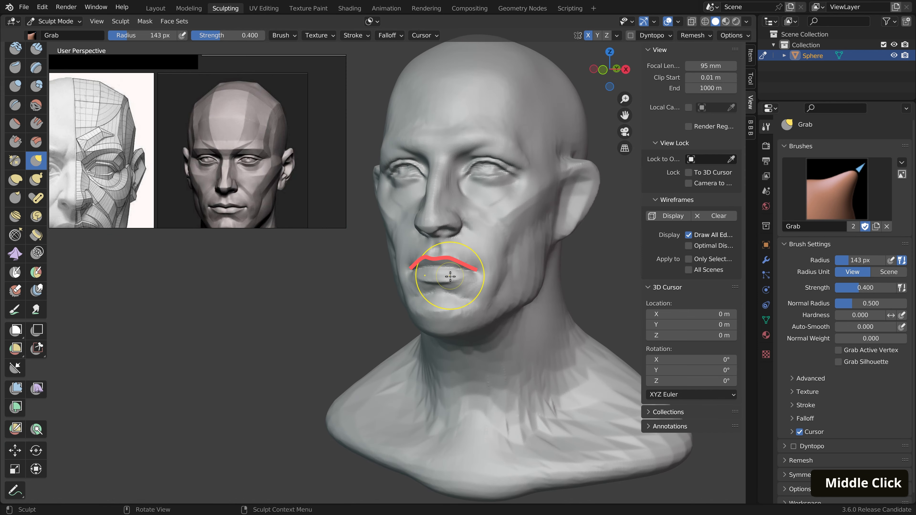
# Adjust the lower cheek and jaw beside the mouth with the Grab brush at radii of 226 and 162 px
pyautogui.press('f')
pyautogui.click(471, 306)
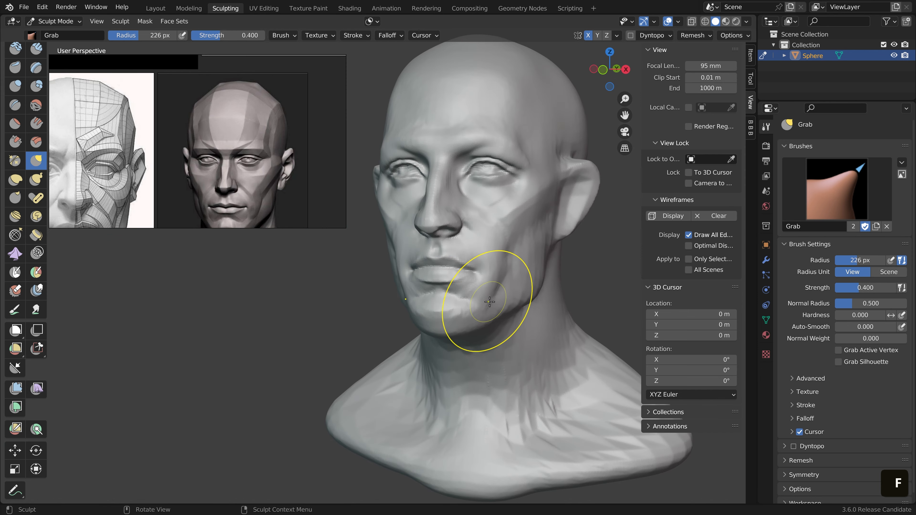
pyautogui.scroll(-1, 492, 288)
pyautogui.scroll(1, 495, 273)
pyautogui.scroll(-1, 495, 273)
pyautogui.moveTo(495, 273); pyautogui.dragTo(505, 257, button='middle')
pyautogui.scroll(1, 504, 256)
pyautogui.press('f')
pyautogui.click(476, 293)
pyautogui.scroll(1, 482, 295)
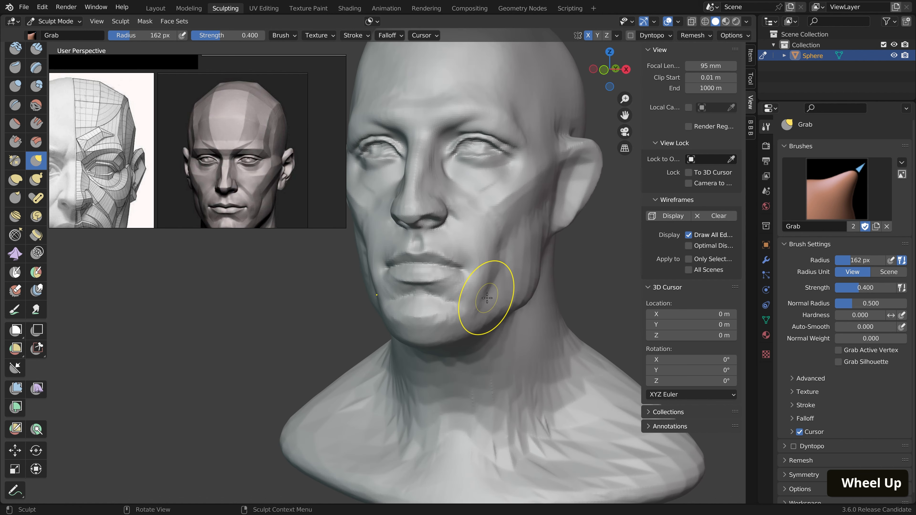
pyautogui.scroll(1, 487, 299)
pyautogui.hotkey('ctrl', 'z')
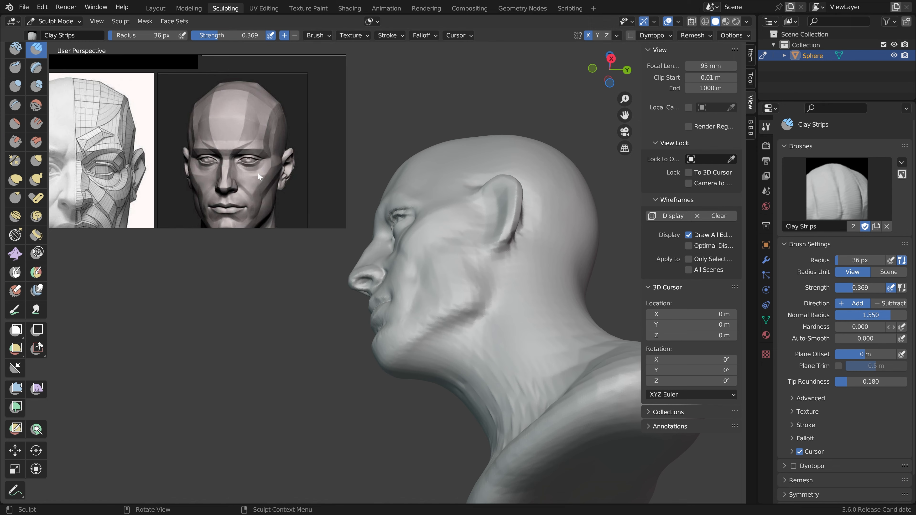
# Bring up the facial muscle image on the reference board to study the jaw and cheek anatomy
pyautogui.scroll(-3, 163, 144)
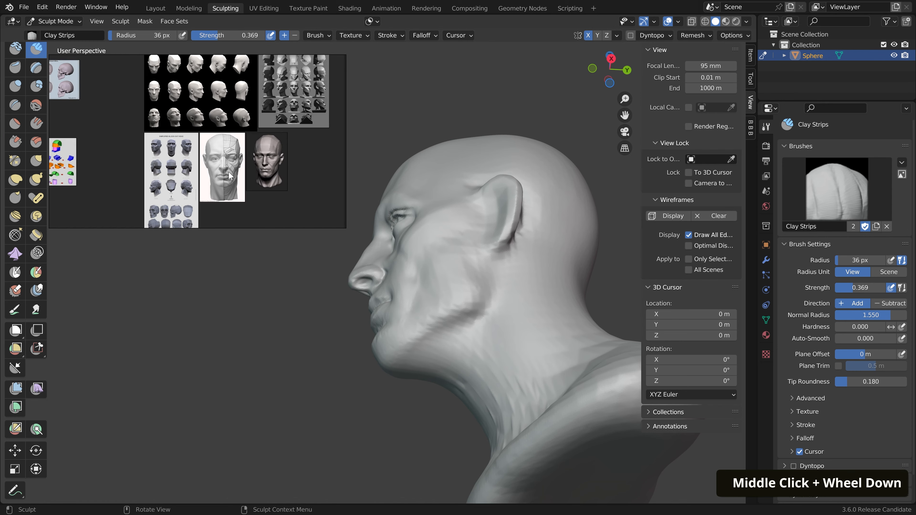
pyautogui.moveTo(162, 144)
pyautogui.mouseDown(button='middle')
pyautogui.moveTo(69, 110)
pyautogui.moveTo(162, 161)
pyautogui.mouseUp(button='middle')
pyautogui.scroll(5, 126, 180)
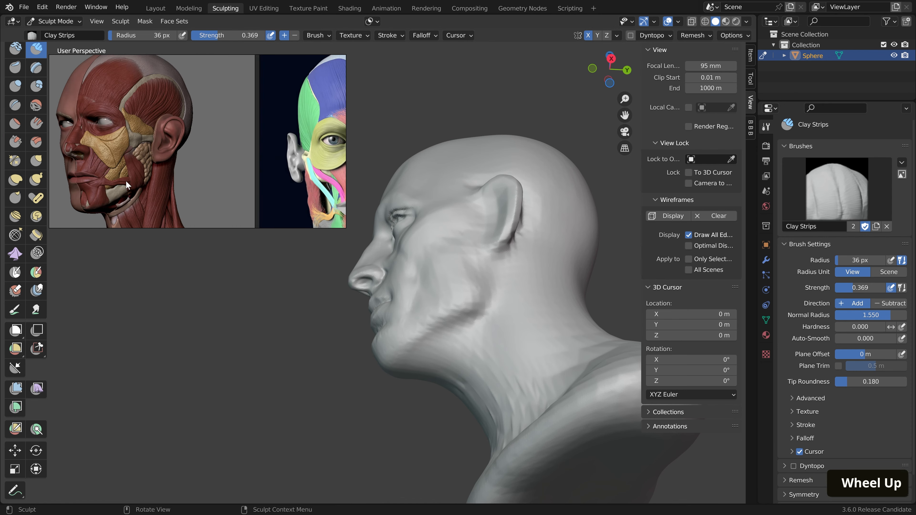
# Build up the masseter muscle on the side of the jaw with the Clay Strips brush at a 36 px radius
pyautogui.moveTo(562, 359); pyautogui.dragTo(457, 303, button='middle')
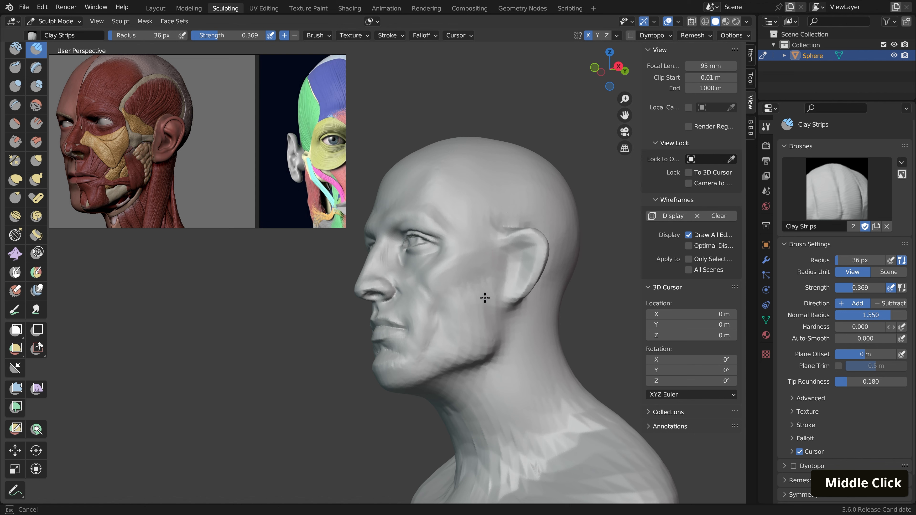
pyautogui.moveTo(496, 326); pyautogui.dragTo(489, 329, button='middle')
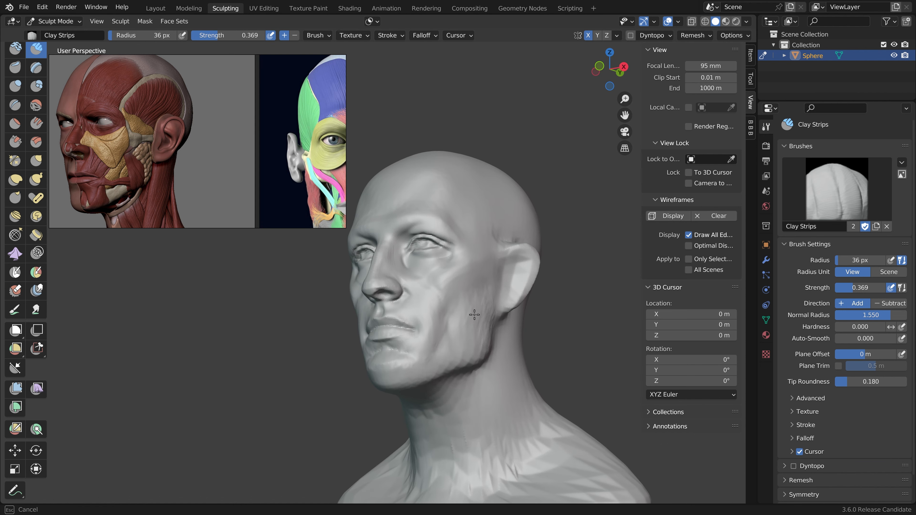
pyautogui.press('ctrl')
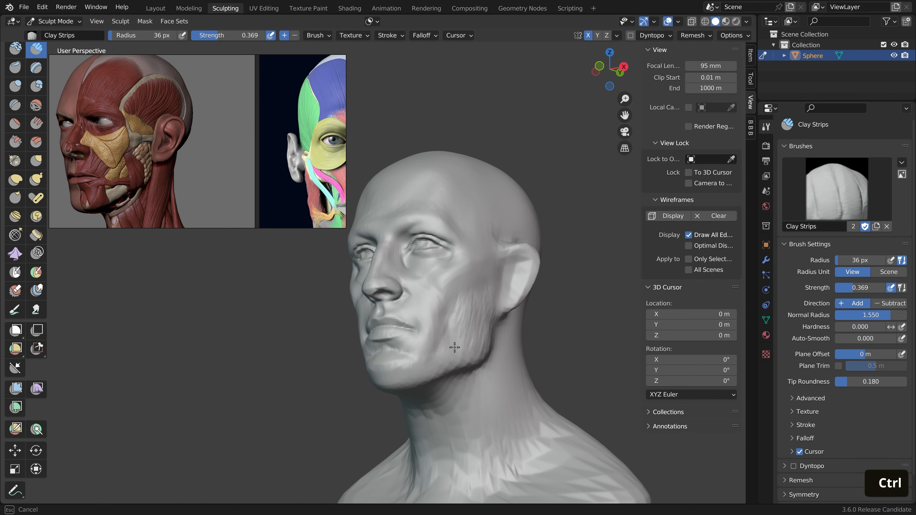
# Carve the cheek hollow in front of the masseter with Clay Strips in subtract mode, and enlarge the brush radius to 55 px
pyautogui.moveTo(462, 349); pyautogui.dragTo(457, 330, button='middle')
pyautogui.keyDown('ctrl'); pyautogui.moveTo(457, 330); pyautogui.dragTo(465, 310); pyautogui.keyUp('ctrl')
pyautogui.moveTo(465, 310); pyautogui.dragTo(415, 301, button='middle')
pyautogui.moveTo(487, 321)
pyautogui.mouseDown(button='middle')
pyautogui.moveTo(529, 328)
pyautogui.moveTo(507, 328)
pyautogui.mouseUp(button='middle')
pyautogui.keyDown('ctrl'); pyautogui.moveTo(465, 317); pyautogui.dragTo(466, 329); pyautogui.keyUp('ctrl')
pyautogui.moveTo(467, 328)
pyautogui.mouseDown(button='middle')
pyautogui.moveTo(494, 325)
pyautogui.moveTo(466, 303)
pyautogui.moveTo(474, 272)
pyautogui.moveTo(460, 290)
pyautogui.mouseUp(button='middle')
pyautogui.press('f')
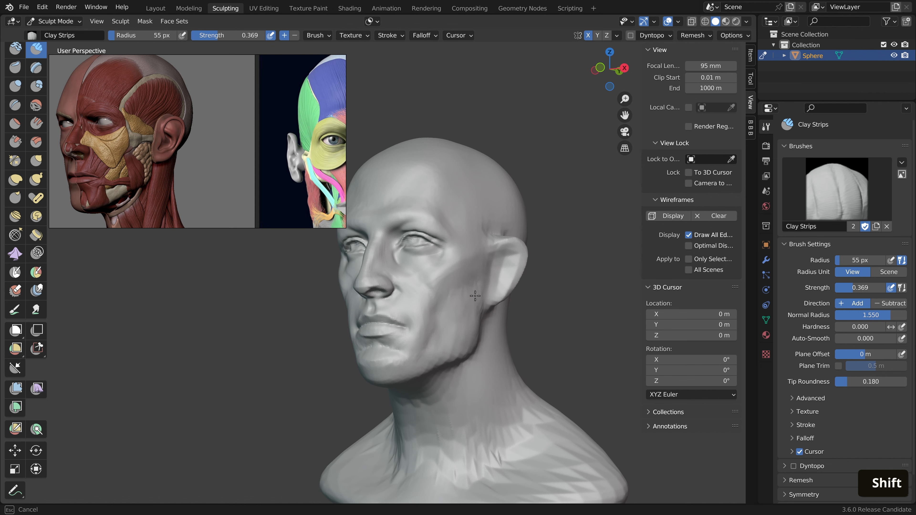
pyautogui.moveTo(468, 287); pyautogui.dragTo(458, 305, button='middle')
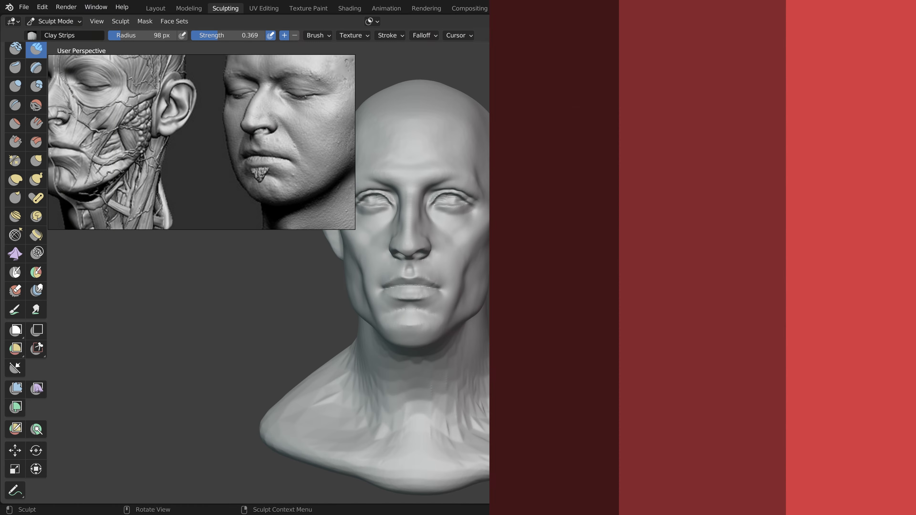
# Show the Muscles/Fat overview of the head renders on the reference board
pyautogui.scroll(-3, 278, 161)
pyautogui.moveTo(277, 161); pyautogui.dragTo(268, 160, button='middle')
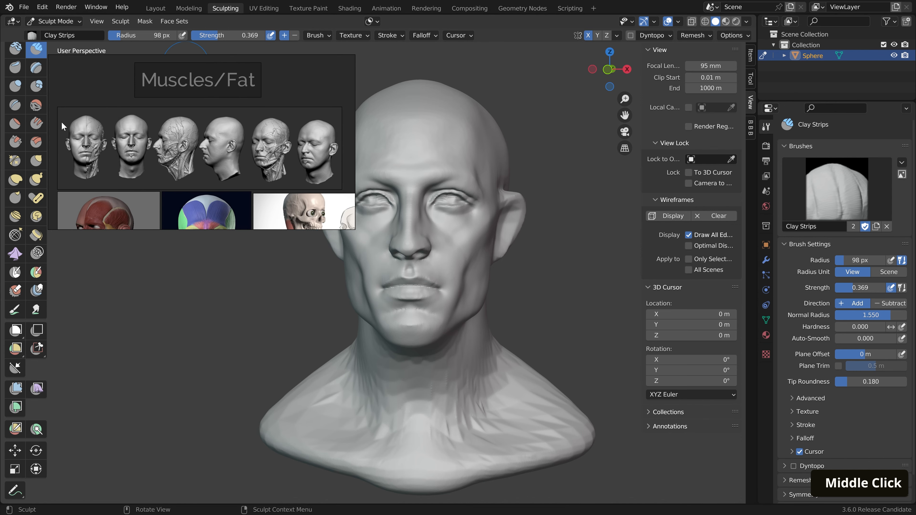
# Examine the ear's height and front-to-back placement on the bust against the front and side head renders on the reference board
pyautogui.scroll(-2, 419, 277)
pyautogui.moveTo(418, 277); pyautogui.dragTo(464, 281, button='middle')
pyautogui.moveTo(462, 282); pyautogui.dragTo(445, 282, button='middle')
pyautogui.scroll(5, 231, 152)
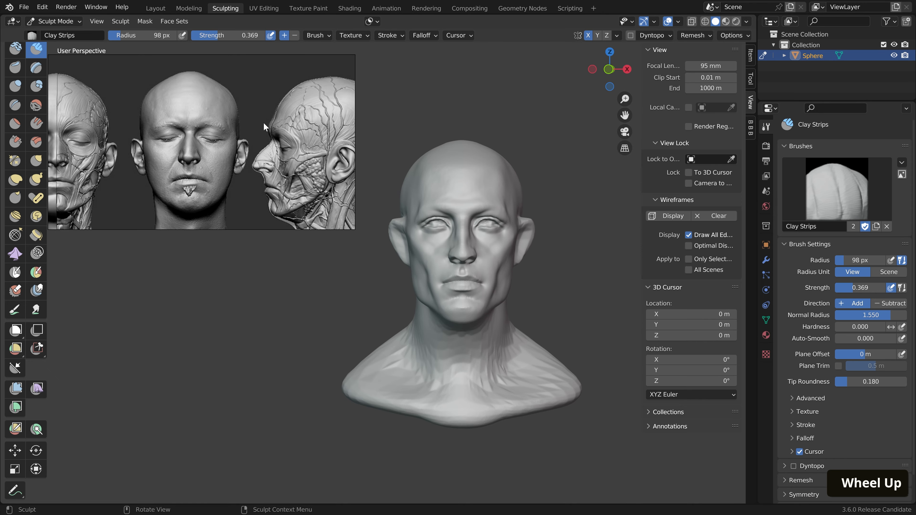
pyautogui.scroll(3, 415, 152)
pyautogui.press('f')
pyautogui.press('g')
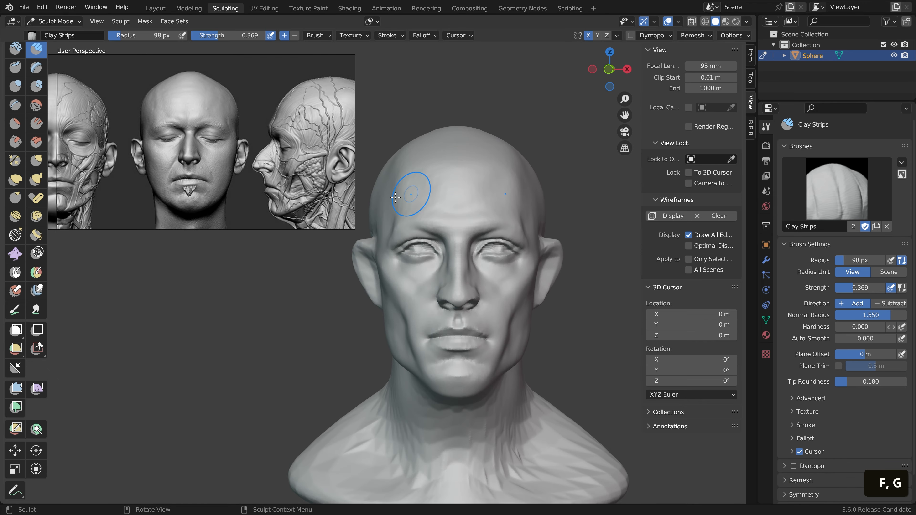
pyautogui.moveTo(491, 307); pyautogui.dragTo(481, 299, button='middle')
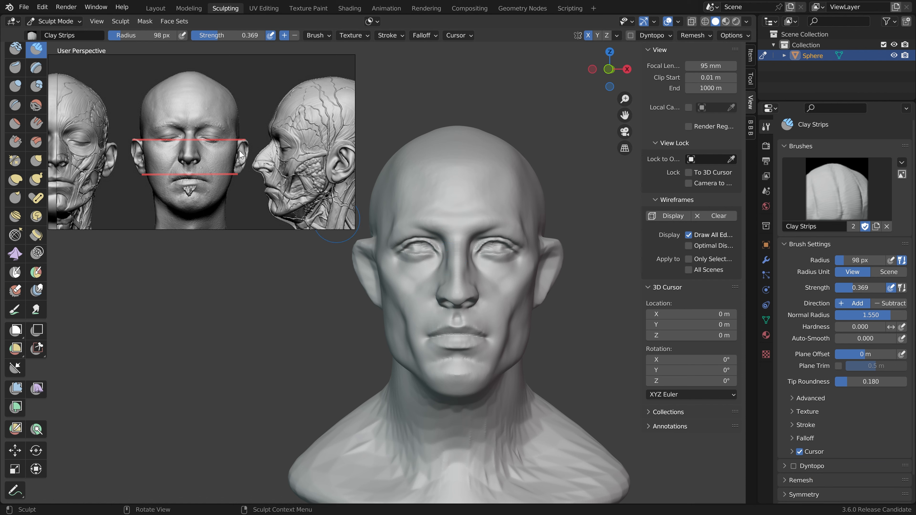
pyautogui.moveTo(243, 153); pyautogui.dragTo(298, 151, button='middle')
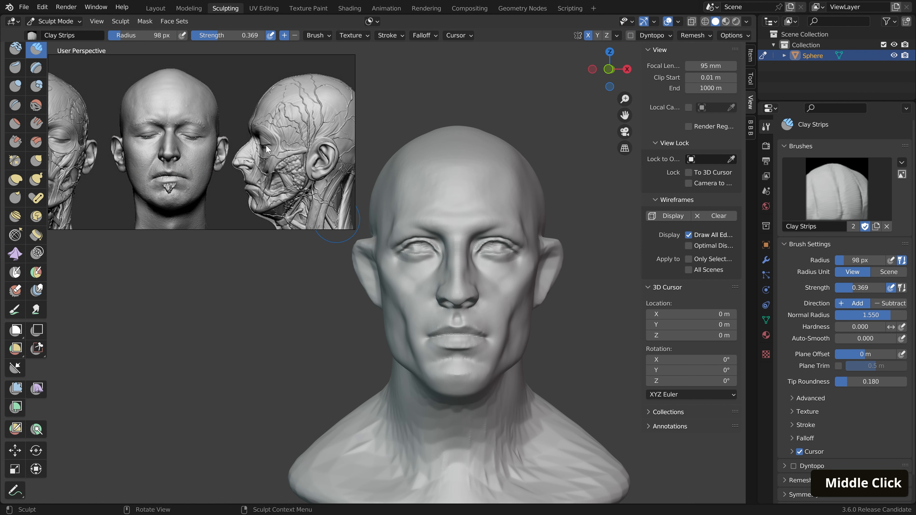
pyautogui.moveTo(551, 275); pyautogui.dragTo(461, 277, button='middle')
pyautogui.scroll(-1, 414, 273)
pyautogui.moveTo(403, 268); pyautogui.dragTo(413, 255, button='middle')
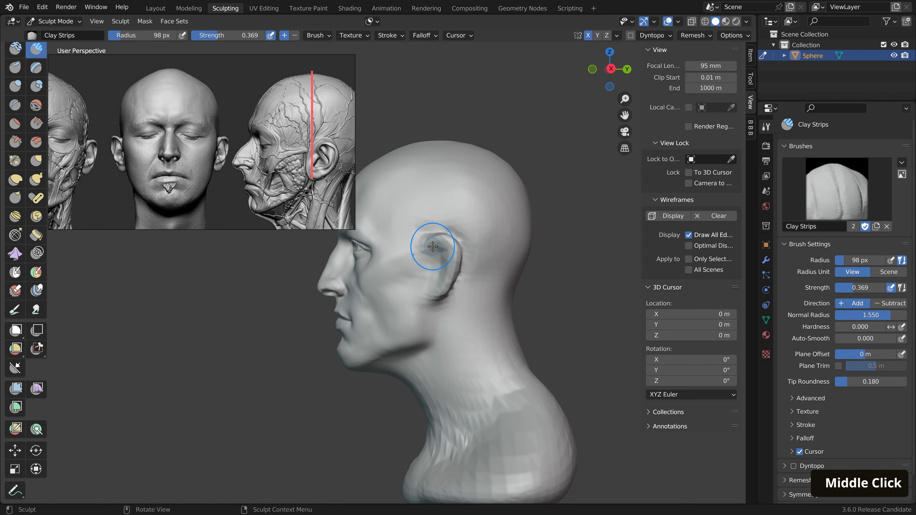
# Mask the ear with the Mask brush, enlarge the brush radius to 333 px, and invert the mask so only the ear area stays editable
pyautogui.press('m')
pyautogui.press('f')
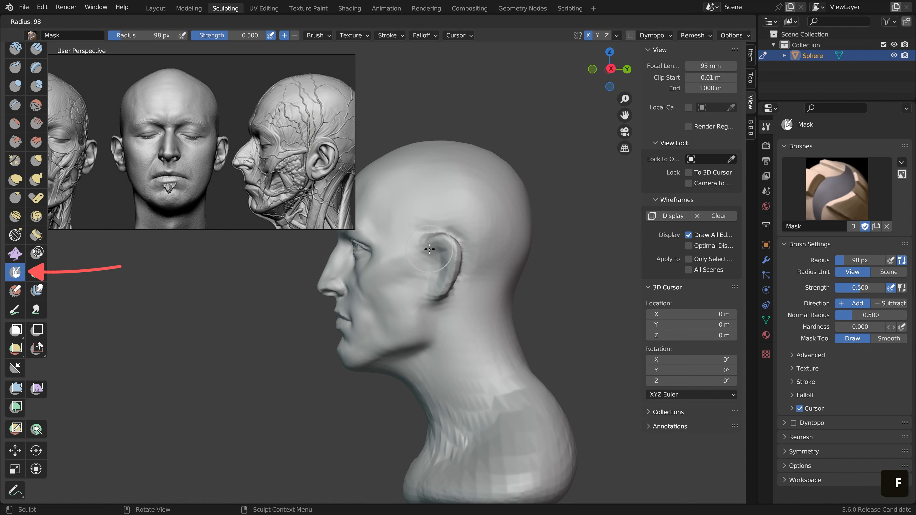
pyautogui.click(434, 296)
pyautogui.moveTo(443, 271)
pyautogui.mouseDown()
pyautogui.moveTo(430, 260)
pyautogui.moveTo(441, 279)
pyautogui.moveTo(476, 237)
pyautogui.moveTo(470, 304)
pyautogui.mouseUp()
pyautogui.press('f')
pyautogui.click(463, 303)
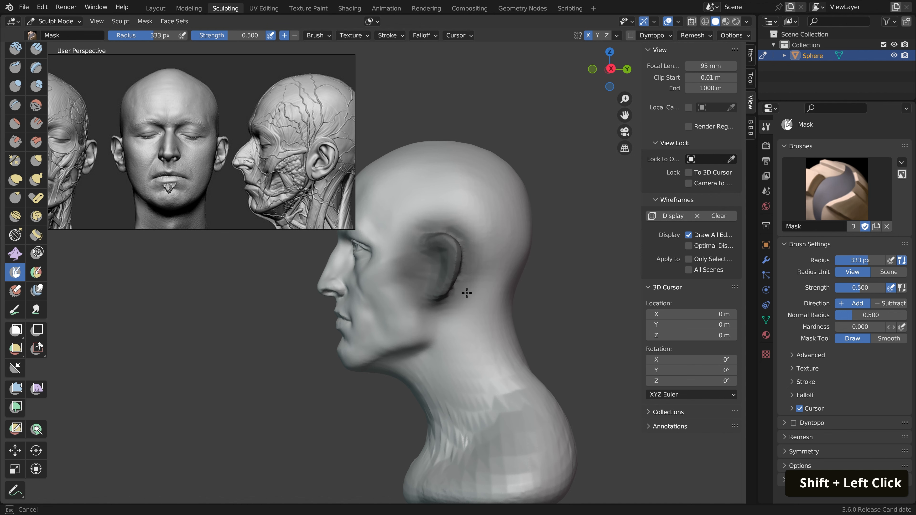
pyautogui.hotkey('ctrl', 'z')
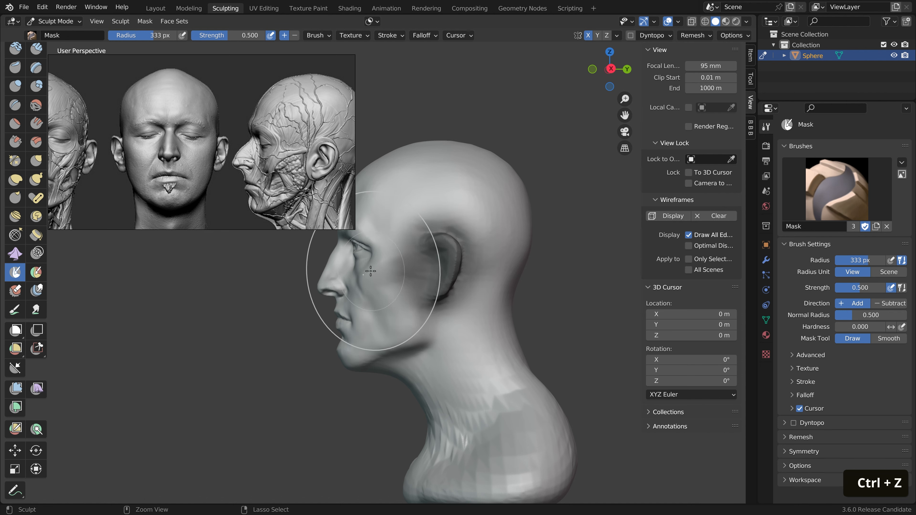
pyautogui.keyDown('ctrl'); pyautogui.moveTo(377, 270); pyautogui.dragTo(522, 283); pyautogui.keyUp('ctrl')
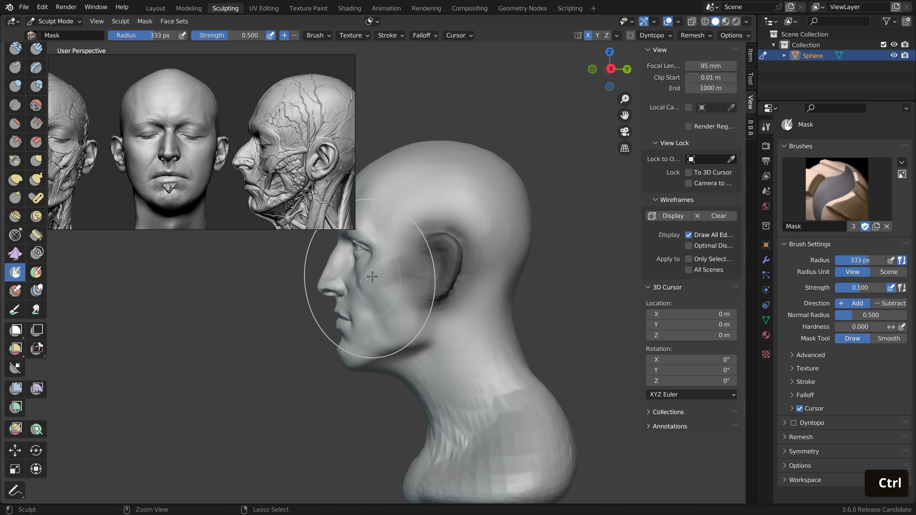
pyautogui.moveTo(372, 277)
pyautogui.keyDown('ctrl'); pyautogui.mouseDown()
pyautogui.moveTo(470, 215)
pyautogui.moveTo(511, 231)
pyautogui.mouseUp(); pyautogui.keyUp('ctrl')
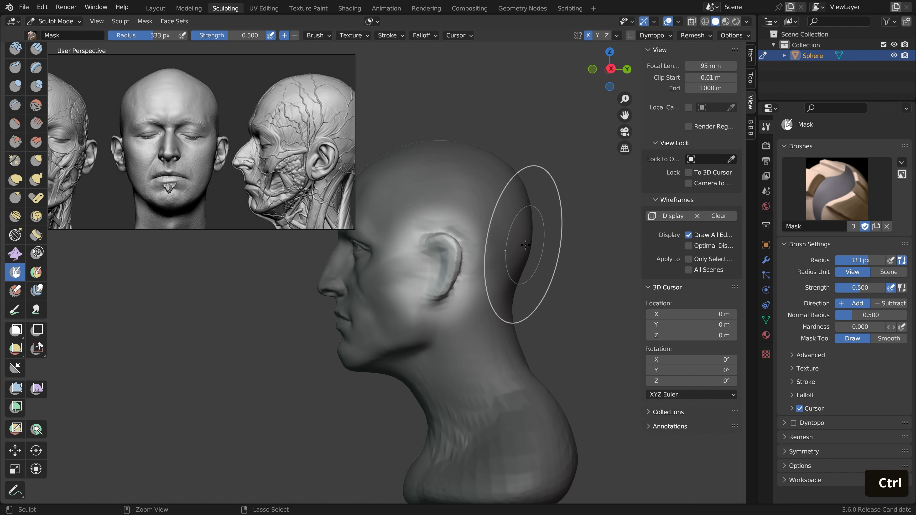
# Shift the unmasked ear slightly down and back with the Move tool, and tilt it slightly with the Rotate tool
pyautogui.click(15, 450)
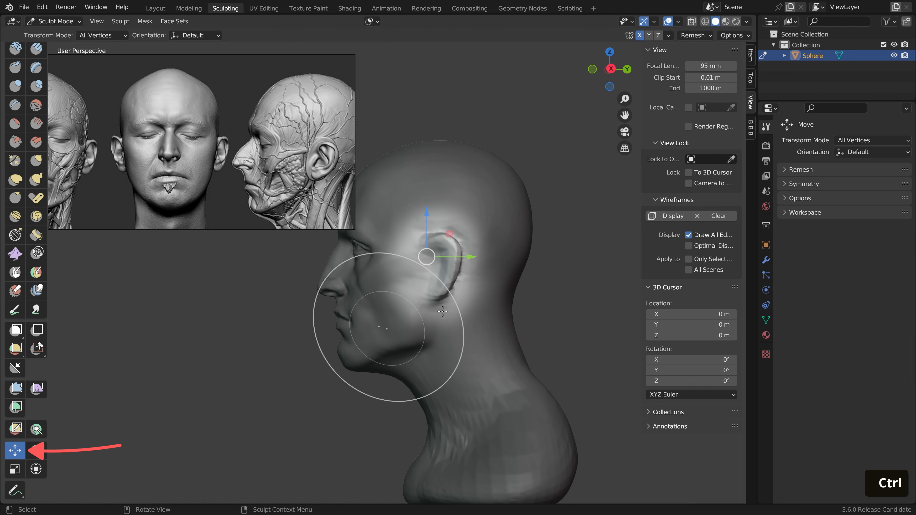
pyautogui.moveTo(432, 271); pyautogui.dragTo(435, 278)
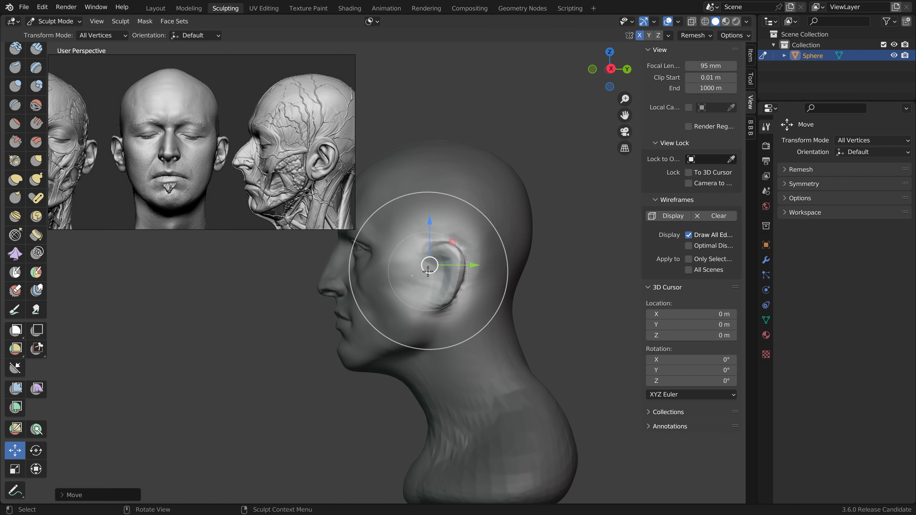
pyautogui.moveTo(430, 265); pyautogui.dragTo(429, 264)
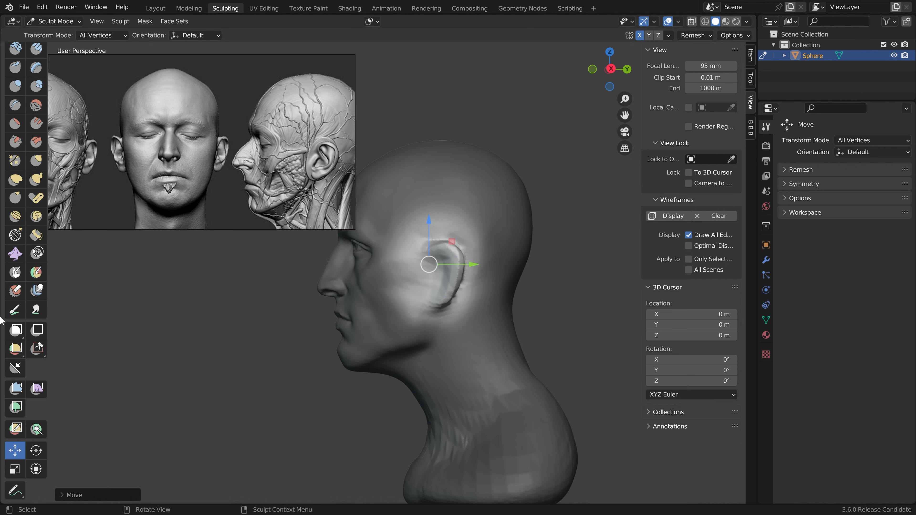
pyautogui.click(36, 450)
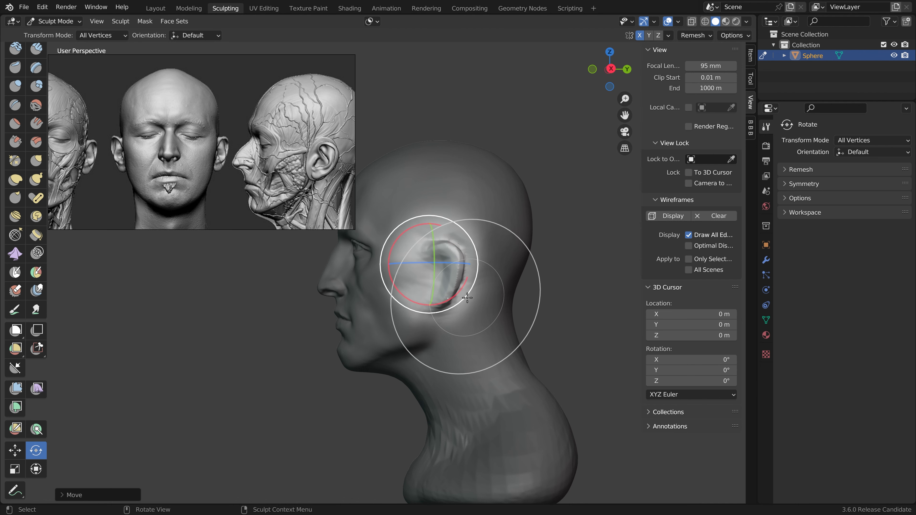
pyautogui.moveTo(462, 302); pyautogui.dragTo(454, 304)
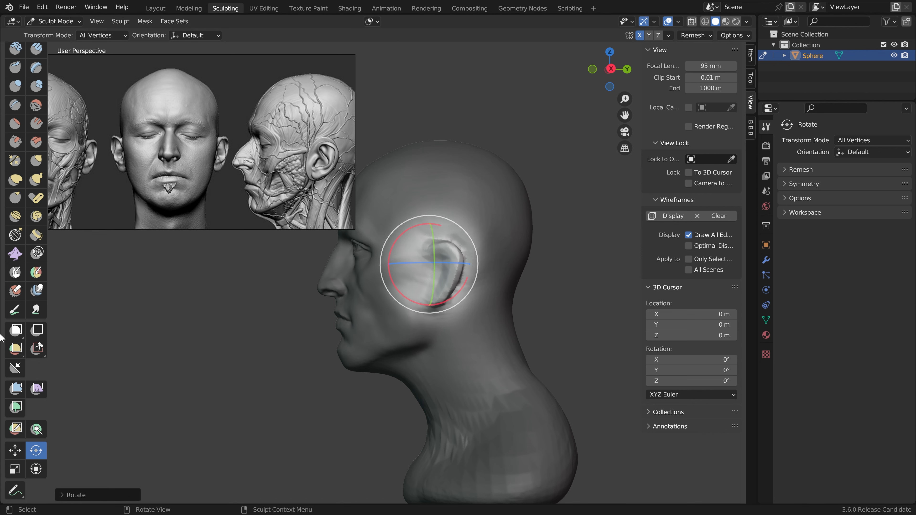
# Move the ear a little further toward the back of the head and clear the mask
pyautogui.click(15, 451)
pyautogui.moveTo(431, 264)
pyautogui.mouseDown()
pyautogui.moveTo(437, 271)
pyautogui.moveTo(432, 266)
pyautogui.mouseUp()
pyautogui.moveTo(312, 176); pyautogui.dragTo(290, 176, button='middle')
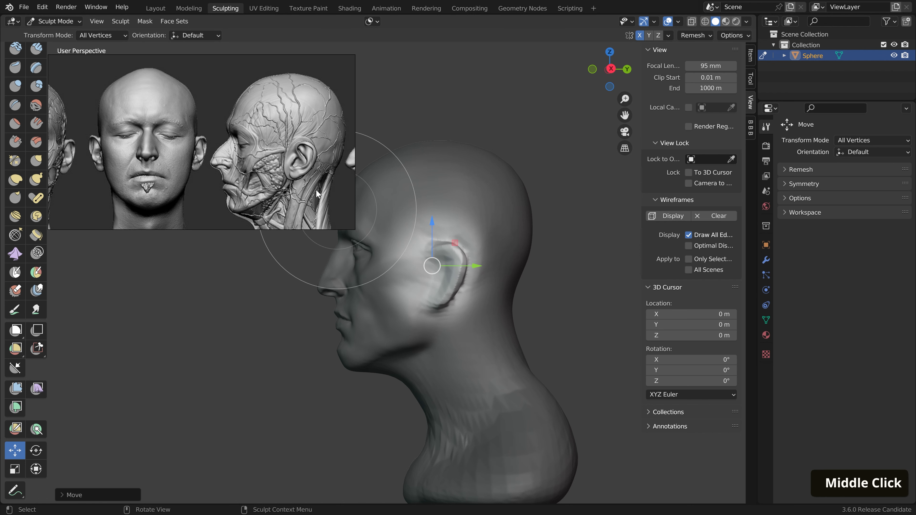
pyautogui.moveTo(436, 267); pyautogui.dragTo(439, 273)
pyautogui.hotkey('alt', 'm')
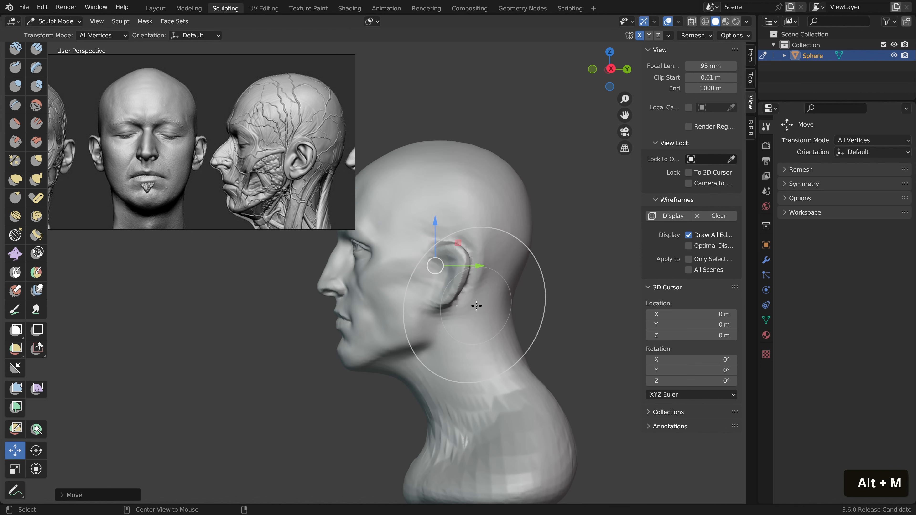
# View the bust from its opposite side and bring up the skin profile render on the reference board for comparison
pyautogui.scroll(-3, 376, 301)
pyautogui.moveTo(375, 300); pyautogui.dragTo(524, 286, button='middle')
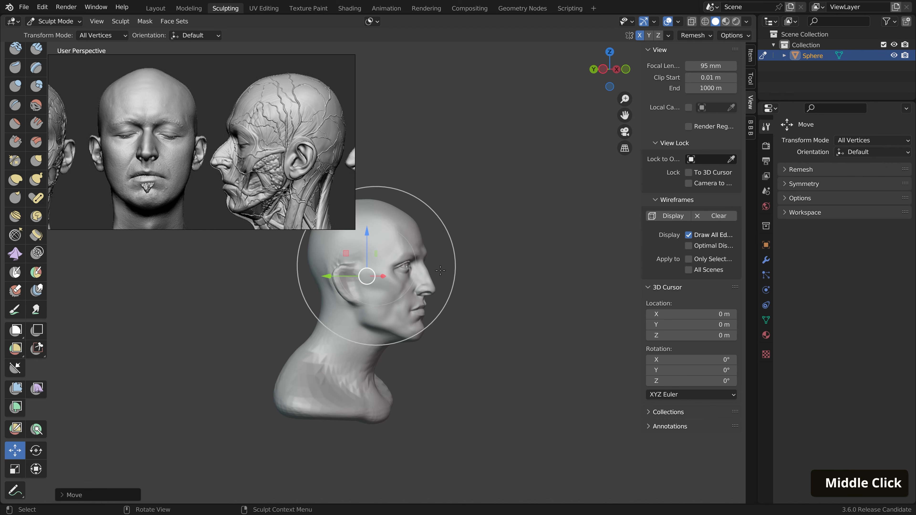
pyautogui.moveTo(357, 286); pyautogui.dragTo(387, 303, button='middle')
pyautogui.scroll(2, 331, 313)
pyautogui.scroll(2, 331, 313)
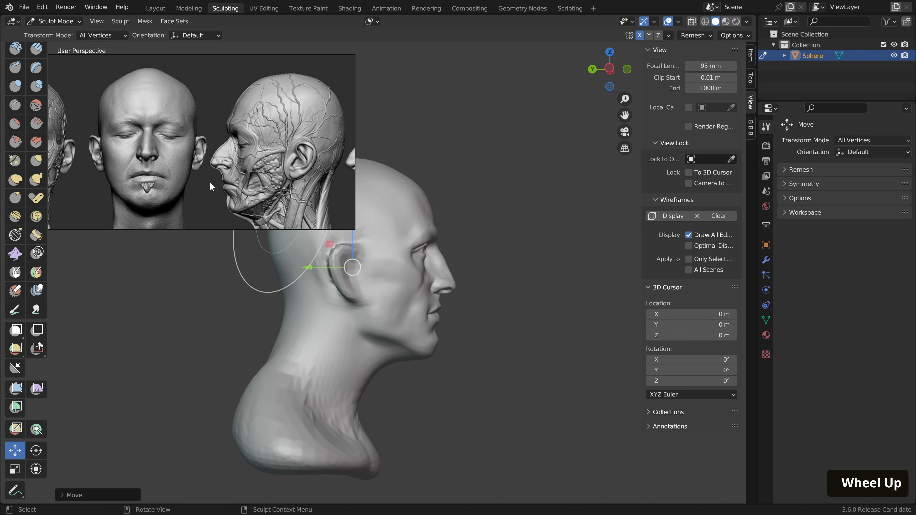
pyautogui.moveTo(314, 183); pyautogui.dragTo(140, 163, button='middle')
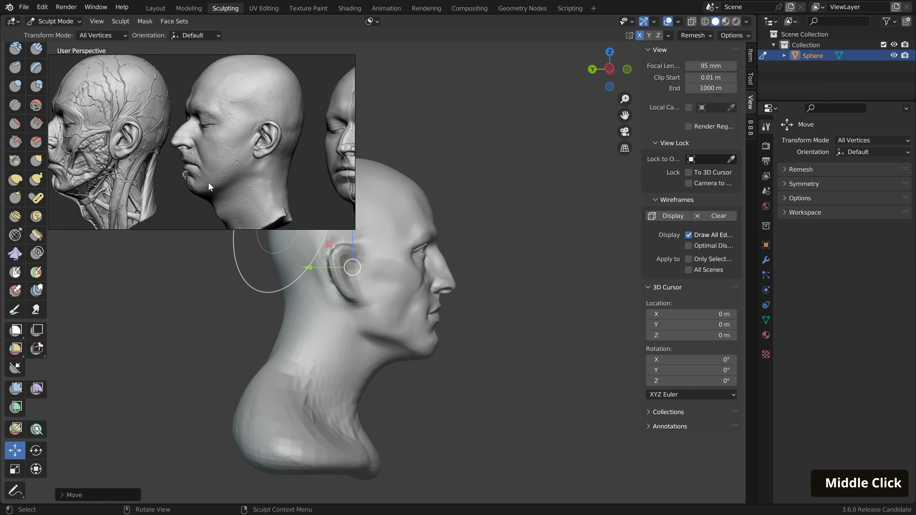
# Adjust the jawline and chin in profile with the Grab brush at a 301 px radius
pyautogui.scroll(2, 429, 278)
pyautogui.press('g')
pyautogui.press('f')
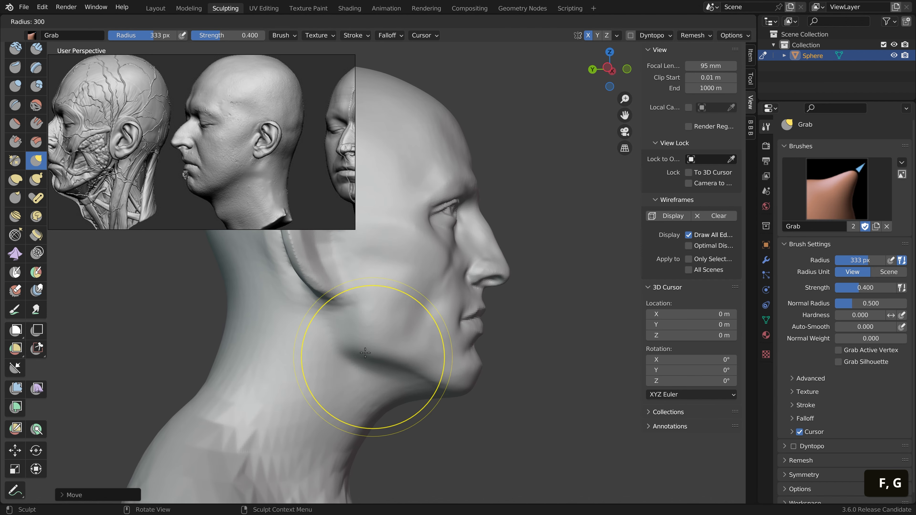
pyautogui.click(360, 336)
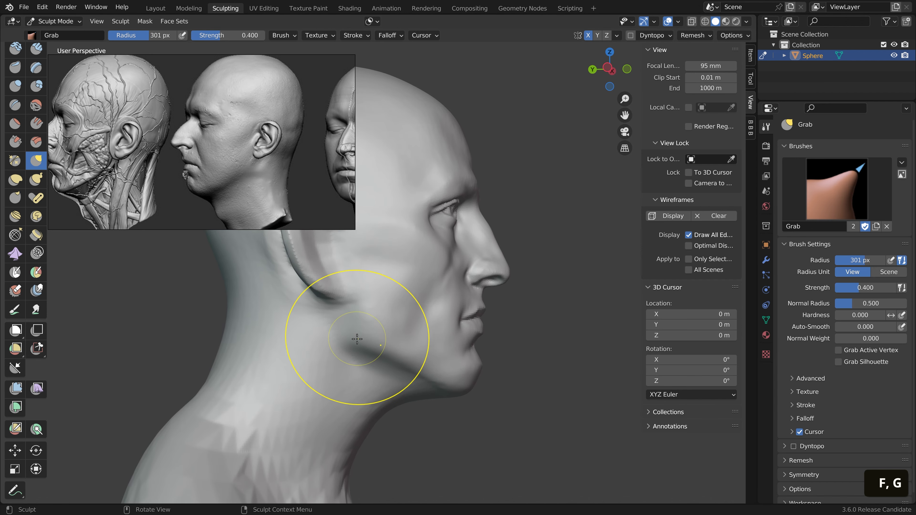
pyautogui.scroll(-1, 342, 336)
pyautogui.scroll(2, 360, 361)
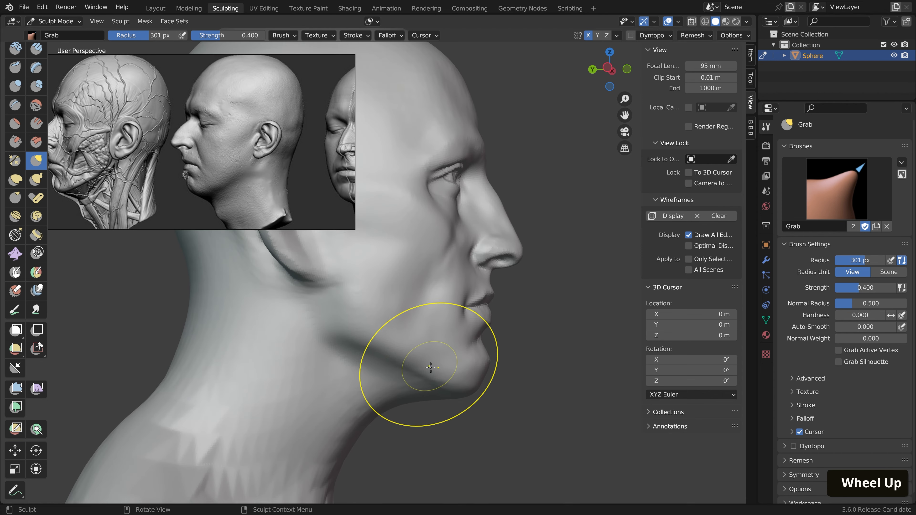
pyautogui.scroll(-3, 426, 379)
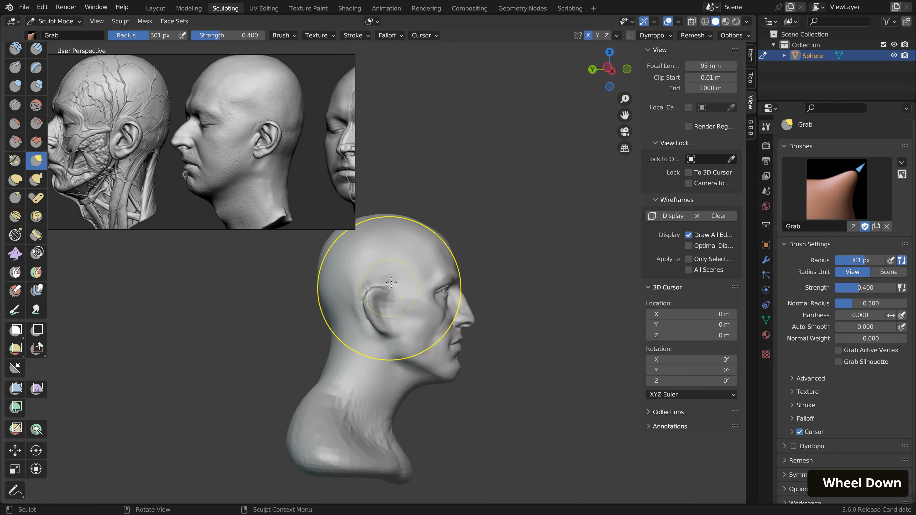
pyautogui.scroll(4, 442, 394)
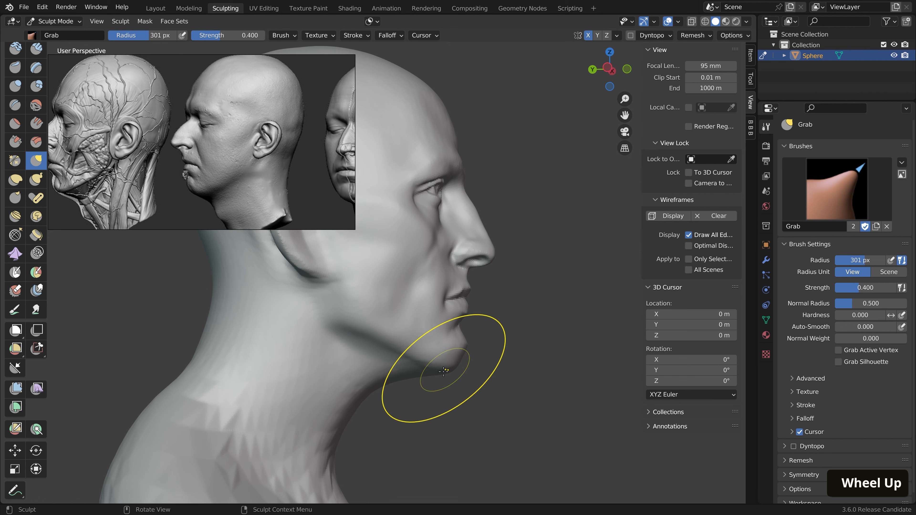
pyautogui.scroll(-4, 442, 377)
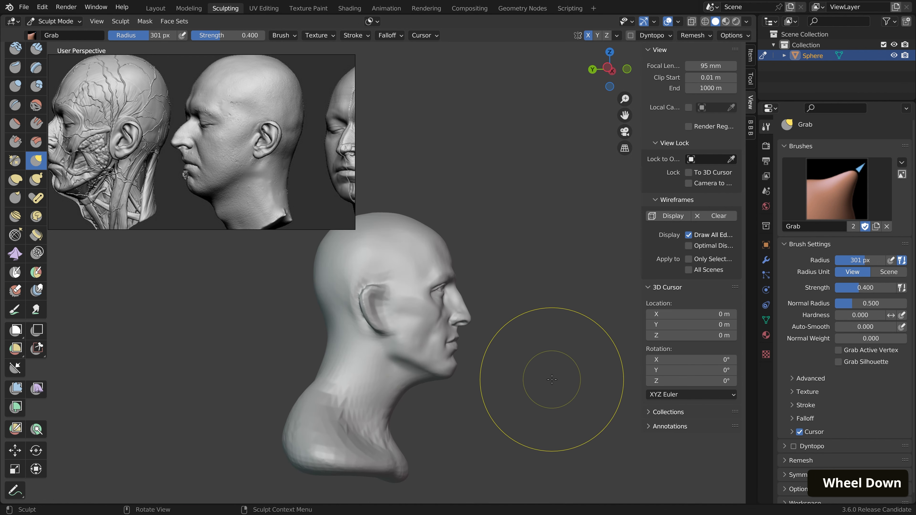
pyautogui.scroll(4, 471, 329)
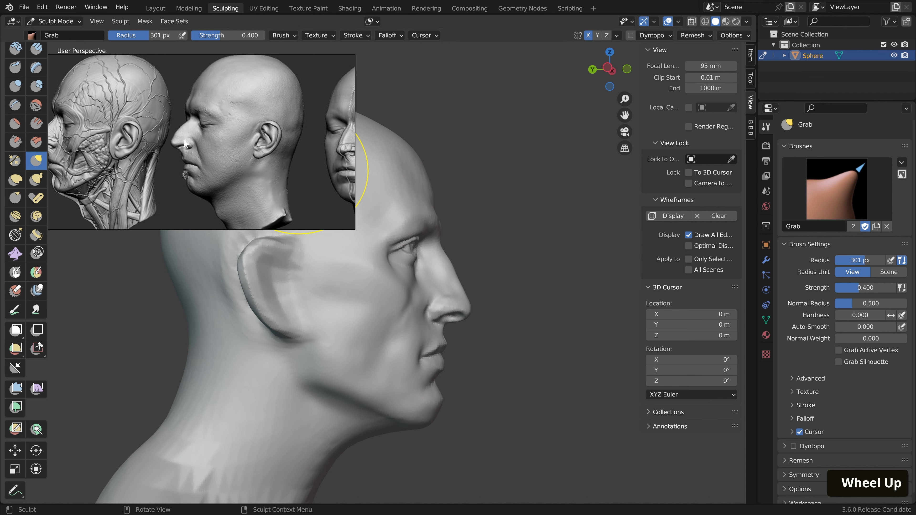
# Mask the nose with the Mask brush and invert the mask so only the nose area stays editable
pyautogui.scroll(-1, 509, 355)
pyautogui.moveTo(531, 332); pyautogui.dragTo(427, 367, button='middle')
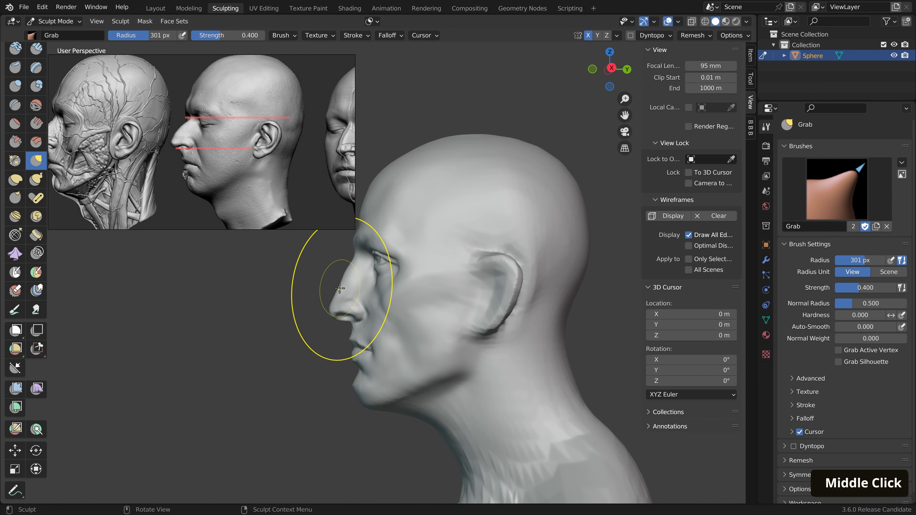
pyautogui.press('m')
pyautogui.moveTo(340, 288); pyautogui.dragTo(409, 266, button='middle')
pyautogui.scroll(2, 403, 338)
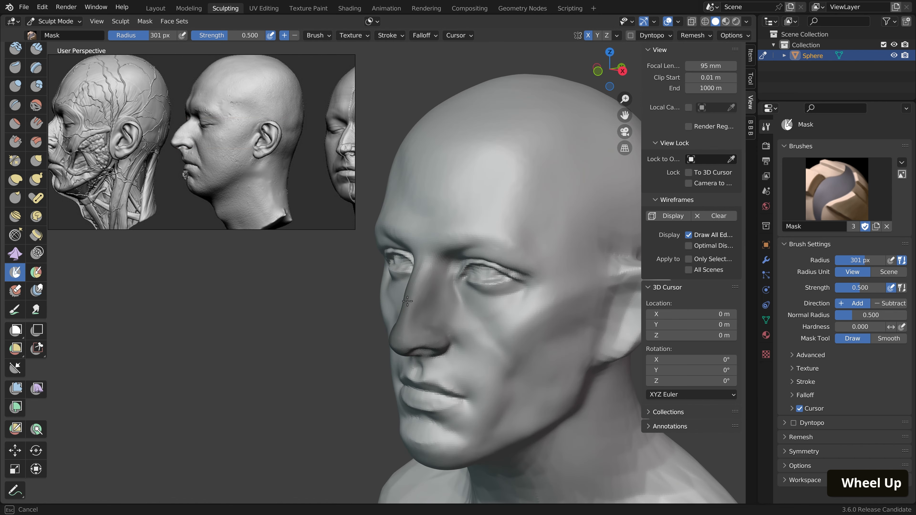
pyautogui.scroll(-2, 443, 328)
pyautogui.keyDown('ctrl'); pyautogui.click(470, 343); pyautogui.keyUp('ctrl')
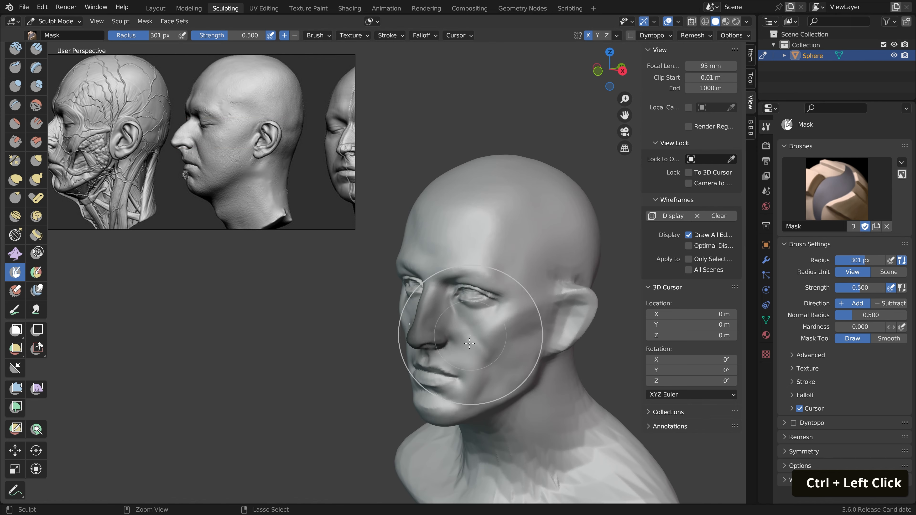
pyautogui.moveTo(458, 377); pyautogui.dragTo(434, 338, button='middle')
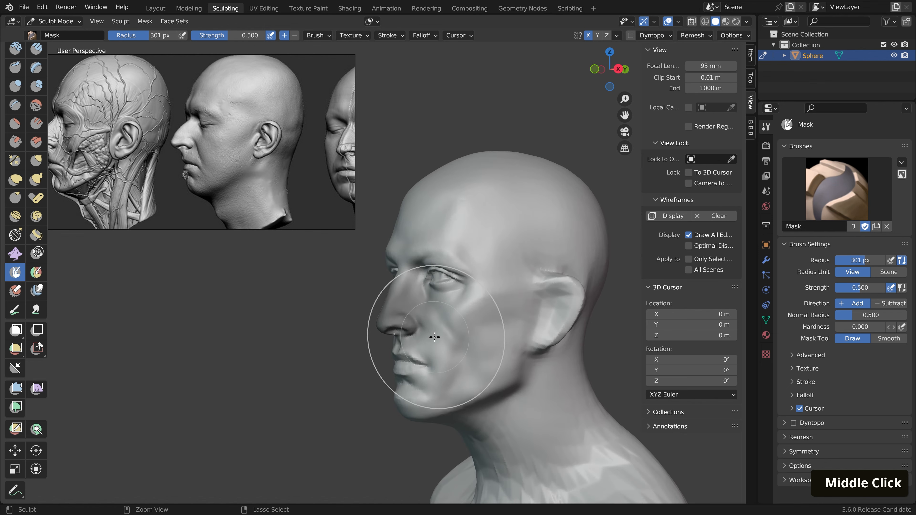
pyautogui.hotkey('ctrl', 'i')
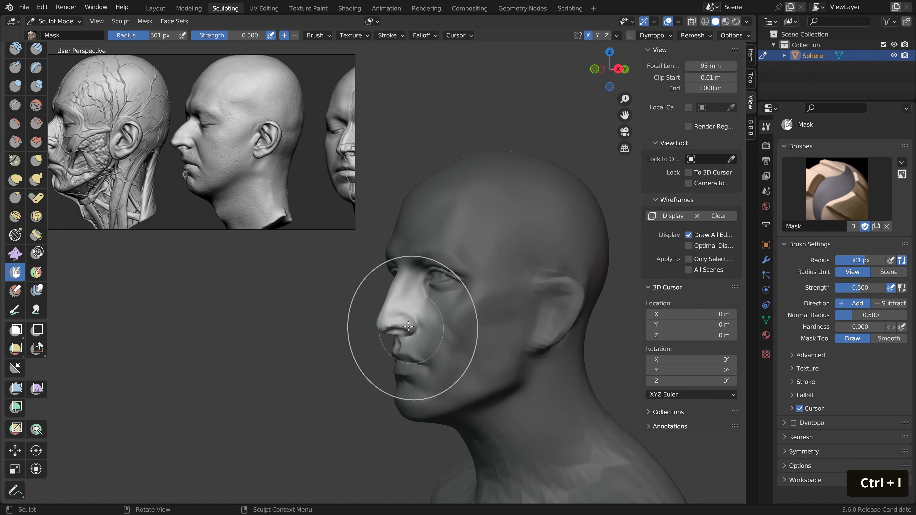
# Move the unmasked nose slightly upward from the right orthographic view, and clear the mask
pyautogui.click(17, 455)
pyautogui.press('KP_3')
pyautogui.scroll(3, 446, 274)
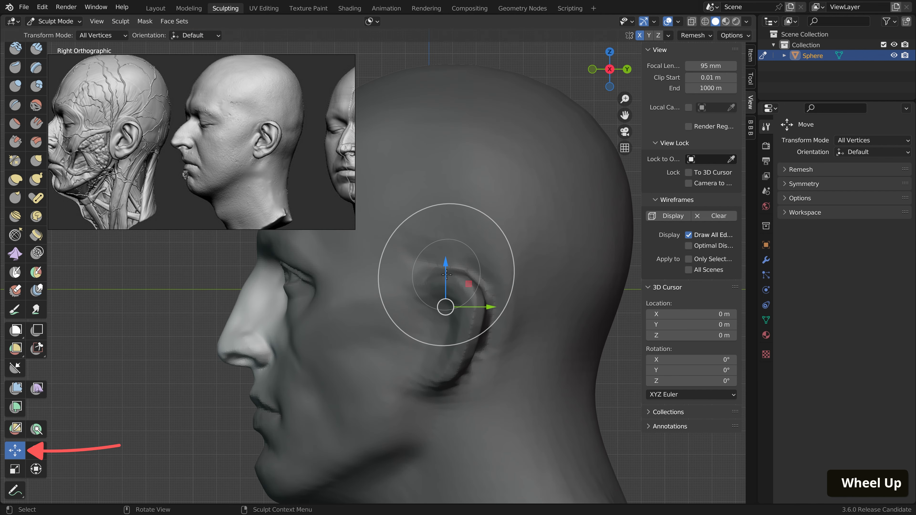
pyautogui.moveTo(442, 312); pyautogui.dragTo(445, 303)
pyautogui.hotkey('alt', 'm')
pyautogui.moveTo(333, 324); pyautogui.dragTo(516, 258, button='middle')
pyautogui.scroll(-2, 510, 312)
pyautogui.scroll(-1, 510, 313)
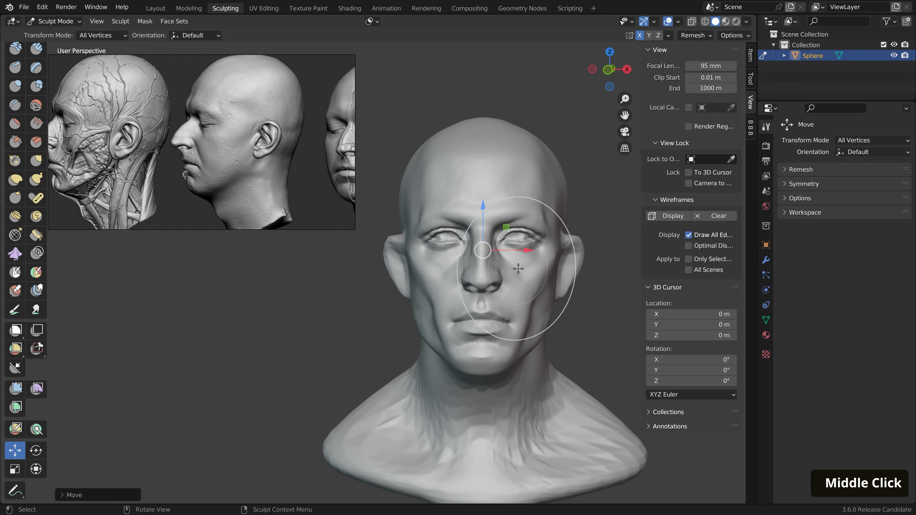
# Mask the mouth and chin area with the Mask brush and invert the mask so only that area stays editable
pyautogui.scroll(2, 487, 325)
pyautogui.press('g')
pyautogui.scroll(1, 487, 310)
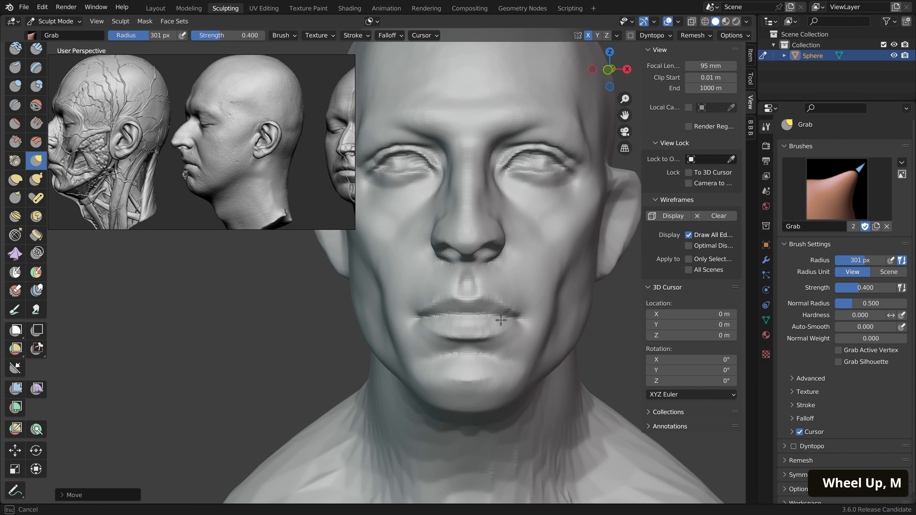
pyautogui.hotkey('ctrl', 'z')
pyautogui.press('m')
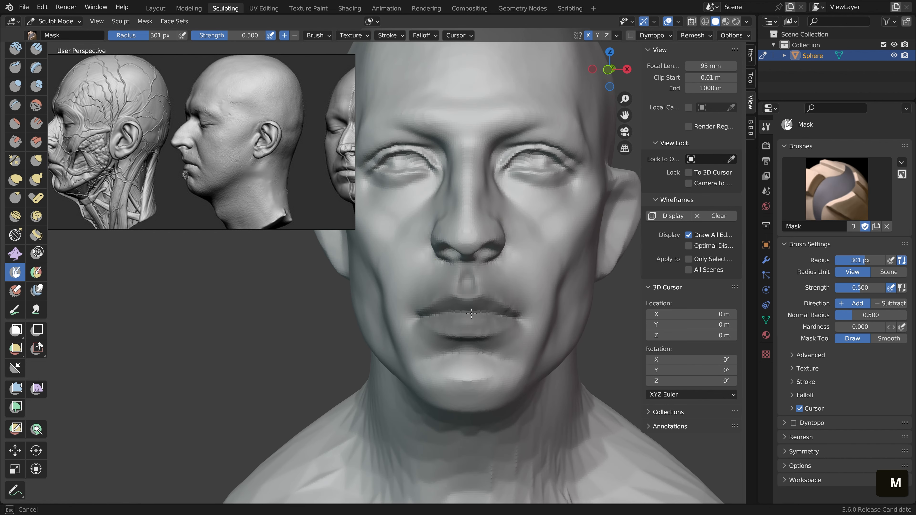
pyautogui.moveTo(516, 319); pyautogui.dragTo(487, 317)
pyautogui.hotkey('ctrl', 'i')
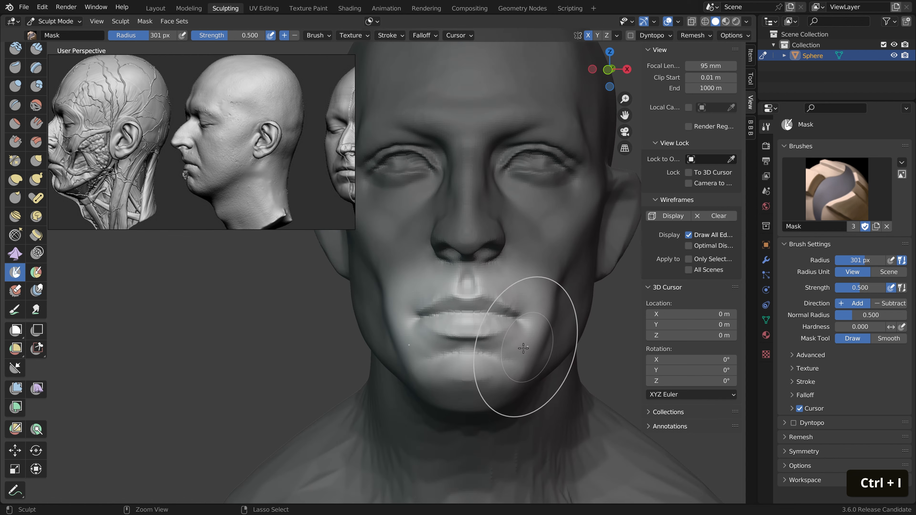
# Shift the unmasked mouth area slightly upward with the Move tool, keeping the rest of the head masked
pyautogui.click(14, 451)
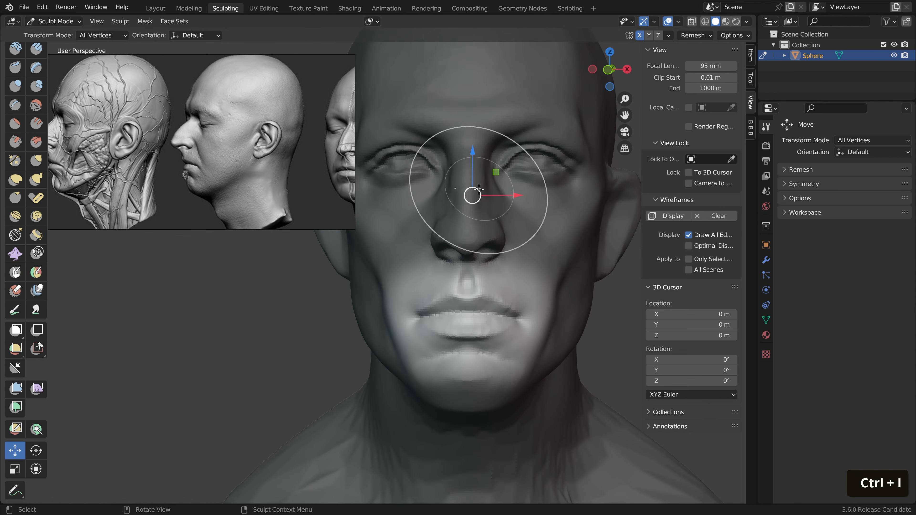
pyautogui.moveTo(472, 191); pyautogui.dragTo(474, 155)
pyautogui.hotkey('ctrl', 'z')
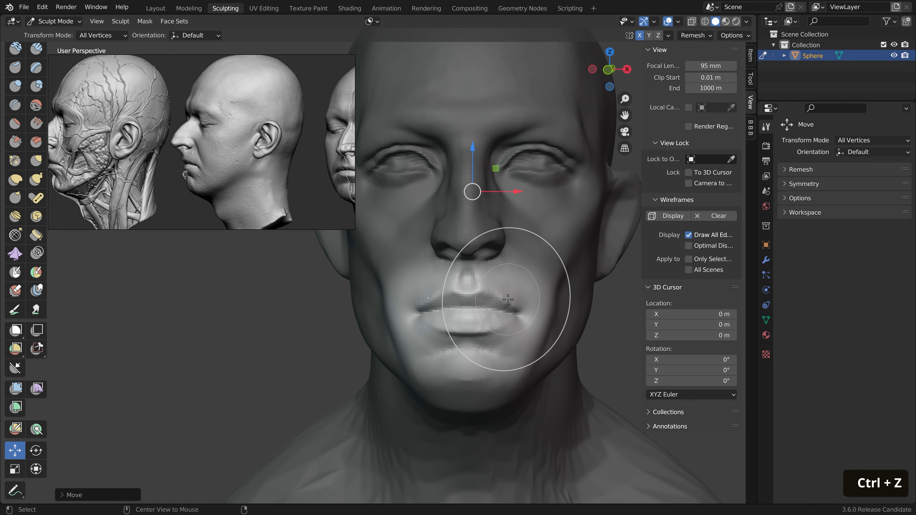
pyautogui.hotkey('alt', 'm')
pyautogui.scroll(-2, 524, 387)
pyautogui.moveTo(524, 387)
pyautogui.mouseDown(button='middle')
pyautogui.moveTo(599, 381)
pyautogui.moveTo(550, 389)
pyautogui.mouseUp(button='middle')
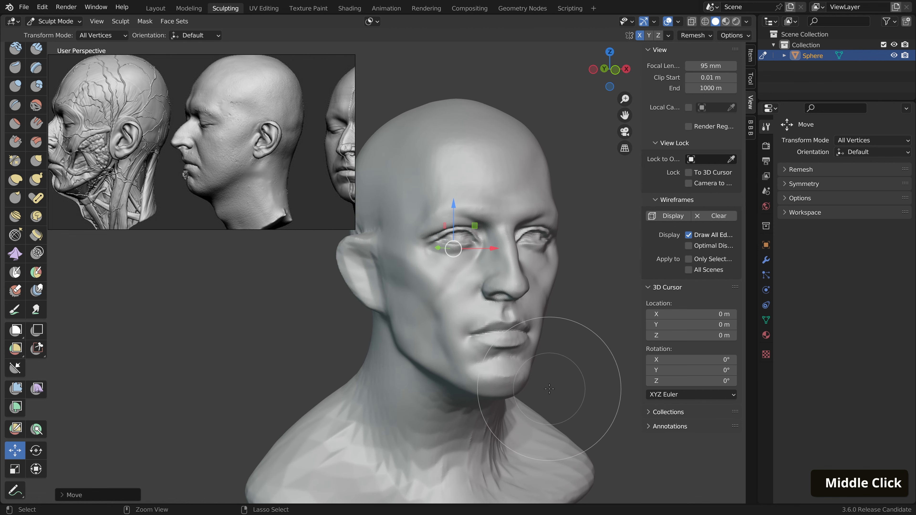
pyautogui.hotkey('ctrl', 'z')
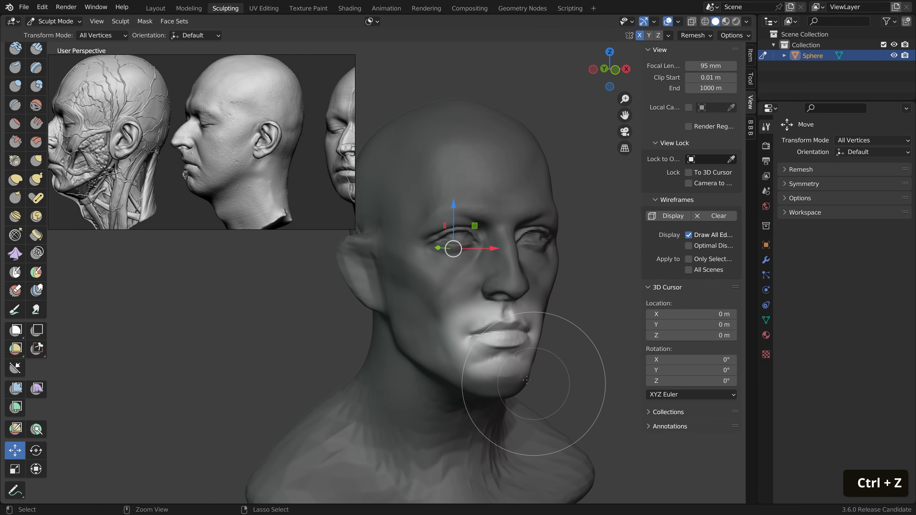
# Adjust the mouth area's depth along the Y axis in profile with the Move tool, and clear the mask
pyautogui.moveTo(549, 389); pyautogui.dragTo(595, 384, button='middle')
pyautogui.scroll(-1, 379, 262)
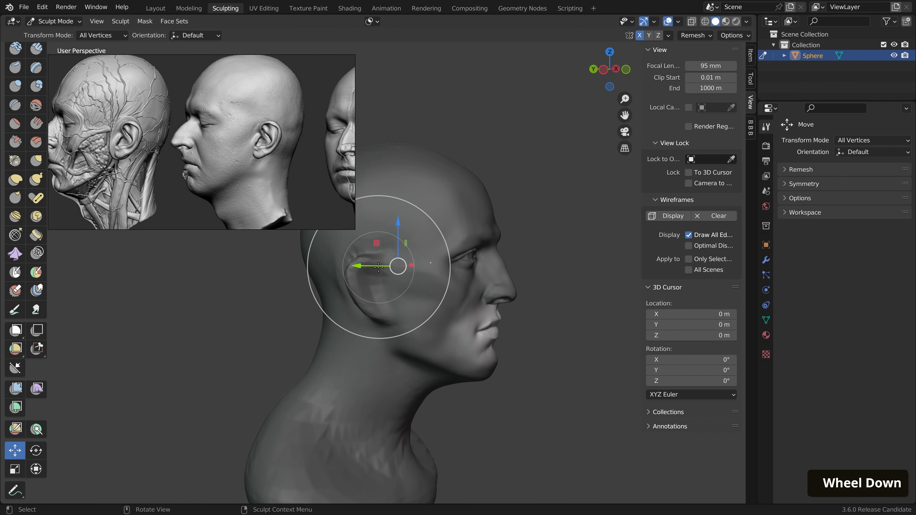
pyautogui.moveTo(381, 268); pyautogui.dragTo(381, 268)
pyautogui.moveTo(450, 361); pyautogui.dragTo(490, 338, button='middle')
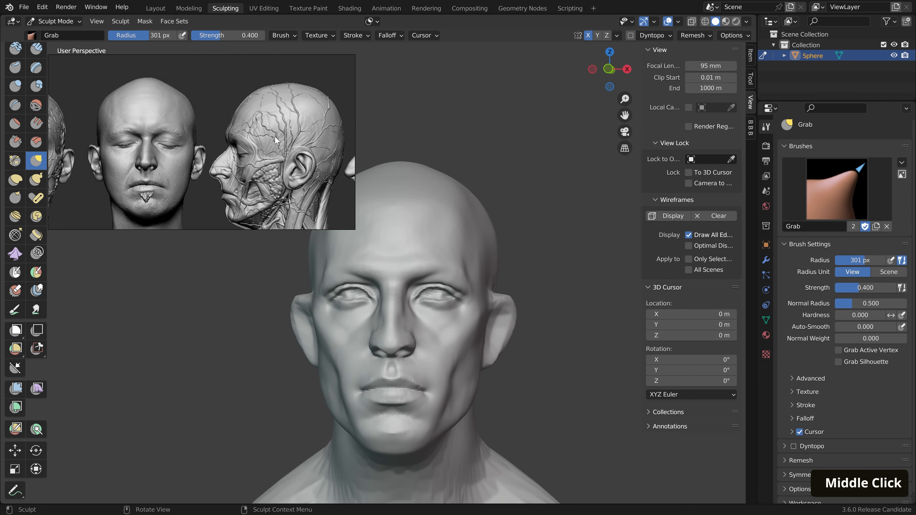
# Try to reshape the outer brow from above with the Grab brush at radii of 314 px and 263 px
pyautogui.scroll(2, 282, 125)
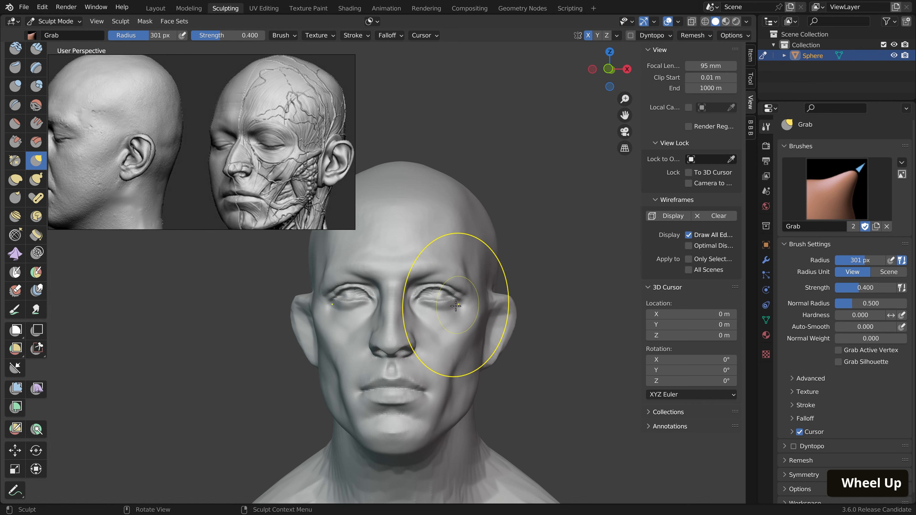
pyautogui.moveTo(456, 306); pyautogui.dragTo(327, 296, button='middle')
pyautogui.scroll(2, 327, 296)
pyautogui.press('f')
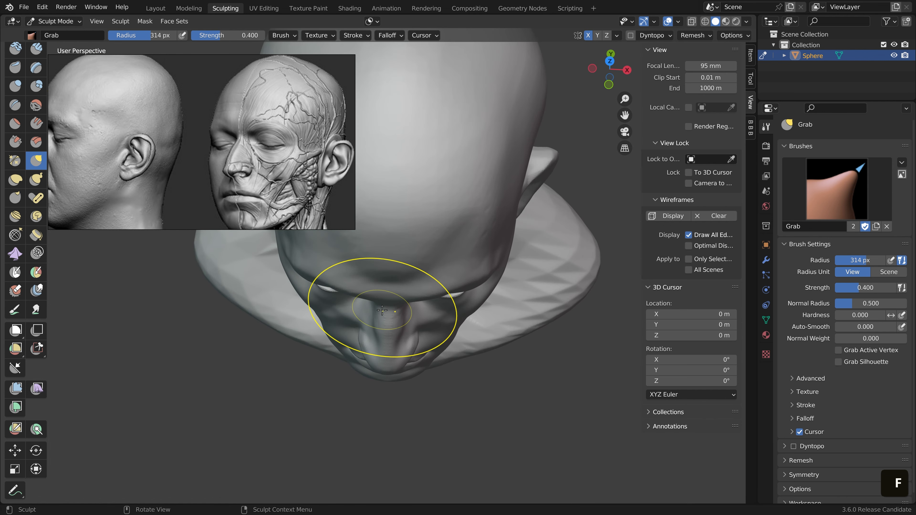
pyautogui.moveTo(388, 289); pyautogui.dragTo(403, 327, button='middle')
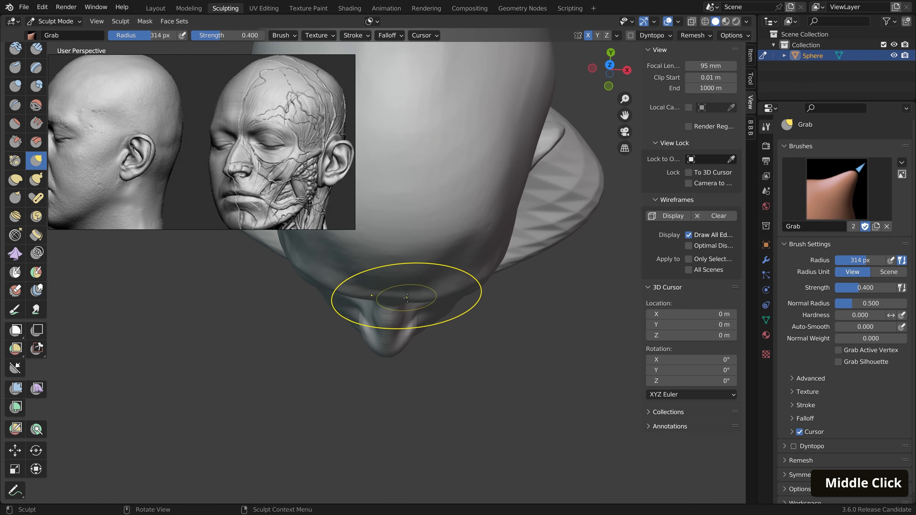
pyautogui.scroll(1, 456, 260)
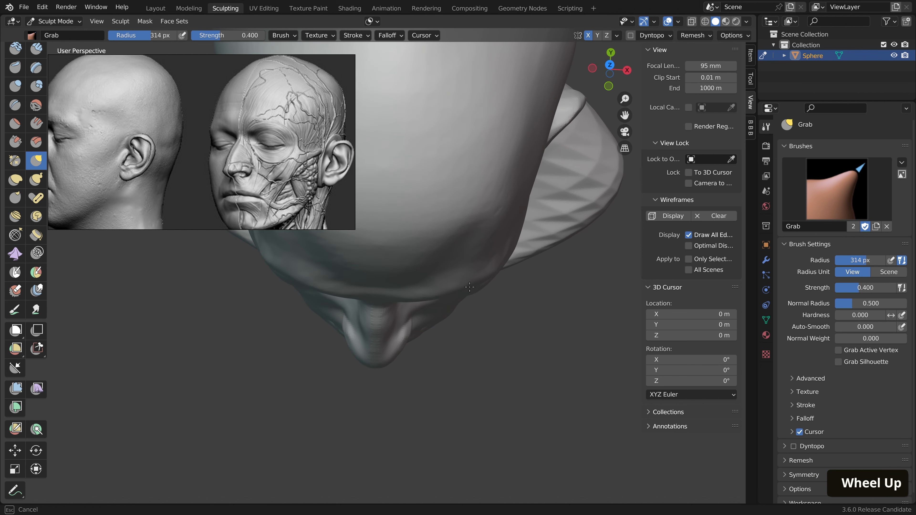
pyautogui.hotkey('ctrl', 'z')
pyautogui.press('f')
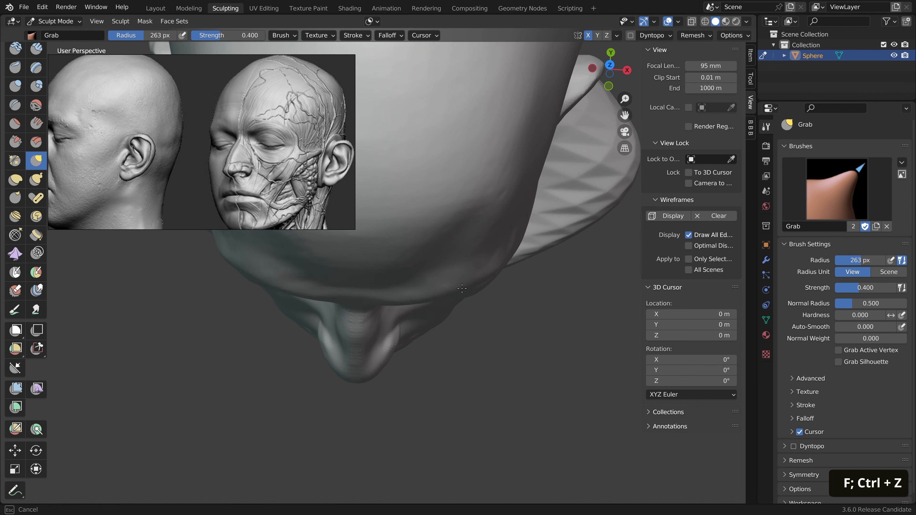
pyautogui.hotkey('ctrl', 'z')
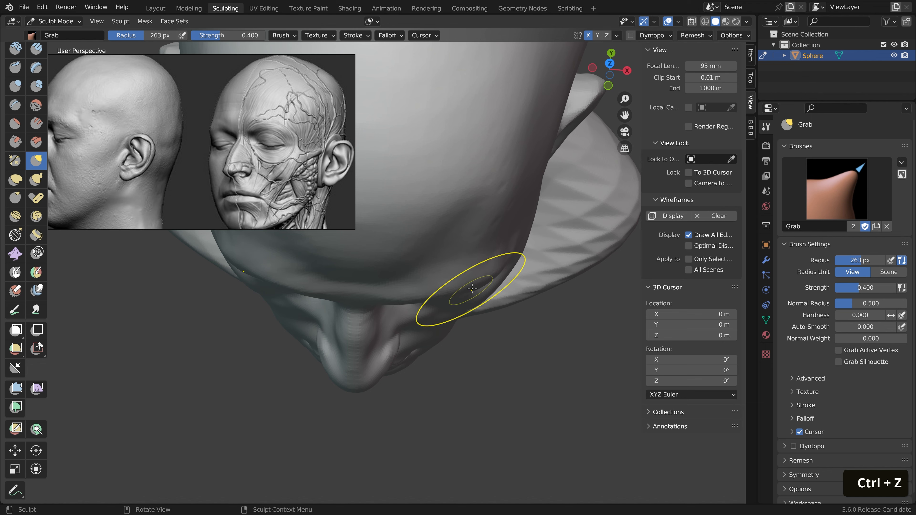
# Refine the forehead and the sides of the skull with the Grab brush at radii of 313, 397 and 207 px
pyautogui.scroll(-2, 462, 287)
pyautogui.press('f')
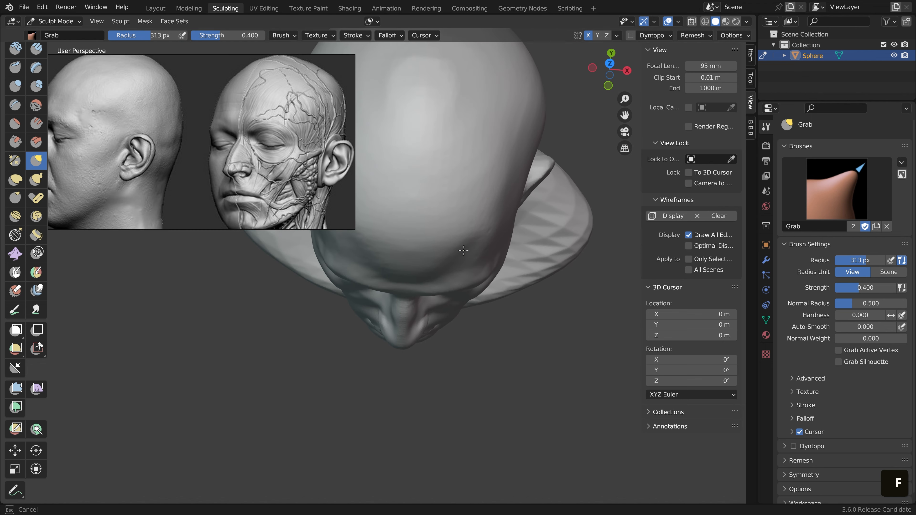
pyautogui.moveTo(464, 250); pyautogui.dragTo(462, 180, button='middle')
pyautogui.scroll(-2, 462, 180)
pyautogui.press('f')
pyautogui.click(476, 181)
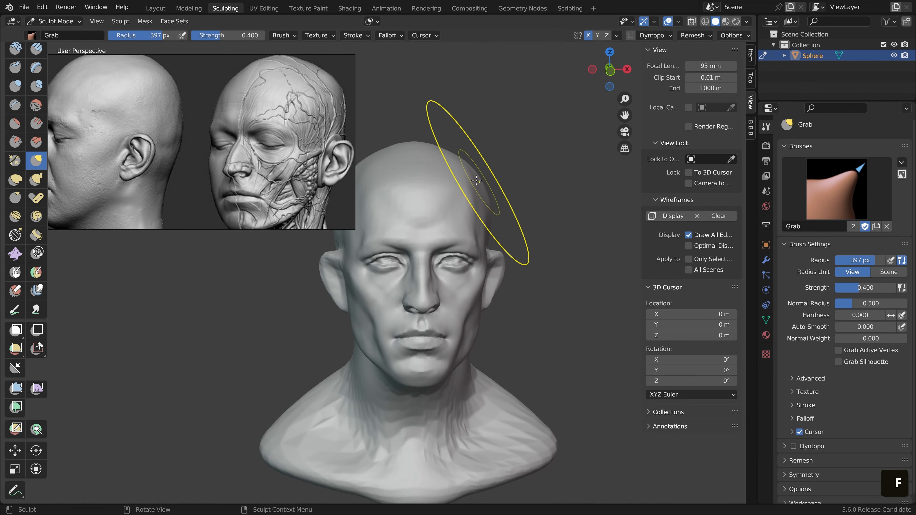
pyautogui.scroll(-2, 480, 182)
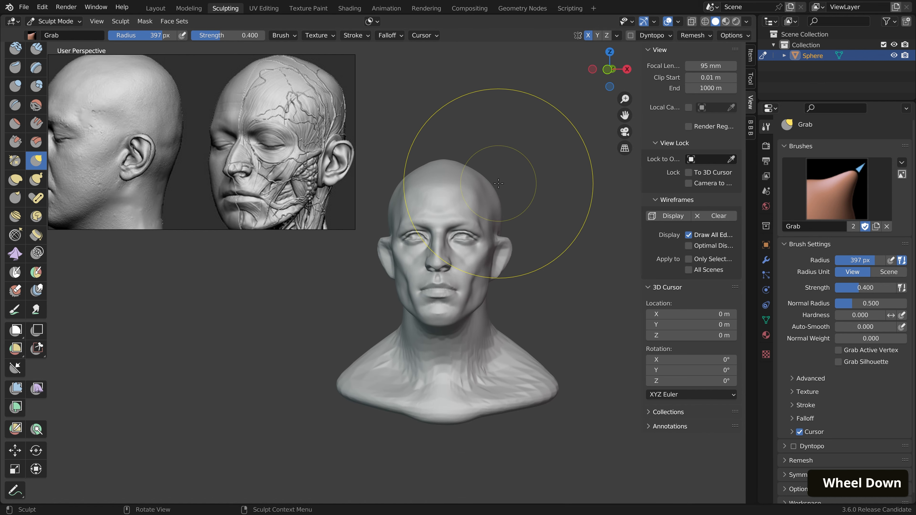
pyautogui.moveTo(470, 153)
pyautogui.mouseDown(button='middle')
pyautogui.moveTo(476, 190)
pyautogui.moveTo(521, 171)
pyautogui.moveTo(440, 177)
pyautogui.moveTo(496, 211)
pyautogui.mouseUp(button='middle')
pyautogui.scroll(2, 505, 168)
pyautogui.press('f')
pyautogui.scroll(2, 494, 208)
pyautogui.click(491, 210)
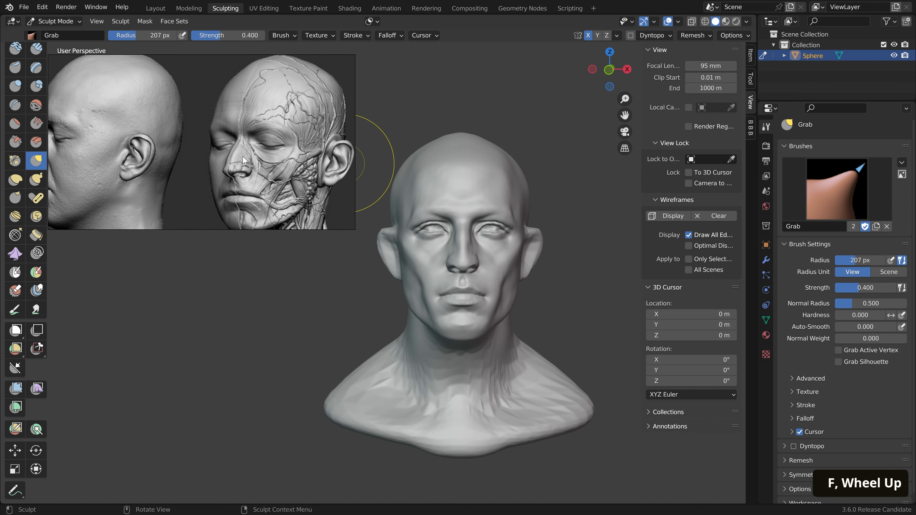
# Adjust the outer brow and eye socket contour in a three-quarter view with the Grab brush, reducing its radius to 178 px
pyautogui.moveTo(344, 163)
pyautogui.mouseDown(button='middle')
pyautogui.moveTo(477, 270)
pyautogui.moveTo(441, 266)
pyautogui.moveTo(328, 213)
pyautogui.mouseUp(button='middle')
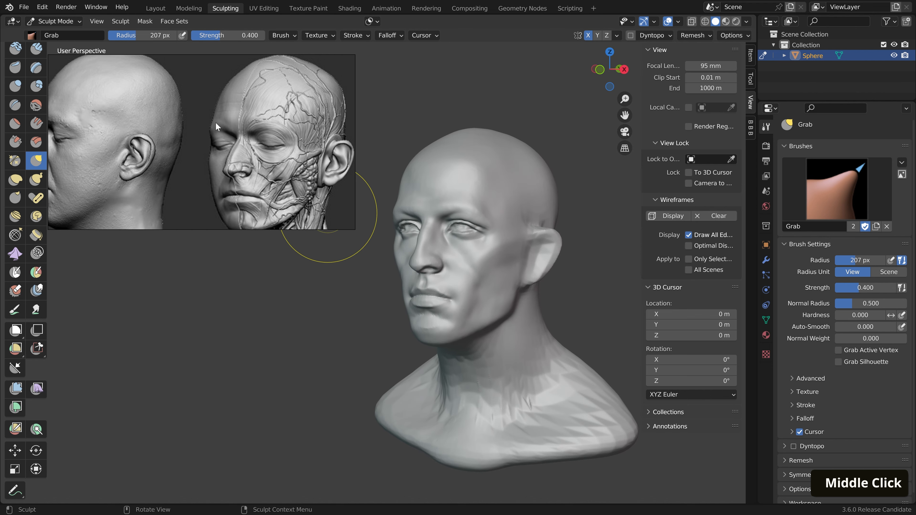
pyautogui.scroll(5, 419, 225)
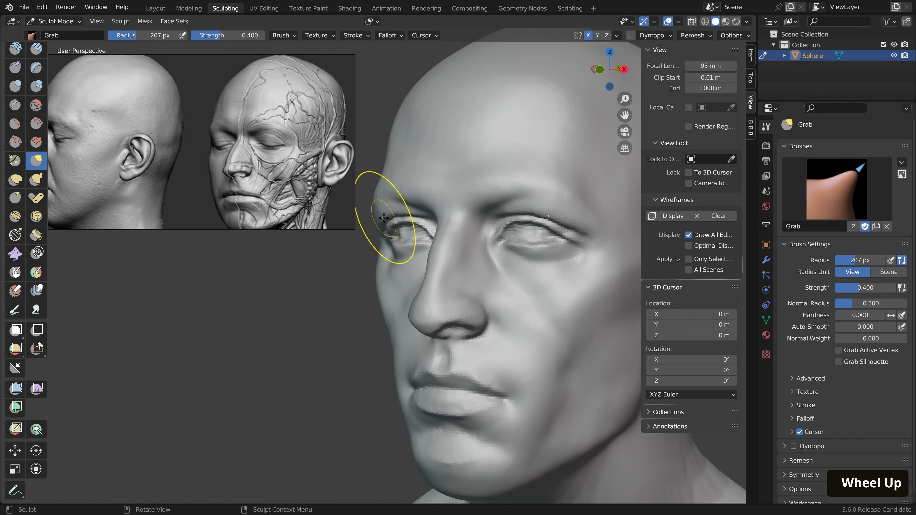
pyautogui.press('f')
pyautogui.moveTo(377, 219); pyautogui.dragTo(381, 217)
pyautogui.moveTo(377, 228); pyautogui.dragTo(393, 226, button='middle')
pyautogui.press('f')
pyautogui.click(390, 231)
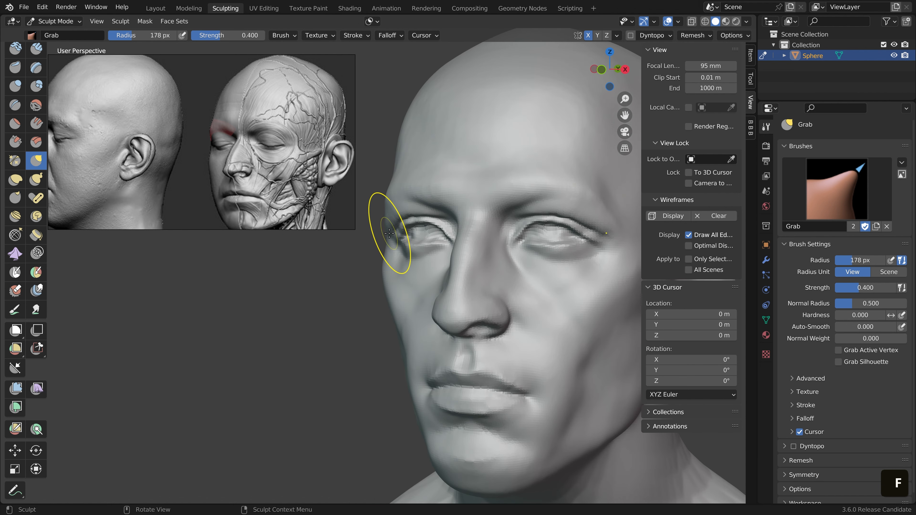
pyautogui.moveTo(390, 231); pyautogui.dragTo(396, 232)
# Push the area between the outer eye and the ear into shape with the Grab brush at a 201 px radius
pyautogui.scroll(-2, 518, 240)
pyautogui.moveTo(529, 243); pyautogui.dragTo(542, 243, button='middle')
pyautogui.press('f')
pyautogui.click(597, 246)
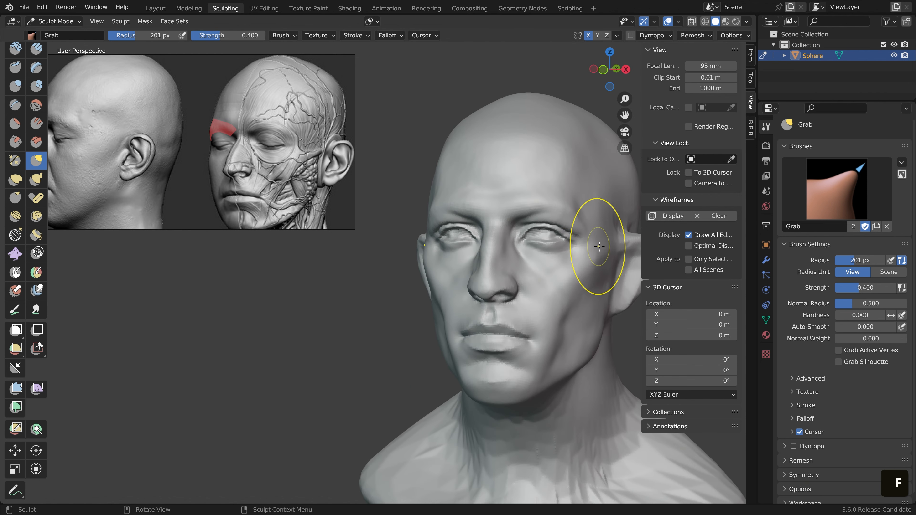
pyautogui.moveTo(603, 248); pyautogui.dragTo(598, 248)
# Refine the temple contour beside the forehead with the Grab brush at a 133 px radius
pyautogui.moveTo(593, 238); pyautogui.dragTo(603, 235, button='middle')
pyautogui.press('f')
pyautogui.click(583, 199)
pyautogui.scroll(1, 582, 199)
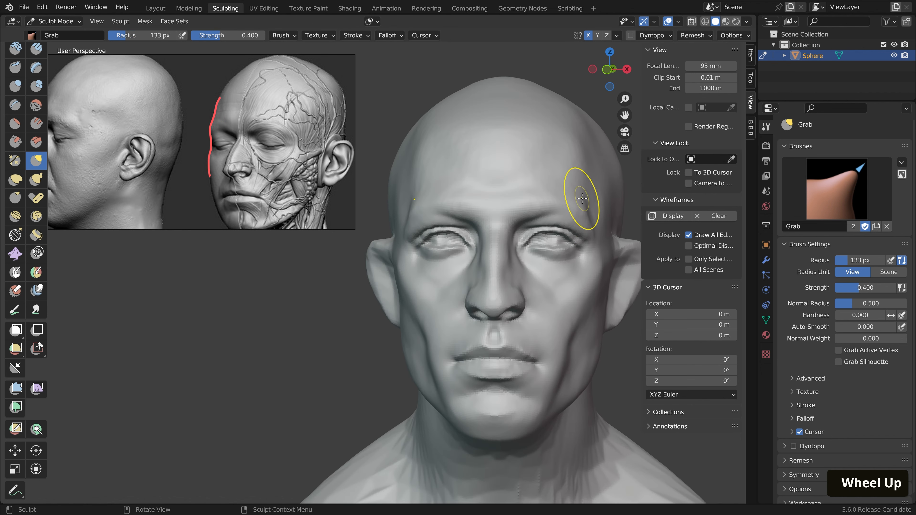
pyautogui.scroll(-1, 588, 202)
pyautogui.moveTo(588, 202); pyautogui.dragTo(572, 247, button='middle')
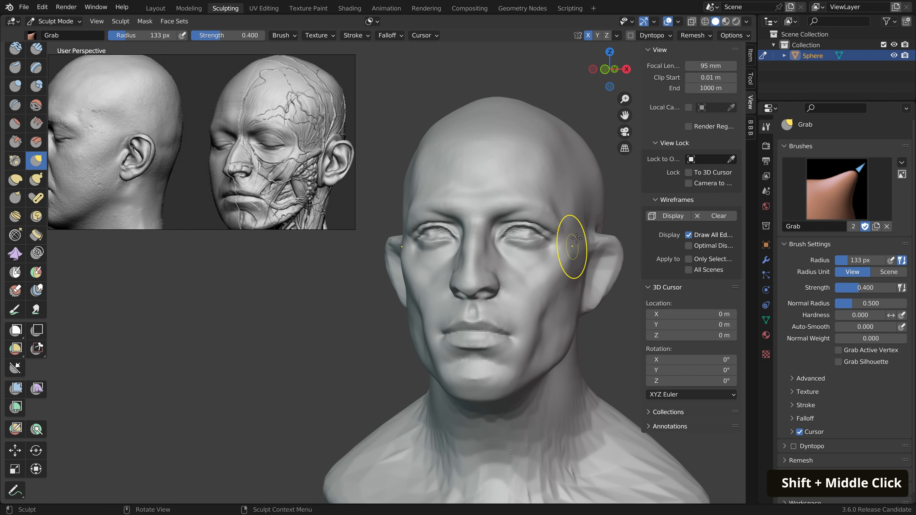
# Flatten the temple and the side plane of the forehead with the Flatten brush at a 64 px radius and 0.500 strength
pyautogui.click(15, 123)
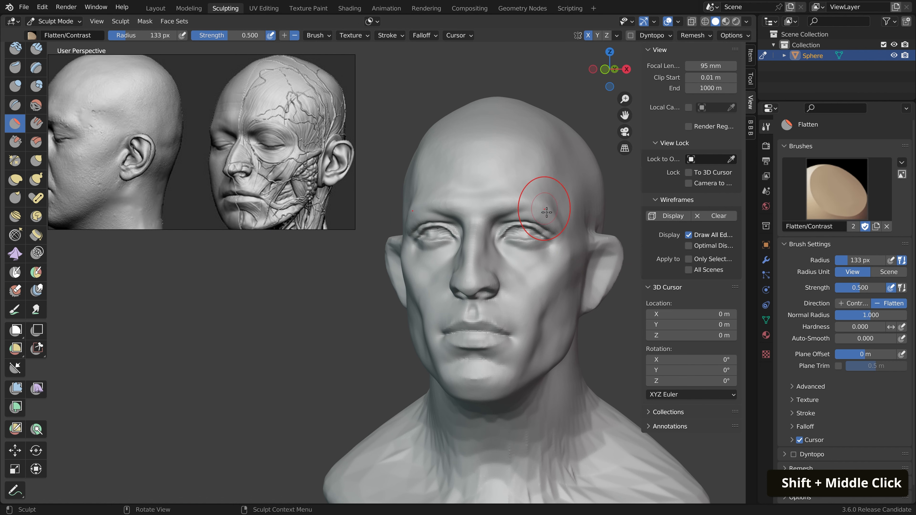
pyautogui.press('f')
pyautogui.moveTo(553, 214)
pyautogui.mouseDown(button='middle')
pyautogui.moveTo(526, 204)
pyautogui.moveTo(553, 192)
pyautogui.mouseUp(button='middle')
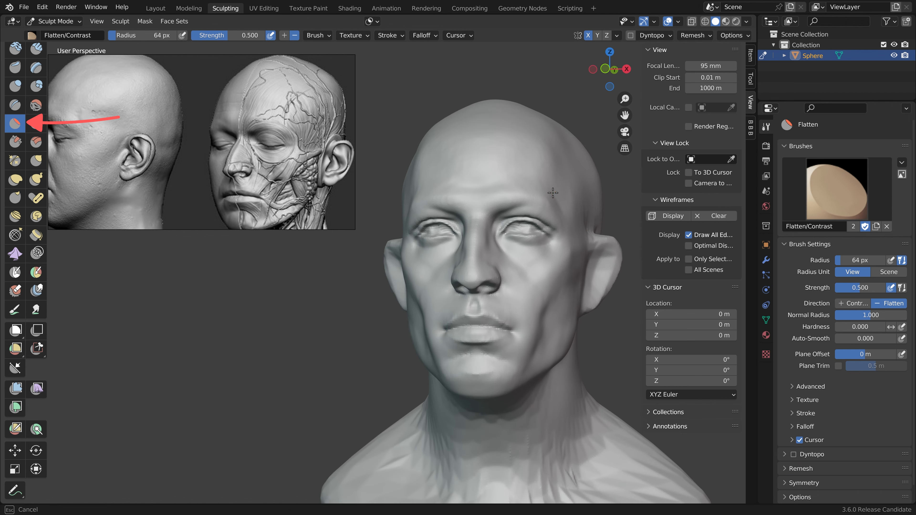
pyautogui.moveTo(578, 224); pyautogui.dragTo(555, 195, button='middle')
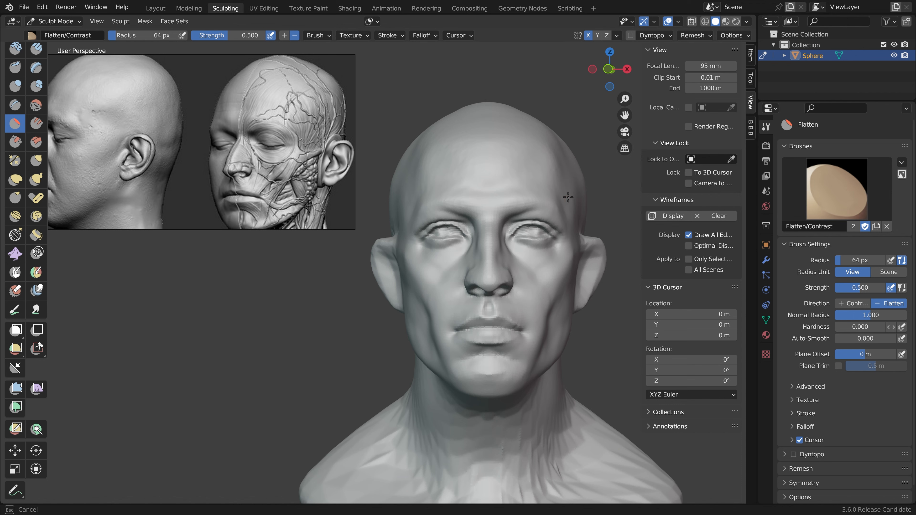
pyautogui.moveTo(572, 202); pyautogui.dragTo(573, 208, button='middle')
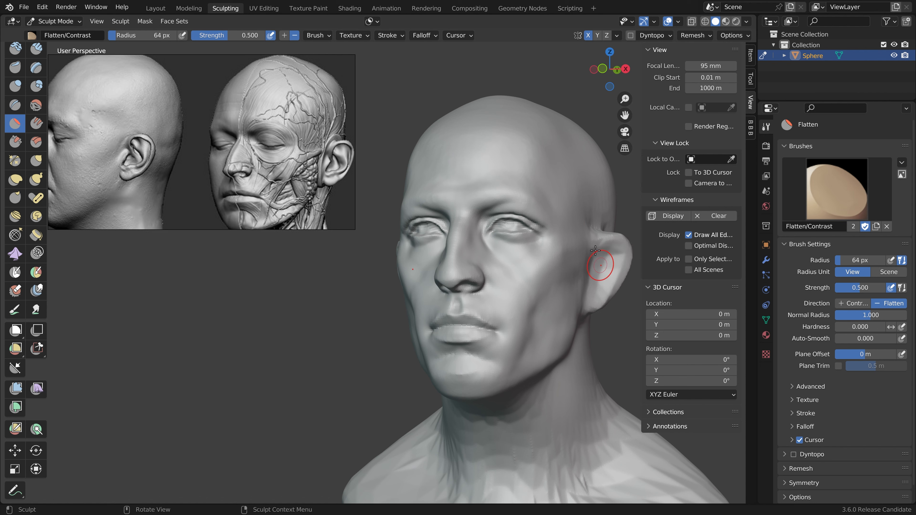
pyautogui.moveTo(595, 251); pyautogui.dragTo(632, 261, button='middle')
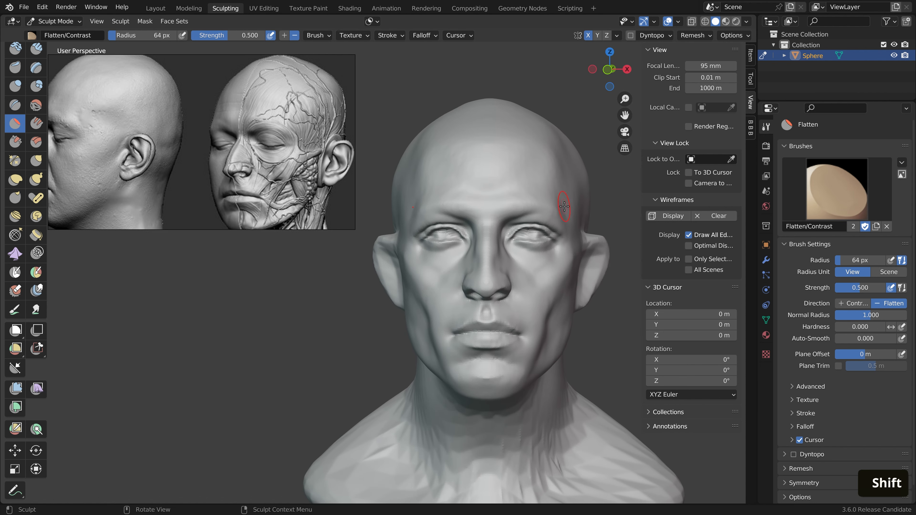
pyautogui.keyDown('shift'); pyautogui.moveTo(560, 206); pyautogui.dragTo(549, 224, button='middle'); pyautogui.keyUp('shift')
# Carve the transition at the brow above the nose in profile with the Crease brush at 0.407 strength
pyautogui.scroll(-4, 246, 159)
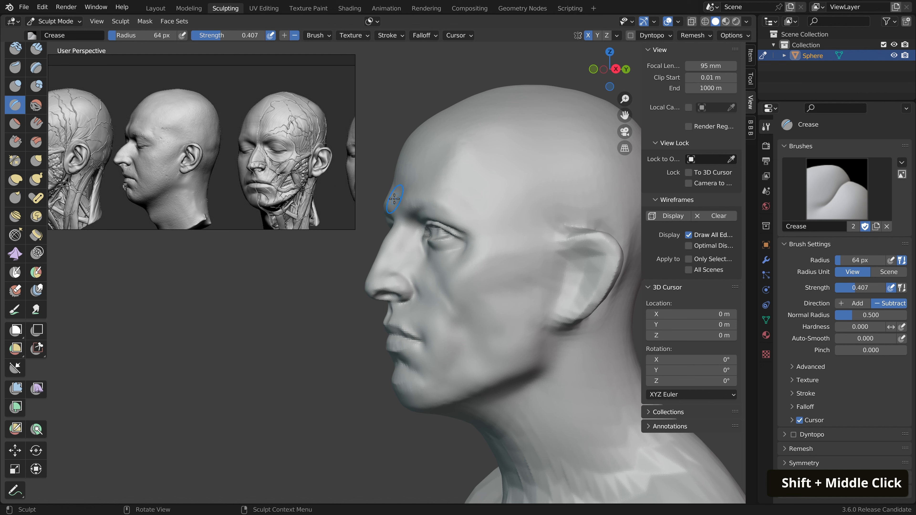
pyautogui.press('f')
pyautogui.click(408, 199)
pyautogui.moveTo(401, 196); pyautogui.dragTo(404, 216)
# Refine the nose profile from the bridge to the tip with the Grab brush at a 273 px radius and 0.400 strength
pyautogui.moveTo(415, 218)
pyautogui.mouseDown(button='middle')
pyautogui.moveTo(504, 225)
pyautogui.moveTo(467, 233)
pyautogui.moveTo(544, 227)
pyautogui.moveTo(475, 247)
pyautogui.moveTo(536, 248)
pyautogui.mouseUp(button='middle')
pyautogui.press('g')
pyautogui.press('f')
pyautogui.scroll(3, 416, 233)
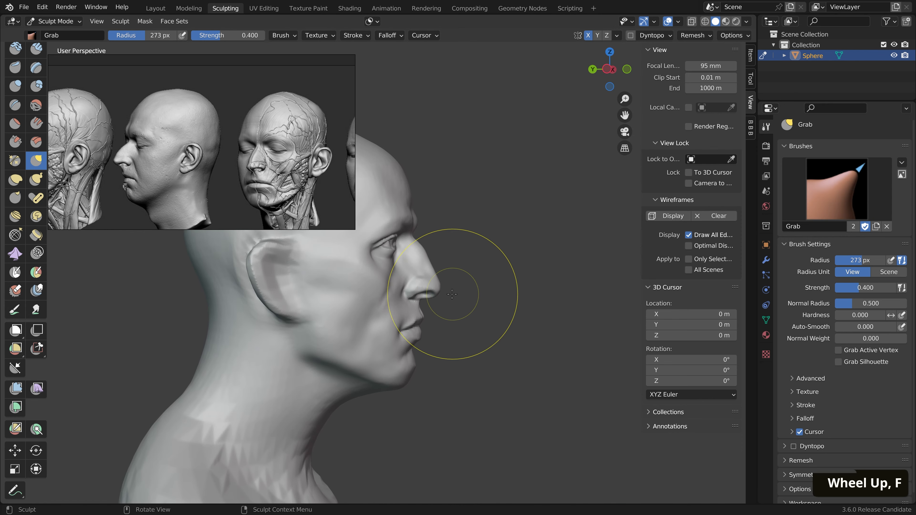
pyautogui.scroll(1, 407, 232)
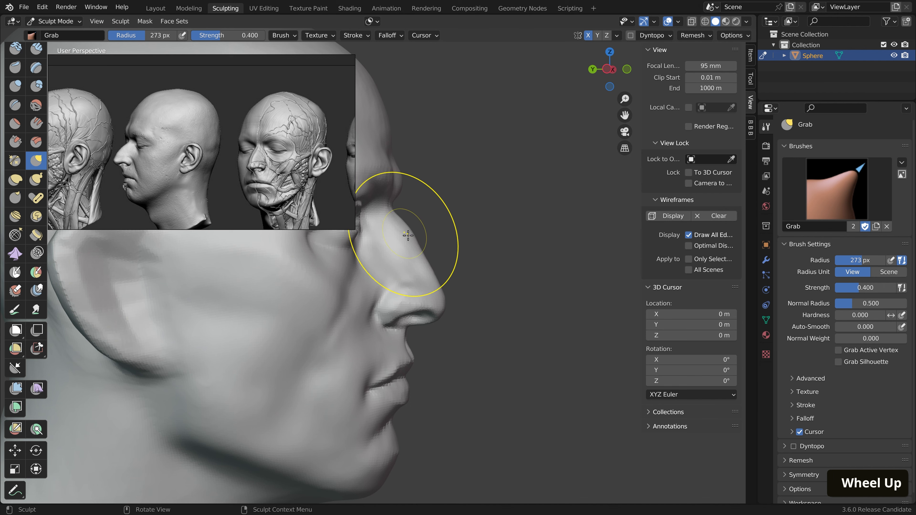
pyautogui.scroll(1, 402, 232)
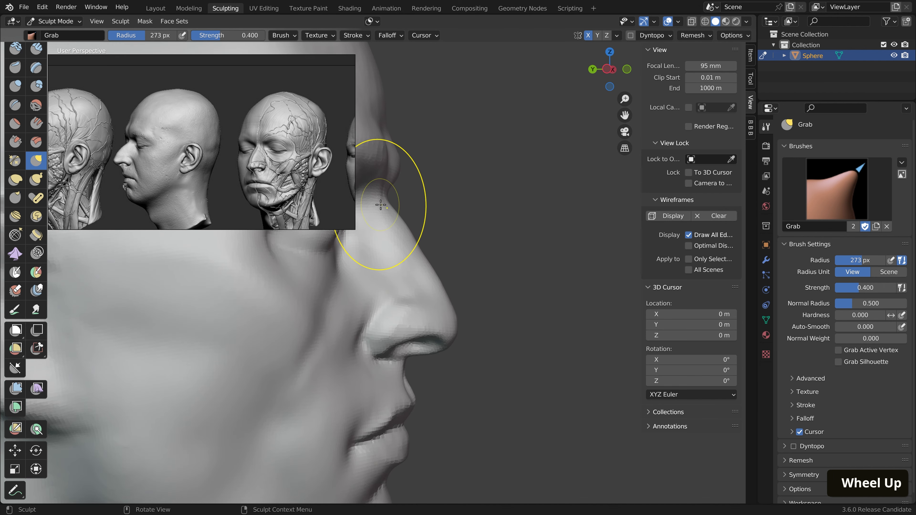
pyautogui.scroll(-2, 446, 211)
pyautogui.keyDown('shift'); pyautogui.moveTo(446, 211); pyautogui.dragTo(461, 266, button='middle'); pyautogui.keyUp('shift')
pyautogui.scroll(1, 454, 272)
pyautogui.scroll(1, 454, 272)
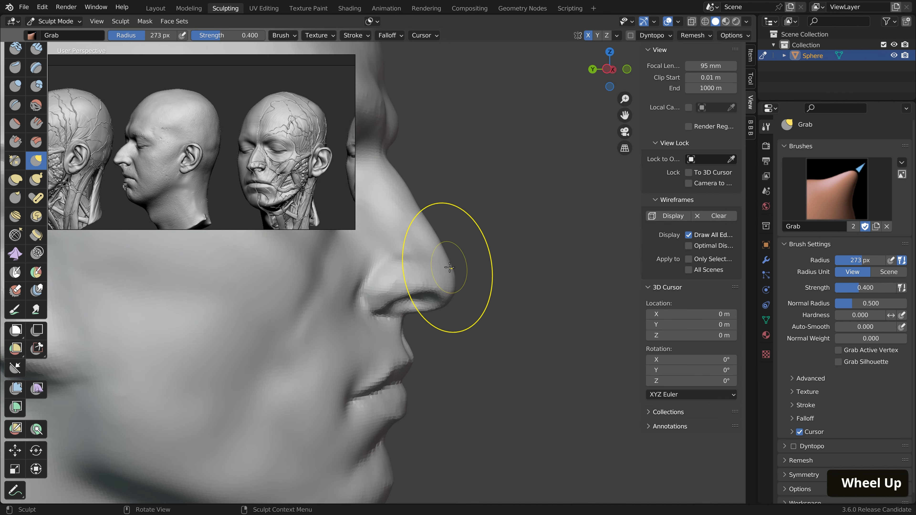
pyautogui.scroll(1, 437, 304)
pyautogui.scroll(-3, 440, 303)
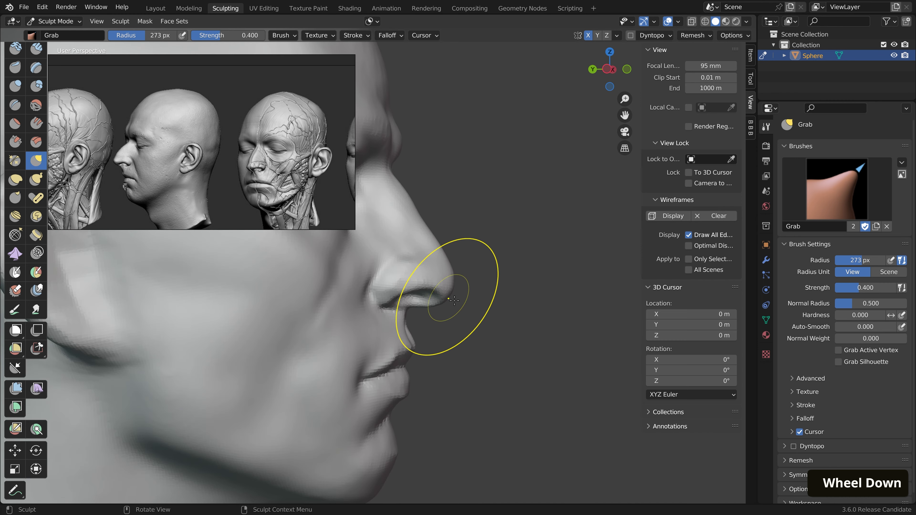
# Adjust the nostril wings and the base of the nose from below with the Grab brush at a 273 px radius
pyautogui.moveTo(441, 302); pyautogui.dragTo(452, 184, button='middle')
pyautogui.scroll(3, 474, 303)
pyautogui.scroll(2, 451, 177)
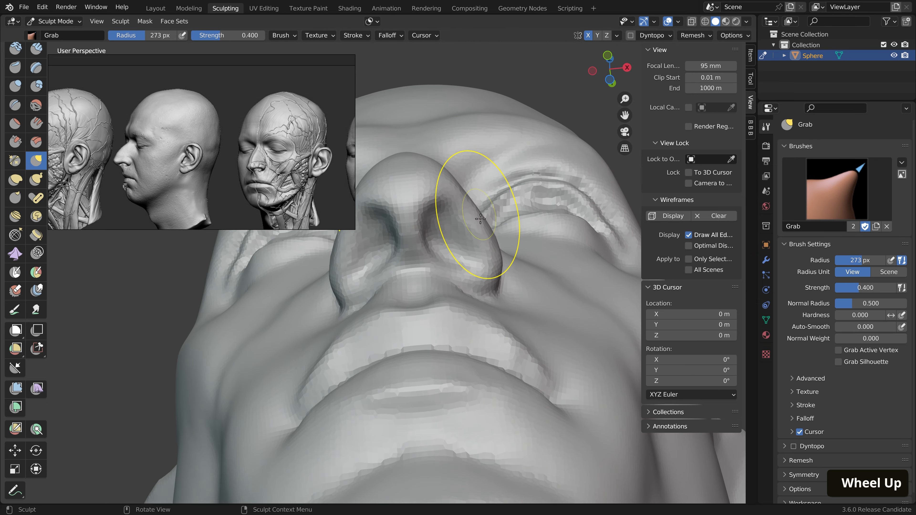
pyautogui.scroll(-4, 483, 267)
pyautogui.scroll(3, 485, 275)
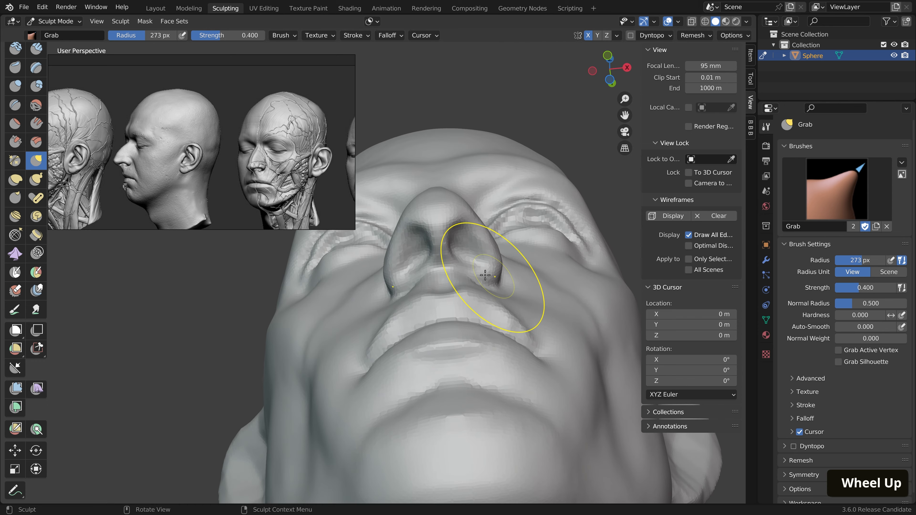
pyautogui.scroll(4, 482, 288)
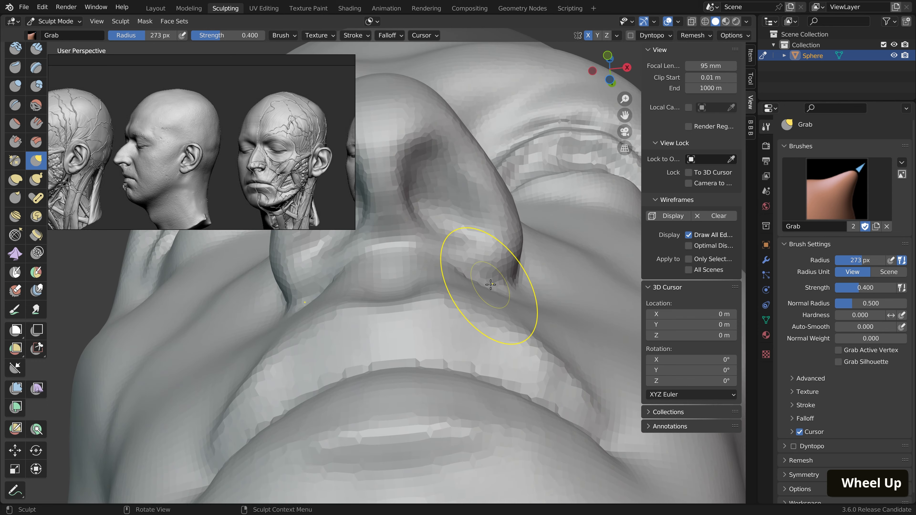
pyautogui.scroll(-5, 524, 302)
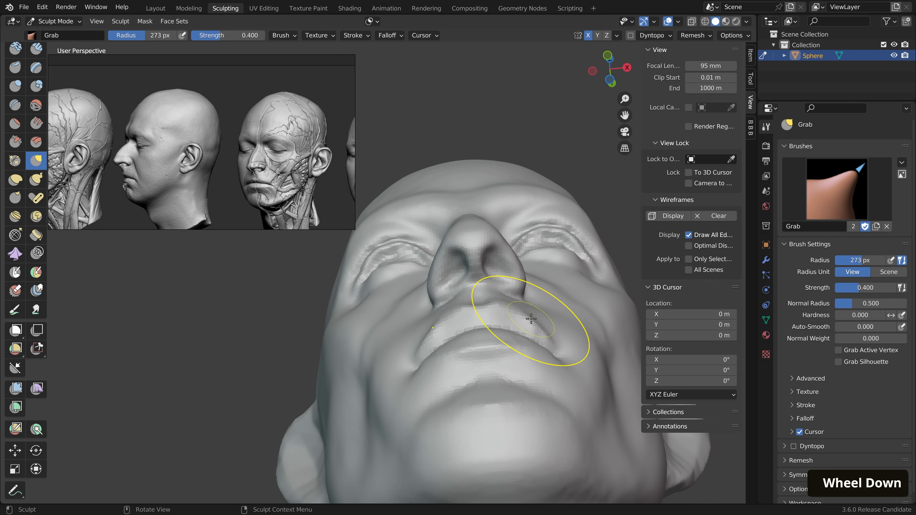
# Compare the nose, mouth and overall face in three-quarter view with the reference heads
pyautogui.moveTo(526, 276)
pyautogui.mouseDown(button='middle')
pyautogui.moveTo(547, 418)
pyautogui.moveTo(542, 348)
pyautogui.moveTo(536, 379)
pyautogui.moveTo(532, 344)
pyautogui.moveTo(593, 289)
pyautogui.moveTo(499, 297)
pyautogui.mouseUp(button='middle')
pyautogui.scroll(3, 494, 296)
pyautogui.scroll(-3, 534, 296)
pyautogui.scroll(1, 499, 297)
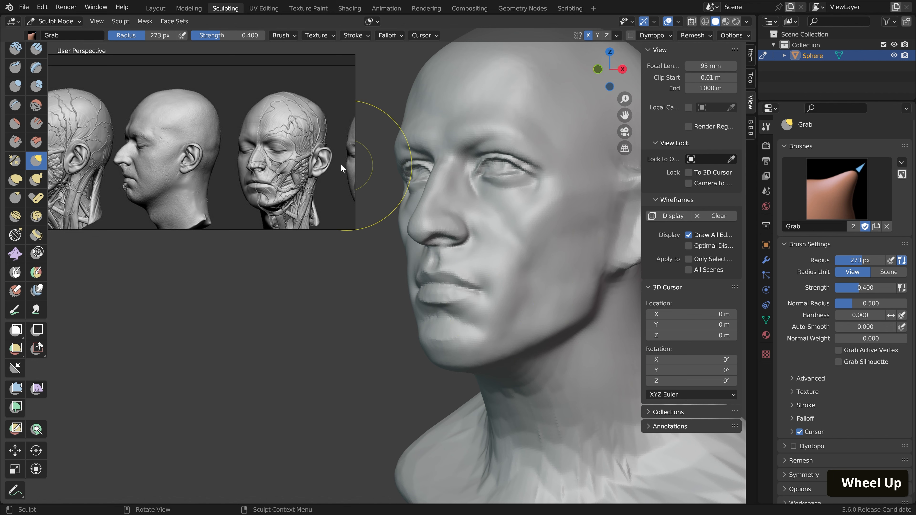
pyautogui.scroll(-1, 251, 178)
pyautogui.scroll(1, 311, 206)
pyautogui.scroll(-1, 420, 245)
pyautogui.moveTo(422, 246)
pyautogui.mouseDown(button='middle')
pyautogui.moveTo(458, 247)
pyautogui.moveTo(435, 248)
pyautogui.mouseUp(button='middle')
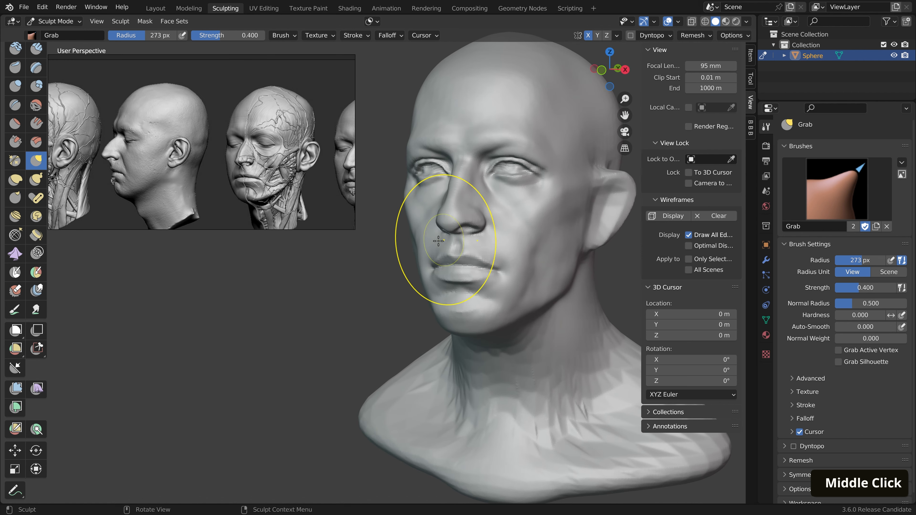
# Set the Grab brush radius to 121 px and refine the contours of the cheeks and jaw
pyautogui.scroll(1, 228, 172)
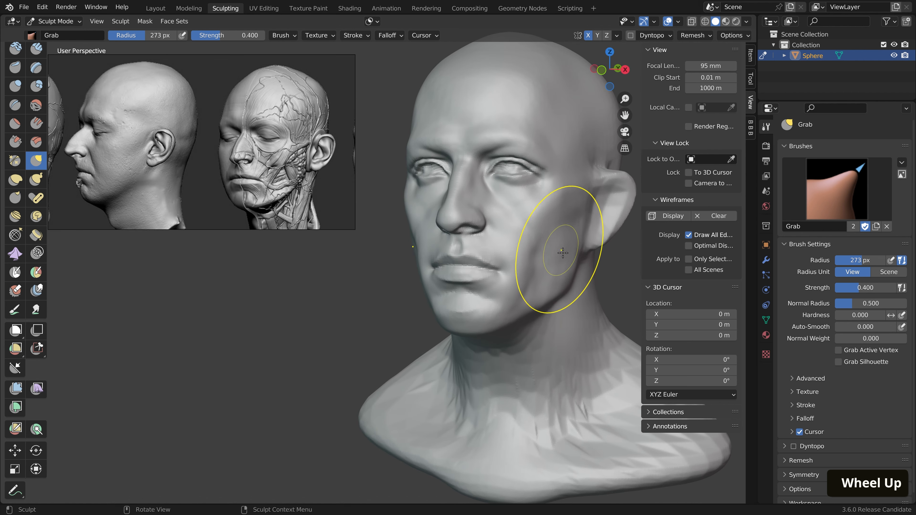
pyautogui.press('f')
pyautogui.click(543, 257)
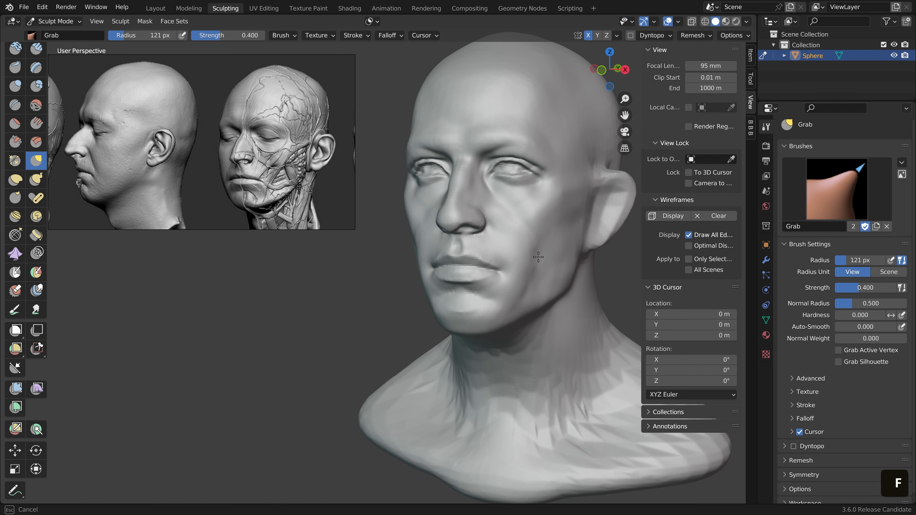
pyautogui.moveTo(512, 259)
pyautogui.mouseDown(button='middle')
pyautogui.moveTo(557, 281)
pyautogui.moveTo(538, 287)
pyautogui.moveTo(533, 274)
pyautogui.moveTo(561, 240)
pyautogui.mouseUp(button='middle')
pyautogui.scroll(-3, 537, 287)
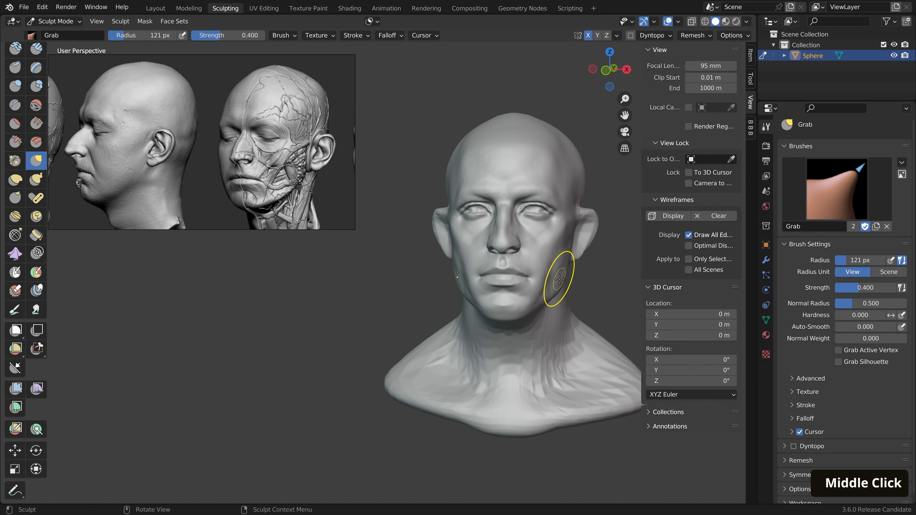
pyautogui.scroll(2, 560, 279)
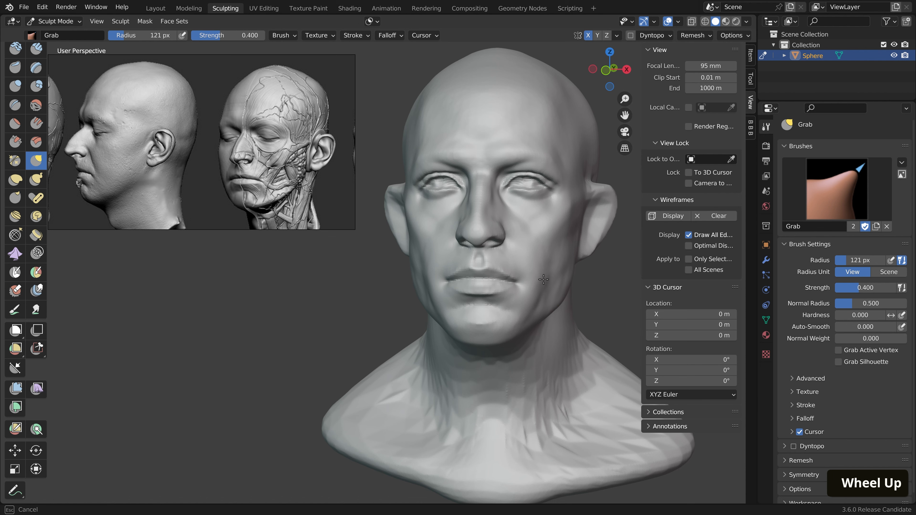
pyautogui.scroll(-2, 543, 279)
pyautogui.moveTo(543, 279)
pyautogui.mouseDown(button='middle')
pyautogui.moveTo(549, 303)
pyautogui.moveTo(412, 272)
pyautogui.moveTo(420, 266)
pyautogui.mouseUp(button='middle')
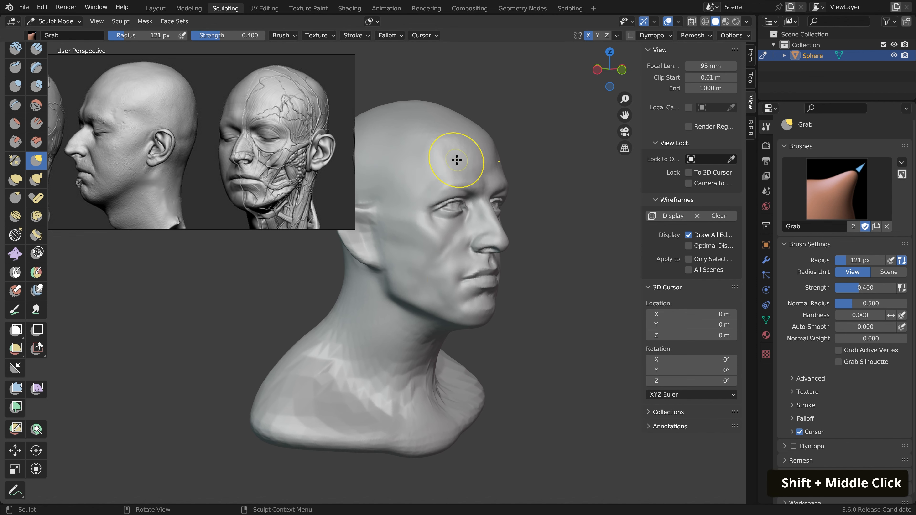
# Build up the side of the jaw below the ear with the Clay Strips brush at a 29 px radius
pyautogui.press('c')
pyautogui.press('f')
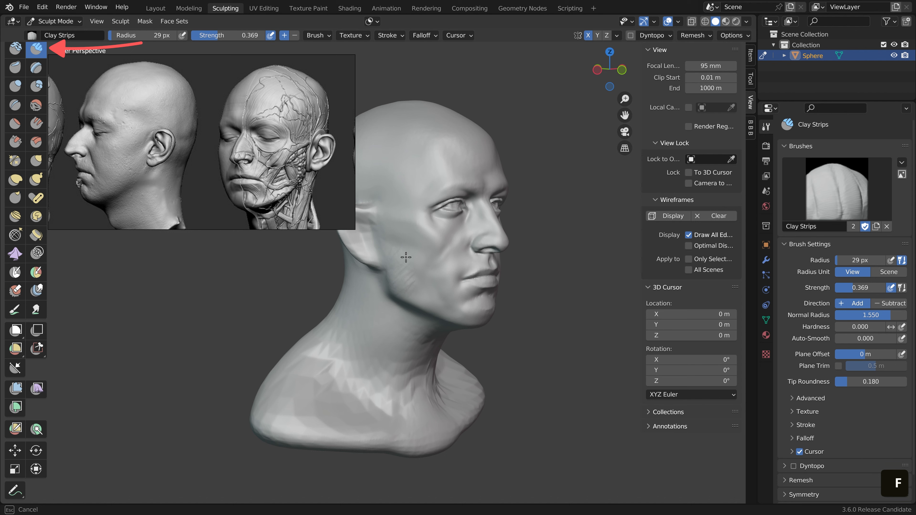
pyautogui.press('Escape')
pyautogui.moveTo(423, 280); pyautogui.dragTo(486, 245, button='middle')
pyautogui.moveTo(596, 252)
pyautogui.mouseDown(button='middle')
pyautogui.moveTo(564, 256)
pyautogui.moveTo(563, 268)
pyautogui.mouseUp(button='middle')
pyautogui.moveTo(591, 268)
pyautogui.mouseDown(button='middle')
pyautogui.moveTo(563, 268)
pyautogui.moveTo(595, 271)
pyautogui.mouseUp(button='middle')
# Adjust the lower cheek and jawline with the Grab brush, using a radius of about 58 px
pyautogui.press('g')
pyautogui.press('f')
pyautogui.click(535, 293)
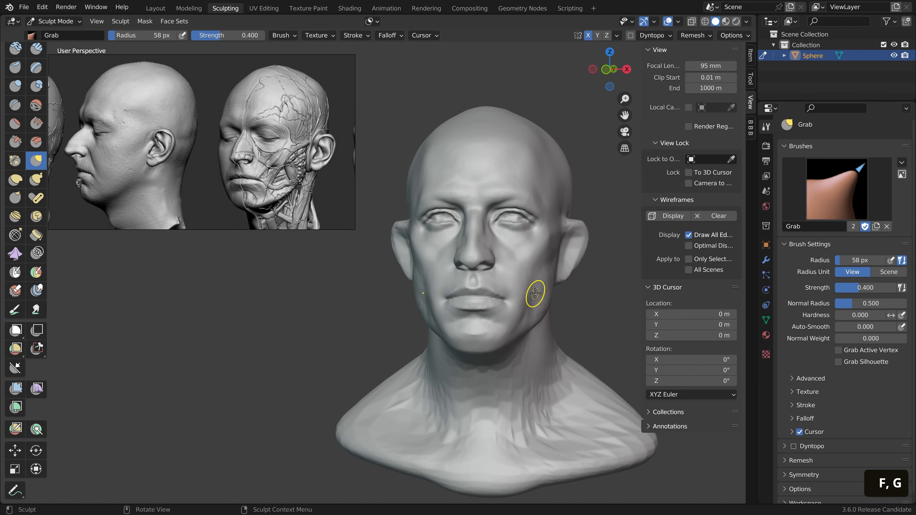
pyautogui.moveTo(537, 304); pyautogui.dragTo(528, 307, button='middle')
pyautogui.press('f')
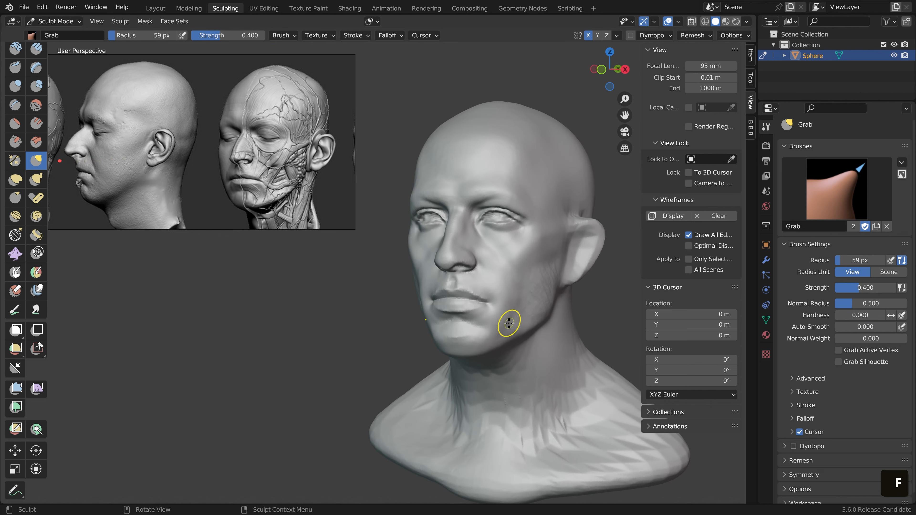
pyautogui.click(500, 331)
# Reshape the chin and lower jaw with the Grab brush at a 106 px radius
pyautogui.moveTo(500, 331)
pyautogui.mouseDown(button='middle')
pyautogui.moveTo(506, 327)
pyautogui.moveTo(504, 346)
pyautogui.mouseUp(button='middle')
pyautogui.press('f')
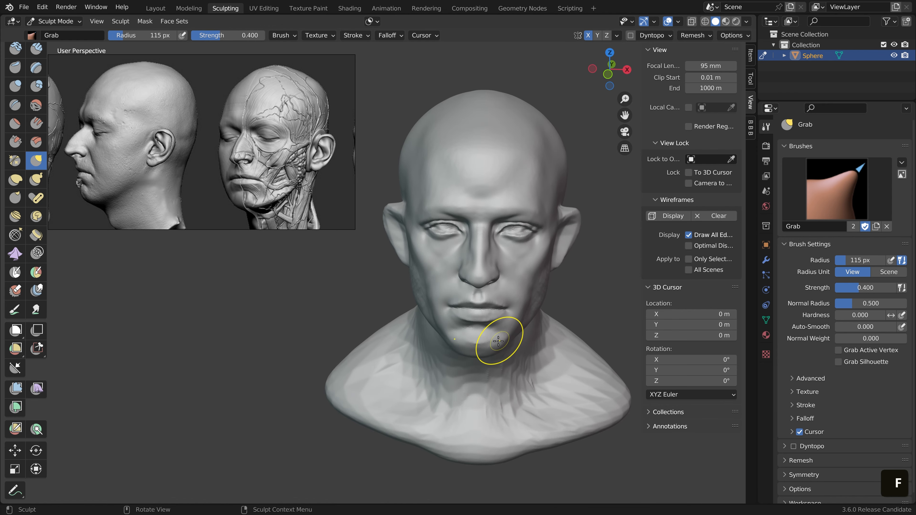
pyautogui.click(487, 346)
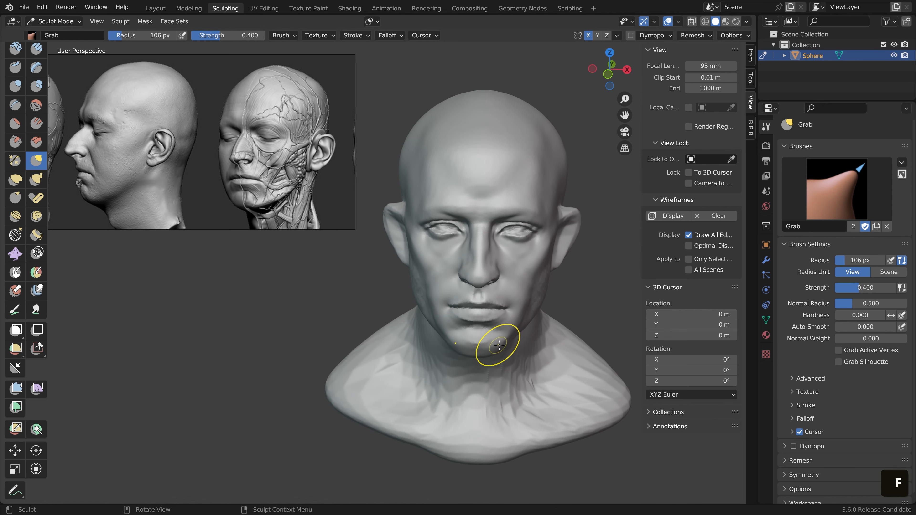
pyautogui.moveTo(501, 344)
pyautogui.mouseDown(button='middle')
pyautogui.moveTo(491, 360)
pyautogui.moveTo(491, 350)
pyautogui.moveTo(512, 347)
pyautogui.moveTo(487, 341)
pyautogui.moveTo(528, 336)
pyautogui.moveTo(543, 270)
pyautogui.mouseUp(button='middle')
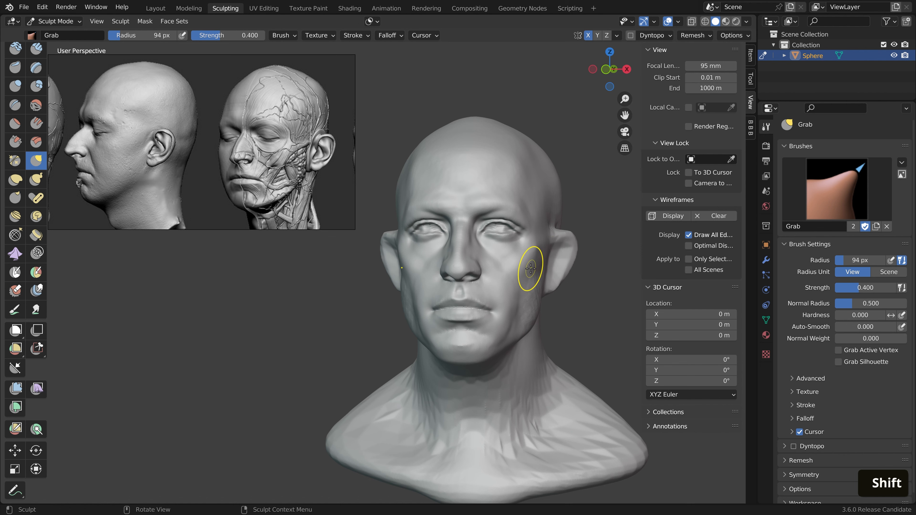
# Enlarge the profile head reference and fill the hollow beside the outer eye corner using the Fill/Deepen brush at 51 px radius
pyautogui.moveTo(531, 269); pyautogui.dragTo(466, 249, button='middle')
pyautogui.scroll(2, 466, 248)
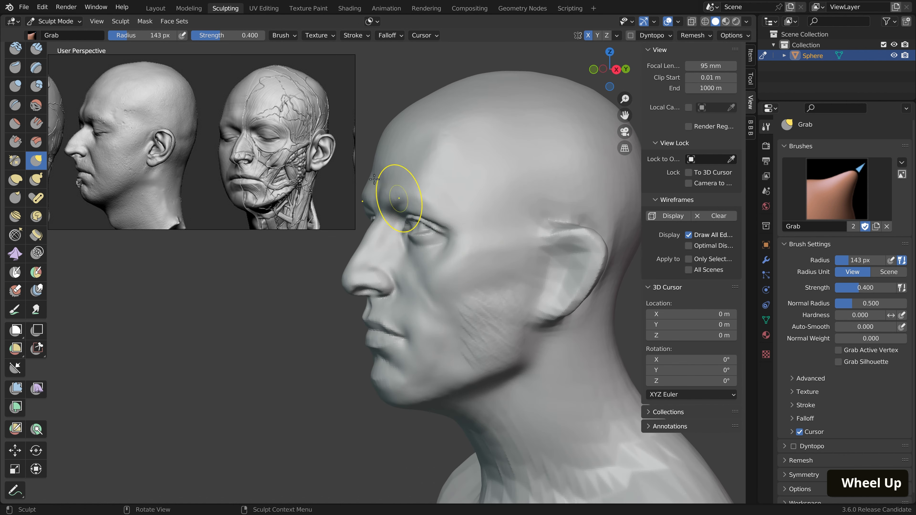
pyautogui.moveTo(107, 144); pyautogui.dragTo(174, 165, button='middle')
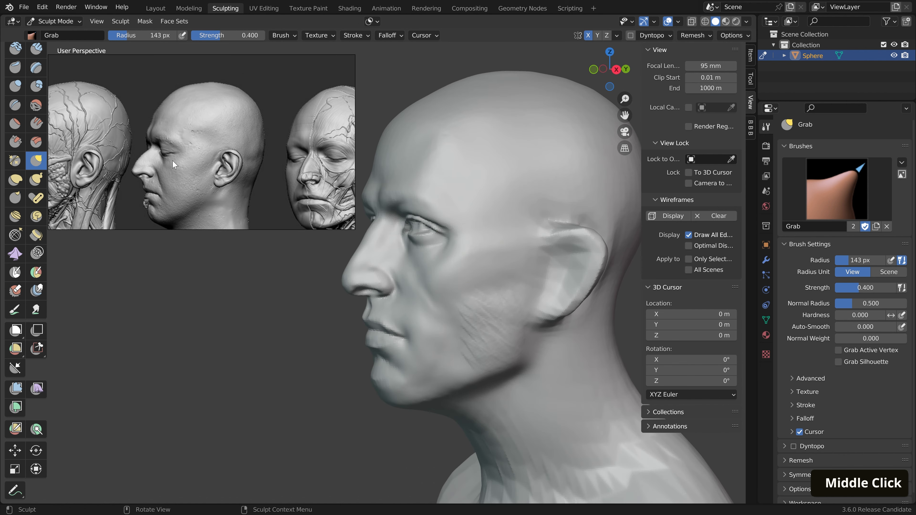
pyautogui.scroll(2, 216, 162)
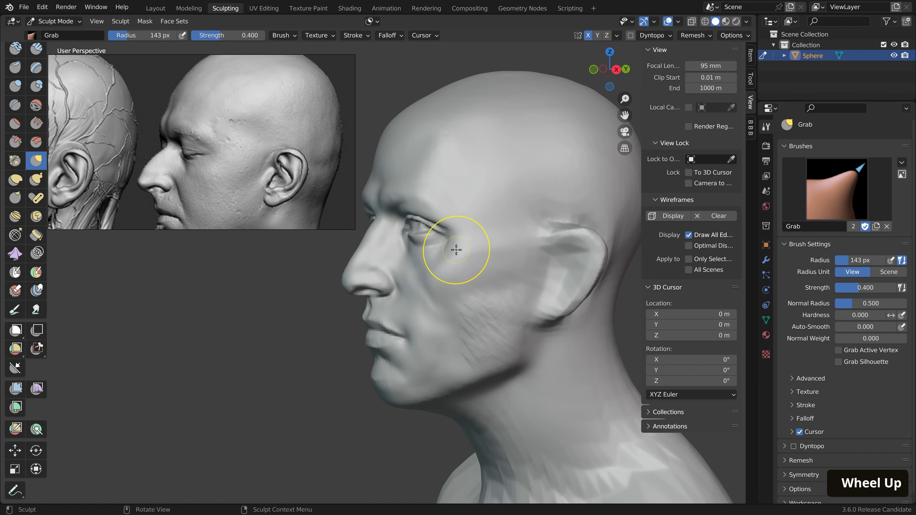
pyautogui.click(36, 123)
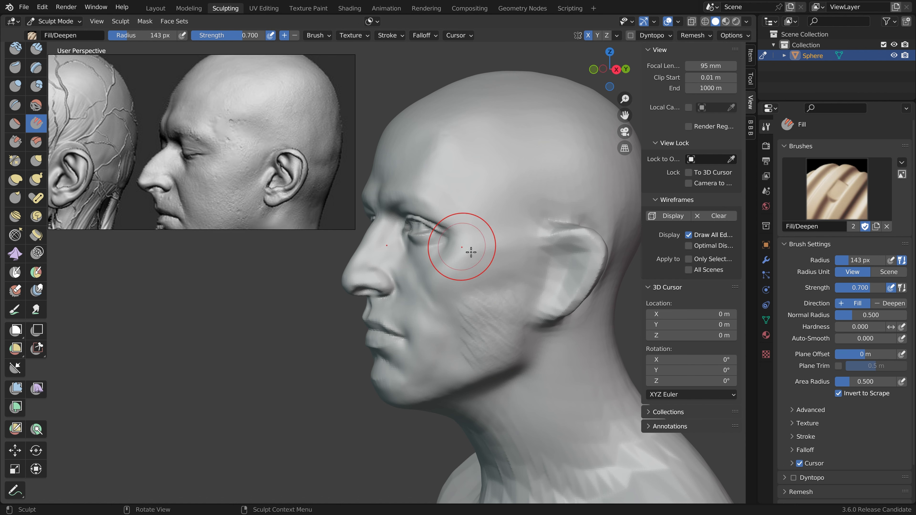
pyautogui.press('f')
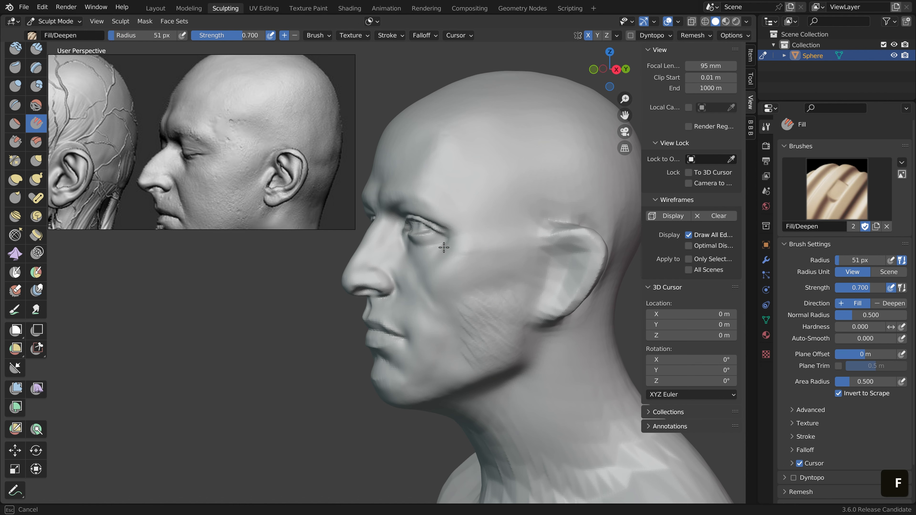
pyautogui.click(444, 247)
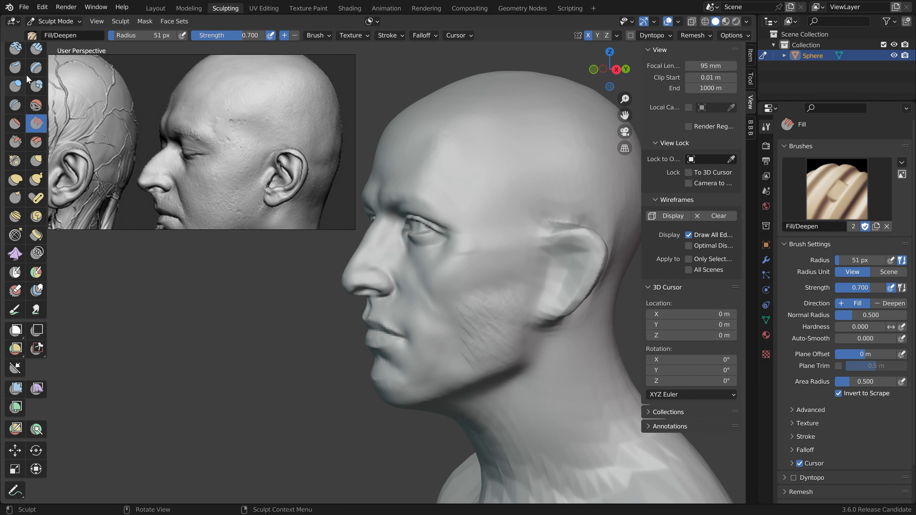
# Sculpt the cheekbone area beside the outer eye corner with the Clay Strips brush at a 34 px radius
pyautogui.press('c')
pyautogui.press('f')
pyautogui.click(443, 249)
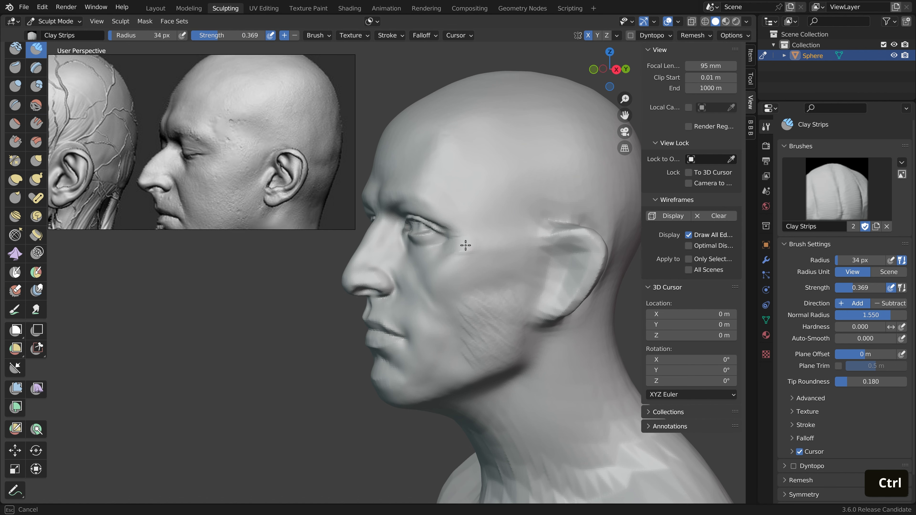
pyautogui.moveTo(460, 247)
pyautogui.mouseDown(button='middle')
pyautogui.moveTo(512, 231)
pyautogui.moveTo(508, 239)
pyautogui.moveTo(505, 221)
pyautogui.moveTo(551, 235)
pyautogui.moveTo(574, 280)
pyautogui.moveTo(573, 264)
pyautogui.mouseUp(button='middle')
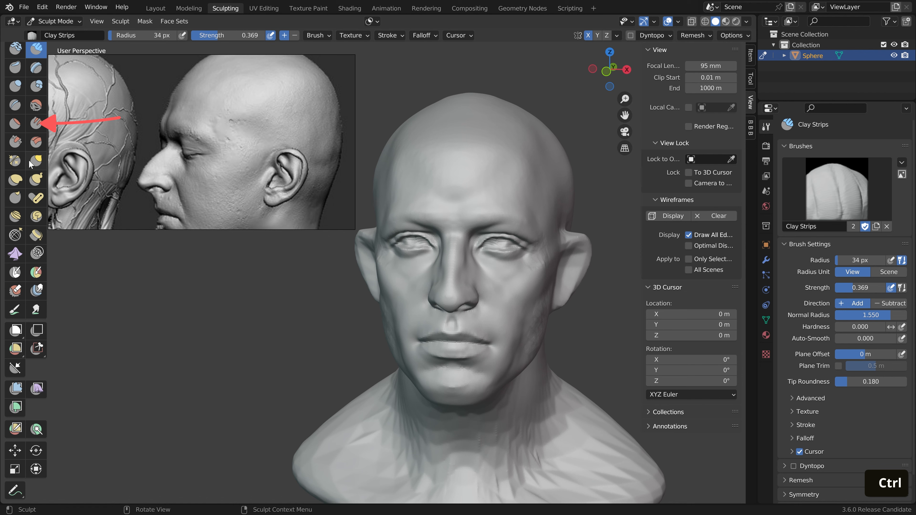
# Flatten the side of the cheekbone with the Flatten/Contrast brush at a 60 px radius
pyautogui.click(15, 124)
pyautogui.press('f')
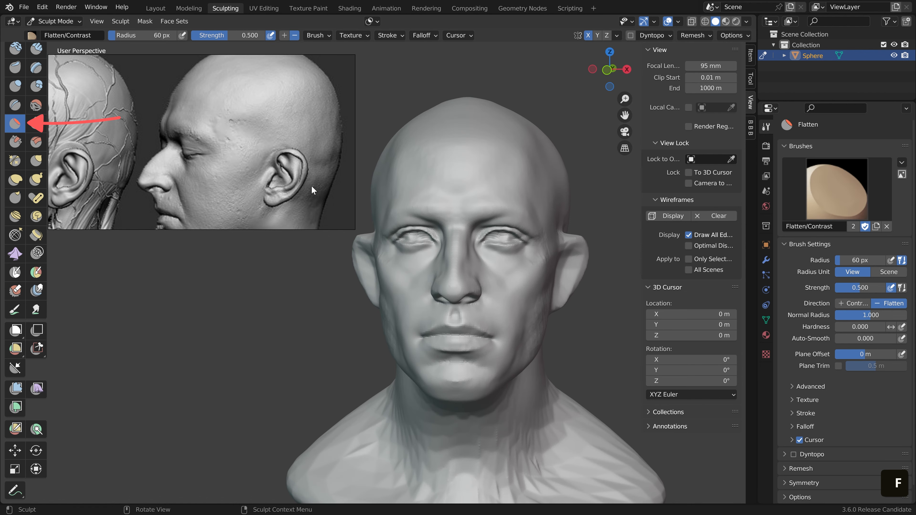
pyautogui.moveTo(541, 248); pyautogui.dragTo(513, 285, button='middle')
pyautogui.moveTo(523, 287); pyautogui.dragTo(538, 281)
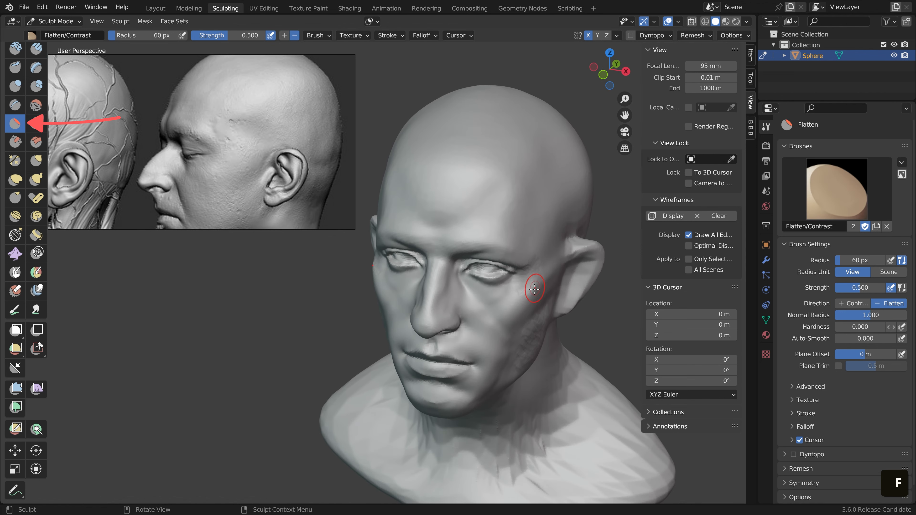
# Reduce the Flatten/Contrast brush radius to 37 px and even out the cheekbone and the temple beside the eye
pyautogui.press('f')
pyautogui.click(534, 290)
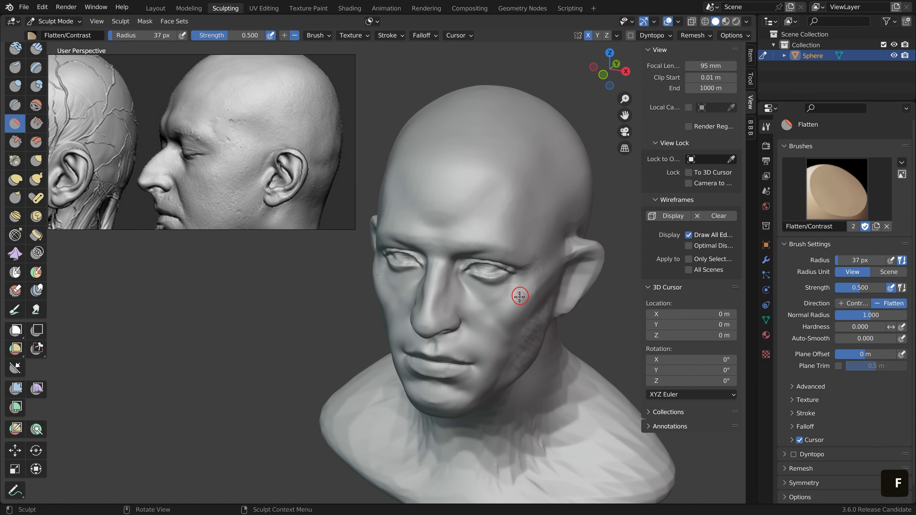
pyautogui.moveTo(550, 278); pyautogui.dragTo(471, 212, button='middle')
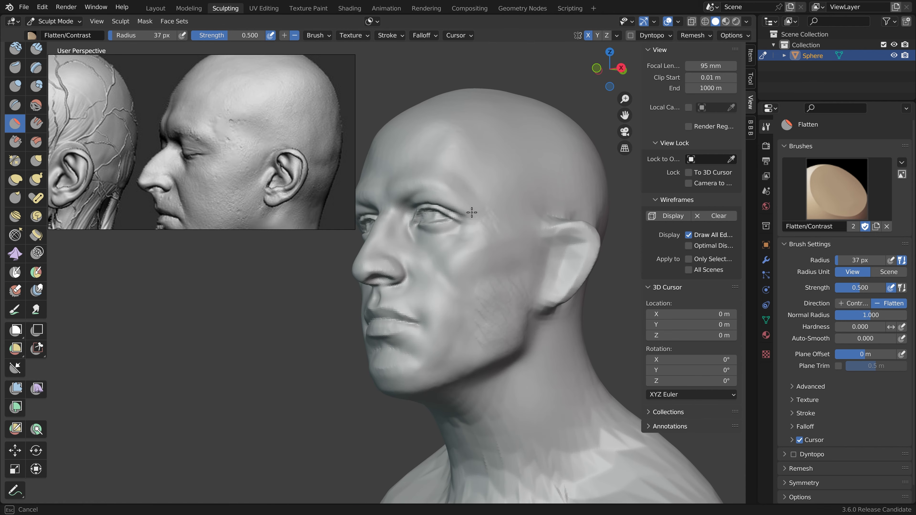
pyautogui.moveTo(471, 213); pyautogui.dragTo(489, 219)
pyautogui.moveTo(498, 221); pyautogui.dragTo(493, 223, button='middle')
pyautogui.moveTo(480, 224); pyautogui.dragTo(466, 232)
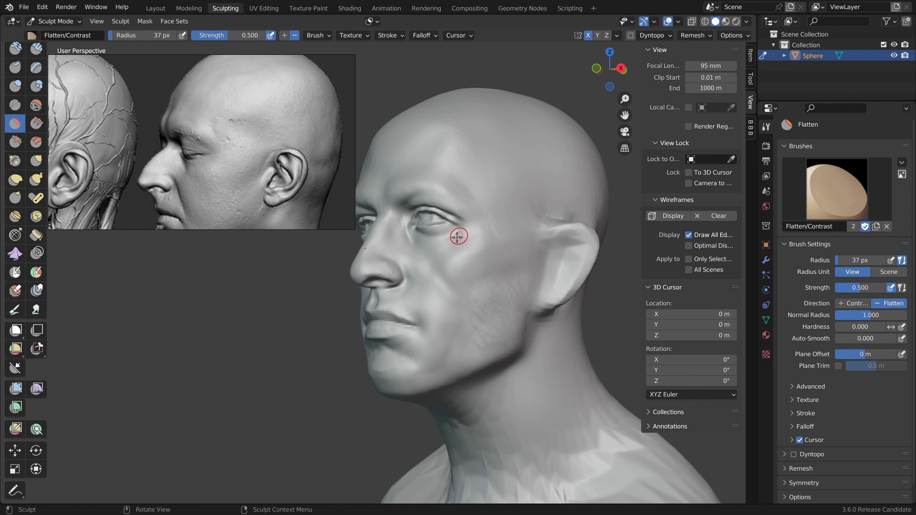
# Adjust the overall shape of the cheeks and jaw from the front with the Grab brush at a 104 px radius
pyautogui.moveTo(456, 237)
pyautogui.mouseDown(button='middle')
pyautogui.moveTo(557, 259)
pyautogui.moveTo(531, 241)
pyautogui.mouseUp(button='middle')
pyautogui.press('f')
pyautogui.click(527, 251)
pyautogui.press('g')
pyautogui.moveTo(491, 288)
pyautogui.keyDown('shift'); pyautogui.mouseDown(button='middle')
pyautogui.moveTo(485, 314)
pyautogui.moveTo(489, 300)
pyautogui.mouseUp(button='middle'); pyautogui.keyUp('shift')
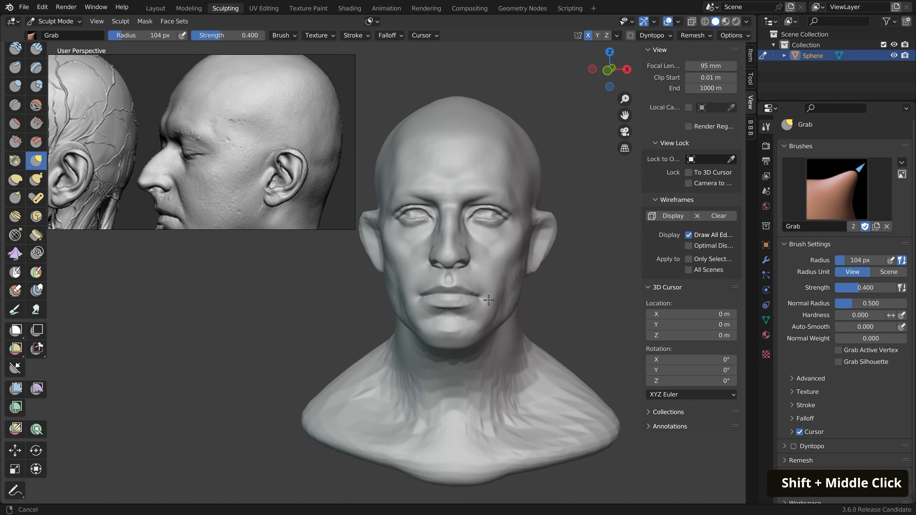
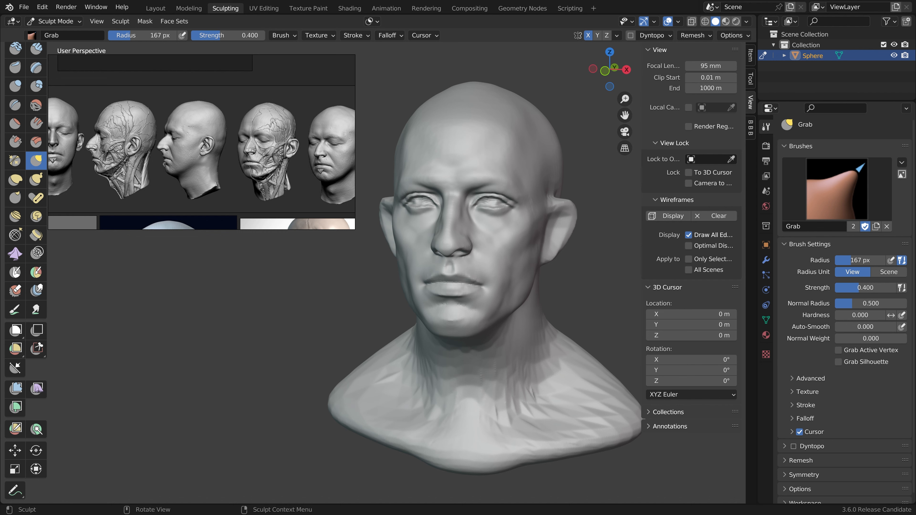
# Find the Ears group on the reference board and examine the labelled ear anatomy diagram alongside the model's ear
pyautogui.moveTo(578, 246); pyautogui.dragTo(554, 273, button='middle')
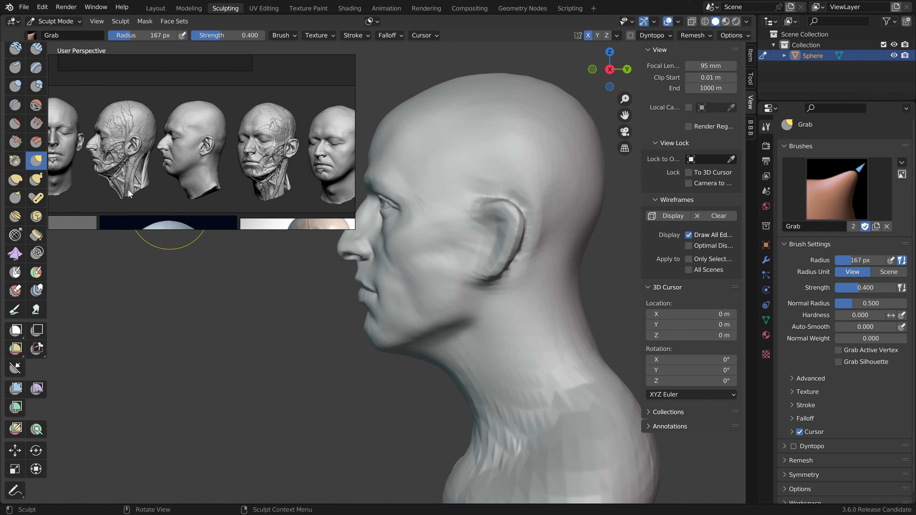
pyautogui.scroll(-5, 273, 162)
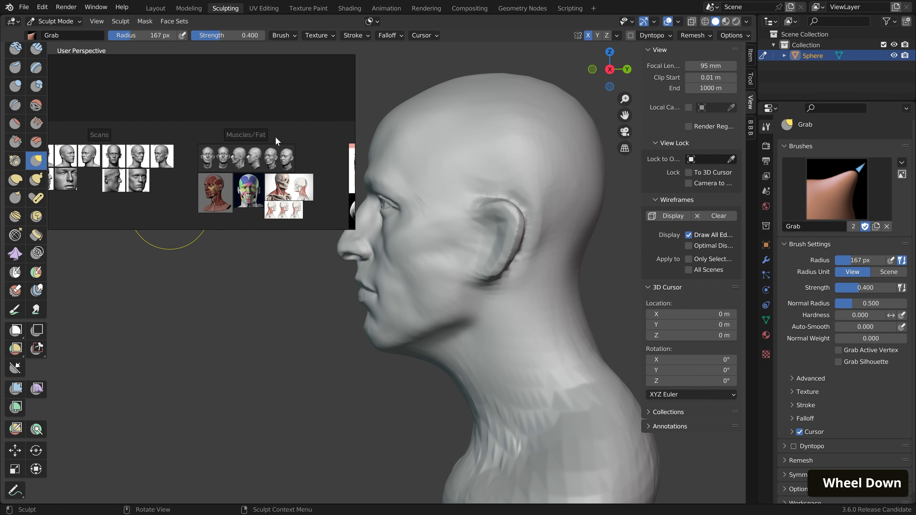
pyautogui.moveTo(288, 160); pyautogui.dragTo(306, 135, button='middle')
pyautogui.moveTo(105, 1); pyautogui.dragTo(91, 0, button='middle')
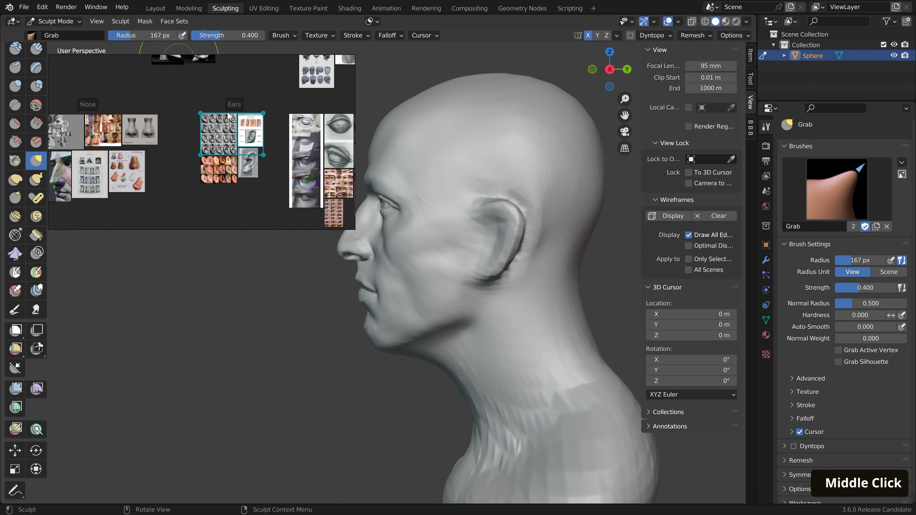
pyautogui.scroll(7, 224, 123)
pyautogui.moveTo(309, 150); pyautogui.dragTo(247, 152, button='middle')
pyautogui.scroll(5, 227, 150)
pyautogui.moveTo(462, 286); pyautogui.dragTo(425, 289, button='middle')
pyautogui.keyDown('shift'); pyautogui.moveTo(429, 278); pyautogui.dragTo(473, 288, button='middle'); pyautogui.keyUp('shift')
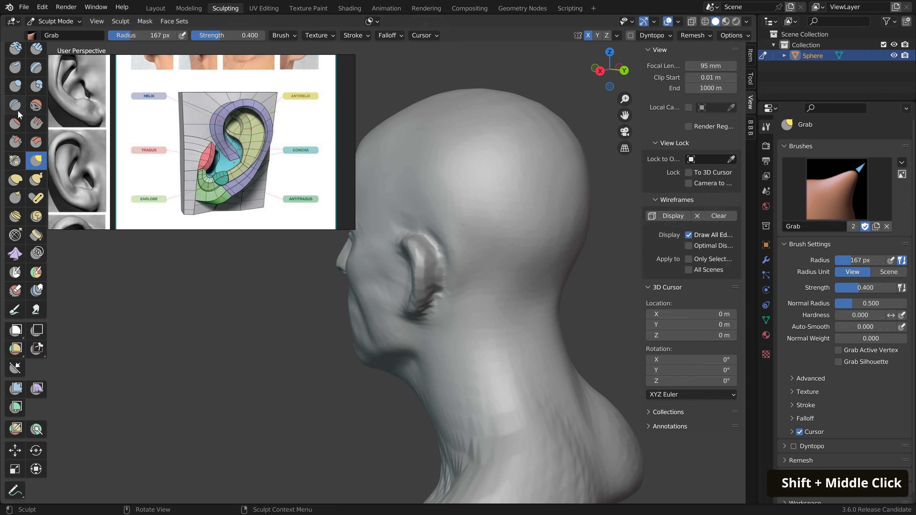
# Flatten the rough back of the ear with the Flatten/Contrast brush at a 68 px radius
pyautogui.click(15, 124)
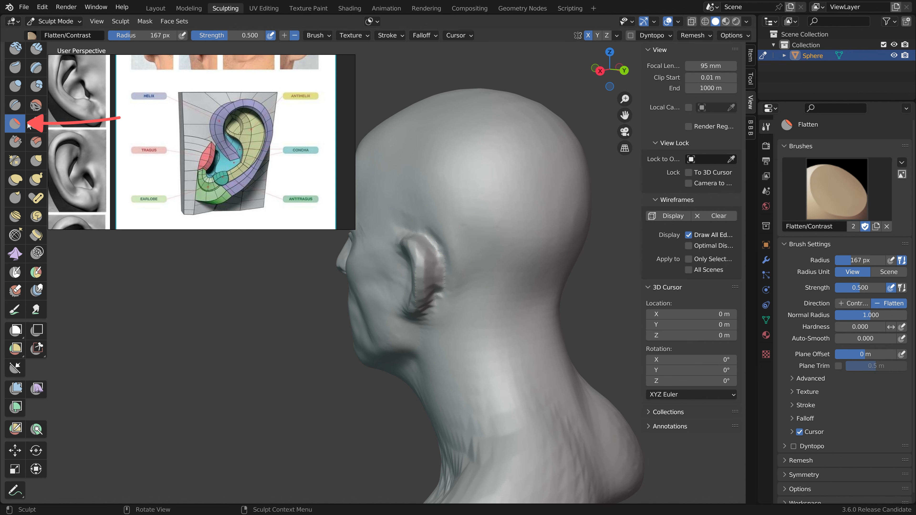
pyautogui.press('f')
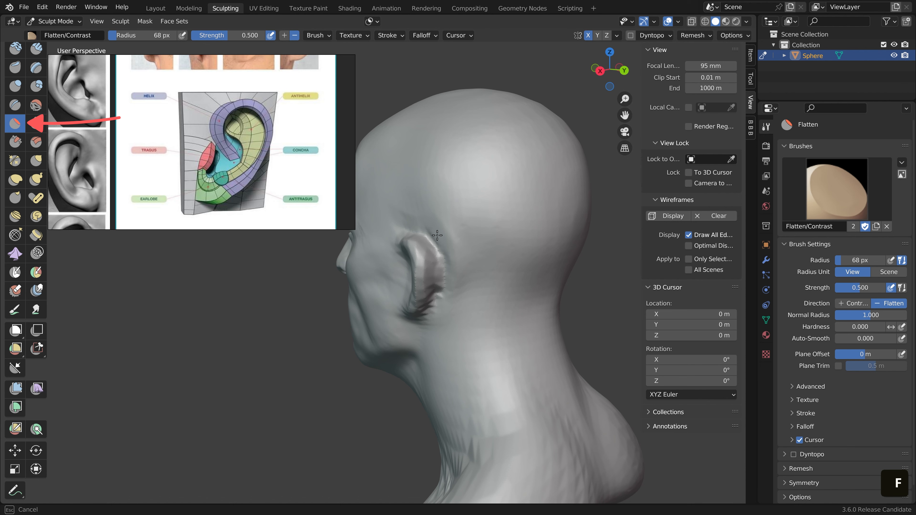
pyautogui.click(454, 250)
pyautogui.moveTo(454, 247); pyautogui.dragTo(500, 251, button='middle')
pyautogui.keyDown('shift'); pyautogui.moveTo(503, 253); pyautogui.dragTo(522, 293, button='middle'); pyautogui.keyUp('shift')
pyautogui.scroll(2, 522, 293)
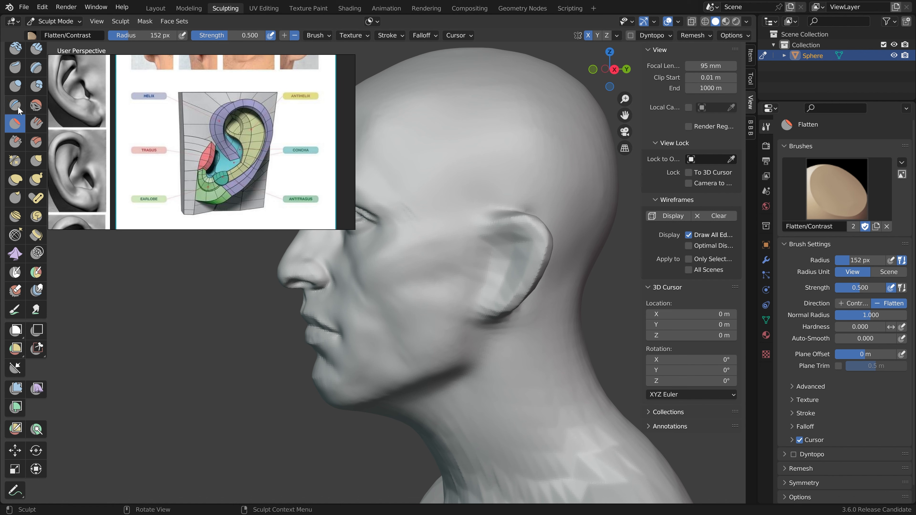
# Build up the earlobe on the side of the head with the Clay Strips brush at a 44 px radius
pyautogui.click(36, 48)
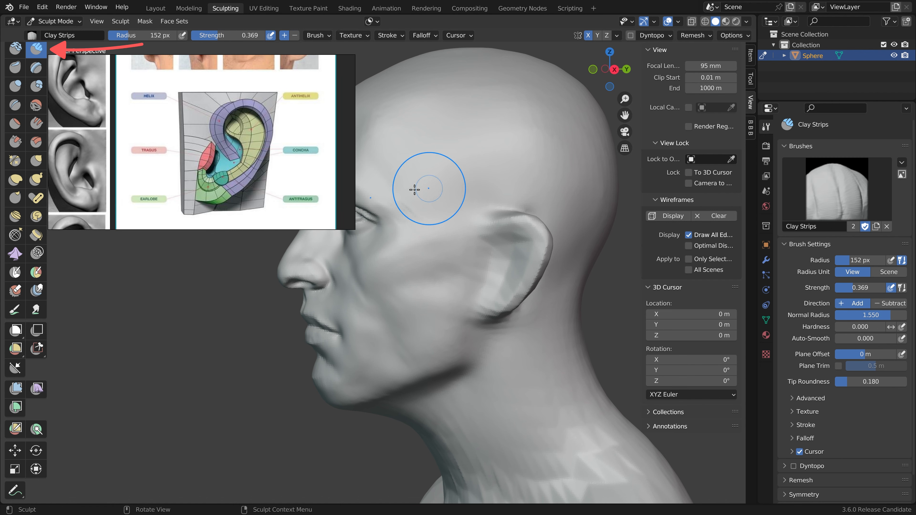
pyautogui.press('f')
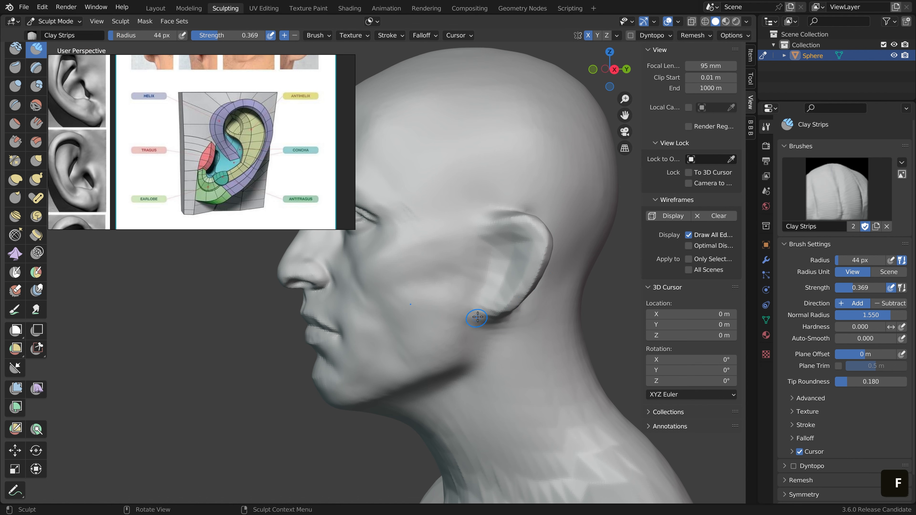
pyautogui.moveTo(491, 306)
pyautogui.mouseDown(button='middle')
pyautogui.moveTo(480, 293)
pyautogui.moveTo(487, 306)
pyautogui.mouseUp(button='middle')
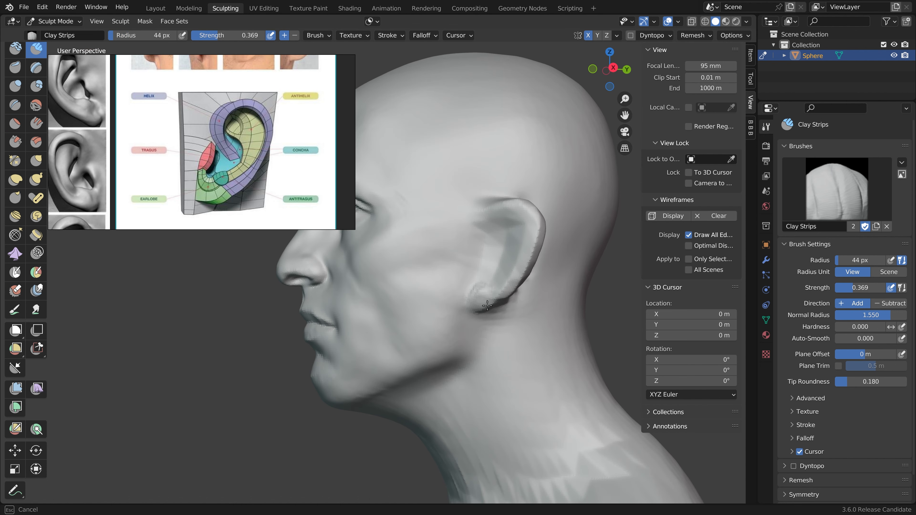
pyautogui.moveTo(482, 293); pyautogui.dragTo(488, 291)
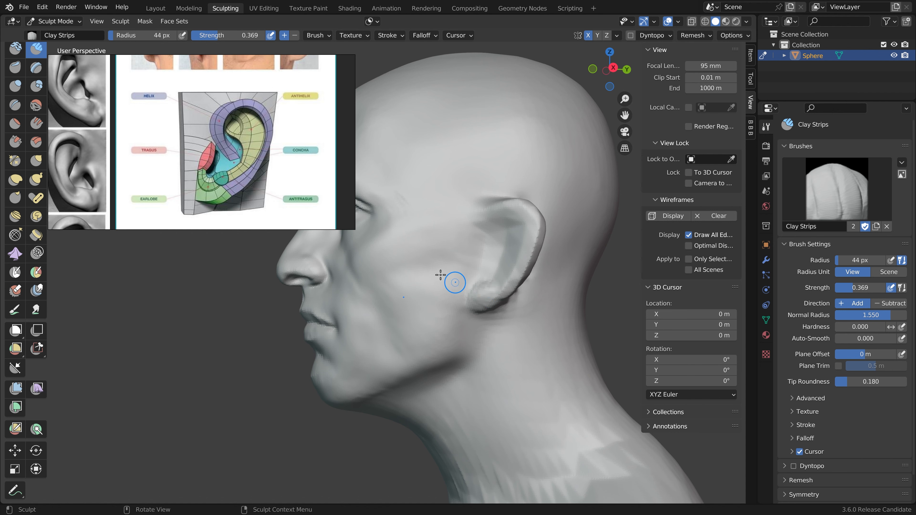
# Reduce the Clay Strips radius to 29 px and build up the helix from the earlobe to the ear's upper front
pyautogui.press('f')
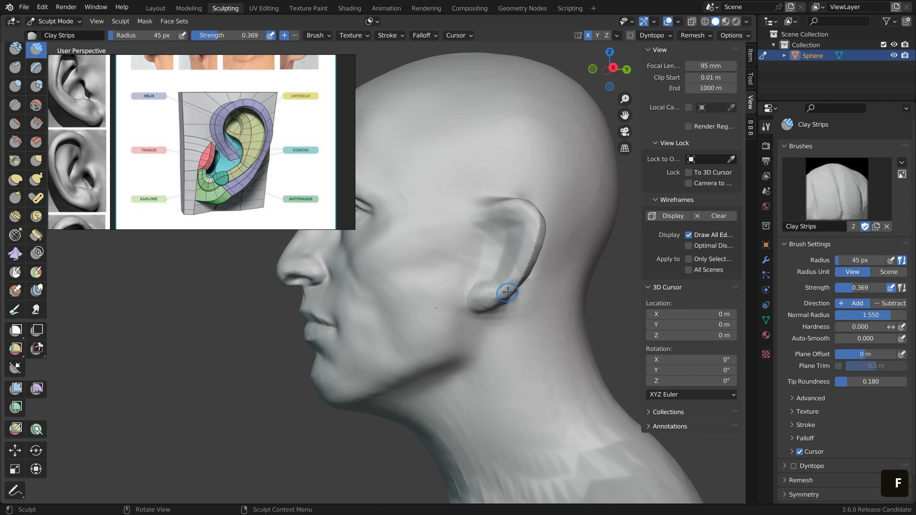
pyautogui.click(514, 286)
pyautogui.moveTo(518, 285); pyautogui.dragTo(536, 241)
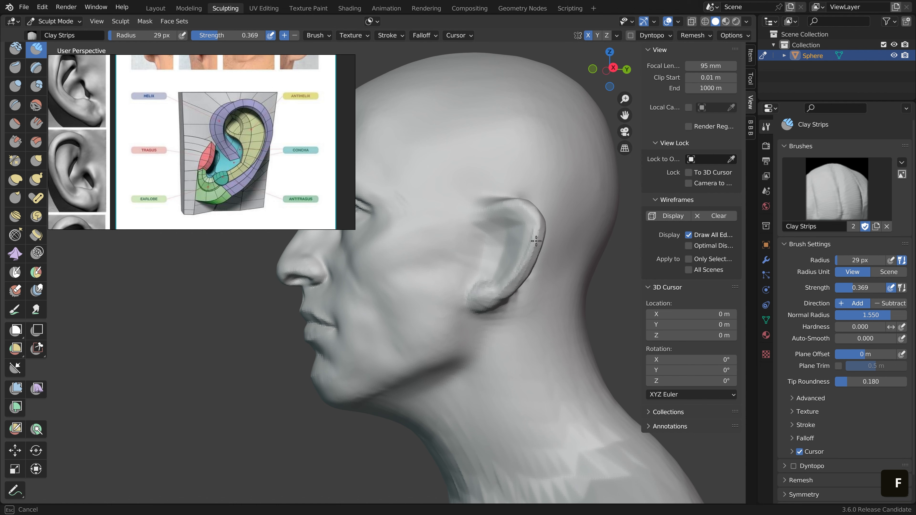
pyautogui.moveTo(492, 209)
pyautogui.mouseDown()
pyautogui.moveTo(501, 205)
pyautogui.moveTo(491, 219)
pyautogui.mouseUp()
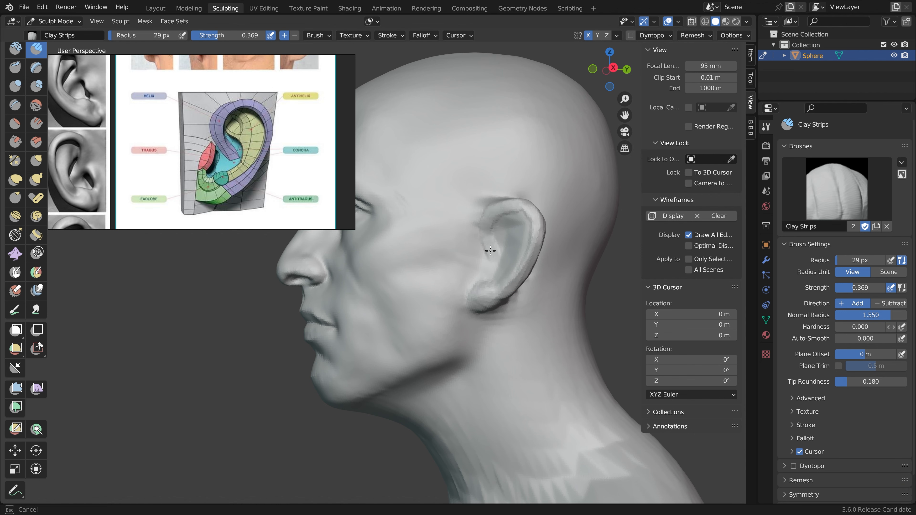
# Extend the front end of the helix into the ear and add the antihelix ridge inside the outer rim
pyautogui.moveTo(490, 250); pyautogui.dragTo(537, 204)
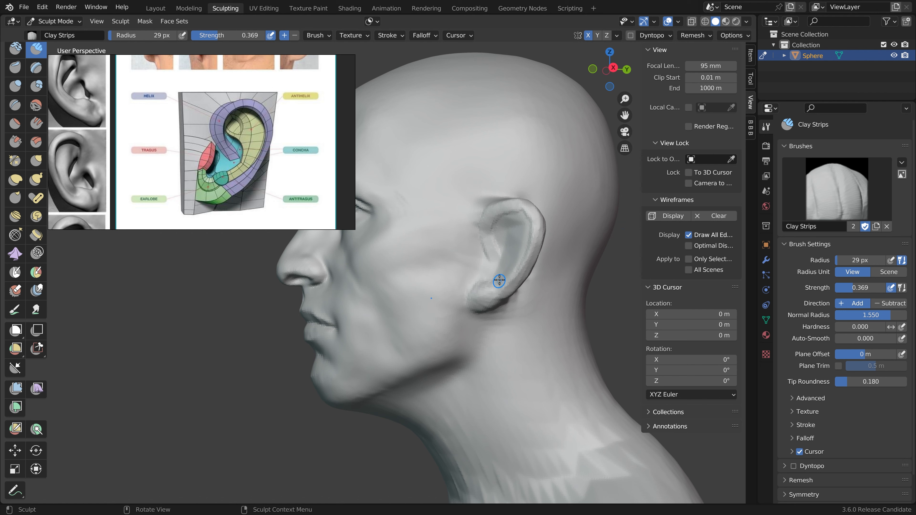
pyautogui.moveTo(495, 279); pyautogui.dragTo(516, 259)
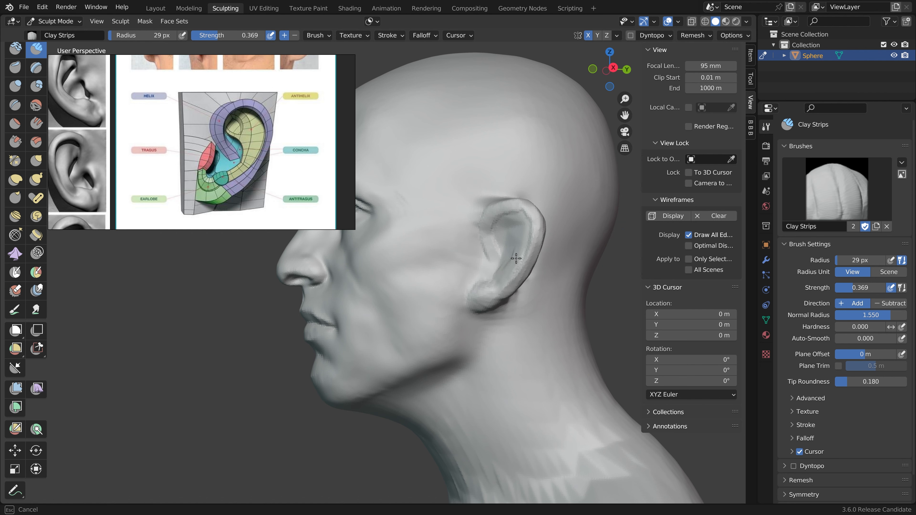
pyautogui.moveTo(520, 220)
pyautogui.mouseDown()
pyautogui.moveTo(507, 235)
pyautogui.moveTo(513, 249)
pyautogui.mouseUp()
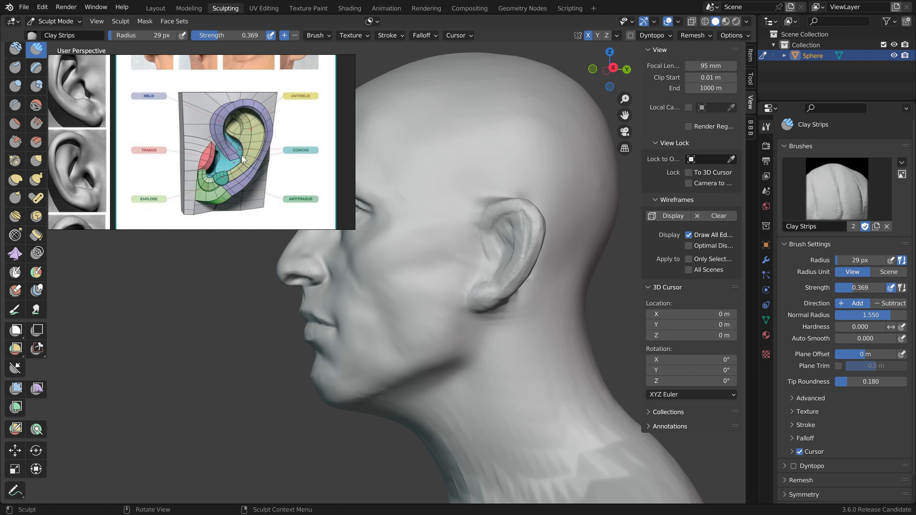
# Carve out the concha with Clay Strips in subtract mode and add the tragus at a 28 px radius
pyautogui.moveTo(501, 244)
pyautogui.keyDown('ctrl'); pyautogui.mouseDown()
pyautogui.moveTo(507, 257)
pyautogui.moveTo(490, 276)
pyautogui.mouseUp(); pyautogui.keyUp('ctrl')
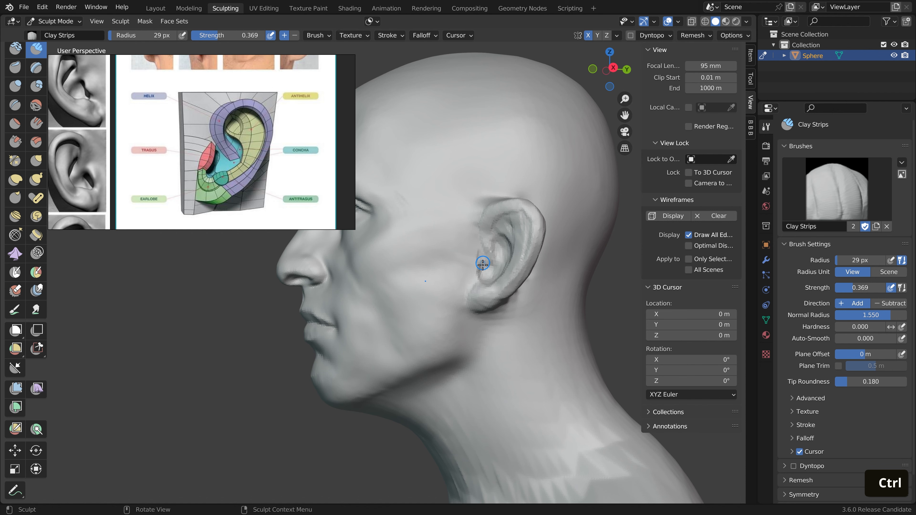
pyautogui.press('f')
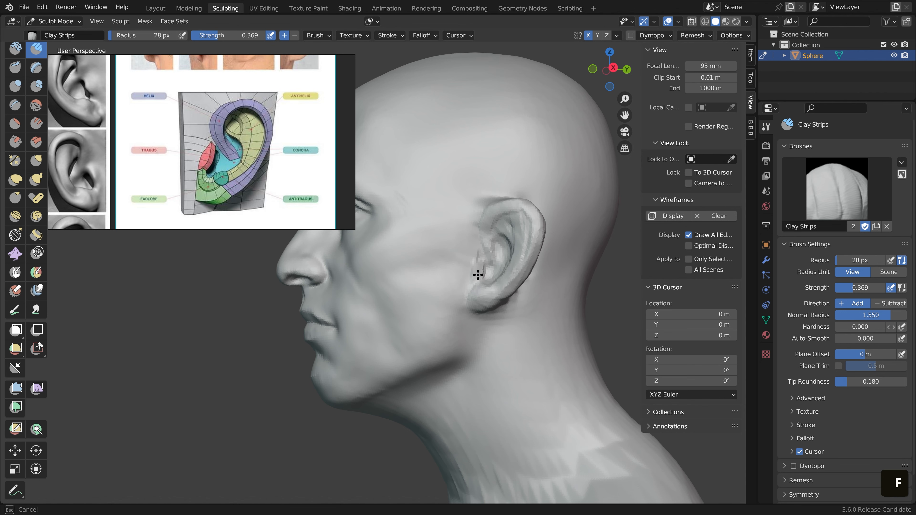
pyautogui.click(478, 276)
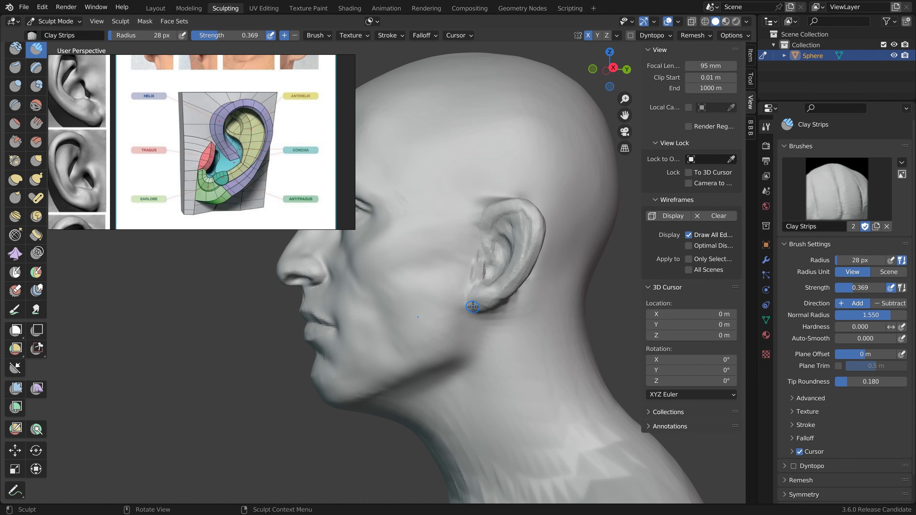
# Consult the rear-view ear photo and carve away the back of the ear with subtractive Clay Strips at a 45 px radius
pyautogui.moveTo(471, 307)
pyautogui.mouseDown(button='middle')
pyautogui.moveTo(505, 307)
pyautogui.moveTo(389, 311)
pyautogui.moveTo(399, 311)
pyautogui.mouseUp(button='middle')
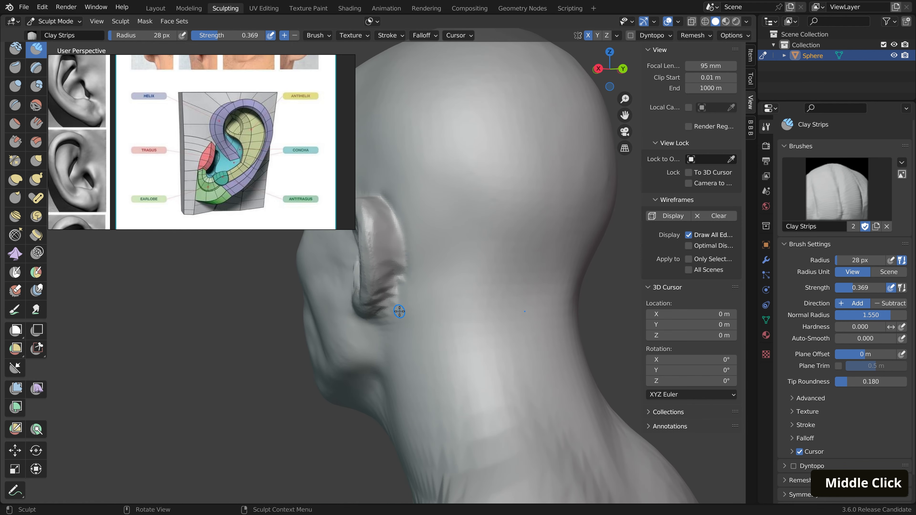
pyautogui.moveTo(234, 152); pyautogui.dragTo(229, 232, button='middle')
pyautogui.scroll(5, 149, 114)
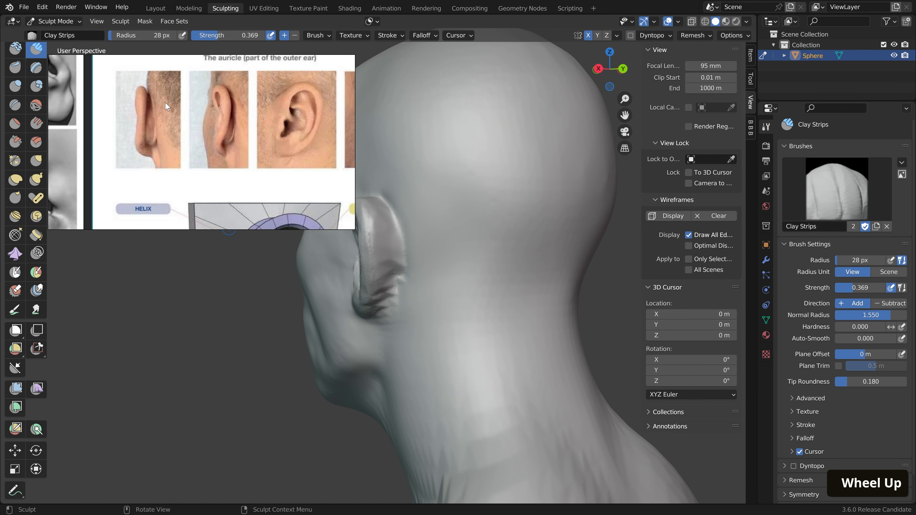
pyautogui.moveTo(386, 217); pyautogui.dragTo(465, 287, button='middle')
pyautogui.press('f')
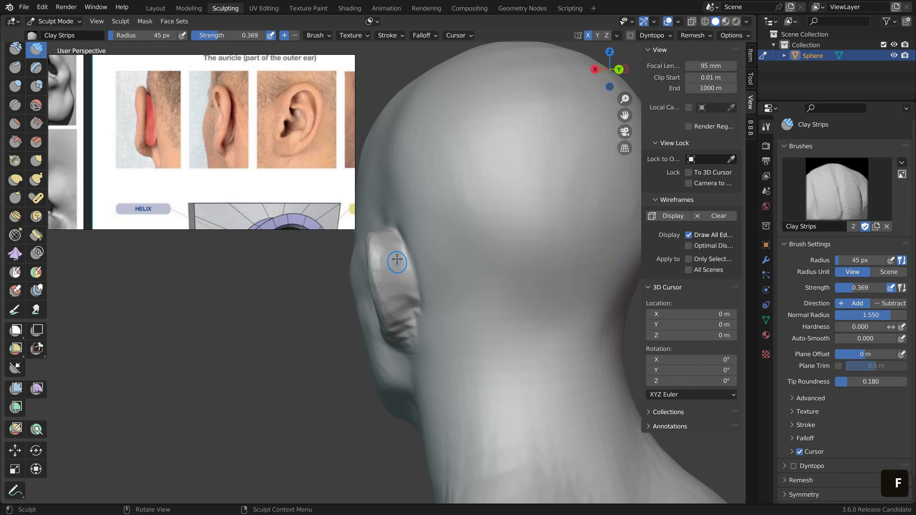
pyautogui.click(396, 259)
pyautogui.keyDown('ctrl'); pyautogui.moveTo(401, 298); pyautogui.dragTo(422, 266); pyautogui.keyUp('ctrl')
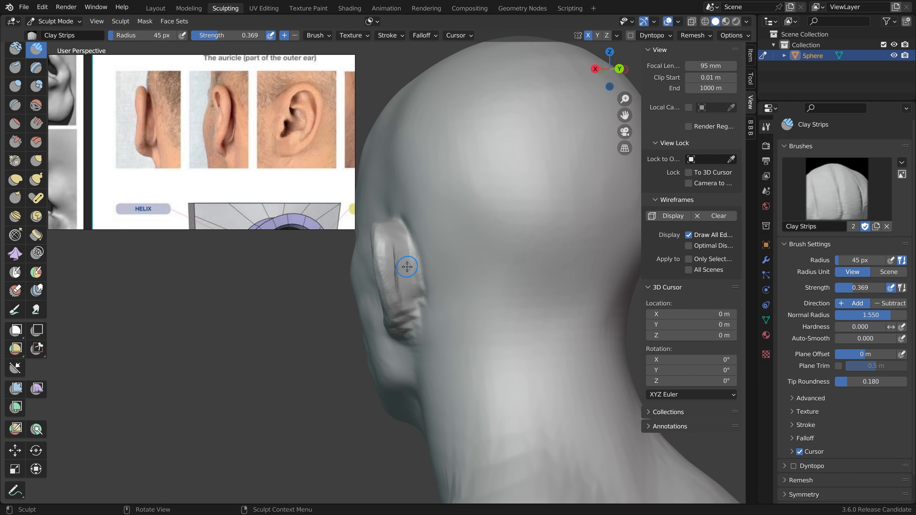
# Deepen the groove behind the ear with subtractive Clay Strips at a 37 px radius, and undo the last stroke near the ear's top
pyautogui.press('f')
pyautogui.click(402, 253)
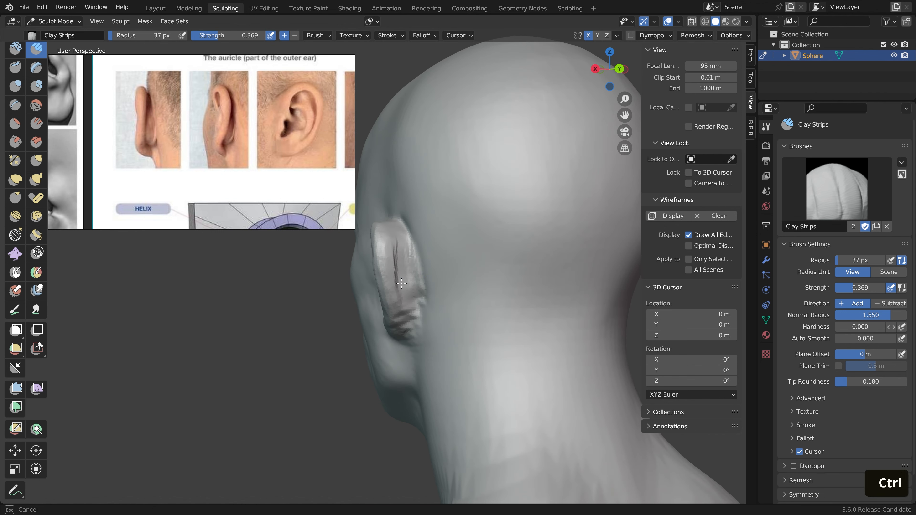
pyautogui.moveTo(410, 284)
pyautogui.keyDown('ctrl'); pyautogui.mouseDown()
pyautogui.moveTo(417, 260)
pyautogui.moveTo(399, 233)
pyautogui.mouseUp(); pyautogui.keyUp('ctrl')
pyautogui.moveTo(400, 233); pyautogui.dragTo(417, 307, button='middle')
pyautogui.keyDown('ctrl'); pyautogui.moveTo(420, 326); pyautogui.dragTo(429, 348); pyautogui.keyUp('ctrl')
pyautogui.moveTo(429, 348); pyautogui.dragTo(462, 302, button='middle')
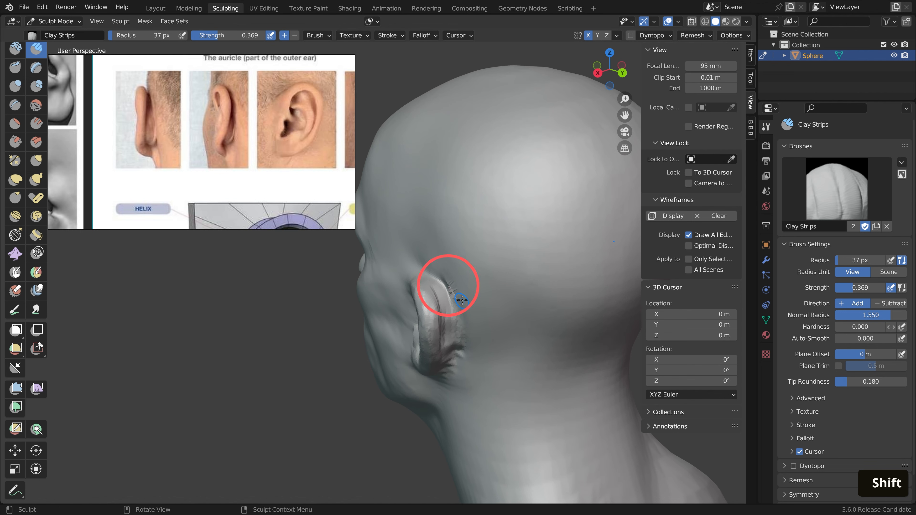
pyautogui.hotkey('ctrl', 'z')
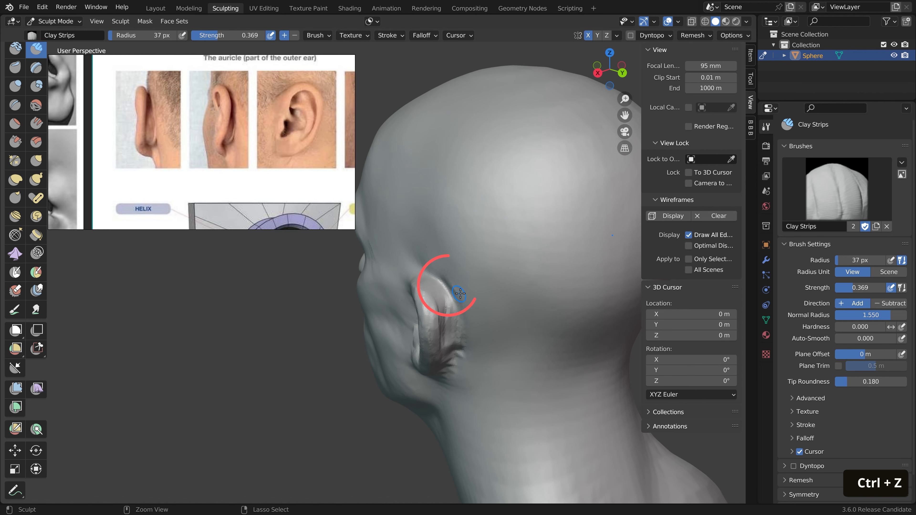
# Cut a crease where the top of the ear meets the head with the Crease brush at a 103 px radius
pyautogui.hotkey('shift', 'c')
pyautogui.press('f')
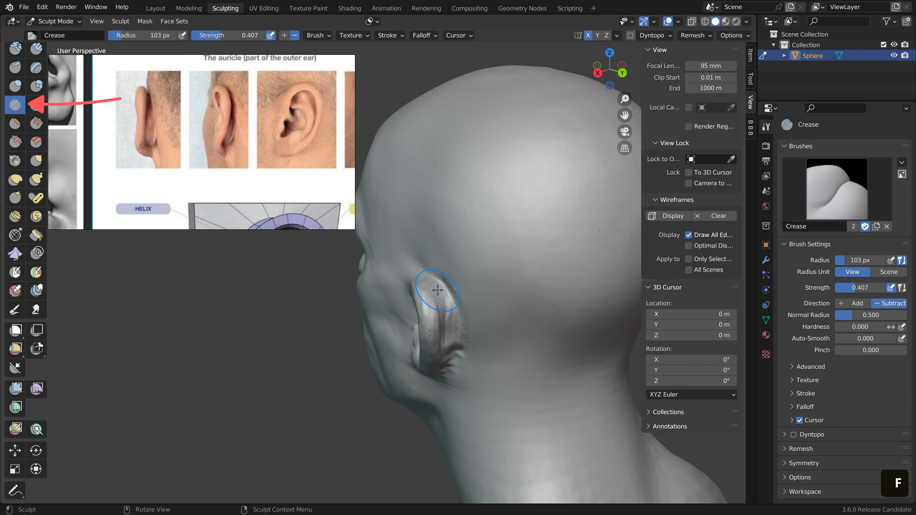
pyautogui.press('Escape')
pyautogui.moveTo(437, 299); pyautogui.dragTo(449, 317, button='middle')
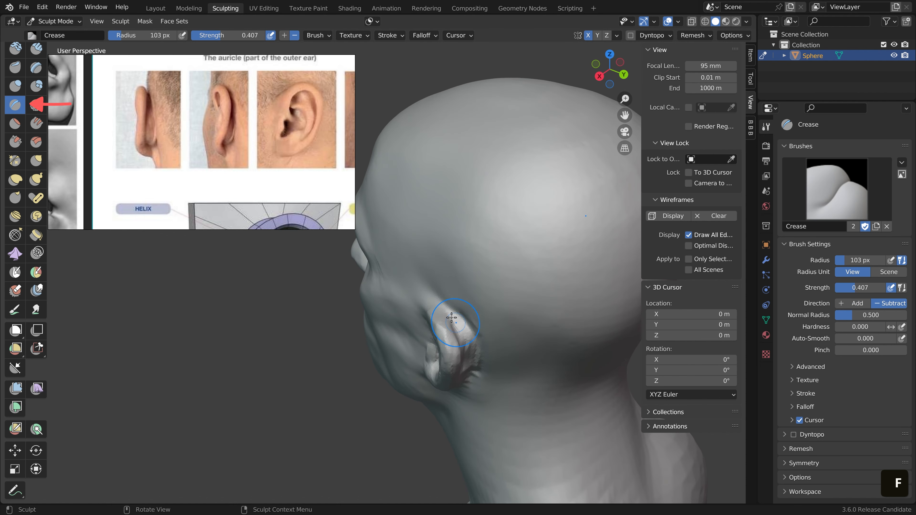
pyautogui.moveTo(451, 318); pyautogui.dragTo(462, 335)
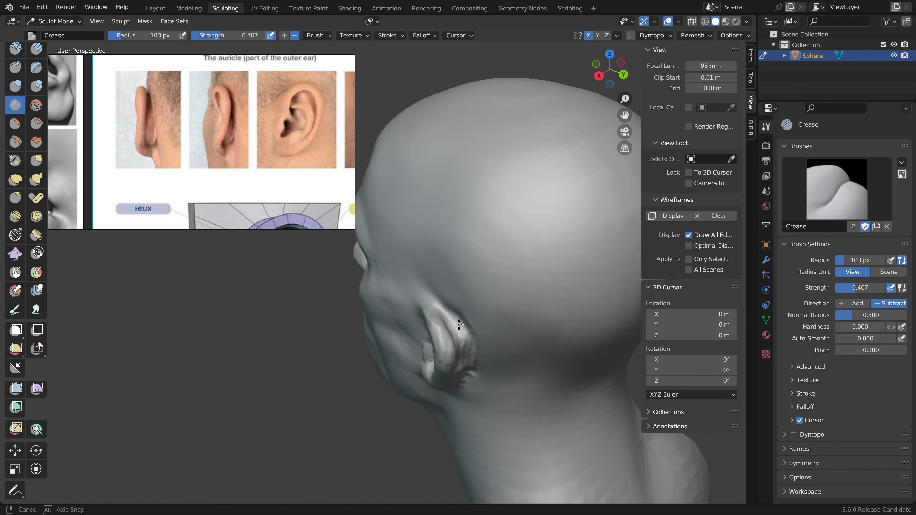
# Continue the crease down along the ear's attachment to the head and smooth the surface behind the ear
pyautogui.moveTo(433, 325)
pyautogui.mouseDown(button='middle')
pyautogui.moveTo(408, 300)
pyautogui.moveTo(419, 255)
pyautogui.mouseUp(button='middle')
pyautogui.moveTo(395, 265); pyautogui.dragTo(407, 300)
pyautogui.moveTo(422, 292); pyautogui.dragTo(424, 315, button='middle')
pyautogui.moveTo(417, 268)
pyautogui.mouseDown()
pyautogui.moveTo(411, 290)
pyautogui.moveTo(410, 282)
pyautogui.mouseUp()
pyautogui.moveTo(413, 283); pyautogui.dragTo(478, 293, button='middle')
pyautogui.moveTo(478, 293); pyautogui.dragTo(475, 285)
pyautogui.moveTo(482, 287)
pyautogui.mouseDown(button='middle')
pyautogui.moveTo(538, 309)
pyautogui.moveTo(365, 267)
pyautogui.moveTo(379, 272)
pyautogui.mouseUp(button='middle')
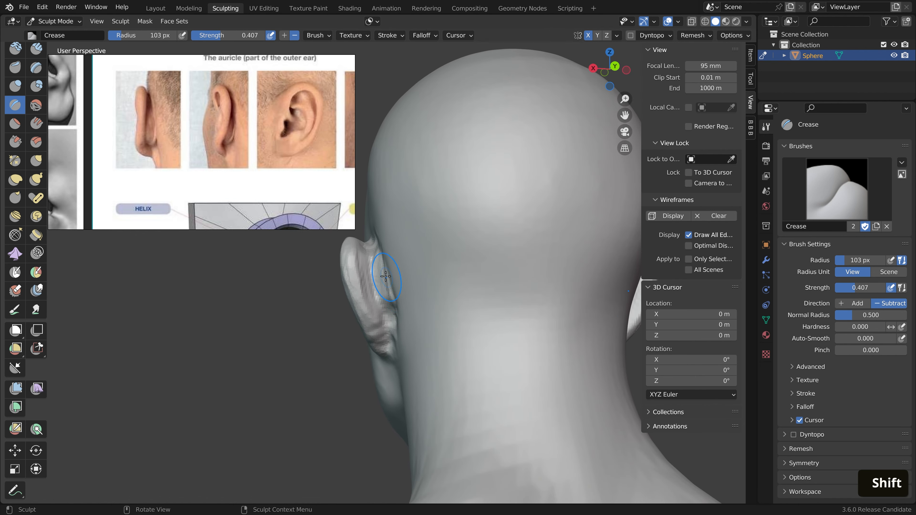
pyautogui.keyDown('shift'); pyautogui.moveTo(383, 280); pyautogui.dragTo(368, 274); pyautogui.keyUp('shift')
# Reduce the Crease brush radius to 60 px and refine the fold behind the ear
pyautogui.moveTo(369, 274); pyautogui.dragTo(391, 293, button='middle')
pyautogui.moveTo(415, 361)
pyautogui.mouseDown(button='middle')
pyautogui.moveTo(408, 378)
pyautogui.moveTo(496, 307)
pyautogui.moveTo(511, 276)
pyautogui.moveTo(490, 260)
pyautogui.moveTo(521, 254)
pyautogui.moveTo(472, 270)
pyautogui.moveTo(429, 270)
pyautogui.moveTo(440, 276)
pyautogui.moveTo(411, 311)
pyautogui.mouseUp(button='middle')
pyautogui.press('f')
pyautogui.click(503, 268)
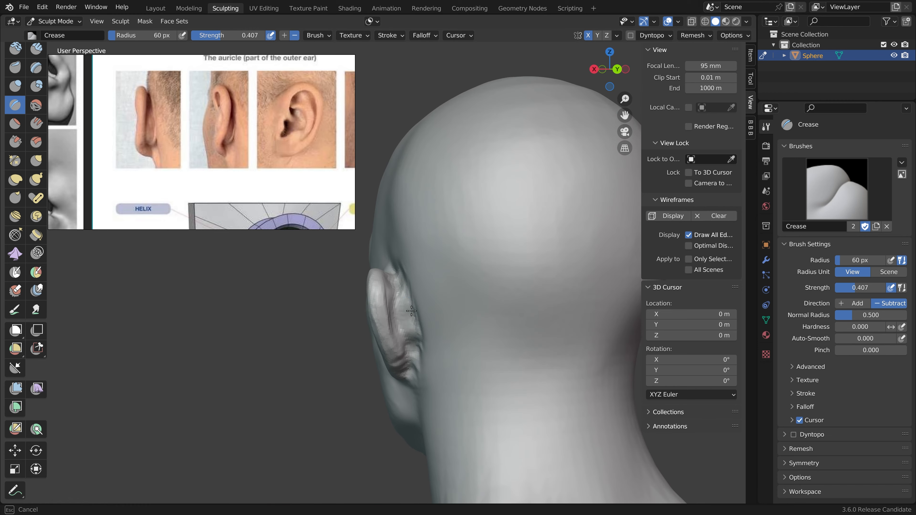
pyautogui.moveTo(446, 379)
pyautogui.mouseDown(button='middle')
pyautogui.moveTo(495, 389)
pyautogui.moveTo(514, 376)
pyautogui.mouseUp(button='middle')
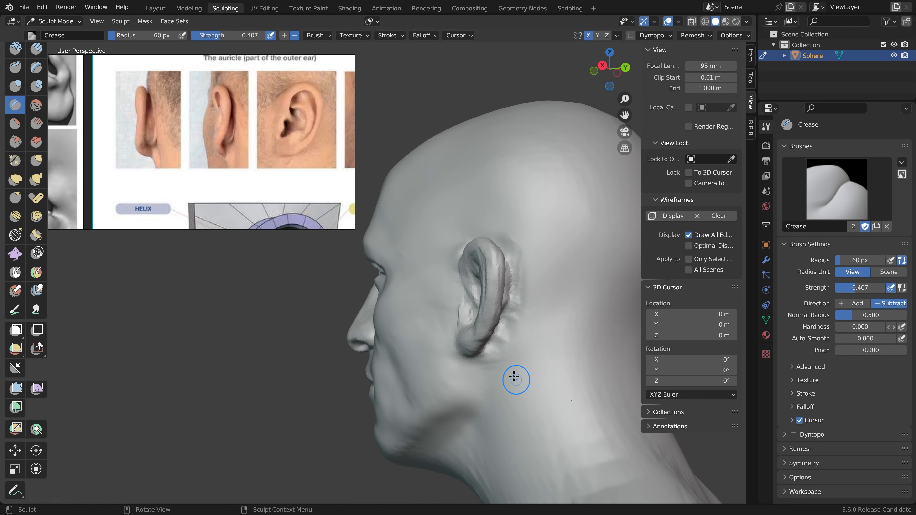
# Adjust the ear with the Grab brush at a 141 px radius, and flatten the uneven surface behind it with Flatten/Contrast at 77 px
pyautogui.press('g')
pyautogui.moveTo(532, 301)
pyautogui.keyDown('shift'); pyautogui.mouseDown(button='middle')
pyautogui.moveTo(467, 305)
pyautogui.moveTo(466, 283)
pyautogui.moveTo(416, 202)
pyautogui.moveTo(420, 219)
pyautogui.mouseUp(button='middle'); pyautogui.keyUp('shift')
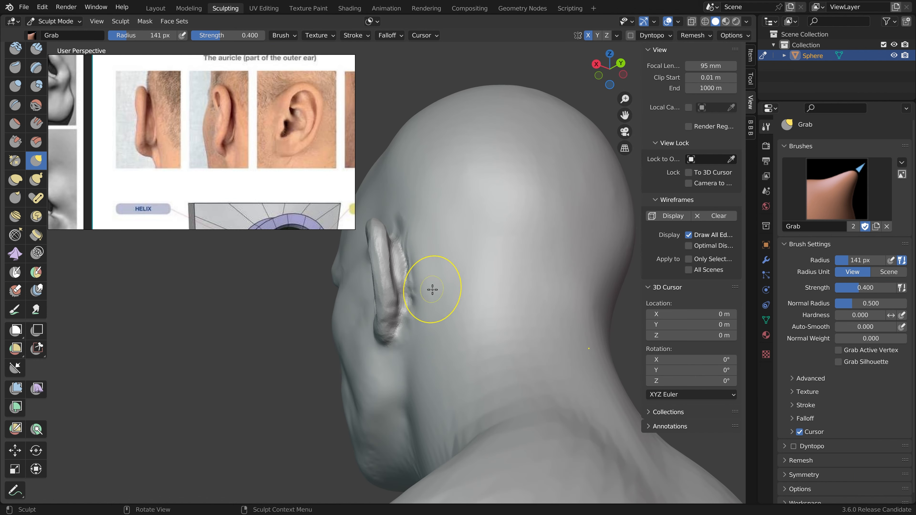
pyautogui.moveTo(432, 290); pyautogui.dragTo(472, 305, button='middle')
pyautogui.click(14, 126)
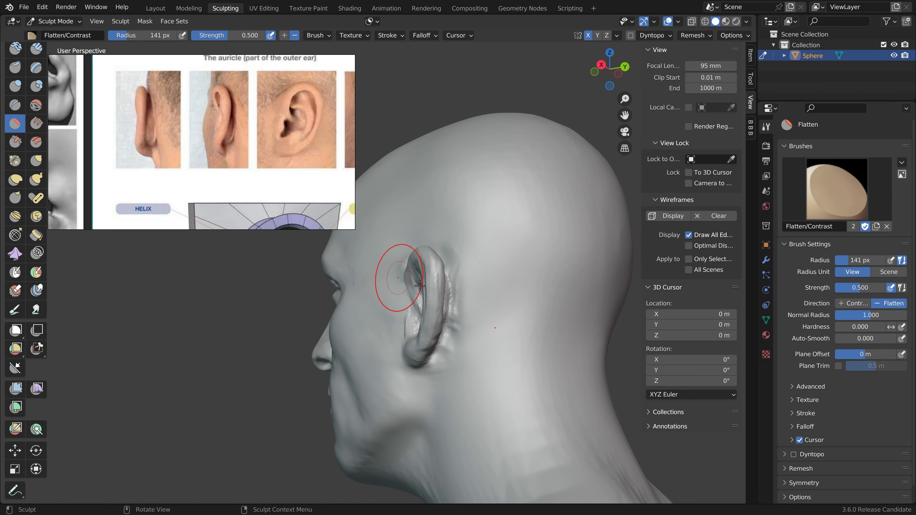
pyautogui.press('f')
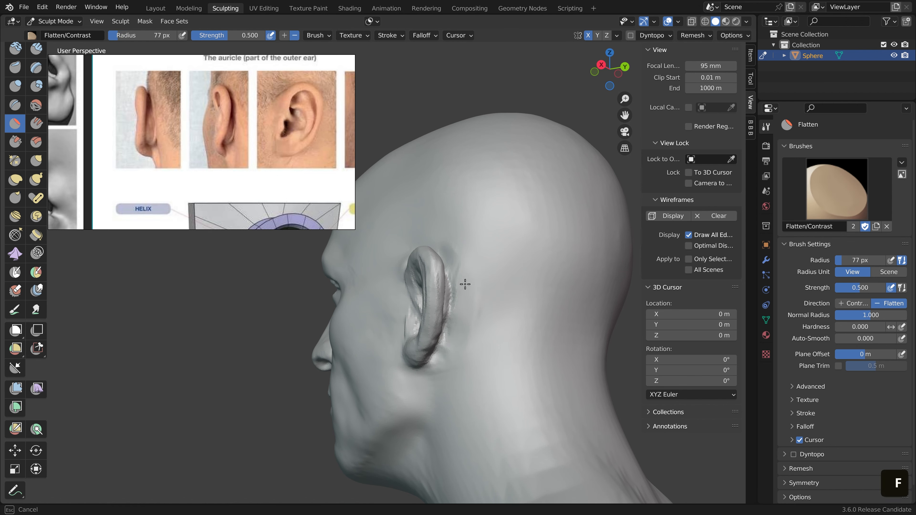
pyautogui.moveTo(478, 296); pyautogui.dragTo(451, 254)
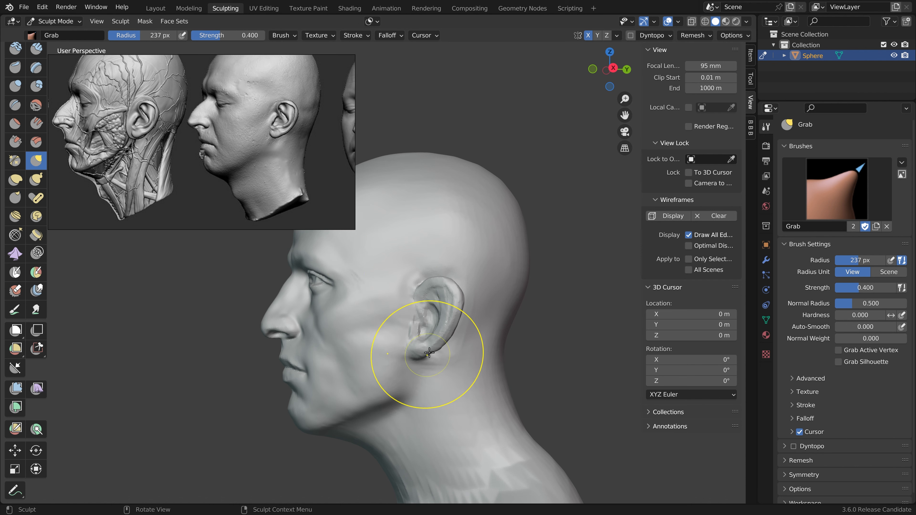
# Undo the last few Grab adjustments on the ear in the side view
pyautogui.hotkey('ctrl', 'shift', 'z')
pyautogui.hotkey('ctrl', 'z')
pyautogui.hotkey('ctrl', 'z')
pyautogui.hotkey('ctrl', 'z')
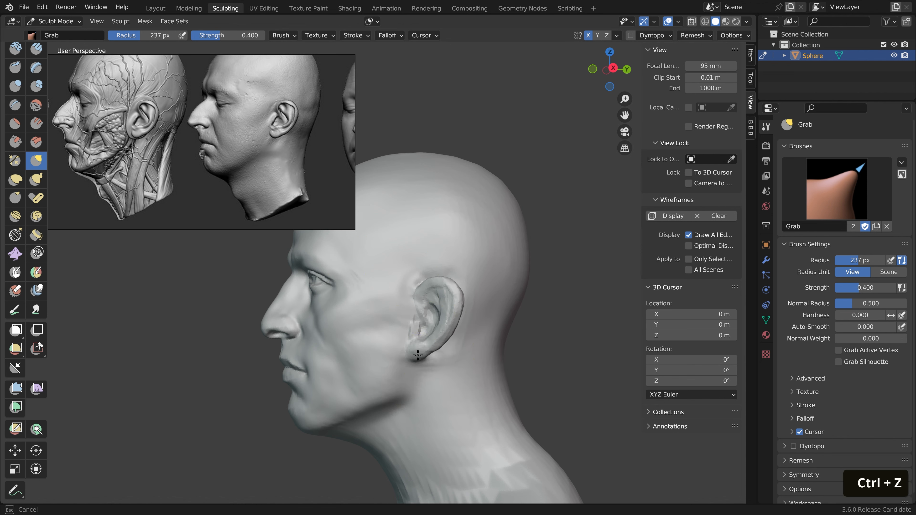
# Undo one more change and nudge the ear's upper rim slightly downward with the Grab brush at a 237 px radius
pyautogui.scroll(2, 424, 301)
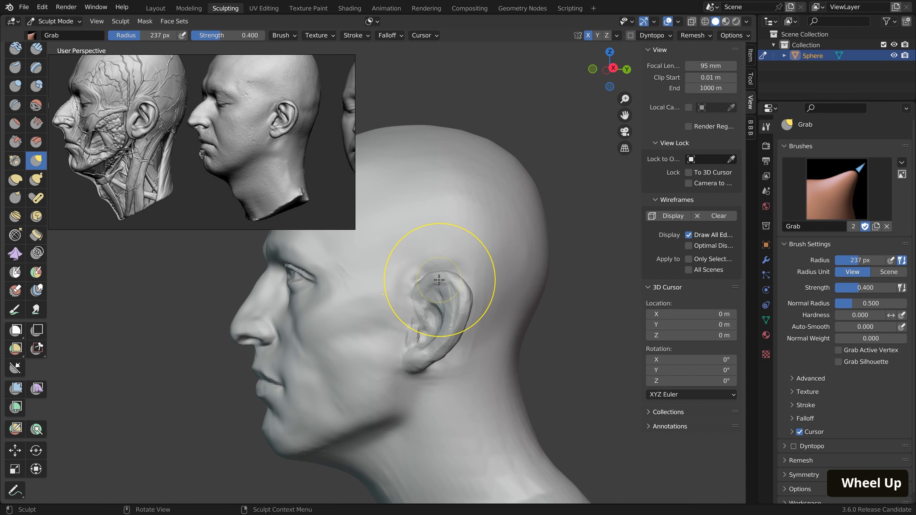
pyautogui.hotkey('ctrl', 'z')
pyautogui.moveTo(451, 279); pyautogui.dragTo(451, 285)
pyautogui.moveTo(465, 296); pyautogui.dragTo(464, 300)
# Try to adjust the earlobe in the front view with the Grab brush at a 184 px radius, and undo the change
pyautogui.moveTo(444, 341); pyautogui.dragTo(558, 337, button='middle')
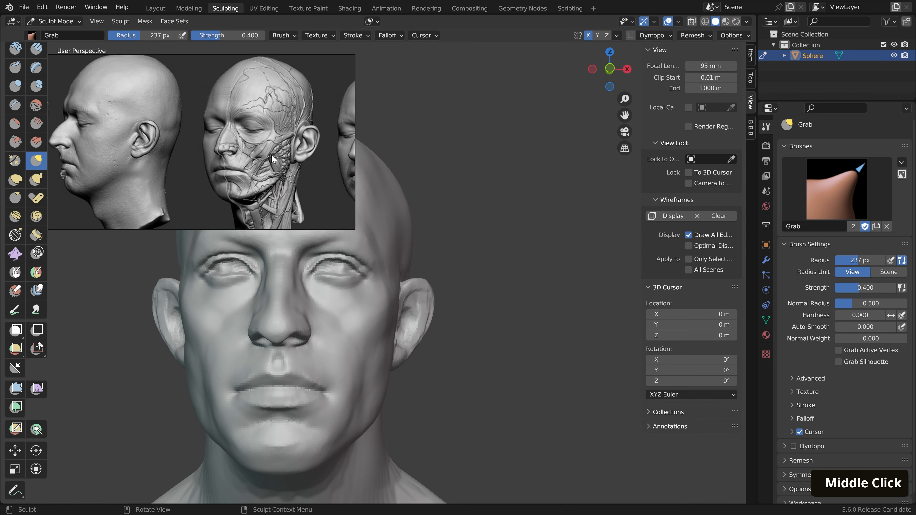
pyautogui.scroll(2, 426, 370)
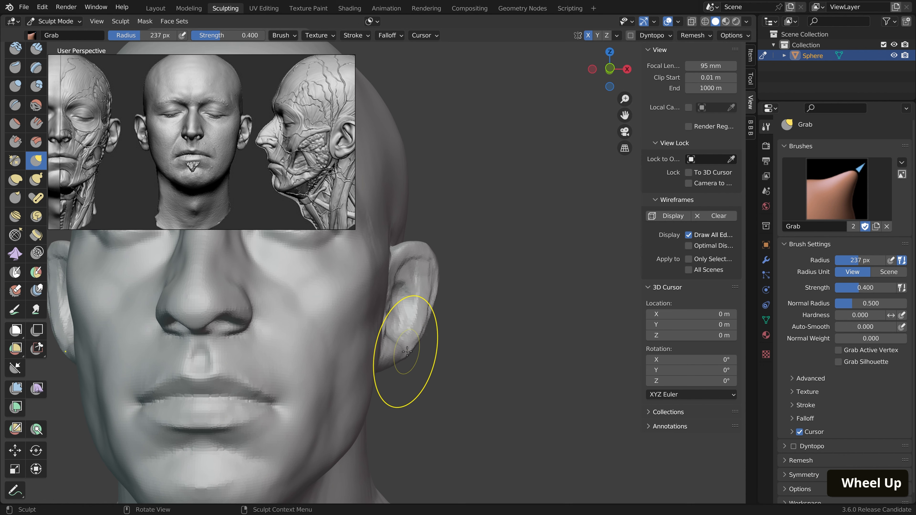
pyautogui.press('f')
pyautogui.click(391, 357)
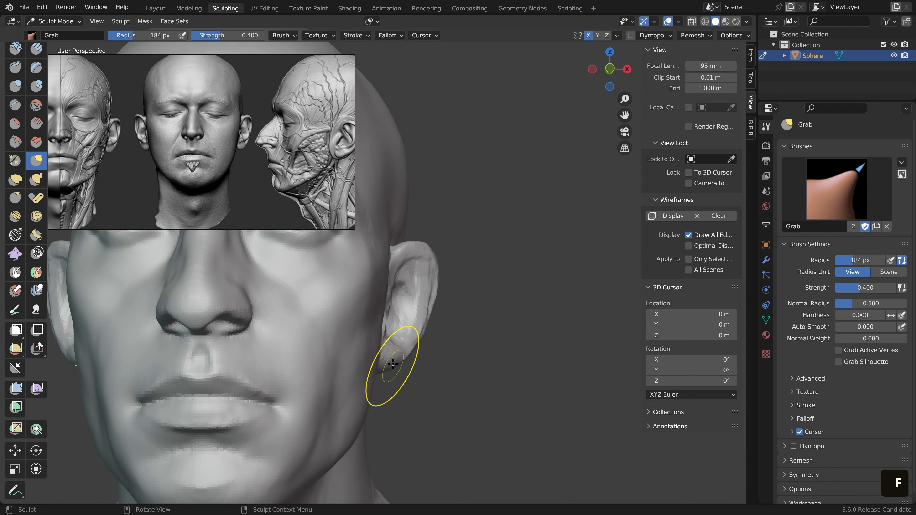
pyautogui.scroll(2, 393, 361)
pyautogui.hotkey('ctrl', 'z')
pyautogui.scroll(-4, 401, 368)
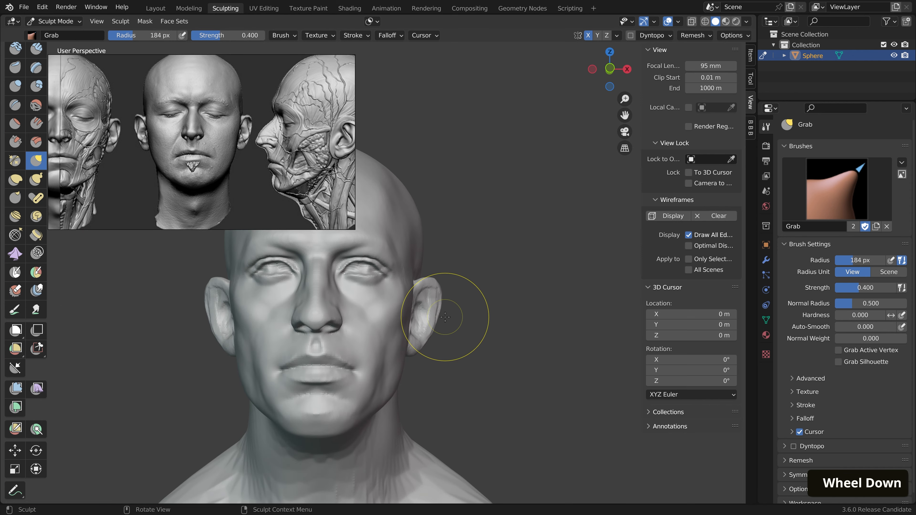
# Adjust the ear's outer rim in the front view with the Grab brush at a 218 px radius
pyautogui.press('f')
pyautogui.scroll(2, 448, 324)
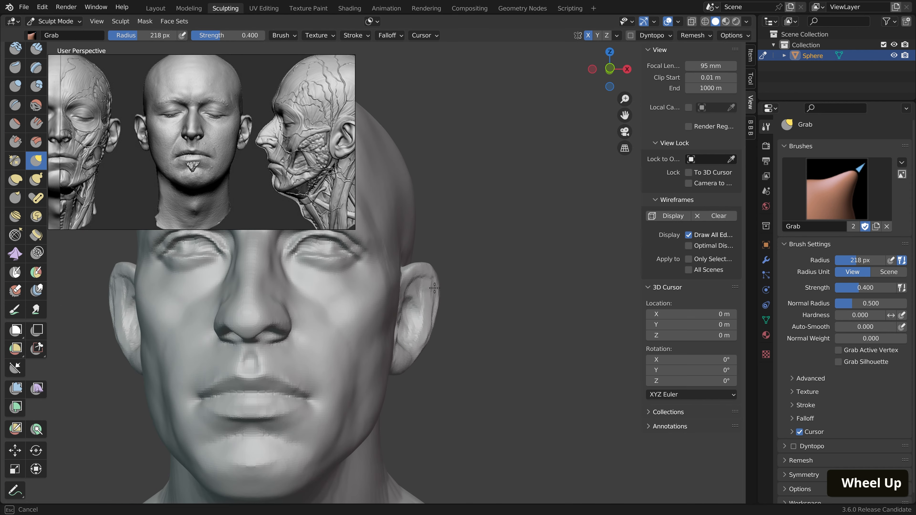
pyautogui.moveTo(267, 267)
pyautogui.mouseDown(button='middle')
pyautogui.moveTo(447, 328)
pyautogui.moveTo(436, 311)
pyautogui.mouseUp(button='middle')
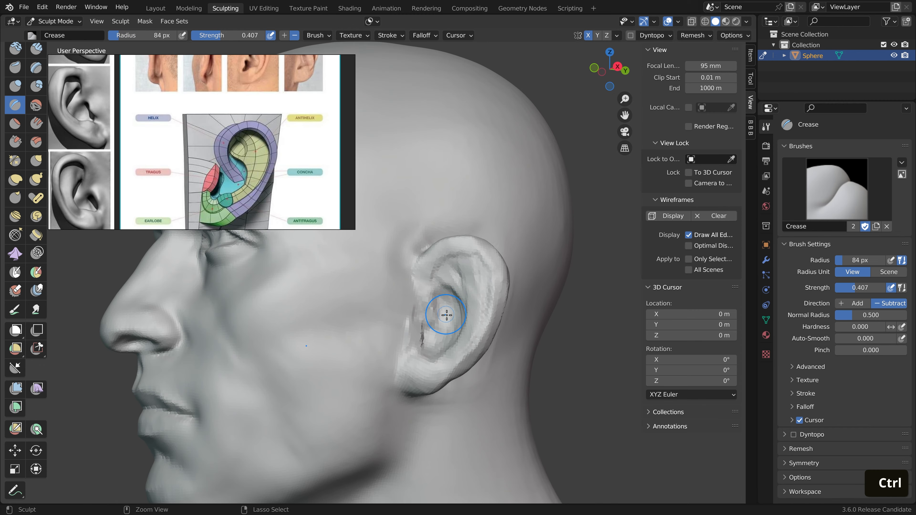
# Sharpen the antihelix ridge and carve the groove between helix and antihelix with the Crease brush at an 84 px radius
pyautogui.moveTo(447, 323)
pyautogui.keyDown('ctrl'); pyautogui.mouseDown()
pyautogui.moveTo(432, 307)
pyautogui.moveTo(435, 284)
pyautogui.mouseUp(); pyautogui.keyUp('ctrl')
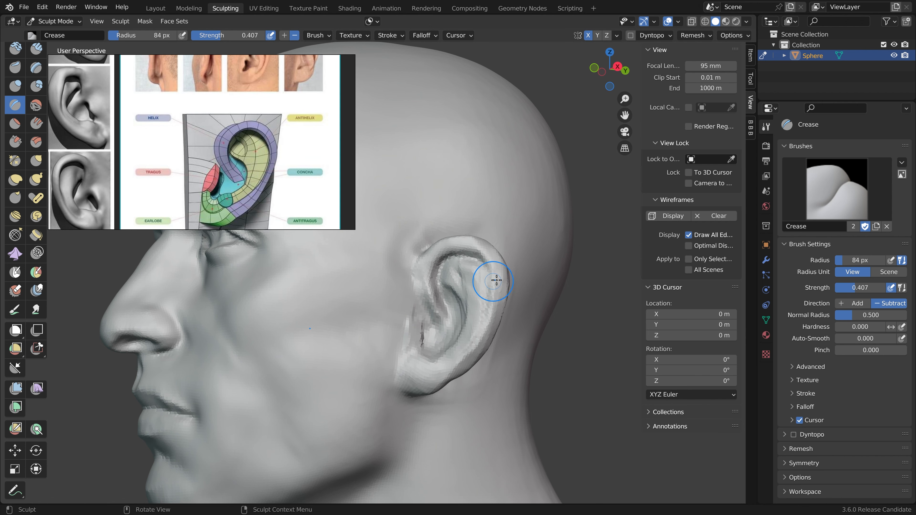
pyautogui.moveTo(496, 280); pyautogui.dragTo(484, 266, button='middle')
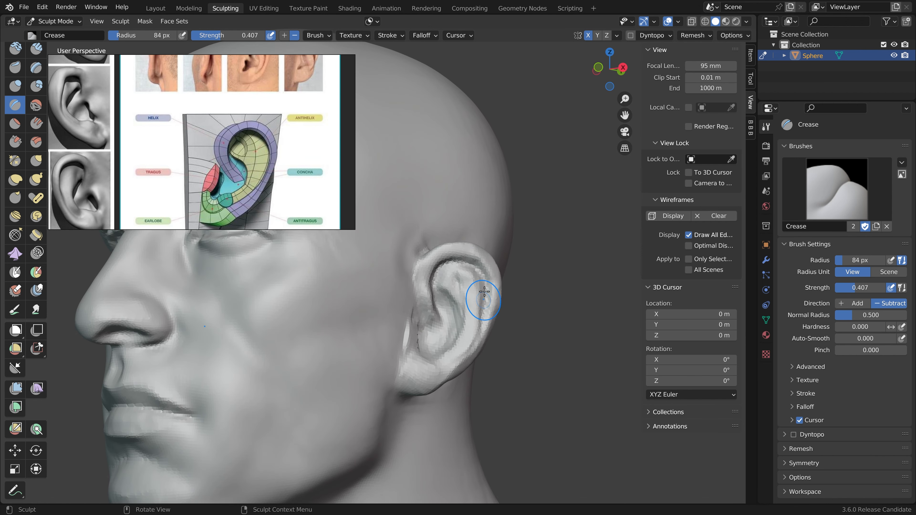
pyautogui.moveTo(485, 298); pyautogui.dragTo(466, 347)
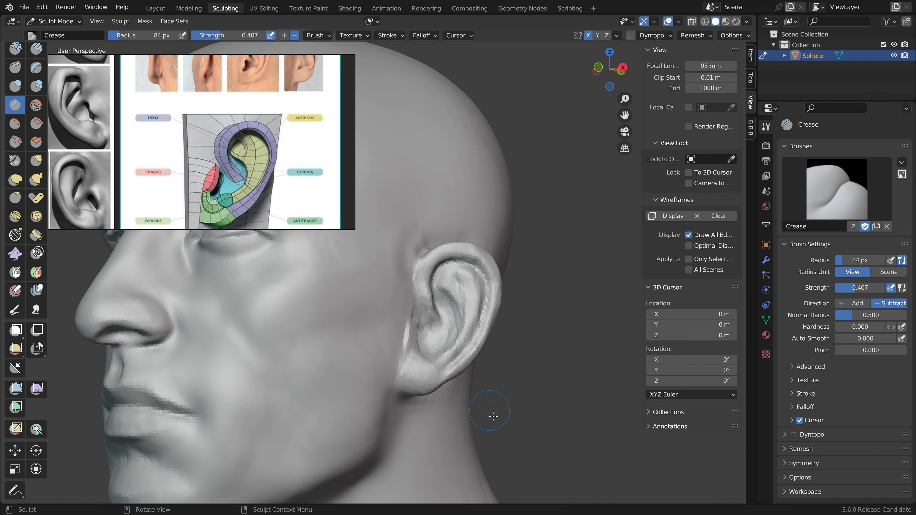
pyautogui.moveTo(470, 318); pyautogui.dragTo(517, 332, button='middle')
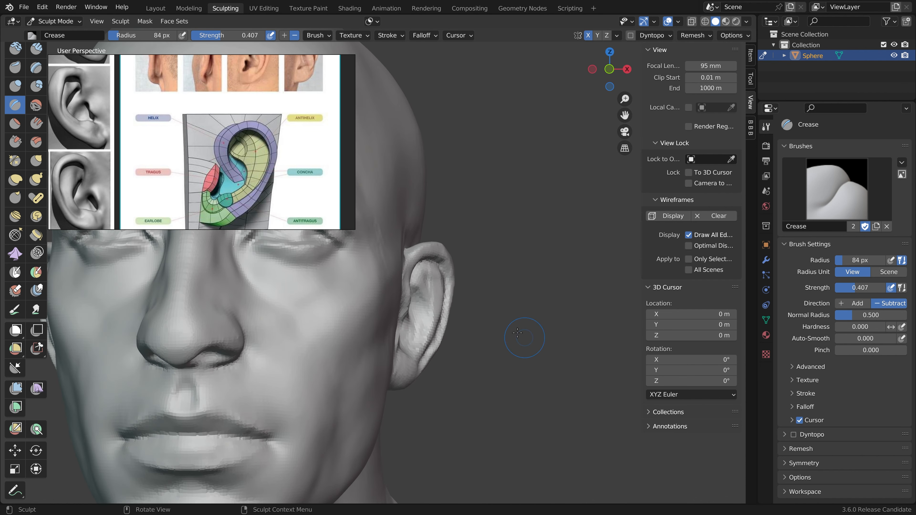
pyautogui.moveTo(441, 302); pyautogui.dragTo(470, 279, button='middle')
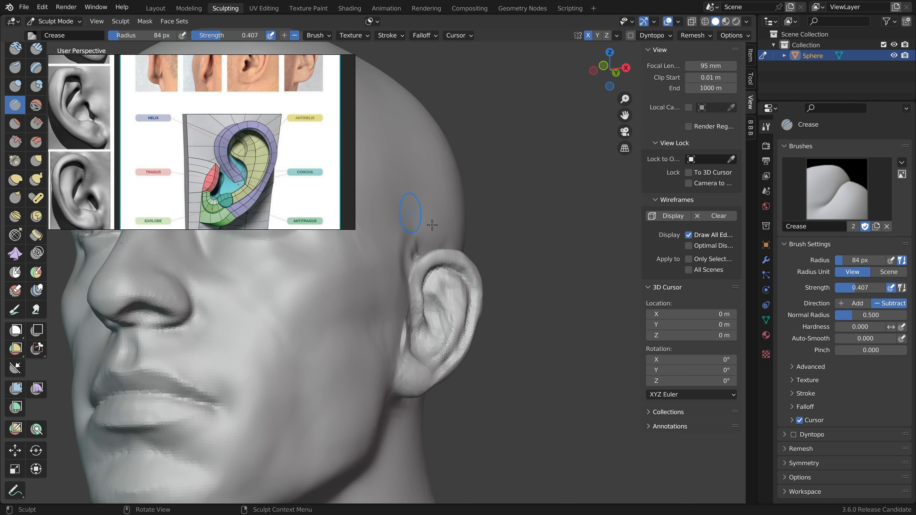
# Reposition the antihelix and inner edge of the helix with the Grab brush at a 108 px radius
pyautogui.moveTo(527, 312)
pyautogui.mouseDown(button='middle')
pyautogui.moveTo(509, 311)
pyautogui.moveTo(537, 311)
pyautogui.mouseUp(button='middle')
pyautogui.press('g')
pyautogui.press('f')
pyautogui.click(453, 297)
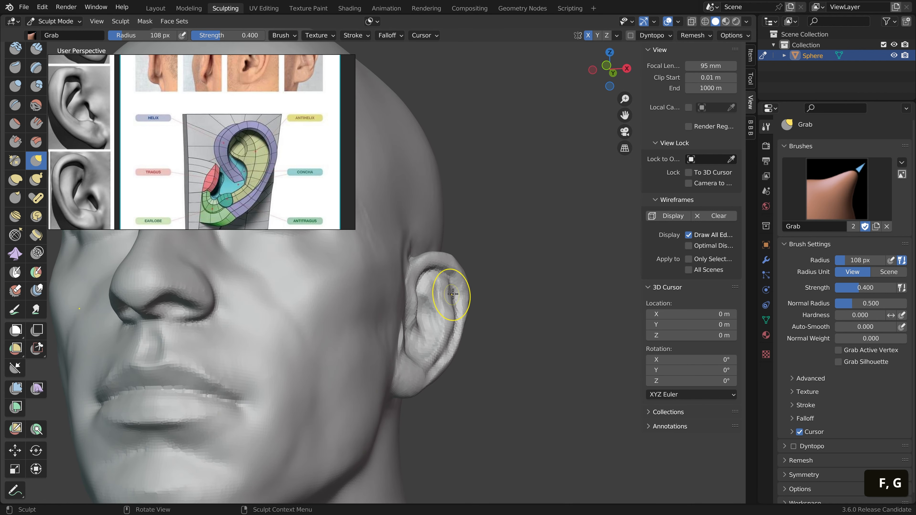
pyautogui.moveTo(452, 294); pyautogui.dragTo(435, 290)
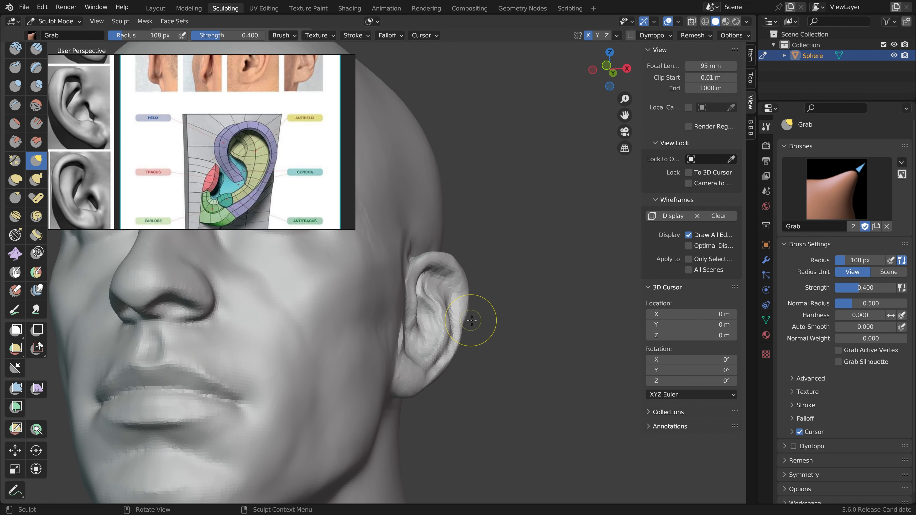
pyautogui.moveTo(472, 321); pyautogui.dragTo(427, 332, button='middle')
pyautogui.moveTo(494, 309); pyautogui.dragTo(538, 308, button='middle')
pyautogui.moveTo(447, 304)
pyautogui.mouseDown()
pyautogui.moveTo(455, 303)
pyautogui.moveTo(455, 282)
pyautogui.mouseUp()
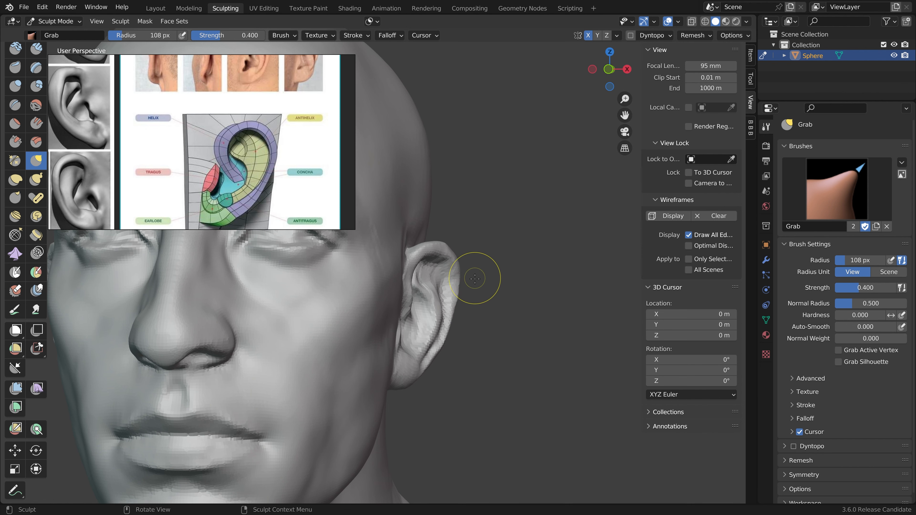
pyautogui.moveTo(475, 279)
pyautogui.mouseDown(button='middle')
pyautogui.moveTo(522, 287)
pyautogui.moveTo(501, 266)
pyautogui.mouseUp(button='middle')
# Define the upper helix edge and deepen the hollow beneath it with the Crease brush at a 69 px radius
pyautogui.hotkey('shift', 'c')
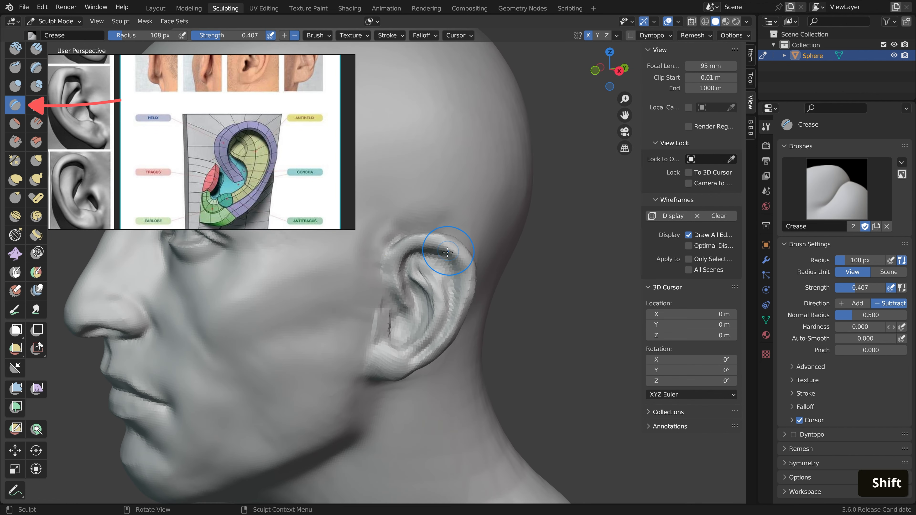
pyautogui.press('f')
pyautogui.click(438, 252)
pyautogui.moveTo(438, 252); pyautogui.dragTo(449, 234, button='middle')
pyautogui.moveTo(437, 245)
pyautogui.keyDown('ctrl'); pyautogui.mouseDown()
pyautogui.moveTo(453, 252)
pyautogui.moveTo(425, 247)
pyautogui.moveTo(445, 250)
pyautogui.mouseUp(); pyautogui.keyUp('ctrl')
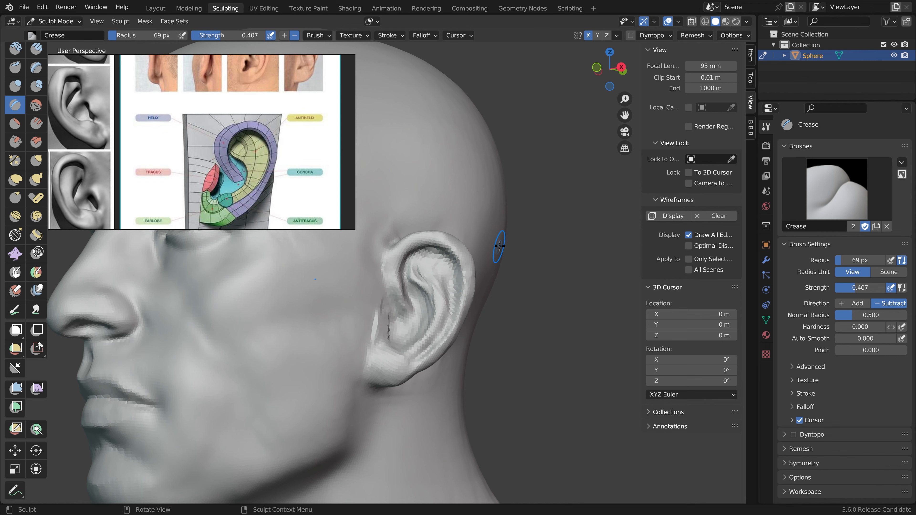
pyautogui.moveTo(497, 246); pyautogui.dragTo(484, 228, button='middle')
pyautogui.moveTo(440, 261)
pyautogui.mouseDown()
pyautogui.moveTo(418, 277)
pyautogui.moveTo(438, 290)
pyautogui.mouseUp()
pyautogui.moveTo(438, 290); pyautogui.dragTo(407, 258, button='middle')
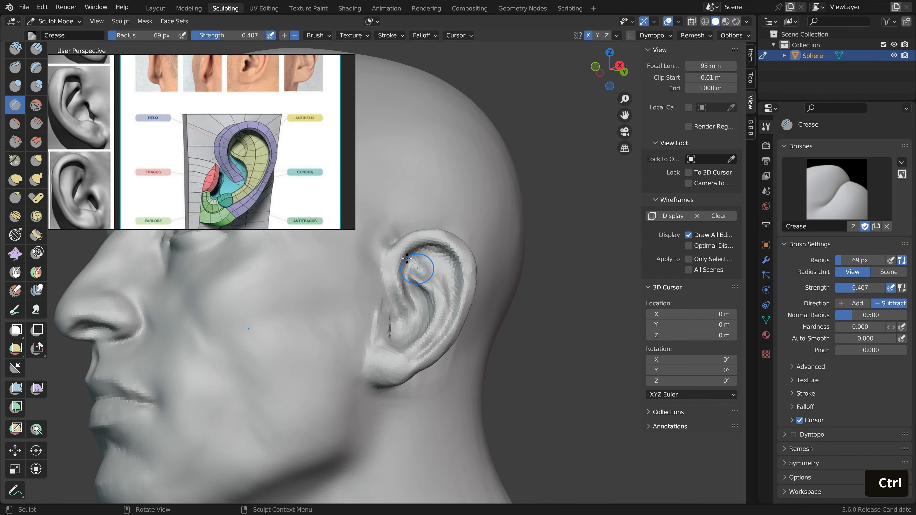
# Raise the antihelix ridge and the antitragus area above the earlobe with inverted Crease strokes
pyautogui.keyDown('ctrl'); pyautogui.moveTo(425, 254); pyautogui.dragTo(443, 293); pyautogui.keyUp('ctrl')
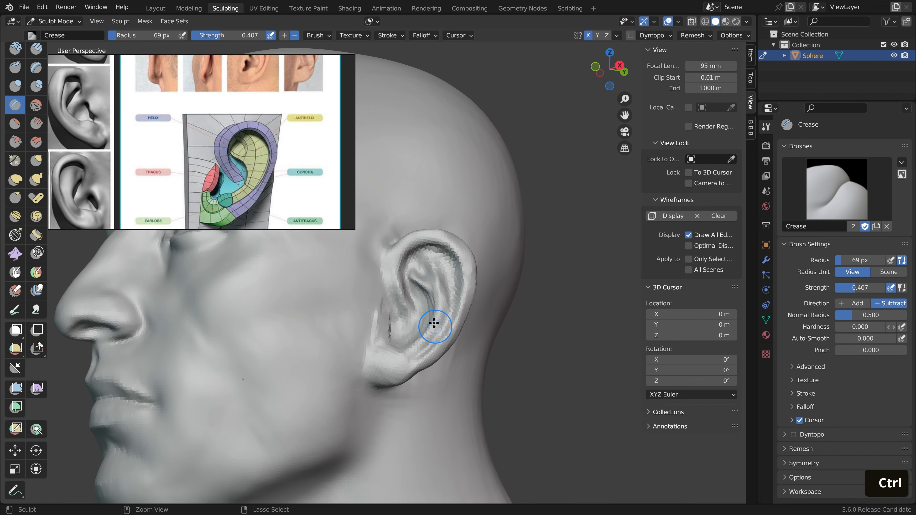
pyautogui.moveTo(428, 284)
pyautogui.mouseDown(button='middle')
pyautogui.moveTo(462, 282)
pyautogui.moveTo(531, 303)
pyautogui.moveTo(451, 269)
pyautogui.mouseUp(button='middle')
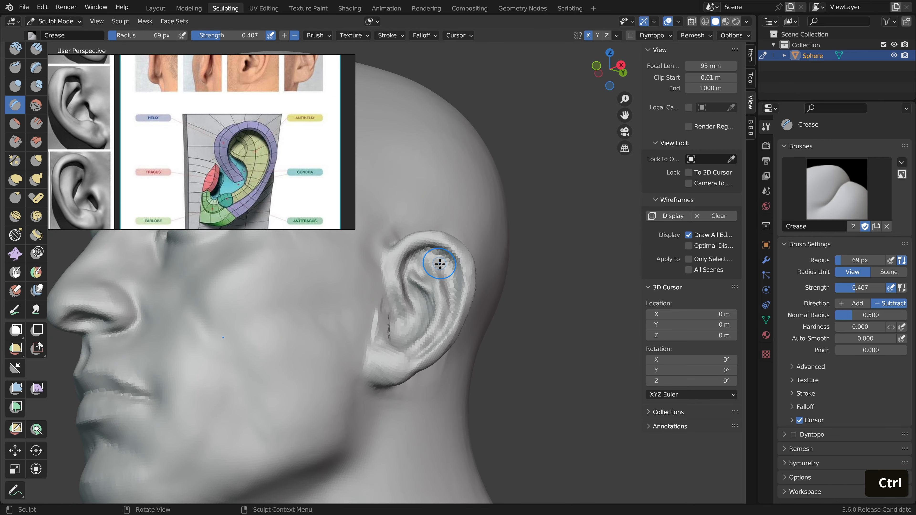
pyautogui.moveTo(447, 316)
pyautogui.mouseDown(button='middle')
pyautogui.moveTo(401, 352)
pyautogui.moveTo(440, 327)
pyautogui.moveTo(434, 322)
pyautogui.mouseUp(button='middle')
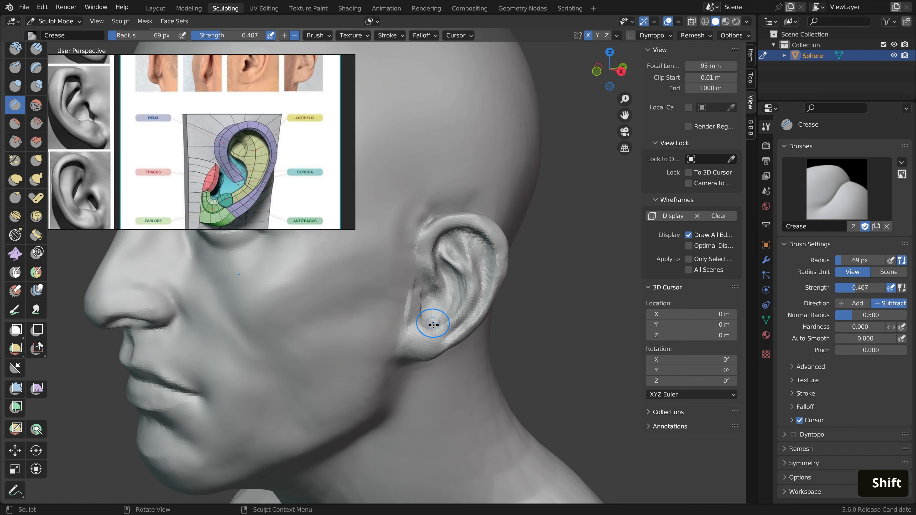
pyautogui.keyDown('ctrl'); pyautogui.moveTo(432, 324); pyautogui.dragTo(434, 328); pyautogui.keyUp('ctrl')
pyautogui.moveTo(446, 329)
pyautogui.mouseDown(button='middle')
pyautogui.moveTo(471, 307)
pyautogui.moveTo(429, 342)
pyautogui.mouseUp(button='middle')
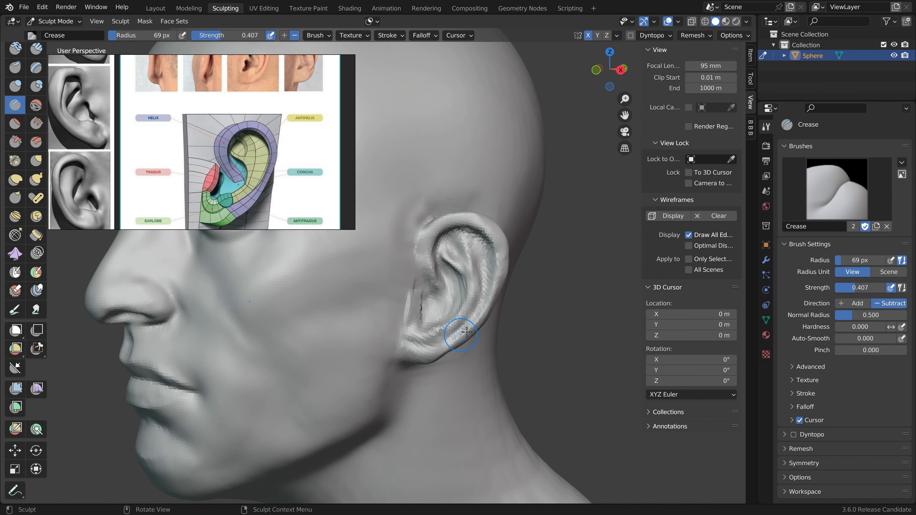
# Compare the ear with the front-view Muscles/Fat reference and reshape its inner form with the Grab brush at a 165 px radius
pyautogui.moveTo(467, 332); pyautogui.dragTo(434, 318, button='middle')
pyautogui.scroll(-1, 435, 318)
pyautogui.scroll(-8, 307, 196)
pyautogui.scroll(6, 121, 166)
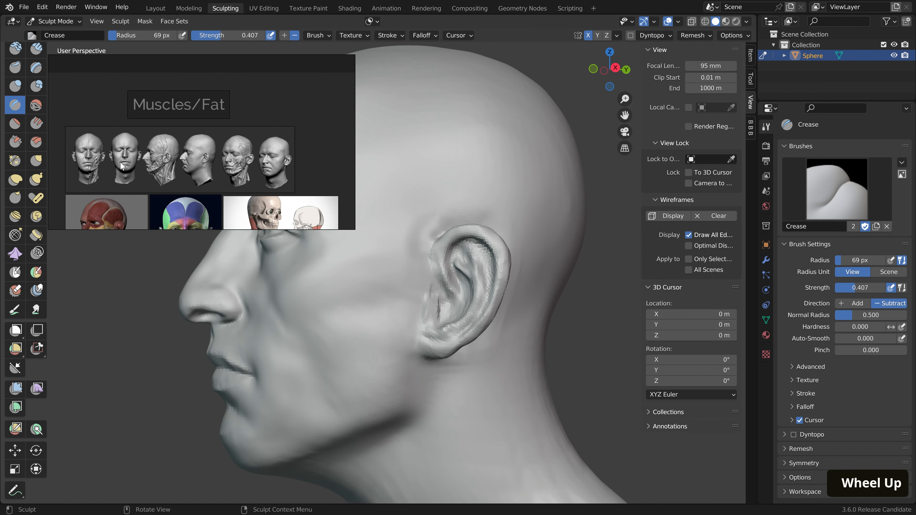
pyautogui.scroll(6, 123, 166)
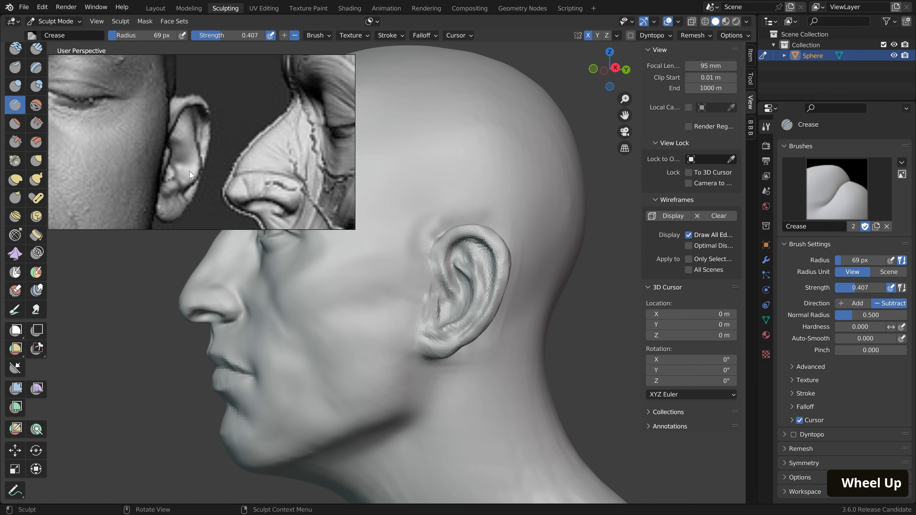
pyautogui.moveTo(451, 343); pyautogui.dragTo(513, 346, button='middle')
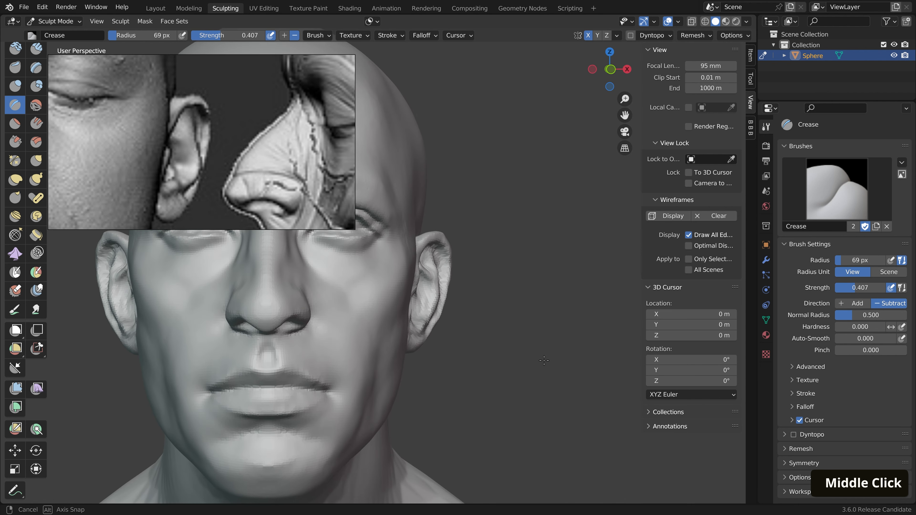
pyautogui.scroll(2, 513, 346)
pyautogui.moveTo(421, 292); pyautogui.dragTo(404, 296, button='middle')
pyautogui.press('g')
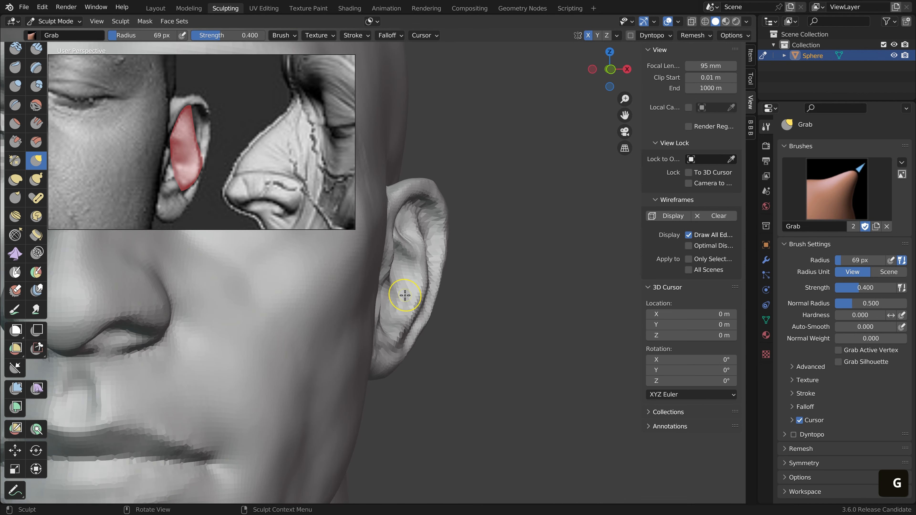
pyautogui.press('f')
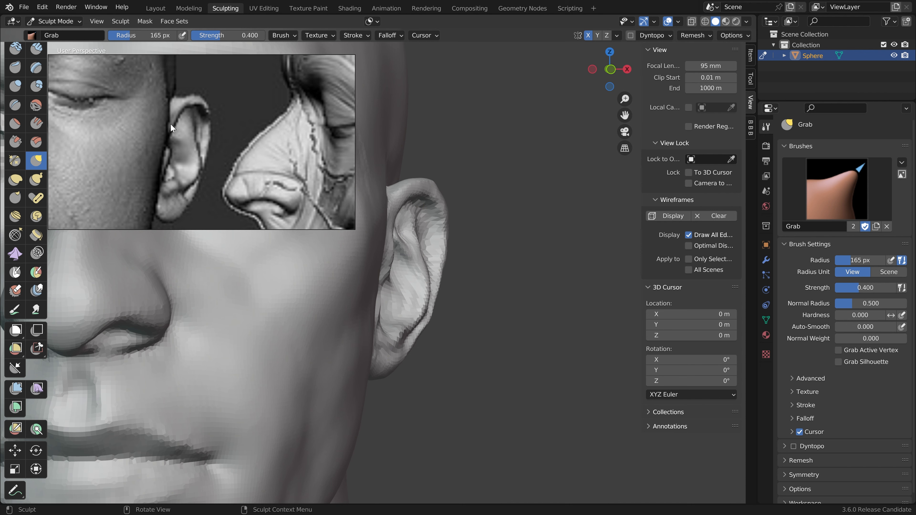
# Trace the outer curve of the helix on the front view of the ear with annotation strokes
pyautogui.press('d')
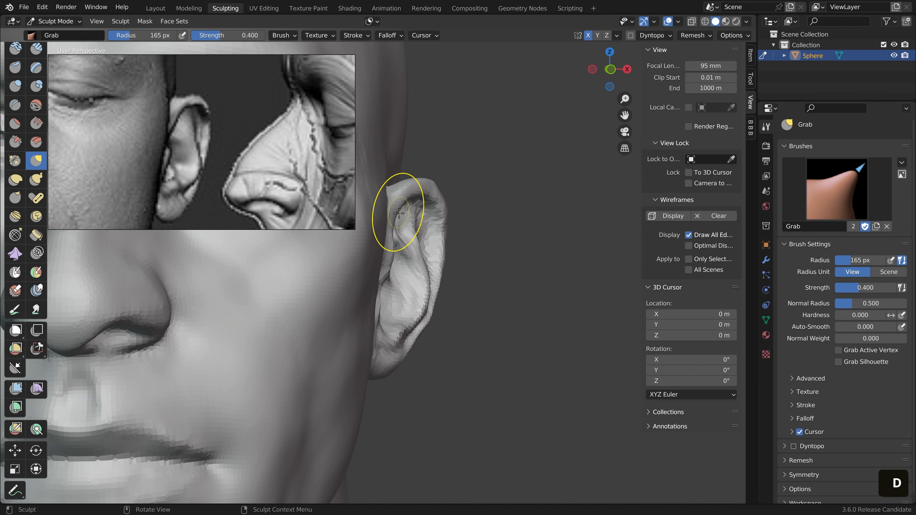
pyautogui.moveTo(391, 212)
pyautogui.mouseDown()
pyautogui.moveTo(438, 182)
pyautogui.moveTo(391, 349)
pyautogui.mouseUp()
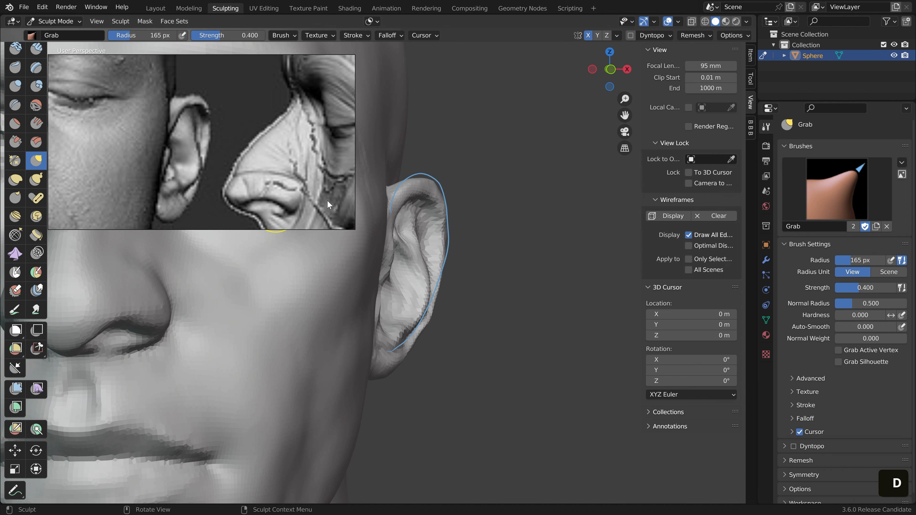
pyautogui.moveTo(394, 341)
pyautogui.mouseDown()
pyautogui.moveTo(425, 286)
pyautogui.moveTo(414, 204)
pyautogui.mouseUp()
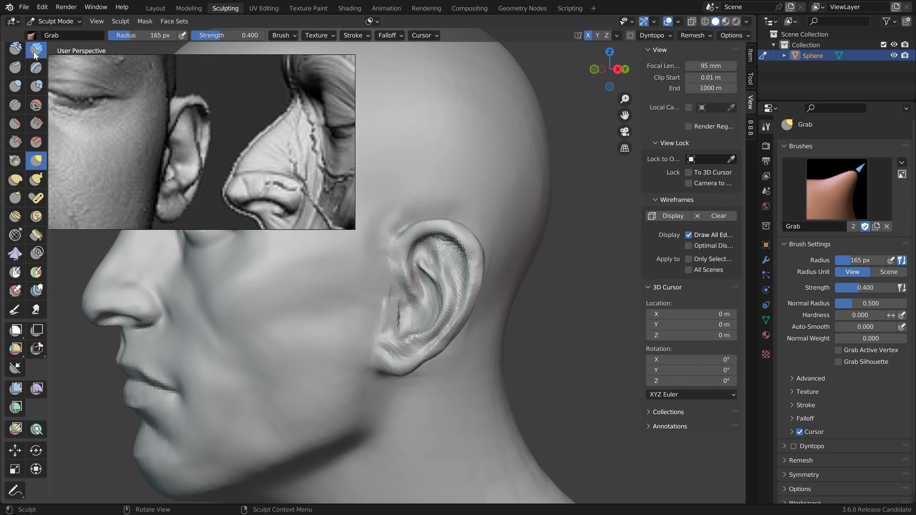
# Build up the antihelix from its upper fork down its ridge with the Clay Strips brush at a 36 px radius
pyautogui.click(35, 55)
pyautogui.scroll(2, 382, 305)
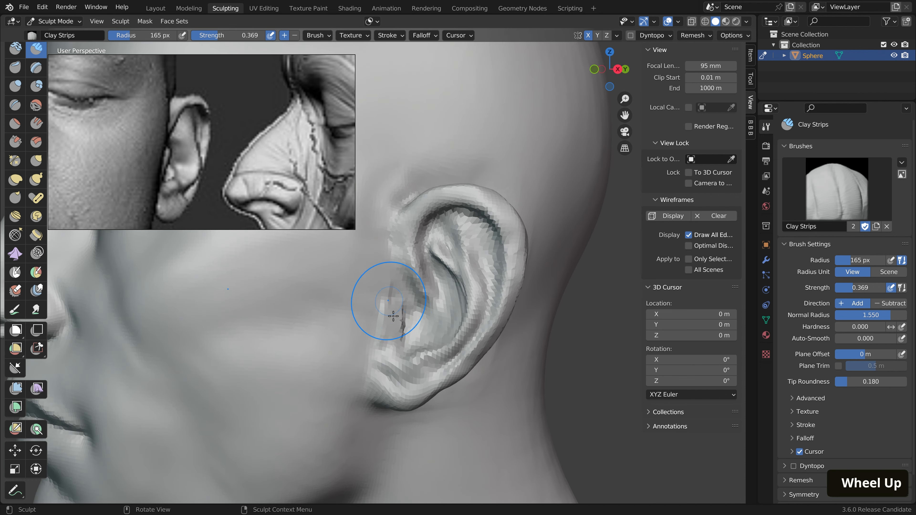
pyautogui.press('f')
pyautogui.press('f')
pyautogui.click(466, 229)
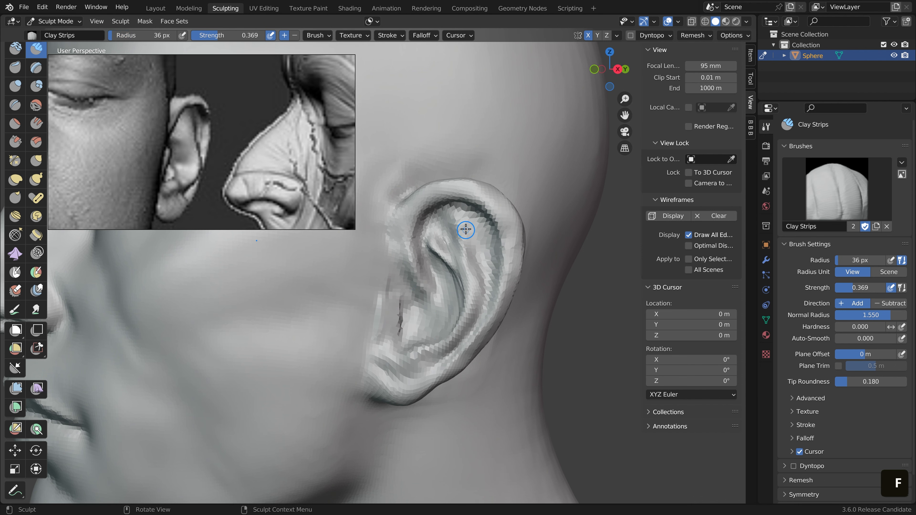
pyautogui.moveTo(491, 251); pyautogui.dragTo(510, 250, button='middle')
pyautogui.moveTo(435, 246)
pyautogui.mouseDown()
pyautogui.moveTo(435, 268)
pyautogui.moveTo(457, 291)
pyautogui.mouseUp()
pyautogui.moveTo(469, 309); pyautogui.dragTo(488, 308, button='middle')
pyautogui.moveTo(466, 294)
pyautogui.mouseDown()
pyautogui.moveTo(468, 323)
pyautogui.moveTo(449, 339)
pyautogui.mouseUp()
# Undo the last Clay Strips stroke and reduce the brush radius to 31 px for refining the ear's folds
pyautogui.moveTo(451, 331)
pyautogui.mouseDown(button='middle')
pyautogui.moveTo(466, 324)
pyautogui.moveTo(452, 330)
pyautogui.moveTo(462, 364)
pyautogui.mouseUp(button='middle')
pyautogui.hotkey('ctrl', 'z')
pyautogui.press('f')
pyautogui.click(453, 303)
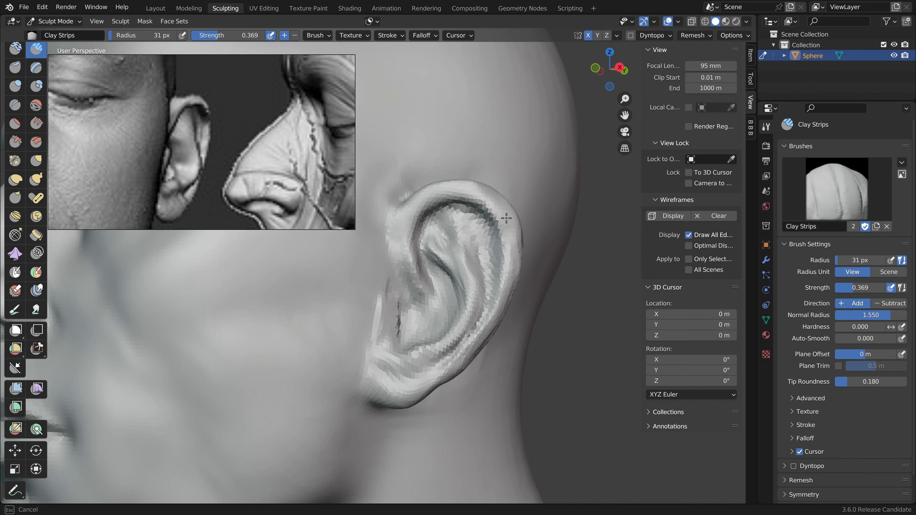
# Switch to the Crease brush at a 154 px radius and smooth the strokes across the antihelix and helix
pyautogui.hotkey('shift', 'c')
pyautogui.moveTo(507, 218)
pyautogui.mouseDown(button='middle')
pyautogui.moveTo(455, 261)
pyautogui.moveTo(452, 248)
pyautogui.moveTo(462, 243)
pyautogui.mouseUp(button='middle')
pyautogui.press('f')
pyautogui.click(458, 243)
pyautogui.keyDown('shift'); pyautogui.moveTo(428, 230); pyautogui.dragTo(411, 241); pyautogui.keyUp('shift')
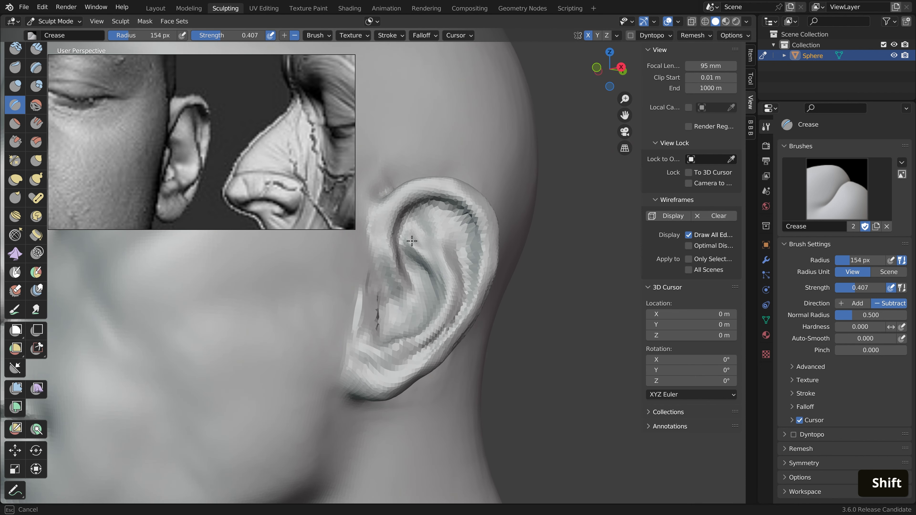
pyautogui.keyDown('shift'); pyautogui.moveTo(448, 341); pyautogui.dragTo(426, 186); pyautogui.keyUp('shift')
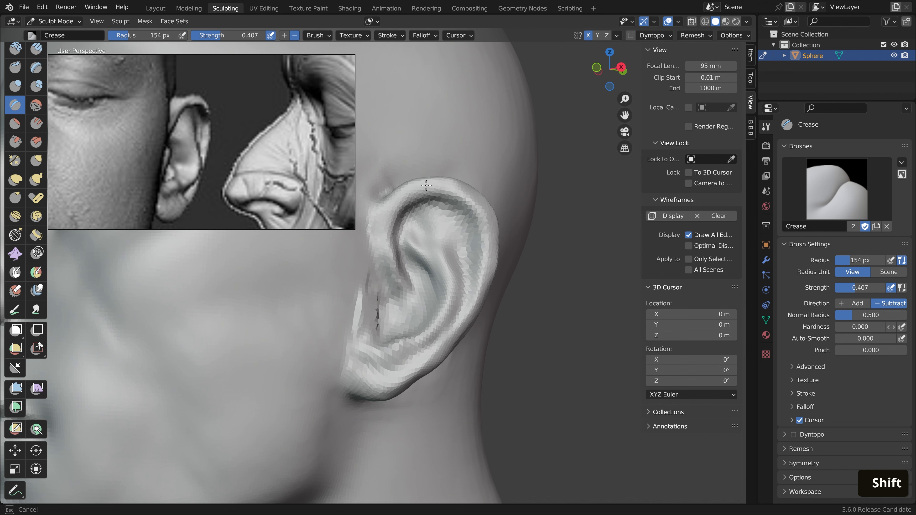
pyautogui.moveTo(385, 373); pyautogui.dragTo(409, 242, button='middle')
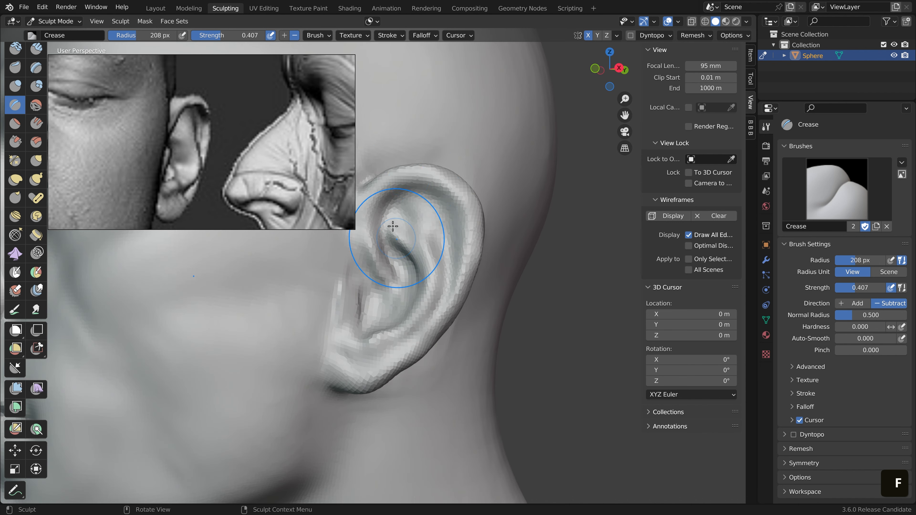
# Try an inverted Crease stroke in the lower concha at a 137 px radius and undo it
pyautogui.press('f')
pyautogui.click(376, 282)
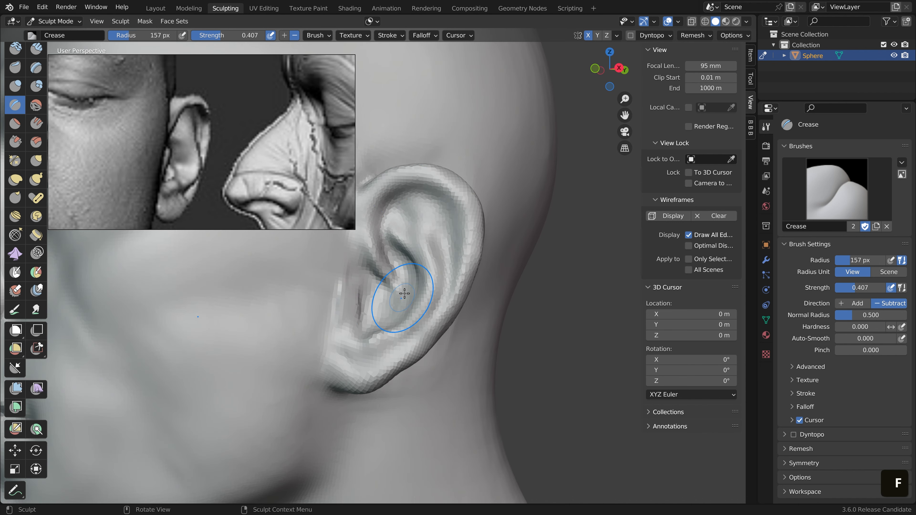
pyautogui.moveTo(366, 305); pyautogui.dragTo(373, 285, button='middle')
pyautogui.moveTo(376, 327)
pyautogui.mouseDown(button='middle')
pyautogui.moveTo(364, 307)
pyautogui.moveTo(375, 290)
pyautogui.mouseUp(button='middle')
pyautogui.press('f')
pyautogui.click(355, 281)
pyautogui.keyDown('ctrl'); pyautogui.moveTo(373, 296); pyautogui.dragTo(376, 293); pyautogui.keyUp('ctrl')
pyautogui.hotkey('ctrl', 'z')
pyautogui.moveTo(380, 291); pyautogui.dragTo(373, 286, button='middle')
# Deepen the concha behind the tragus with a Crease stroke at a 144 px radius
pyautogui.press('f')
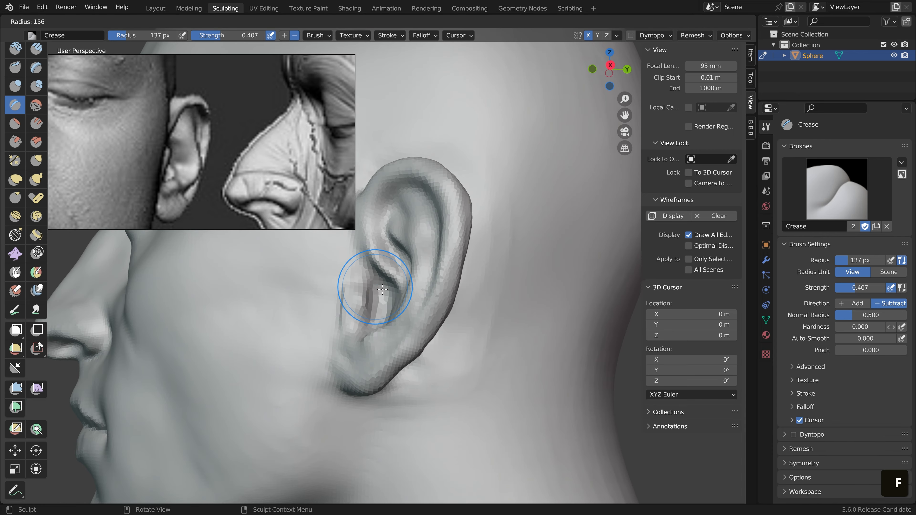
pyautogui.click(379, 290)
pyautogui.moveTo(374, 287); pyautogui.dragTo(374, 291)
pyautogui.moveTo(376, 314)
pyautogui.mouseDown(button='middle')
pyautogui.moveTo(373, 303)
pyautogui.moveTo(371, 321)
pyautogui.moveTo(412, 247)
pyautogui.moveTo(533, 287)
pyautogui.moveTo(514, 294)
pyautogui.mouseUp(button='middle')
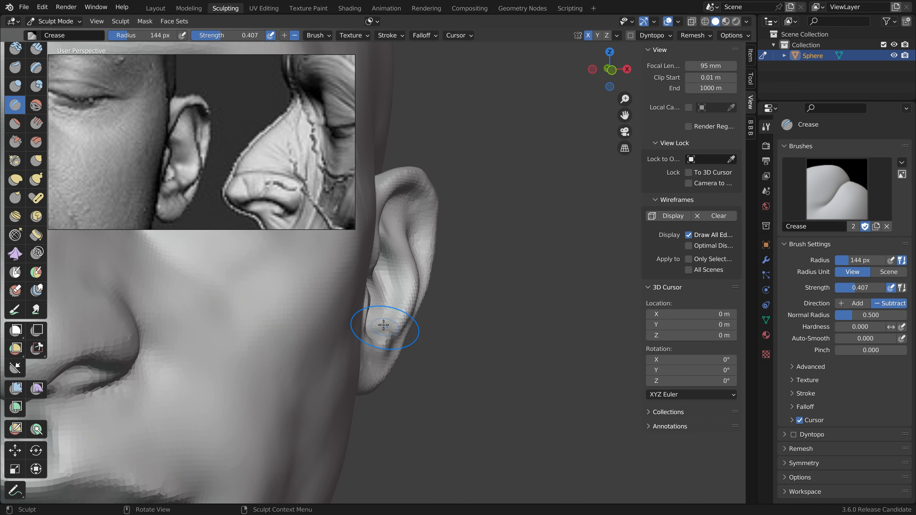
pyautogui.scroll(1, 384, 325)
pyautogui.moveTo(384, 331)
pyautogui.mouseDown(button='middle')
pyautogui.moveTo(415, 317)
pyautogui.moveTo(387, 289)
pyautogui.moveTo(386, 255)
pyautogui.moveTo(398, 242)
pyautogui.mouseUp(button='middle')
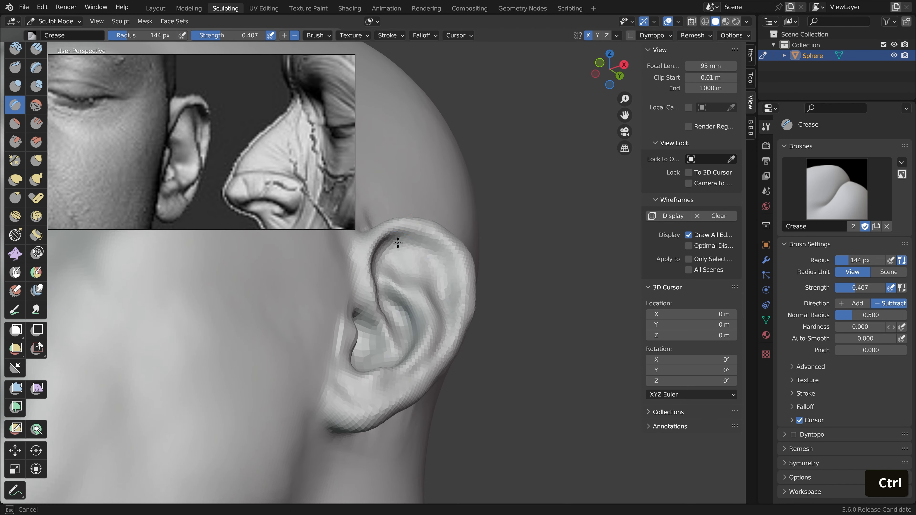
# Set the Crease radius to 103 px and carve along the inner edge of the upper rear helix
pyautogui.press('f')
pyautogui.click(413, 242)
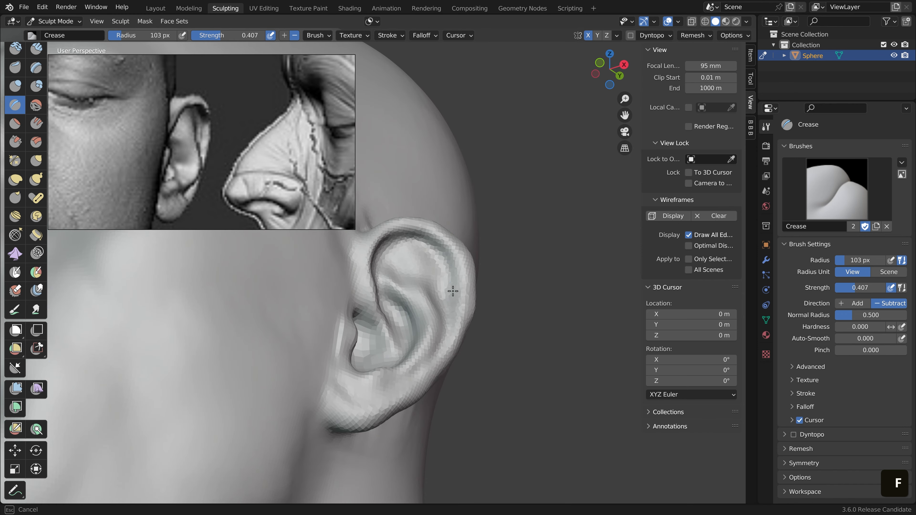
pyautogui.moveTo(453, 292); pyautogui.dragTo(431, 257, button='middle')
pyautogui.moveTo(427, 252); pyautogui.dragTo(438, 283)
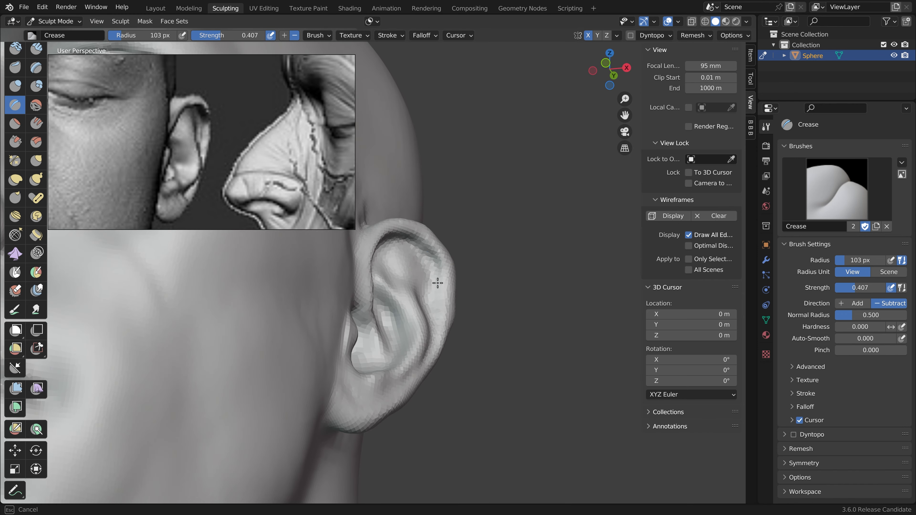
pyautogui.moveTo(437, 295); pyautogui.dragTo(247, 132, button='middle')
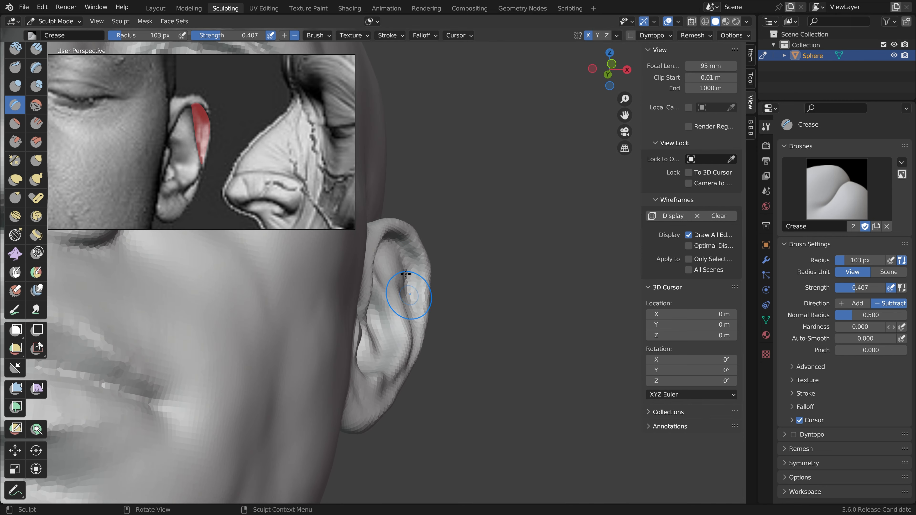
# Undo the last two Crease strokes and recarve the groove inside the helix's rear rim
pyautogui.moveTo(405, 274)
pyautogui.mouseDown(button='middle')
pyautogui.moveTo(431, 281)
pyautogui.moveTo(441, 297)
pyautogui.mouseUp(button='middle')
pyautogui.hotkey('ctrl', 'z')
pyautogui.hotkey('ctrl', 'z')
pyautogui.moveTo(440, 271); pyautogui.dragTo(436, 304)
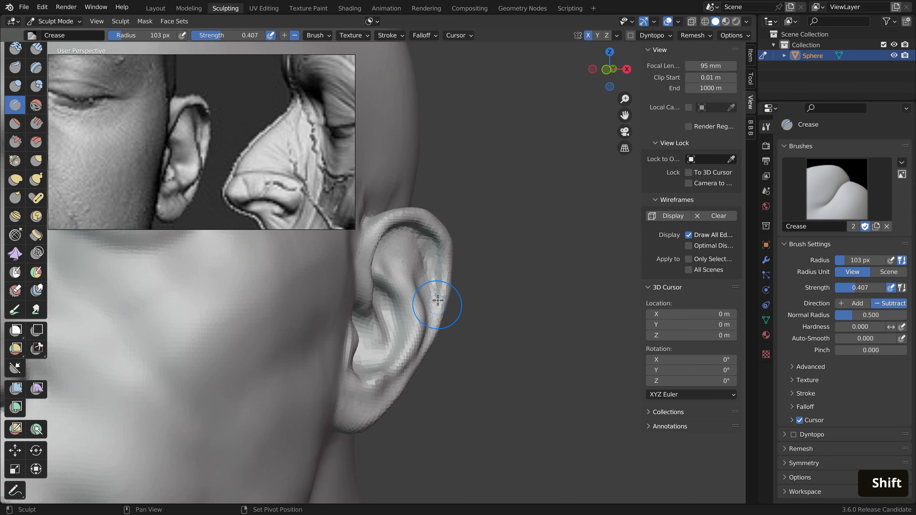
# Sharpen the groove between helix and antihelix down the rear of the ear with a 51 px Crease brush
pyautogui.press('f')
pyautogui.click(433, 286)
pyautogui.moveTo(433, 300)
pyautogui.mouseDown(button='middle')
pyautogui.moveTo(417, 266)
pyautogui.moveTo(448, 288)
pyautogui.mouseUp(button='middle')
pyautogui.press('f')
pyautogui.click(451, 291)
pyautogui.click(419, 341)
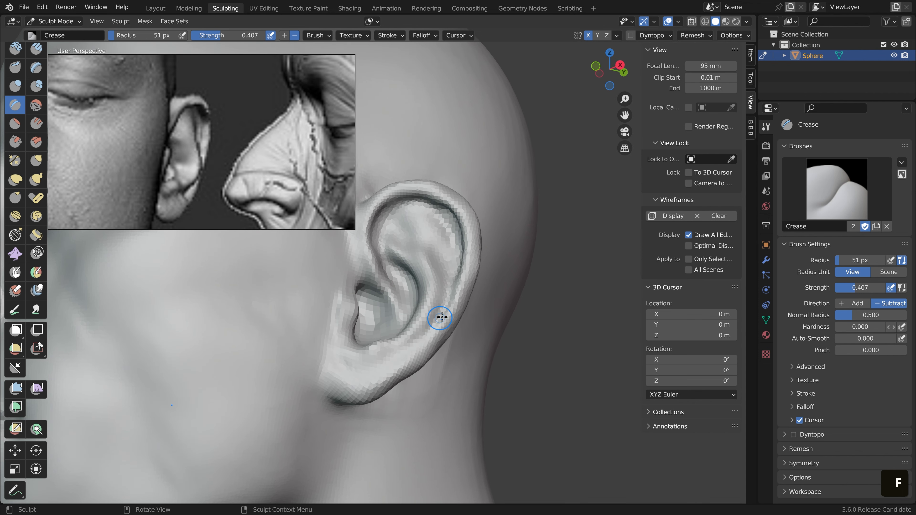
# Crease the lower end of the helix groove toward the earlobe at an 86 px radius
pyautogui.moveTo(411, 358); pyautogui.dragTo(433, 357, button='middle')
pyautogui.press('f')
pyautogui.click(425, 356)
pyautogui.moveTo(401, 350); pyautogui.dragTo(393, 368)
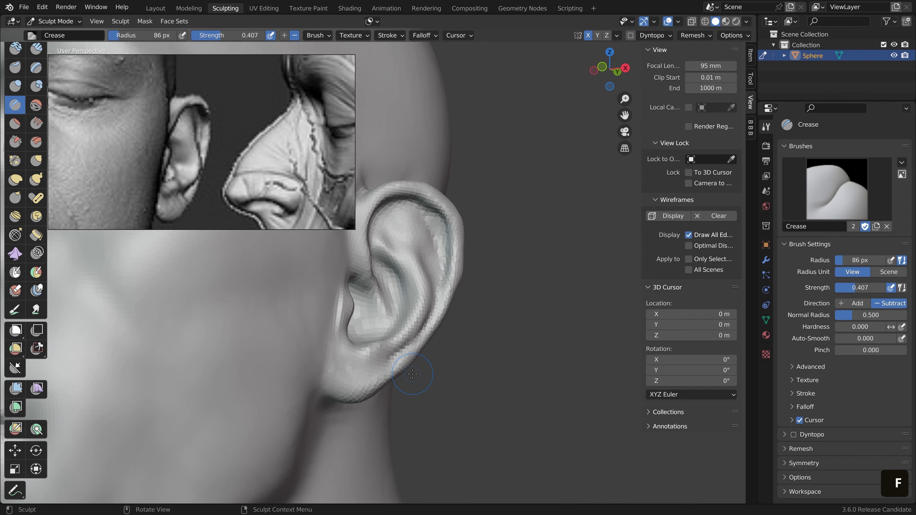
pyautogui.moveTo(420, 374)
pyautogui.mouseDown(button='middle')
pyautogui.moveTo(450, 388)
pyautogui.moveTo(429, 386)
pyautogui.mouseUp(button='middle')
# Pull the lower edge of the earlobe downward with the Grab brush at a 143 px radius
pyautogui.moveTo(377, 372); pyautogui.dragTo(335, 363, button='middle')
pyautogui.press('g')
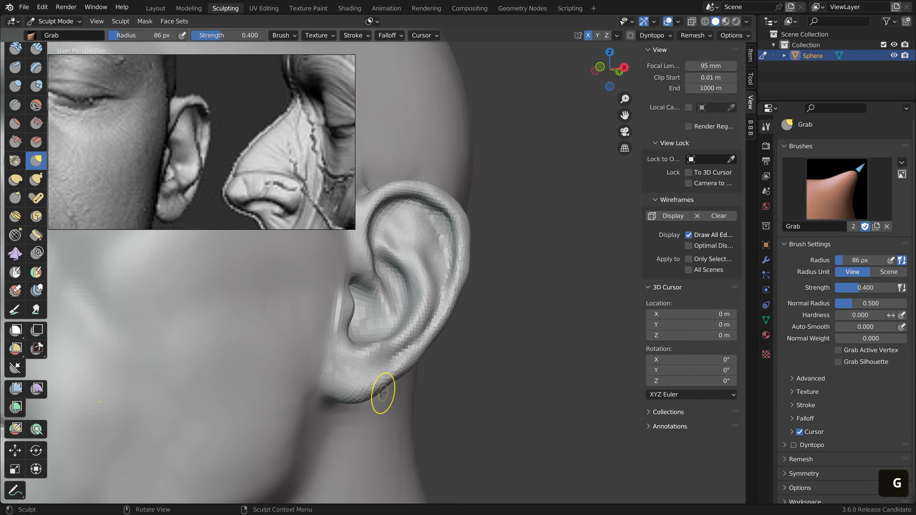
pyautogui.press('f')
pyautogui.click(407, 401)
pyautogui.moveTo(378, 388)
pyautogui.mouseDown()
pyautogui.moveTo(337, 395)
pyautogui.moveTo(357, 408)
pyautogui.mouseUp()
# Frame the three-quarter anatomical head reference and compare its ear folds with the sculpted ear
pyautogui.scroll(-5, 471, 387)
pyautogui.moveTo(471, 387); pyautogui.dragTo(500, 303, button='middle')
pyautogui.scroll(-2, 271, 164)
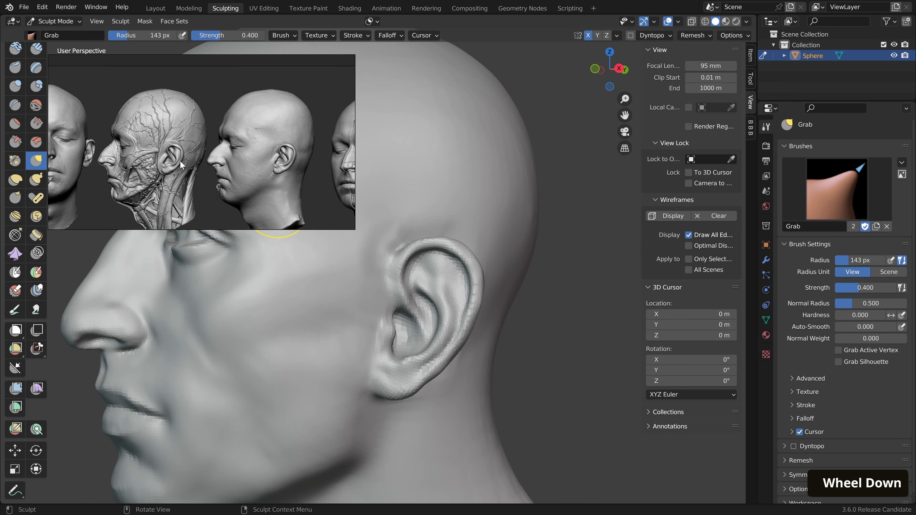
pyautogui.middleClick(272, 164)
pyautogui.scroll(3, 195, 143)
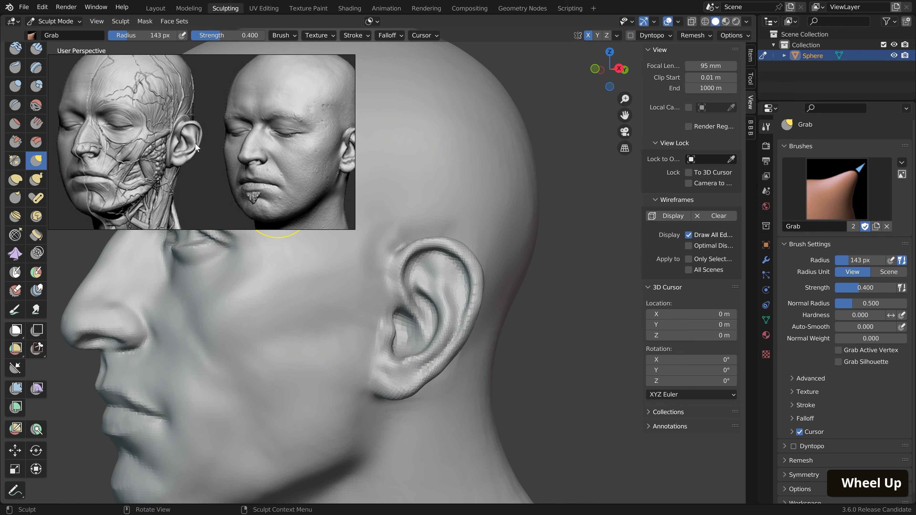
pyautogui.moveTo(194, 144); pyautogui.dragTo(445, 340, button='middle')
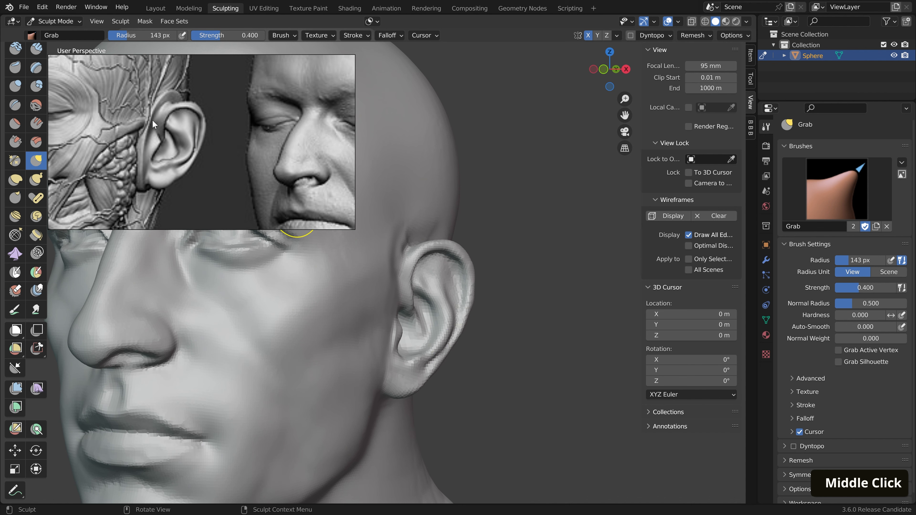
# Switch back to the Crease brush at a 62 px radius and refine and smooth the folds inside the upper ear
pyautogui.hotkey('shift', 'c')
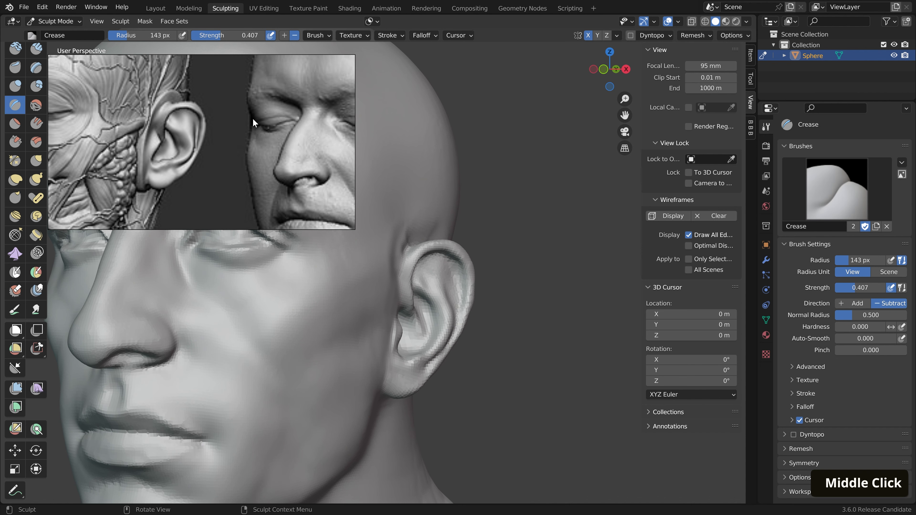
pyautogui.press('f')
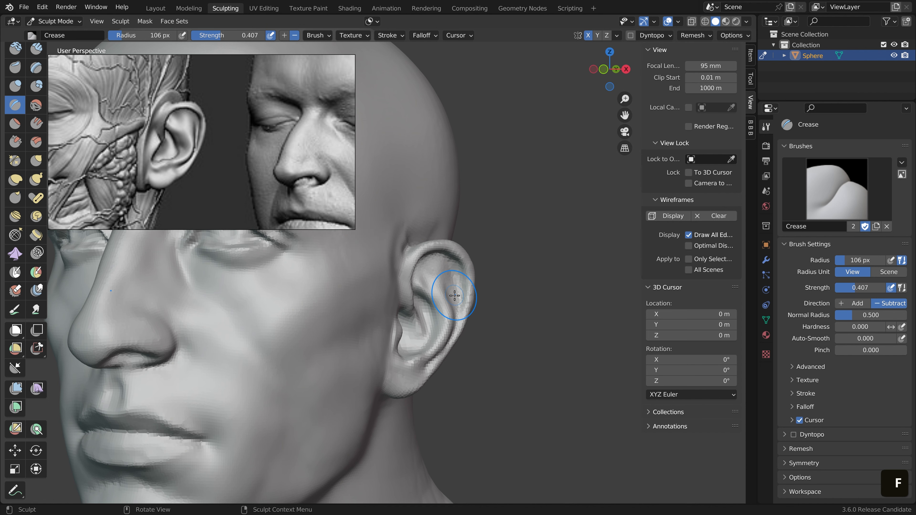
pyautogui.click(450, 279)
pyautogui.press('ctrl')
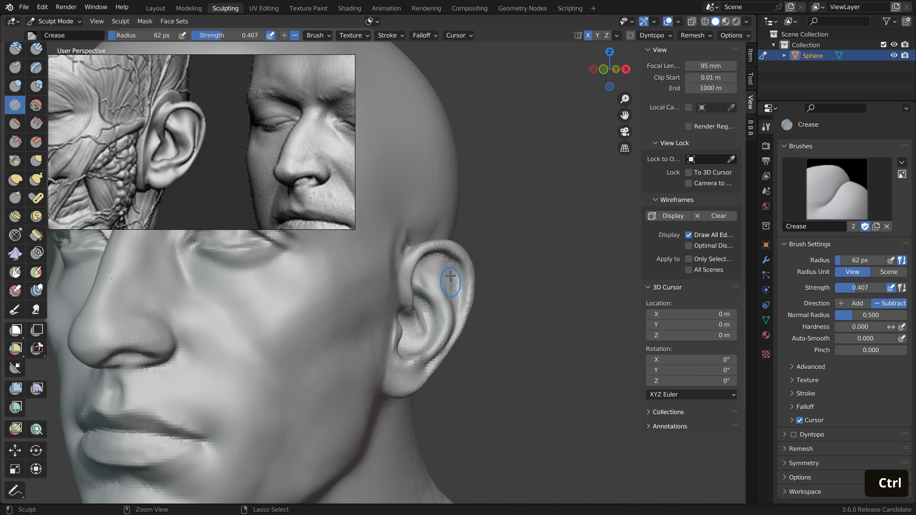
pyautogui.press('shift')
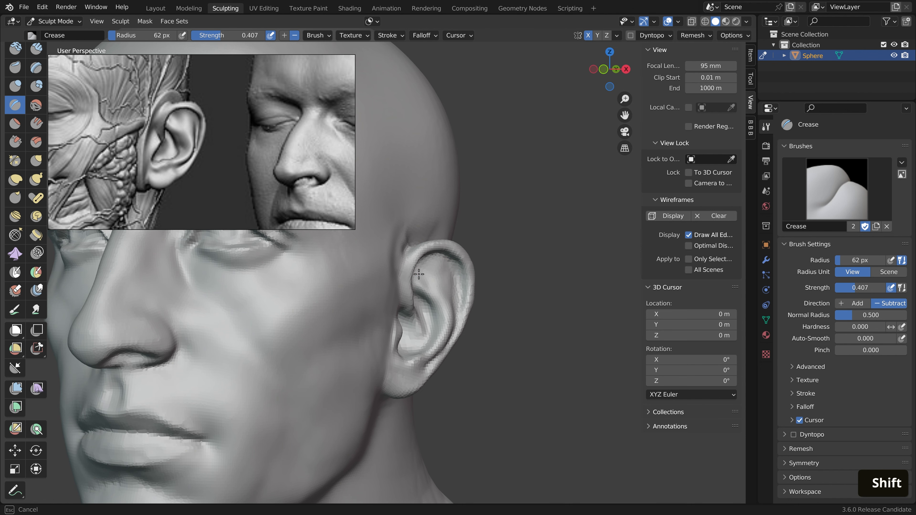
pyautogui.moveTo(419, 275)
pyautogui.mouseDown(button='middle')
pyautogui.moveTo(430, 266)
pyautogui.moveTo(434, 273)
pyautogui.mouseUp(button='middle')
pyautogui.press('d')
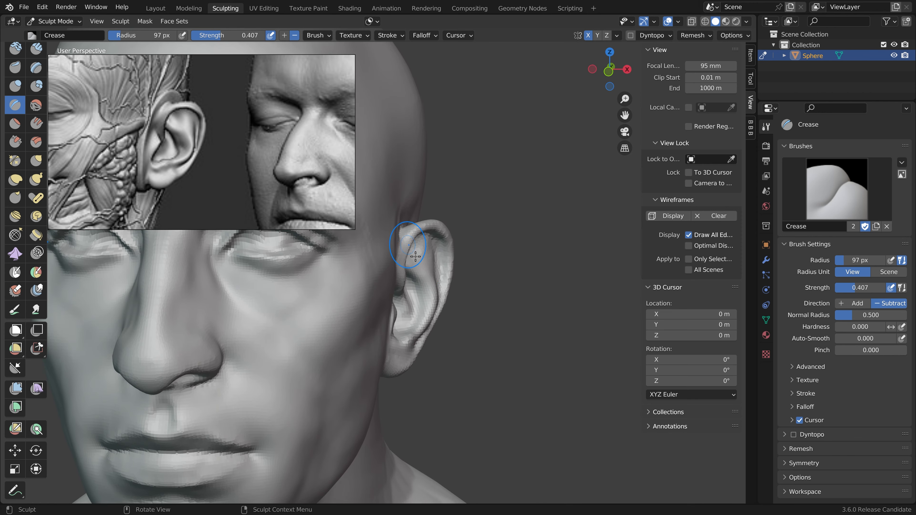
# Crease the antihelix's inner edge down into the concha at a 70 px radius
pyautogui.moveTo(421, 294); pyautogui.dragTo(404, 259, button='middle')
pyautogui.press('f')
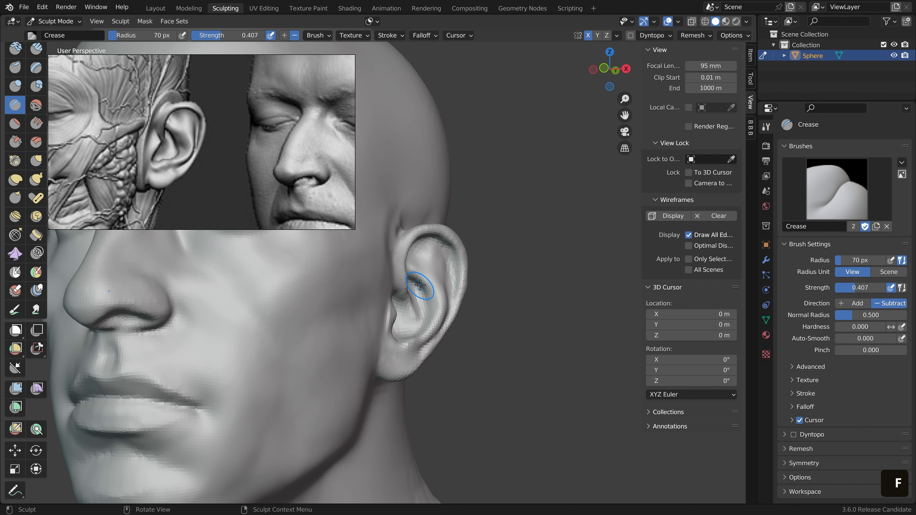
pyautogui.moveTo(420, 285); pyautogui.dragTo(424, 313)
pyautogui.moveTo(423, 312); pyautogui.dragTo(434, 325, button='middle')
pyautogui.moveTo(428, 307); pyautogui.dragTo(407, 330)
# Sharpen the rim of the upper helix with inverted Crease strokes at a 100 px radius
pyautogui.moveTo(427, 312); pyautogui.dragTo(407, 314, button='middle')
pyautogui.press('f')
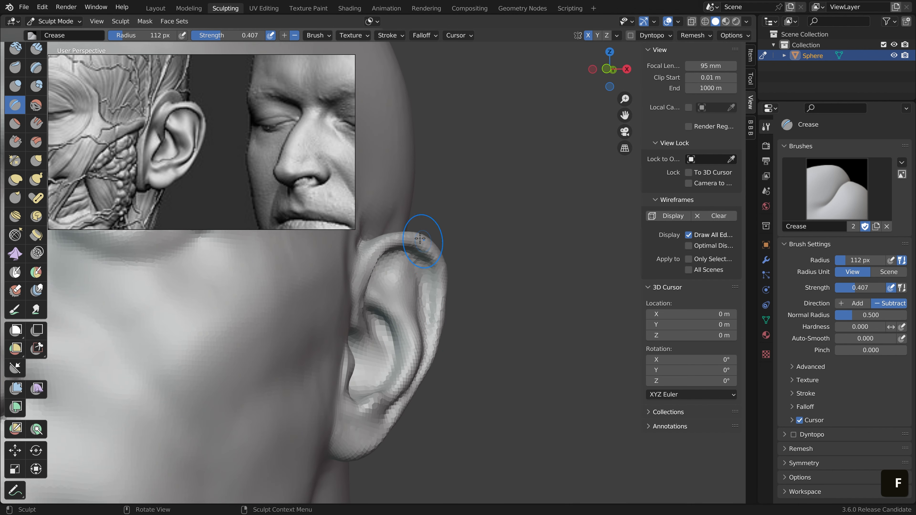
pyautogui.moveTo(420, 238); pyautogui.dragTo(384, 260, button='middle')
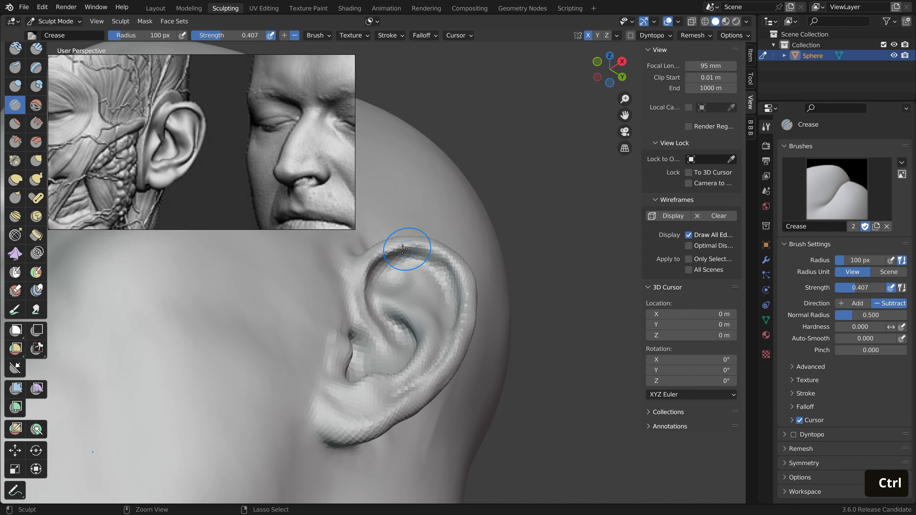
pyautogui.moveTo(405, 249)
pyautogui.keyDown('ctrl'); pyautogui.mouseDown()
pyautogui.moveTo(435, 255)
pyautogui.moveTo(457, 280)
pyautogui.mouseUp(); pyautogui.keyUp('ctrl')
pyautogui.moveTo(459, 277); pyautogui.dragTo(438, 266, button='middle')
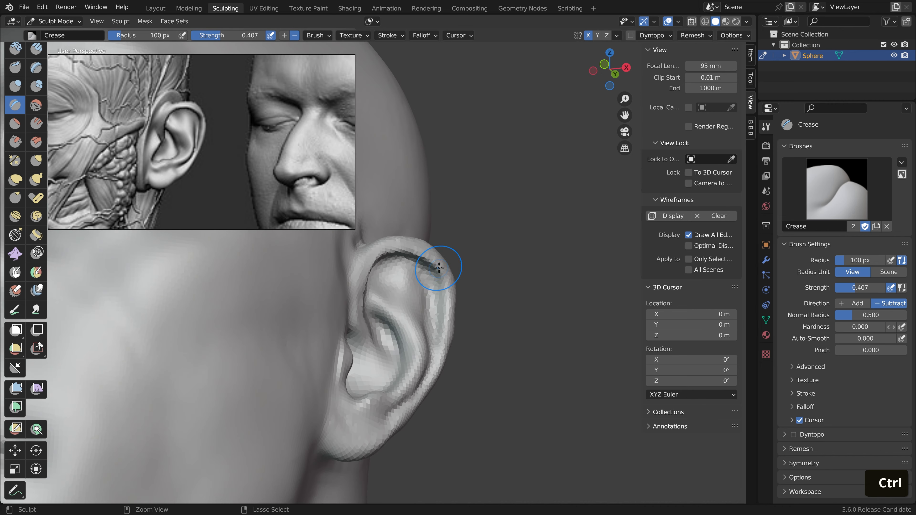
pyautogui.moveTo(437, 340); pyautogui.dragTo(436, 260, button='middle')
pyautogui.keyDown('ctrl'); pyautogui.moveTo(441, 258); pyautogui.dragTo(406, 260); pyautogui.keyUp('ctrl')
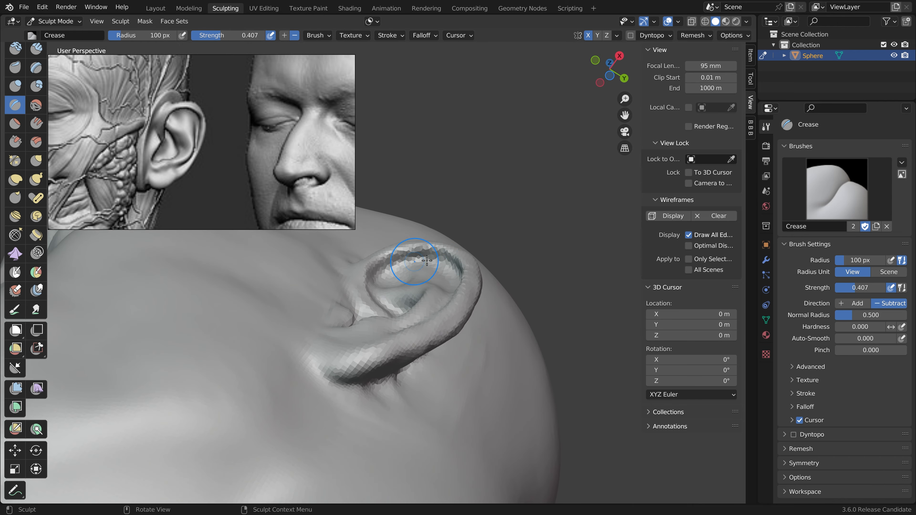
pyautogui.moveTo(427, 259); pyautogui.dragTo(433, 313, button='middle')
# Carve the groove behind the ear between the helix and the back of the concha at a 56 px Crease radius
pyautogui.press('f')
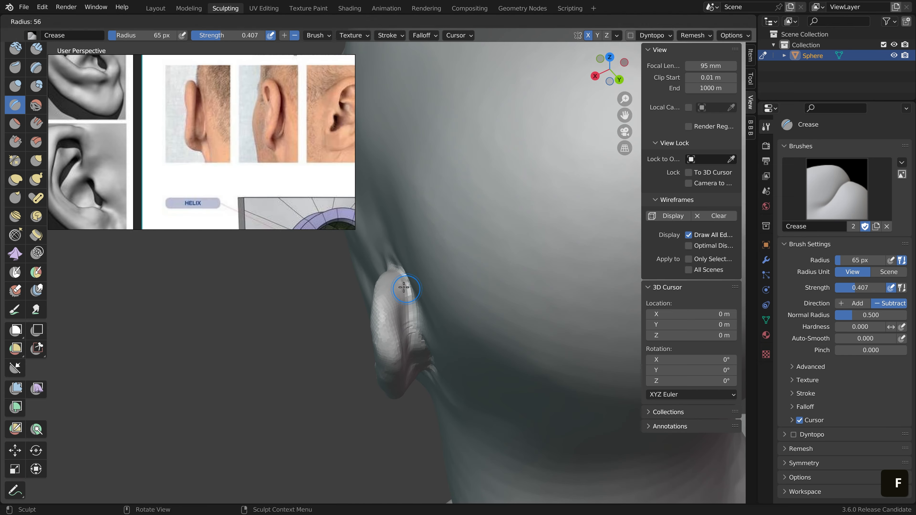
pyautogui.click(404, 287)
pyautogui.moveTo(404, 288); pyautogui.dragTo(400, 373, button='middle')
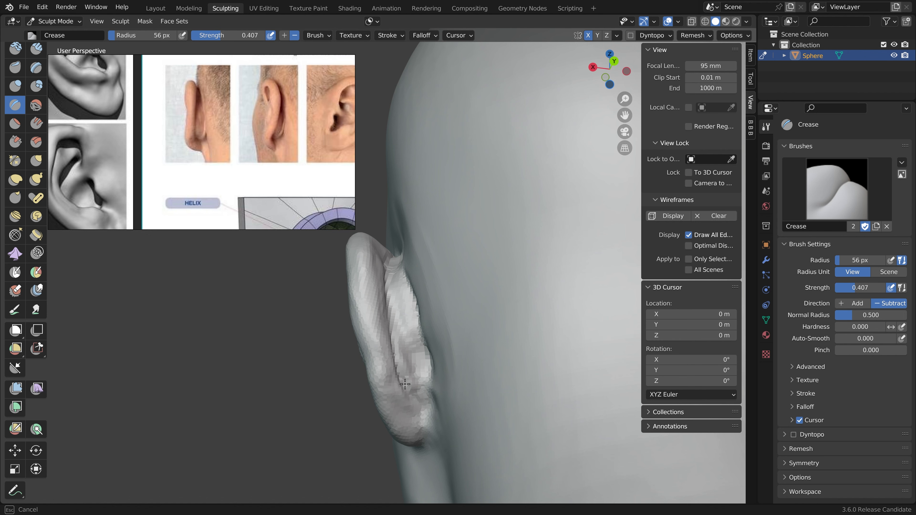
# Smooth the back of the concha from its lower part to its top at a 78 px radius
pyautogui.press('f')
pyautogui.click(420, 399)
pyautogui.keyDown('shift'); pyautogui.moveTo(415, 355); pyautogui.dragTo(414, 345); pyautogui.keyUp('shift')
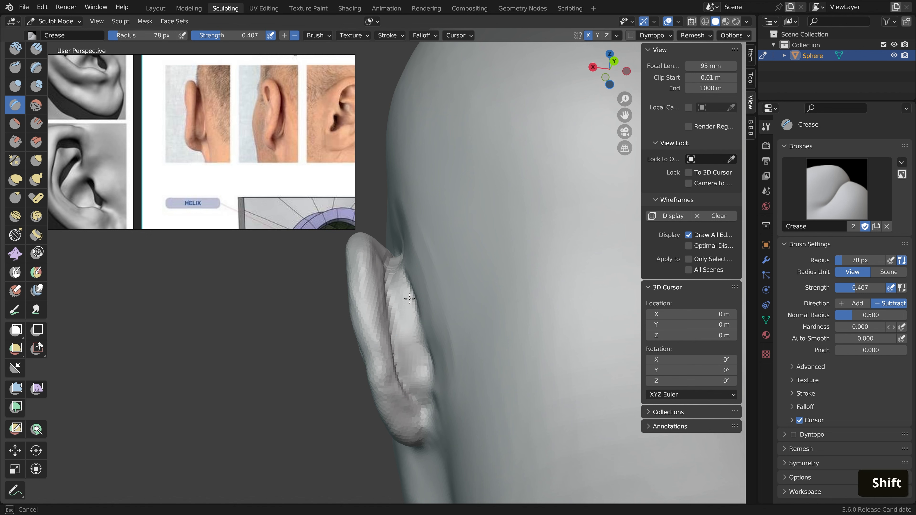
pyautogui.keyDown('shift'); pyautogui.moveTo(409, 299); pyautogui.dragTo(411, 294); pyautogui.keyUp('shift')
pyautogui.moveTo(411, 294); pyautogui.dragTo(419, 318, button='middle')
pyautogui.keyDown('shift'); pyautogui.moveTo(411, 301); pyautogui.dragTo(411, 294); pyautogui.keyUp('shift')
pyautogui.moveTo(411, 324); pyautogui.dragTo(414, 343, button='middle')
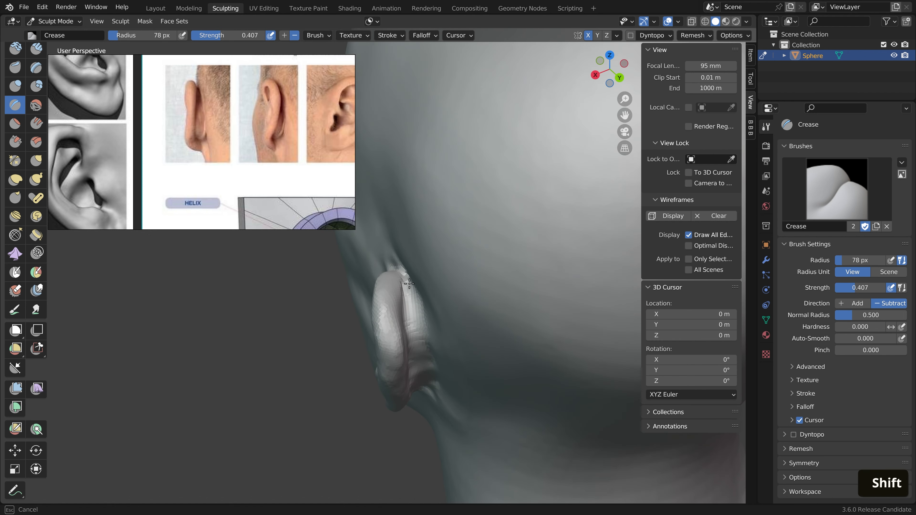
pyautogui.keyDown('shift'); pyautogui.moveTo(415, 294); pyautogui.dragTo(405, 273); pyautogui.keyUp('shift')
# Crease the seam where the back of the ear meets the skull at a 67 px radius
pyautogui.moveTo(388, 282)
pyautogui.mouseDown(button='middle')
pyautogui.moveTo(394, 307)
pyautogui.moveTo(422, 289)
pyautogui.moveTo(407, 253)
pyautogui.moveTo(375, 254)
pyautogui.mouseUp(button='middle')
pyautogui.press('f')
pyautogui.click(389, 260)
pyautogui.moveTo(411, 258); pyautogui.dragTo(419, 276)
pyautogui.moveTo(378, 249)
pyautogui.mouseDown(button='middle')
pyautogui.moveTo(410, 263)
pyautogui.moveTo(437, 307)
pyautogui.mouseUp(button='middle')
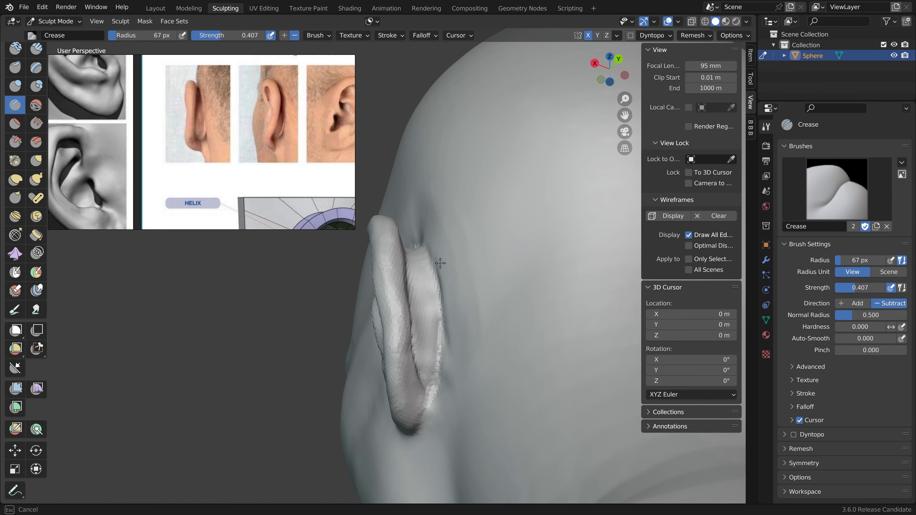
# Refine the helix root and tragus where they blend into the cheek, using the Crease brush at 98 and 111 px radii
pyautogui.moveTo(436, 357); pyautogui.dragTo(493, 327, button='middle')
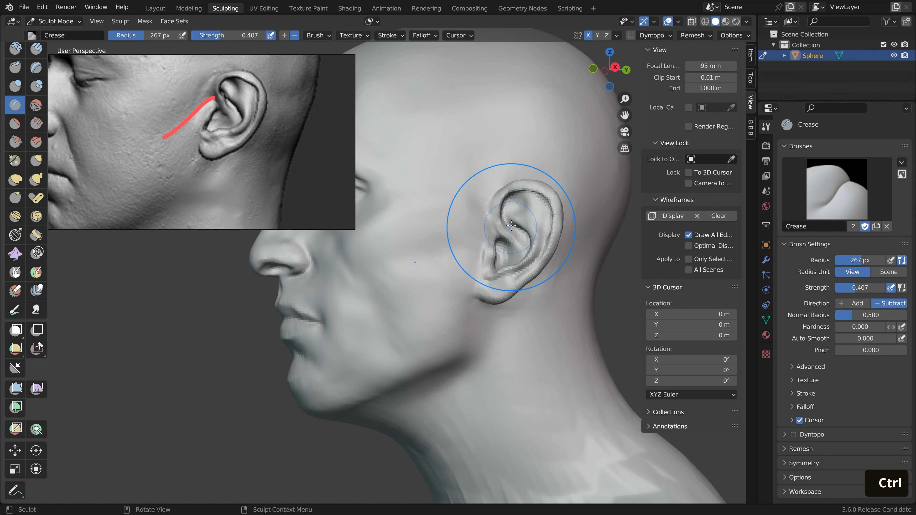
pyautogui.press('f')
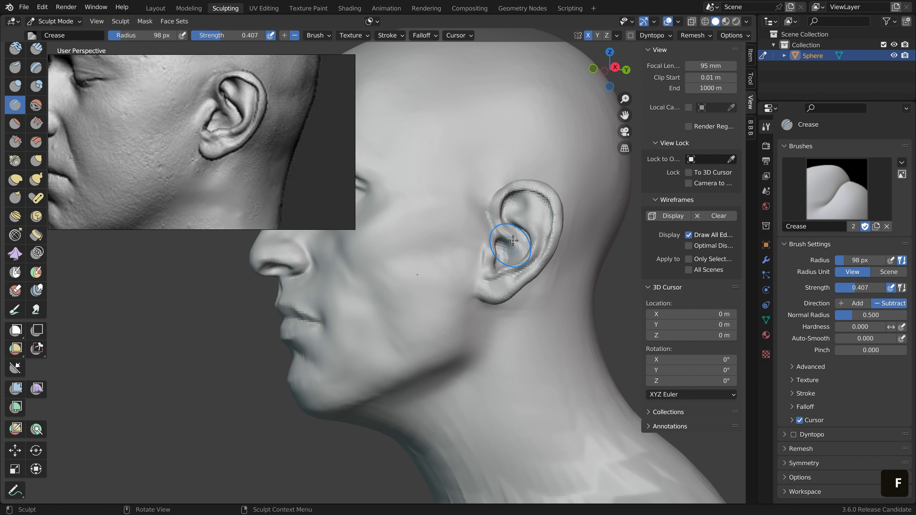
pyautogui.moveTo(496, 246); pyautogui.dragTo(546, 188, button='middle')
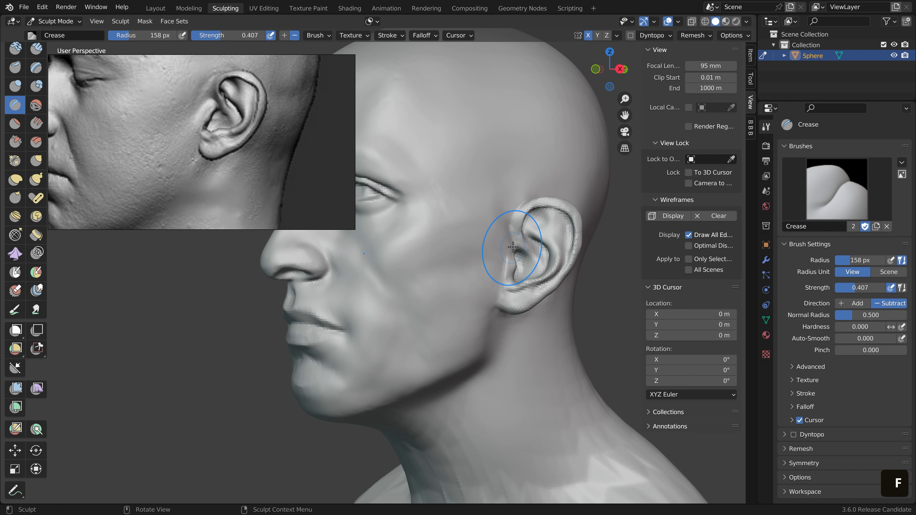
pyautogui.press('f')
pyautogui.click(488, 272)
pyautogui.moveTo(493, 278)
pyautogui.mouseDown(button='middle')
pyautogui.moveTo(511, 262)
pyautogui.moveTo(470, 270)
pyautogui.moveTo(480, 267)
pyautogui.mouseUp(button='middle')
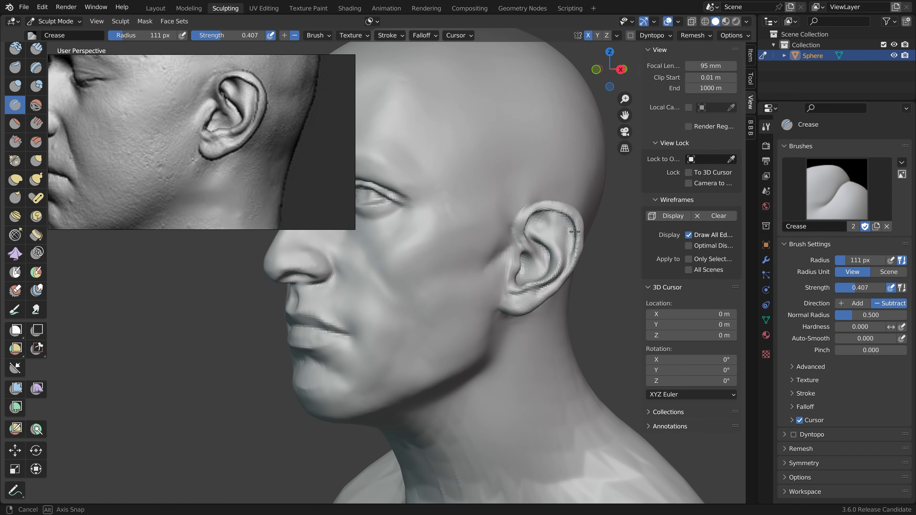
# Flatten the cheek plane in front of the ear with the Flatten/Contrast brush at 61 and 84 px radii
pyautogui.click(18, 122)
pyautogui.press('f')
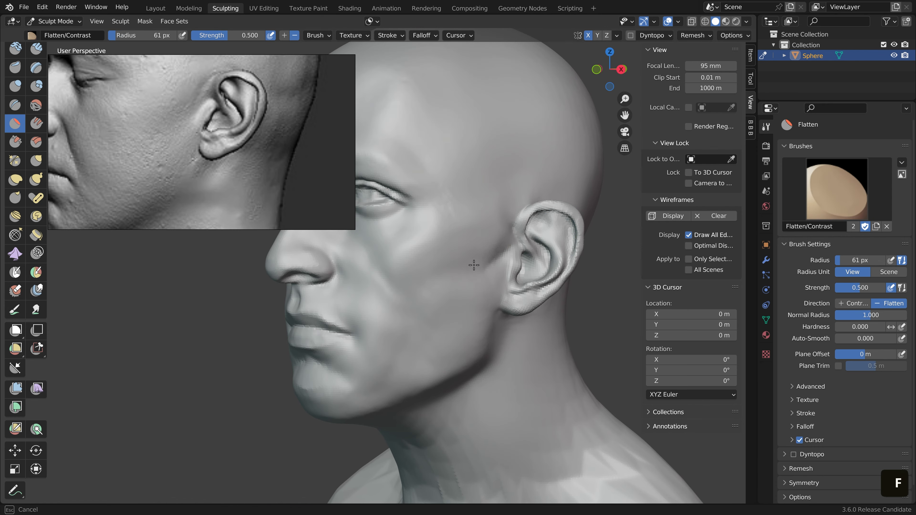
pyautogui.click(505, 236)
pyautogui.moveTo(534, 187)
pyautogui.mouseDown(button='middle')
pyautogui.moveTo(553, 172)
pyautogui.moveTo(501, 215)
pyautogui.moveTo(515, 231)
pyautogui.moveTo(454, 189)
pyautogui.moveTo(463, 246)
pyautogui.moveTo(528, 161)
pyautogui.moveTo(536, 256)
pyautogui.moveTo(497, 270)
pyautogui.moveTo(501, 290)
pyautogui.moveTo(602, 328)
pyautogui.mouseUp(button='middle')
pyautogui.press('f')
pyautogui.click(463, 246)
pyautogui.scroll(-2, 526, 305)
pyautogui.scroll(-3, 583, 317)
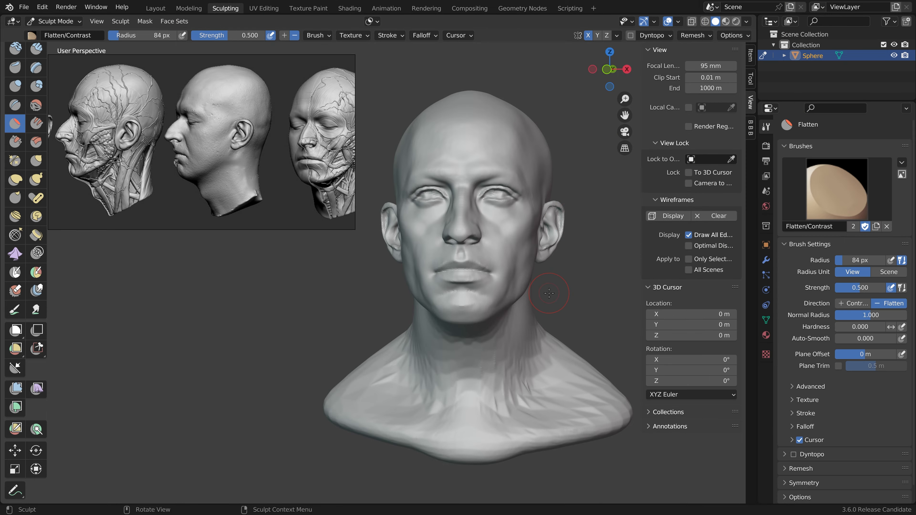
# Sketch annotation lines for the neck muscle's direction from below the ear to the shoulder, and erase them
pyautogui.moveTo(549, 293); pyautogui.dragTo(473, 331, button='middle')
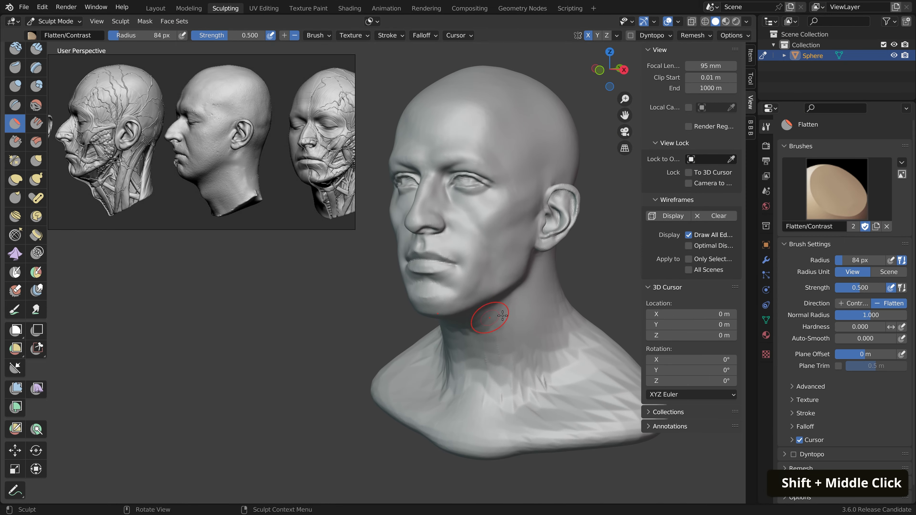
pyautogui.moveTo(560, 347); pyautogui.dragTo(503, 347, button='middle')
pyautogui.moveTo(226, 177); pyautogui.dragTo(216, 168, button='middle')
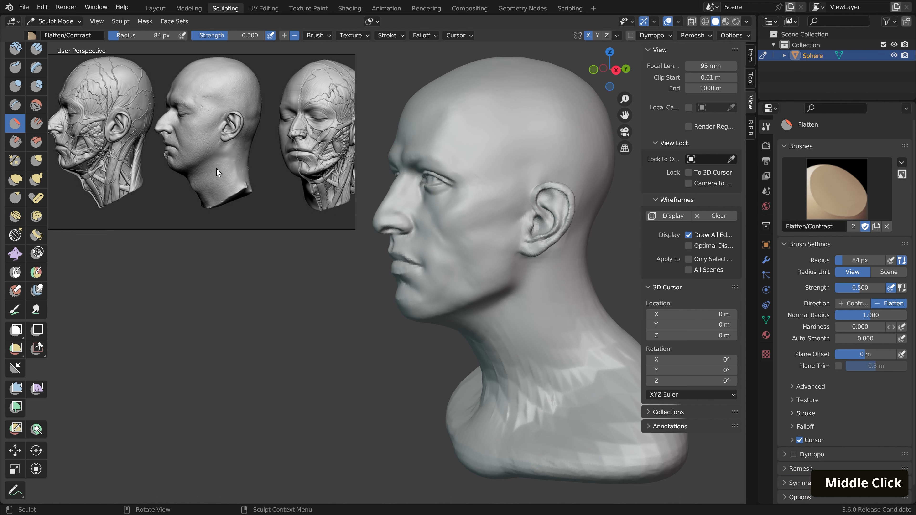
pyautogui.moveTo(520, 310); pyautogui.dragTo(488, 312, button='middle')
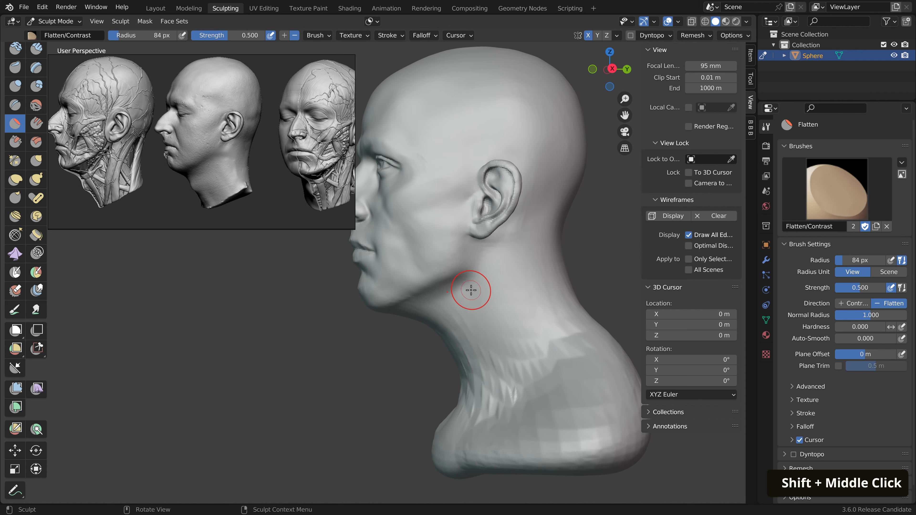
pyautogui.moveTo(473, 252); pyautogui.dragTo(542, 337)
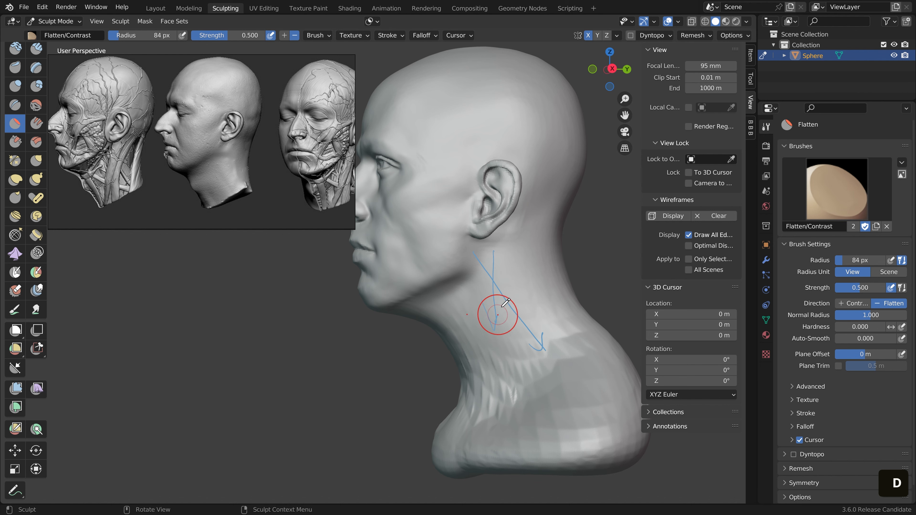
pyautogui.moveTo(556, 362); pyautogui.dragTo(514, 324, button='right')
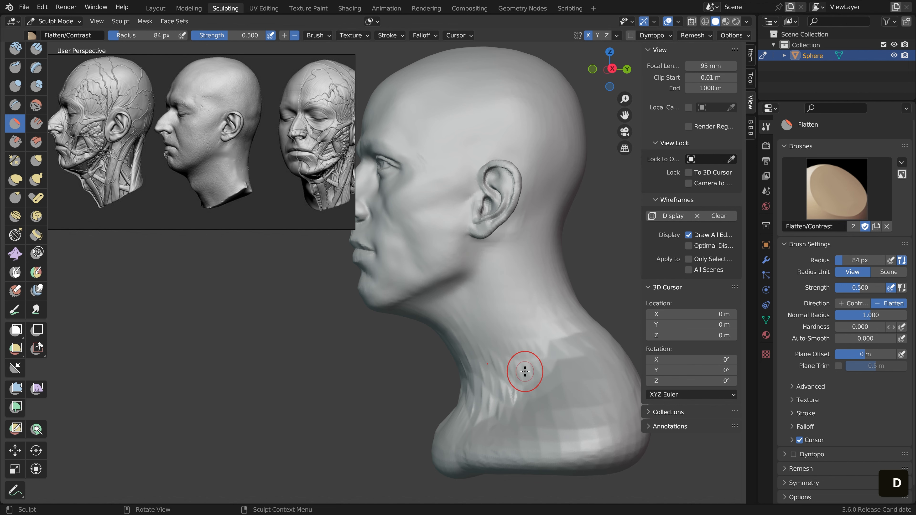
# Mask the base of the neck and the shoulders all around with the Mask brush at a 449 px radius
pyautogui.keyDown('shift'); pyautogui.moveTo(525, 372); pyautogui.dragTo(472, 365, button='middle'); pyautogui.keyUp('shift')
pyautogui.press('m')
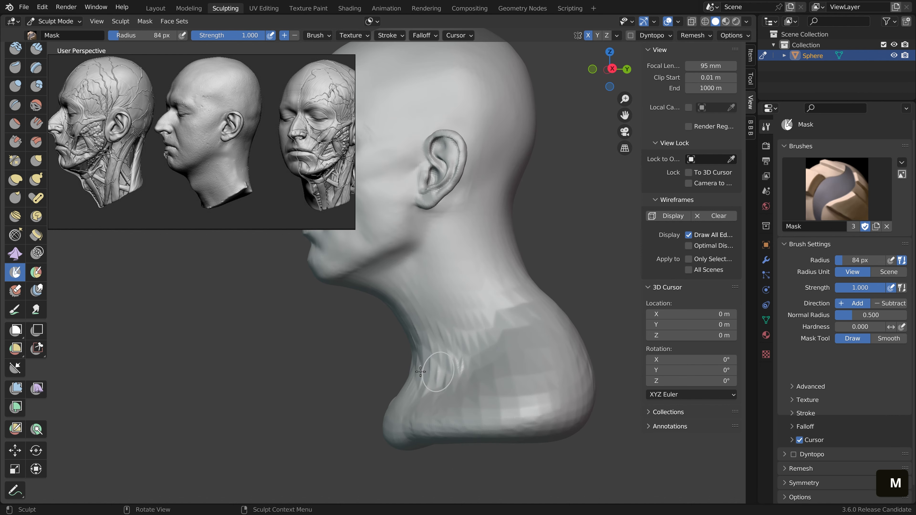
pyautogui.press('f')
pyautogui.click(438, 369)
pyautogui.scroll(-3, 437, 369)
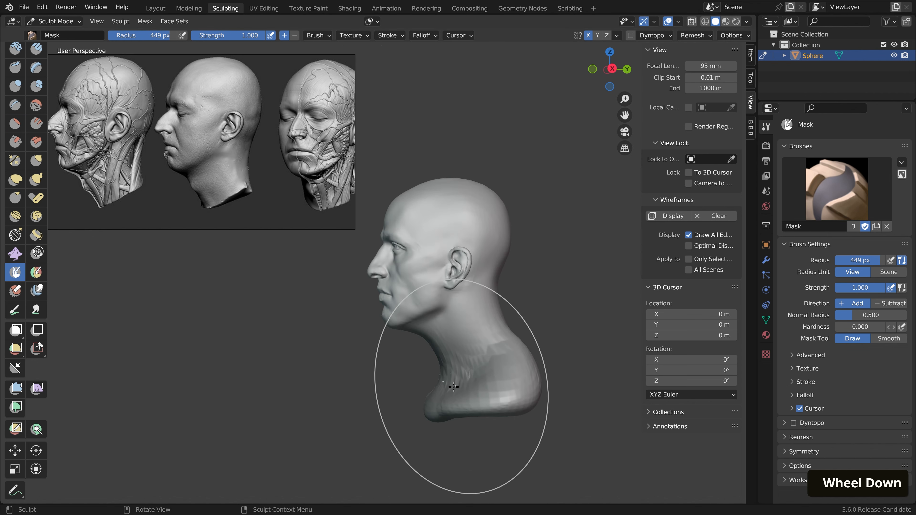
pyautogui.moveTo(438, 369); pyautogui.dragTo(397, 393, button='middle')
pyautogui.moveTo(397, 393); pyautogui.dragTo(417, 395)
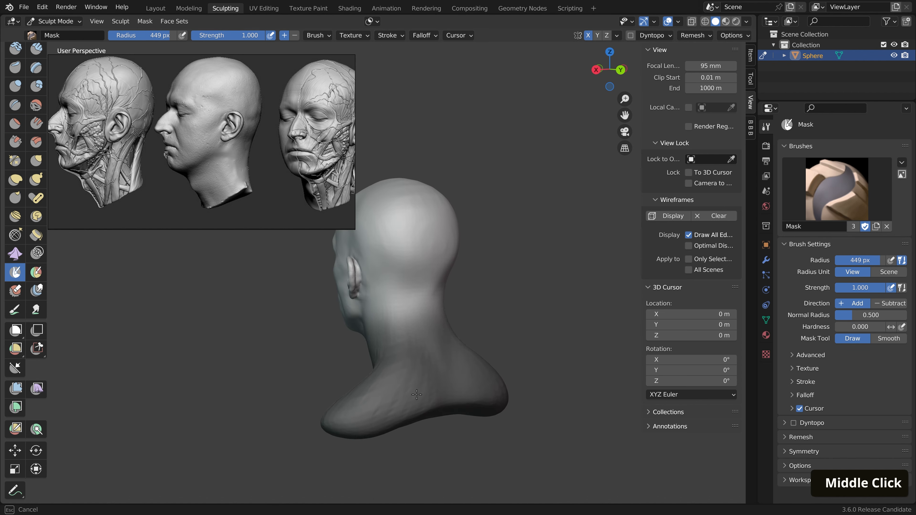
pyautogui.moveTo(416, 395); pyautogui.dragTo(496, 389, button='middle')
# Soften and clear the mask around the face and jaw, and invert it to protect the head
pyautogui.keyDown('shift'); pyautogui.click(435, 269); pyautogui.keyUp('shift')
pyautogui.keyDown('ctrl'); pyautogui.click(435, 268); pyautogui.keyUp('ctrl')
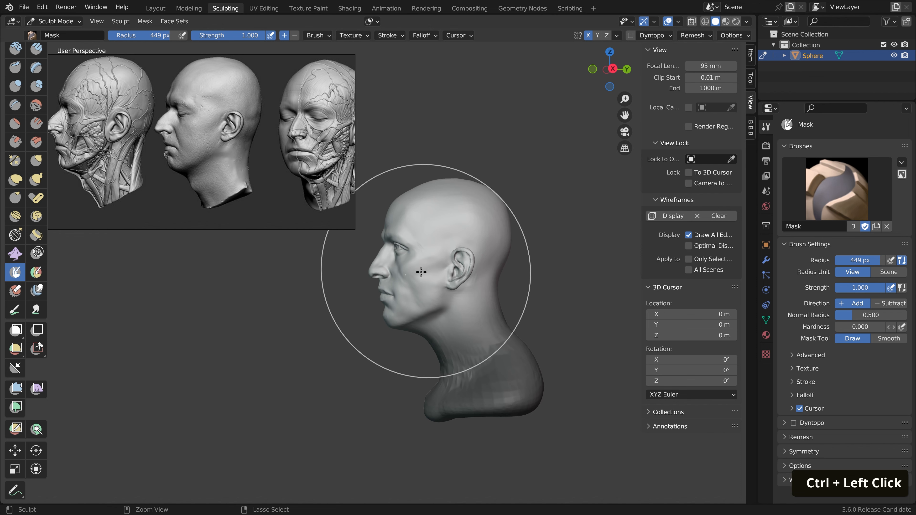
pyautogui.moveTo(386, 273); pyautogui.dragTo(432, 276, button='middle')
pyautogui.moveTo(548, 273); pyautogui.dragTo(494, 273, button='middle')
pyautogui.moveTo(493, 285)
pyautogui.keyDown('ctrl'); pyautogui.mouseDown()
pyautogui.moveTo(493, 317)
pyautogui.moveTo(456, 297)
pyautogui.moveTo(448, 347)
pyautogui.mouseUp(); pyautogui.keyUp('ctrl')
pyautogui.hotkey('ctrl', 'i')
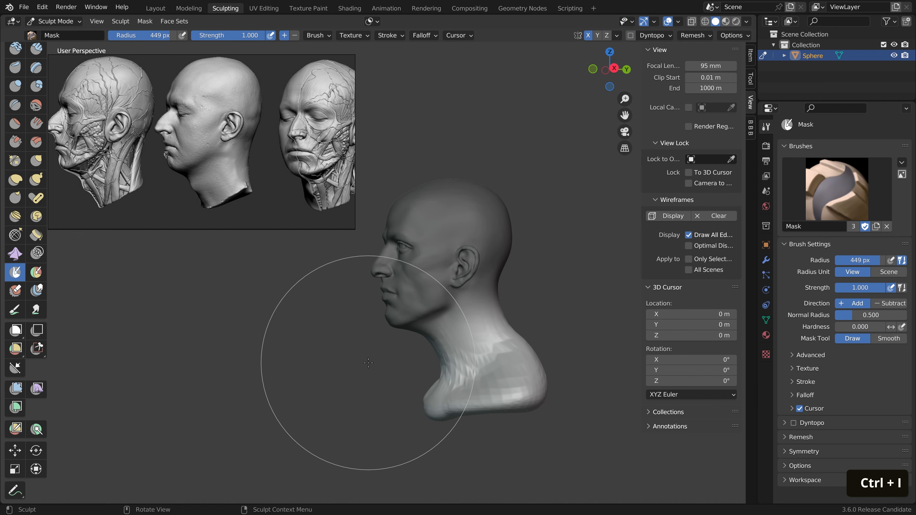
# Move the unmasked neck and shoulders forward along the Y axis with the Move tool
pyautogui.scroll(3, 485, 344)
pyautogui.keyDown('shift'); pyautogui.moveTo(485, 344); pyautogui.dragTo(471, 332, button='middle'); pyautogui.keyUp('shift')
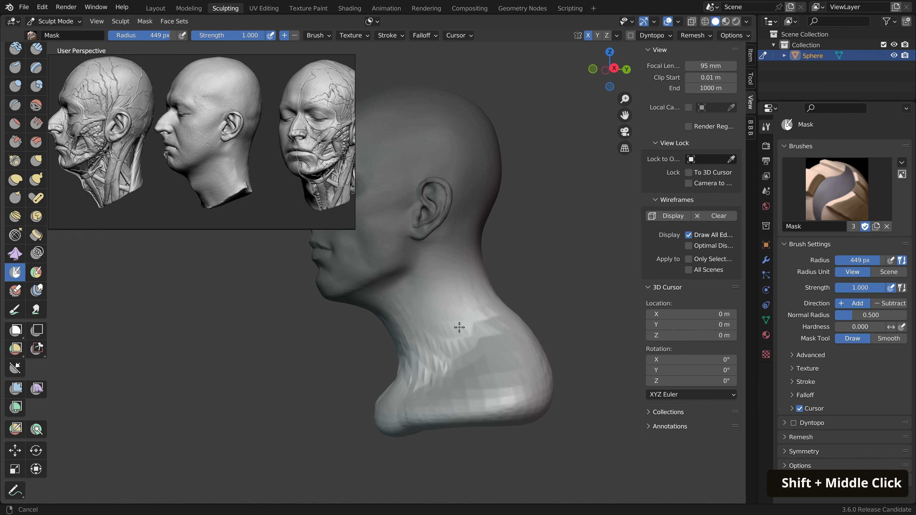
pyautogui.click(15, 453)
pyautogui.moveTo(466, 192); pyautogui.dragTo(454, 197)
pyautogui.moveTo(454, 196); pyautogui.dragTo(465, 211, button='middle')
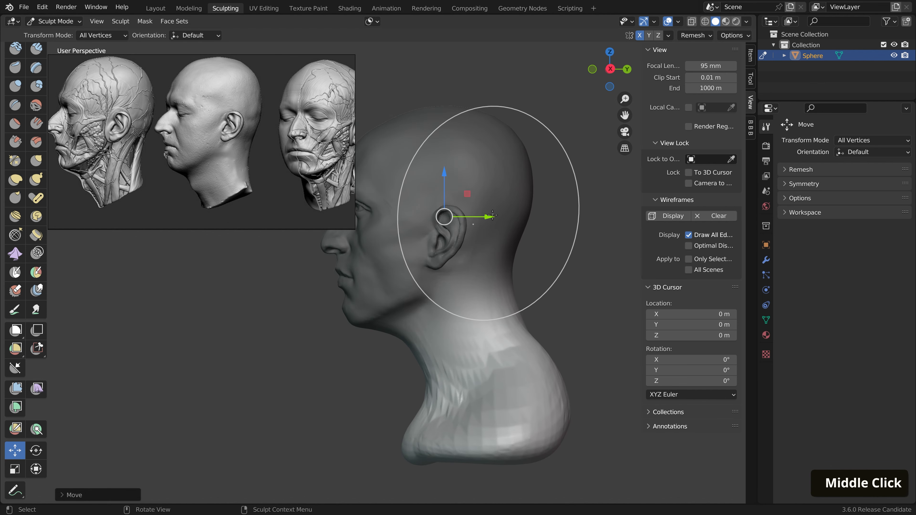
pyautogui.moveTo(493, 216); pyautogui.dragTo(475, 218)
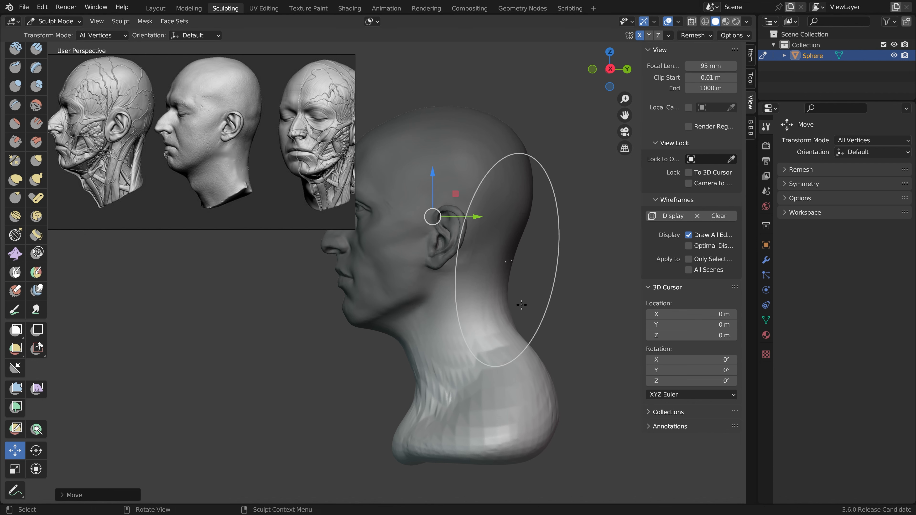
# Clear the mask and smooth the front and side of the neck and upper chest at a 411 px radius
pyautogui.press('g')
pyautogui.moveTo(533, 339); pyautogui.dragTo(444, 246, button='middle')
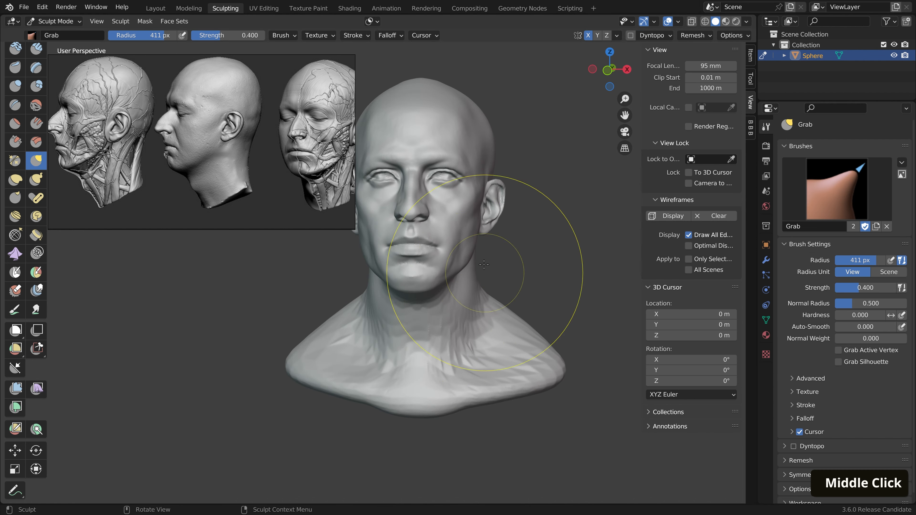
pyautogui.moveTo(480, 285); pyautogui.dragTo(414, 352, button='middle')
pyautogui.keyDown('shift'); pyautogui.moveTo(414, 351); pyautogui.dragTo(482, 286); pyautogui.keyUp('shift')
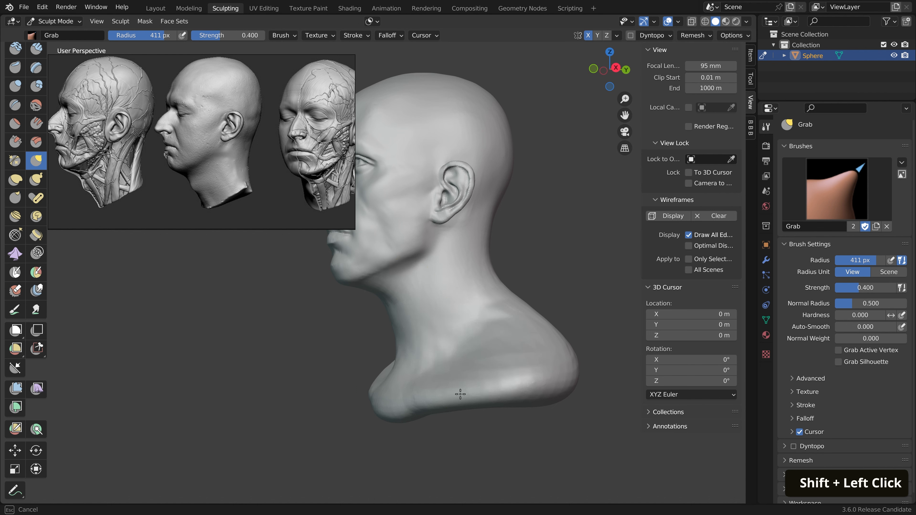
pyautogui.keyDown('shift'); pyautogui.moveTo(520, 340); pyautogui.dragTo(512, 343); pyautogui.keyUp('shift')
# Smooth the back of the neck and the shoulders out to the bust's lower edge at a 411 px radius
pyautogui.moveTo(512, 343); pyautogui.dragTo(397, 373, button='middle')
pyautogui.keyDown('shift'); pyautogui.moveTo(400, 425); pyautogui.dragTo(401, 424); pyautogui.keyUp('shift')
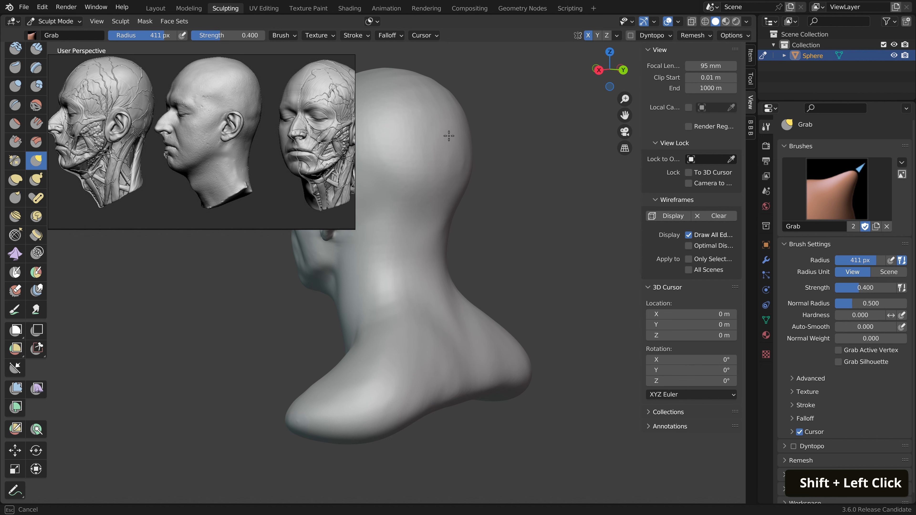
pyautogui.moveTo(448, 136)
pyautogui.mouseDown(button='middle')
pyautogui.moveTo(515, 344)
pyautogui.moveTo(510, 358)
pyautogui.mouseUp(button='middle')
pyautogui.keyDown('shift'); pyautogui.moveTo(510, 359); pyautogui.dragTo(510, 359); pyautogui.keyUp('shift')
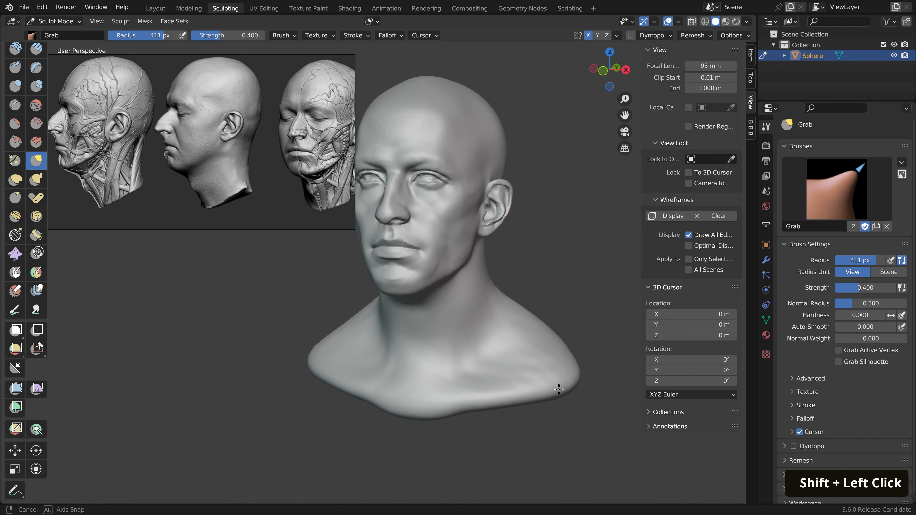
pyautogui.keyDown('shift'); pyautogui.moveTo(558, 390); pyautogui.dragTo(559, 390); pyautogui.keyUp('shift')
pyautogui.moveTo(559, 390); pyautogui.dragTo(468, 358, button='middle')
# Shape the Adam's apple on the front of the neck with the Grab brush at a 200 px radius, following the head references
pyautogui.keyDown('shift'); pyautogui.moveTo(416, 340); pyautogui.dragTo(419, 352, button='middle'); pyautogui.keyUp('shift')
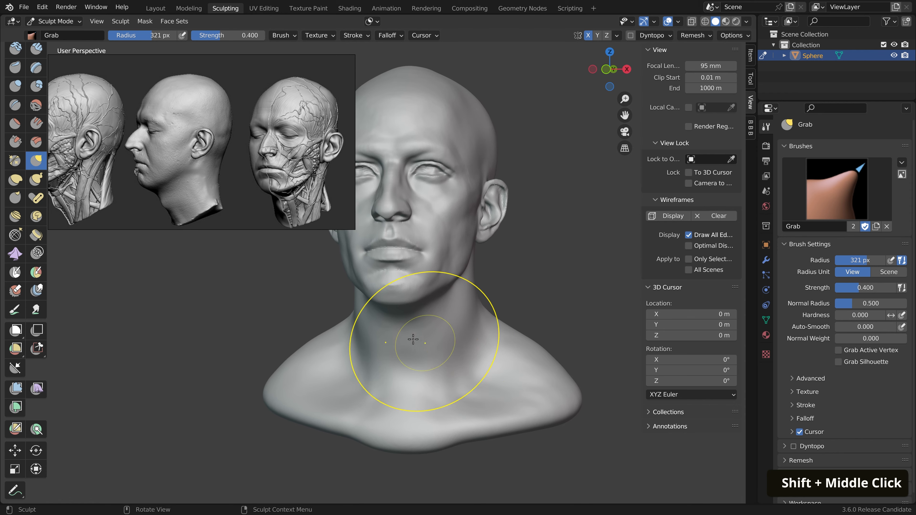
pyautogui.moveTo(151, 195); pyautogui.dragTo(194, 171, button='middle')
pyautogui.scroll(3, 206, 174)
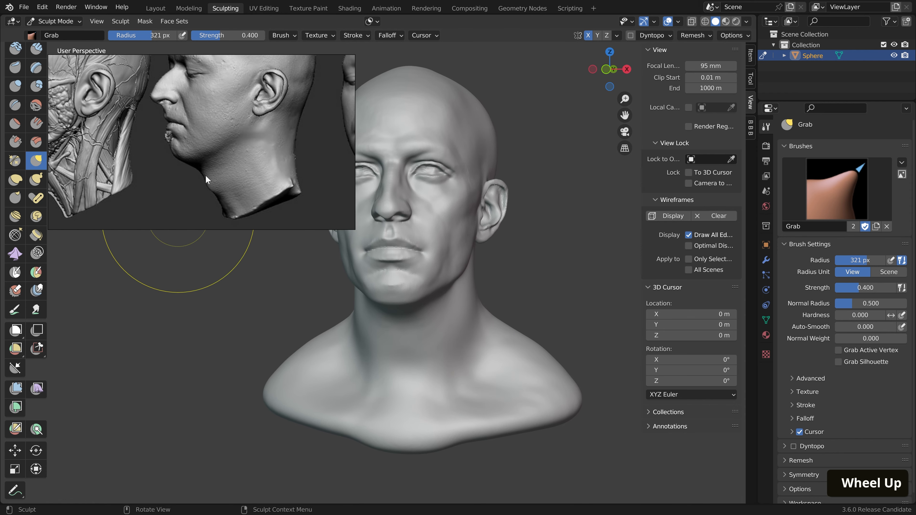
pyautogui.scroll(-3, 252, 169)
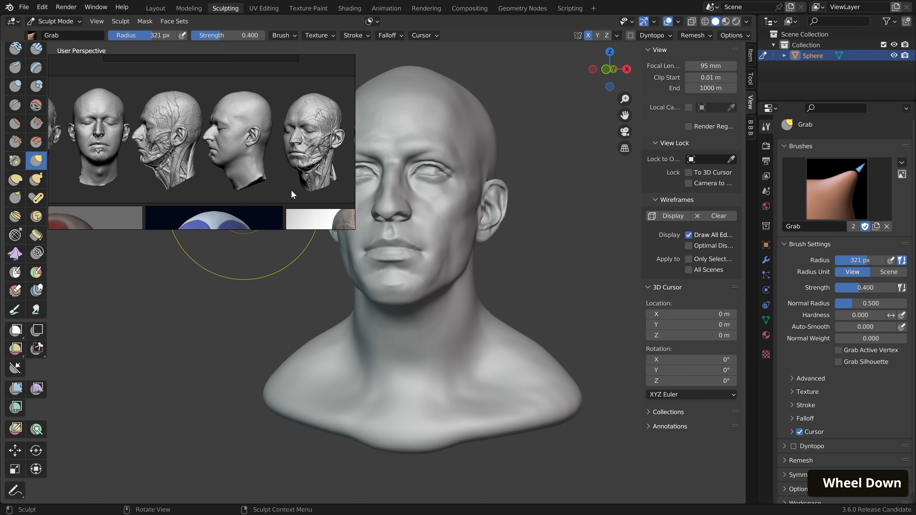
pyautogui.moveTo(292, 190); pyautogui.dragTo(59, 168, button='middle')
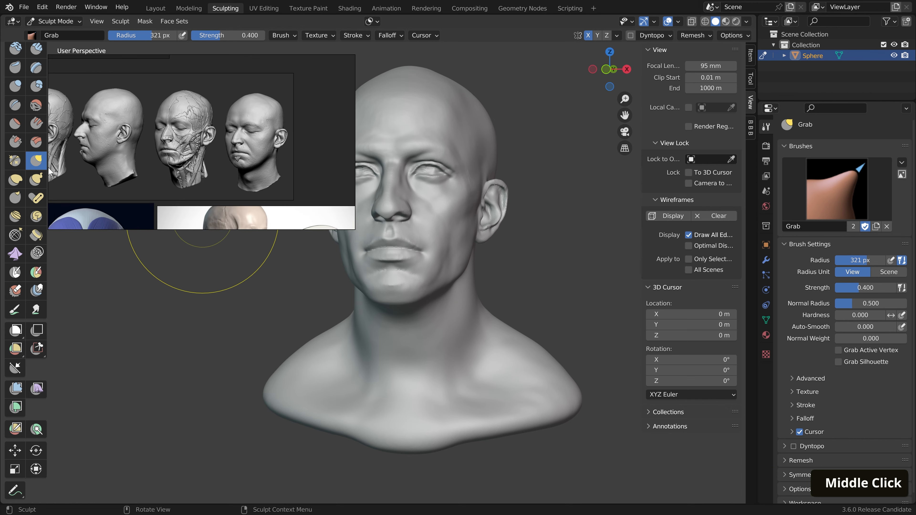
pyautogui.scroll(2, 259, 182)
pyautogui.scroll(3, 256, 181)
pyautogui.moveTo(394, 349); pyautogui.dragTo(368, 342, button='middle')
pyautogui.scroll(1, 421, 341)
pyautogui.press('f')
pyautogui.scroll(2, 421, 341)
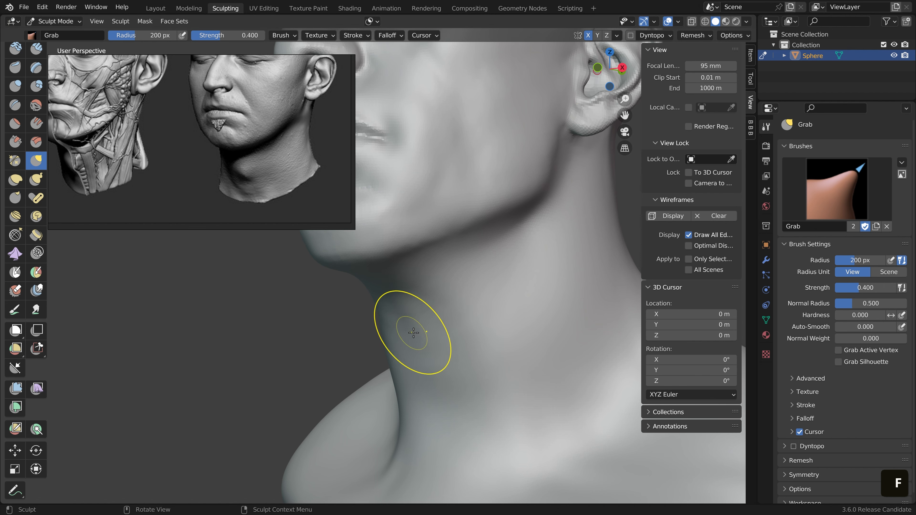
pyautogui.scroll(-1, 413, 332)
pyautogui.scroll(-5, 415, 364)
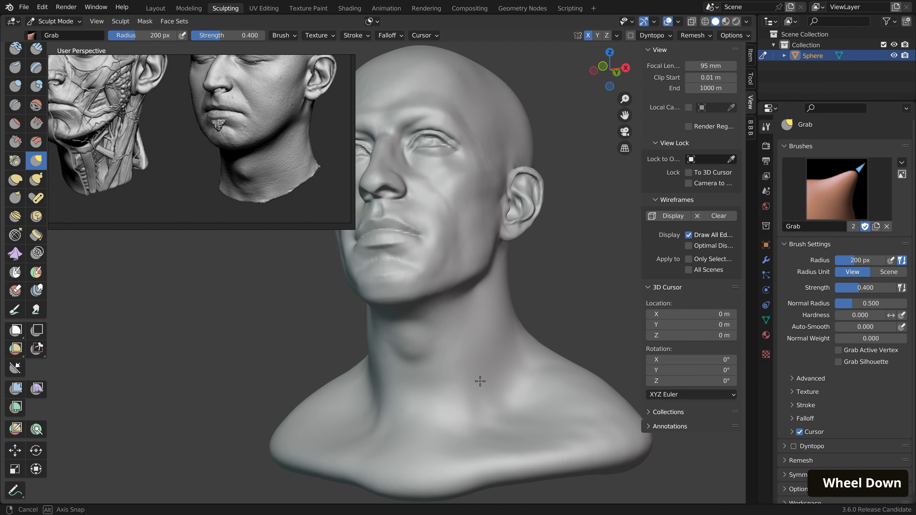
# Bring up the neck muscle and collarbone anatomy reference and choose the Crease brush
pyautogui.moveTo(479, 380); pyautogui.dragTo(427, 355, button='middle')
pyautogui.scroll(1, 415, 355)
pyautogui.scroll(-2, 209, 159)
pyautogui.moveTo(178, 169); pyautogui.dragTo(314, 174, button='middle')
pyautogui.moveTo(367, 335); pyautogui.dragTo(439, 378, button='middle')
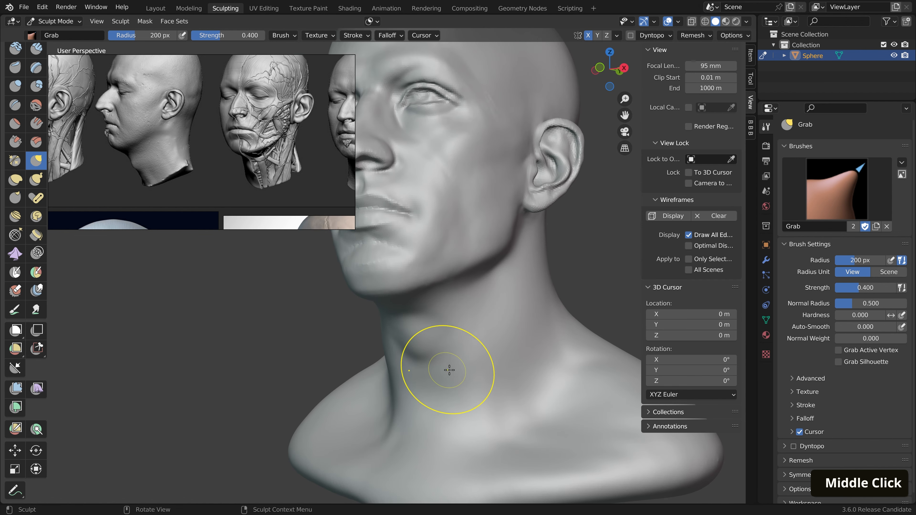
pyautogui.scroll(-2, 211, 119)
pyautogui.scroll(4, 231, 121)
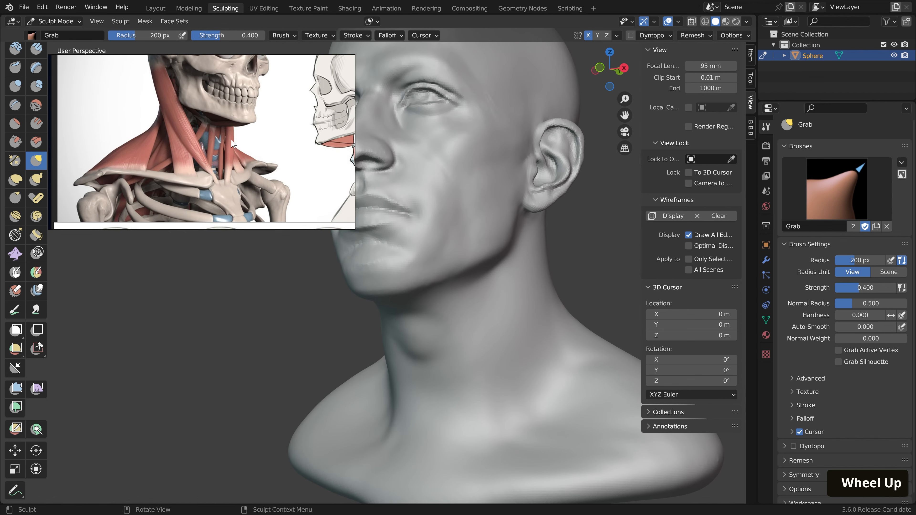
pyautogui.click(15, 105)
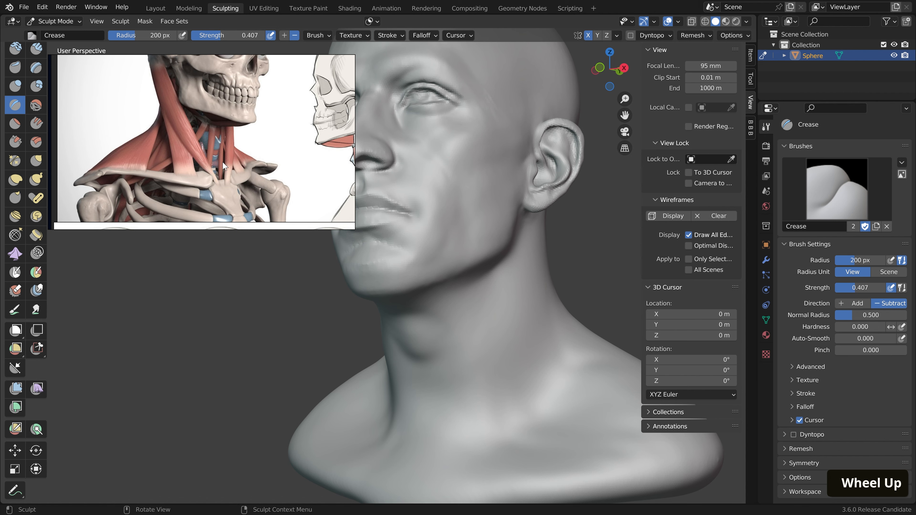
# Try creasing the hollow at the base of the neck at a 200 px radius, and undo the strokes
pyautogui.moveTo(468, 383)
pyautogui.mouseDown(button='middle')
pyautogui.moveTo(455, 399)
pyautogui.moveTo(428, 382)
pyautogui.moveTo(431, 344)
pyautogui.moveTo(496, 350)
pyautogui.mouseUp(button='middle')
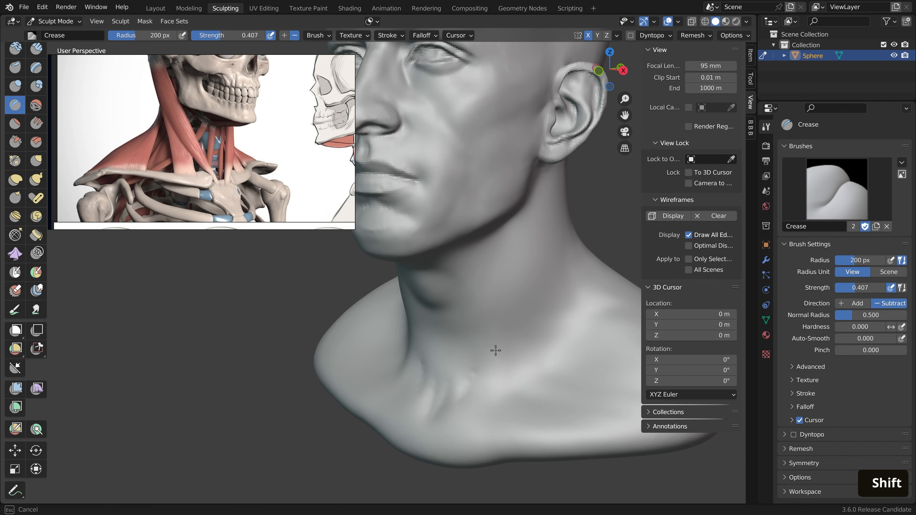
pyautogui.moveTo(495, 351); pyautogui.dragTo(564, 375)
pyautogui.hotkey('ctrl', 'z')
pyautogui.hotkey('ctrl', 'z')
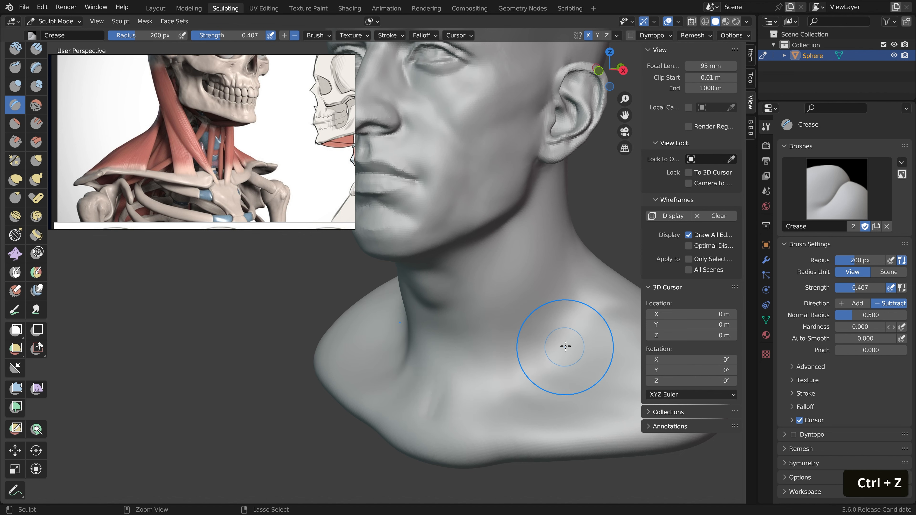
# Set the Crease brush to 5% spacing without spacing-adjusted strength, a 160 px radius and 0.259 strength
pyautogui.click(398, 36)
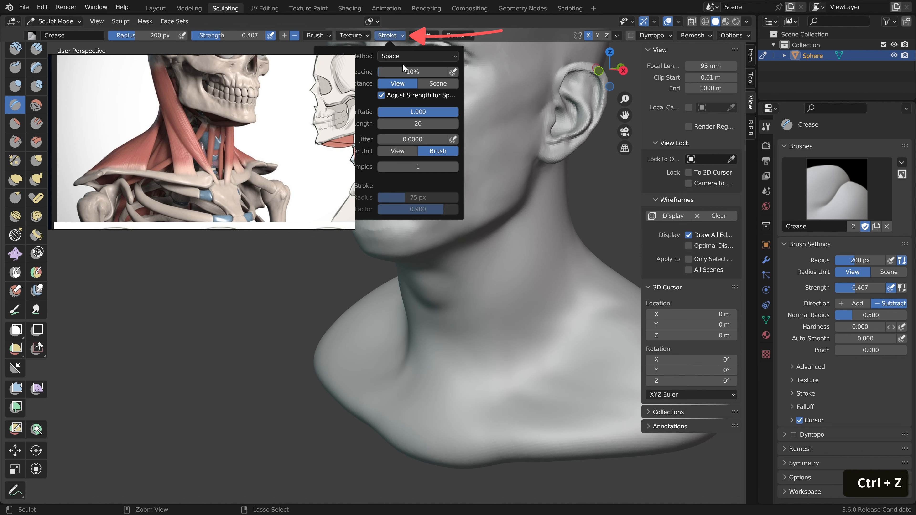
pyautogui.click(415, 71)
pyautogui.write('5')
pyautogui.press('Return')
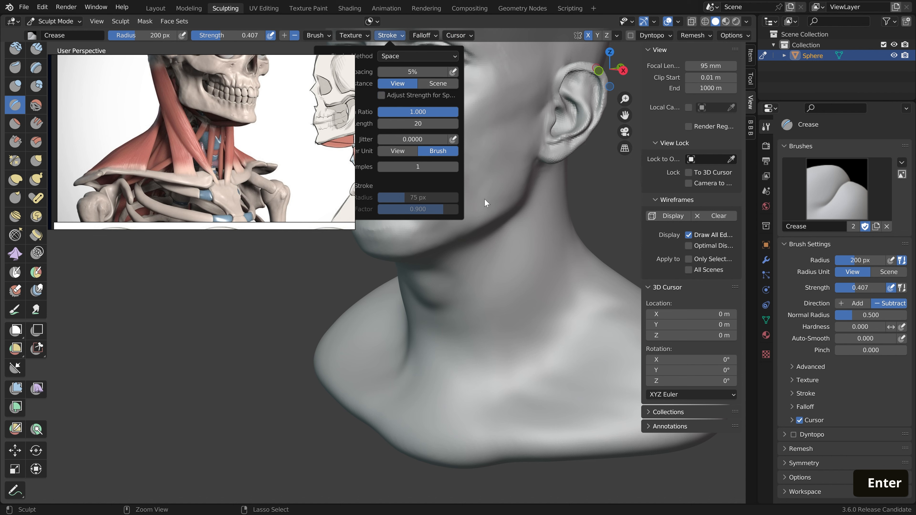
pyautogui.press('f')
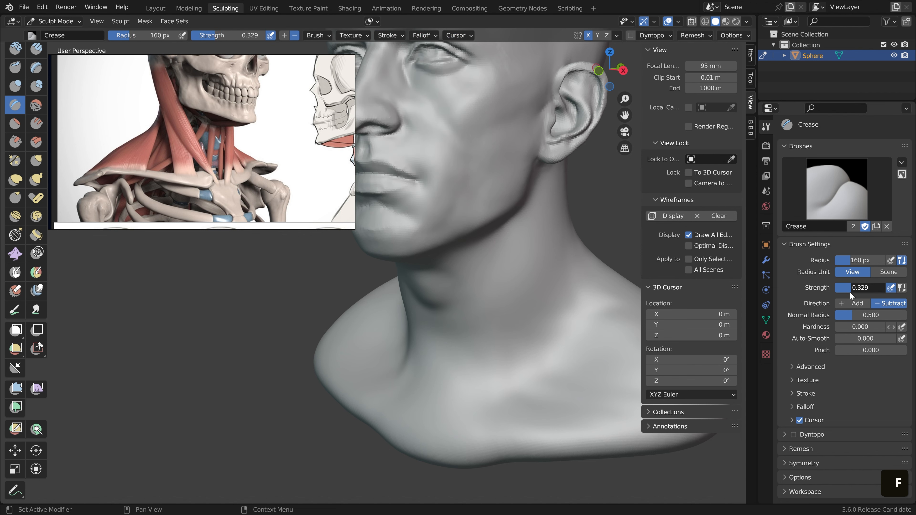
pyautogui.moveTo(849, 291); pyautogui.dragTo(846, 292)
# Crease the notch between the collarbones and the neck muscles' edges leading down to it, and smooth the strokes
pyautogui.moveTo(415, 412)
pyautogui.mouseDown(button='middle')
pyautogui.moveTo(475, 371)
pyautogui.moveTo(409, 401)
pyautogui.mouseUp(button='middle')
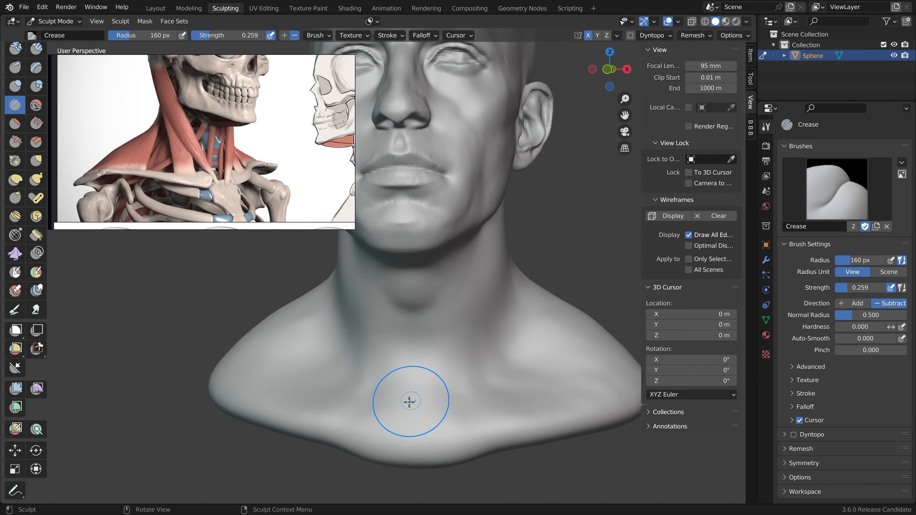
pyautogui.moveTo(409, 401)
pyautogui.mouseDown()
pyautogui.moveTo(418, 395)
pyautogui.moveTo(415, 406)
pyautogui.mouseUp()
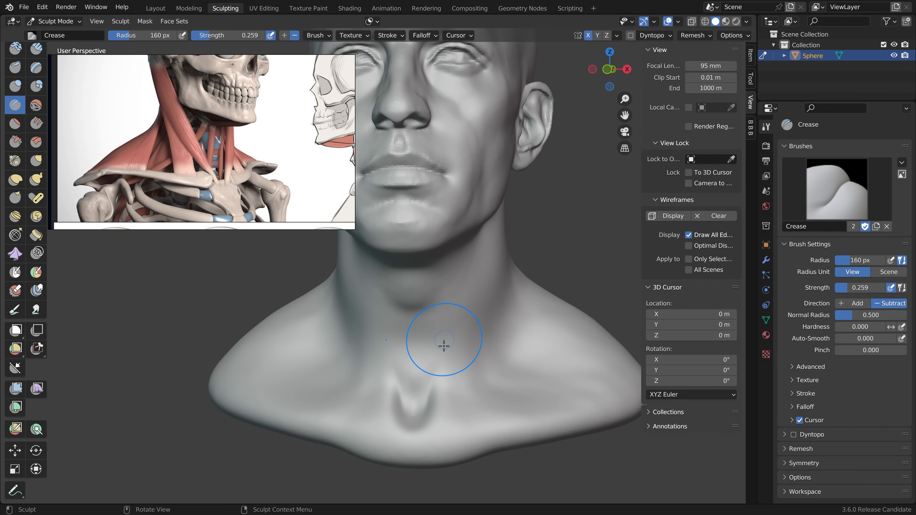
pyautogui.moveTo(440, 348); pyautogui.dragTo(428, 316, button='middle')
pyautogui.moveTo(428, 317)
pyautogui.mouseDown()
pyautogui.moveTo(440, 300)
pyautogui.moveTo(404, 431)
pyautogui.mouseUp()
pyautogui.moveTo(407, 423); pyautogui.dragTo(378, 415, button='middle')
pyautogui.moveTo(421, 388)
pyautogui.keyDown('shift'); pyautogui.mouseDown()
pyautogui.moveTo(423, 347)
pyautogui.moveTo(421, 381)
pyautogui.moveTo(434, 385)
pyautogui.mouseUp(); pyautogui.keyUp('shift')
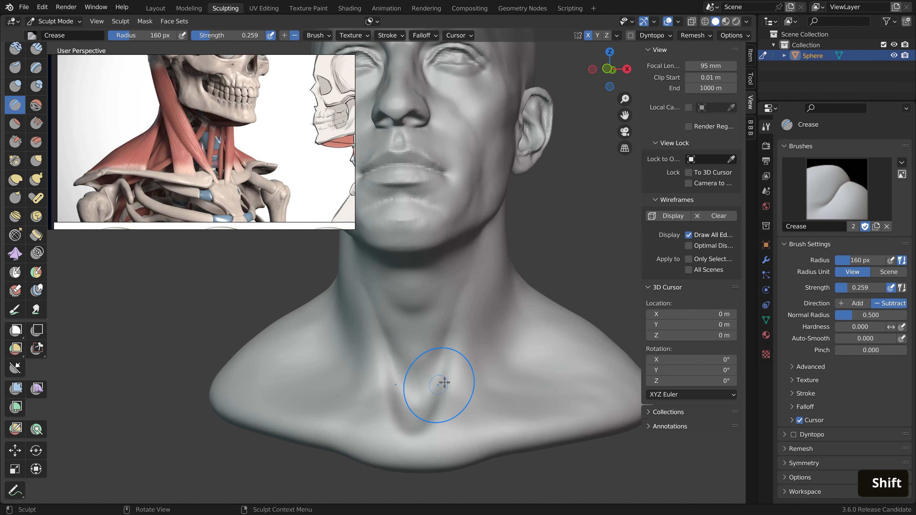
pyautogui.moveTo(433, 385)
pyautogui.mouseDown(button='middle')
pyautogui.moveTo(485, 372)
pyautogui.moveTo(432, 337)
pyautogui.mouseUp(button='middle')
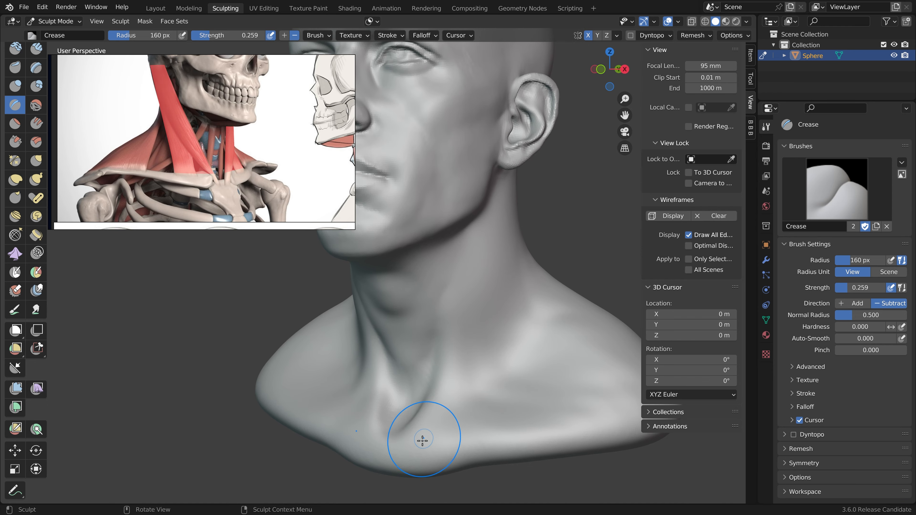
# Crease the front and back edges of the side neck muscle from below the jaw down to the collarbone at a 160 px radius
pyautogui.moveTo(424, 440); pyautogui.dragTo(469, 242, button='middle')
pyautogui.hotkey('ctrl', 'z')
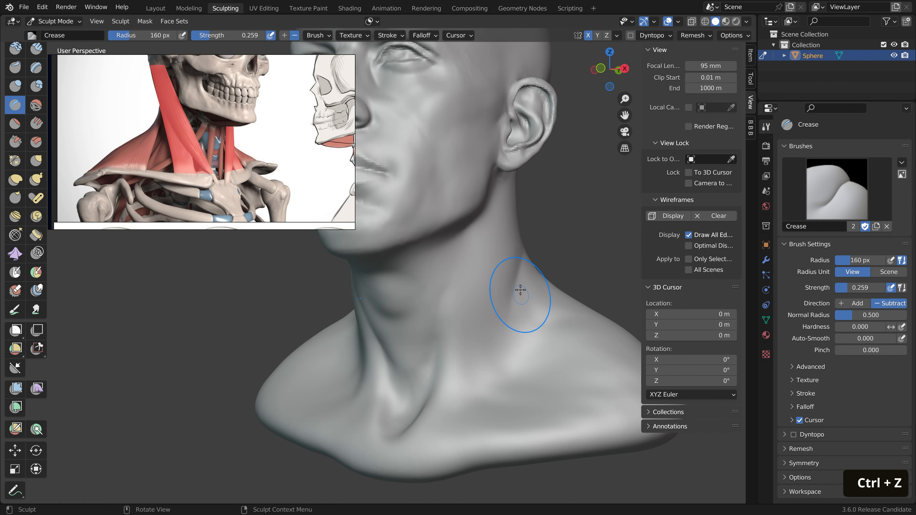
pyautogui.moveTo(495, 374)
pyautogui.mouseDown(button='middle')
pyautogui.moveTo(532, 355)
pyautogui.moveTo(508, 366)
pyautogui.mouseUp(button='middle')
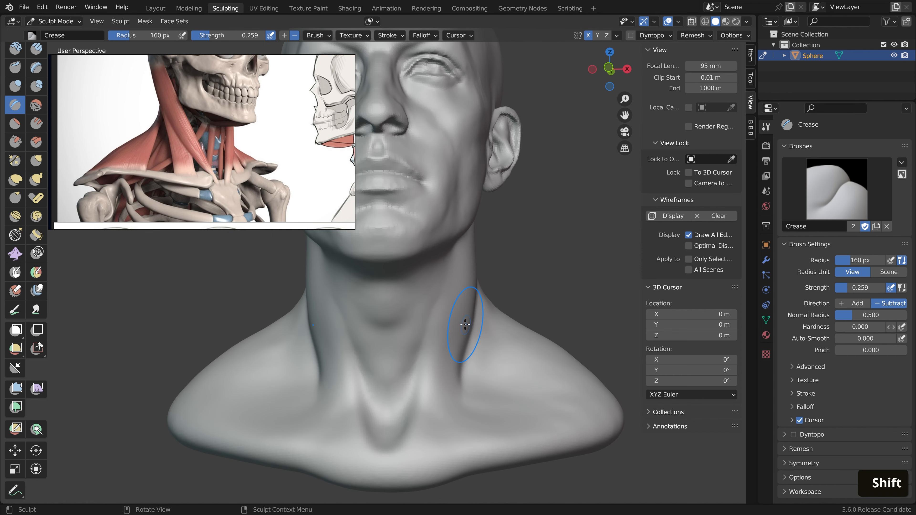
pyautogui.moveTo(465, 324); pyautogui.dragTo(433, 352, button='middle')
pyautogui.moveTo(442, 297); pyautogui.dragTo(489, 223, button='middle')
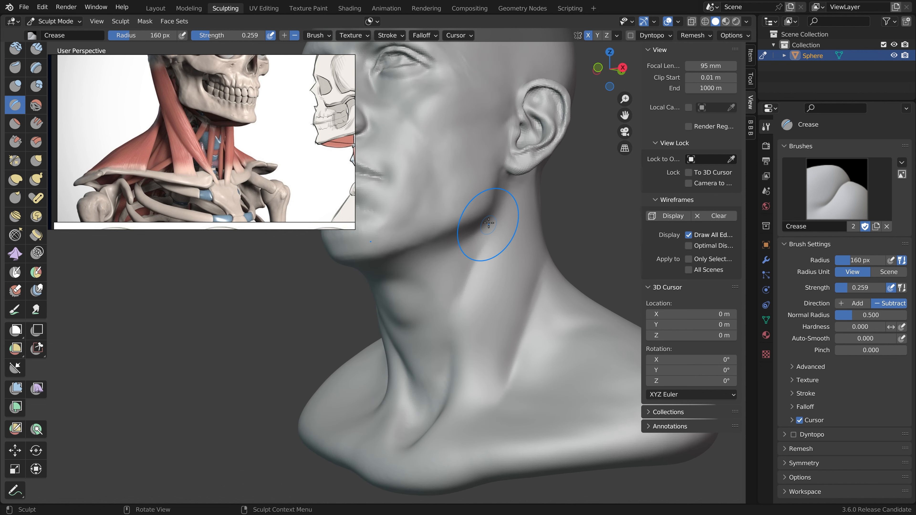
pyautogui.moveTo(462, 321)
pyautogui.mouseDown(button='middle')
pyautogui.moveTo(524, 337)
pyautogui.moveTo(517, 336)
pyautogui.mouseUp(button='middle')
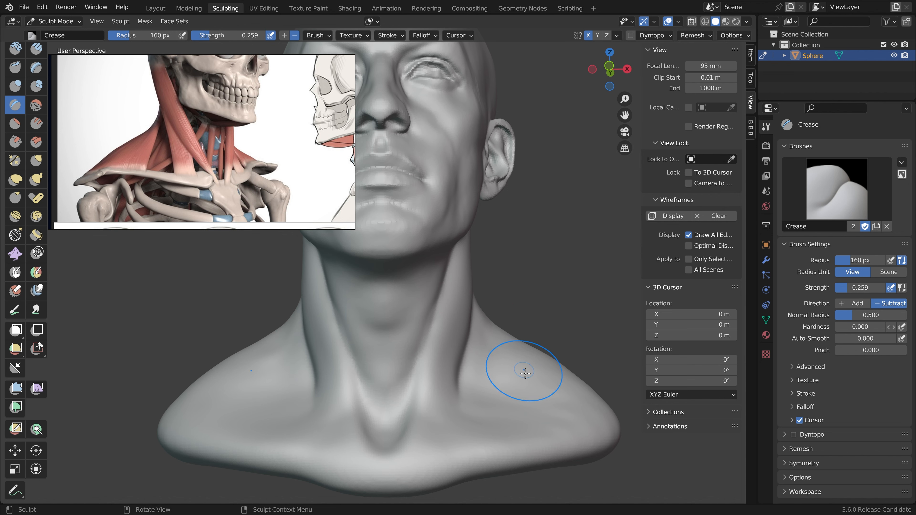
pyautogui.moveTo(525, 373); pyautogui.dragTo(498, 371, button='middle')
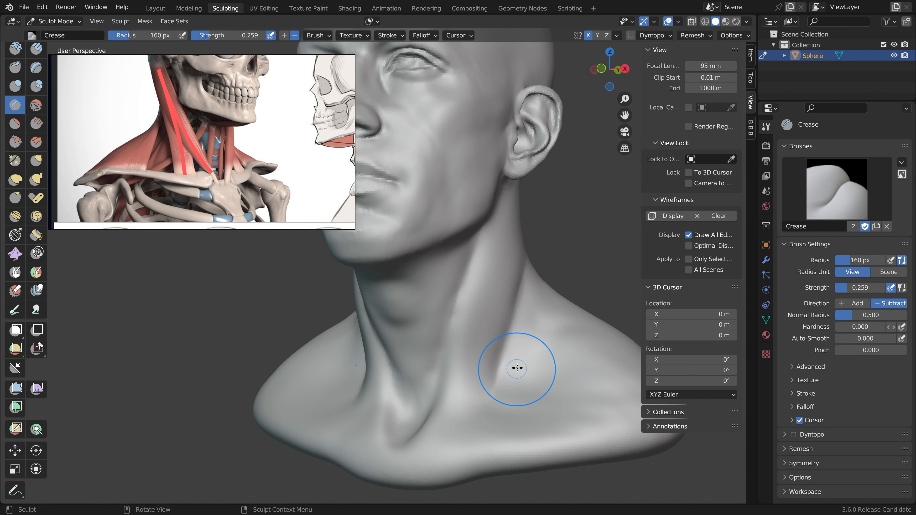
pyautogui.moveTo(516, 368); pyautogui.dragTo(496, 340, button='middle')
# Adjust the lower neck muscle and the hollow behind it with the Grab brush at a 247 px radius
pyautogui.press('g')
pyautogui.scroll(2, 487, 341)
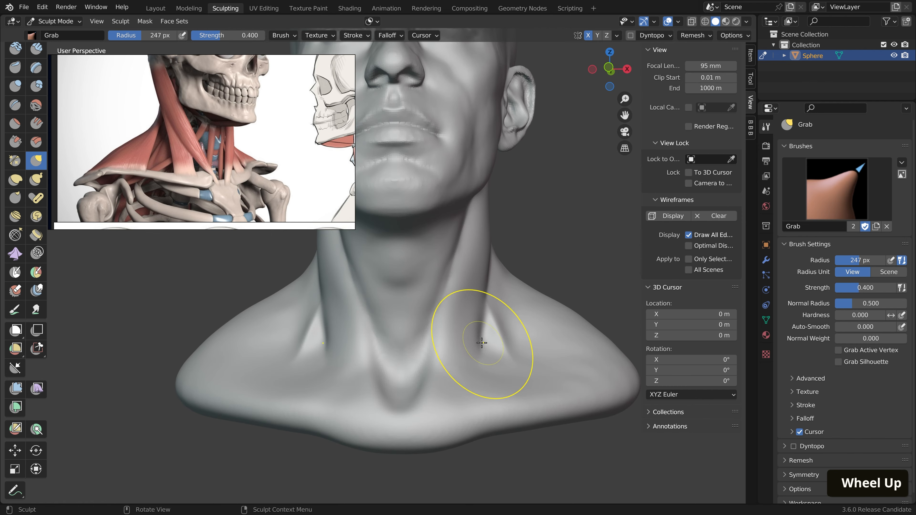
pyautogui.scroll(-1, 476, 343)
pyautogui.moveTo(444, 326); pyautogui.dragTo(478, 339, button='middle')
# Build up muscle strands from below the ear toward the sternum with the Clay Strips brush at 36 px radius and 0.591 strength
pyautogui.click(36, 49)
pyautogui.press('f')
pyautogui.click(470, 268)
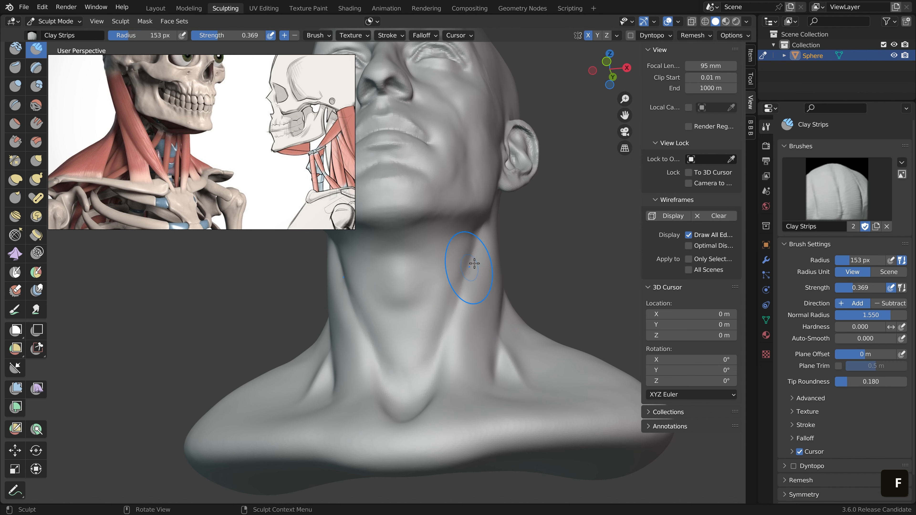
pyautogui.press('f')
pyautogui.click(480, 262)
pyautogui.press('f')
pyautogui.click(484, 260)
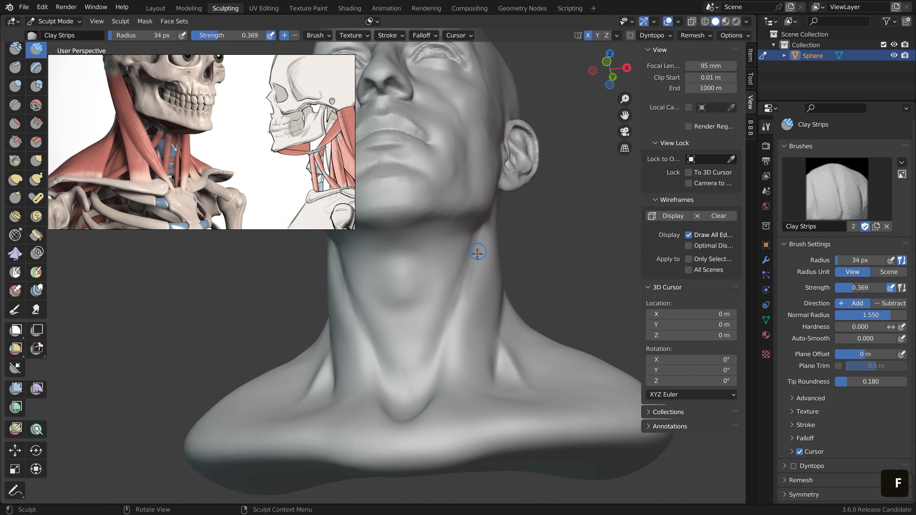
pyautogui.press('f')
pyautogui.click(487, 237)
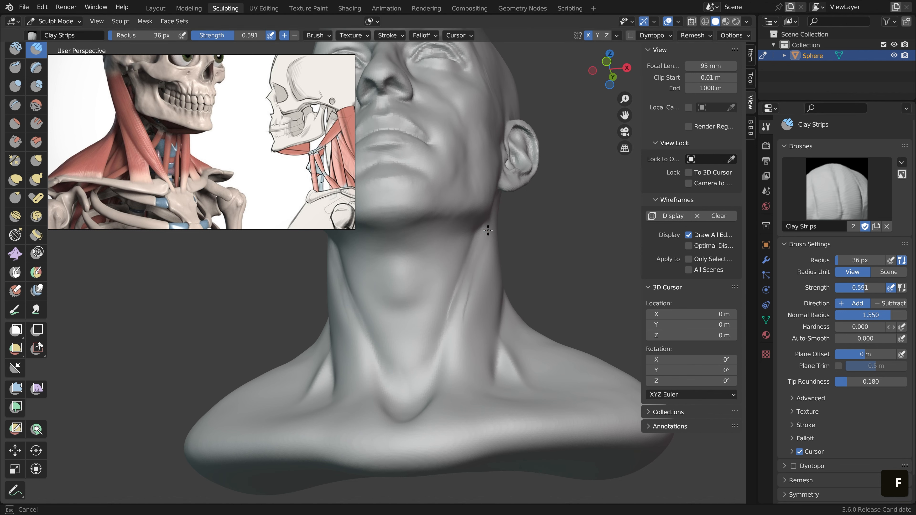
pyautogui.moveTo(488, 230); pyautogui.dragTo(453, 337)
pyautogui.moveTo(461, 304); pyautogui.dragTo(452, 343)
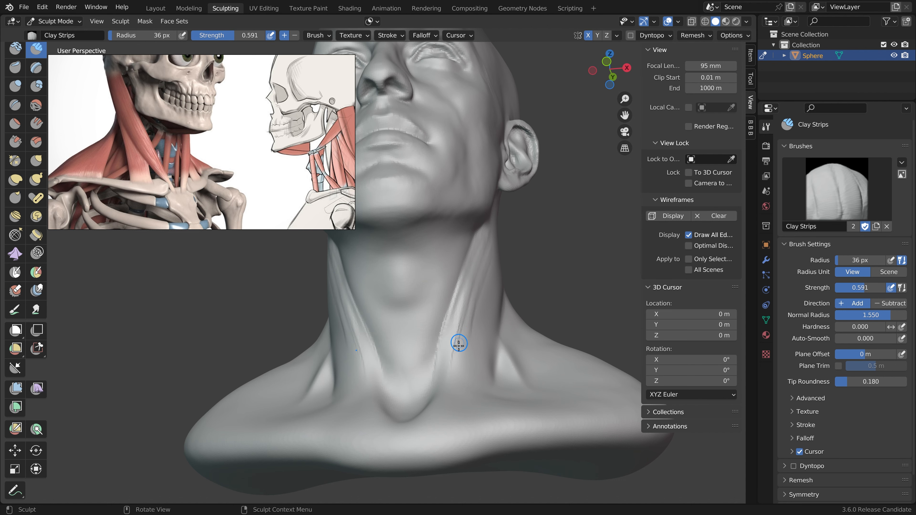
pyautogui.moveTo(444, 392); pyautogui.dragTo(437, 380, button='middle')
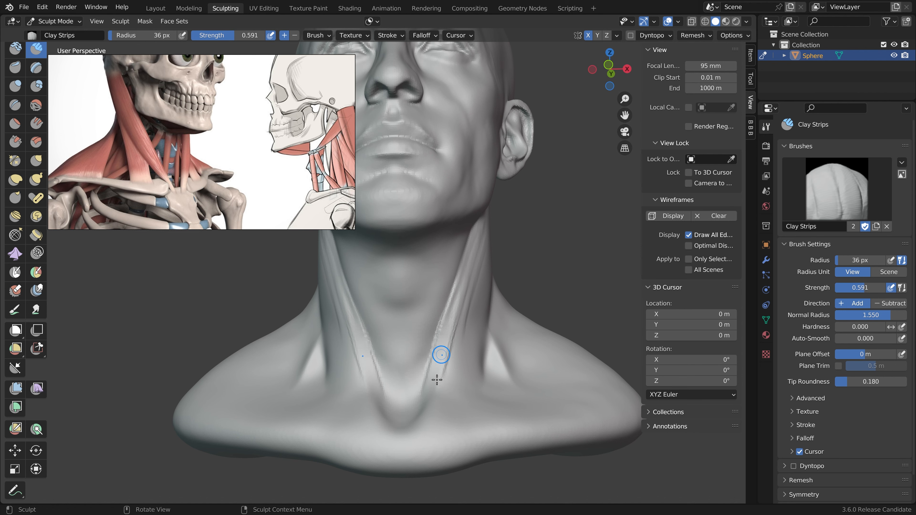
# Reshape the lower front of the chest with the Grab brush at a 448 px radius, undoing one pull
pyautogui.moveTo(466, 335)
pyautogui.mouseDown(button='middle')
pyautogui.moveTo(468, 381)
pyautogui.moveTo(524, 384)
pyautogui.mouseUp(button='middle')
pyautogui.press('f')
pyautogui.click(444, 425)
pyautogui.press('g')
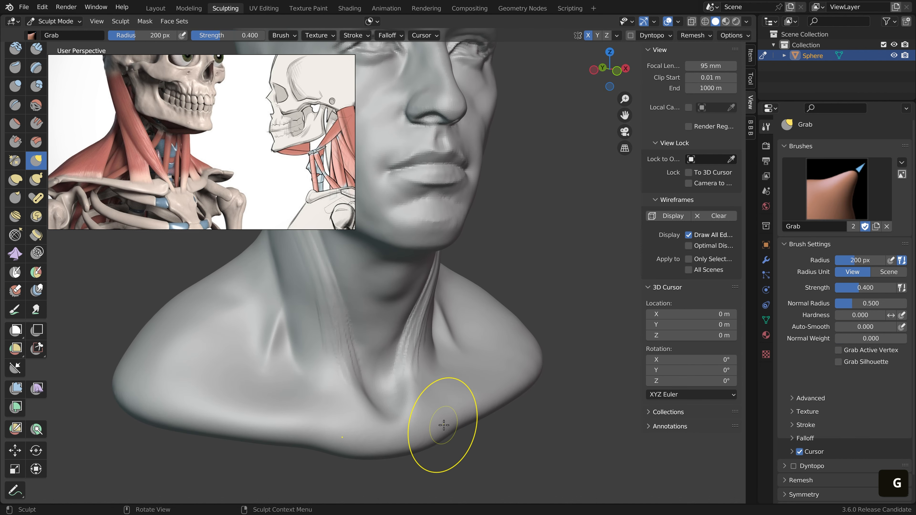
pyautogui.press('f')
pyautogui.click(480, 482)
pyautogui.moveTo(482, 485); pyautogui.dragTo(513, 481, button='middle')
pyautogui.press('f')
pyautogui.click(421, 433)
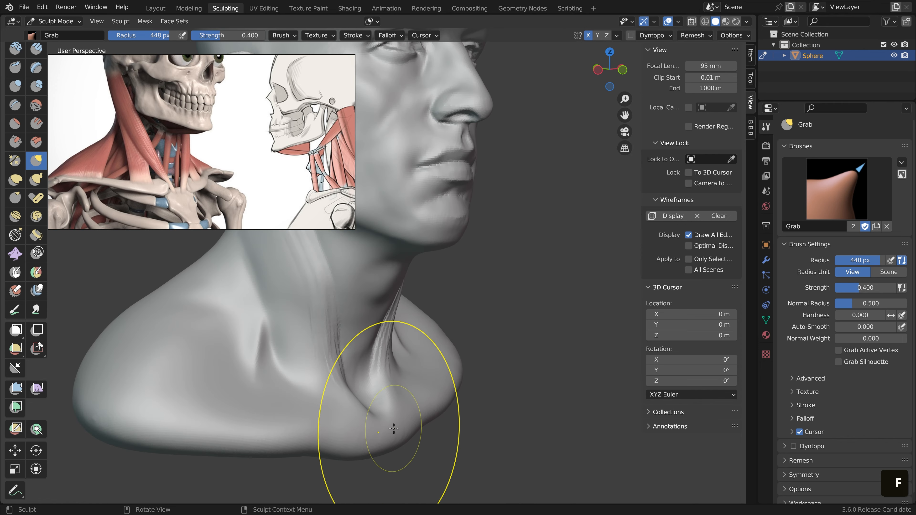
pyautogui.click(392, 429)
pyautogui.moveTo(393, 433); pyautogui.dragTo(419, 442, button='middle')
pyautogui.hotkey('ctrl', 'z')
pyautogui.moveTo(326, 439)
pyautogui.mouseDown()
pyautogui.moveTo(313, 444)
pyautogui.moveTo(322, 451)
pyautogui.mouseUp()
pyautogui.moveTo(389, 448); pyautogui.dragTo(268, 443, button='middle')
pyautogui.keyDown('shift'); pyautogui.moveTo(370, 386); pyautogui.dragTo(334, 369, button='middle'); pyautogui.keyUp('shift')
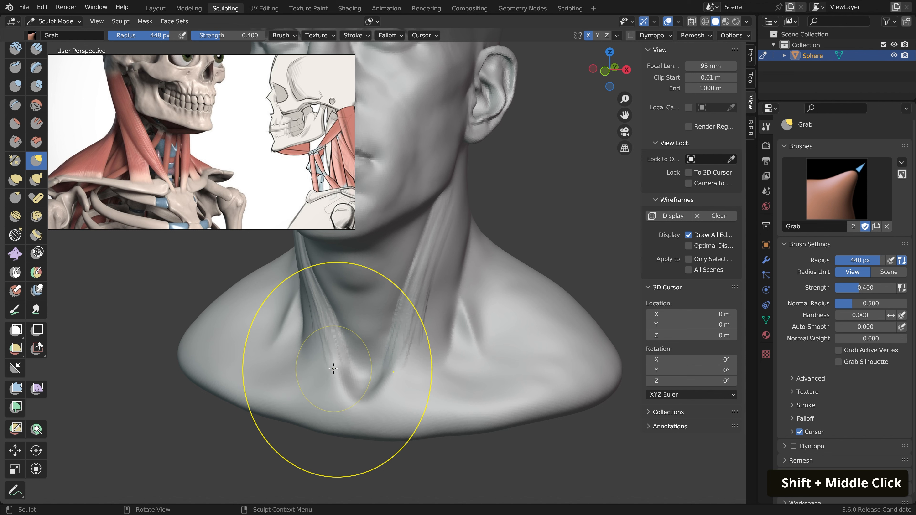
# Build up both collarbones from the sternal notch out to the shoulders with the Clay Strips brush at a 51 px radius
pyautogui.click(36, 49)
pyautogui.press('f')
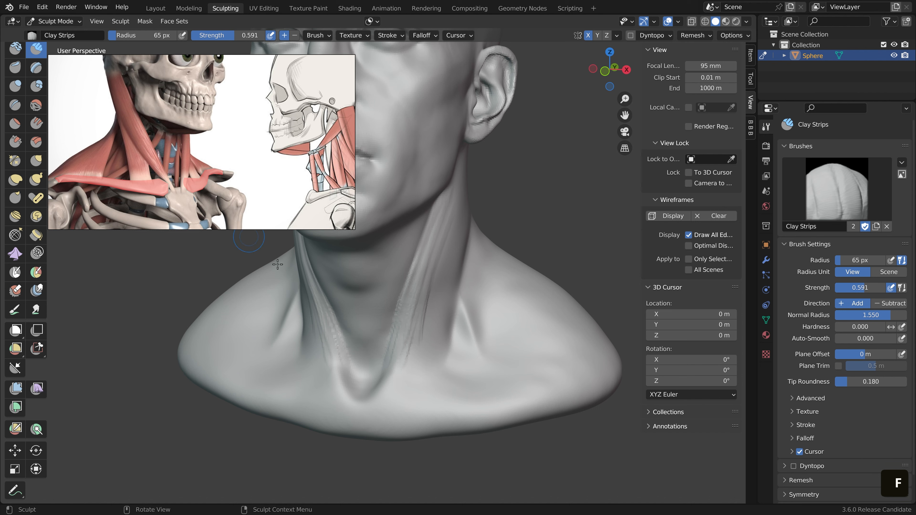
pyautogui.hotkey('ctrl', 'z')
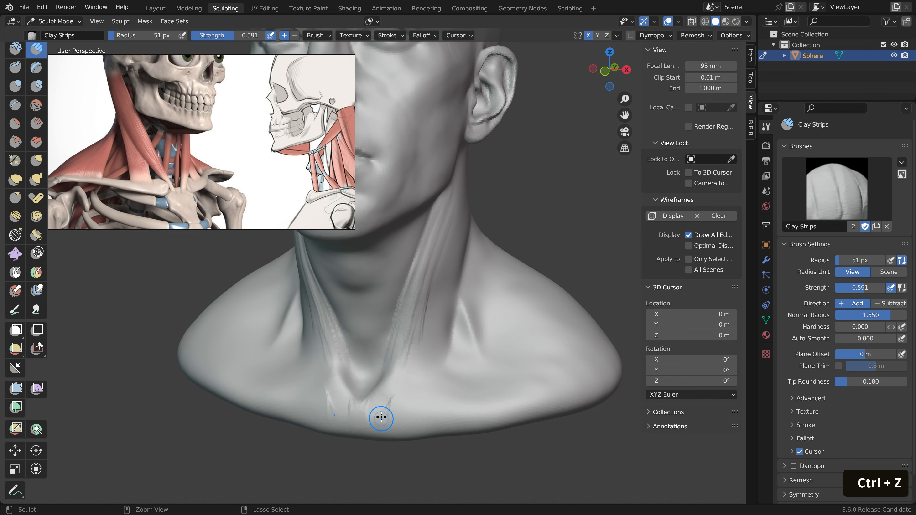
pyautogui.moveTo(382, 402)
pyautogui.mouseDown()
pyautogui.moveTo(413, 404)
pyautogui.moveTo(419, 394)
pyautogui.moveTo(445, 402)
pyautogui.mouseUp()
pyautogui.moveTo(445, 402)
pyautogui.mouseDown(button='middle')
pyautogui.moveTo(420, 444)
pyautogui.moveTo(446, 373)
pyautogui.mouseUp(button='middle')
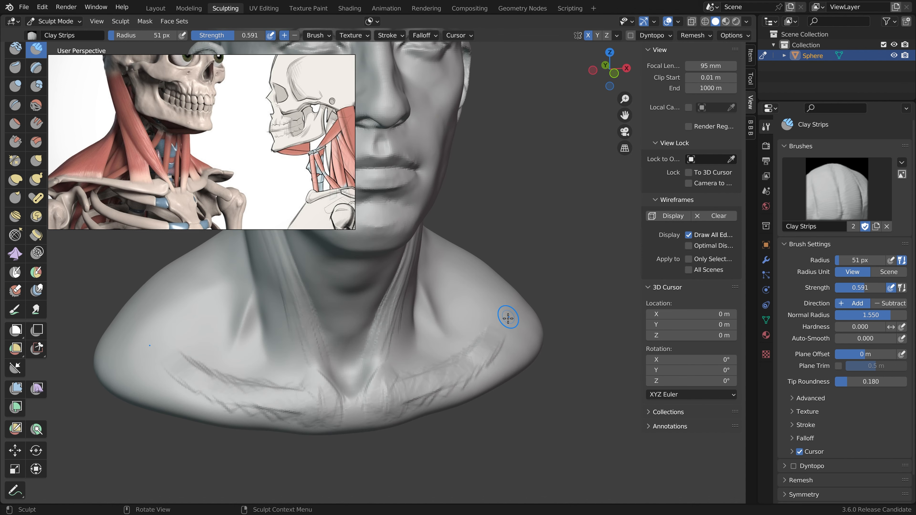
pyautogui.moveTo(479, 355); pyautogui.dragTo(439, 387, button='middle')
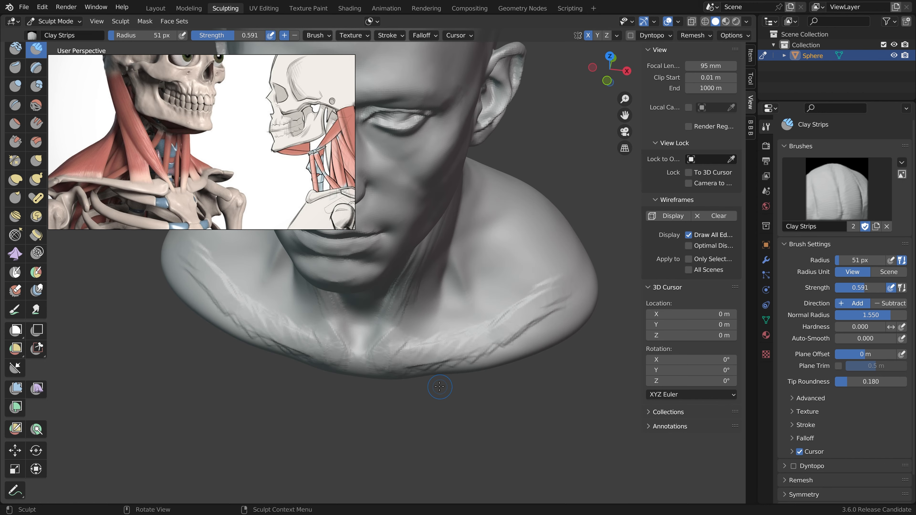
pyautogui.press('d')
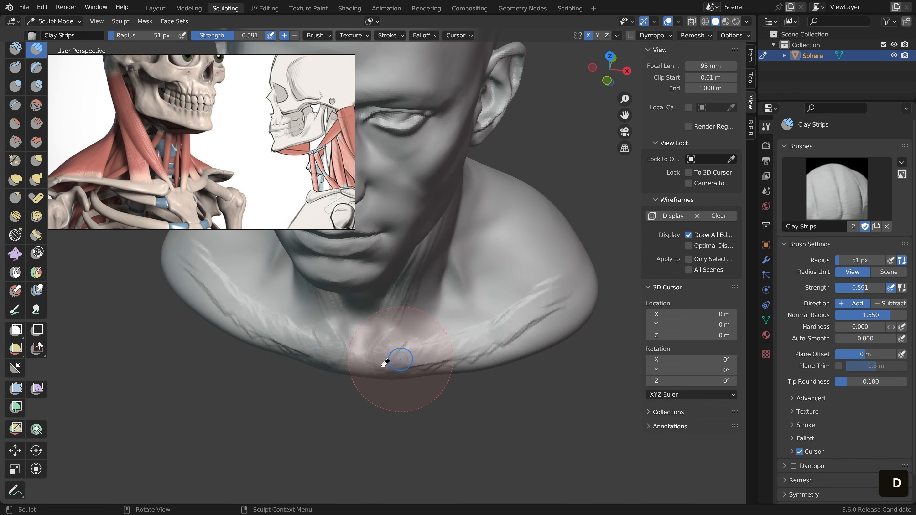
# Reshape the curve of the collarbones as seen from above with the Grab brush at a 253 px radius
pyautogui.moveTo(495, 337); pyautogui.dragTo(500, 335, button='middle')
pyautogui.press('g')
pyautogui.press('f')
pyautogui.click(526, 395)
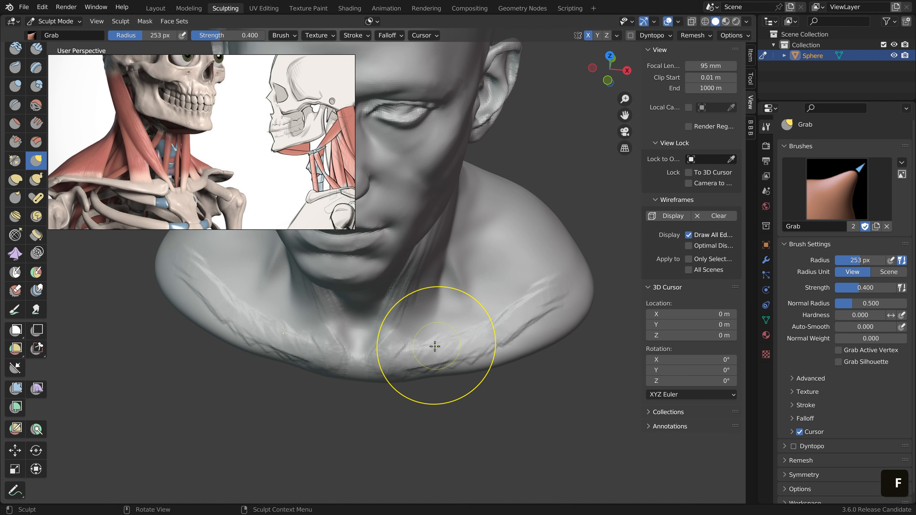
pyautogui.moveTo(431, 352); pyautogui.dragTo(432, 344)
pyautogui.moveTo(493, 340)
pyautogui.mouseDown()
pyautogui.moveTo(526, 343)
pyautogui.moveTo(529, 334)
pyautogui.mouseUp()
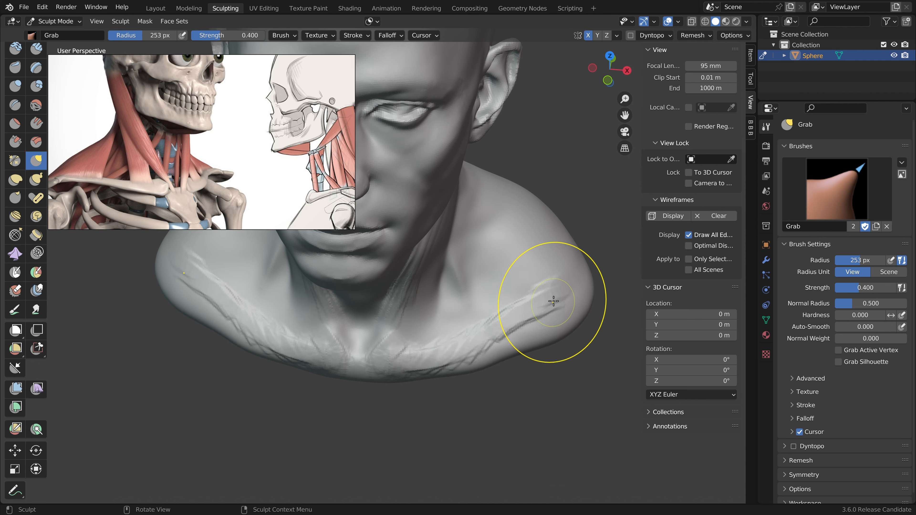
pyautogui.moveTo(557, 295); pyautogui.dragTo(551, 236, button='middle')
pyautogui.keyDown('shift'); pyautogui.moveTo(481, 343); pyautogui.dragTo(479, 372, button='middle'); pyautogui.keyUp('shift')
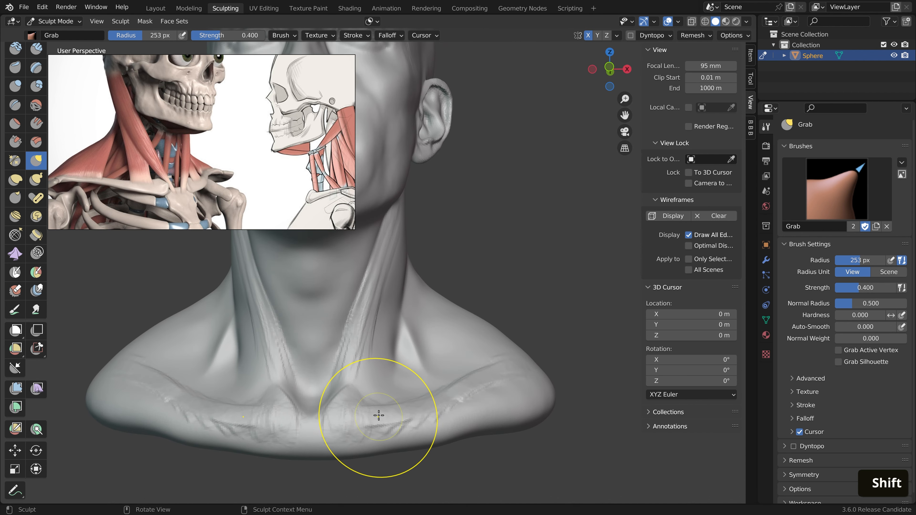
# Add and carve strands on the lower neck muscle down to the collarbone with the Clay Strips brush at a 44 px radius
pyautogui.press('c')
pyautogui.press('f')
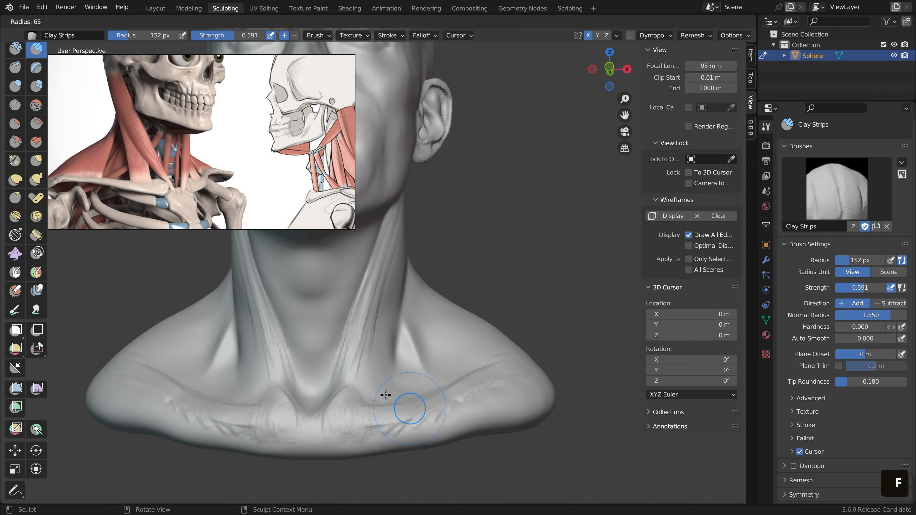
pyautogui.click(386, 395)
pyautogui.moveTo(354, 371)
pyautogui.mouseDown()
pyautogui.moveTo(363, 383)
pyautogui.moveTo(378, 350)
pyautogui.mouseUp()
pyautogui.keyDown('ctrl'); pyautogui.moveTo(383, 347); pyautogui.dragTo(382, 389); pyautogui.keyUp('ctrl')
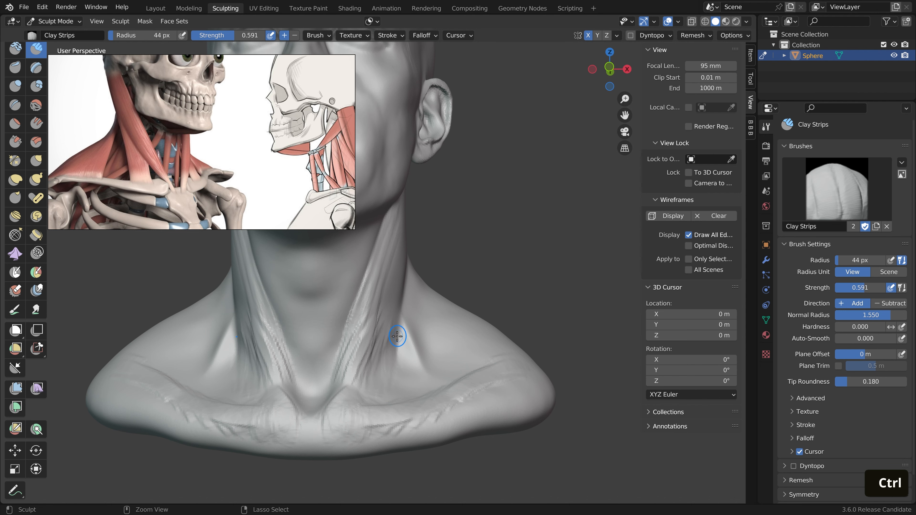
pyautogui.moveTo(401, 314)
pyautogui.keyDown('ctrl'); pyautogui.mouseDown()
pyautogui.moveTo(403, 361)
pyautogui.moveTo(403, 352)
pyautogui.moveTo(394, 365)
pyautogui.moveTo(415, 374)
pyautogui.mouseUp(); pyautogui.keyUp('ctrl')
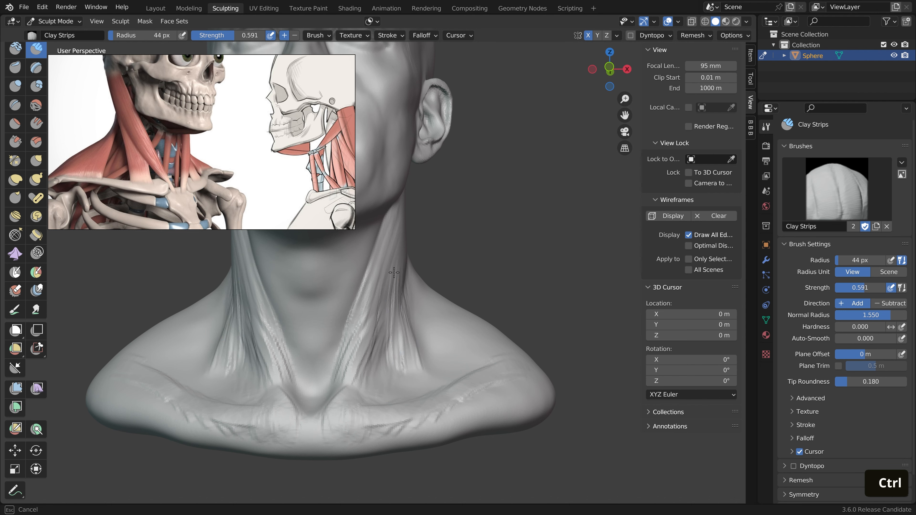
# Extend the clay strips along the side neck muscle from behind the jaw down to the collarbone's inner end
pyautogui.moveTo(286, 245); pyautogui.dragTo(432, 322, button='middle')
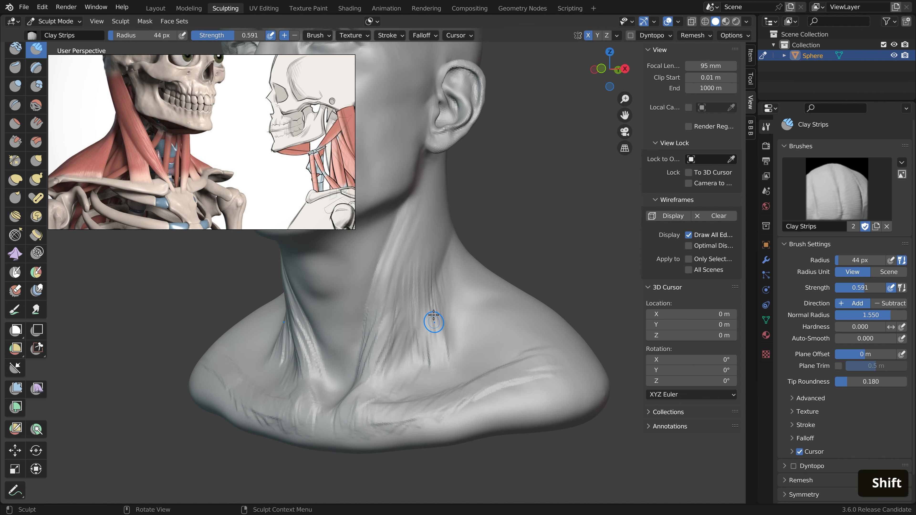
pyautogui.moveTo(424, 188); pyautogui.dragTo(411, 249)
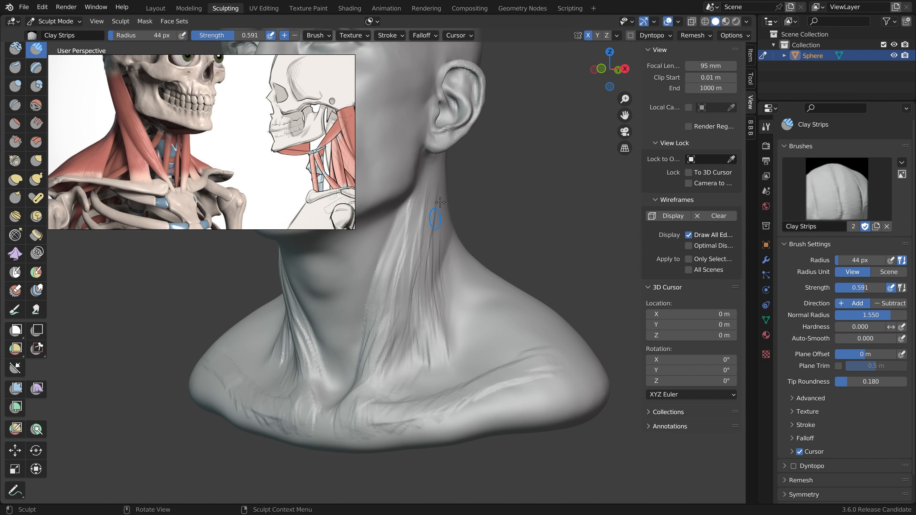
pyautogui.moveTo(435, 203); pyautogui.dragTo(429, 295)
pyautogui.moveTo(410, 228)
pyautogui.mouseDown()
pyautogui.moveTo(407, 289)
pyautogui.moveTo(368, 381)
pyautogui.mouseUp()
pyautogui.moveTo(402, 301); pyautogui.dragTo(370, 303, button='middle')
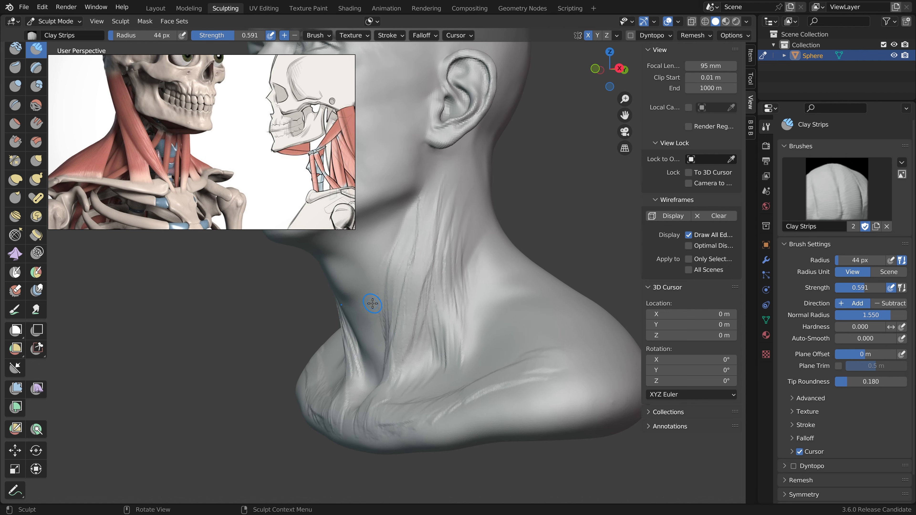
# Adjust the form of the neck base and collarbones with the Grab brush, reducing its radius to 325 px
pyautogui.press('g')
pyautogui.moveTo(456, 352)
pyautogui.mouseDown(button='middle')
pyautogui.moveTo(411, 296)
pyautogui.moveTo(421, 301)
pyautogui.mouseUp(button='middle')
pyautogui.scroll(2, 407, 289)
pyautogui.scroll(-3, 390, 278)
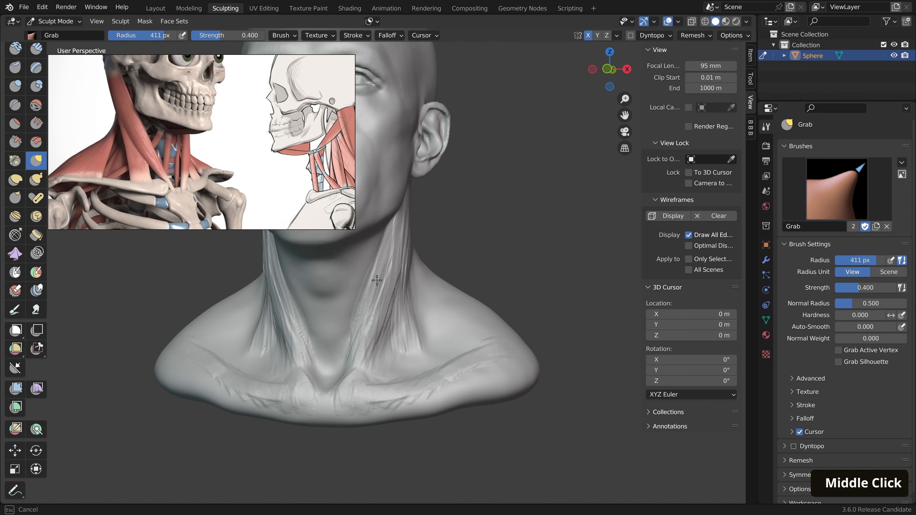
pyautogui.moveTo(359, 395)
pyautogui.mouseDown(button='middle')
pyautogui.moveTo(402, 393)
pyautogui.moveTo(410, 379)
pyautogui.mouseUp(button='middle')
pyautogui.press('f')
pyautogui.scroll(-1, 400, 376)
pyautogui.click(389, 368)
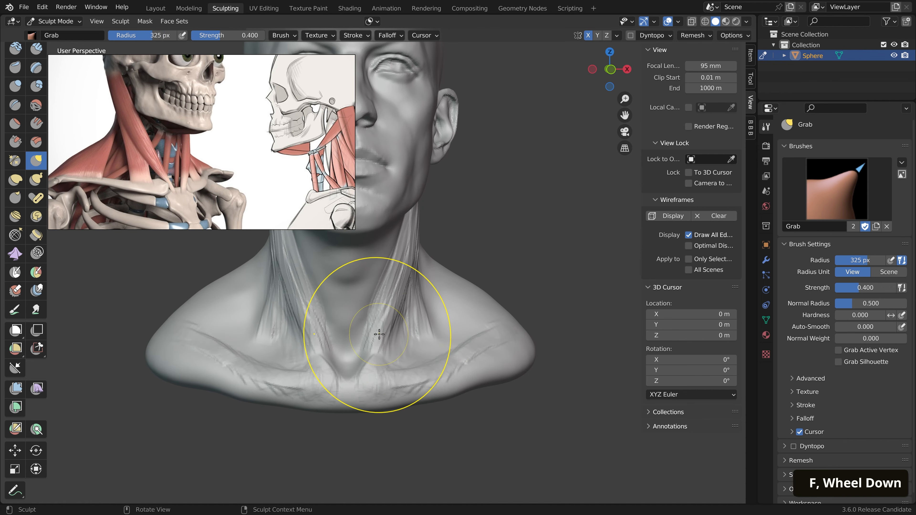
# Carve the sternal notch between the collarbones with the Crease and Clay Strips brushes at 51 px, and reduce the Clay Strips radius to 25 px
pyautogui.click(15, 106)
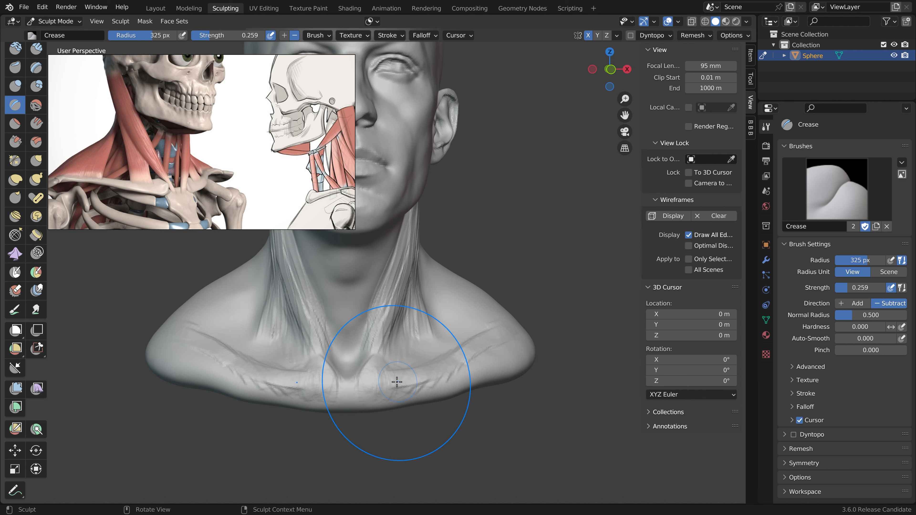
pyautogui.press('f')
pyautogui.press('ctrl')
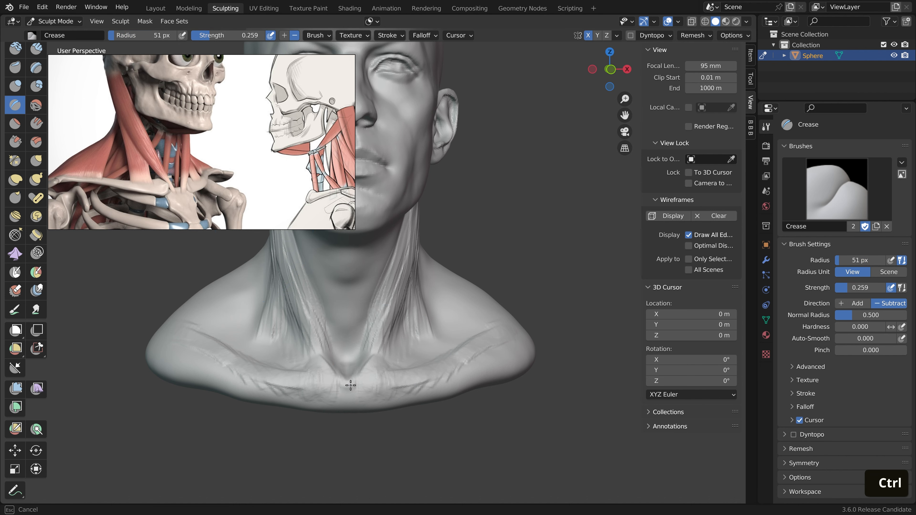
pyautogui.click(36, 49)
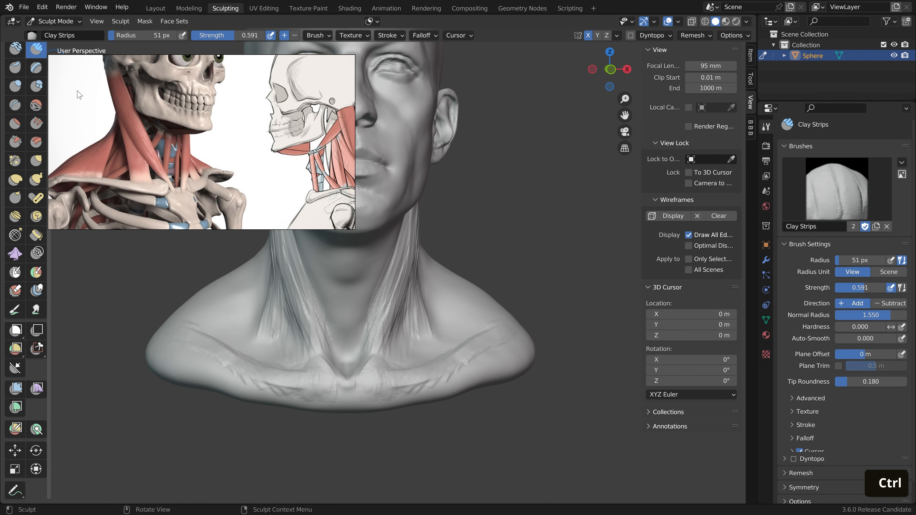
pyautogui.keyDown('ctrl'); pyautogui.moveTo(337, 372); pyautogui.dragTo(363, 379); pyautogui.keyUp('ctrl')
pyautogui.moveTo(364, 379)
pyautogui.mouseDown(button='middle')
pyautogui.moveTo(346, 368)
pyautogui.moveTo(370, 377)
pyautogui.moveTo(362, 372)
pyautogui.mouseUp(button='middle')
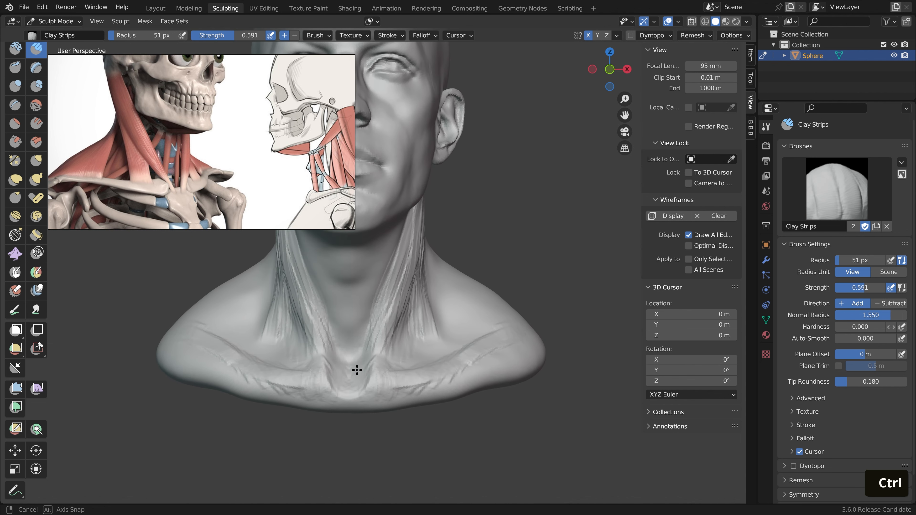
pyautogui.press('f')
pyautogui.click(369, 354)
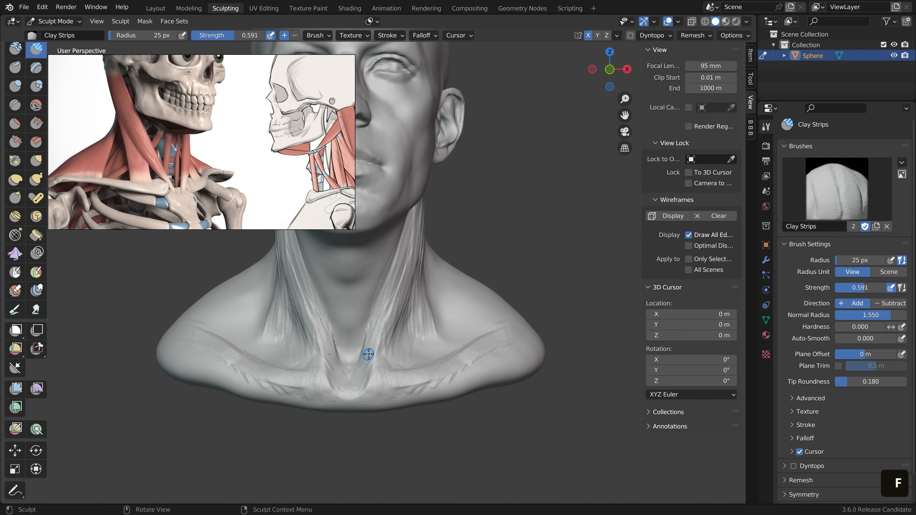
# Sculpt the front of the throat with the Clay Strips brush at 45 px and the Crease brush at 75 px
pyautogui.keyDown('shift'); pyautogui.moveTo(346, 240); pyautogui.dragTo(345, 275, button='middle'); pyautogui.keyUp('shift')
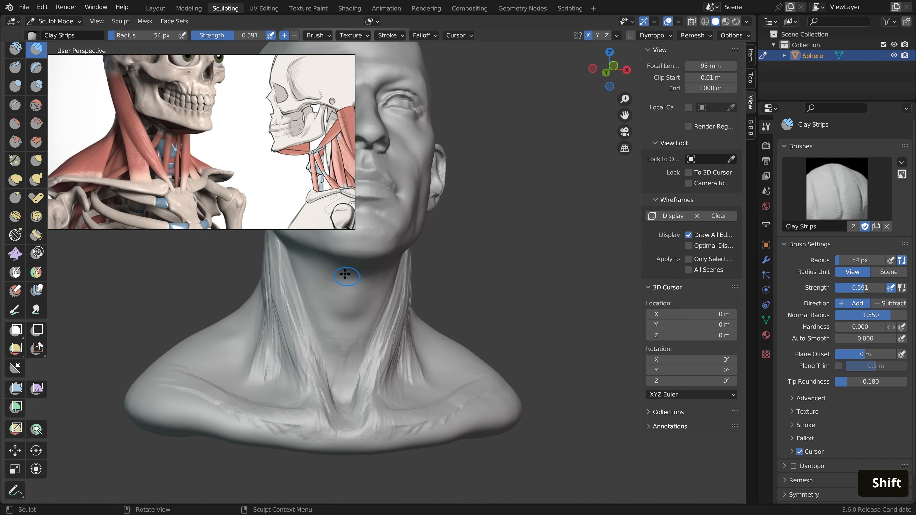
pyautogui.press('f')
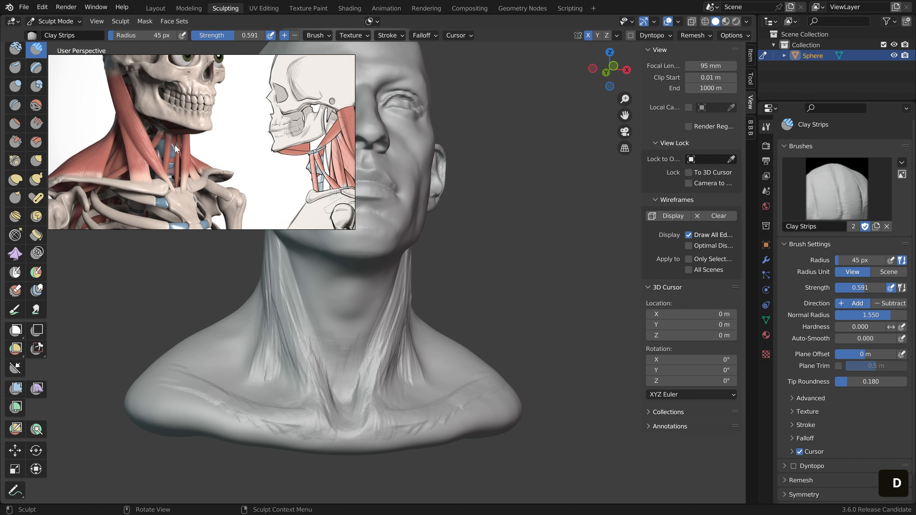
pyautogui.press('f')
pyautogui.click(349, 301)
pyautogui.click(15, 105)
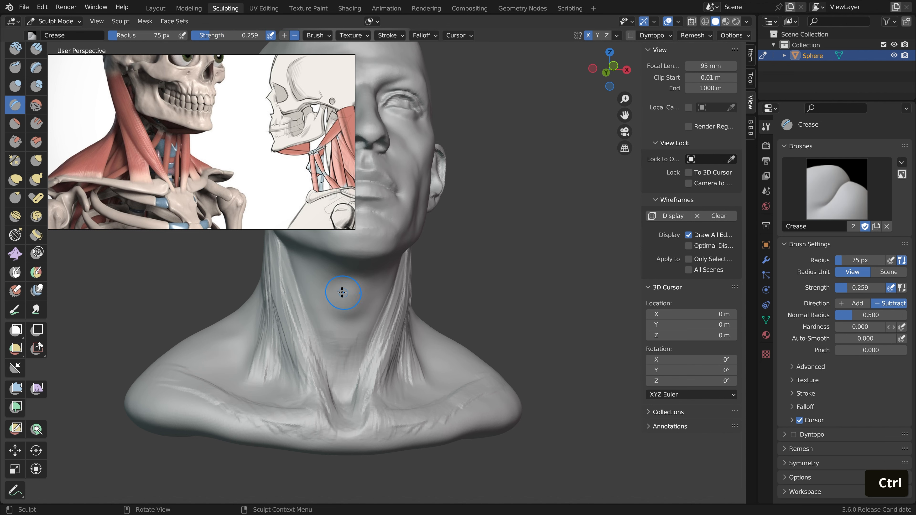
pyautogui.keyDown('ctrl'); pyautogui.moveTo(342, 293); pyautogui.dragTo(343, 291); pyautogui.keyUp('ctrl')
# Adjust the throat profile around the Adam's apple with the Grab brush at an 88 px radius
pyautogui.moveTo(385, 315)
pyautogui.mouseDown(button='middle')
pyautogui.moveTo(429, 310)
pyautogui.moveTo(361, 309)
pyautogui.moveTo(366, 295)
pyautogui.moveTo(384, 292)
pyautogui.mouseUp(button='middle')
pyautogui.press('g')
pyautogui.press('f')
pyautogui.click(366, 309)
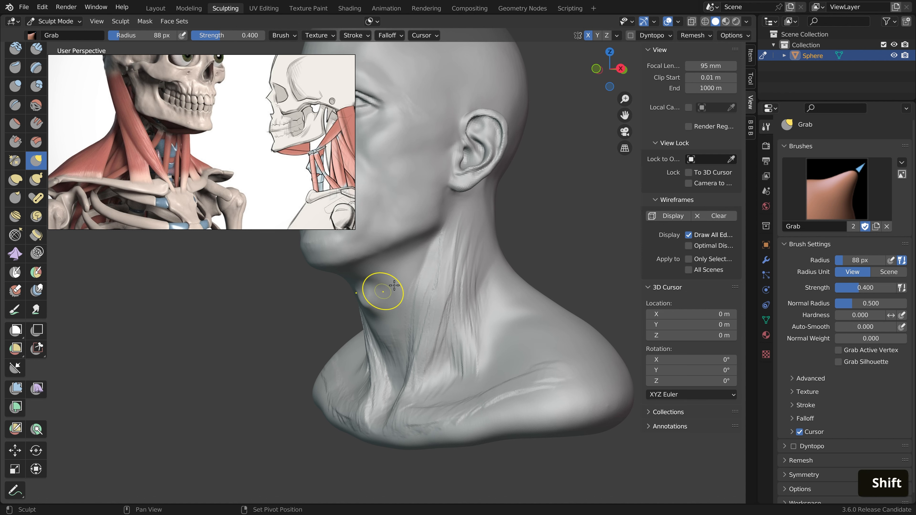
# Build up the Adam's apple and the adjoining throat with the Clay Strips brush, reducing its radius from 48 px to 42 and 34 px
pyautogui.click(36, 49)
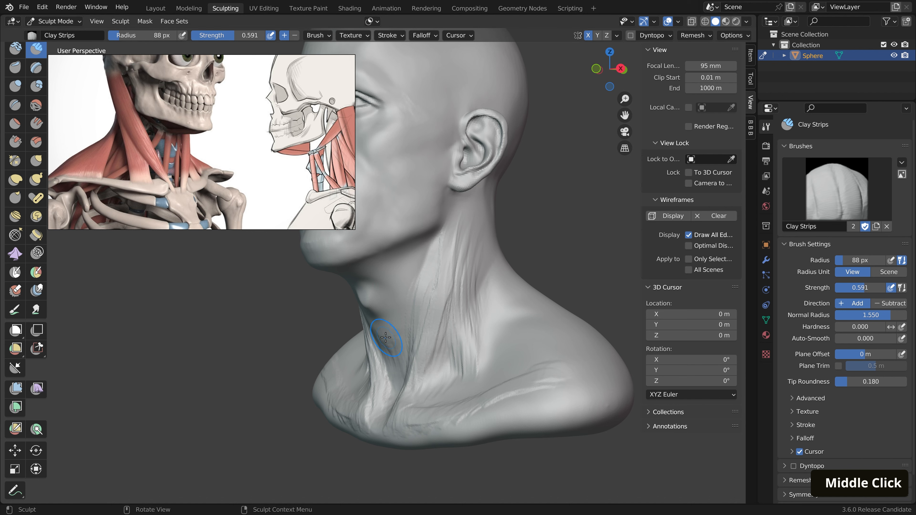
pyautogui.press('f')
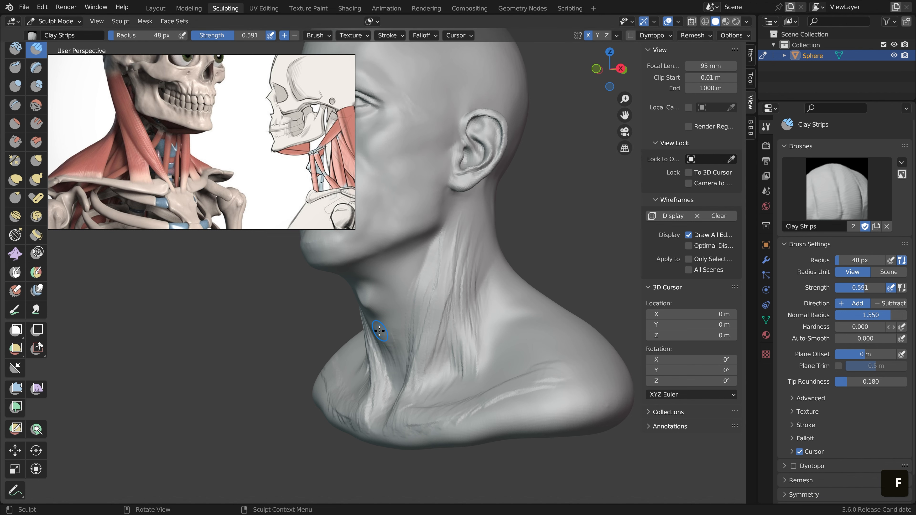
pyautogui.moveTo(392, 291); pyautogui.dragTo(388, 326, button='middle')
pyautogui.press('f')
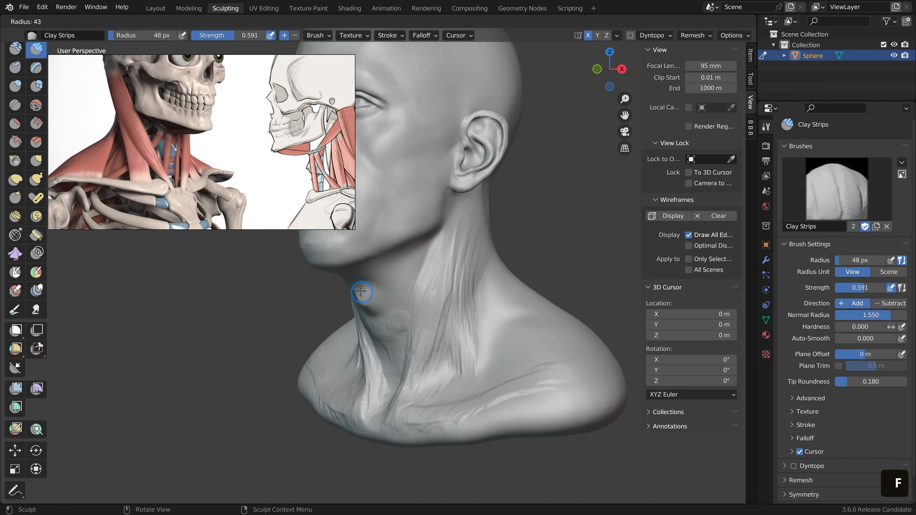
pyautogui.click(360, 265)
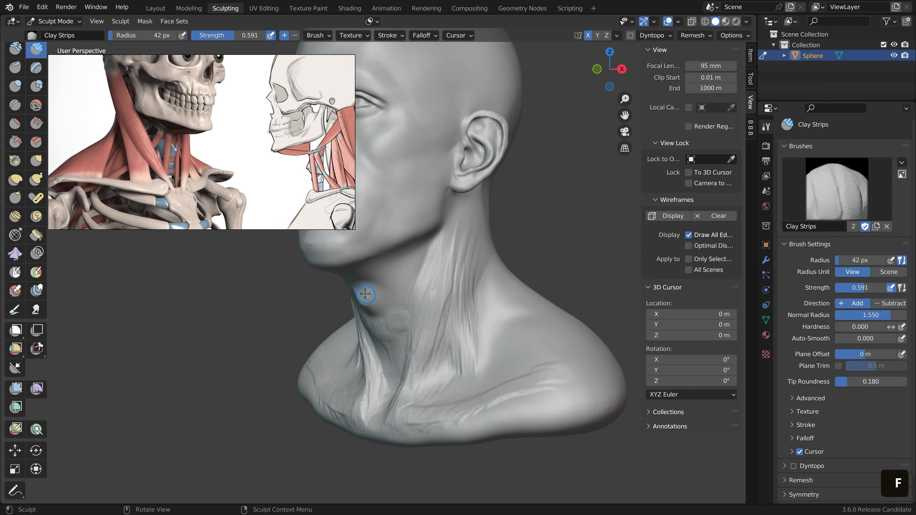
pyautogui.hotkey('ctrl', 'f')
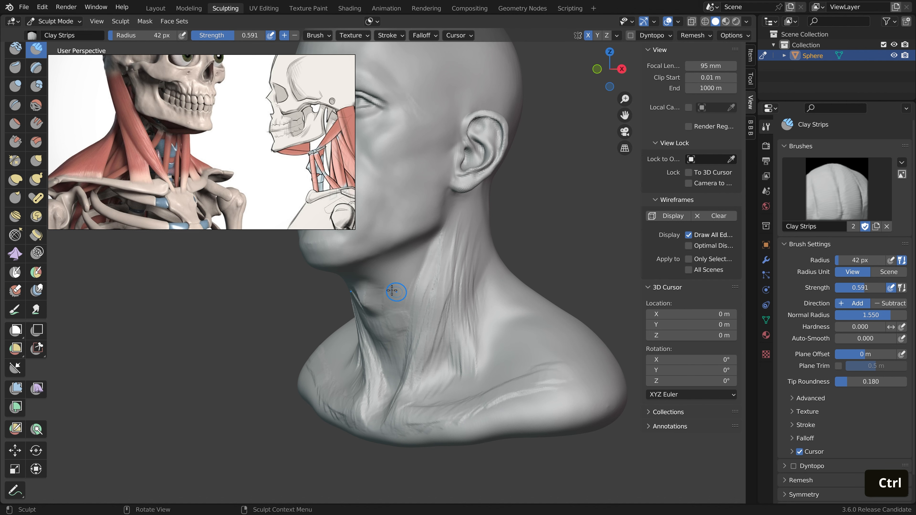
pyautogui.hotkey('ctrl', 'z')
pyautogui.hotkey('ctrl', 'f')
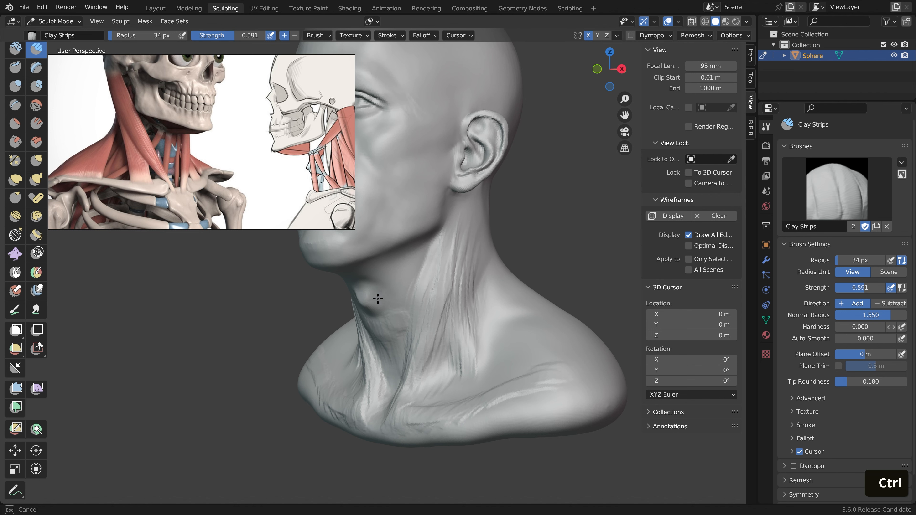
# Add muscle strands under the jaw and above the Adam's apple with the Clay Strips brush at 34 px
pyautogui.moveTo(399, 288); pyautogui.dragTo(441, 278, button='middle')
pyautogui.keyDown('ctrl'); pyautogui.moveTo(429, 261); pyautogui.dragTo(425, 278, button='middle'); pyautogui.keyUp('ctrl')
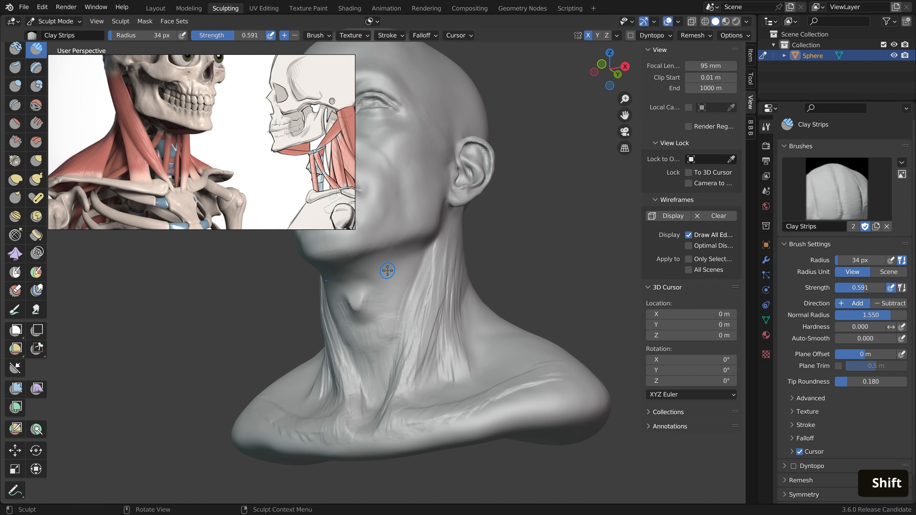
pyautogui.moveTo(402, 246); pyautogui.dragTo(353, 262, button='middle')
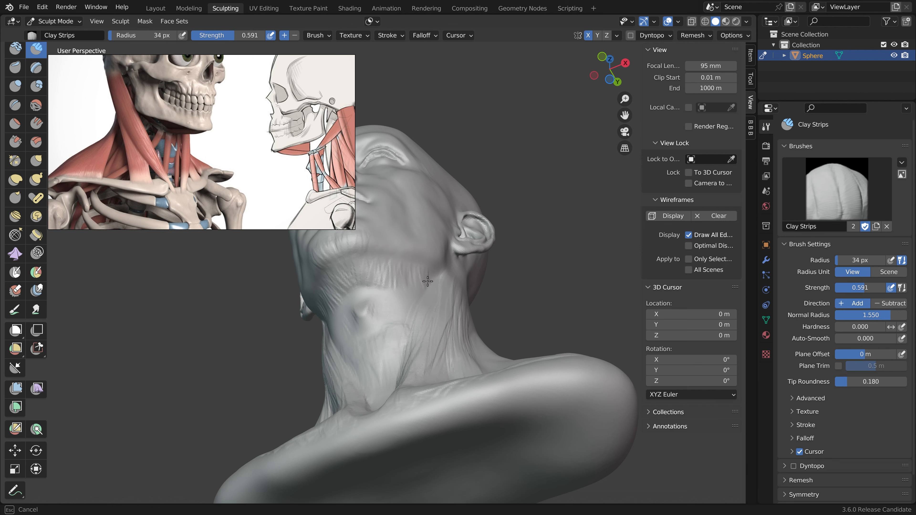
pyautogui.moveTo(437, 318); pyautogui.dragTo(368, 301, button='middle')
pyautogui.moveTo(342, 317); pyautogui.dragTo(399, 294)
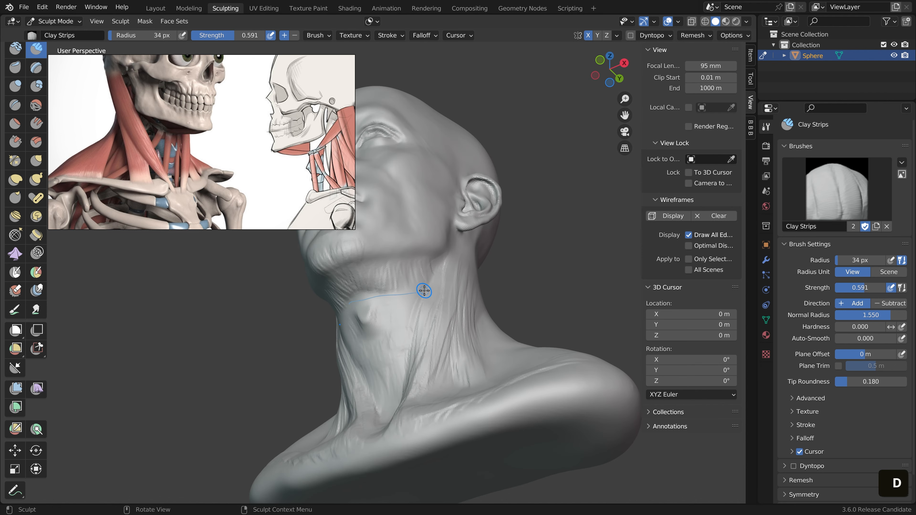
# Refine the strands beneath the chin and around the Adam's apple, reducing the Clay Strips radius to 28 px
pyautogui.moveTo(424, 291); pyautogui.dragTo(398, 287, button='middle')
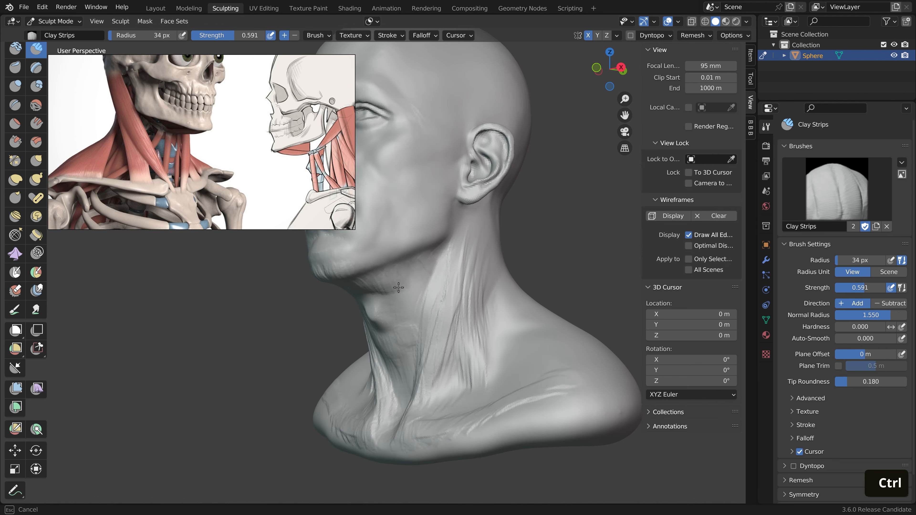
pyautogui.moveTo(460, 291); pyautogui.dragTo(463, 289, button='middle')
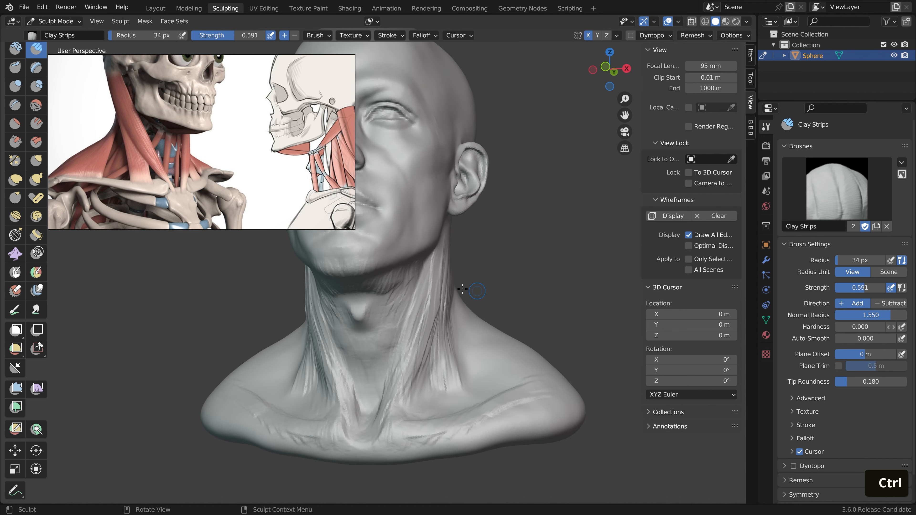
pyautogui.moveTo(389, 309); pyautogui.dragTo(362, 295, button='middle')
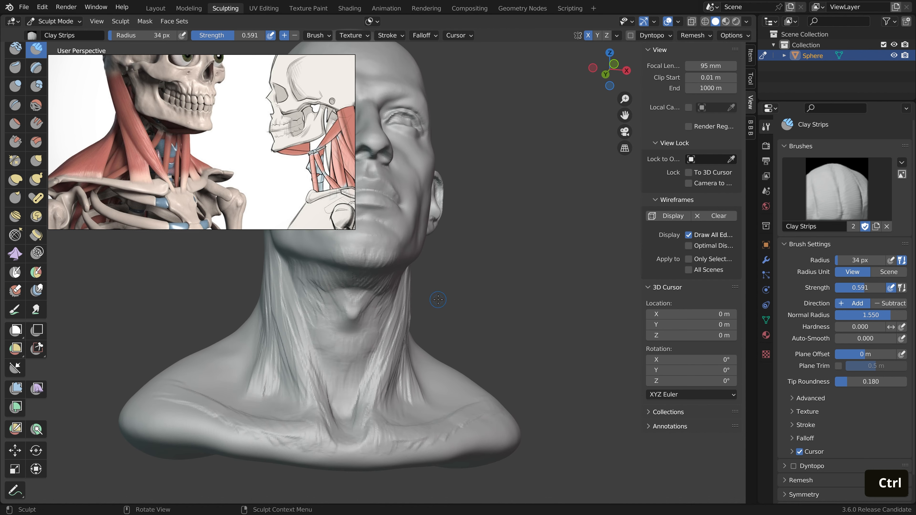
pyautogui.hotkey('ctrl', 'z')
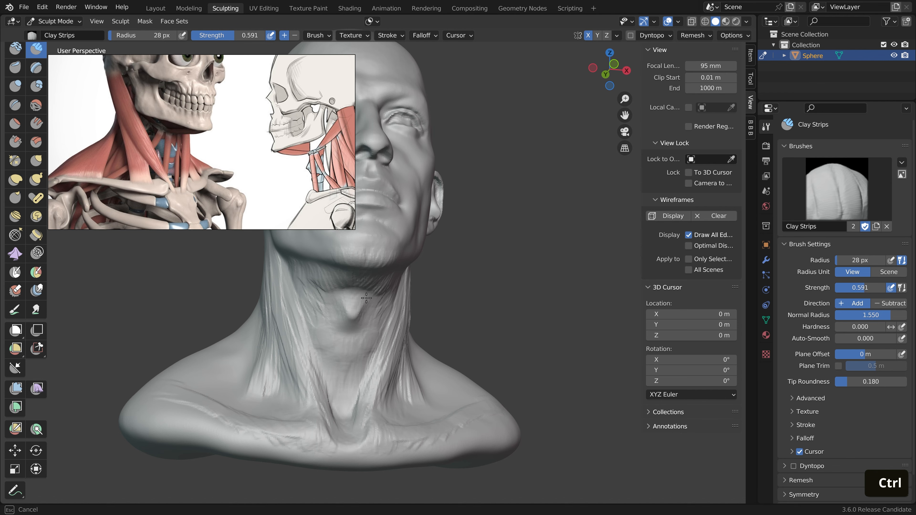
pyautogui.moveTo(371, 328); pyautogui.dragTo(393, 325, button='middle')
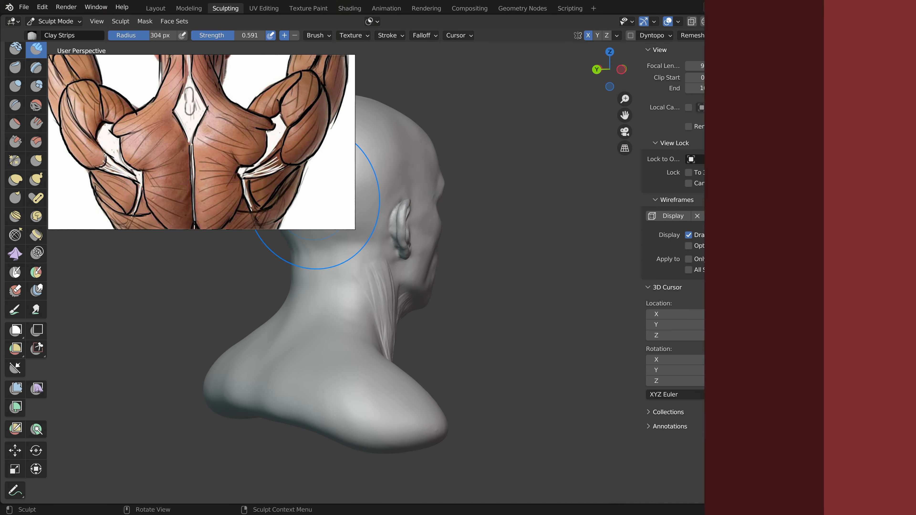
# Sculpt vertical muscle strands on the back of the neck below the skull with the Clay Strips brush at 38 px
pyautogui.press('f')
pyautogui.click(347, 291)
pyautogui.moveTo(347, 292)
pyautogui.mouseDown(button='middle')
pyautogui.moveTo(356, 319)
pyautogui.moveTo(361, 290)
pyautogui.moveTo(403, 303)
pyautogui.mouseUp(button='middle')
pyautogui.press('f')
pyautogui.click(340, 318)
pyautogui.moveTo(362, 290)
pyautogui.keyDown('ctrl'); pyautogui.mouseDown()
pyautogui.moveTo(358, 329)
pyautogui.moveTo(362, 308)
pyautogui.mouseUp(); pyautogui.keyUp('ctrl')
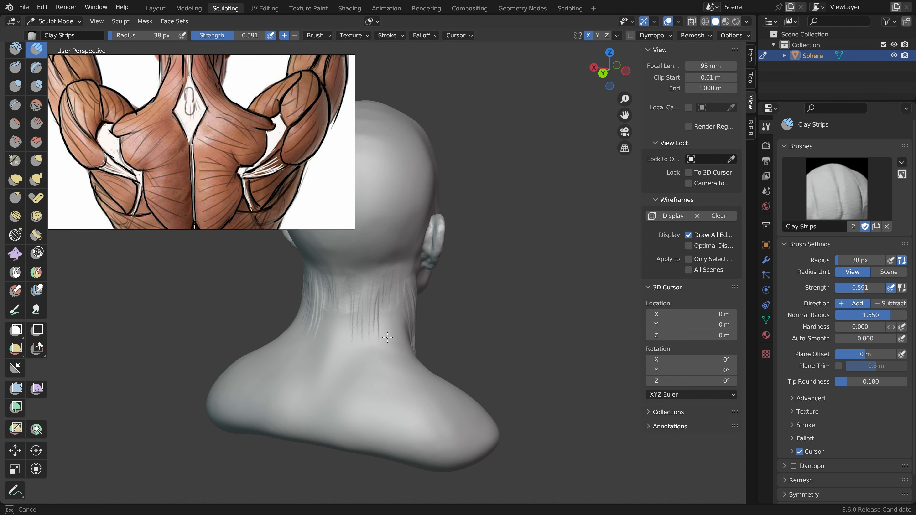
# Extend the trapezius strands from the neck onto the upper back, outlining the diamond-shaped area at the neck's base
pyautogui.moveTo(388, 338)
pyautogui.mouseDown()
pyautogui.moveTo(402, 351)
pyautogui.moveTo(370, 326)
pyautogui.mouseUp()
pyautogui.moveTo(396, 387); pyautogui.dragTo(374, 409)
pyautogui.moveTo(378, 313); pyautogui.dragTo(384, 317, button='middle')
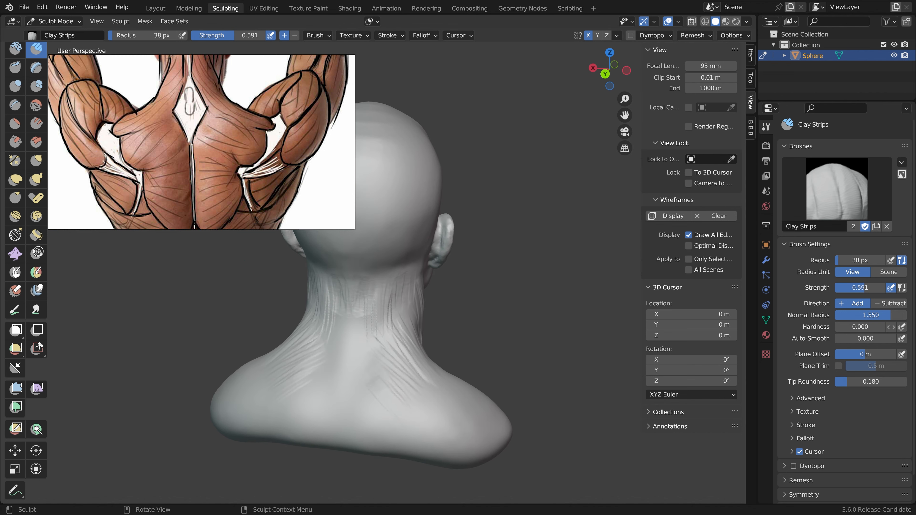
pyautogui.press('f')
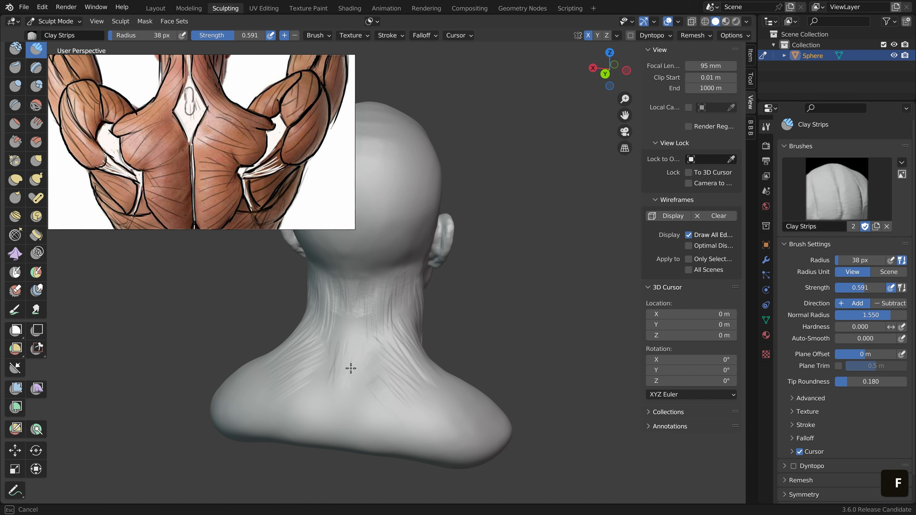
pyautogui.press('Escape')
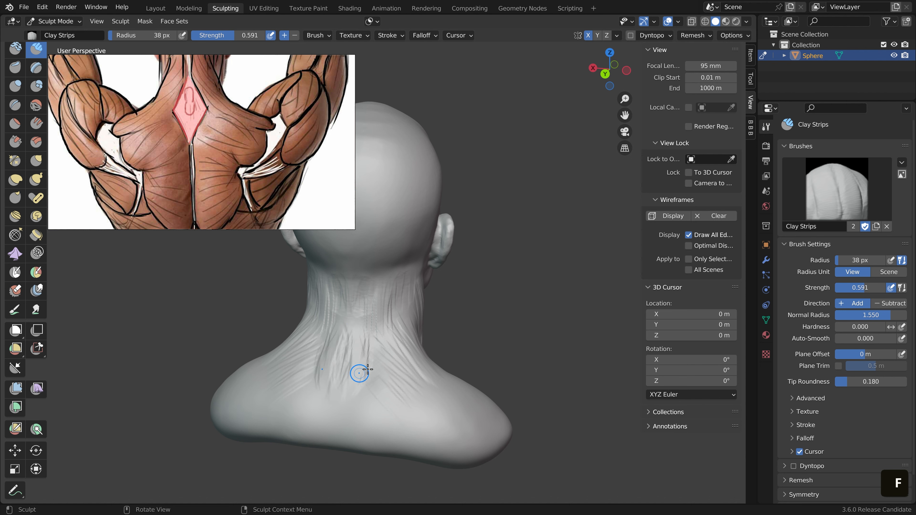
# Add trapezius strands across the top of the shoulder with the Clay Strips brush at a 43 px radius
pyautogui.moveTo(359, 357)
pyautogui.mouseDown(button='middle')
pyautogui.moveTo(440, 360)
pyautogui.moveTo(418, 361)
pyautogui.moveTo(435, 371)
pyautogui.mouseUp(button='middle')
pyautogui.press('f')
pyautogui.click(420, 361)
pyautogui.hotkey('ctrl', 'z')
pyautogui.moveTo(438, 336)
pyautogui.mouseDown()
pyautogui.moveTo(448, 361)
pyautogui.moveTo(486, 356)
pyautogui.mouseUp()
pyautogui.moveTo(437, 319)
pyautogui.mouseDown()
pyautogui.moveTo(415, 385)
pyautogui.moveTo(461, 379)
pyautogui.moveTo(491, 332)
pyautogui.mouseUp()
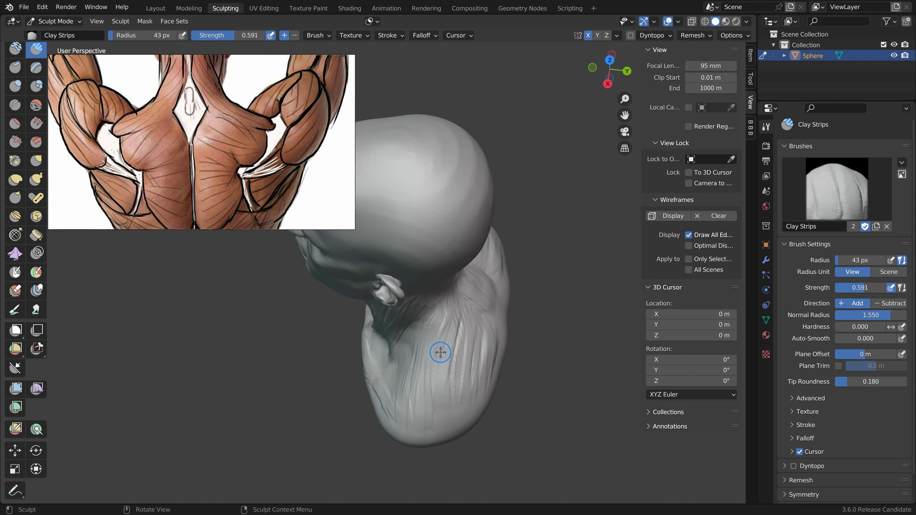
# Reshape the trapezius slope and the back of the neck with the Grab brush at a 302 px radius
pyautogui.moveTo(476, 437); pyautogui.dragTo(490, 296, button='middle')
pyautogui.press('g')
pyautogui.scroll(3, 491, 294)
pyautogui.scroll(-3, 492, 293)
pyautogui.scroll(2, 492, 293)
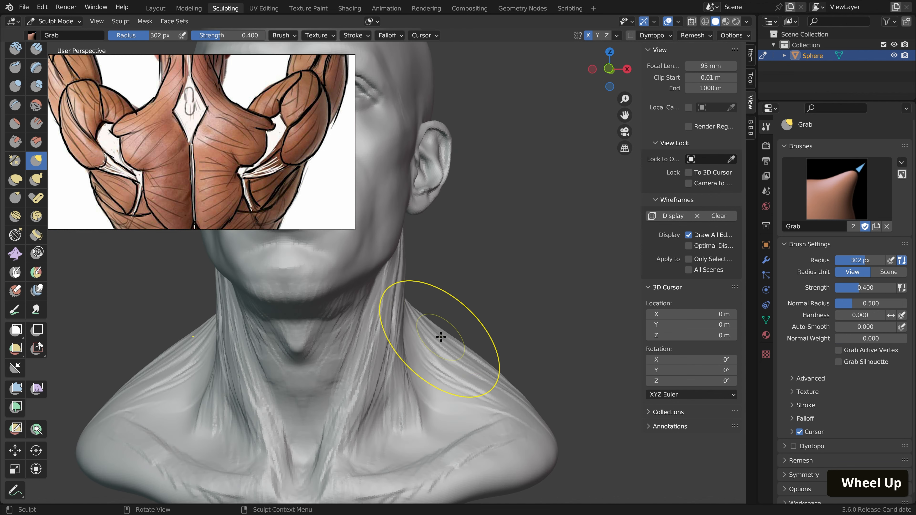
pyautogui.scroll(-3, 465, 366)
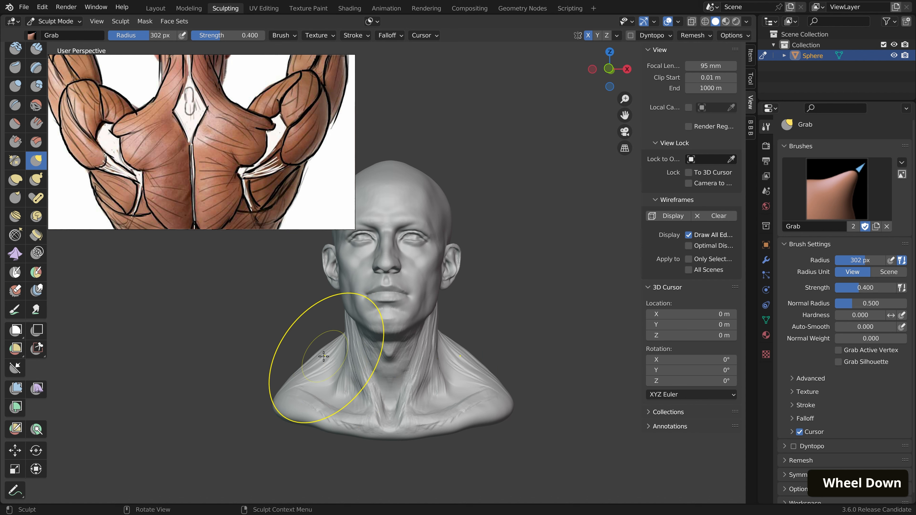
pyautogui.moveTo(321, 361); pyautogui.dragTo(517, 389, button='middle')
pyautogui.scroll(4, 476, 379)
pyautogui.scroll(-4, 477, 360)
pyautogui.scroll(4, 437, 336)
pyautogui.scroll(-5, 444, 338)
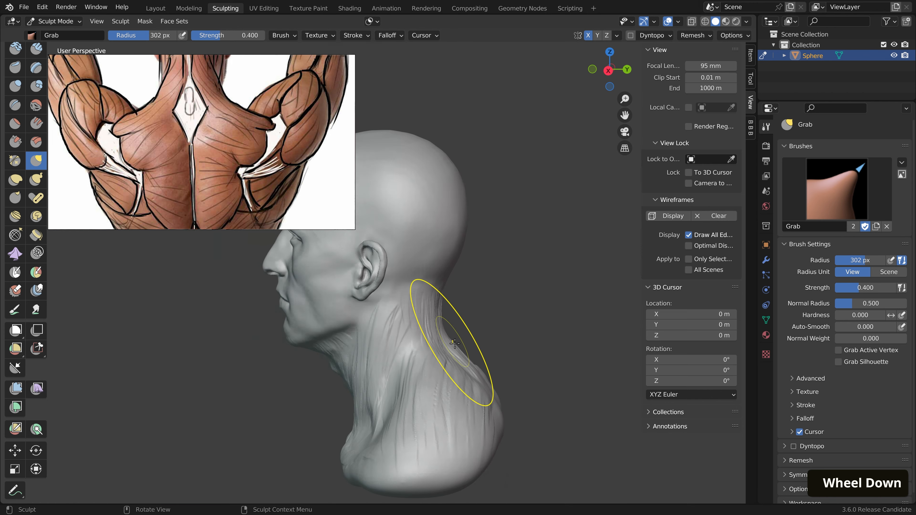
# Adjust the form of the rear neck and upper shoulders with the Grab brush at a 252 px radius
pyautogui.moveTo(447, 338)
pyautogui.mouseDown(button='middle')
pyautogui.moveTo(468, 330)
pyautogui.moveTo(400, 326)
pyautogui.moveTo(395, 317)
pyautogui.mouseUp(button='middle')
pyautogui.scroll(4, 415, 270)
pyautogui.press('f')
pyautogui.click(213, 266)
pyautogui.scroll(-4, 292, 338)
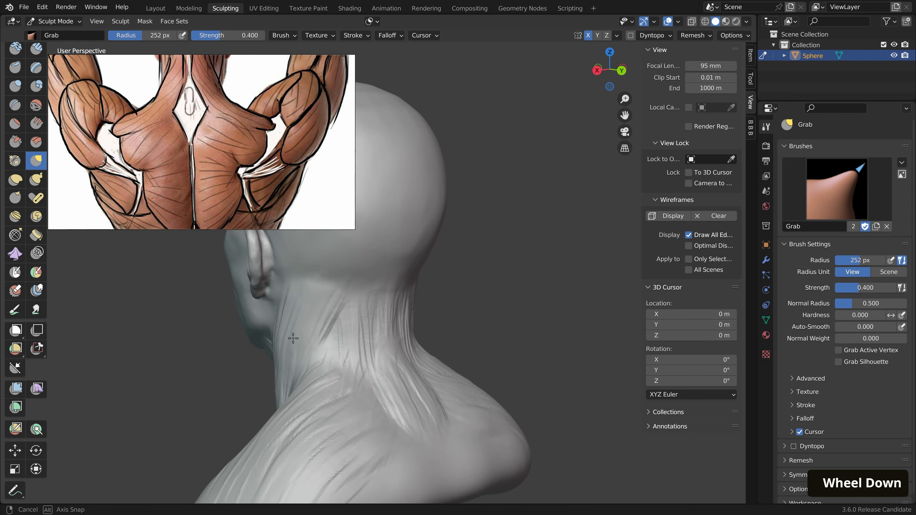
pyautogui.moveTo(293, 337); pyautogui.dragTo(480, 317, button='middle')
pyautogui.scroll(3, 515, 285)
pyautogui.scroll(-4, 515, 285)
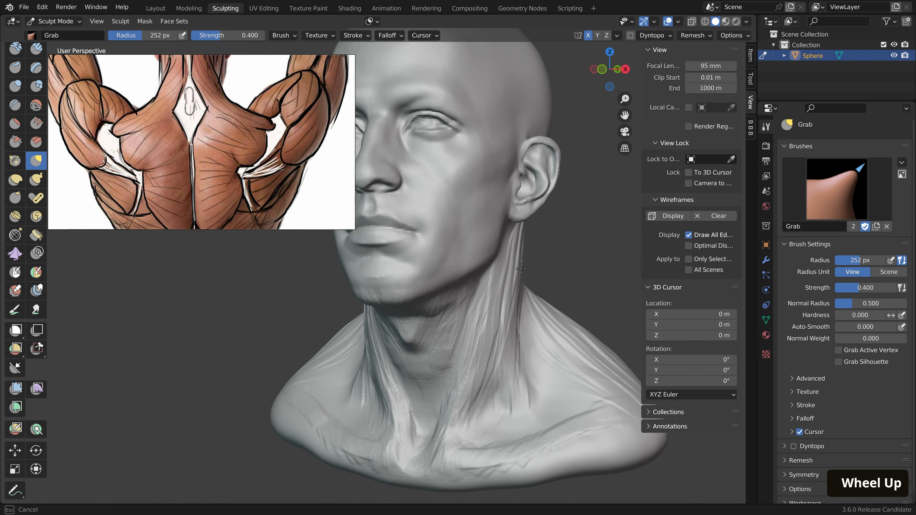
pyautogui.scroll(-2, 504, 358)
# Flatten the muscle strands on the neck and shoulders with the Flatten/Contrast brush, reducing its radius to 26 px
pyautogui.moveTo(503, 359)
pyautogui.mouseDown(button='middle')
pyautogui.moveTo(557, 314)
pyautogui.moveTo(566, 319)
pyautogui.moveTo(538, 312)
pyautogui.moveTo(505, 278)
pyautogui.moveTo(464, 266)
pyautogui.moveTo(422, 269)
pyautogui.mouseUp(button='middle')
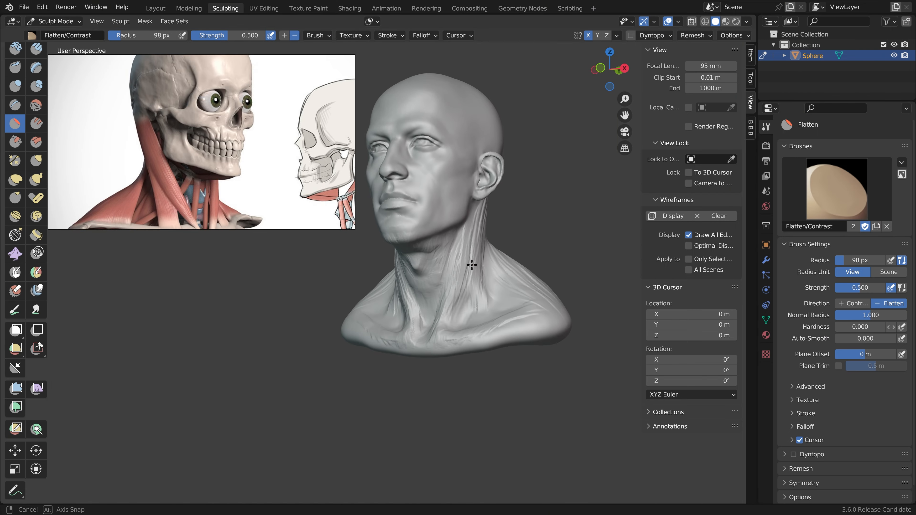
pyautogui.press('f')
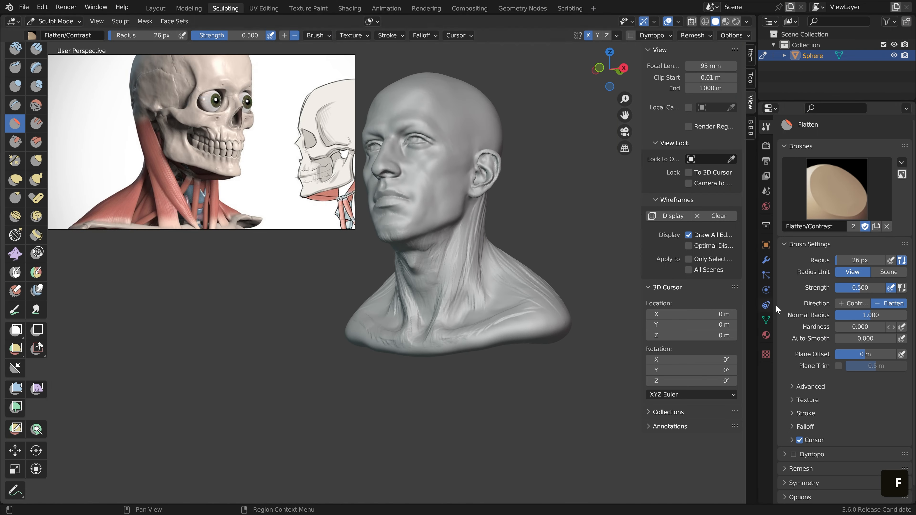
pyautogui.moveTo(857, 290); pyautogui.dragTo(866, 291)
# Adjust the side neck muscles with the Grab brush at 164 px and smooth the area around the collarbones
pyautogui.moveTo(487, 236); pyautogui.dragTo(456, 227, button='middle')
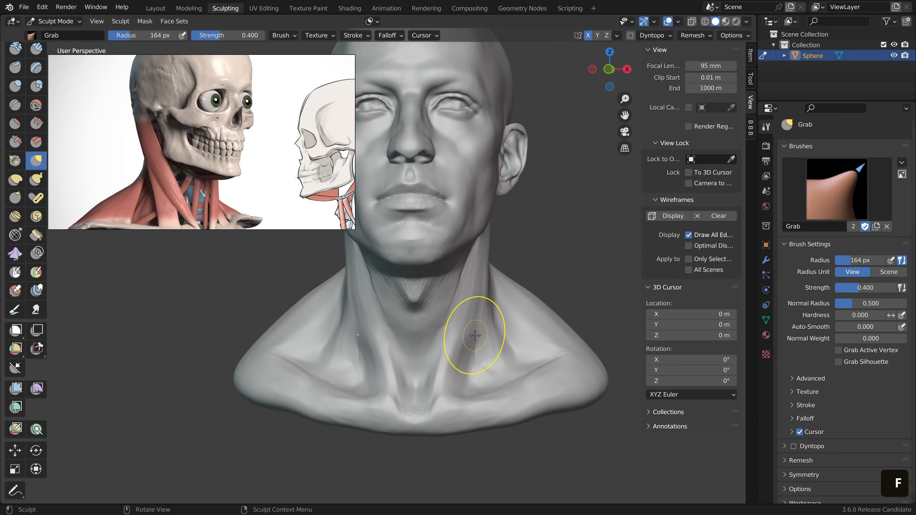
pyautogui.moveTo(470, 327); pyautogui.dragTo(497, 327, button='middle')
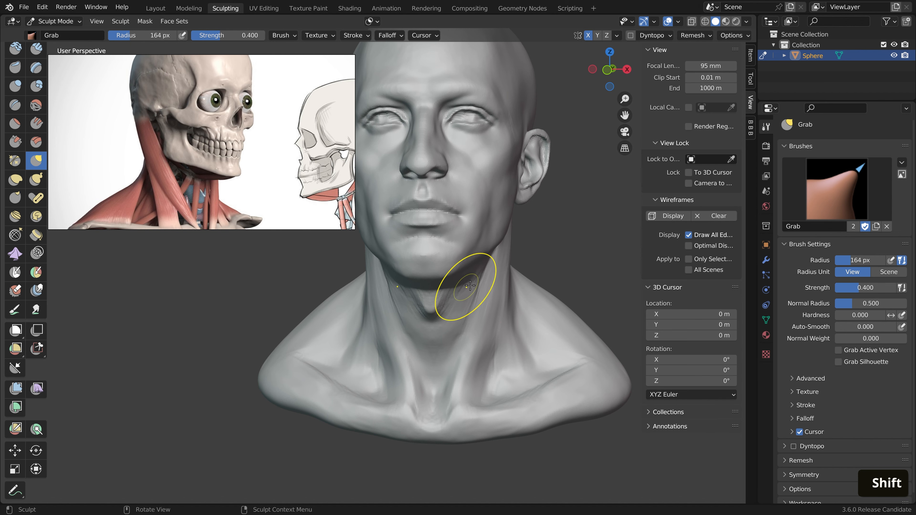
pyautogui.moveTo(468, 290); pyautogui.dragTo(386, 286, button='middle')
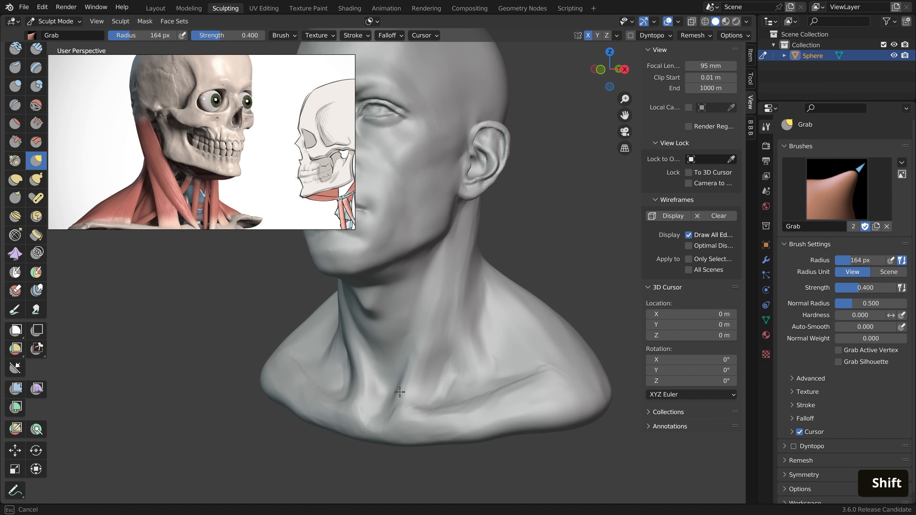
pyautogui.keyDown('shift'); pyautogui.moveTo(474, 397); pyautogui.dragTo(464, 417); pyautogui.keyUp('shift')
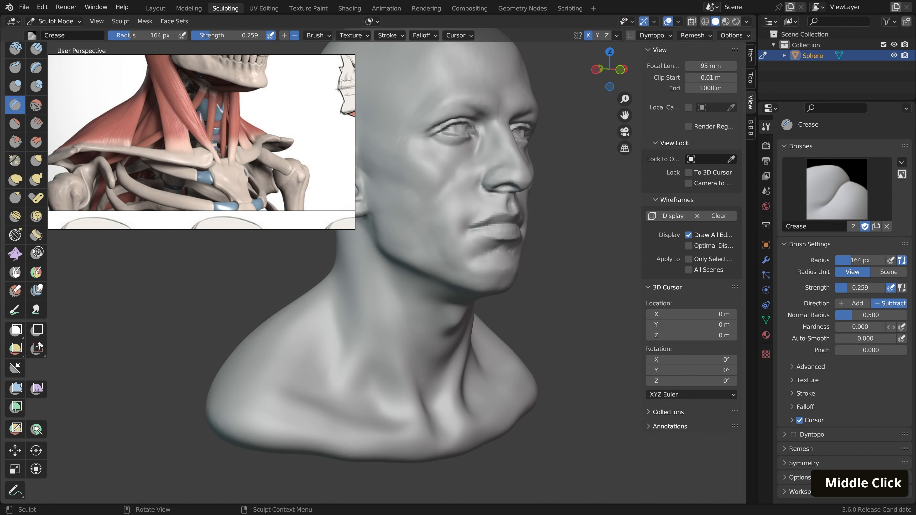
# Carve the front edge of the side neck muscle from below the ear toward the collarbone with the Crease brush at a 73 px radius
pyautogui.moveTo(494, 287); pyautogui.dragTo(440, 286, button='middle')
pyautogui.moveTo(523, 285)
pyautogui.mouseDown(button='middle')
pyautogui.moveTo(492, 284)
pyautogui.moveTo(489, 256)
pyautogui.mouseUp(button='middle')
pyautogui.press('f')
pyautogui.click(476, 296)
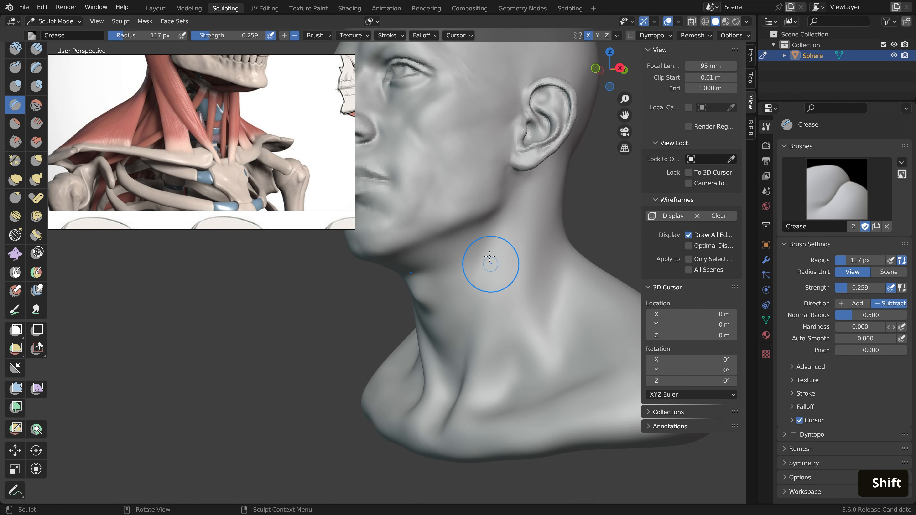
pyautogui.press('f')
pyautogui.click(465, 324)
pyautogui.moveTo(436, 343); pyautogui.dragTo(444, 347)
pyautogui.moveTo(470, 313); pyautogui.dragTo(505, 312, button='middle')
pyautogui.hotkey('ctrl', 'z')
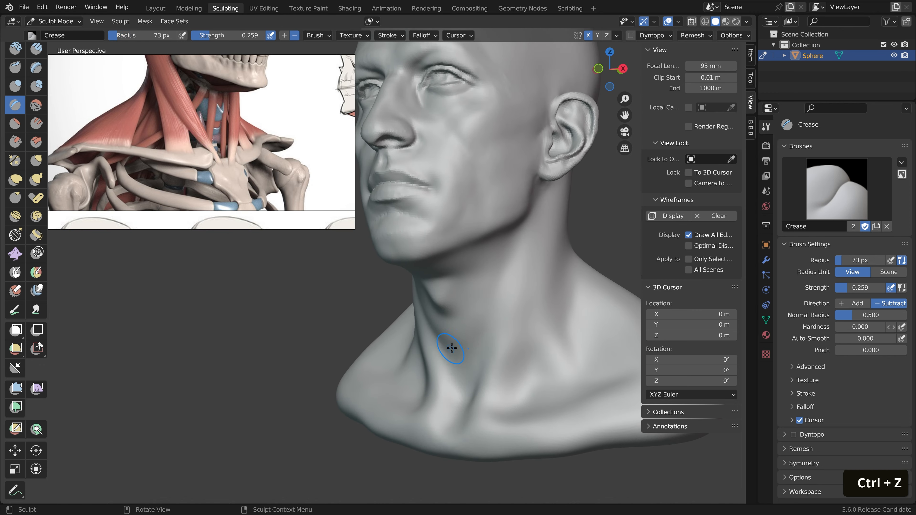
pyautogui.moveTo(450, 347); pyautogui.dragTo(484, 360)
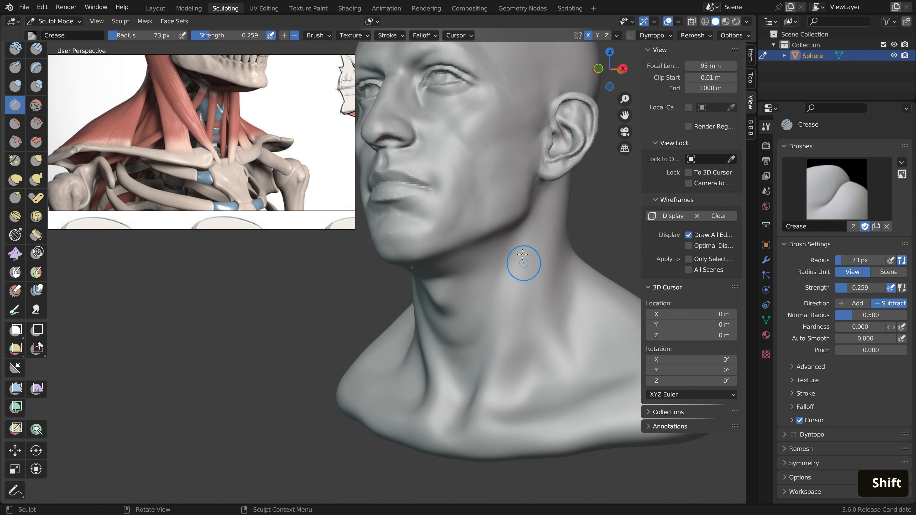
pyautogui.hotkey('ctrl', 'z')
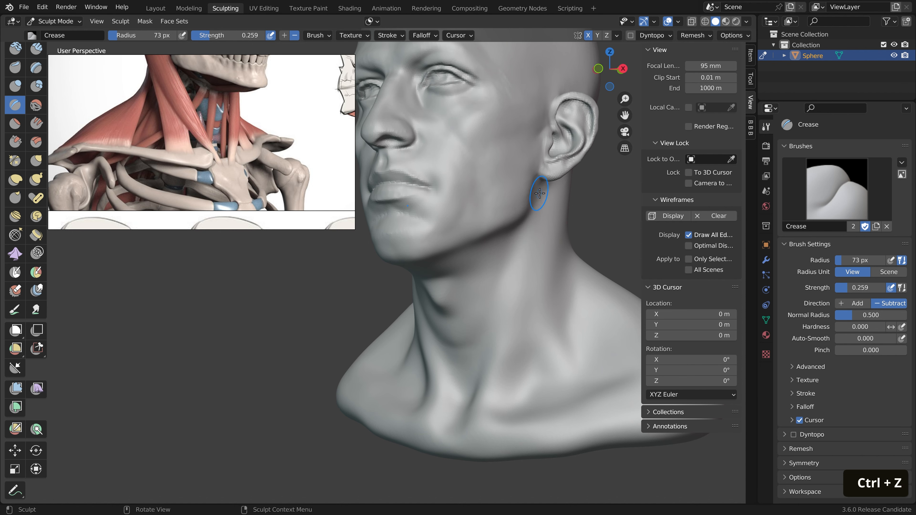
pyautogui.moveTo(537, 194); pyautogui.dragTo(489, 344)
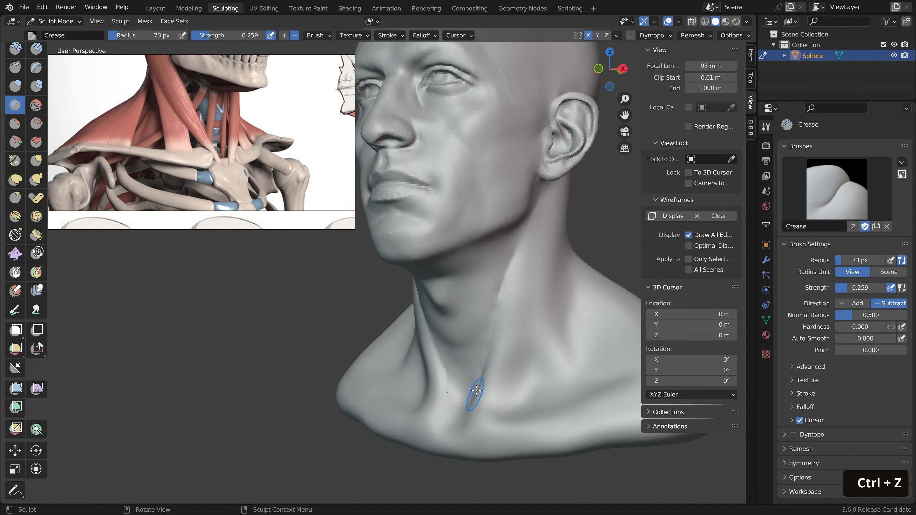
# Refine the hollow between the inner ends of the collarbones with the Crease brush at an 85 px radius
pyautogui.moveTo(476, 391); pyautogui.dragTo(491, 385, button='middle')
pyautogui.press('f')
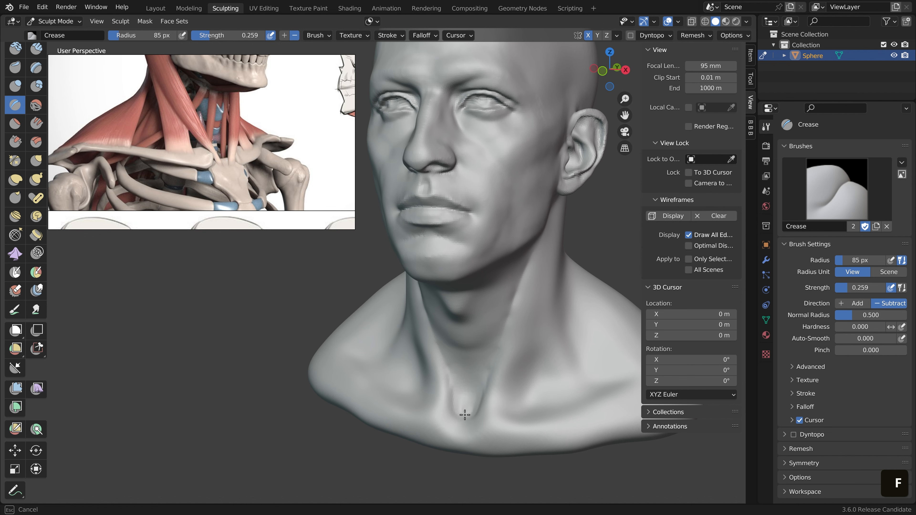
pyautogui.click(466, 415)
pyautogui.hotkey('ctrl', 'z')
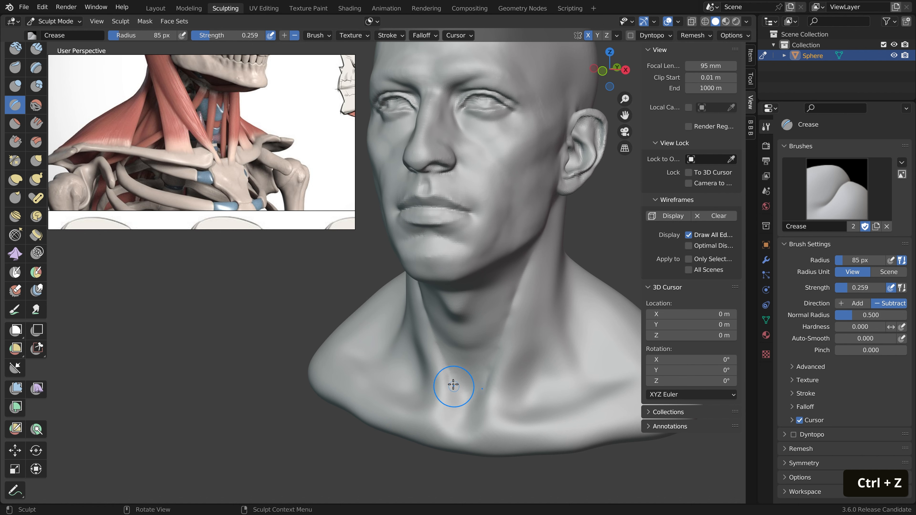
pyautogui.moveTo(450, 379); pyautogui.dragTo(455, 401)
pyautogui.hotkey('ctrl', 'z')
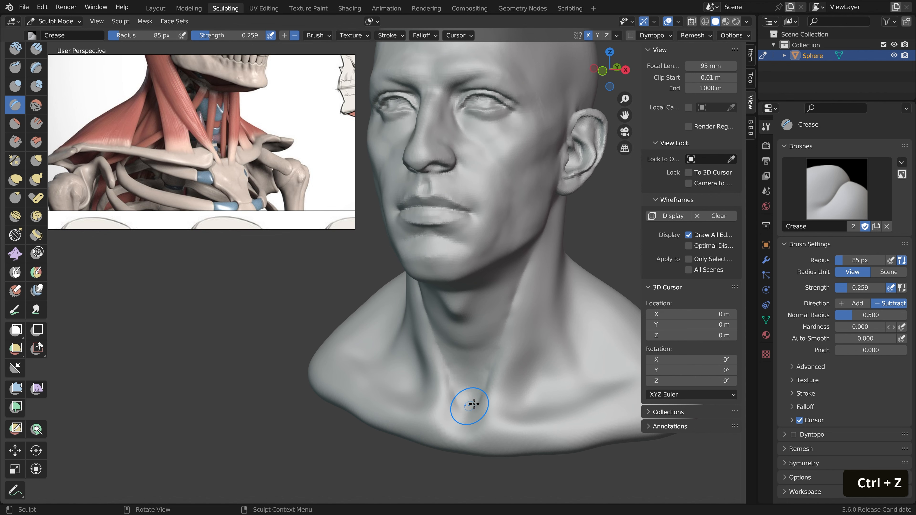
pyautogui.moveTo(474, 404); pyautogui.dragTo(504, 351, button='middle')
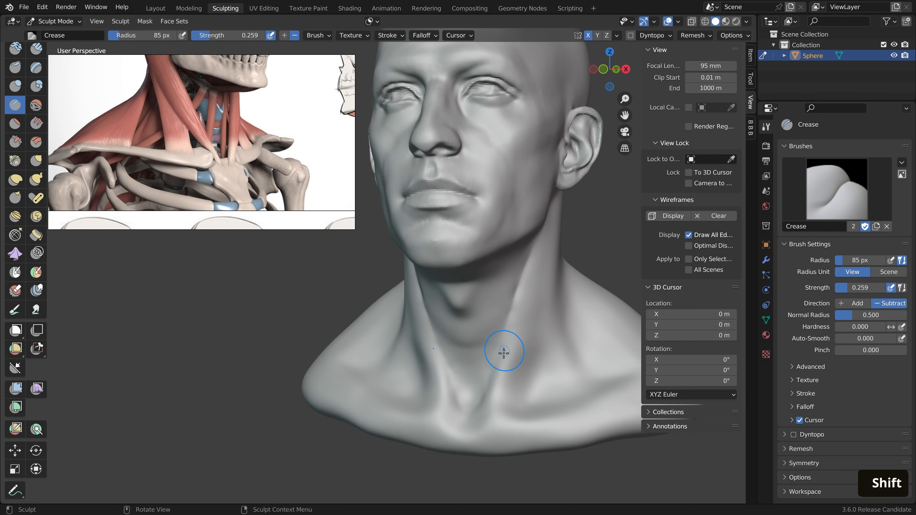
pyautogui.moveTo(548, 307); pyautogui.dragTo(517, 392, button='middle')
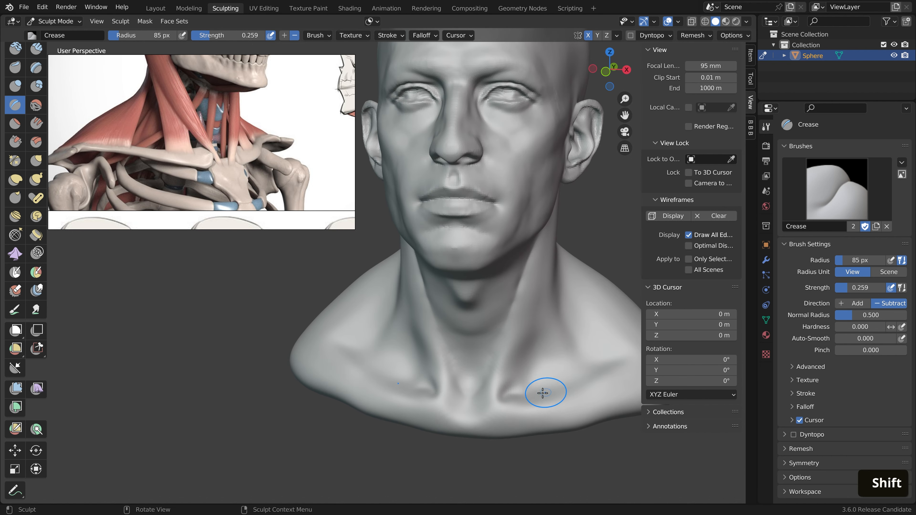
# Undo the last collarbone stroke and smooth the outer collarbone area and the side of the neck
pyautogui.hotkey('ctrl', 'z')
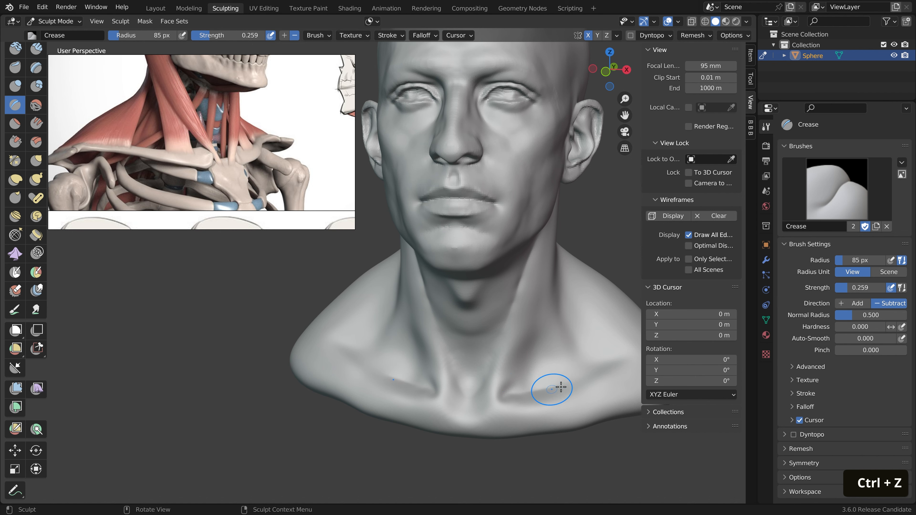
pyautogui.moveTo(586, 373)
pyautogui.keyDown('shift'); pyautogui.mouseDown()
pyautogui.moveTo(525, 396)
pyautogui.moveTo(531, 366)
pyautogui.moveTo(558, 373)
pyautogui.mouseUp(); pyautogui.keyUp('shift')
pyautogui.moveTo(582, 361)
pyautogui.mouseDown(button='middle')
pyautogui.moveTo(611, 356)
pyautogui.moveTo(579, 358)
pyautogui.moveTo(552, 378)
pyautogui.mouseUp(button='middle')
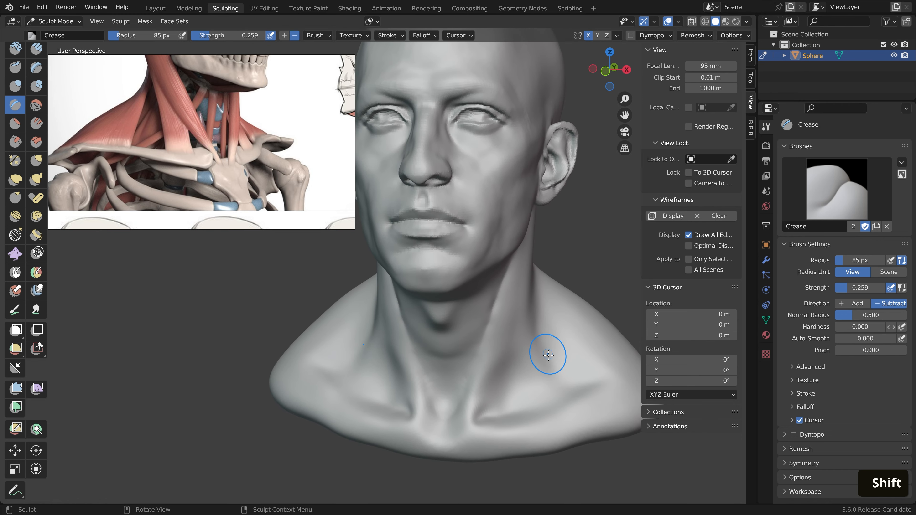
pyautogui.moveTo(542, 331)
pyautogui.mouseDown(button='middle')
pyautogui.moveTo(525, 232)
pyautogui.moveTo(554, 281)
pyautogui.mouseUp(button='middle')
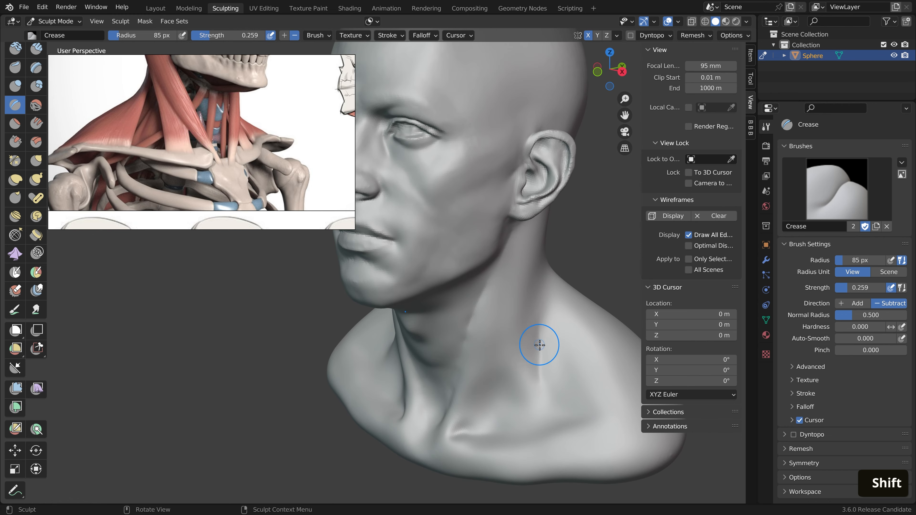
pyautogui.keyDown('shift'); pyautogui.moveTo(540, 293); pyautogui.dragTo(537, 300); pyautogui.keyUp('shift')
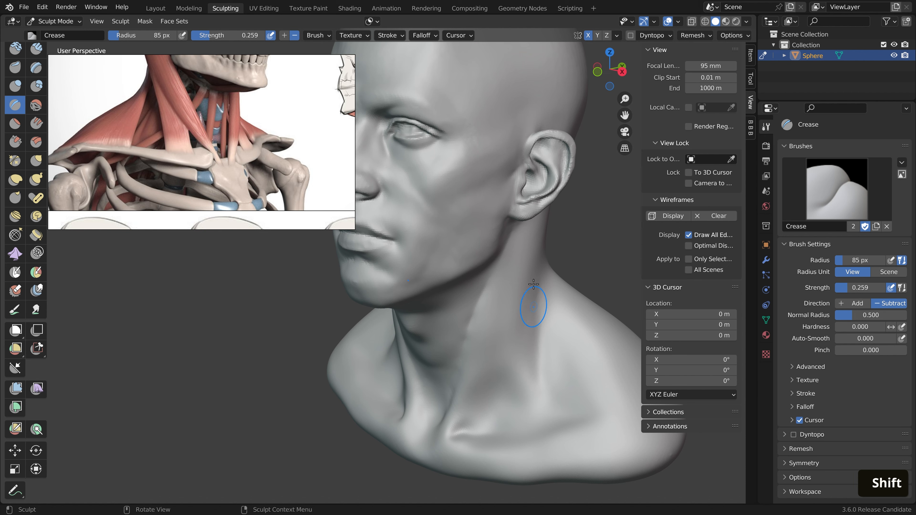
pyautogui.moveTo(533, 283); pyautogui.dragTo(499, 249, button='middle')
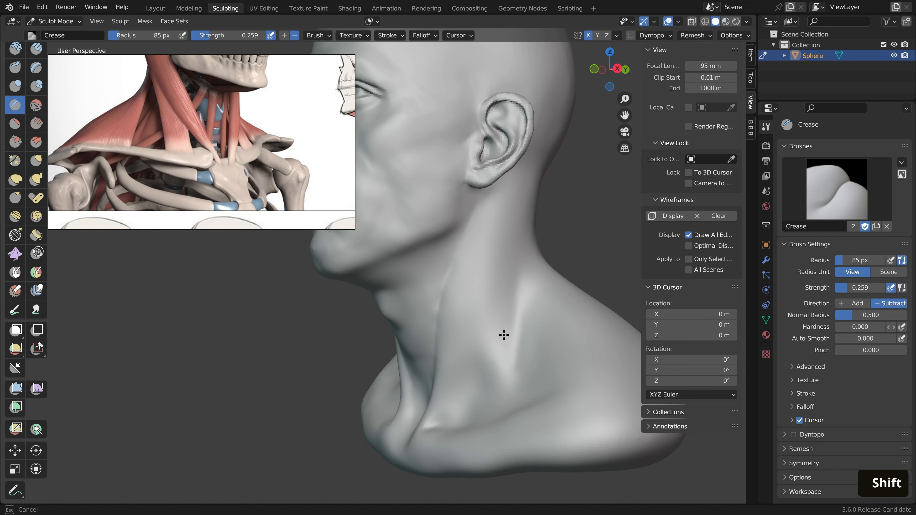
pyautogui.moveTo(504, 335); pyautogui.dragTo(479, 302, button='middle')
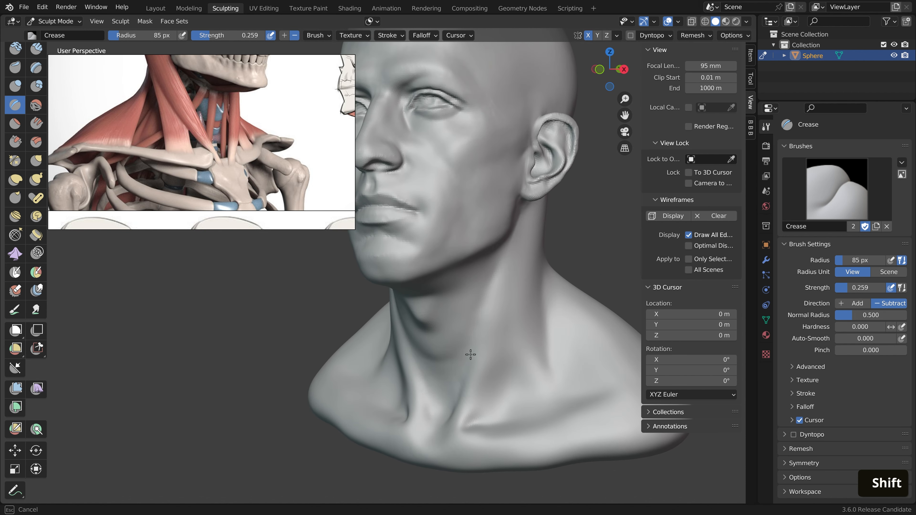
pyautogui.moveTo(471, 355); pyautogui.dragTo(563, 281, button='middle')
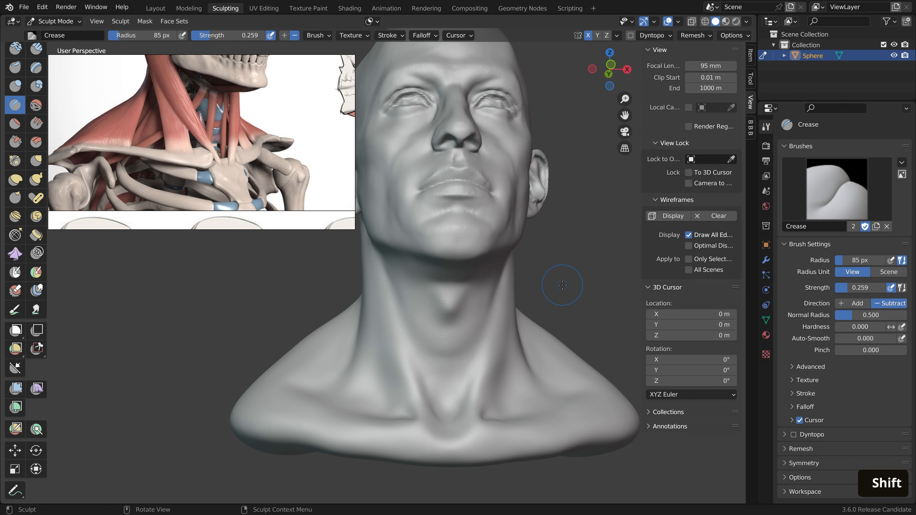
pyautogui.scroll(-3, 613, 272)
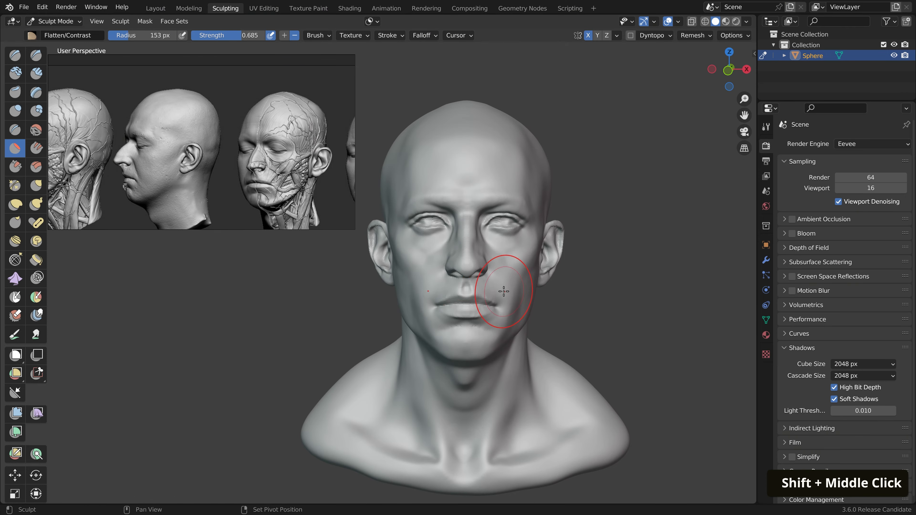
# Switch to the Grab brush and enlarge its radius to 303 px for the neck and shoulders
pyautogui.keyDown('shift'); pyautogui.moveTo(504, 292); pyautogui.dragTo(507, 278, button='middle'); pyautogui.keyUp('shift')
pyautogui.press('f')
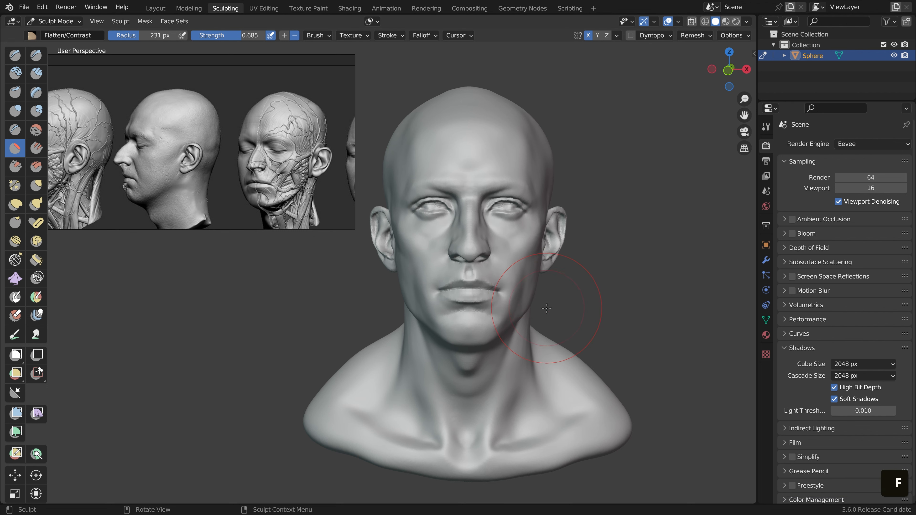
pyautogui.press('g')
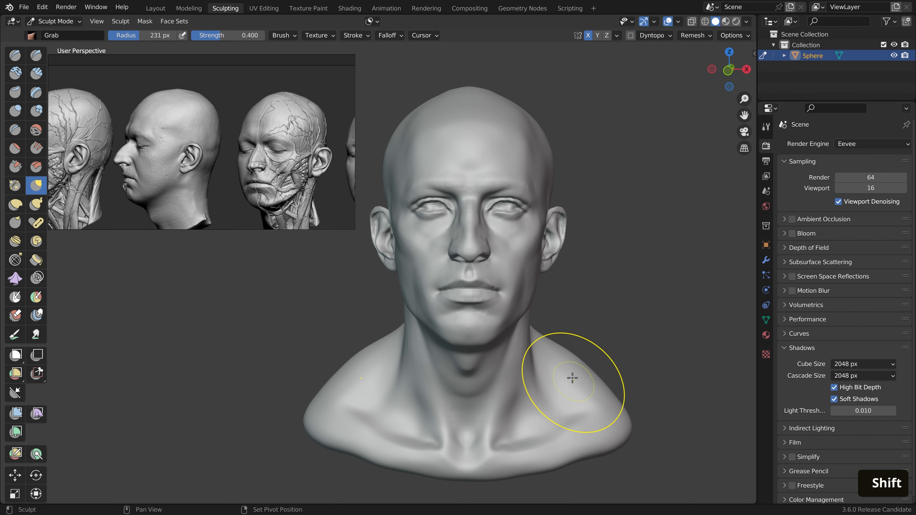
pyautogui.moveTo(567, 379)
pyautogui.mouseDown(button='middle')
pyautogui.moveTo(648, 304)
pyautogui.moveTo(716, 328)
pyautogui.moveTo(596, 361)
pyautogui.moveTo(566, 418)
pyautogui.moveTo(617, 418)
pyautogui.moveTo(582, 352)
pyautogui.mouseUp(button='middle')
pyautogui.press('f')
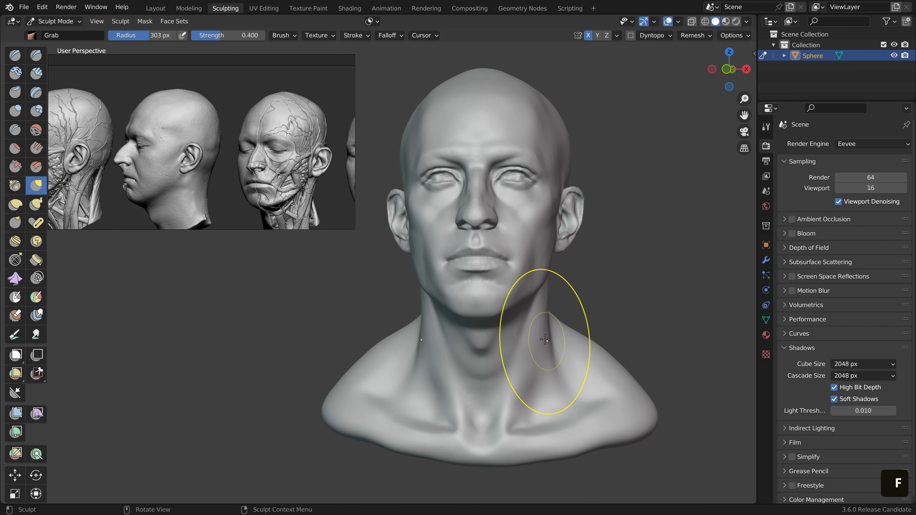
# Examine the neck outline and trapezius slope from below and from behind the bust
pyautogui.scroll(5, 545, 335)
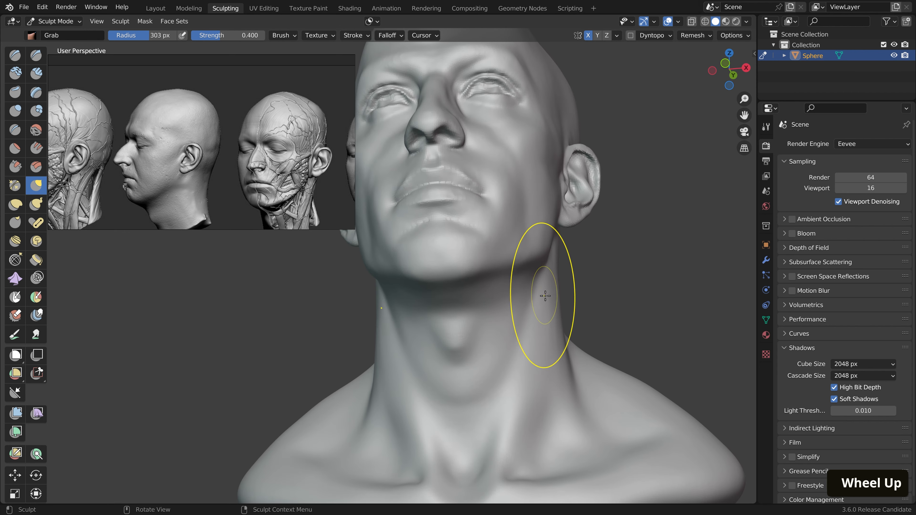
pyautogui.moveTo(565, 311); pyautogui.dragTo(310, 254, button='middle')
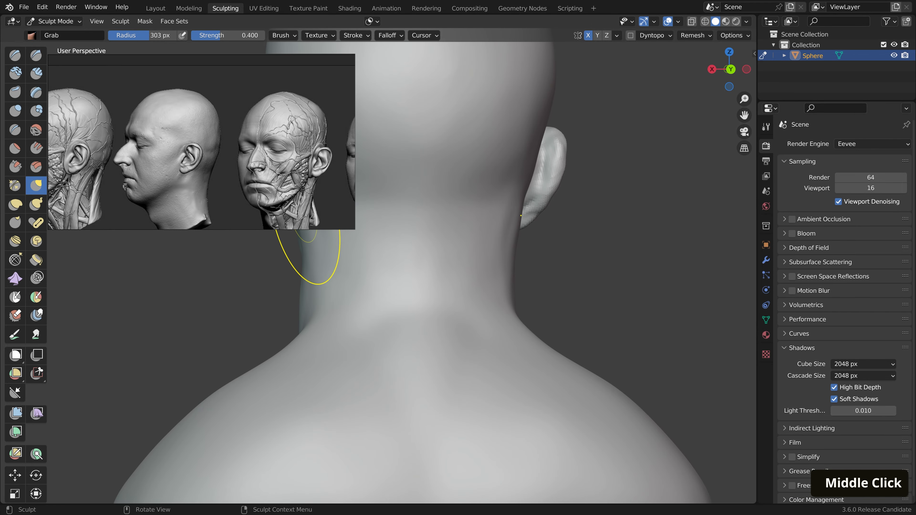
pyautogui.scroll(-2, 307, 261)
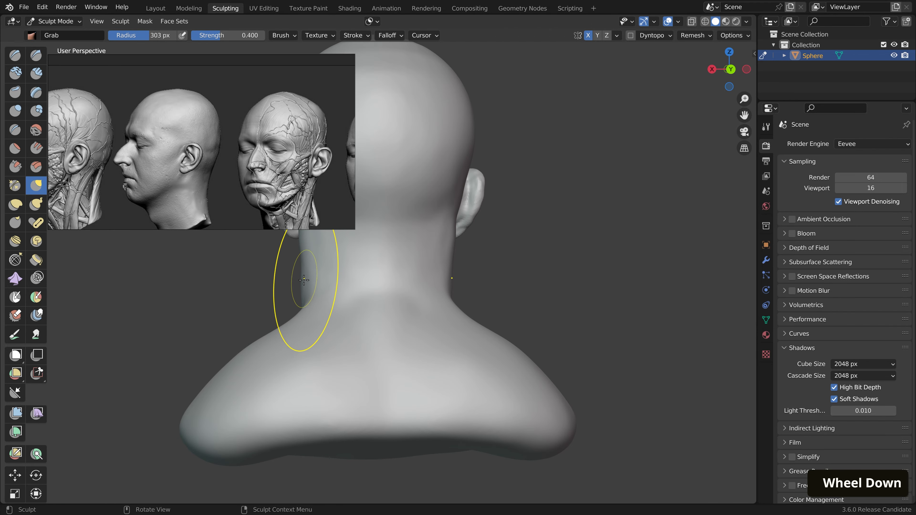
pyautogui.scroll(1, 299, 294)
pyautogui.moveTo(306, 287); pyautogui.dragTo(276, 318, button='middle')
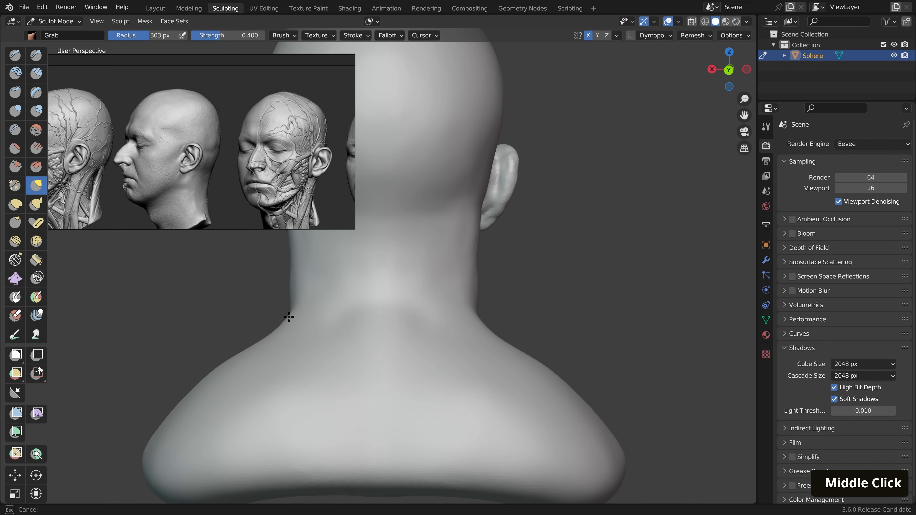
pyautogui.scroll(-1, 272, 340)
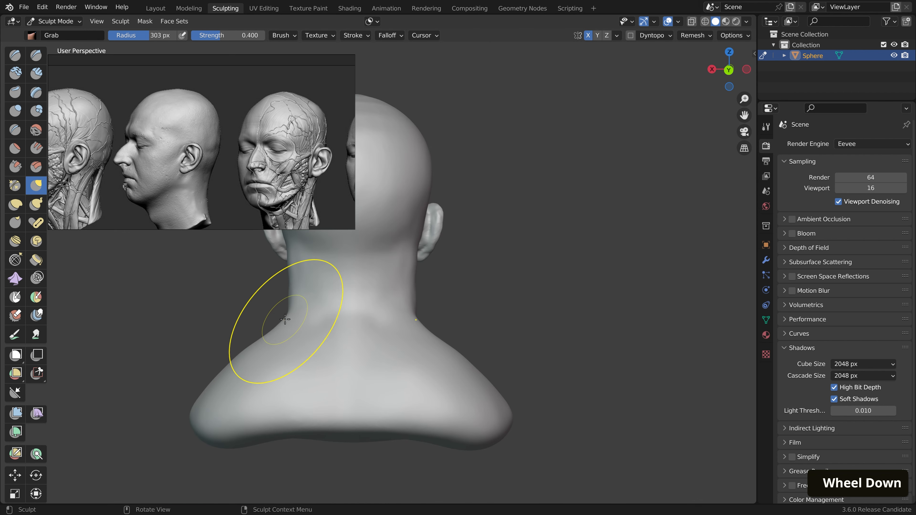
pyautogui.moveTo(274, 318); pyautogui.dragTo(427, 391, button='middle')
pyautogui.keyDown('shift'); pyautogui.moveTo(427, 391); pyautogui.dragTo(558, 346, button='middle'); pyautogui.keyUp('shift')
pyautogui.scroll(1, 443, 349)
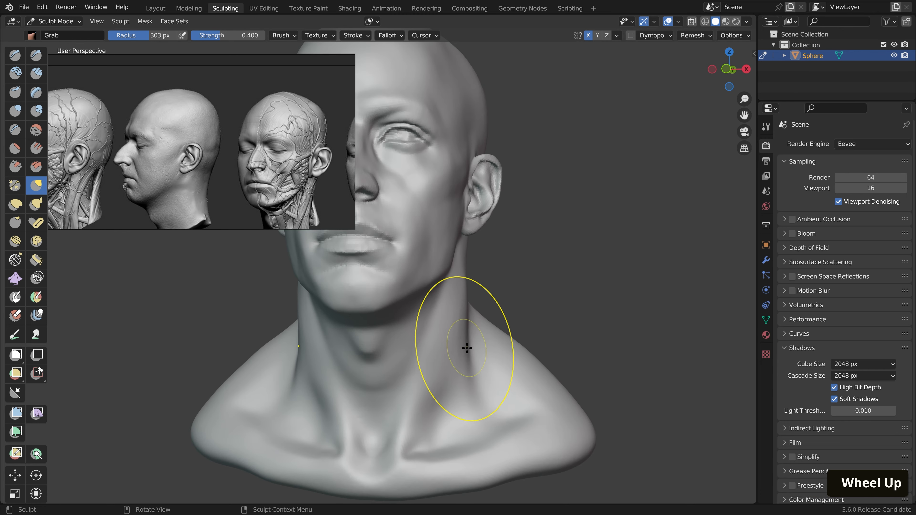
# Examine the jaw, side neck muscles and collarbones from the front and three-quarter angles, close up and as a whole
pyautogui.moveTo(466, 348); pyautogui.dragTo(459, 267, button='middle')
pyautogui.moveTo(454, 322); pyautogui.dragTo(439, 299, button='middle')
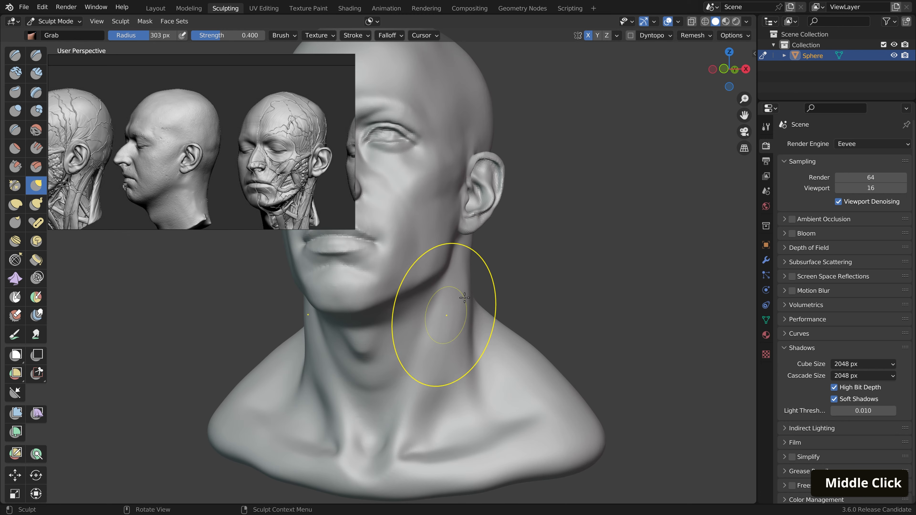
pyautogui.scroll(3, 456, 239)
pyautogui.scroll(-3, 460, 259)
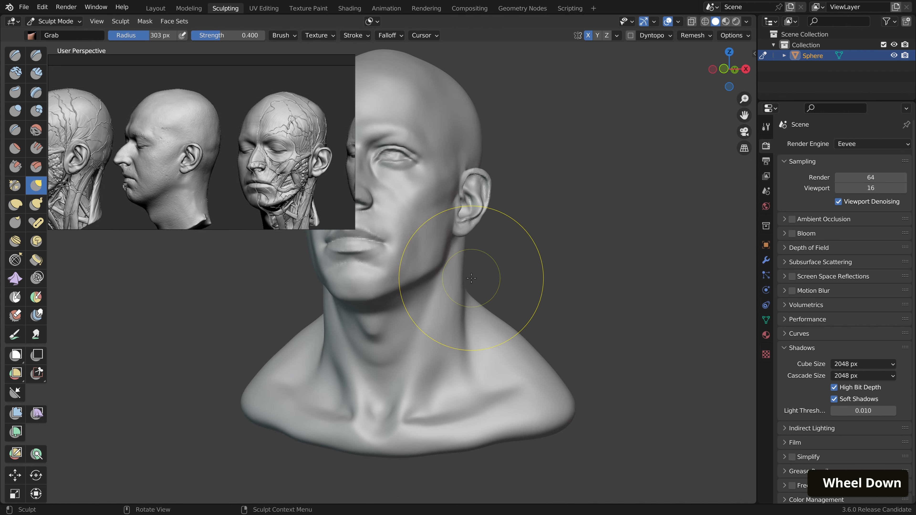
pyautogui.scroll(5, 396, 268)
pyautogui.moveTo(420, 270); pyautogui.dragTo(429, 287, button='middle')
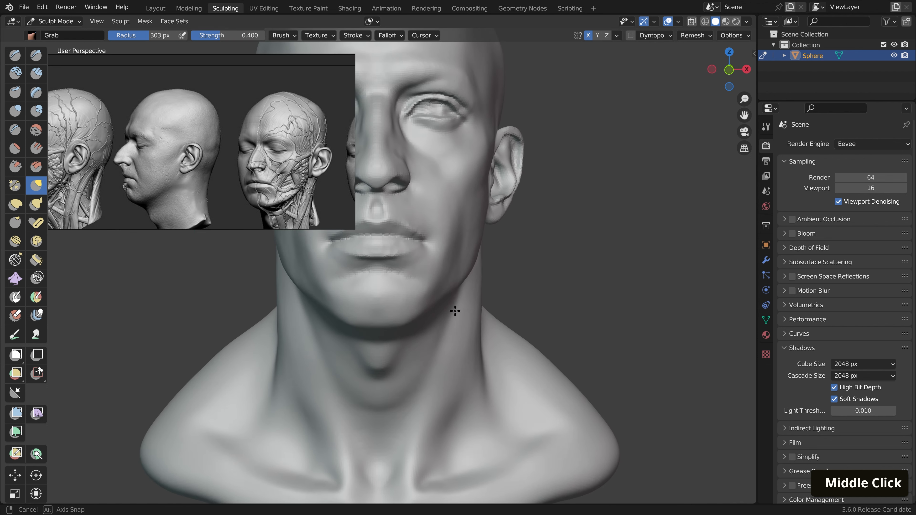
pyautogui.scroll(-2, 429, 286)
pyautogui.scroll(3, 470, 257)
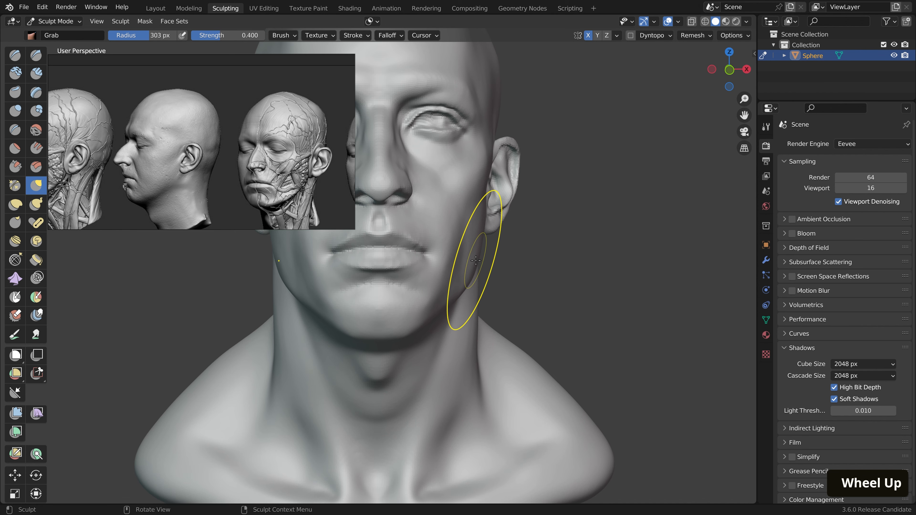
pyautogui.moveTo(477, 260); pyautogui.dragTo(462, 301, button='middle')
pyautogui.scroll(-3, 477, 259)
pyautogui.scroll(3, 462, 301)
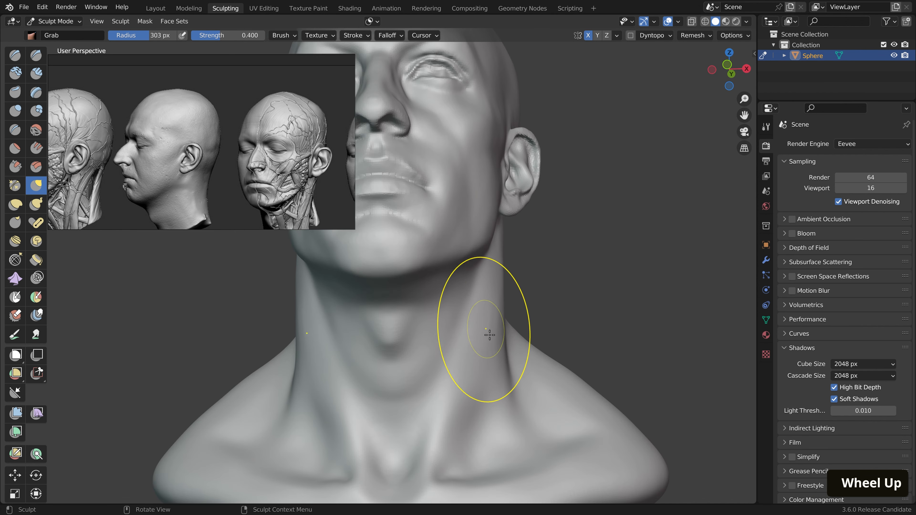
pyautogui.keyDown('shift'); pyautogui.moveTo(490, 335); pyautogui.dragTo(489, 292, button='middle'); pyautogui.keyUp('shift')
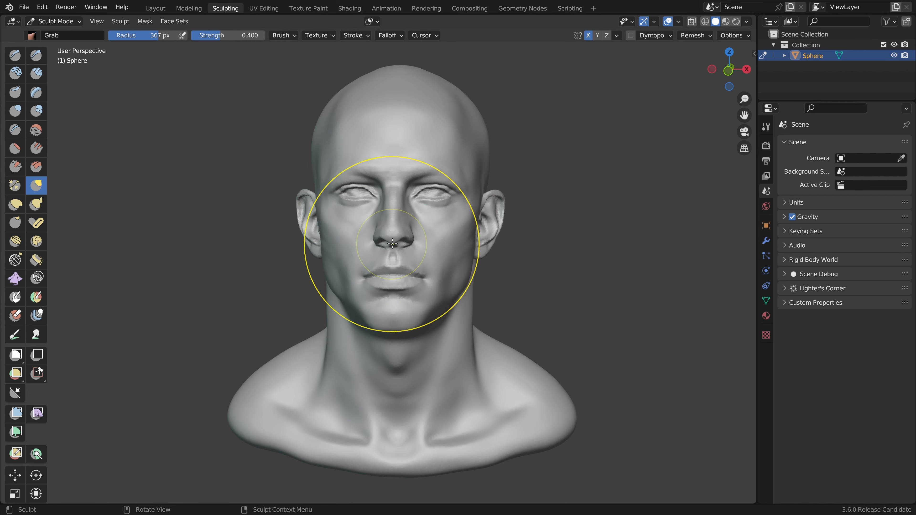
pyautogui.moveTo(388, 262)
pyautogui.mouseDown(button='middle')
pyautogui.moveTo(461, 252)
pyautogui.moveTo(271, 247)
pyautogui.moveTo(380, 252)
pyautogui.mouseUp(button='middle')
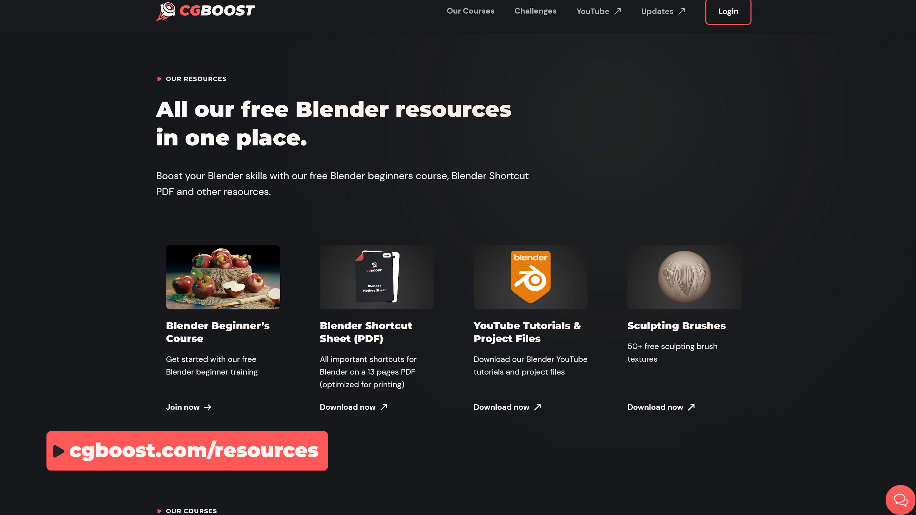
pyautogui.scroll(-2, 544, 183)
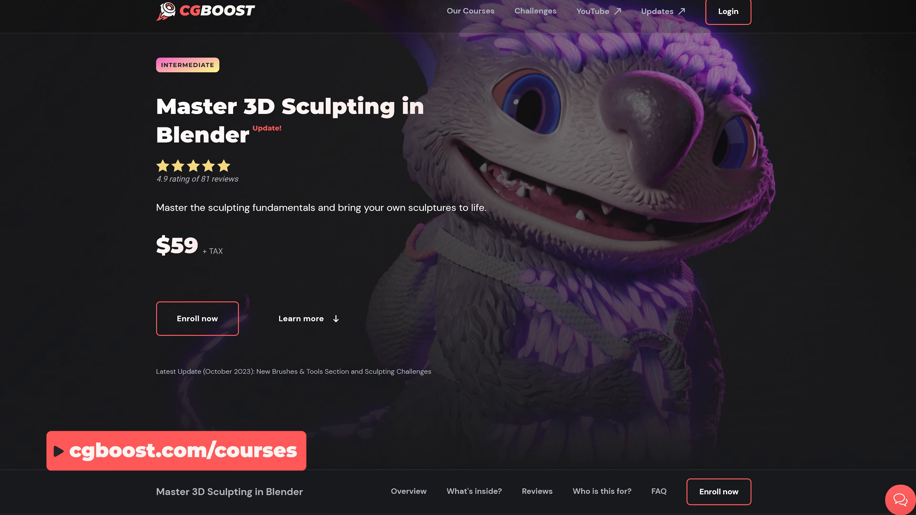
# Look through the Master 3D Sculpting in Blender course page on the CG Boost website, down to its overview and introduction video
pyautogui.scroll(-2, 458, 257)
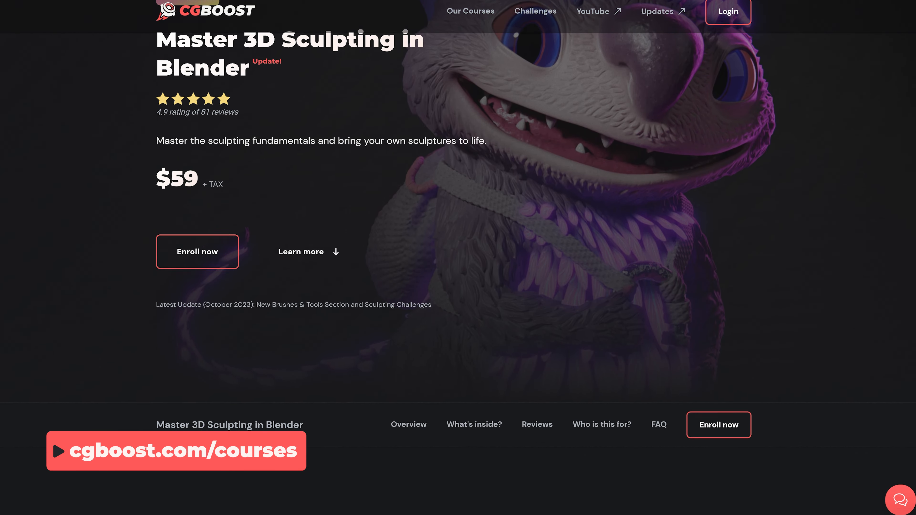
pyautogui.scroll(-2, 458, 257)
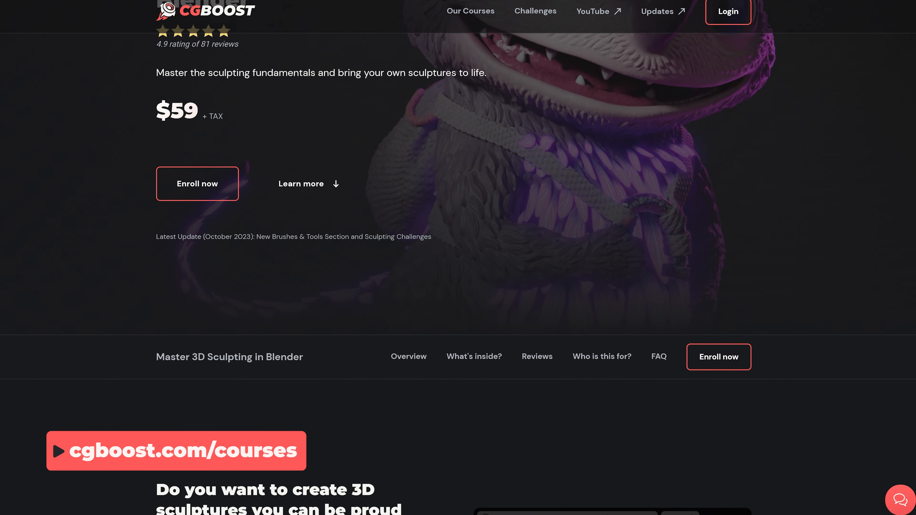
pyautogui.scroll(-2, 458, 257)
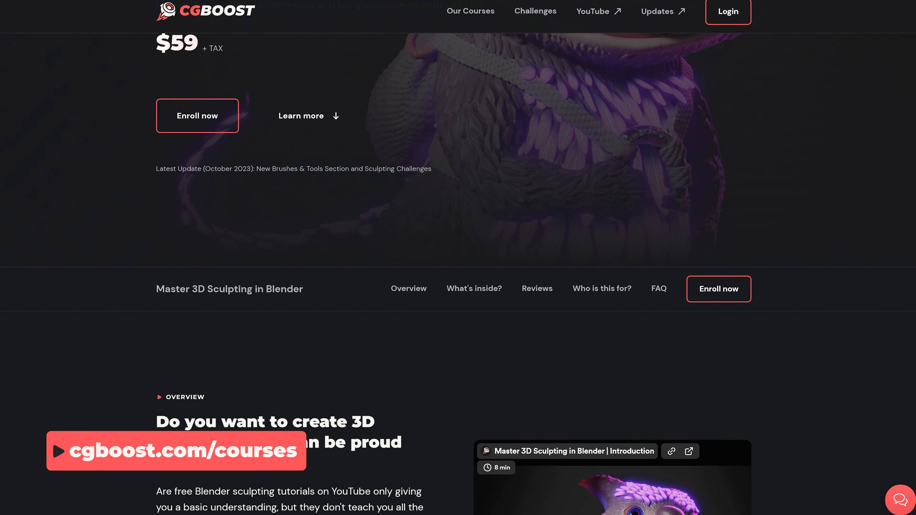
pyautogui.scroll(-2, 458, 258)
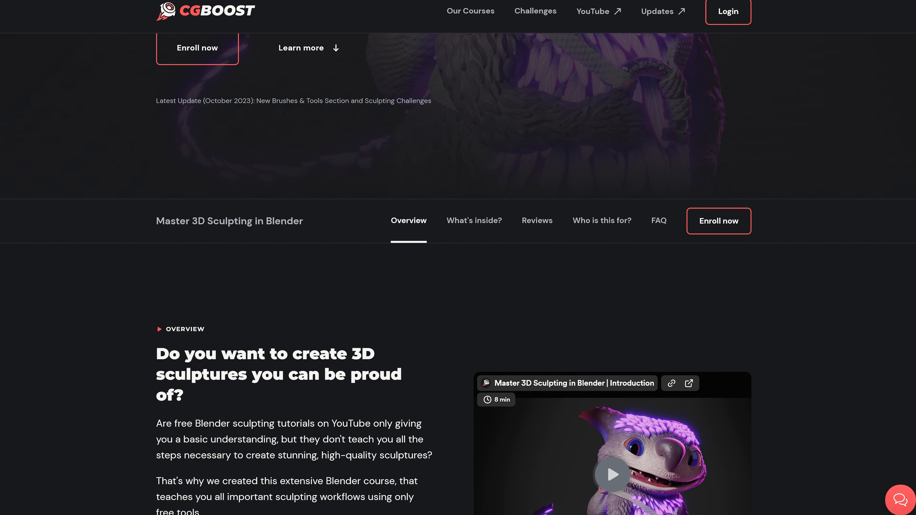
pyautogui.scroll(-2, 458, 258)
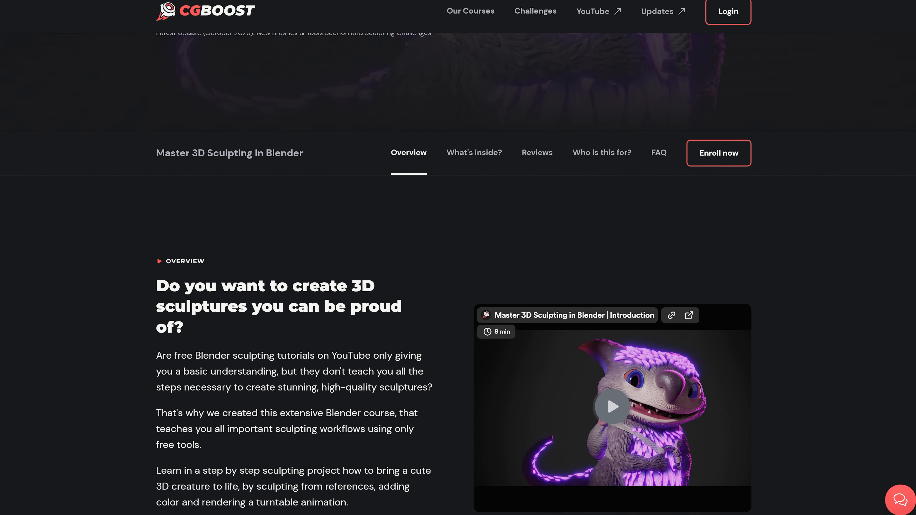
pyautogui.scroll(-2, 458, 257)
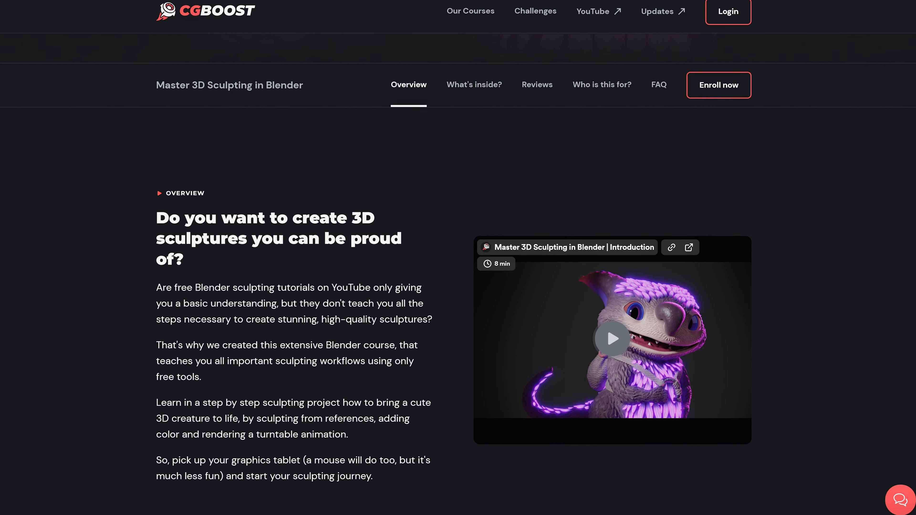
pyautogui.scroll(-2, 459, 257)
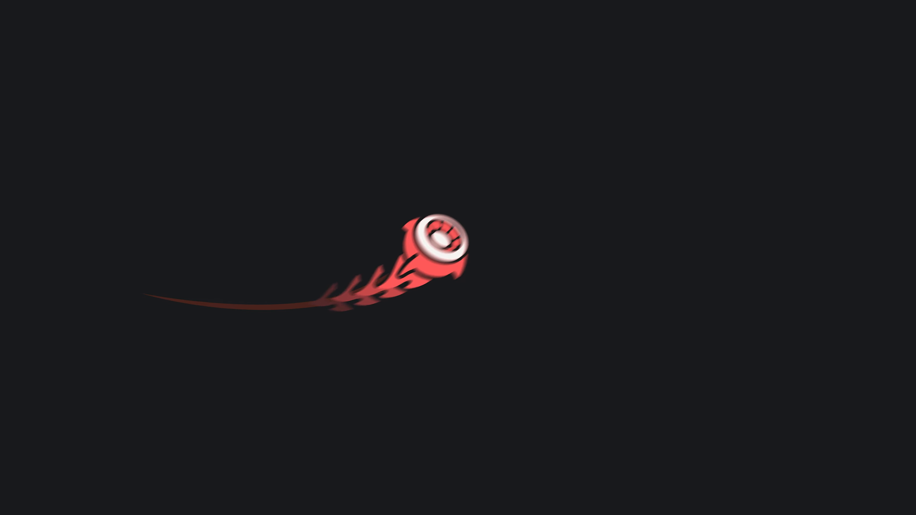